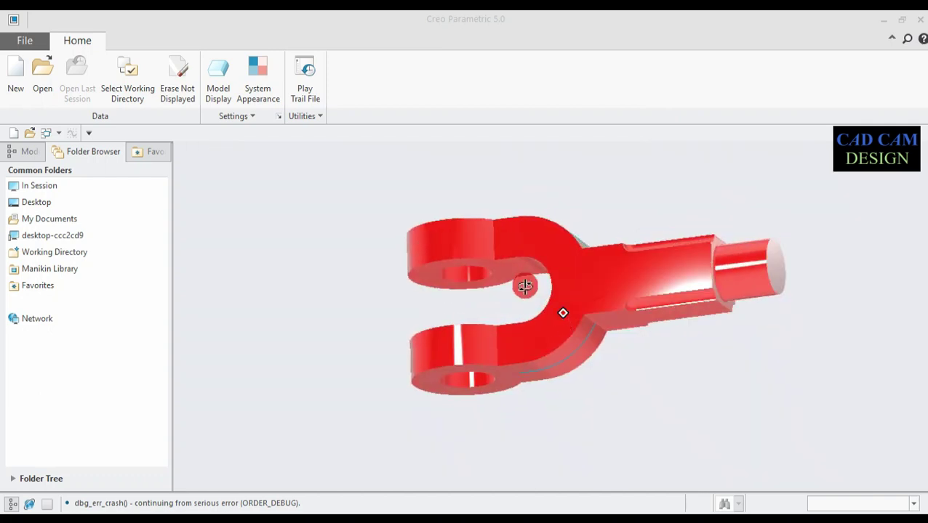
{"action": "middle_click_drag", "start_coordinate": [524, 286], "coordinate": [555, 310]}
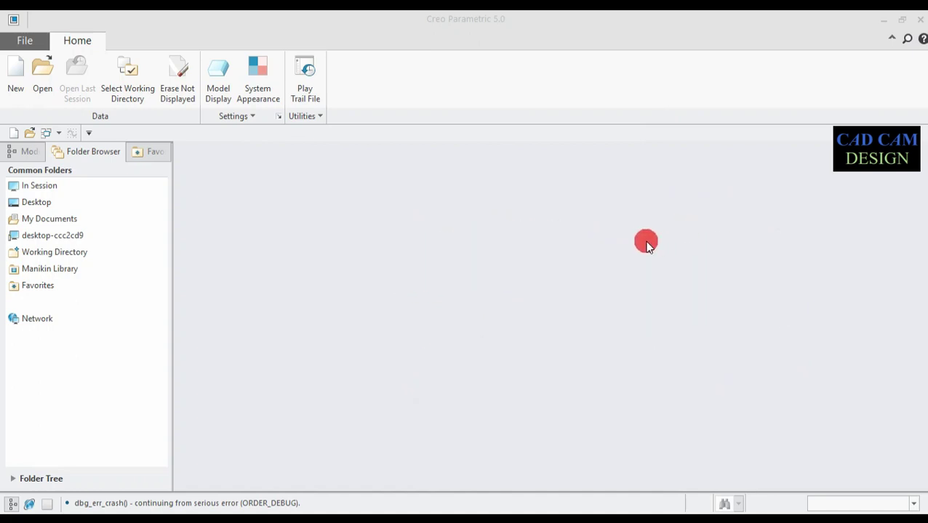
Step: Create a folder called Knuckle joint on the Desktop and set it as the working directory
{"action": "left_click", "coordinate": [132, 93]}
{"action": "left_click", "coordinate": [270, 192]}
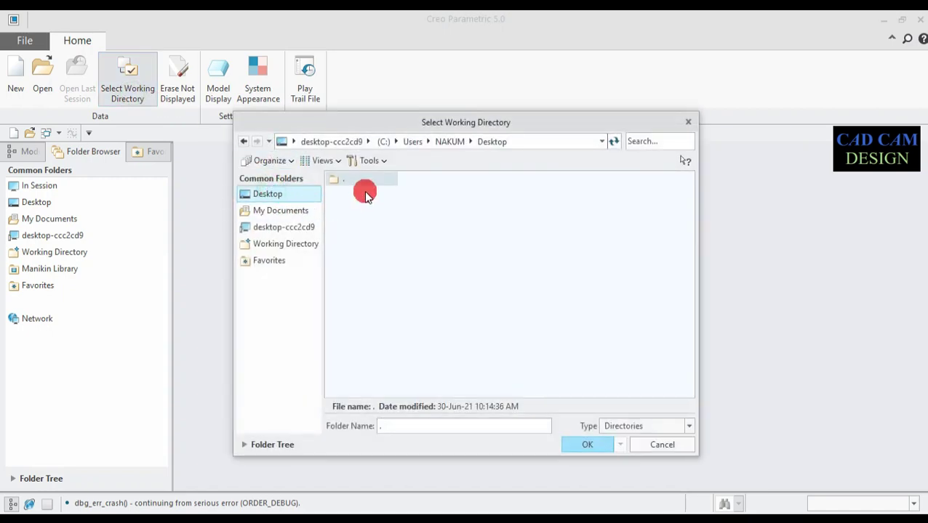
{"action": "right_click", "coordinate": [423, 230]}
{"action": "left_click", "coordinate": [447, 279]}
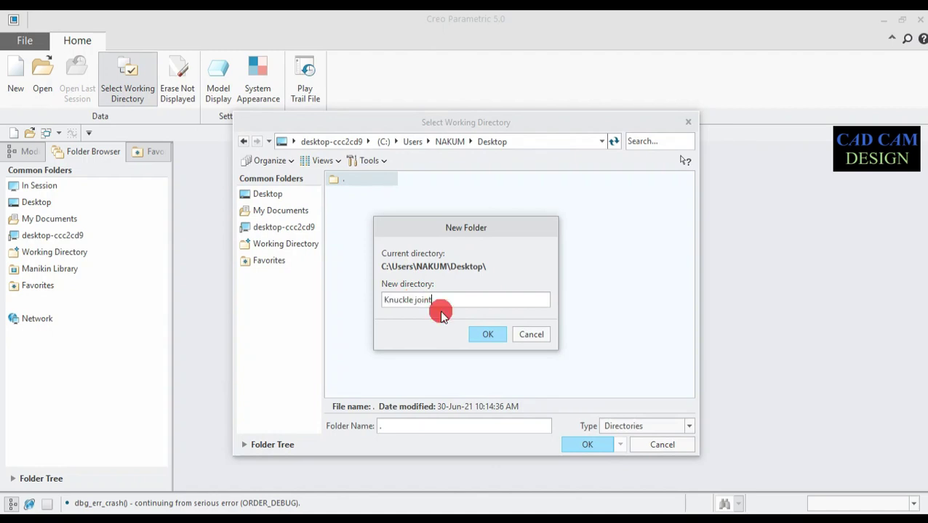
{"action": "left_click", "coordinate": [492, 333]}
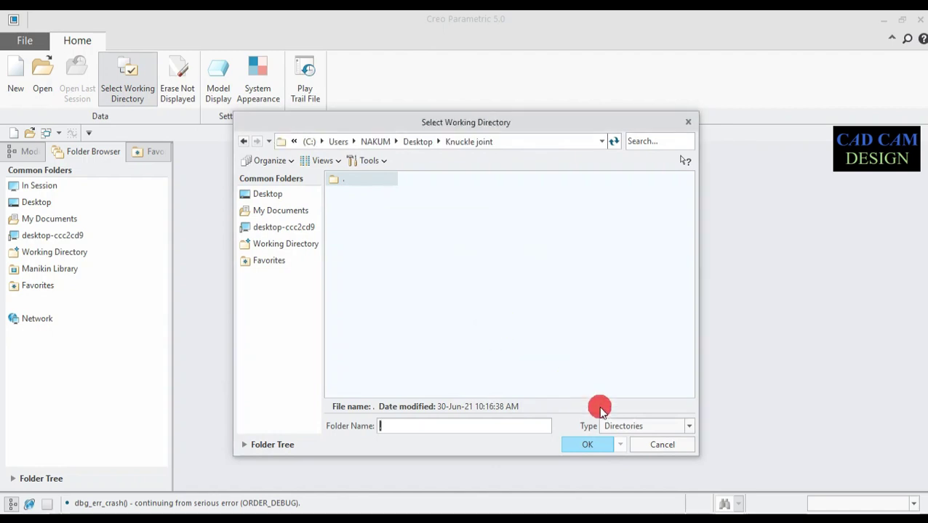
{"action": "left_click", "coordinate": [593, 444]}
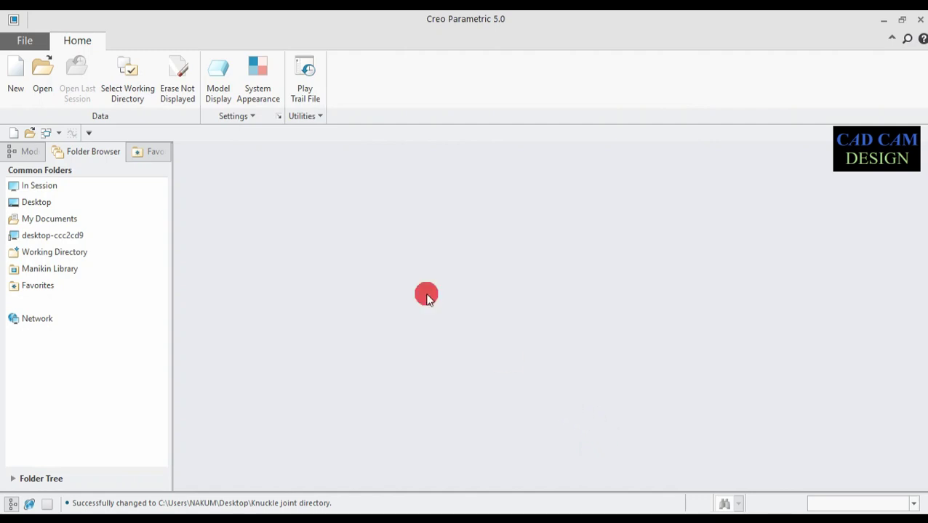
Step: Create a new solid part with the common name Double Eye End (fork), using the solid_part_mmks template instead of the default one
{"action": "left_click", "coordinate": [15, 85]}
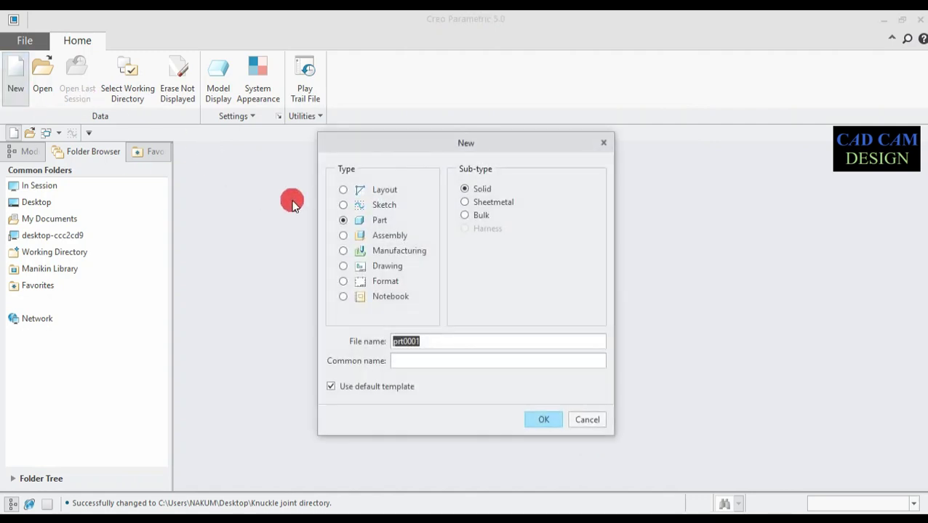
{"action": "left_click", "coordinate": [362, 222]}
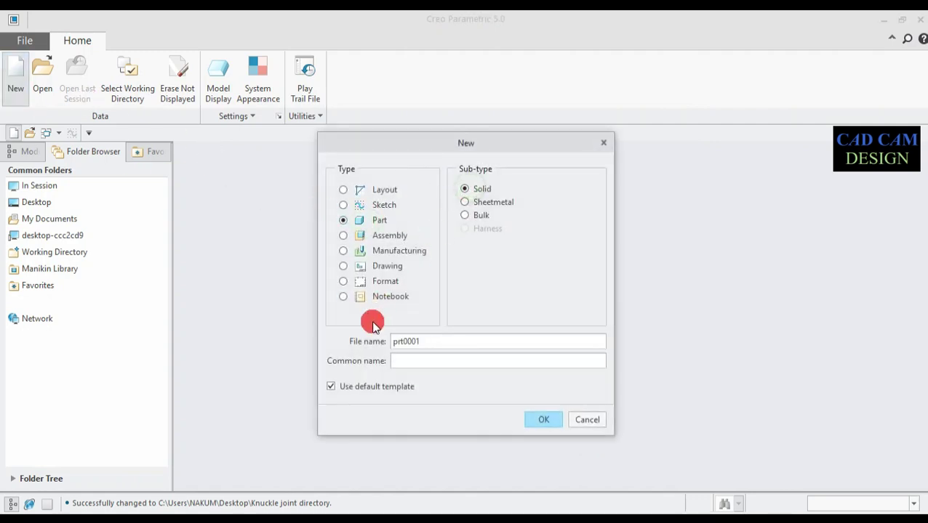
{"action": "left_click", "coordinate": [403, 360]}
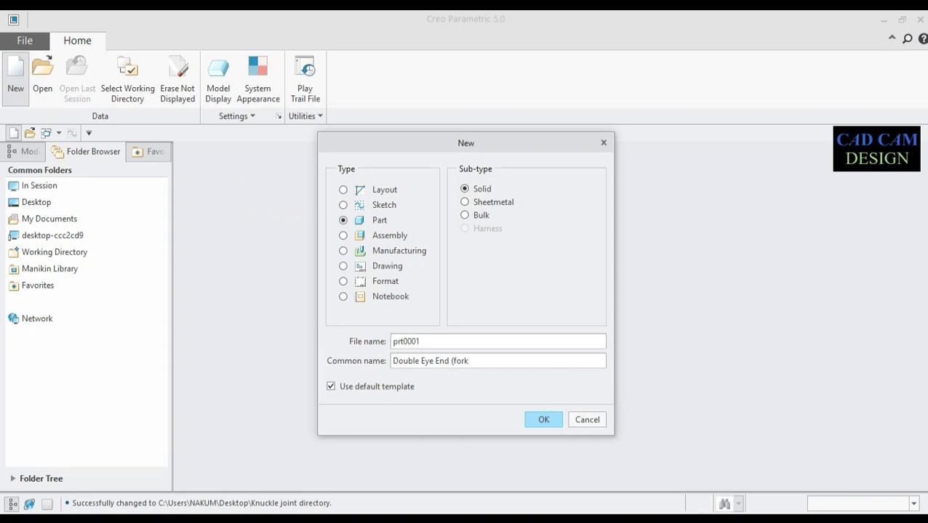
{"action": "left_click", "coordinate": [343, 386]}
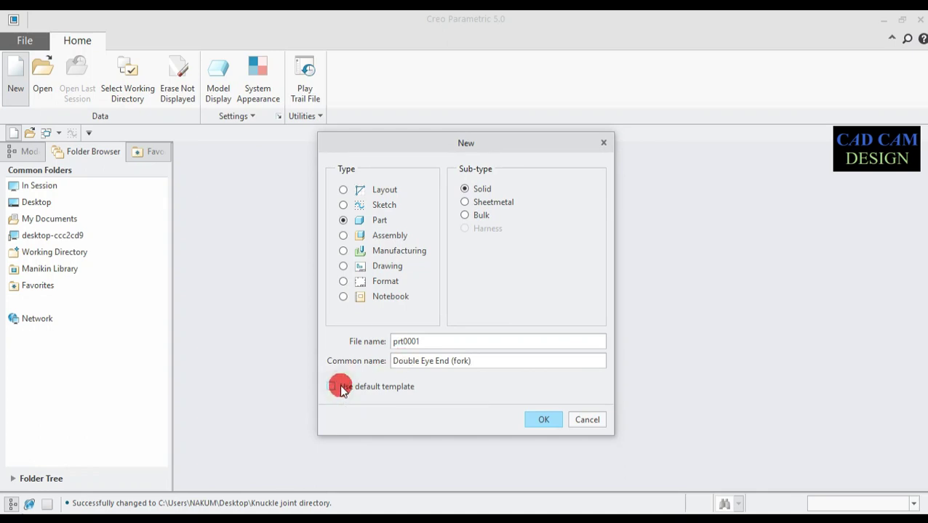
{"action": "left_click", "coordinate": [538, 421]}
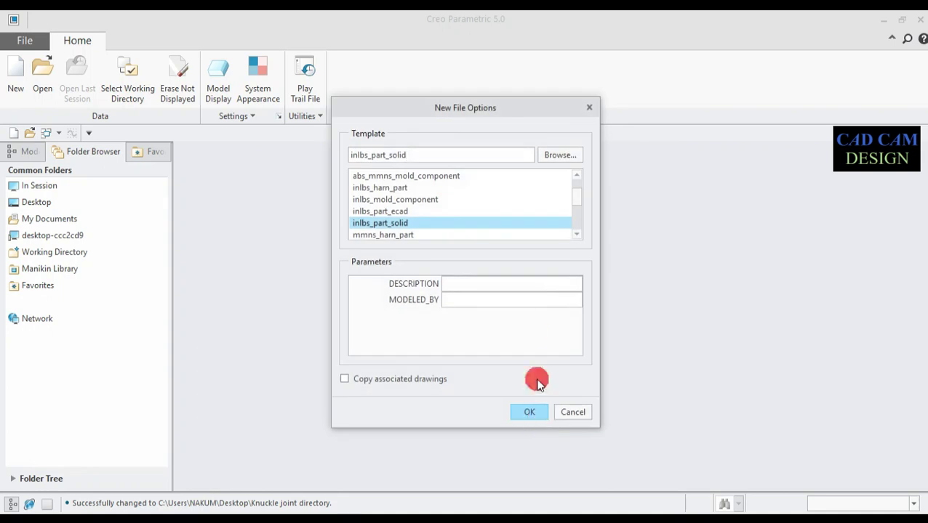
{"action": "scroll", "coordinate": [456, 210], "scroll_direction": "down", "scroll_amount": 2}
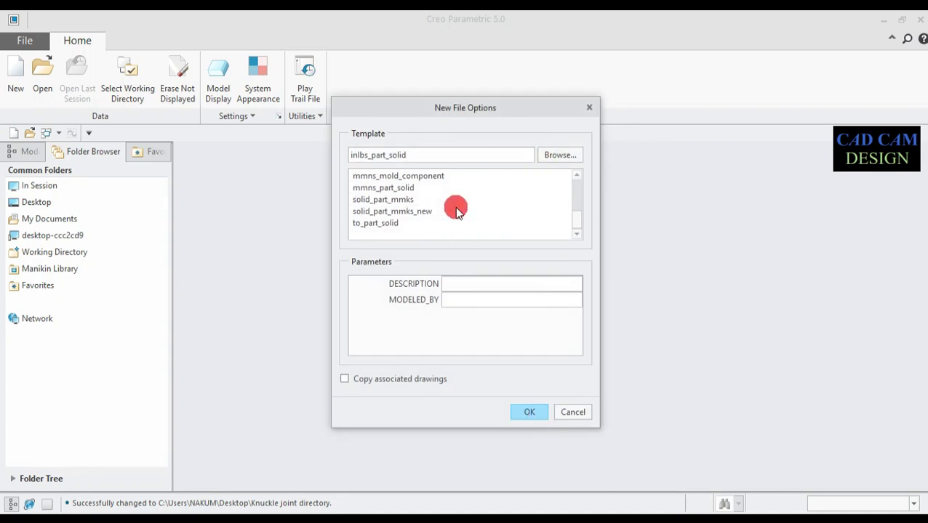
{"action": "left_click", "coordinate": [372, 200]}
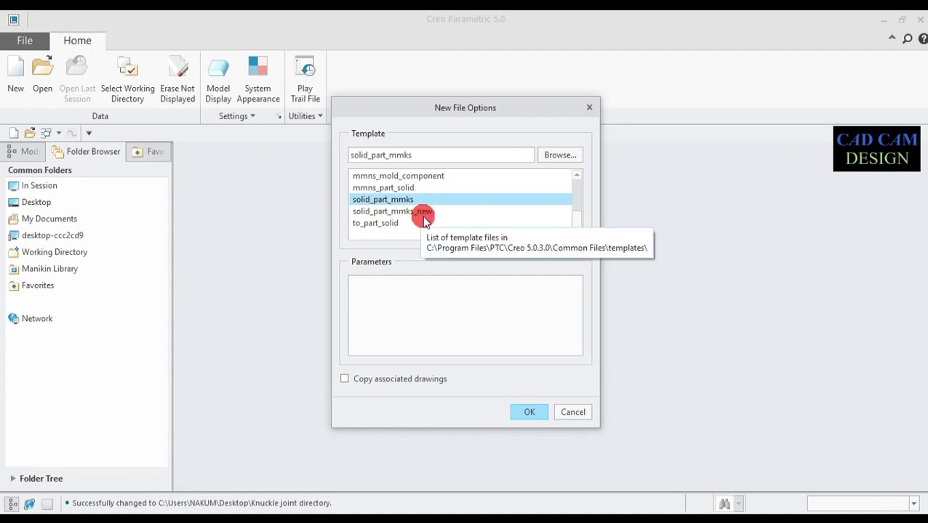
{"action": "left_click", "coordinate": [529, 412]}
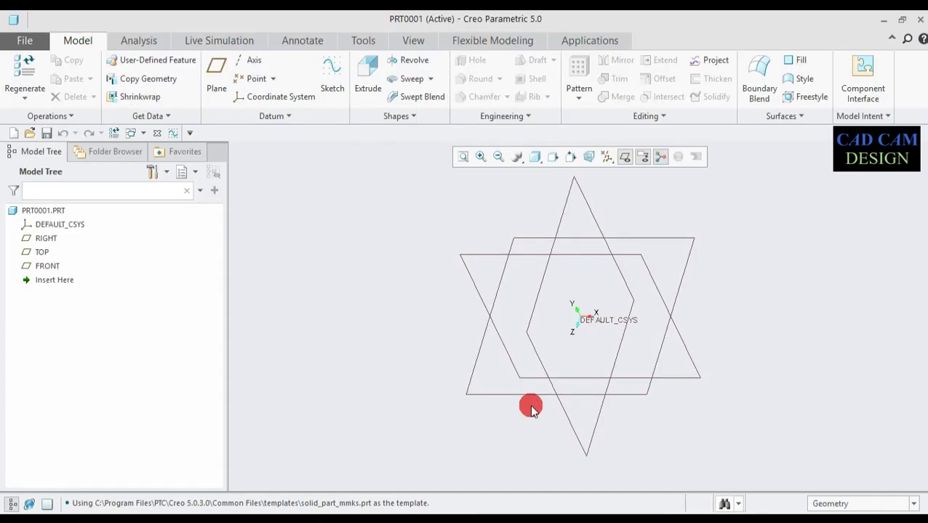
Step: Create a datum plane offset 18 mm from the TOP plane
{"action": "left_click", "coordinate": [536, 241]}
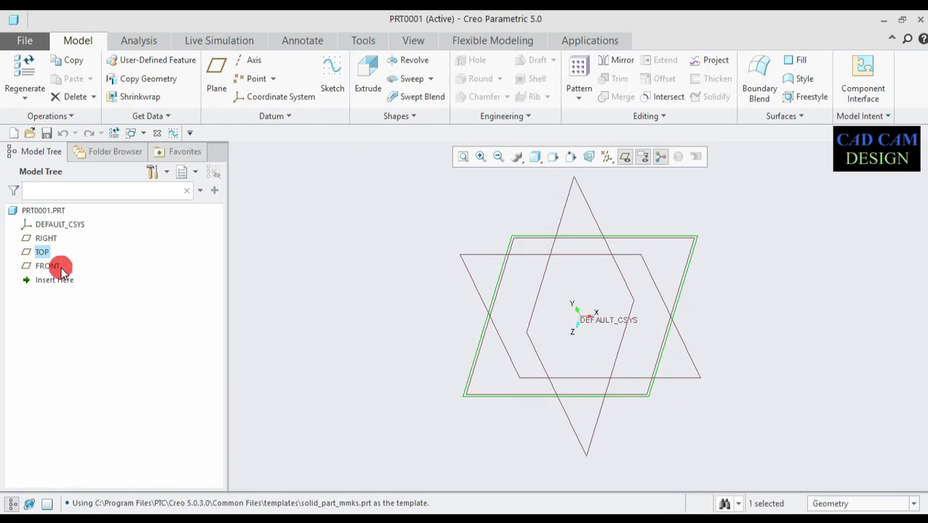
{"action": "left_click", "coordinate": [216, 75]}
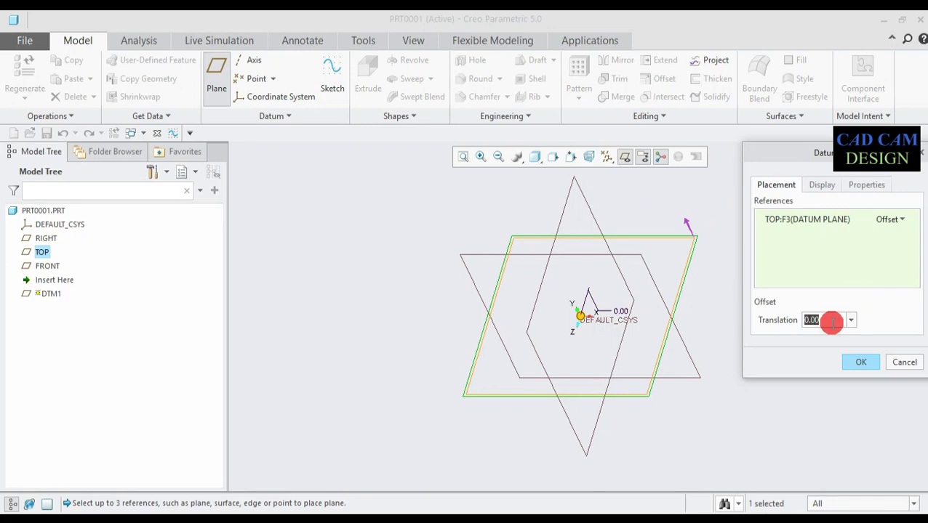
{"action": "type", "text": "18"}
{"action": "key", "text": "Return"}
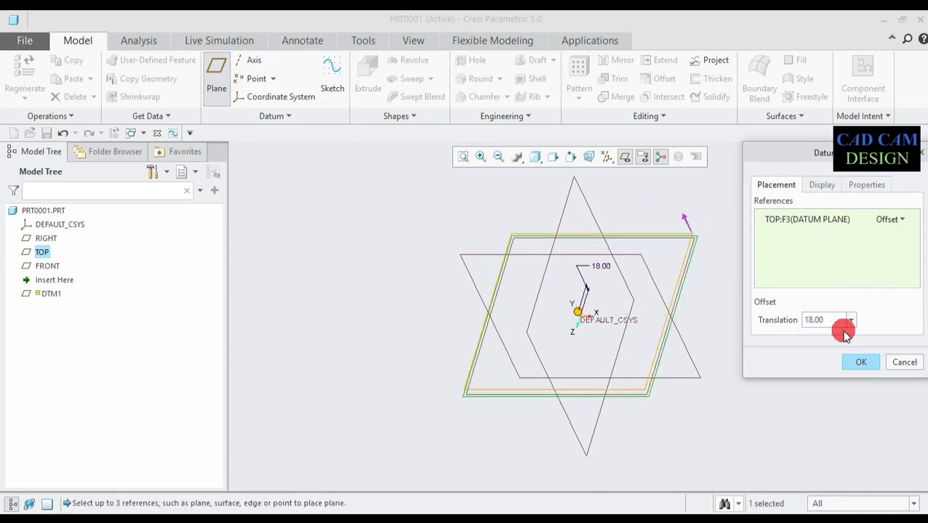
{"action": "left_click", "coordinate": [865, 363]}
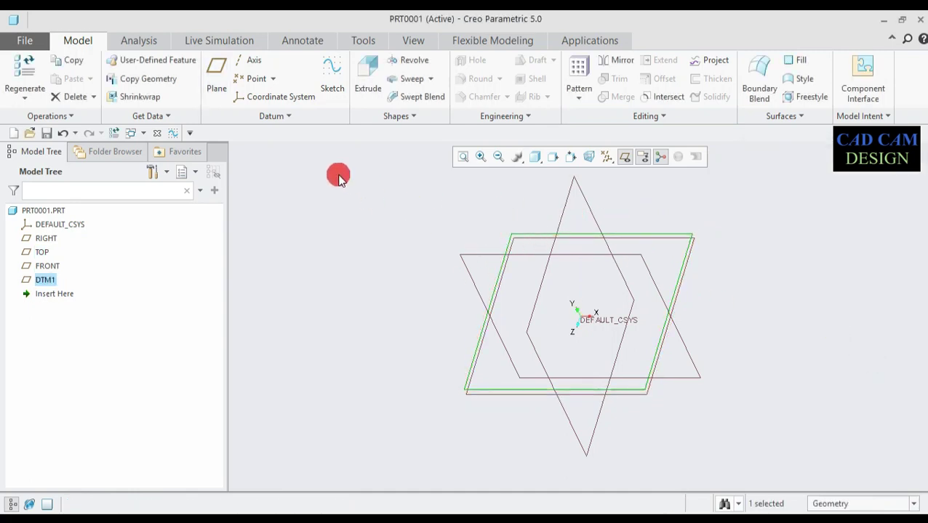
Step: Sketch two concentric circles, about 45 mm and 101 mm in diameter, centred on the origin of the new offset plane
{"action": "left_click", "coordinate": [327, 88]}
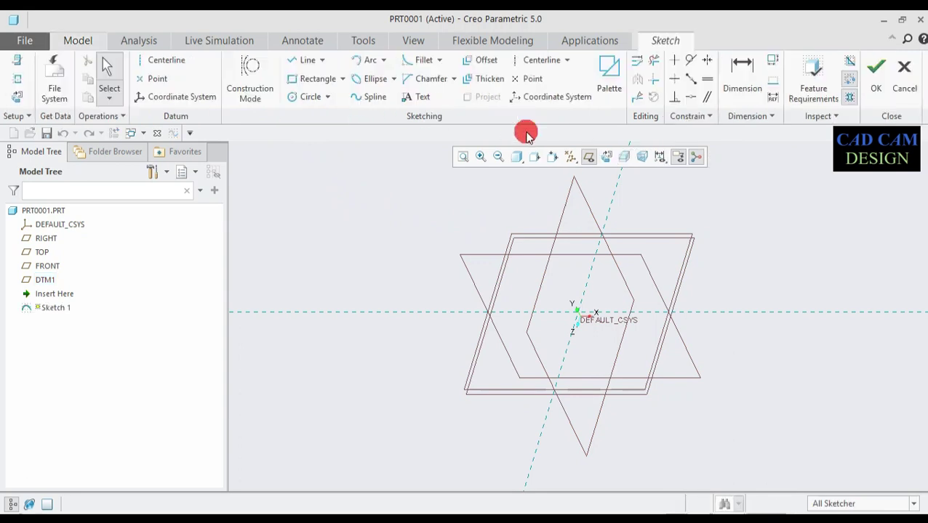
{"action": "left_click", "coordinate": [606, 156]}
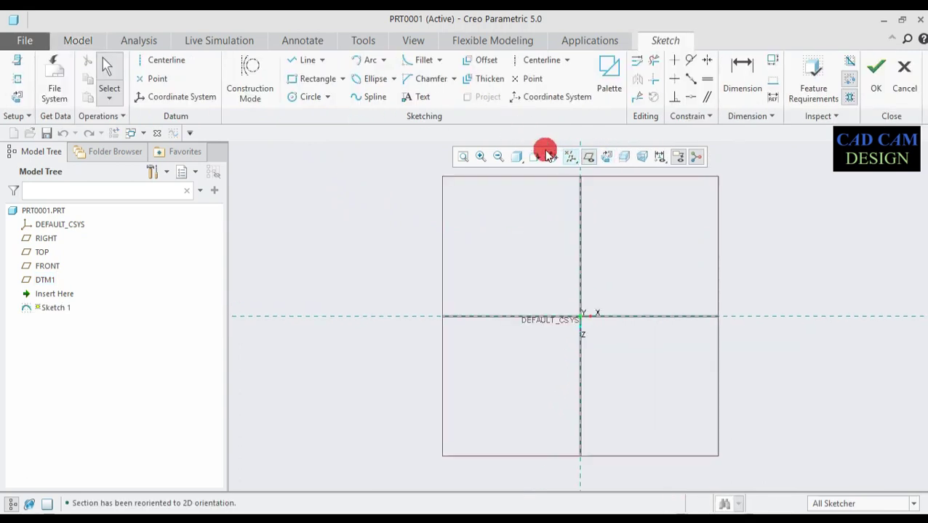
{"action": "left_click", "coordinate": [295, 97]}
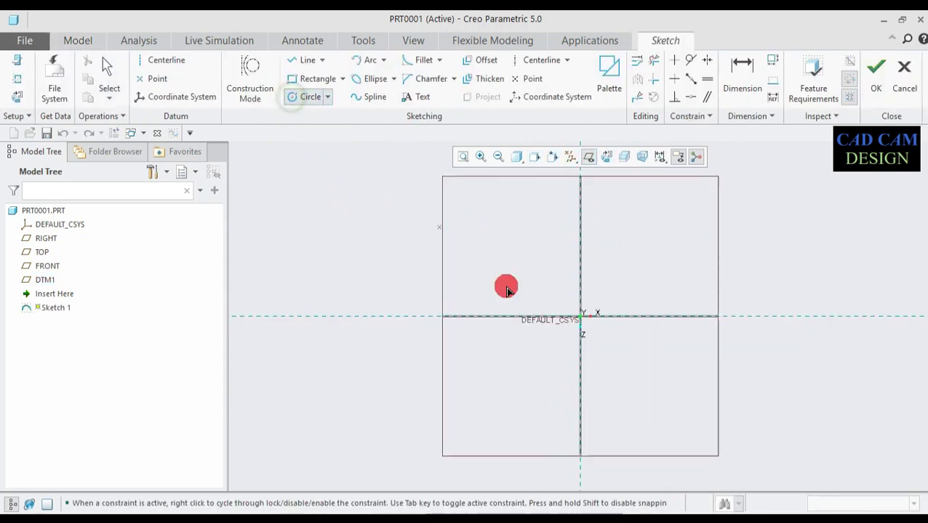
{"action": "left_click", "coordinate": [580, 316]}
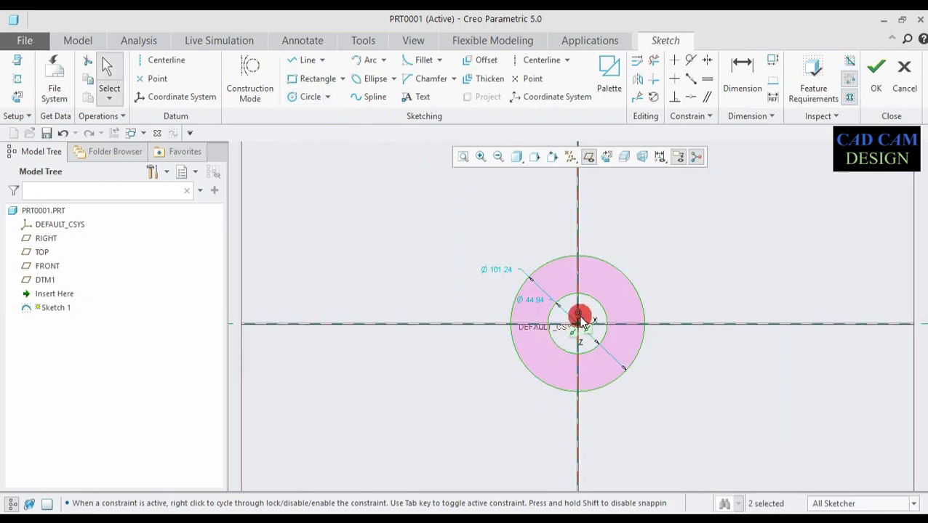
Step: Set the inner circle's diameter to 30 mm and the outer circle's to 60 mm, and finish the sketch
{"action": "scroll", "coordinate": [582, 309], "scroll_direction": "up", "scroll_amount": 5}
{"action": "left_click_drag", "start_coordinate": [504, 281], "coordinate": [665, 256]}
{"action": "type", "text": "30"}
{"action": "left_click", "coordinate": [622, 231]}
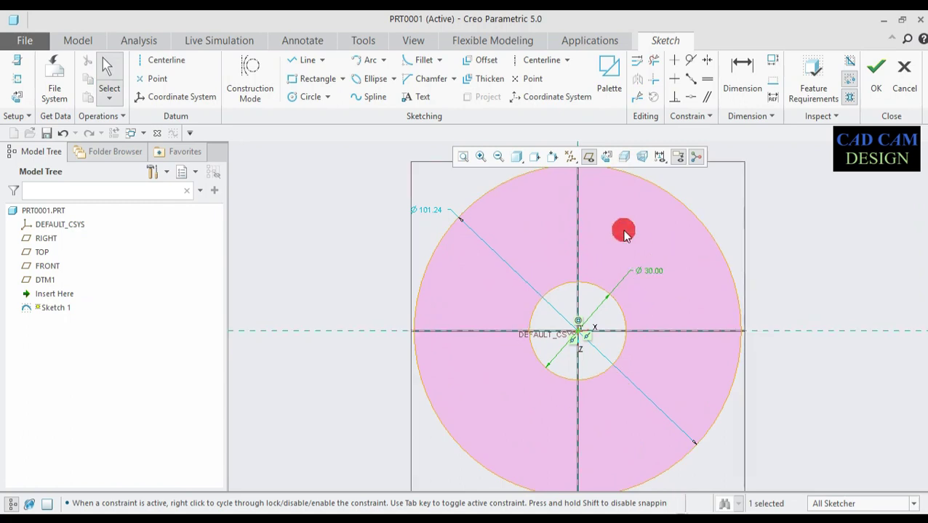
{"action": "double_click", "coordinate": [427, 210]}
{"action": "type", "text": "60"}
{"action": "left_click", "coordinate": [429, 215]}
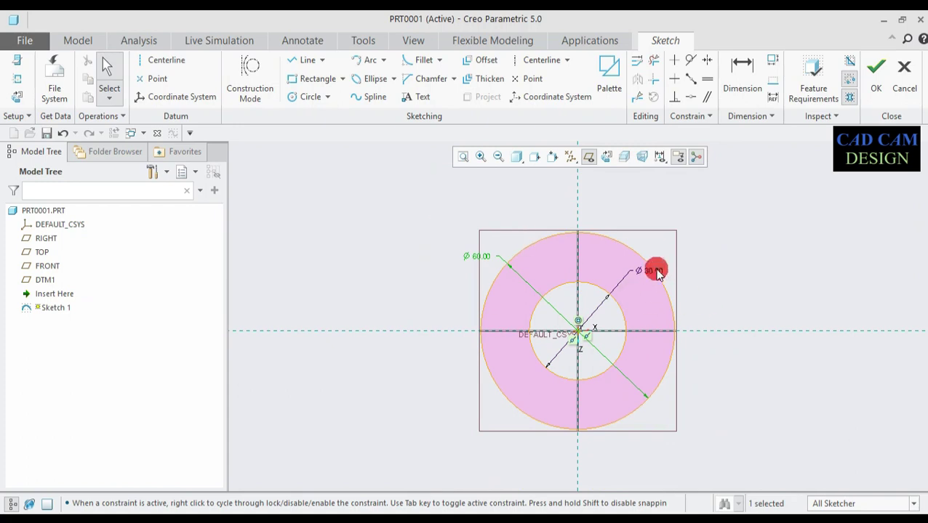
{"action": "left_click", "coordinate": [876, 88]}
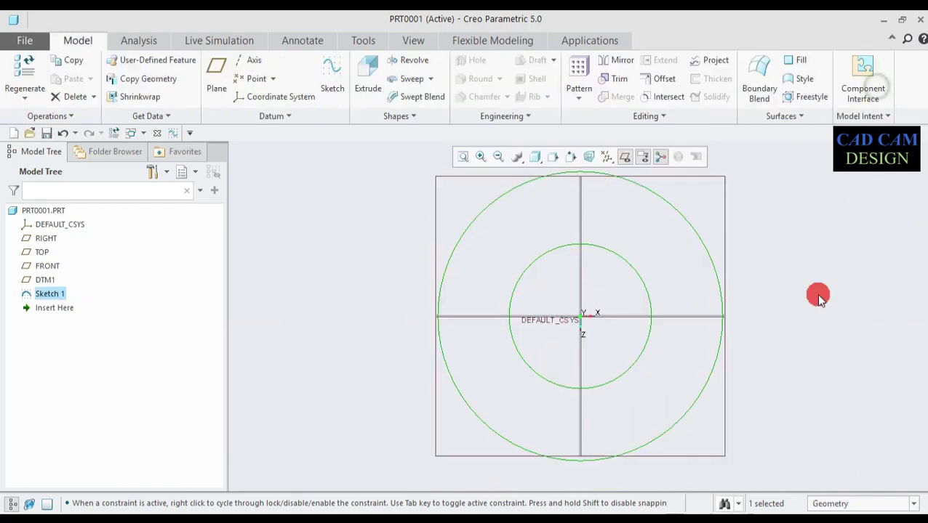
Step: Extrude the ring sketch to a depth of 22 mm, away from the TOP plane
{"action": "left_click", "coordinate": [386, 99]}
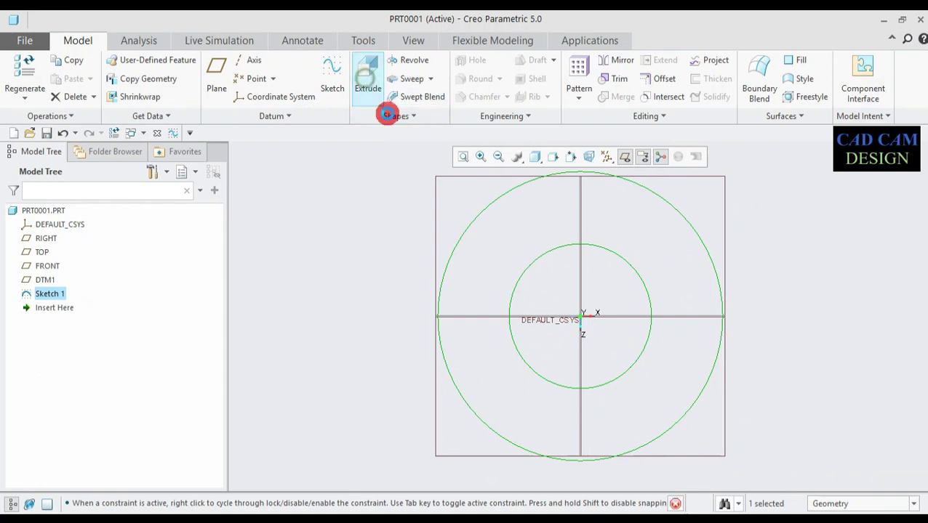
{"action": "key", "text": "ctrl+d"}
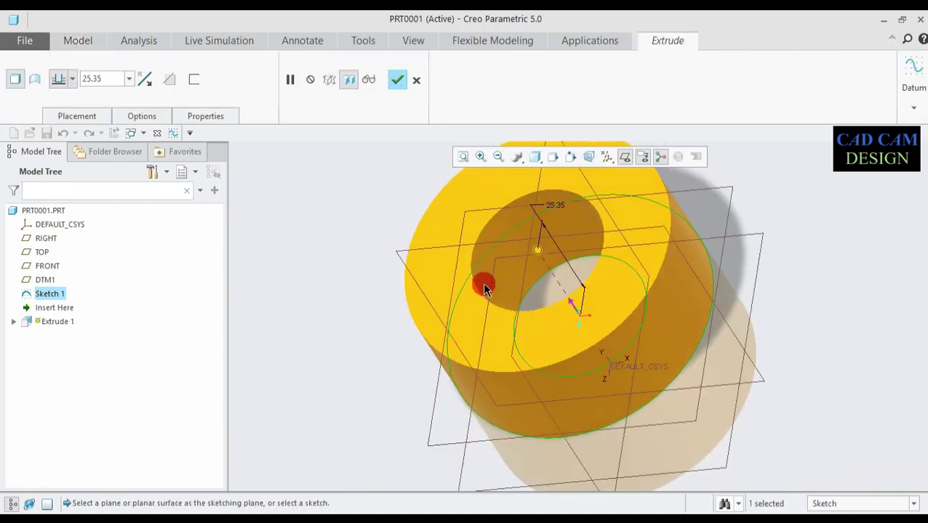
{"action": "scroll", "coordinate": [483, 284], "scroll_direction": "down", "scroll_amount": 2}
{"action": "left_click", "coordinate": [116, 77]}
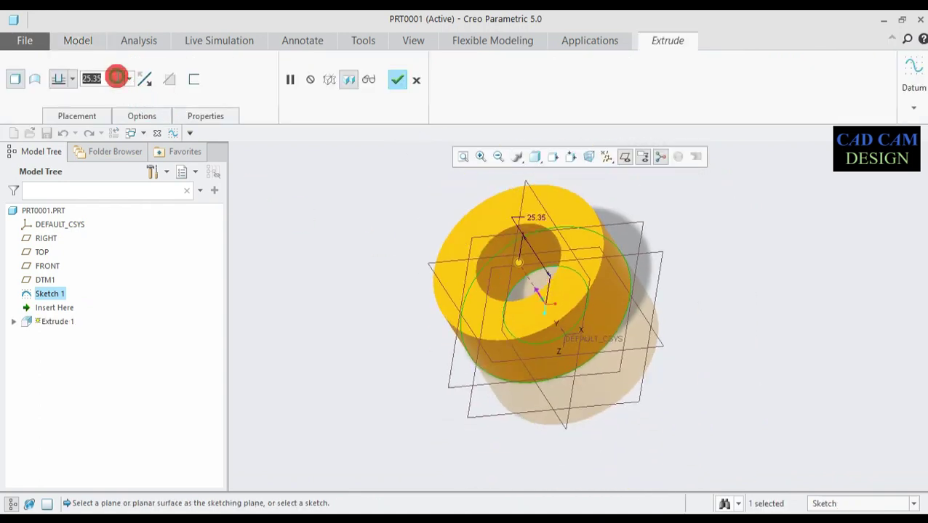
{"action": "type", "text": "22"}
{"action": "key", "text": "Return"}
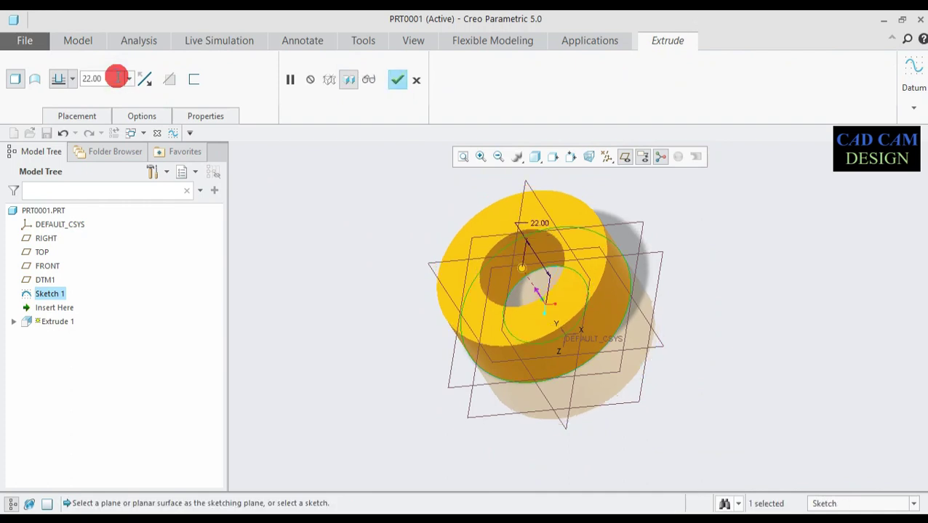
{"action": "left_click", "coordinate": [397, 79]}
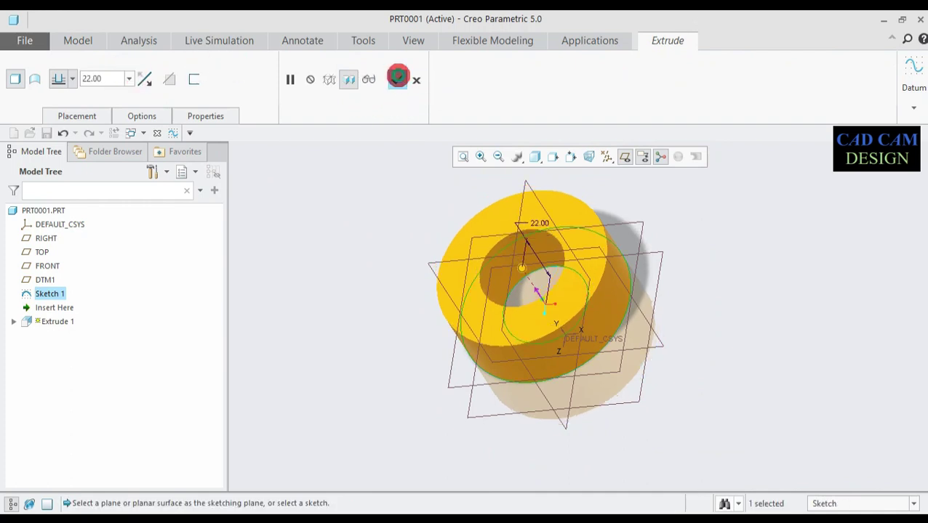
Step: Mirror the extruded ring about the TOP datum plane
{"action": "mouse_move", "coordinate": [465, 262]}
{"action": "middle_mouse_down"}
{"action": "mouse_move", "coordinate": [463, 221]}
{"action": "mouse_move", "coordinate": [475, 258]}
{"action": "middle_mouse_up"}
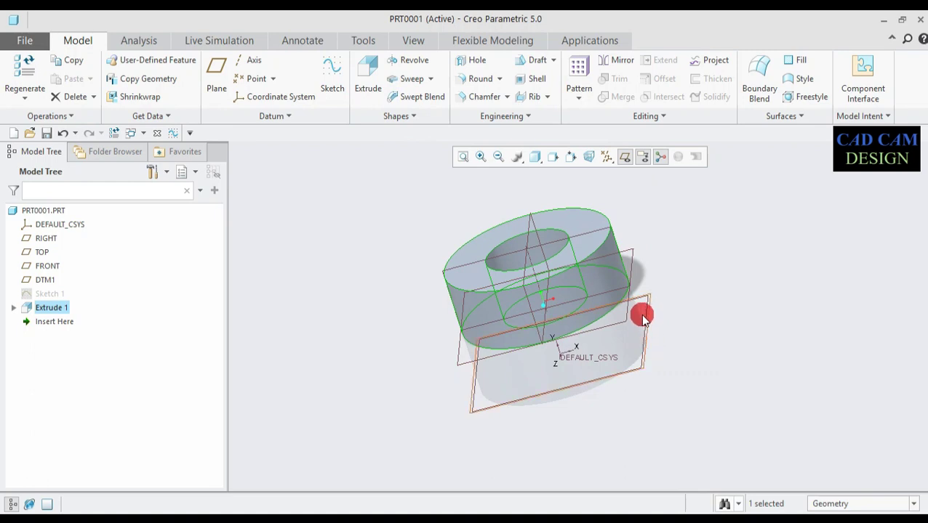
{"action": "left_click", "coordinate": [607, 59]}
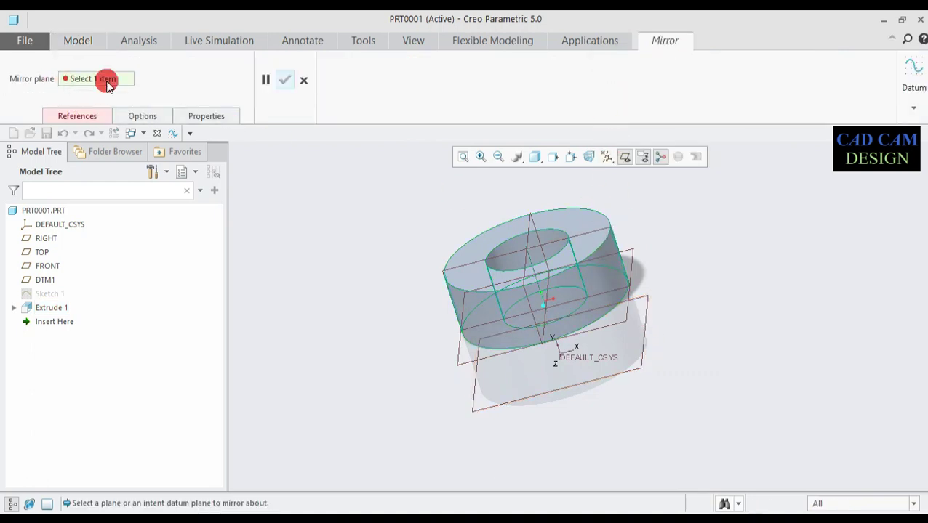
{"action": "left_click", "coordinate": [90, 116]}
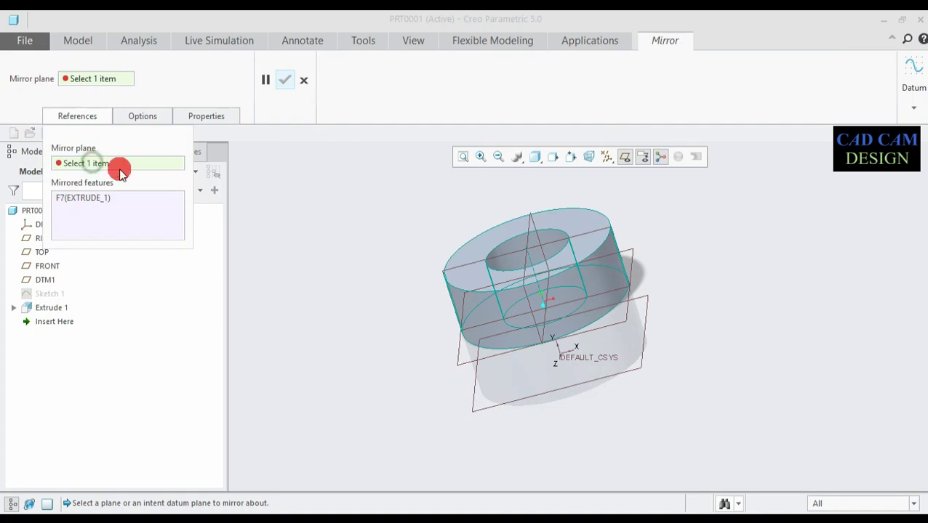
{"action": "left_click", "coordinate": [630, 367]}
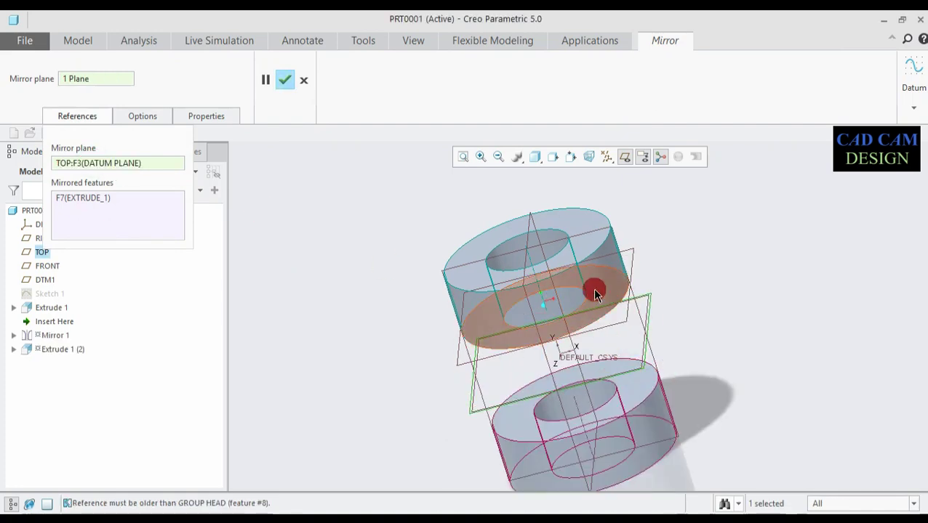
{"action": "left_click", "coordinate": [284, 80]}
Step: Start a new sketch on the FRONT datum plane and orient it to the 2D sketch view
{"action": "middle_click_drag", "start_coordinate": [511, 352], "coordinate": [653, 386]}
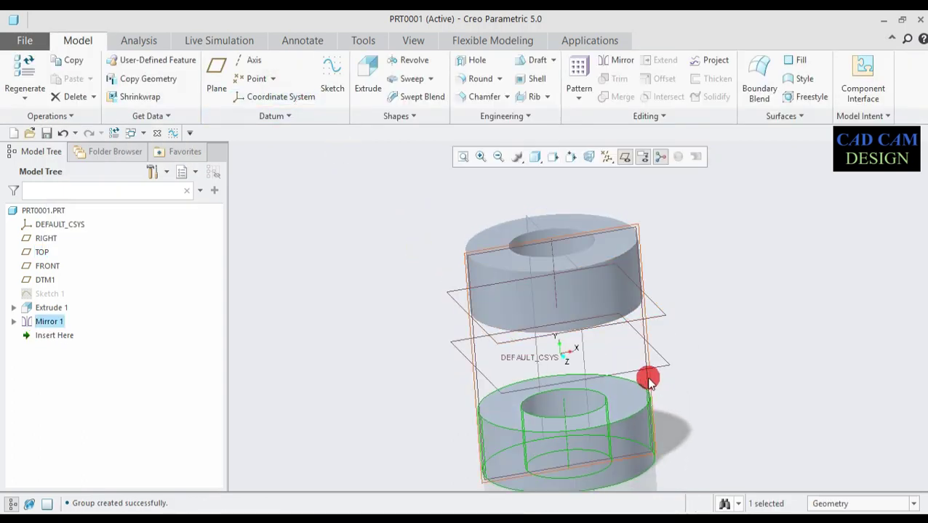
{"action": "left_click", "coordinate": [649, 379]}
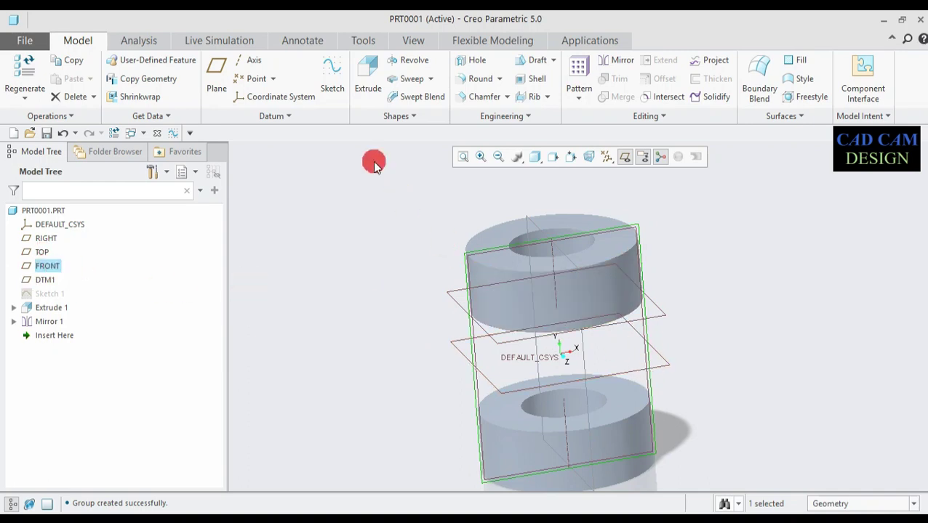
{"action": "left_click", "coordinate": [333, 74]}
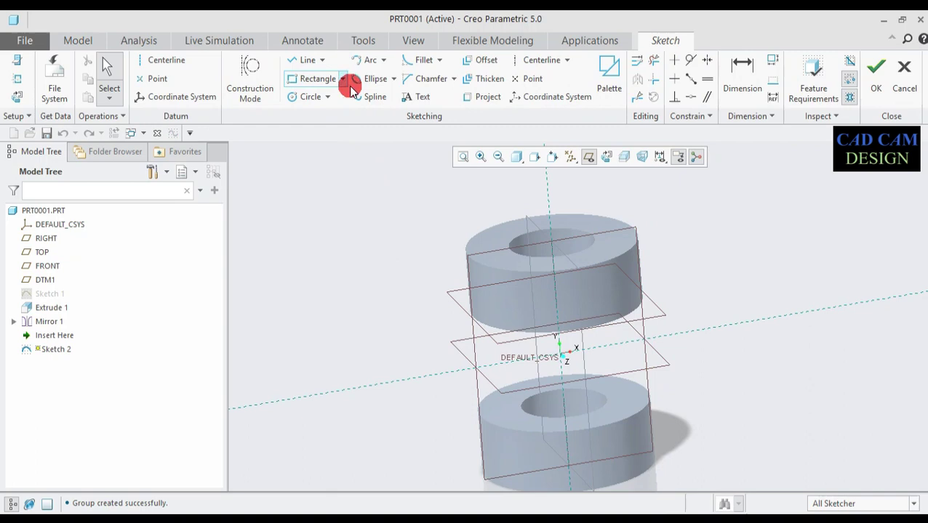
{"action": "left_click", "coordinate": [605, 158]}
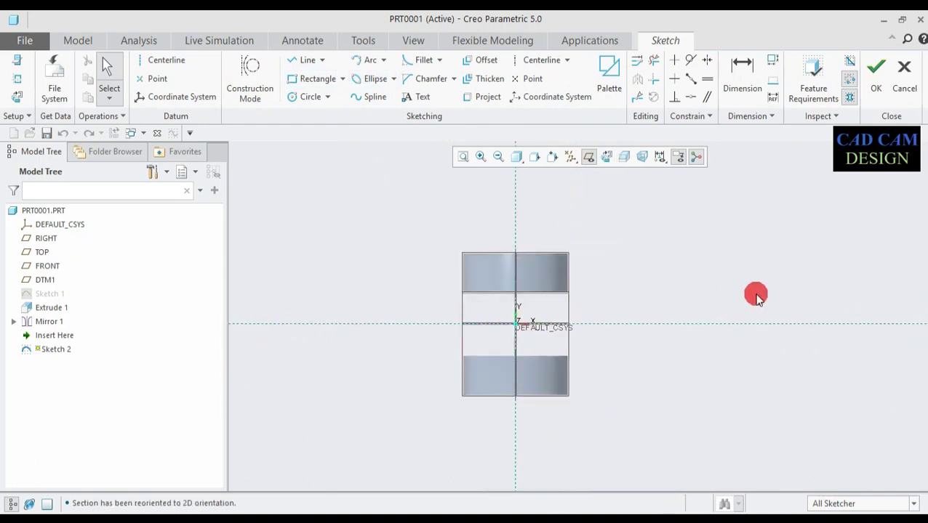
{"action": "scroll", "coordinate": [538, 266], "scroll_direction": "up", "scroll_amount": 2}
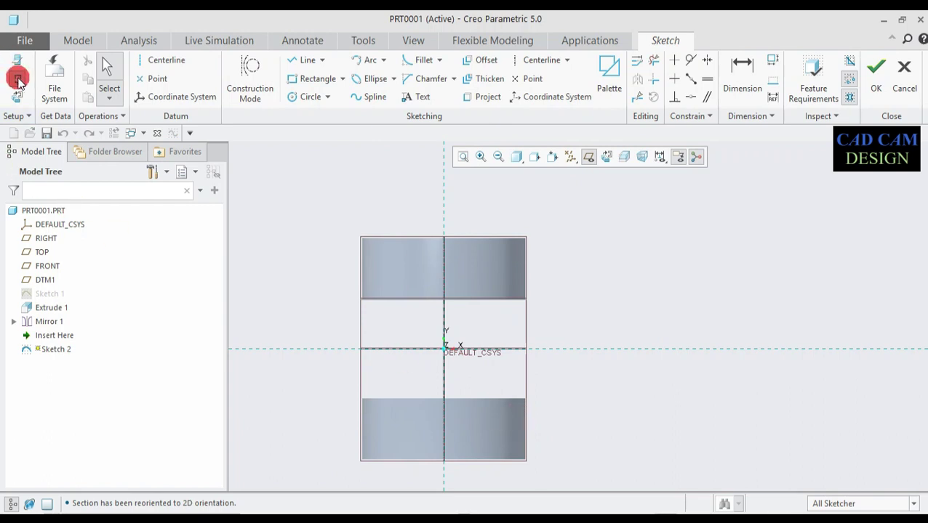
Step: Add the upper ring's top face and outer silhouette, plus the lower ring's bottom face, as sketch references
{"action": "left_click", "coordinate": [18, 79]}
{"action": "scroll", "coordinate": [471, 238], "scroll_direction": "up", "scroll_amount": 3}
{"action": "left_click", "coordinate": [530, 244]}
{"action": "left_click", "coordinate": [576, 290]}
{"action": "scroll", "coordinate": [547, 373], "scroll_direction": "down", "scroll_amount": 4}
{"action": "scroll", "coordinate": [554, 408], "scroll_direction": "up", "scroll_amount": 3}
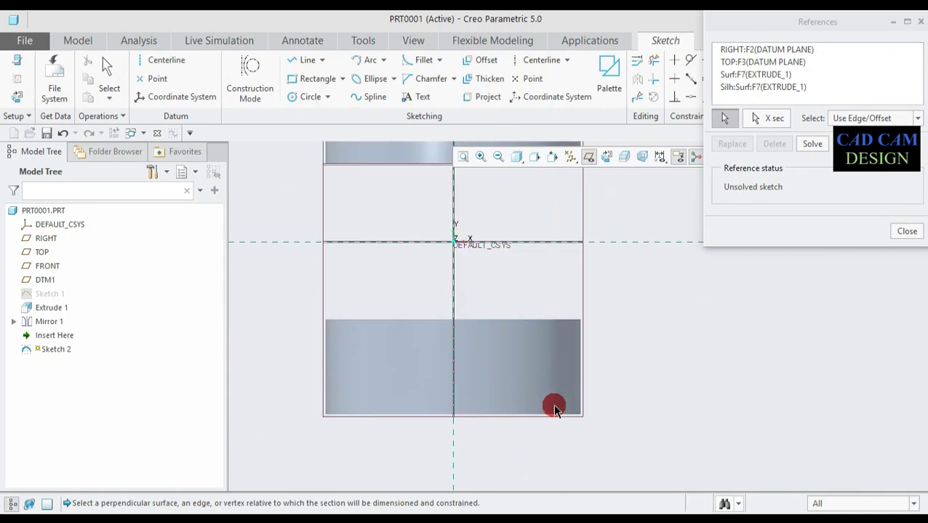
{"action": "left_click", "coordinate": [553, 417]}
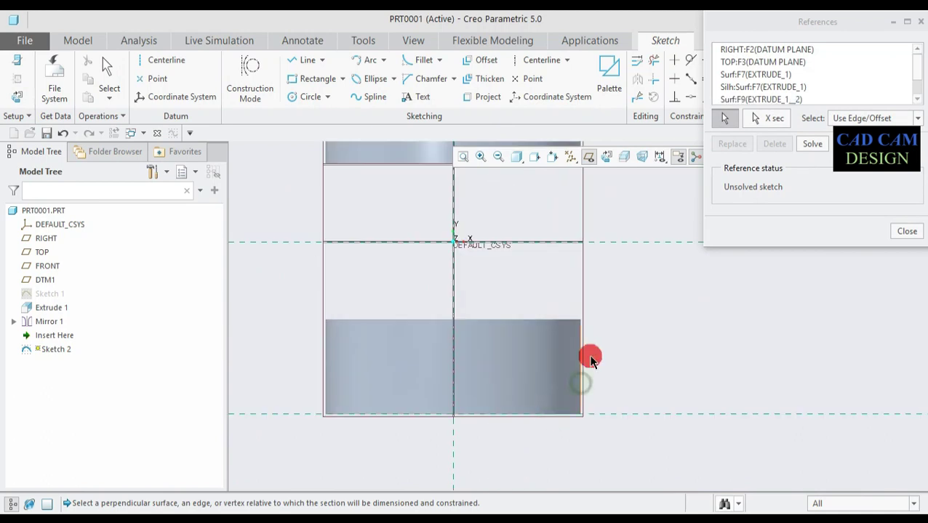
{"action": "scroll", "coordinate": [581, 384], "scroll_direction": "down", "scroll_amount": 3}
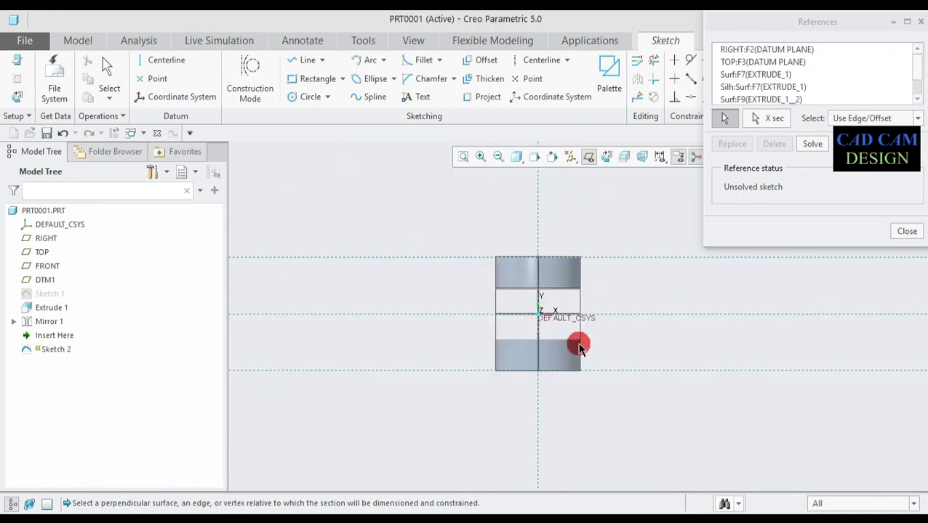
{"action": "left_click", "coordinate": [906, 230]}
Step: Draw a circle centred on the horizontal axis about 20 mm beyond the rings' outer edge, tangent to the upper and lower references
{"action": "left_click", "coordinate": [463, 157]}
{"action": "left_click", "coordinate": [298, 98]}
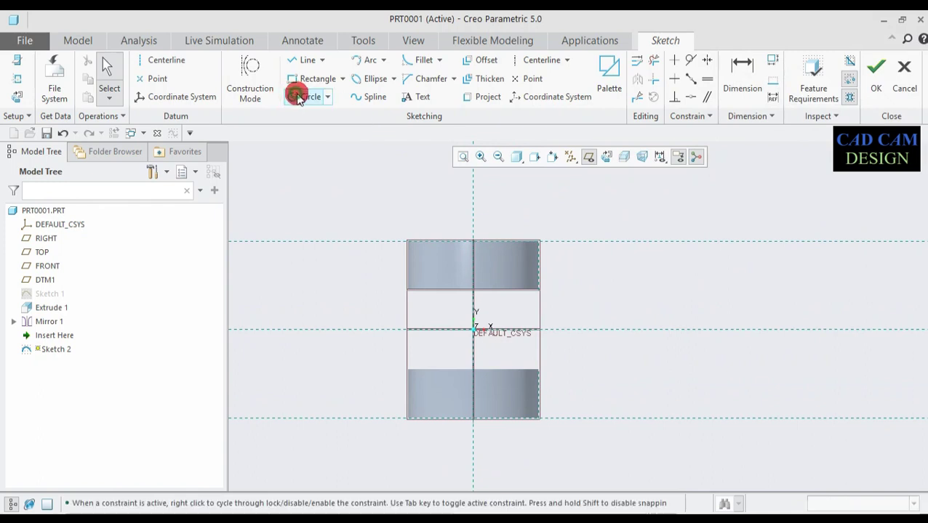
{"action": "left_click", "coordinate": [580, 331]}
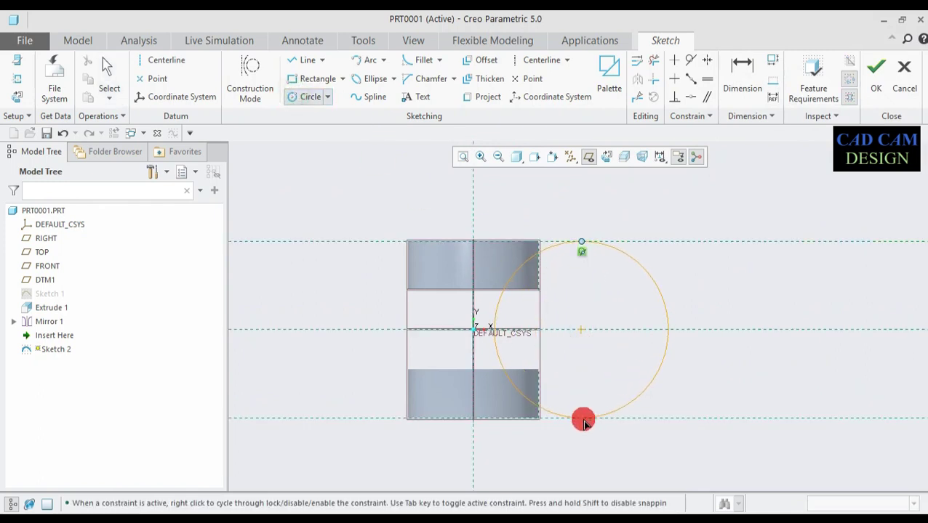
{"action": "left_click", "coordinate": [583, 421]}
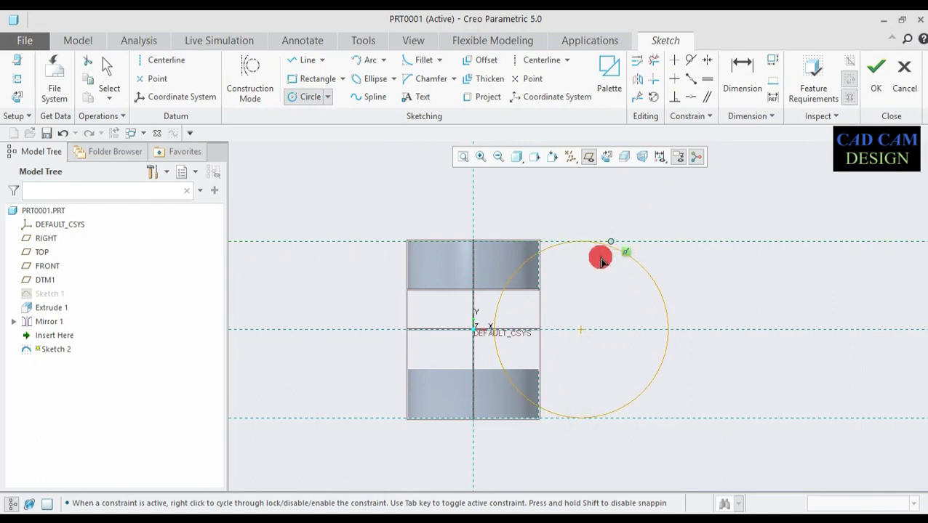
{"action": "middle_click", "coordinate": [572, 276]}
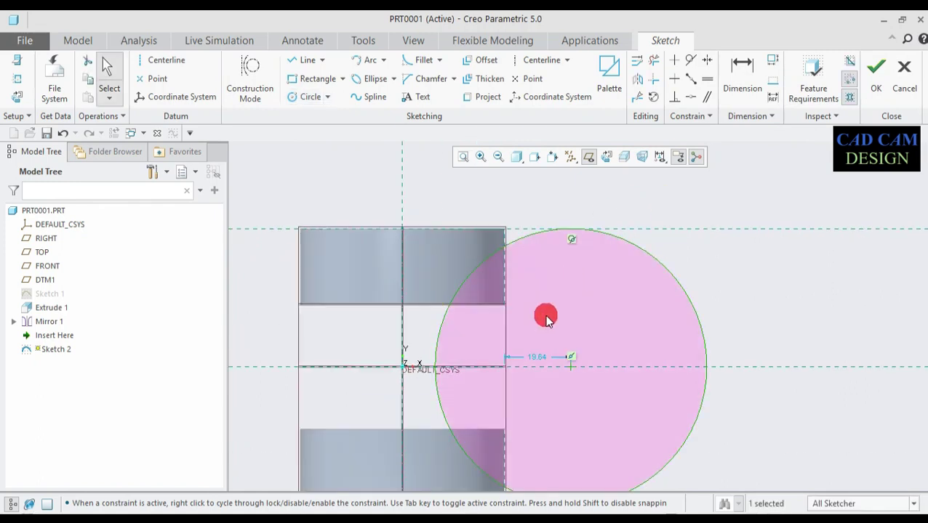
Step: Set the distance from the rings' outer edge to the circle's centre to 8 mm
{"action": "double_click", "coordinate": [539, 360]}
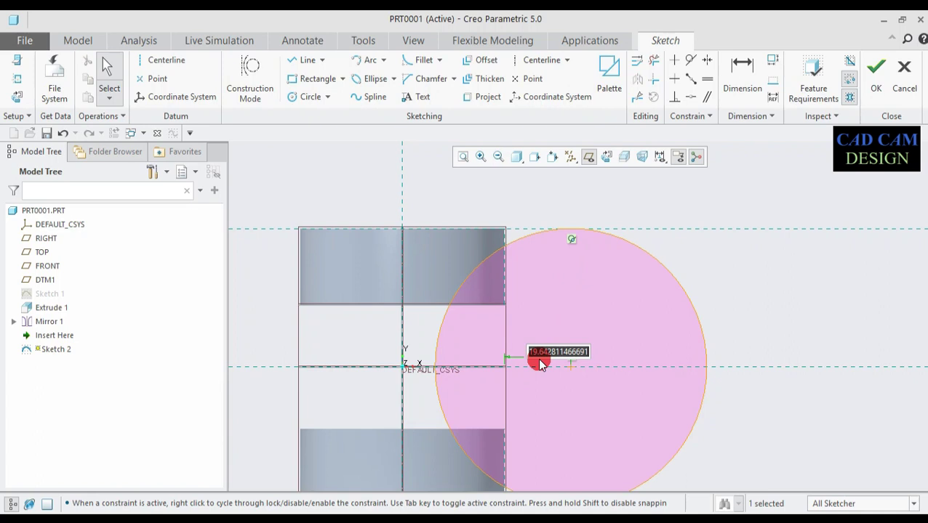
{"action": "type", "text": "8"}
{"action": "key", "text": "Return"}
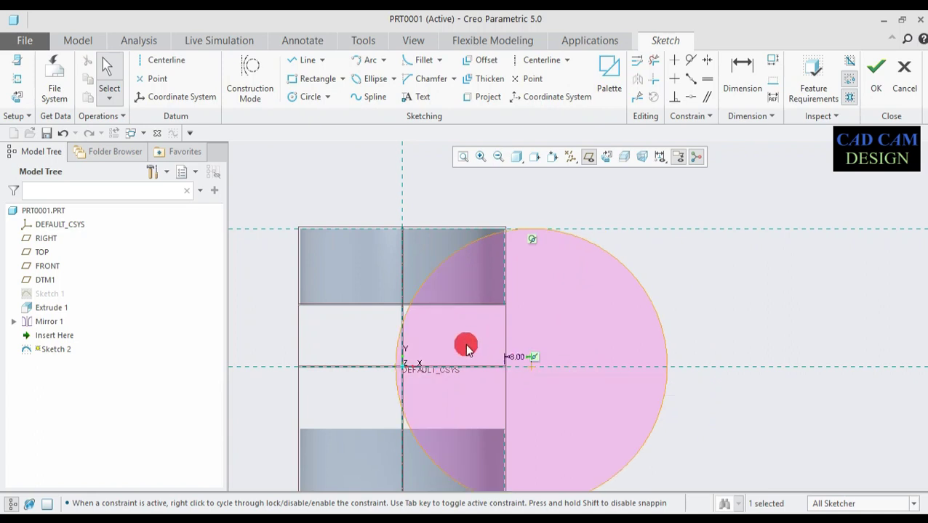
Step: Trim away the half of the circle on the rings' side of its centre, leaving the outer semicircle
{"action": "left_click", "coordinate": [652, 64]}
{"action": "mouse_move", "coordinate": [469, 263]}
{"action": "left_mouse_down"}
{"action": "mouse_move", "coordinate": [379, 385]}
{"action": "mouse_move", "coordinate": [429, 437]}
{"action": "mouse_move", "coordinate": [433, 457]}
{"action": "left_mouse_up"}
{"action": "scroll", "coordinate": [514, 234], "scroll_direction": "down", "scroll_amount": 2}
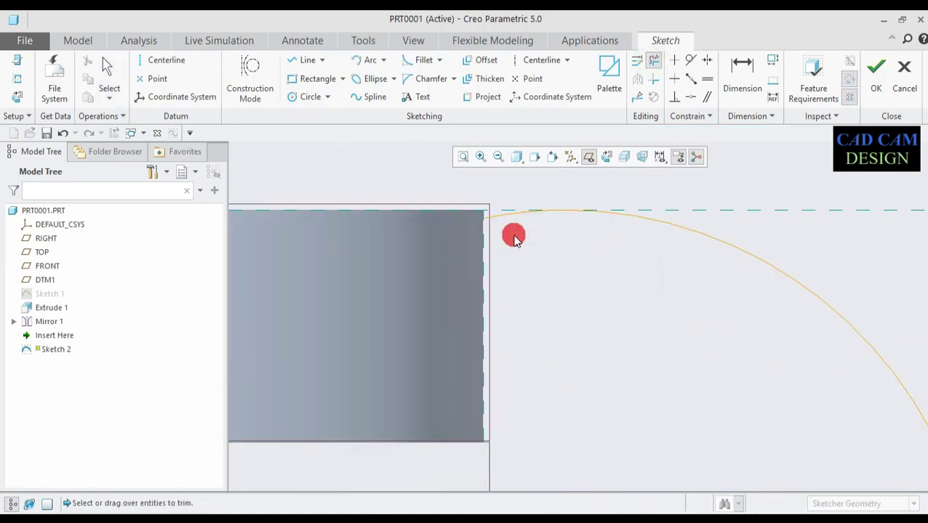
{"action": "scroll", "coordinate": [480, 186], "scroll_direction": "down", "scroll_amount": 2}
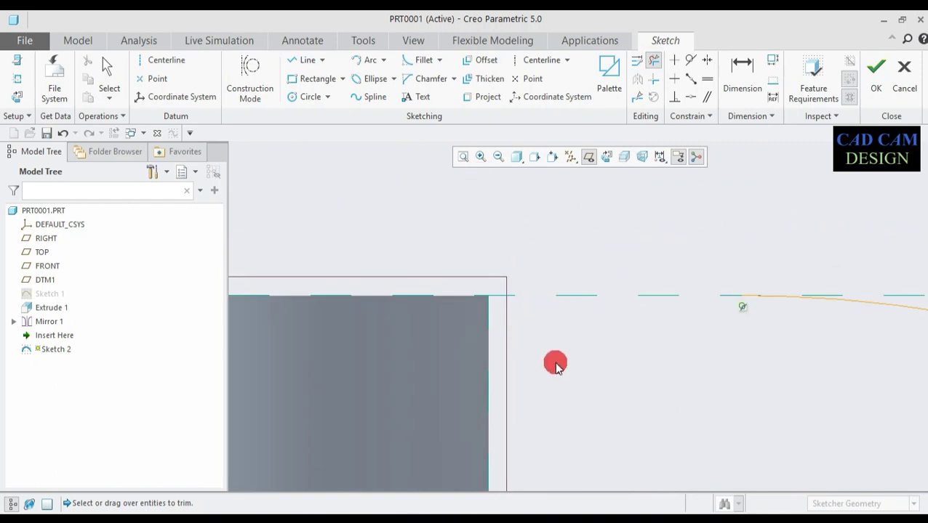
{"action": "scroll", "coordinate": [552, 362], "scroll_direction": "up", "scroll_amount": 5}
{"action": "scroll", "coordinate": [579, 471], "scroll_direction": "down", "scroll_amount": 3}
{"action": "scroll", "coordinate": [551, 457], "scroll_direction": "up", "scroll_amount": 3}
{"action": "scroll", "coordinate": [511, 439], "scroll_direction": "down", "scroll_amount": 5}
{"action": "scroll", "coordinate": [492, 438], "scroll_direction": "up", "scroll_amount": 5}
{"action": "scroll", "coordinate": [507, 253], "scroll_direction": "down", "scroll_amount": 4}
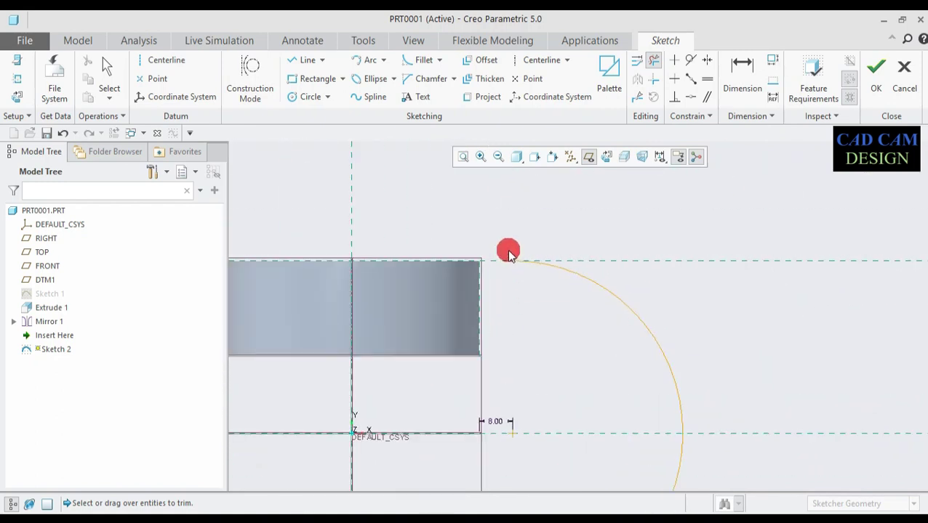
{"action": "scroll", "coordinate": [299, 63], "scroll_direction": "up", "scroll_amount": 5}
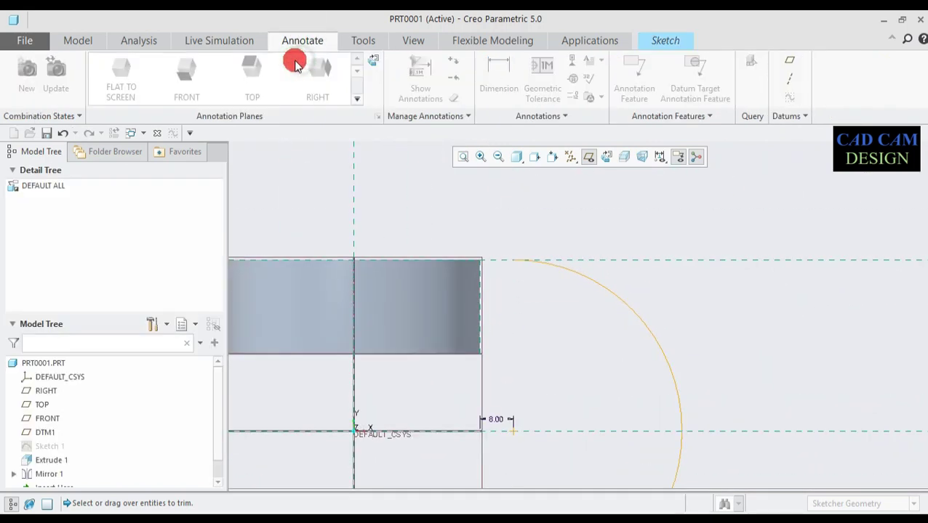
Step: Connect both ends of the semicircle to the rings' outer corners with horizontal lines and finish the sketch
{"action": "left_click", "coordinate": [80, 40]}
{"action": "left_click", "coordinate": [669, 40]}
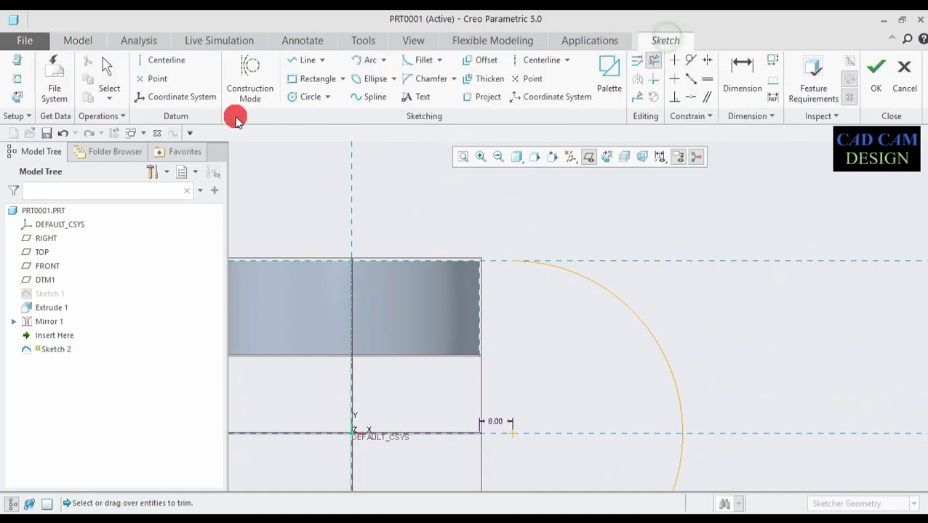
{"action": "left_click", "coordinate": [300, 60]}
{"action": "scroll", "coordinate": [512, 269], "scroll_direction": "down", "scroll_amount": 3}
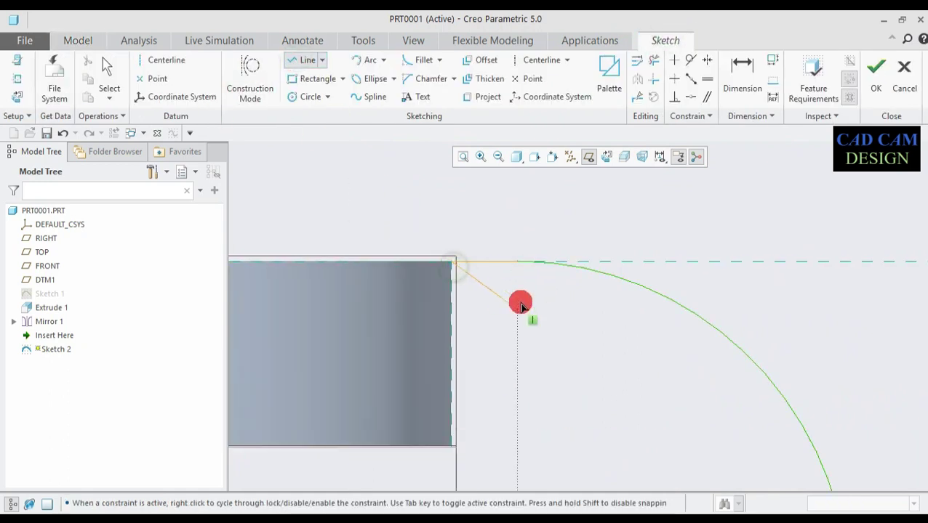
{"action": "scroll", "coordinate": [520, 298], "scroll_direction": "up", "scroll_amount": 5}
{"action": "scroll", "coordinate": [541, 373], "scroll_direction": "down", "scroll_amount": 4}
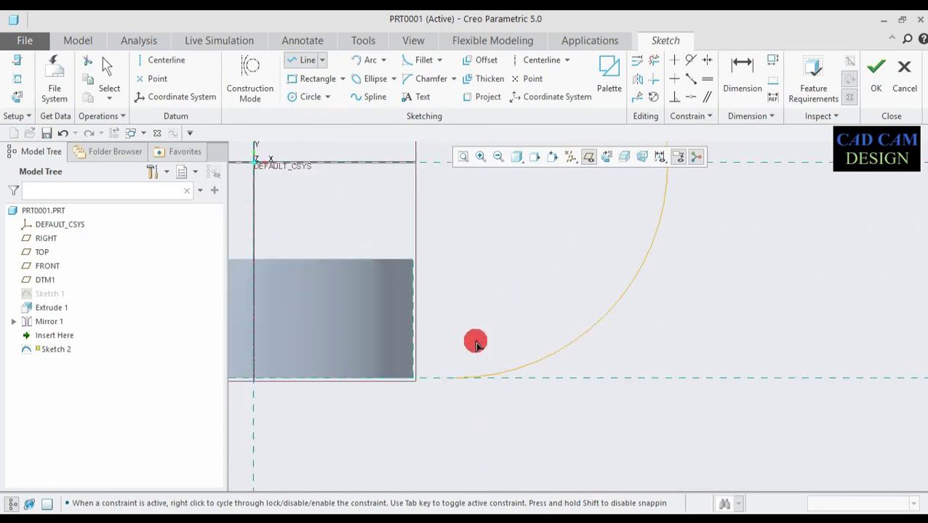
{"action": "left_click", "coordinate": [549, 363]}
{"action": "left_click", "coordinate": [420, 378]}
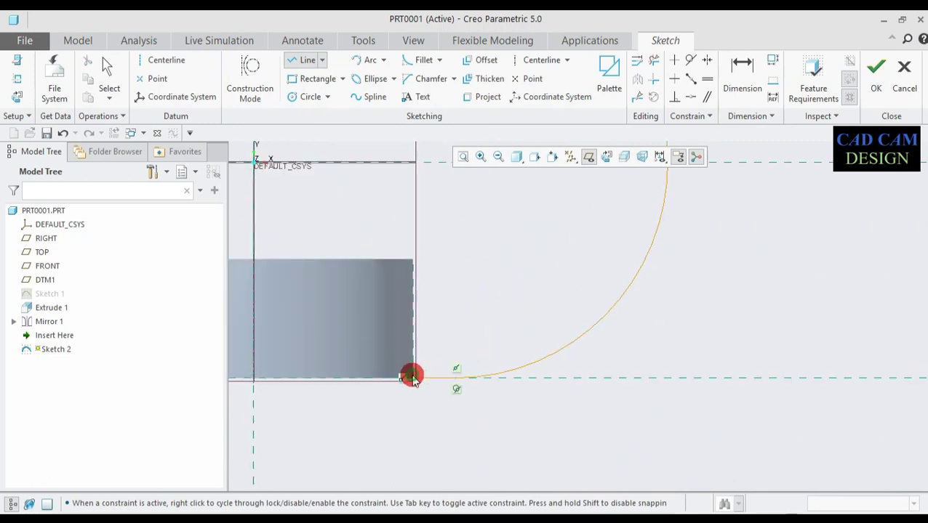
{"action": "scroll", "coordinate": [489, 314], "scroll_direction": "up", "scroll_amount": 5}
{"action": "scroll", "coordinate": [493, 260], "scroll_direction": "down", "scroll_amount": 2}
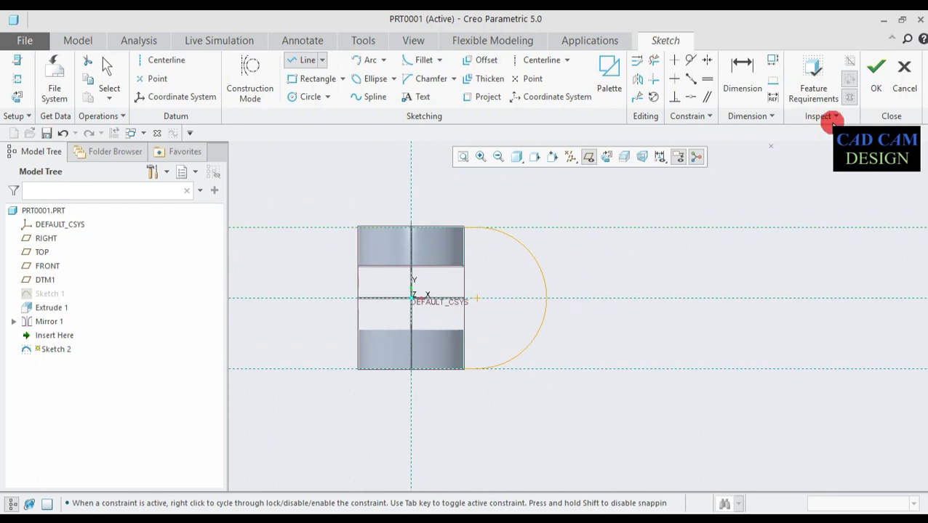
{"action": "left_click", "coordinate": [876, 68]}
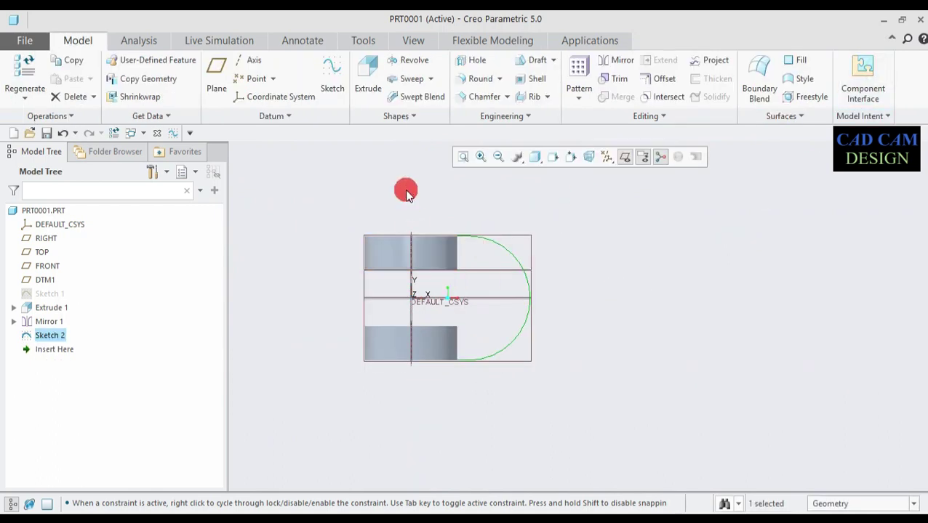
Step: Start a solid sweep along the U-shaped sketch and open its section sketch in the 2D view
{"action": "left_click", "coordinate": [409, 78]}
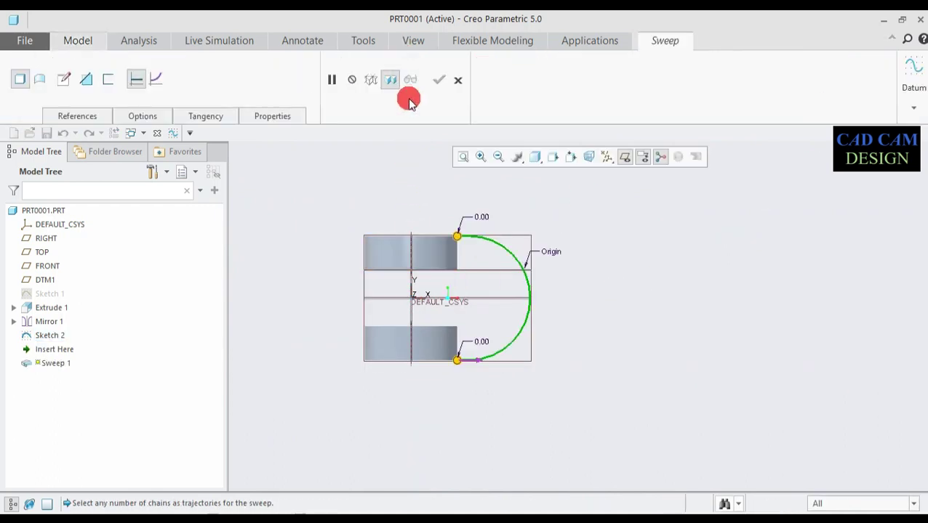
{"action": "left_click", "coordinate": [62, 80]}
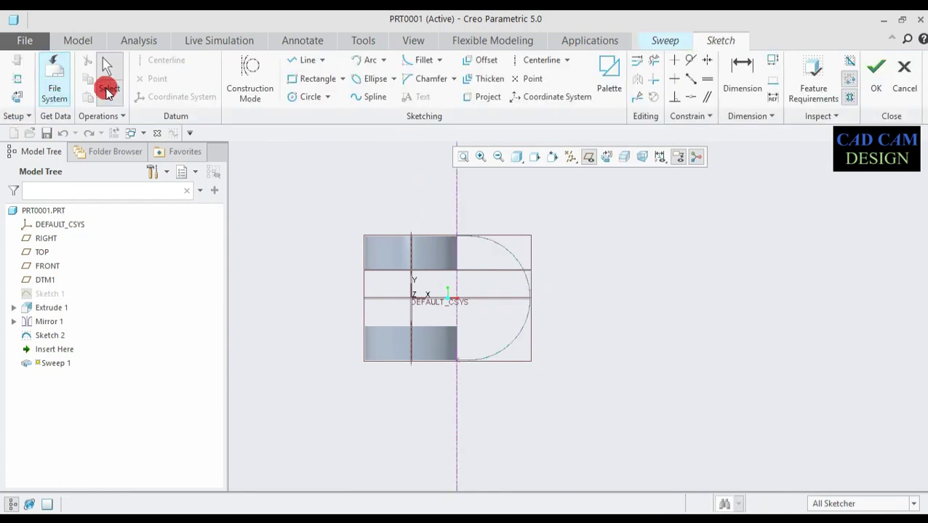
{"action": "left_click", "coordinate": [604, 157]}
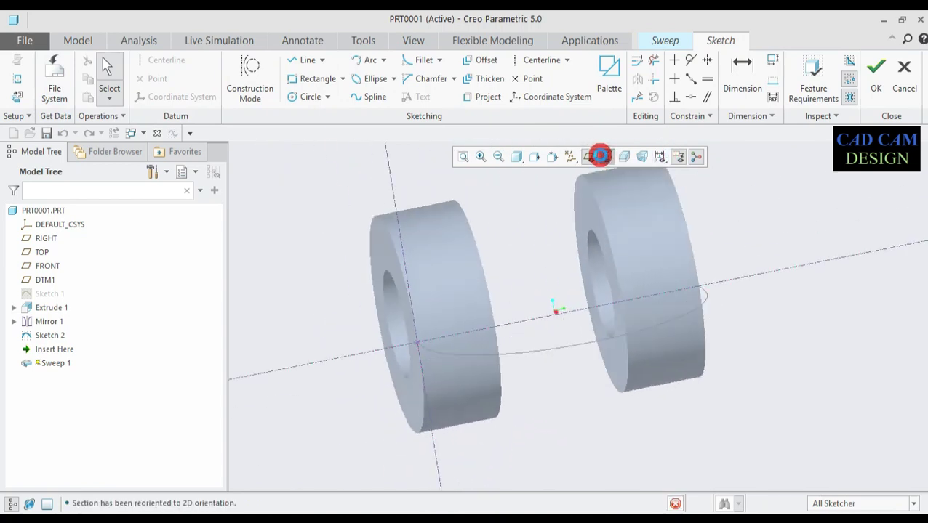
Step: Draw a centre rectangle about 20 by 34 mm on the horizontal axis, with one vertical side on the vertical reference line
{"action": "left_click", "coordinate": [341, 79]}
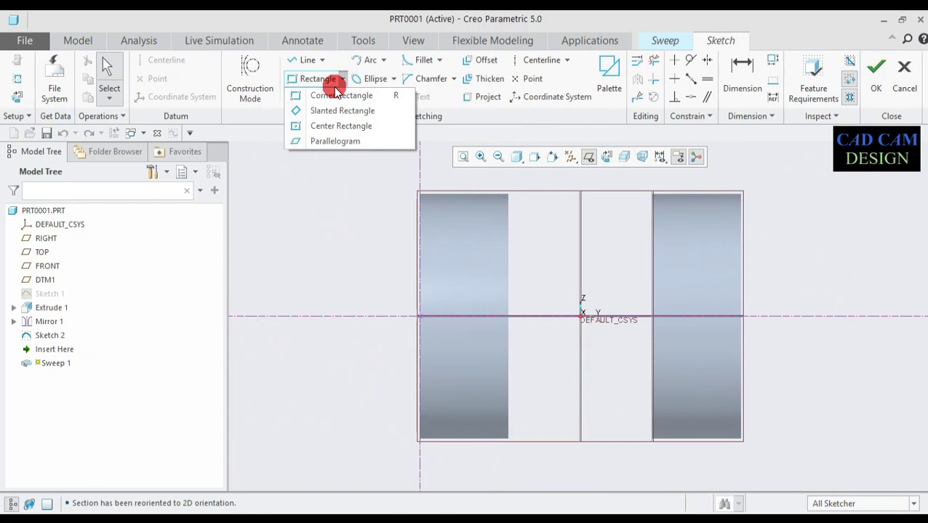
{"action": "left_click", "coordinate": [317, 125]}
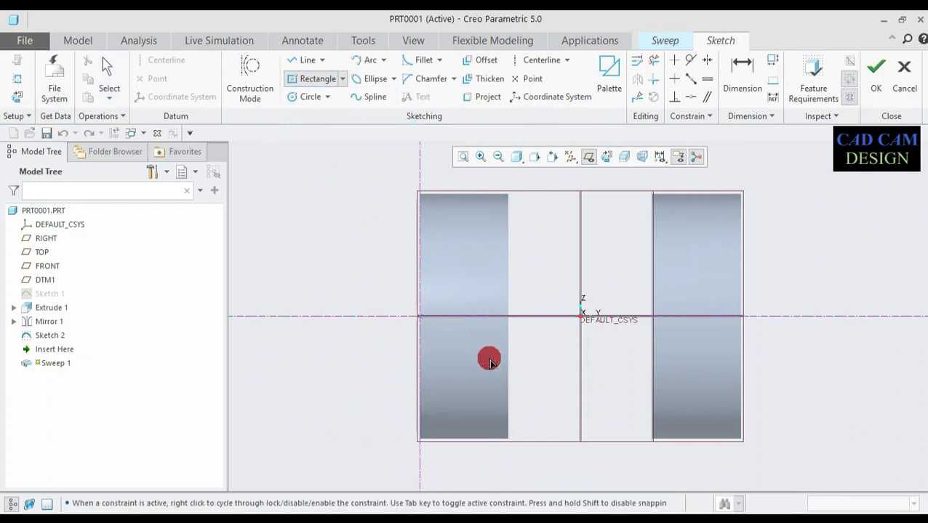
{"action": "left_click", "coordinate": [460, 317]}
{"action": "left_click", "coordinate": [499, 385]}
{"action": "middle_click", "coordinate": [501, 314]}
Step: Set the section rectangle's height to 36 mm and its width to 22 mm
{"action": "scroll", "coordinate": [487, 350], "scroll_direction": "up", "scroll_amount": 3}
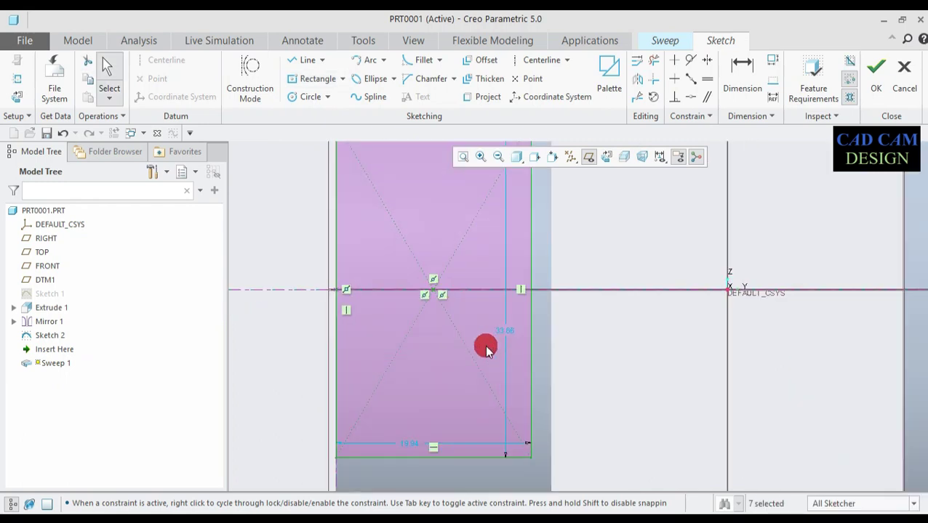
{"action": "double_click", "coordinate": [505, 333]}
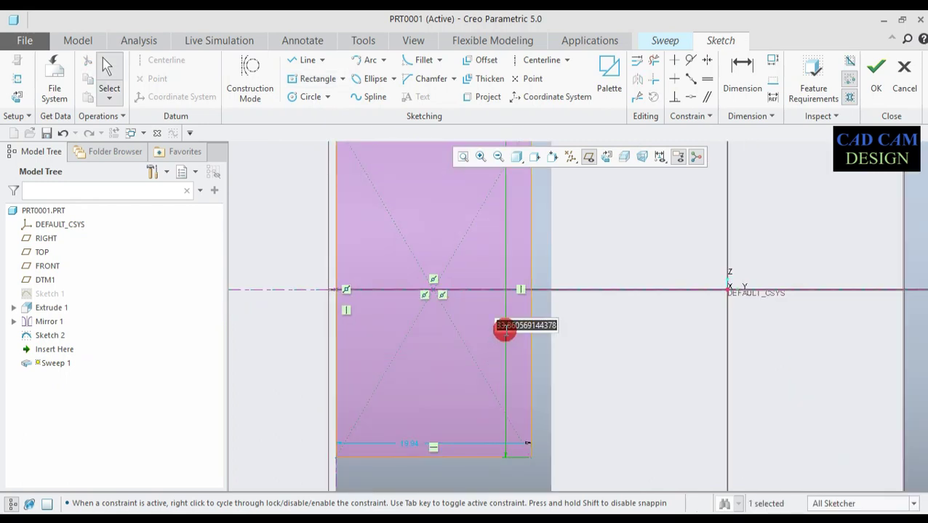
{"action": "type", "text": "36"}
{"action": "key", "text": "Return"}
{"action": "scroll", "coordinate": [399, 415], "scroll_direction": "down", "scroll_amount": 3}
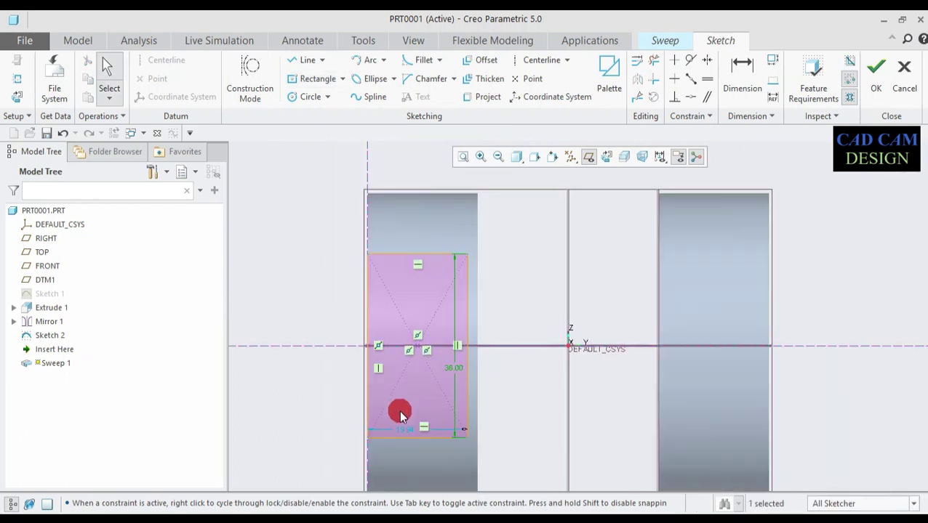
{"action": "scroll", "coordinate": [409, 434], "scroll_direction": "up", "scroll_amount": 3}
{"action": "double_click", "coordinate": [400, 417]}
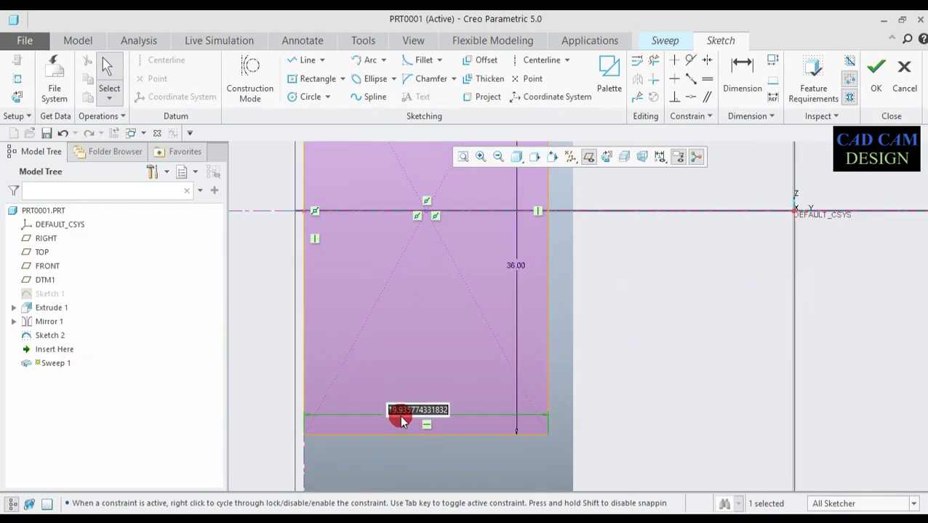
{"action": "type", "text": "22"}
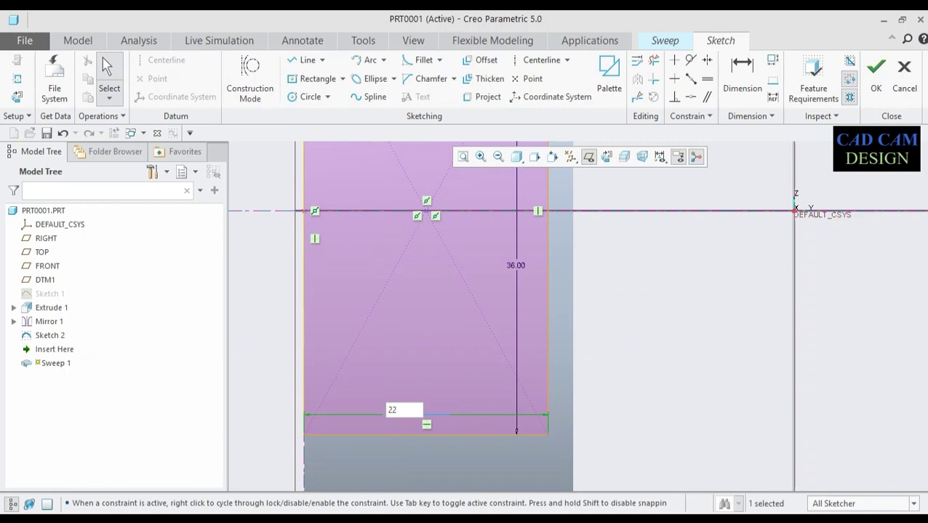
{"action": "key", "text": "Return"}
{"action": "scroll", "coordinate": [402, 418], "scroll_direction": "down", "scroll_amount": 4}
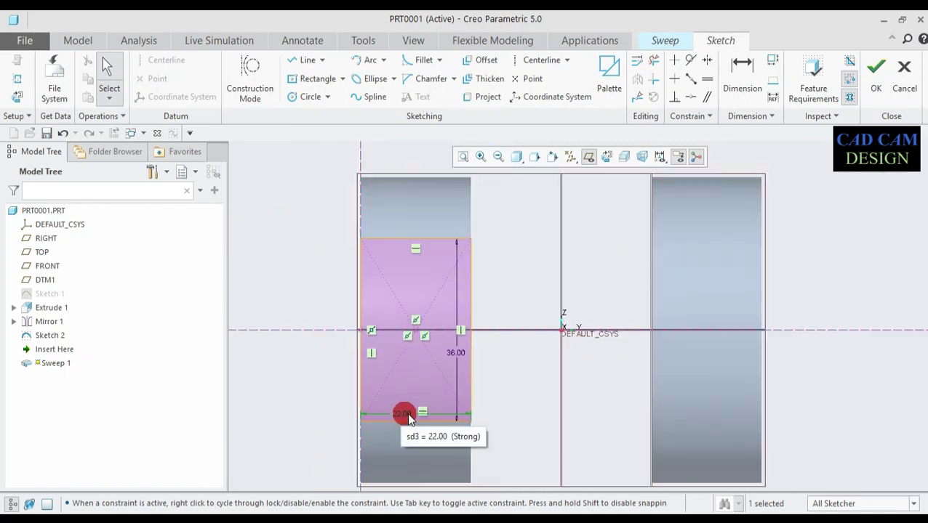
Step: Finish the section sketch and inspect the sweep preview where its ends meet the two rings
{"action": "left_click", "coordinate": [884, 72]}
{"action": "scroll", "coordinate": [693, 284], "scroll_direction": "down", "scroll_amount": 5}
{"action": "mouse_move", "coordinate": [620, 295]}
{"action": "middle_mouse_down"}
{"action": "mouse_move", "coordinate": [672, 231]}
{"action": "mouse_move", "coordinate": [709, 228]}
{"action": "mouse_move", "coordinate": [661, 294]}
{"action": "mouse_move", "coordinate": [658, 259]}
{"action": "mouse_move", "coordinate": [637, 226]}
{"action": "mouse_move", "coordinate": [654, 245]}
{"action": "middle_mouse_up"}
{"action": "scroll", "coordinate": [647, 269], "scroll_direction": "up", "scroll_amount": 4}
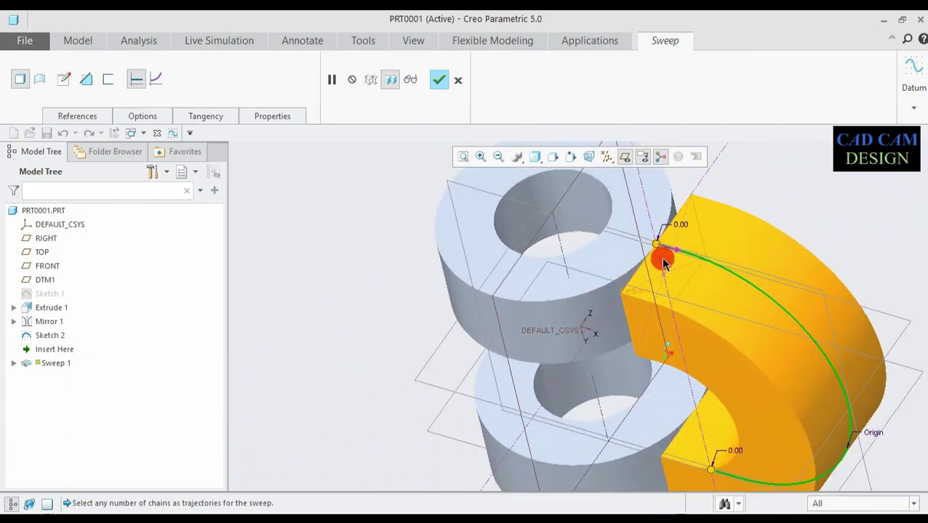
{"action": "middle_click_drag", "start_coordinate": [653, 300], "coordinate": [670, 304]}
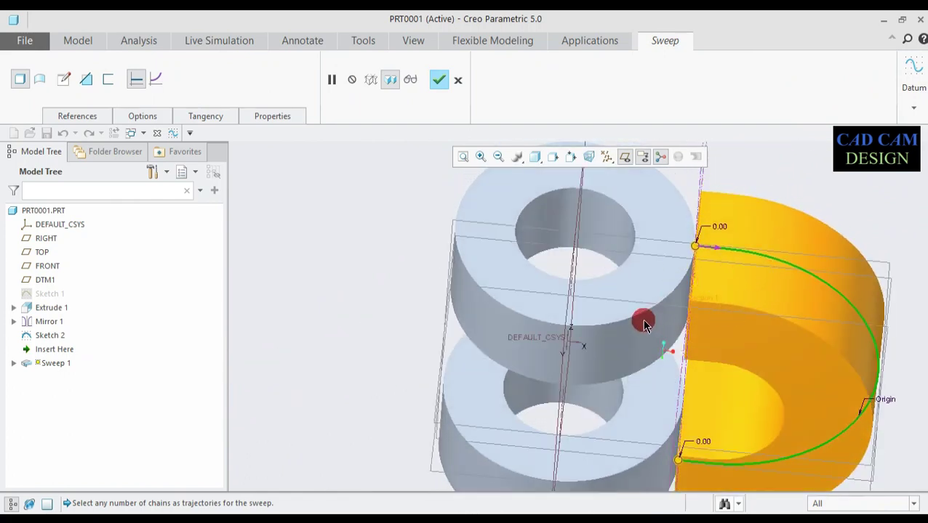
{"action": "scroll", "coordinate": [642, 322], "scroll_direction": "down", "scroll_amount": 3}
{"action": "mouse_move", "coordinate": [697, 294]}
{"action": "middle_mouse_down"}
{"action": "mouse_move", "coordinate": [710, 237]}
{"action": "mouse_move", "coordinate": [693, 294]}
{"action": "middle_mouse_up"}
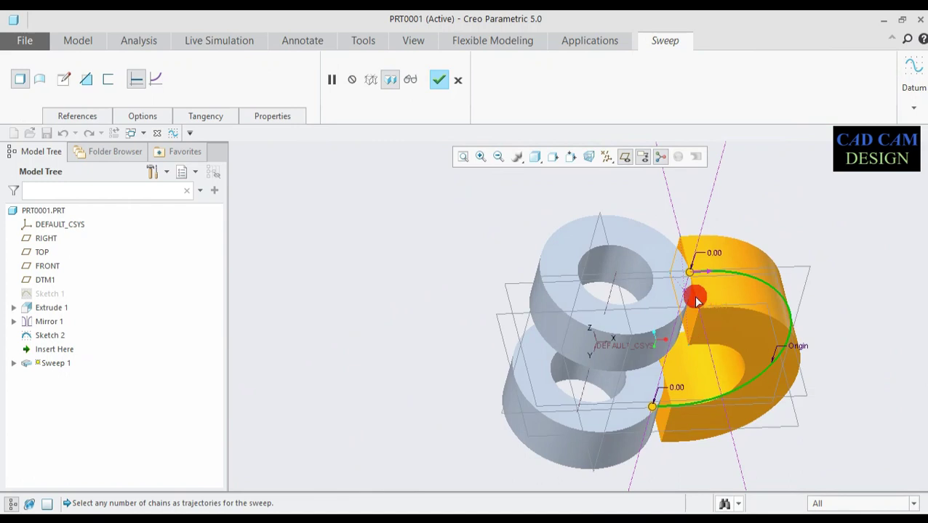
Step: Merge the sweep's ends with the adjoining ring geometry and complete the sweep
{"action": "left_click", "coordinate": [145, 115]}
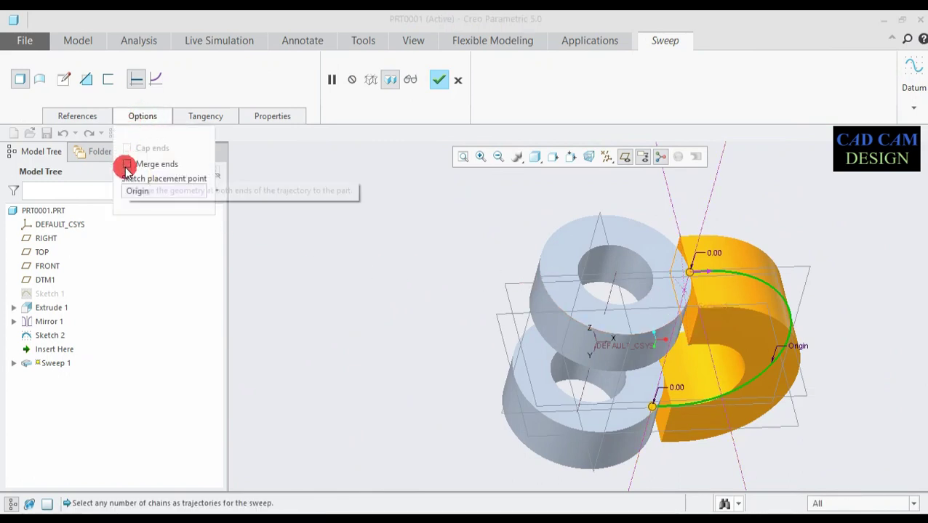
{"action": "left_click", "coordinate": [127, 165]}
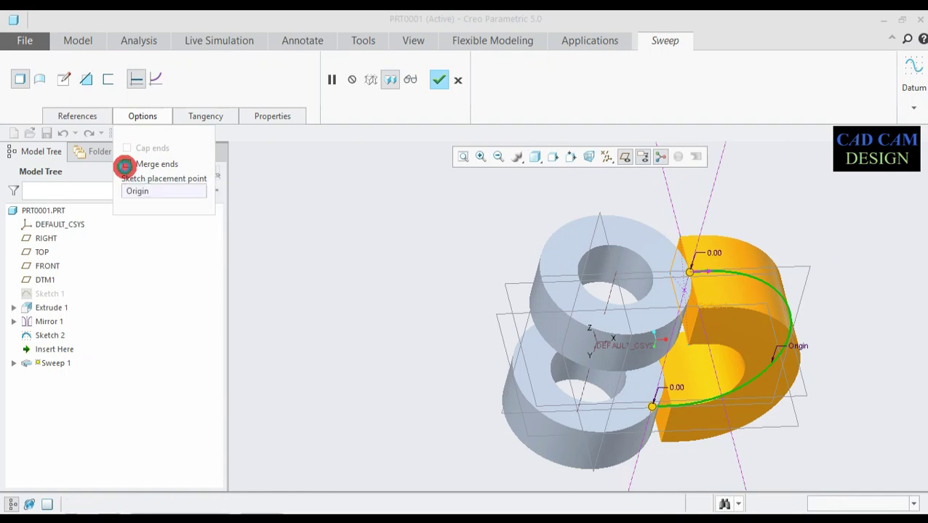
{"action": "middle_click_drag", "start_coordinate": [704, 320], "coordinate": [649, 286]}
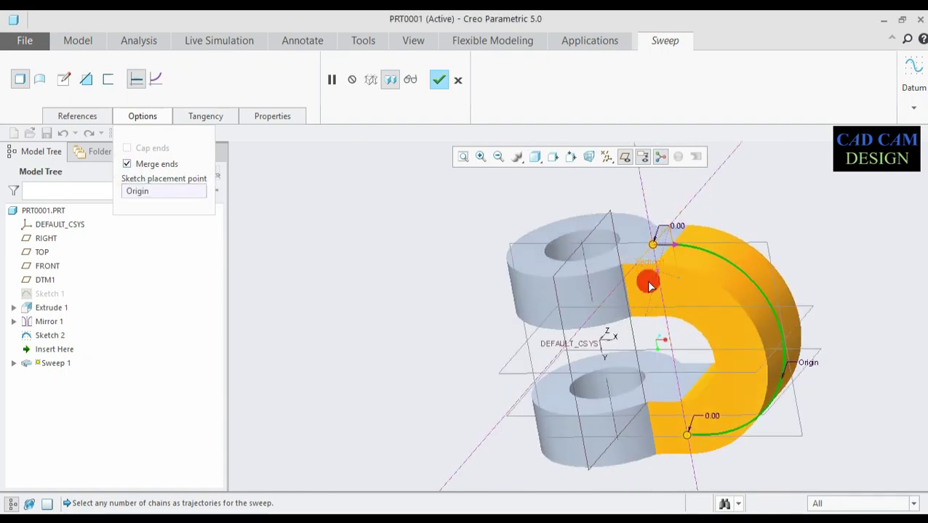
{"action": "scroll", "coordinate": [642, 286], "scroll_direction": "up", "scroll_amount": 3}
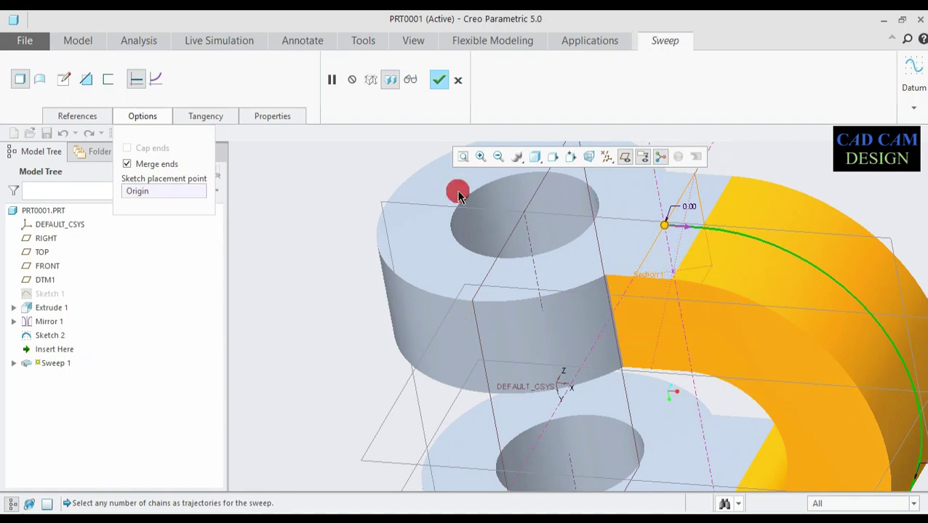
{"action": "left_click", "coordinate": [438, 81]}
{"action": "scroll", "coordinate": [501, 346], "scroll_direction": "down", "scroll_amount": 3}
{"action": "middle_click_drag", "start_coordinate": [522, 333], "coordinate": [667, 408]}
{"action": "scroll", "coordinate": [669, 421], "scroll_direction": "down", "scroll_amount": 2}
{"action": "scroll", "coordinate": [671, 431], "scroll_direction": "up", "scroll_amount": 3}
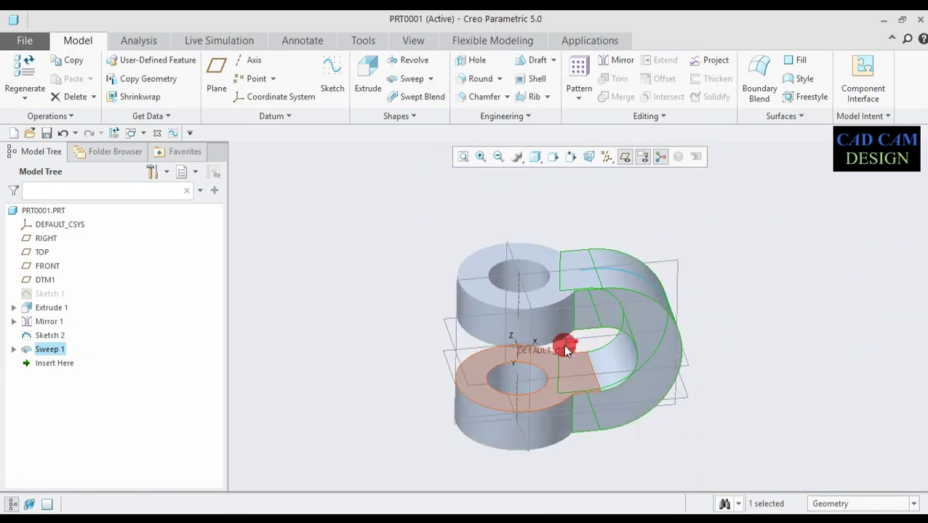
Step: Create a datum plane offset 147 mm from the RIGHT plane, beyond the curved end of the fork
{"action": "left_click", "coordinate": [512, 276]}
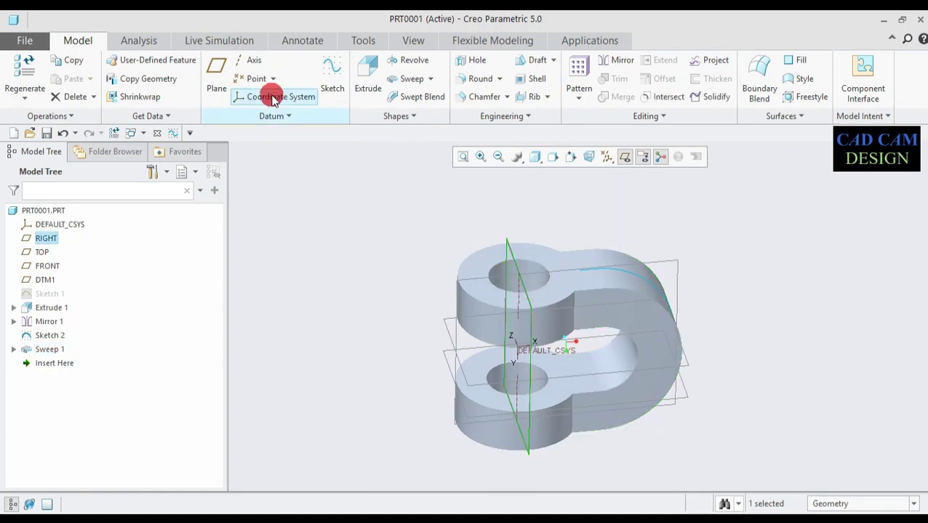
{"action": "left_click", "coordinate": [221, 69]}
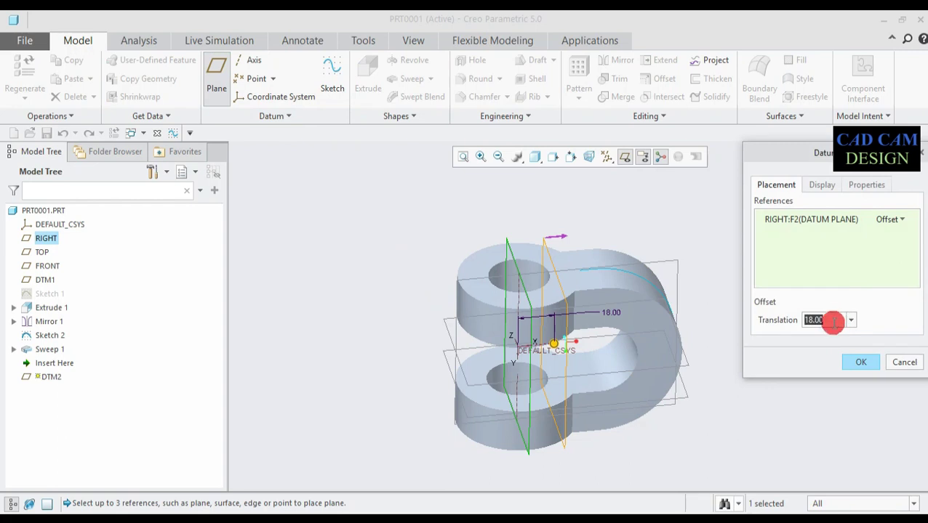
{"action": "type", "text": "147"}
{"action": "left_click", "coordinate": [855, 362]}
{"action": "left_click", "coordinate": [857, 362]}
{"action": "scroll", "coordinate": [659, 358], "scroll_direction": "down", "scroll_amount": 1}
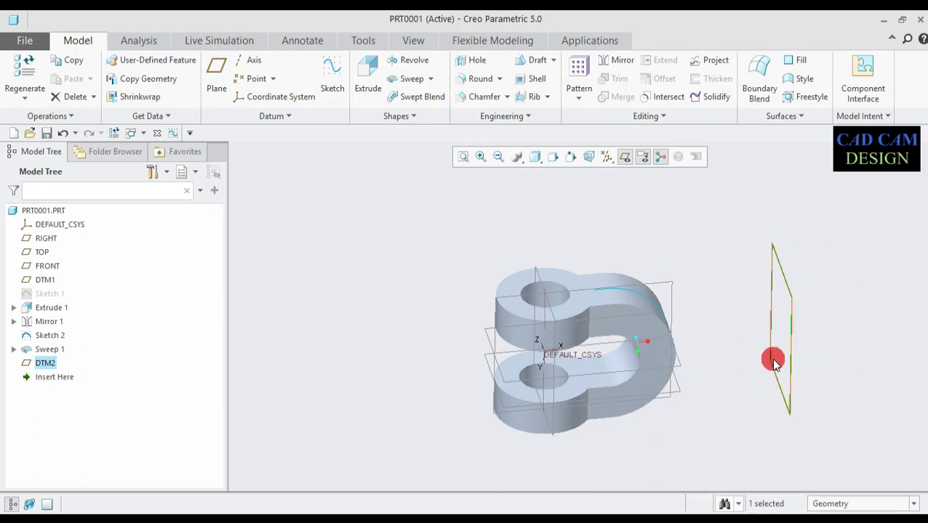
Step: Sketch a centre rectangle about 36 mm high at the origin of the new datum plane, as wide as the fork's swept arm
{"action": "left_click", "coordinate": [329, 73]}
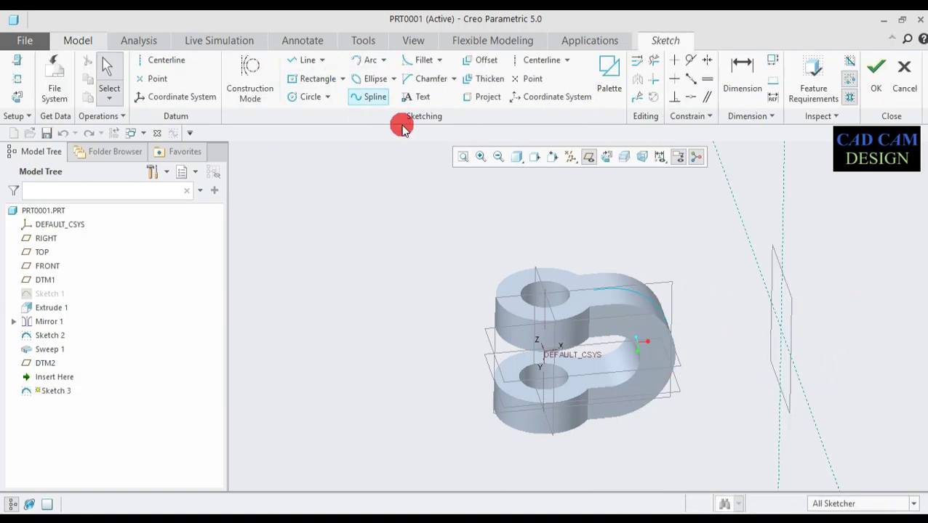
{"action": "left_click", "coordinate": [606, 158]}
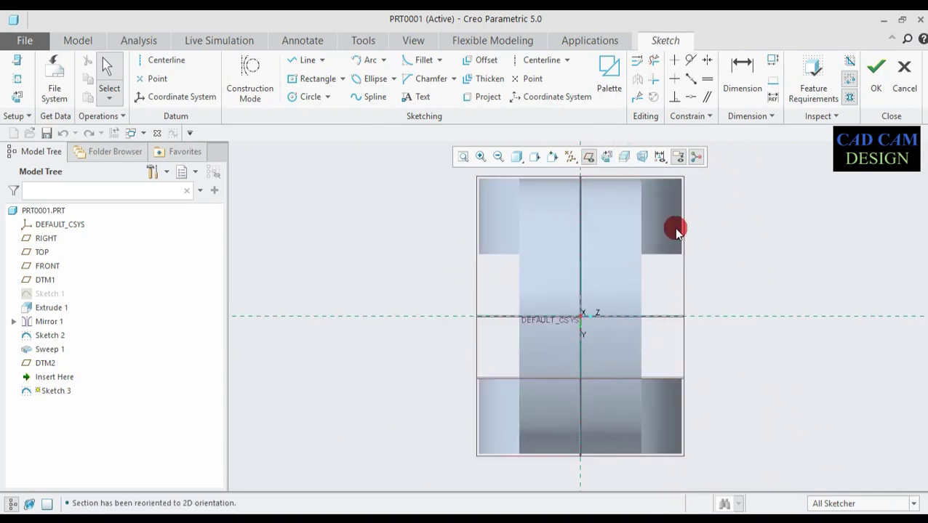
{"action": "left_click", "coordinate": [307, 82]}
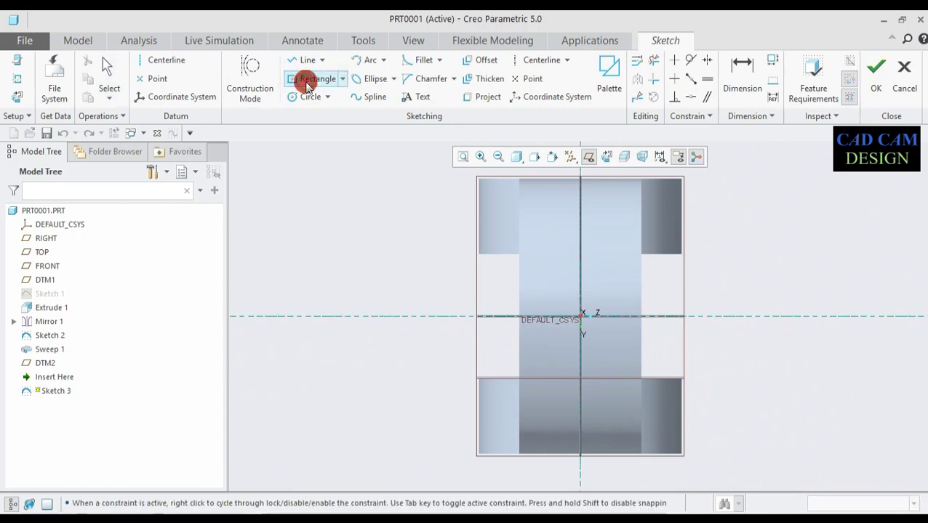
{"action": "left_click", "coordinate": [341, 78]}
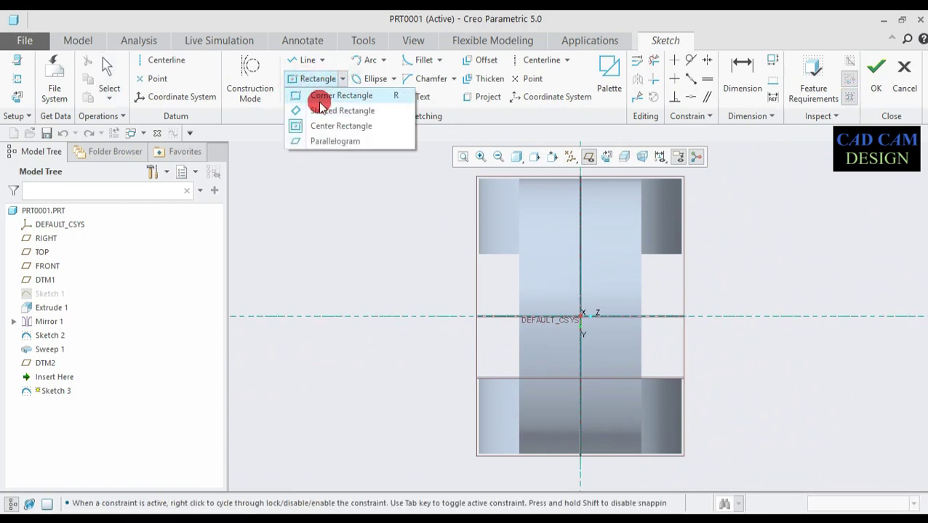
{"action": "left_click", "coordinate": [314, 127]}
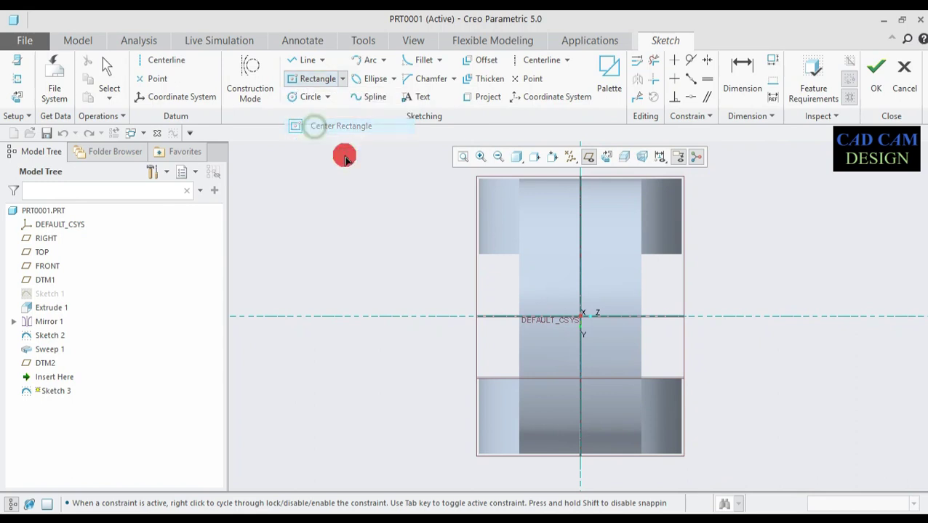
{"action": "left_click", "coordinate": [581, 316]}
{"action": "left_click", "coordinate": [638, 374]}
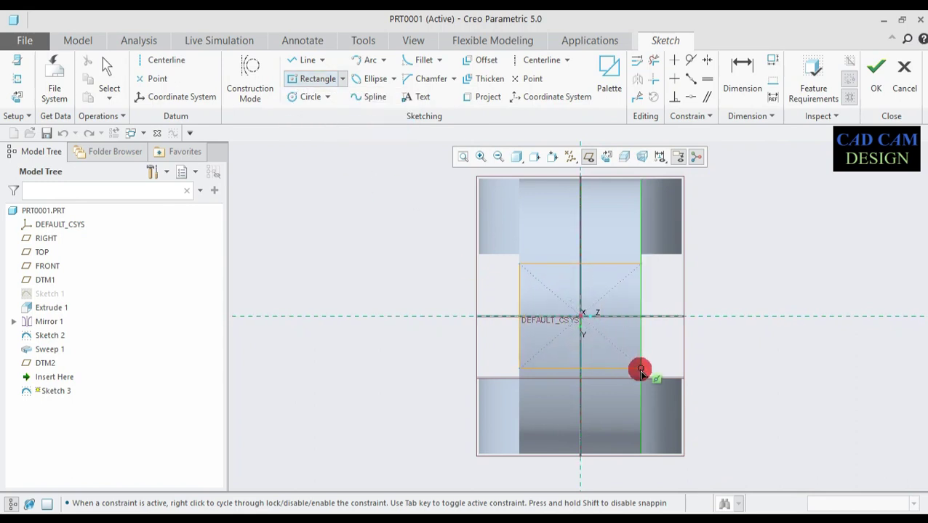
{"action": "middle_click", "coordinate": [727, 273]}
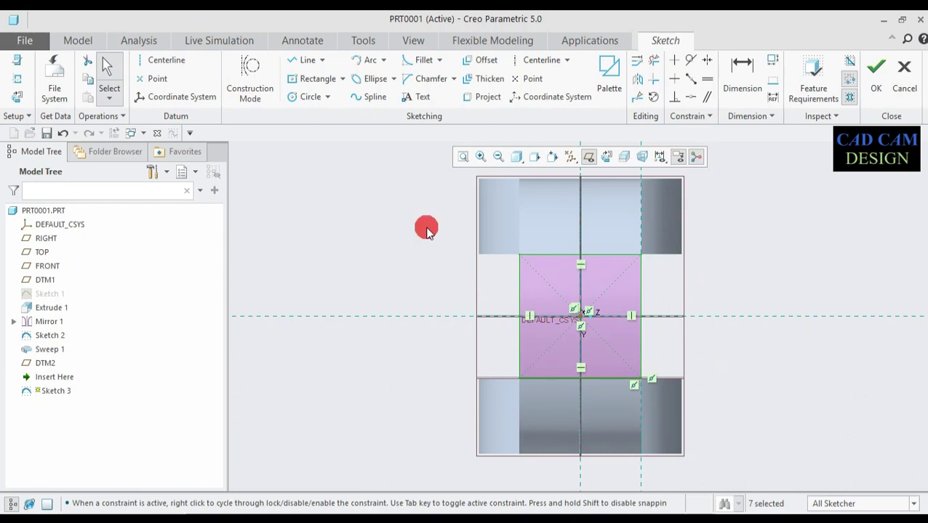
{"action": "scroll", "coordinate": [594, 260], "scroll_direction": "up", "scroll_amount": 3}
{"action": "scroll", "coordinate": [596, 267], "scroll_direction": "down", "scroll_amount": 2}
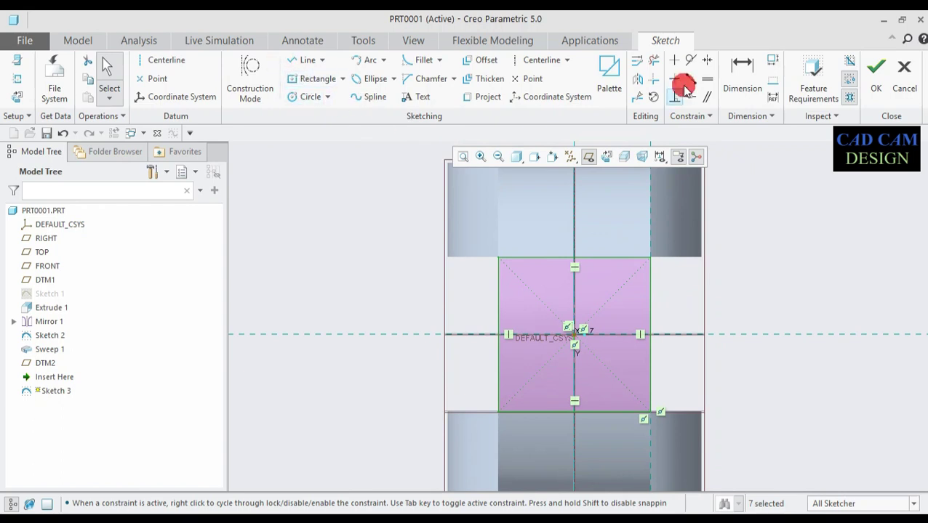
Step: Try to dimension the rectangle's height and delete the conflicting dimension
{"action": "left_click", "coordinate": [731, 67]}
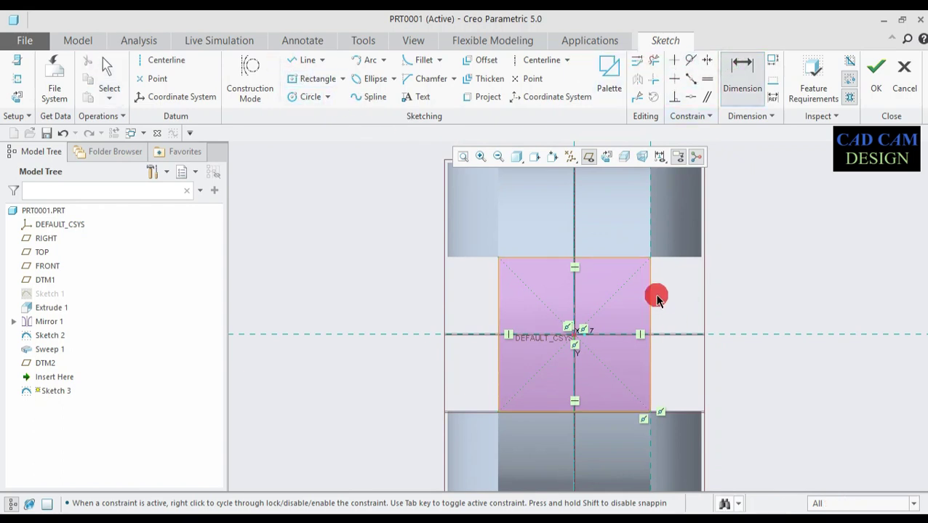
{"action": "left_click", "coordinate": [651, 292]}
{"action": "middle_click", "coordinate": [681, 301]}
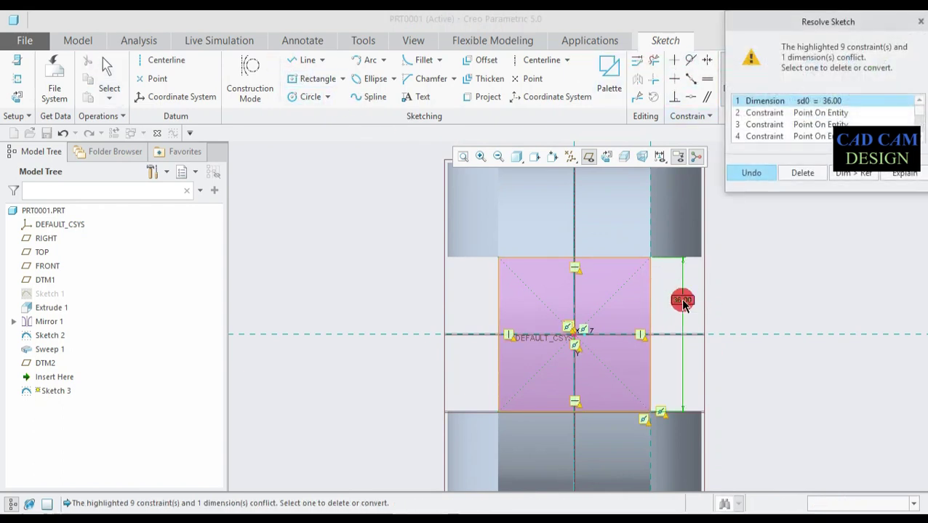
{"action": "left_click", "coordinate": [803, 171]}
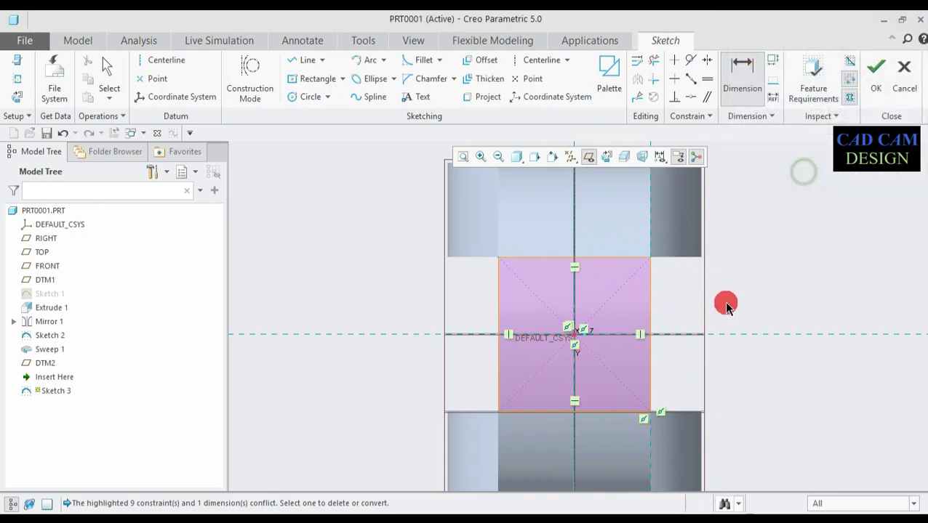
Step: Finish the rectangle sketch and start a solid extrusion of it directed towards the fork
{"action": "mouse_move", "coordinate": [694, 322]}
{"action": "middle_mouse_down"}
{"action": "mouse_move", "coordinate": [811, 306]}
{"action": "mouse_move", "coordinate": [792, 324]}
{"action": "middle_mouse_up"}
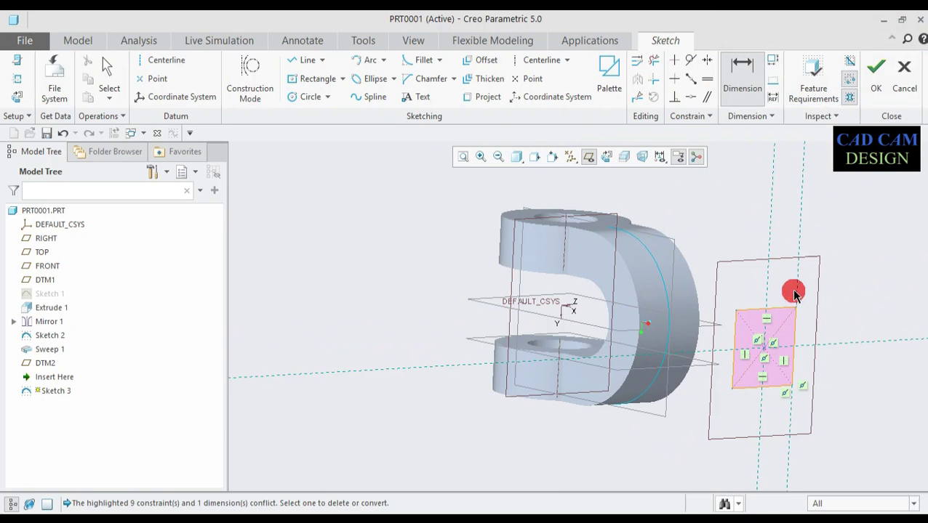
{"action": "left_click", "coordinate": [877, 88]}
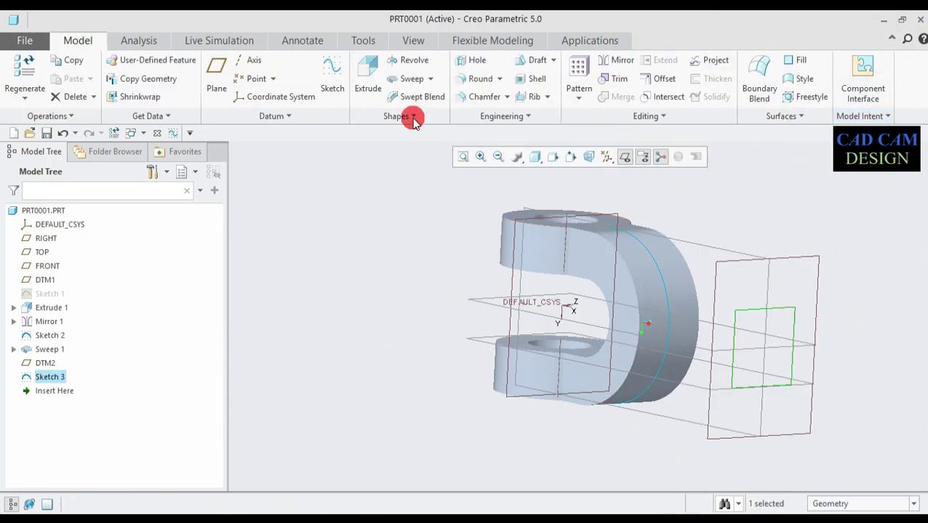
{"action": "left_click", "coordinate": [367, 82]}
{"action": "middle_click_drag", "start_coordinate": [449, 302], "coordinate": [451, 338]}
{"action": "left_click", "coordinate": [144, 80]}
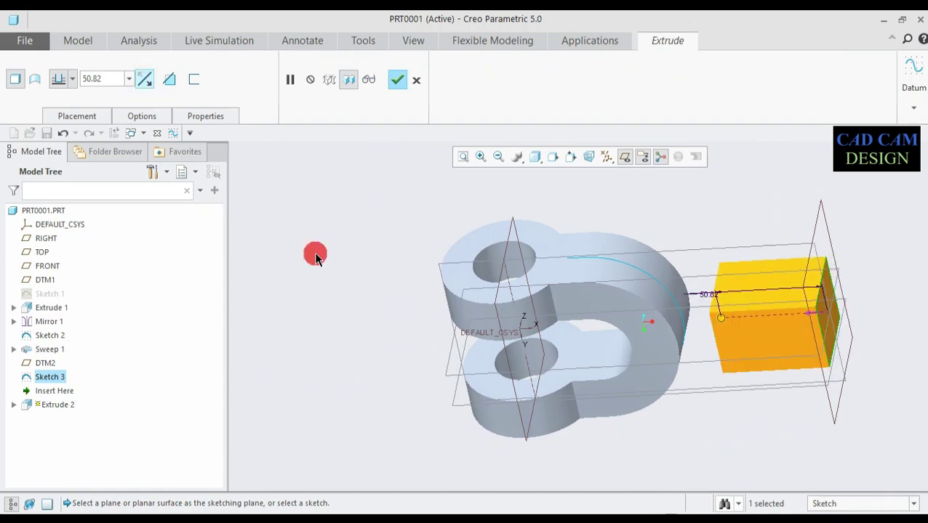
{"action": "left_click", "coordinate": [802, 313]}
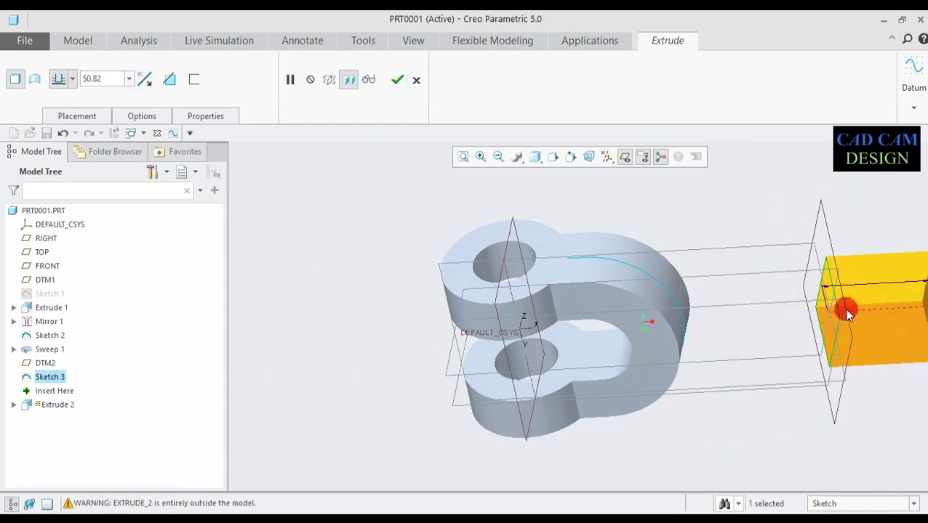
{"action": "left_click", "coordinate": [847, 311]}
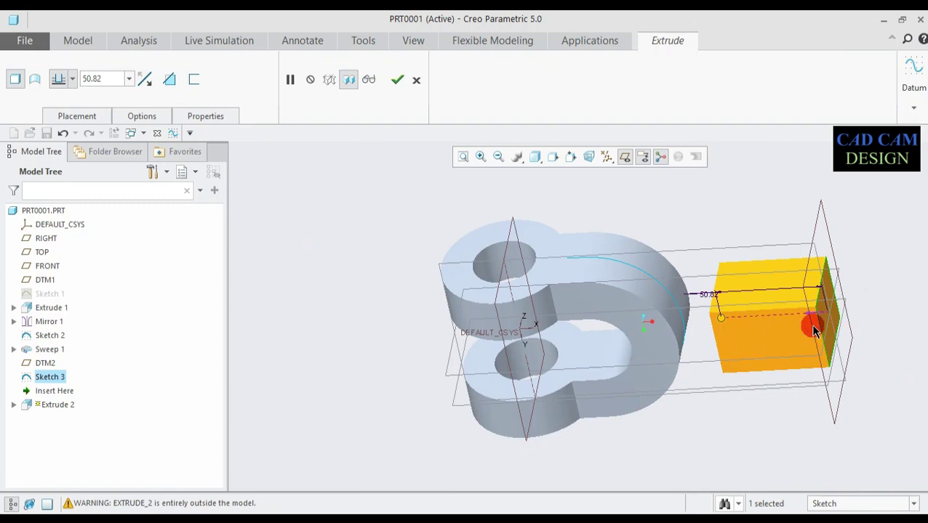
{"action": "left_click", "coordinate": [147, 81]}
{"action": "mouse_move", "coordinate": [432, 338]}
{"action": "middle_mouse_down"}
{"action": "mouse_move", "coordinate": [447, 315]}
{"action": "mouse_move", "coordinate": [437, 349]}
{"action": "mouse_move", "coordinate": [449, 315]}
{"action": "mouse_move", "coordinate": [437, 329]}
{"action": "middle_mouse_up"}
Step: Set the extrusion's depth to run up to the next surface so that the shank meets the fork's curved end
{"action": "left_click", "coordinate": [138, 116]}
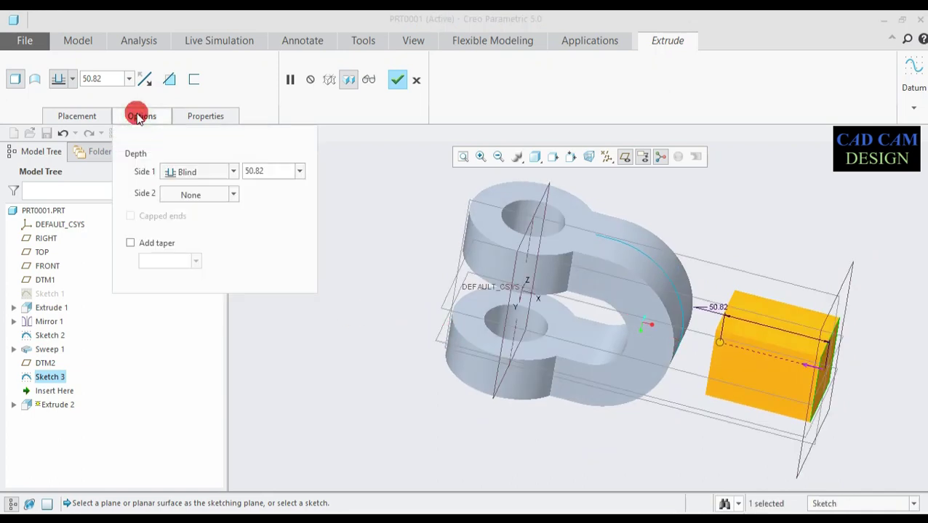
{"action": "left_click", "coordinate": [138, 116]}
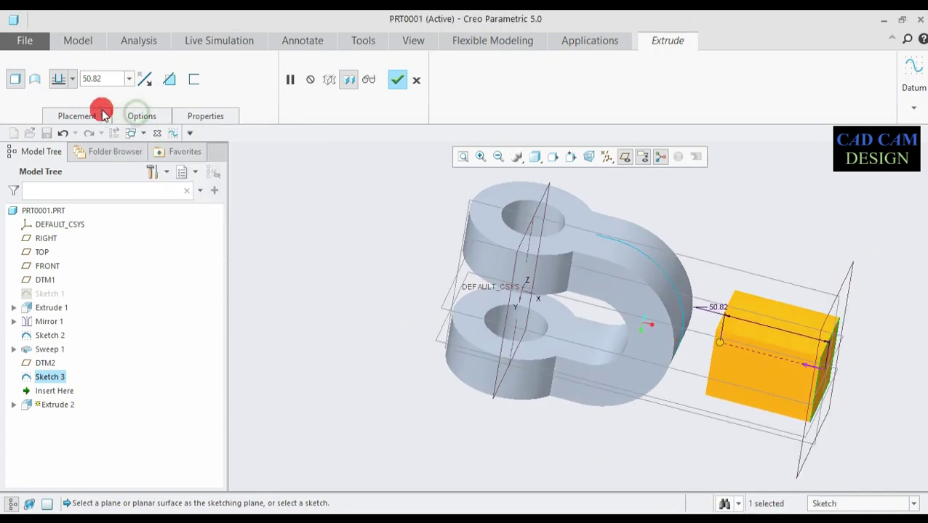
{"action": "left_click", "coordinate": [76, 116]}
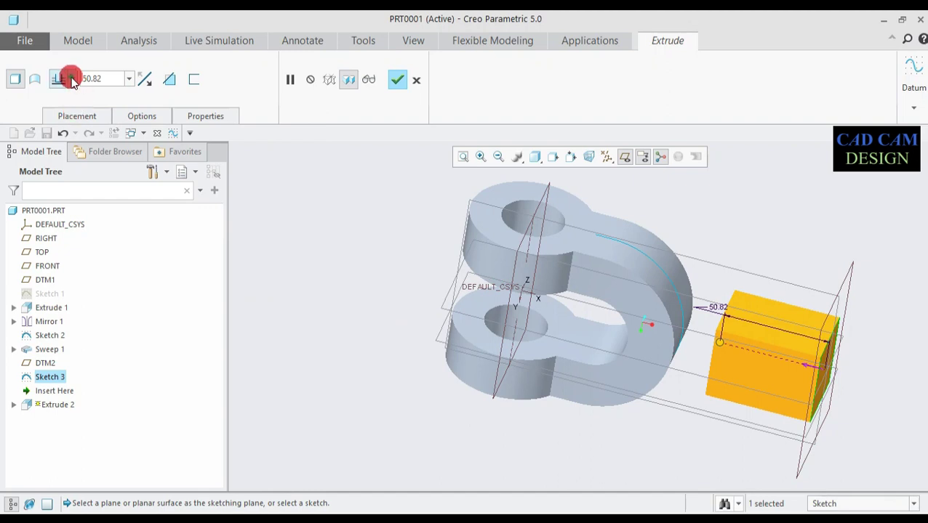
{"action": "left_click", "coordinate": [71, 79]}
{"action": "left_click", "coordinate": [58, 138]}
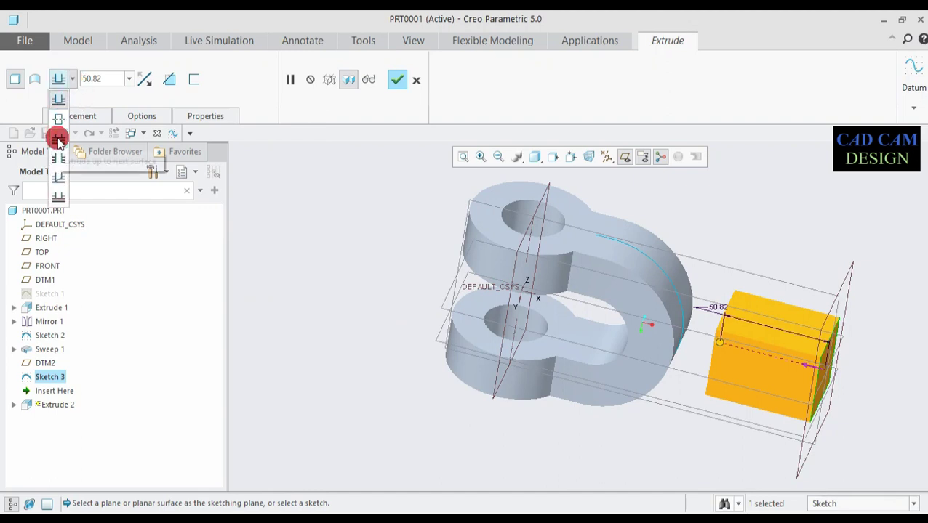
{"action": "left_click", "coordinate": [74, 79]}
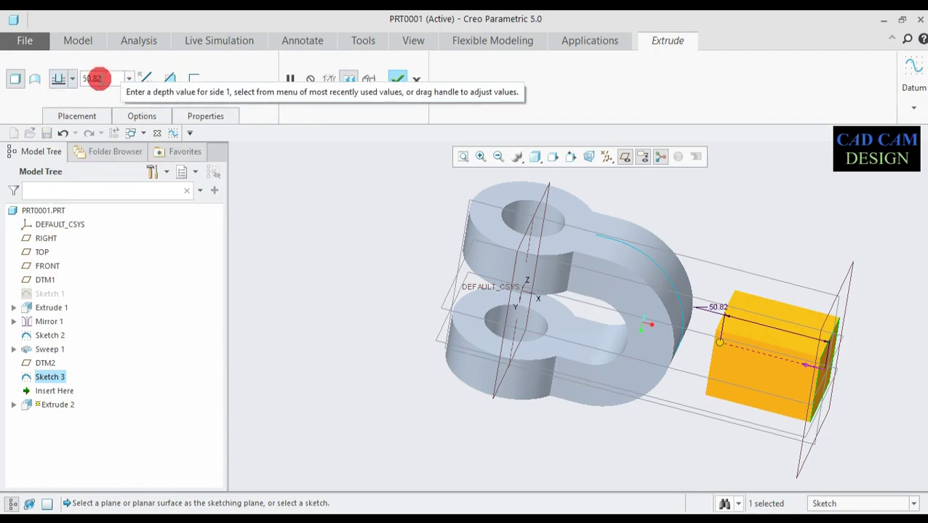
{"action": "left_click", "coordinate": [74, 79]}
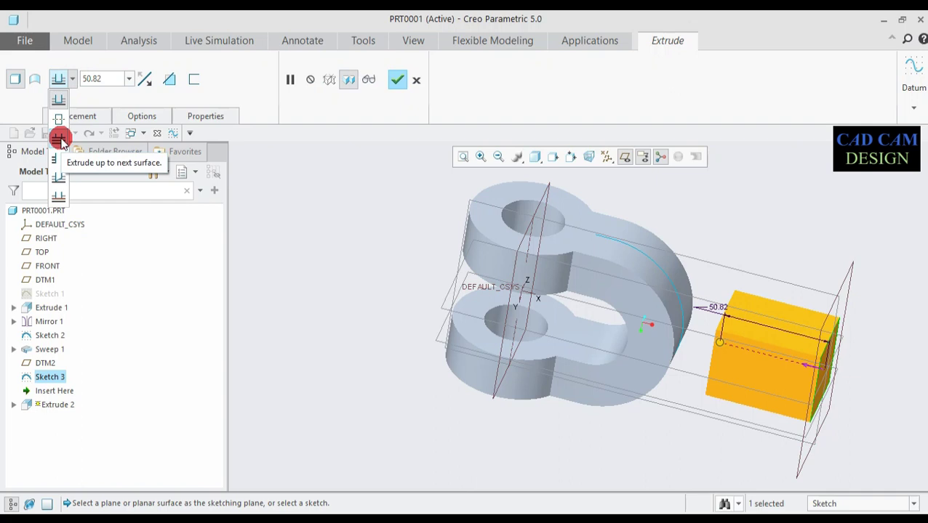
{"action": "left_click", "coordinate": [61, 140]}
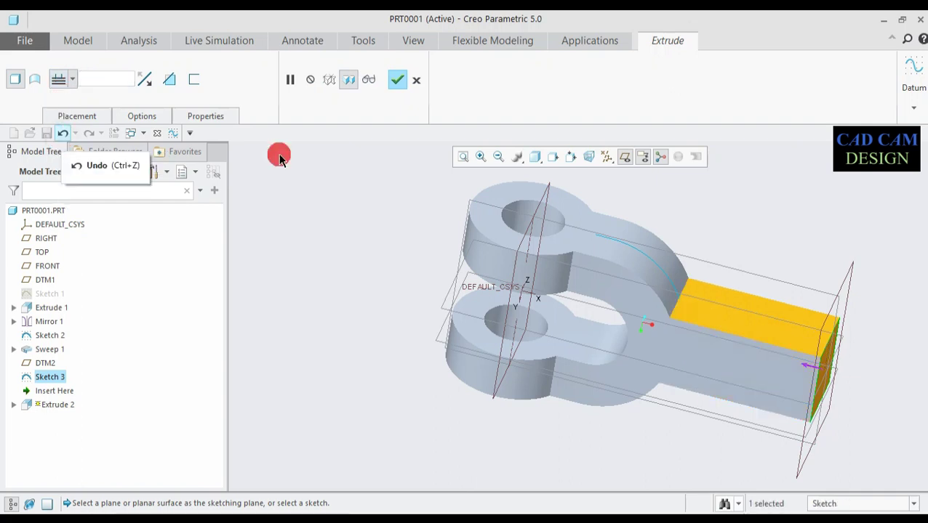
{"action": "scroll", "coordinate": [665, 353], "scroll_direction": "up", "scroll_amount": 3}
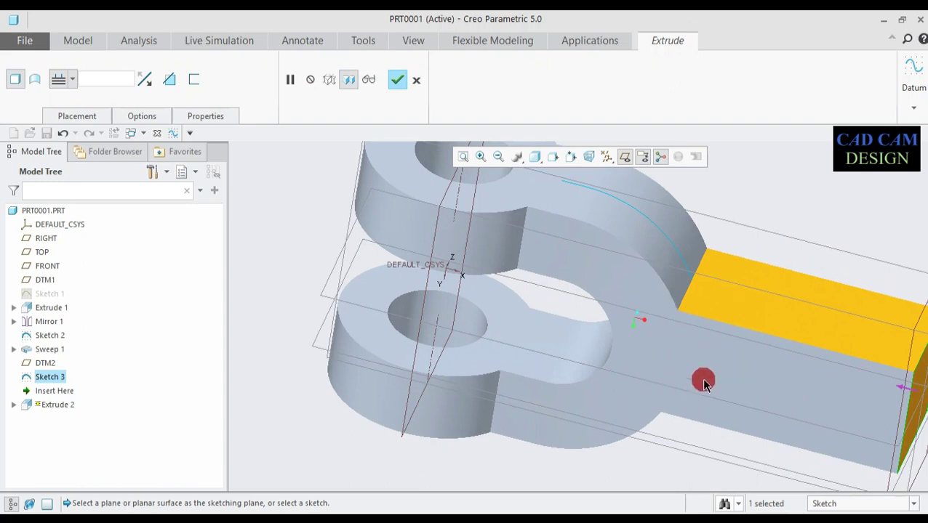
Step: Complete the shank extrusion and start a sketch on the flat side face of the fork and shank, viewed square-on
{"action": "middle_click_drag", "start_coordinate": [685, 372], "coordinate": [630, 296]}
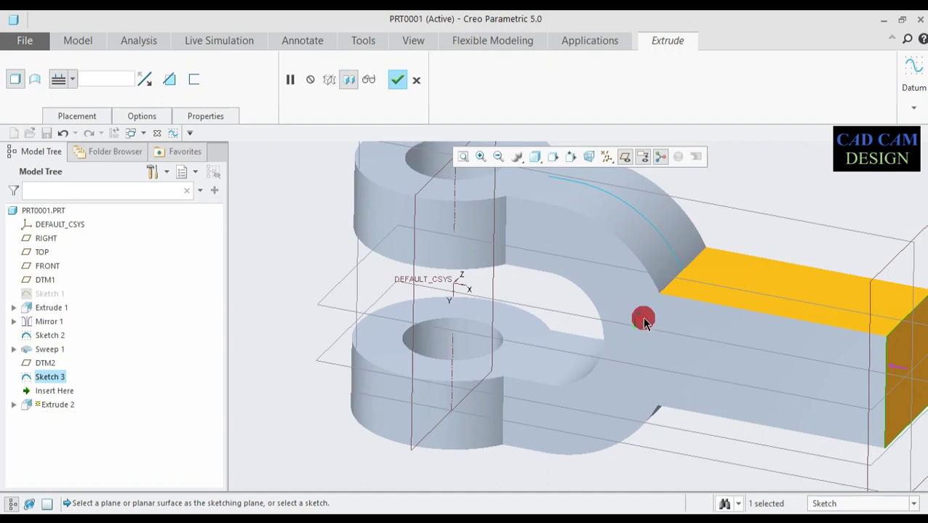
{"action": "left_click", "coordinate": [393, 80]}
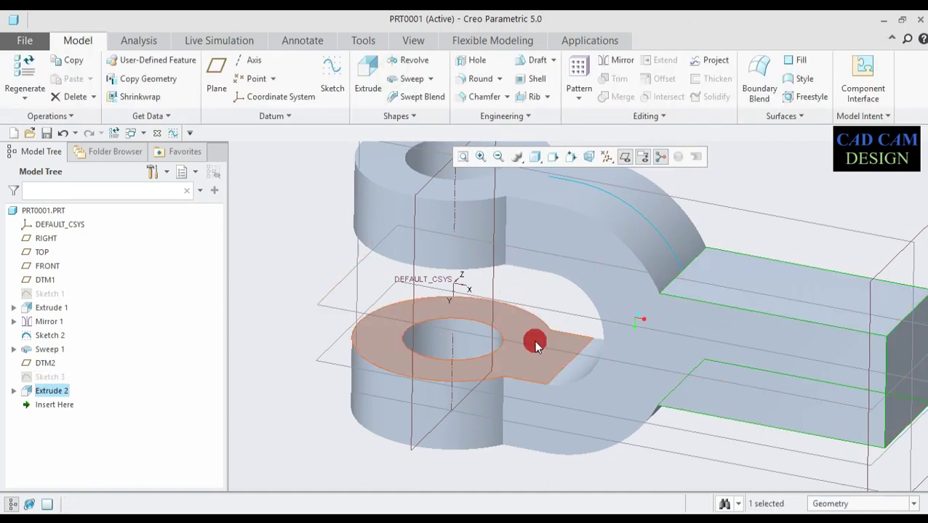
{"action": "scroll", "coordinate": [534, 342], "scroll_direction": "up", "scroll_amount": 3}
{"action": "middle_click_drag", "start_coordinate": [576, 327], "coordinate": [689, 317]}
{"action": "left_click", "coordinate": [697, 313]}
{"action": "left_click", "coordinate": [728, 255]}
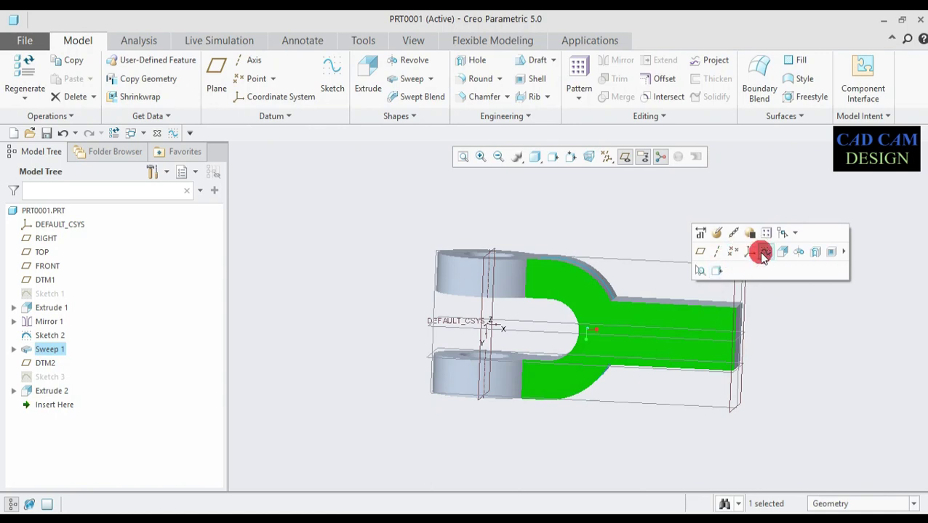
{"action": "left_click", "coordinate": [762, 254]}
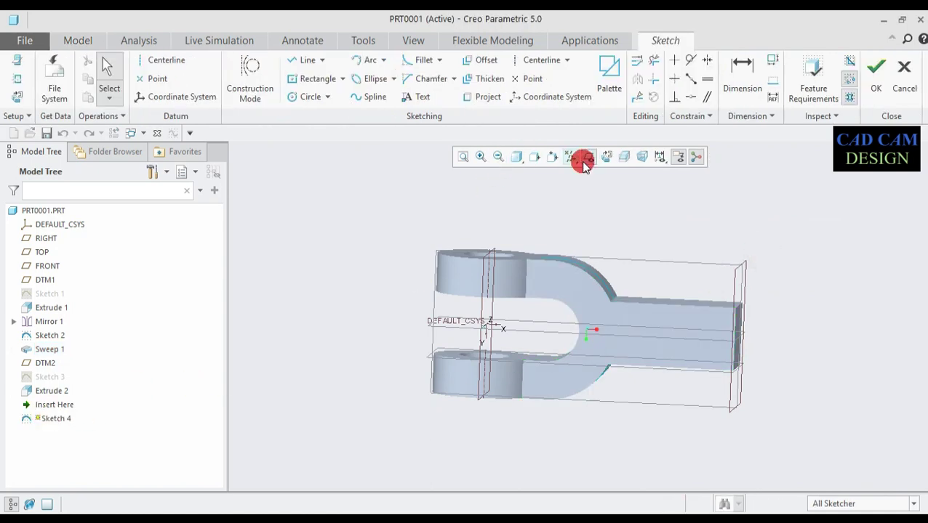
{"action": "left_click", "coordinate": [607, 158]}
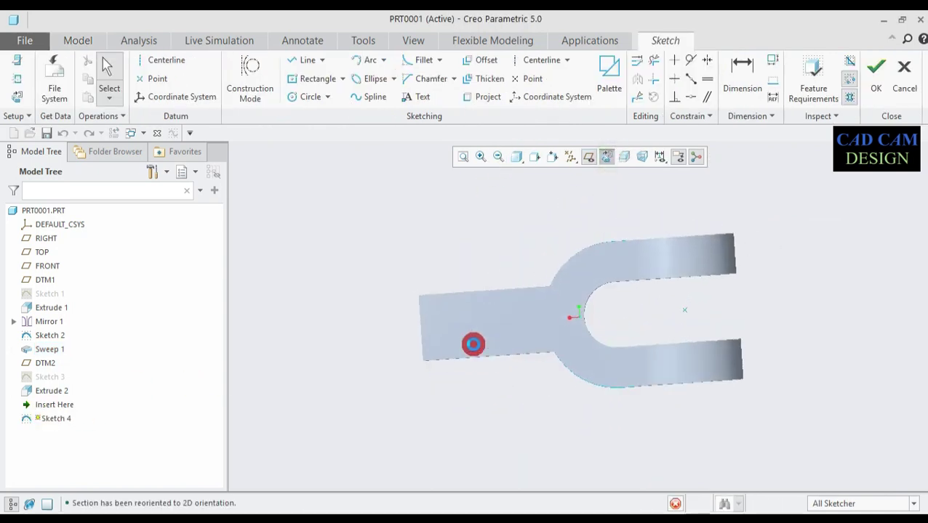
Step: Draw a horizontal line from the shank's end edge and a circle of about 5.4 mm radius centred on the upper edge, meeting the line's end
{"action": "scroll", "coordinate": [420, 291], "scroll_direction": "up", "scroll_amount": 3}
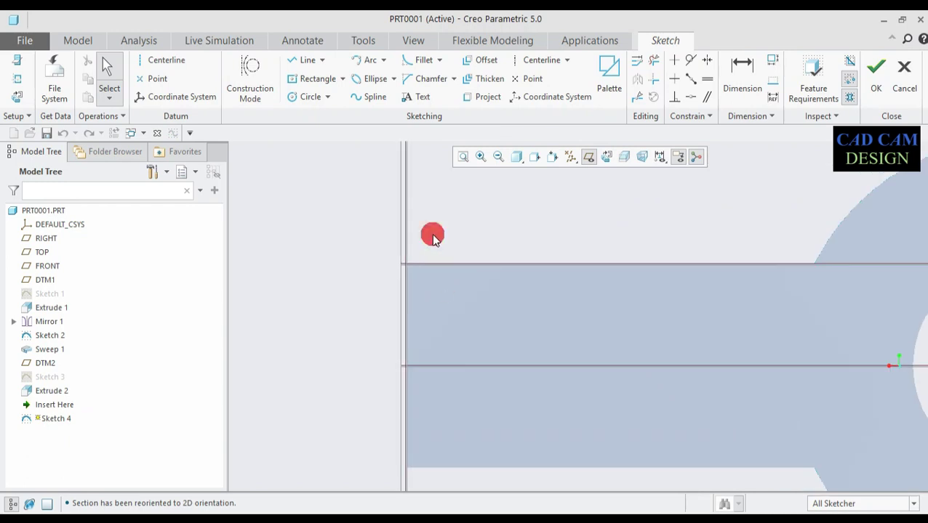
{"action": "left_click", "coordinate": [302, 60]}
{"action": "left_click", "coordinate": [407, 295]}
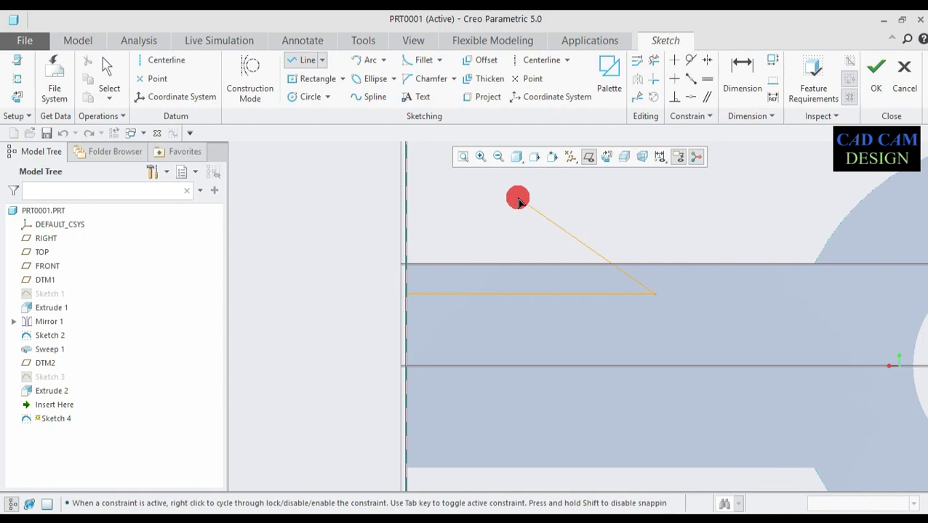
{"action": "left_click", "coordinate": [308, 96]}
{"action": "scroll", "coordinate": [661, 283], "scroll_direction": "down", "scroll_amount": 3}
{"action": "mouse_move", "coordinate": [647, 240]}
{"action": "left_mouse_down"}
{"action": "mouse_move", "coordinate": [656, 213]}
{"action": "mouse_move", "coordinate": [644, 314]}
{"action": "left_mouse_up"}
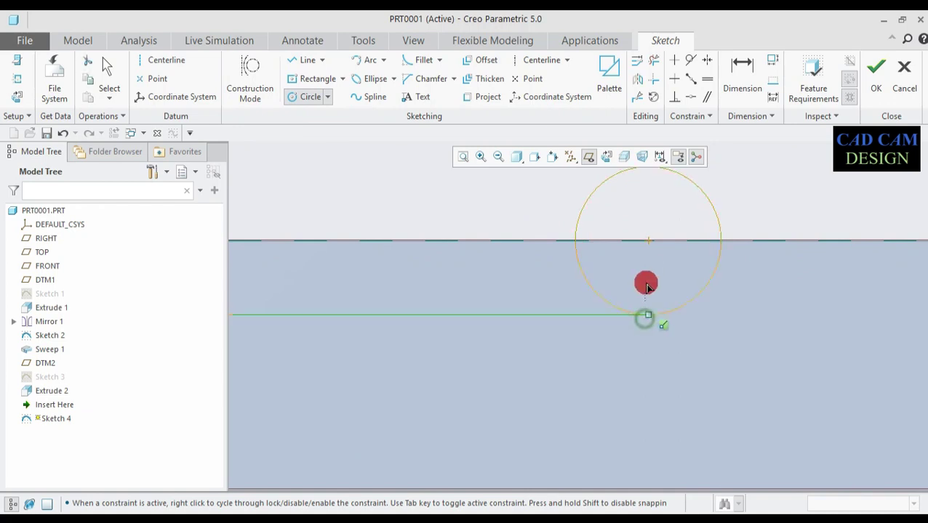
Step: Close the profile with lines from the circle along the shank's upper edge and down its end edge to the horizontal line
{"action": "scroll", "coordinate": [651, 276], "scroll_direction": "up", "scroll_amount": 3}
{"action": "left_click", "coordinate": [309, 60]}
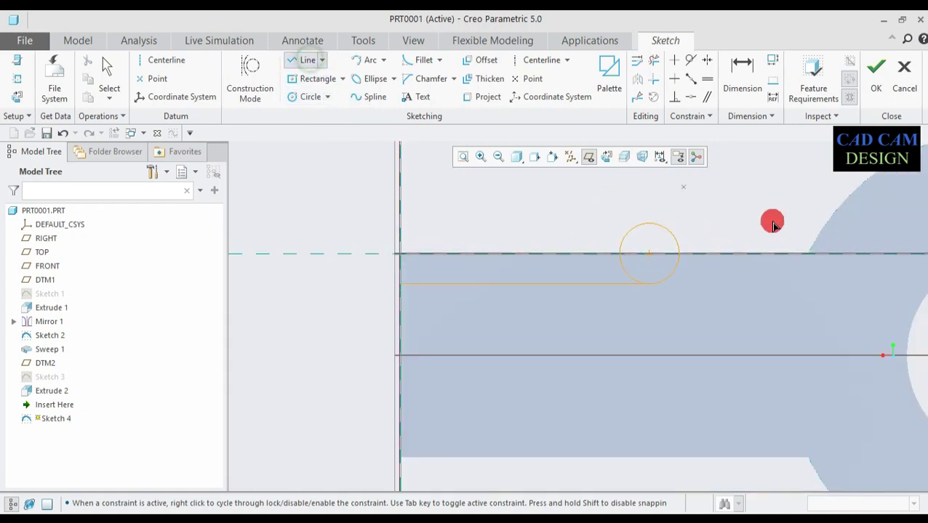
{"action": "left_click_drag", "start_coordinate": [678, 254], "coordinate": [401, 255]}
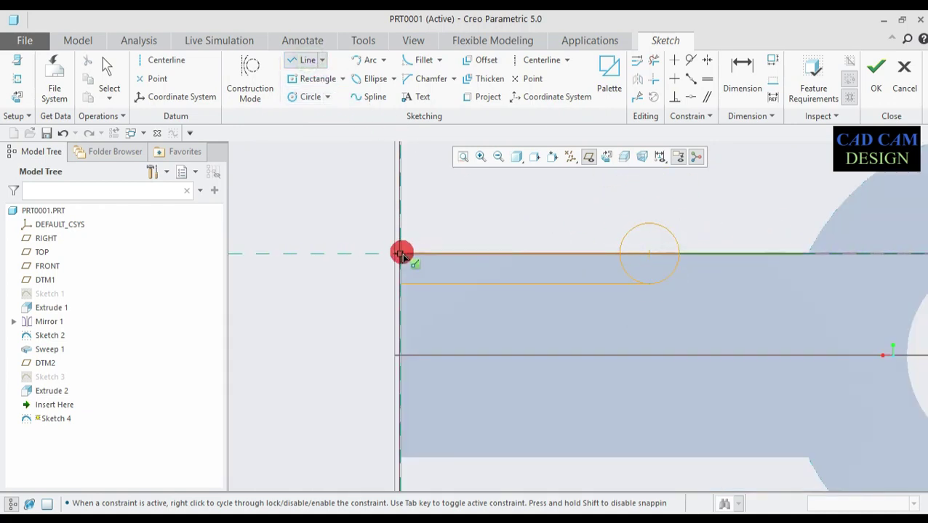
{"action": "left_click", "coordinate": [400, 283]}
{"action": "scroll", "coordinate": [674, 262], "scroll_direction": "down", "scroll_amount": 3}
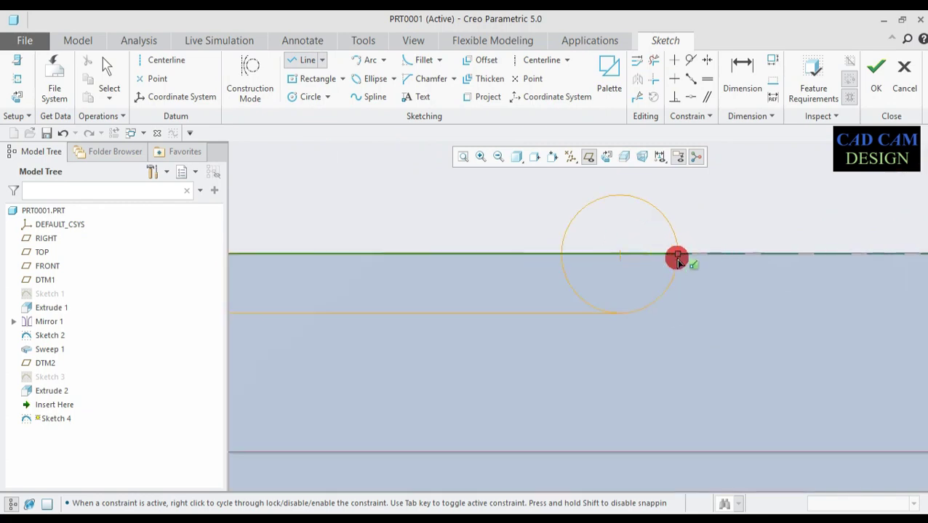
Step: Trim the circle to the quarter arc that ends the profile, about 50 mm long overall, and finish the sketch
{"action": "left_click", "coordinate": [652, 61]}
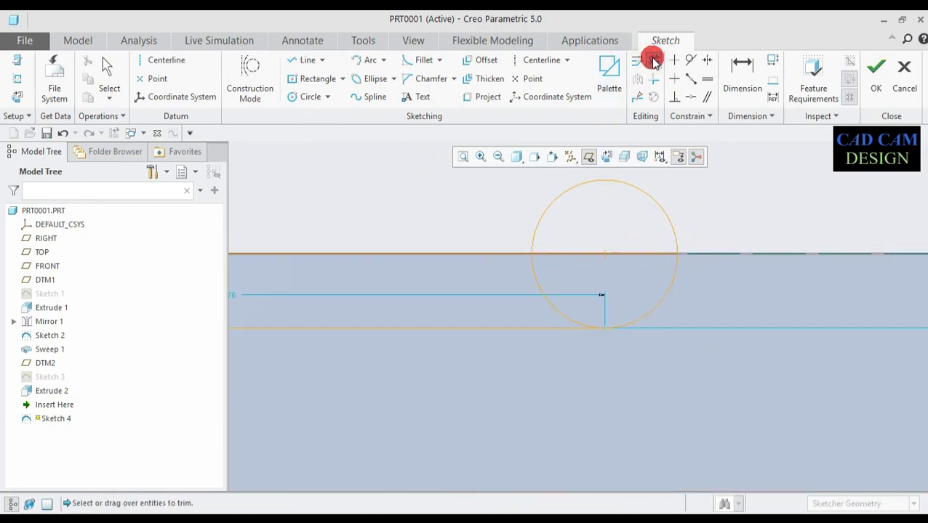
{"action": "mouse_move", "coordinate": [686, 200]}
{"action": "left_mouse_down"}
{"action": "mouse_move", "coordinate": [528, 210]}
{"action": "mouse_move", "coordinate": [536, 283]}
{"action": "mouse_move", "coordinate": [613, 325]}
{"action": "left_mouse_up"}
{"action": "scroll", "coordinate": [610, 324], "scroll_direction": "up", "scroll_amount": 3}
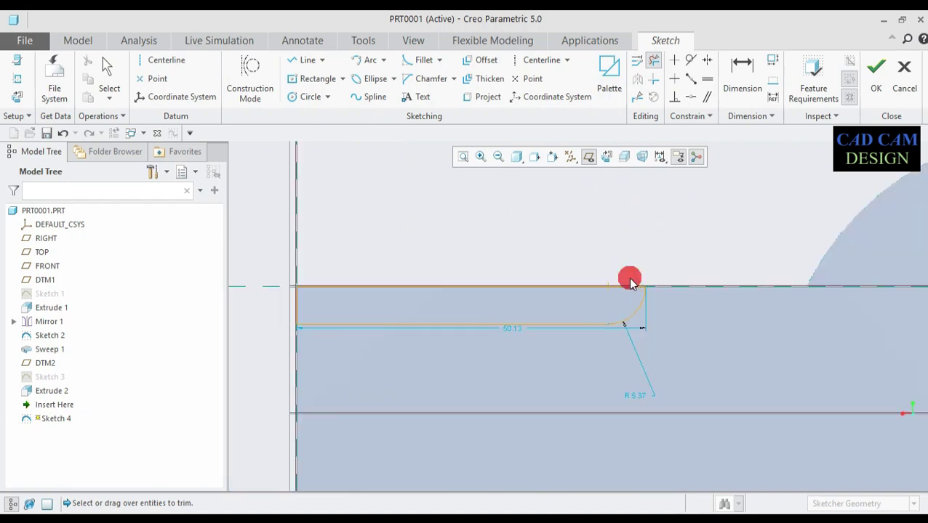
{"action": "left_click", "coordinate": [872, 71]}
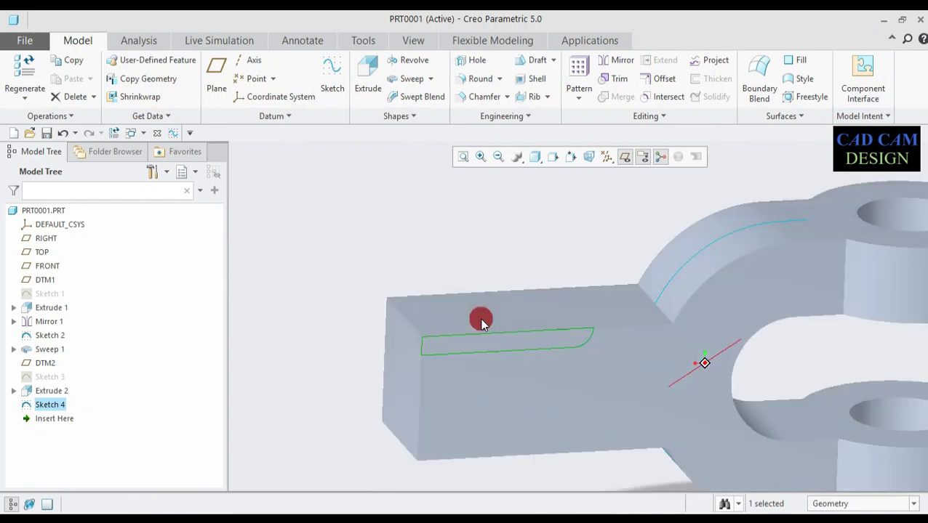
Step: Revolve the profile 360° about its line on the shank's upper edge, removing material to cut a round-ended corner groove
{"action": "left_click", "coordinate": [407, 62]}
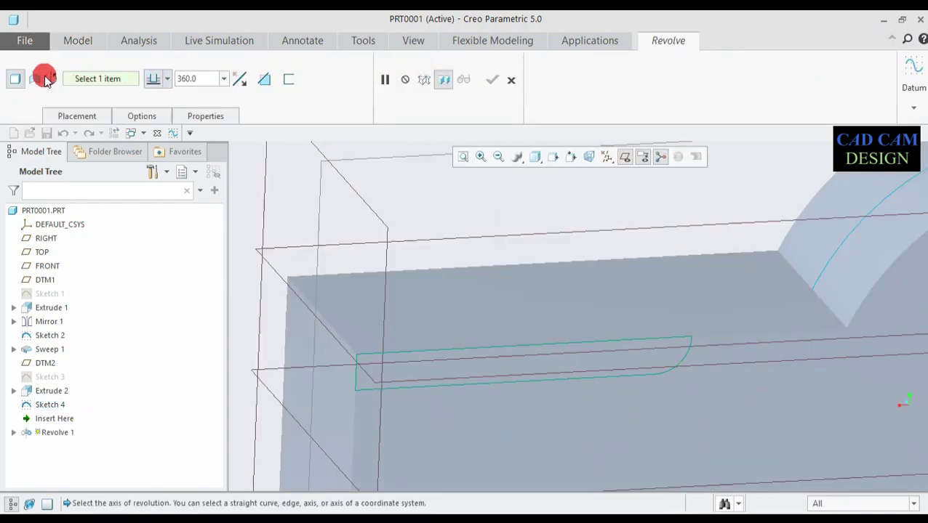
{"action": "left_click", "coordinate": [427, 354]}
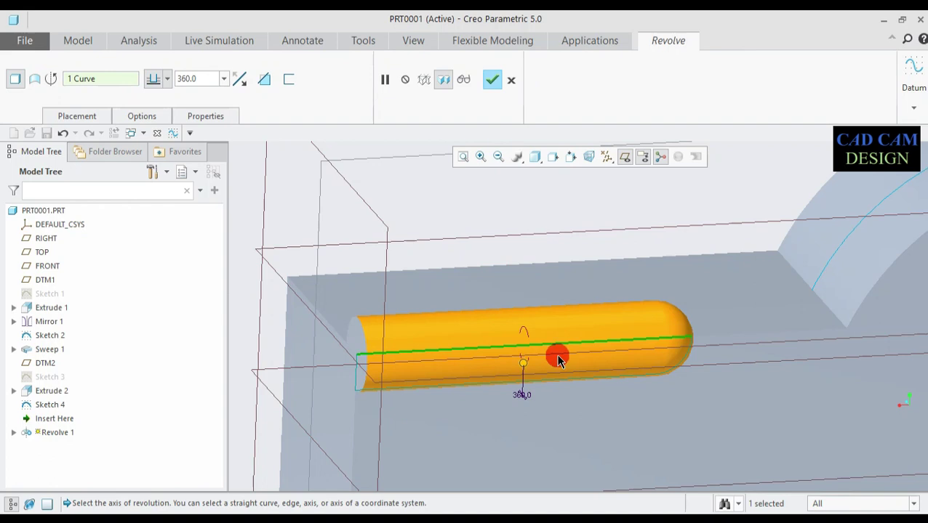
{"action": "middle_click_drag", "start_coordinate": [574, 367], "coordinate": [754, 298]}
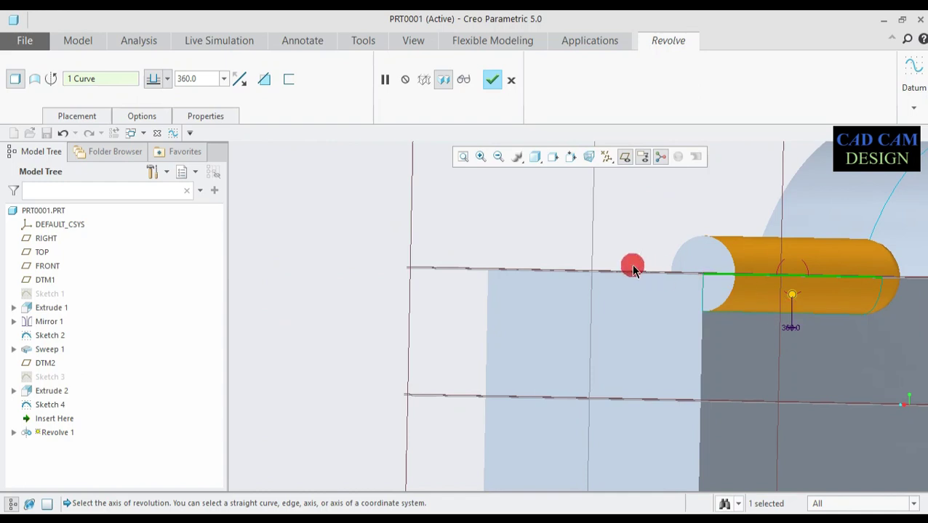
{"action": "left_click", "coordinate": [263, 80]}
{"action": "middle_click_drag", "start_coordinate": [804, 323], "coordinate": [769, 380]}
{"action": "scroll", "coordinate": [756, 398], "scroll_direction": "down", "scroll_amount": 2}
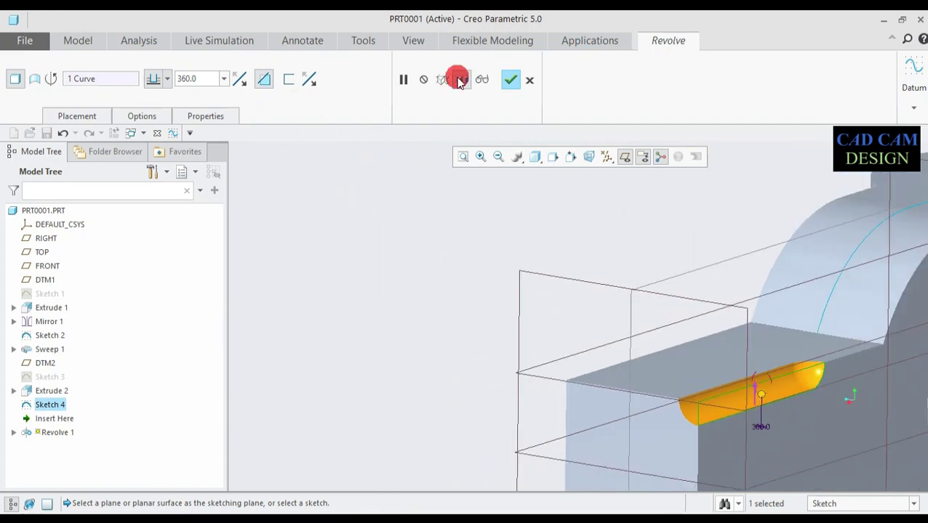
{"action": "left_click", "coordinate": [510, 81]}
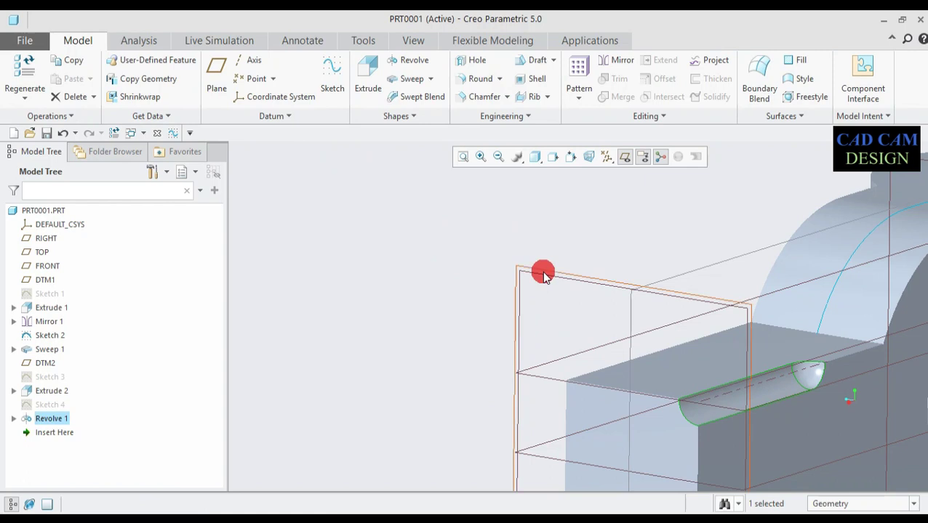
{"action": "scroll", "coordinate": [612, 337], "scroll_direction": "down", "scroll_amount": 4}
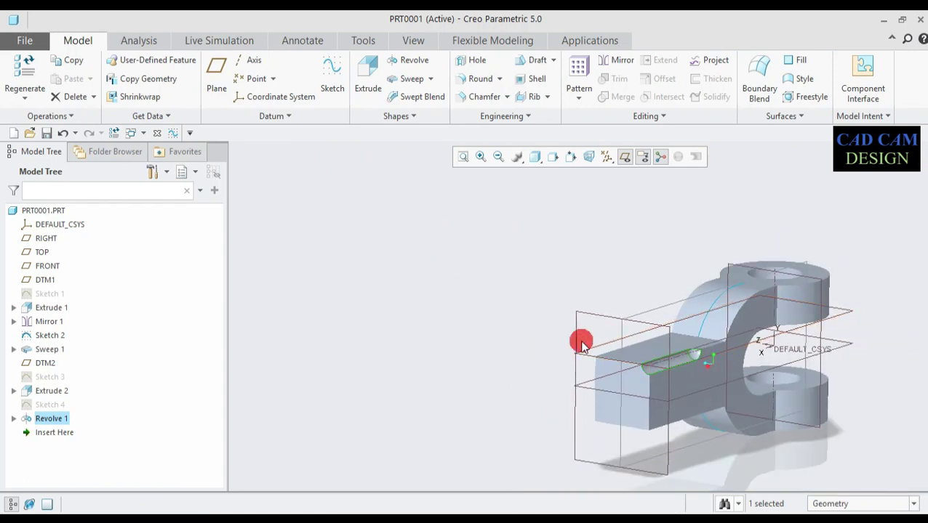
{"action": "left_click", "coordinate": [580, 105]}
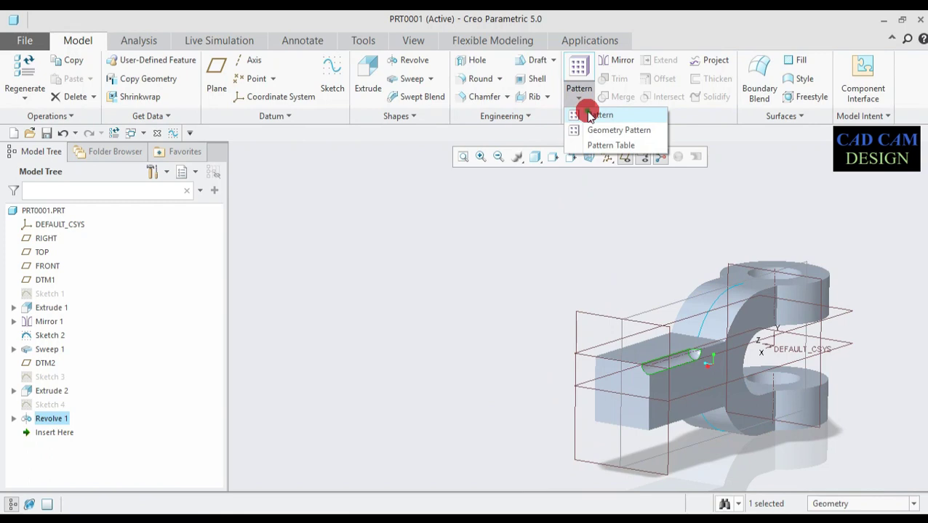
{"action": "left_click", "coordinate": [591, 116]}
{"action": "mouse_move", "coordinate": [642, 336]}
{"action": "middle_mouse_down"}
{"action": "mouse_move", "coordinate": [666, 352]}
{"action": "mouse_move", "coordinate": [764, 354]}
{"action": "mouse_move", "coordinate": [755, 361]}
{"action": "middle_mouse_up"}
{"action": "middle_click_drag", "start_coordinate": [704, 414], "coordinate": [694, 348]}
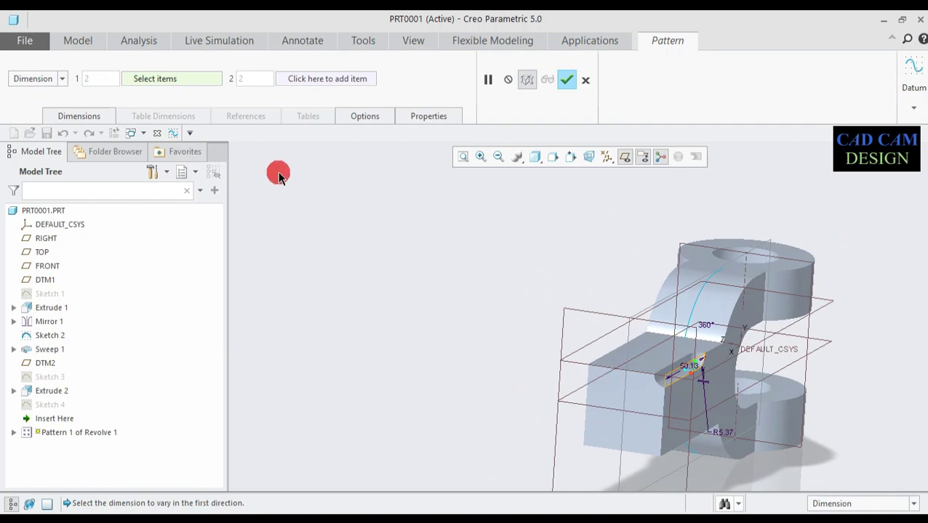
{"action": "left_click", "coordinate": [61, 80]}
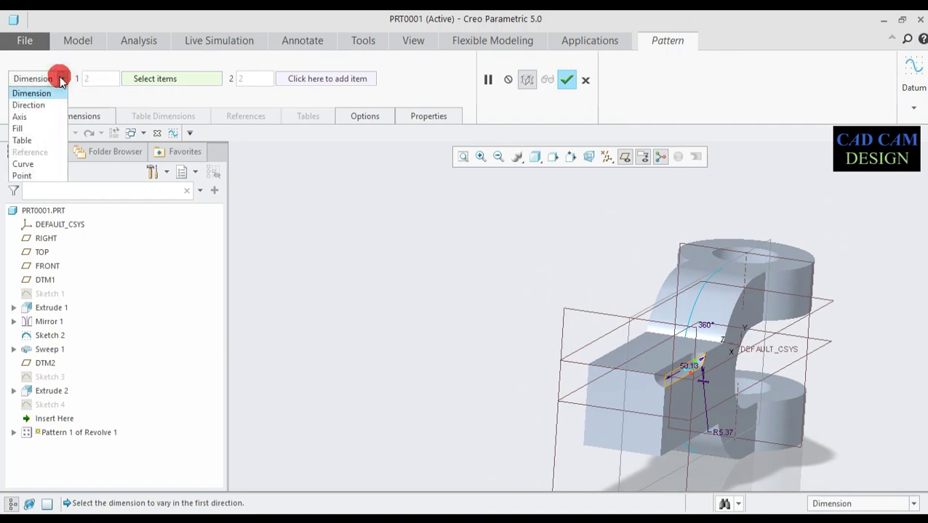
{"action": "left_click", "coordinate": [29, 118]}
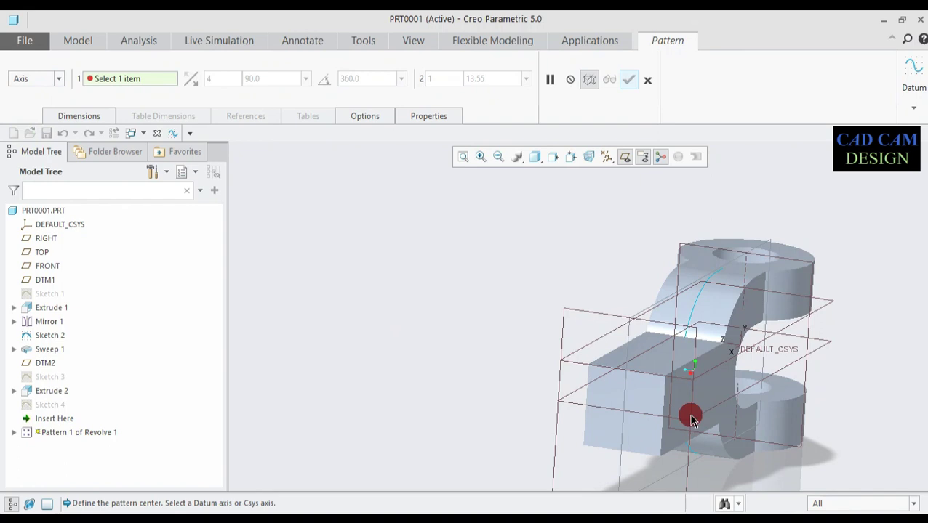
{"action": "middle_click_drag", "start_coordinate": [692, 420], "coordinate": [667, 420]}
{"action": "left_click", "coordinate": [601, 164]}
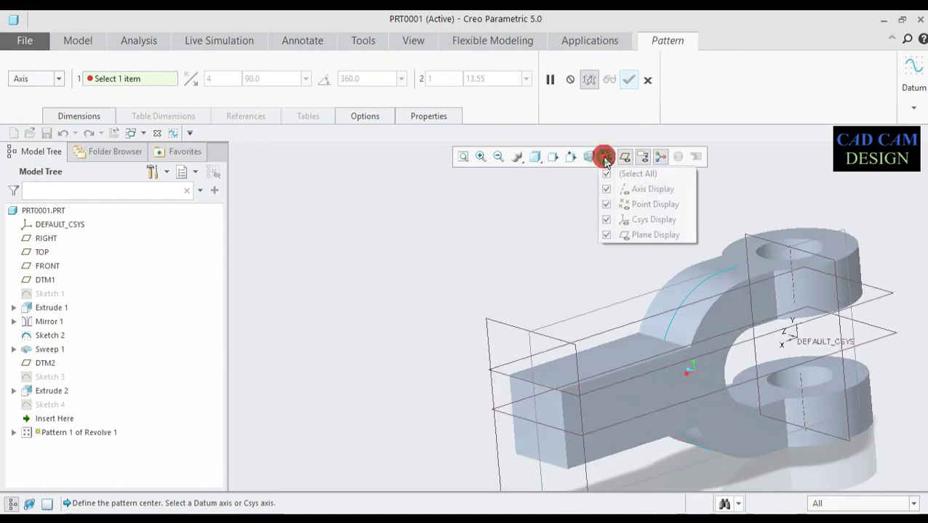
{"action": "left_click", "coordinate": [613, 173]}
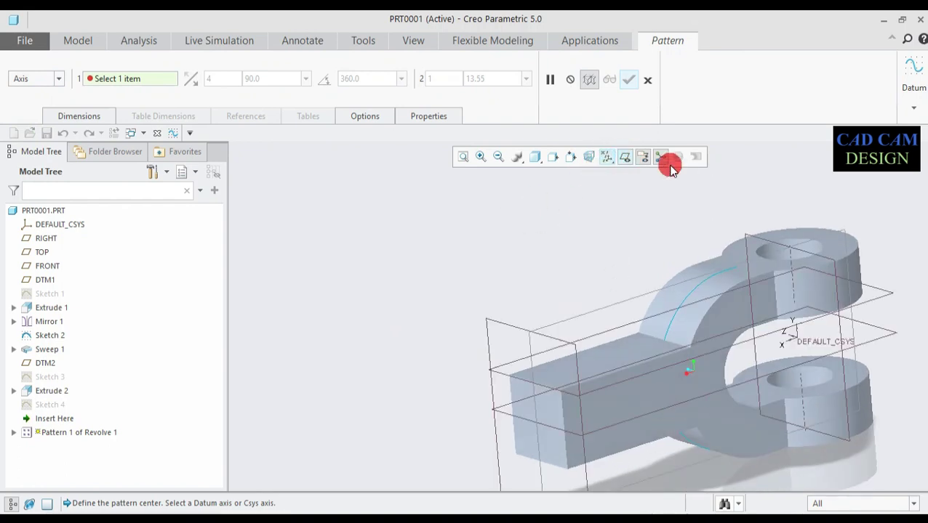
{"action": "left_click", "coordinate": [535, 158]}
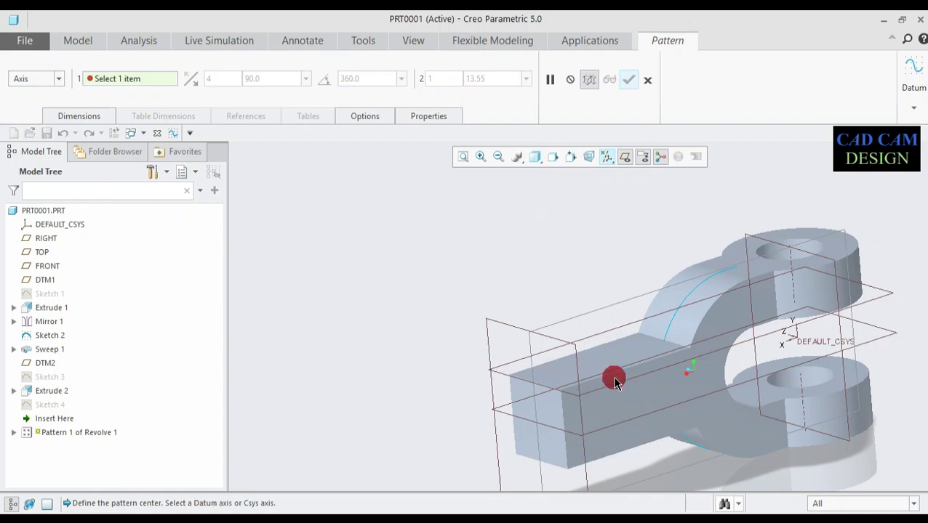
{"action": "left_click", "coordinate": [785, 344]}
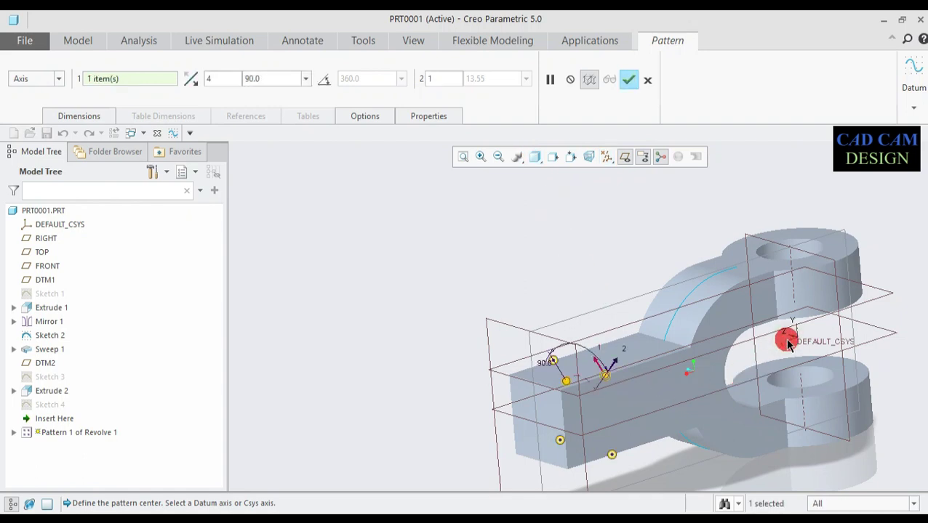
{"action": "mouse_move", "coordinate": [616, 419]}
{"action": "middle_mouse_down"}
{"action": "mouse_move", "coordinate": [646, 400]}
{"action": "mouse_move", "coordinate": [652, 406]}
{"action": "mouse_move", "coordinate": [622, 408]}
{"action": "middle_mouse_up"}
{"action": "left_click", "coordinate": [646, 81]}
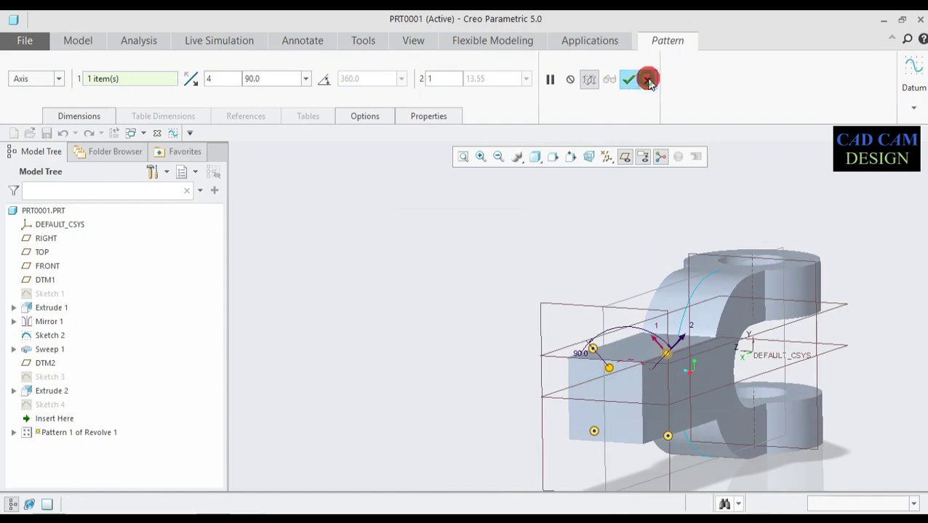
{"action": "left_click", "coordinate": [478, 290]}
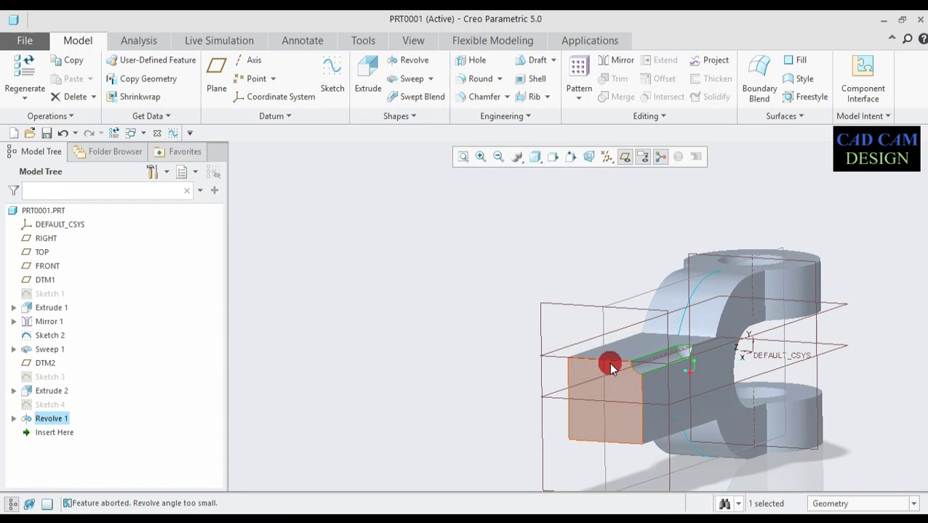
Step: Start a pattern of the revolved corner groove and set the pattern type to Axis
{"action": "middle_click_drag", "start_coordinate": [675, 363], "coordinate": [564, 420]}
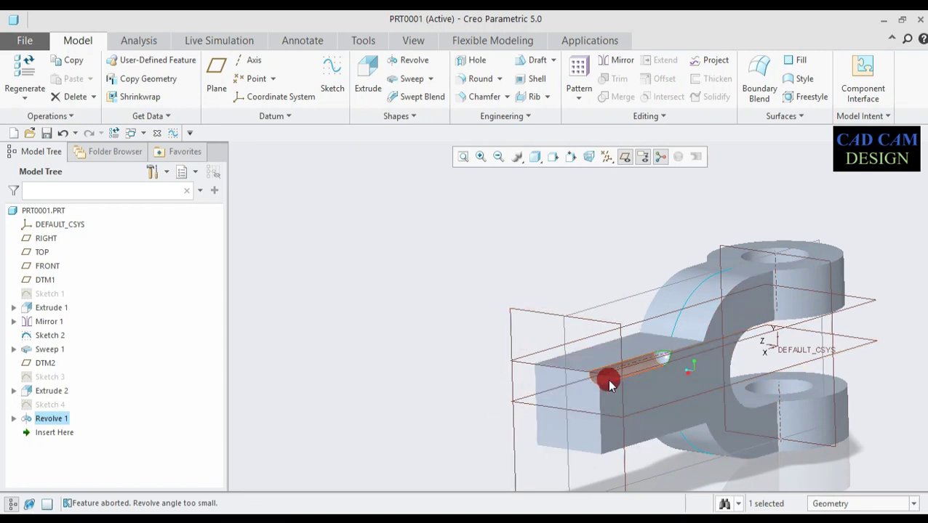
{"action": "left_click", "coordinate": [579, 98]}
{"action": "left_click", "coordinate": [582, 115]}
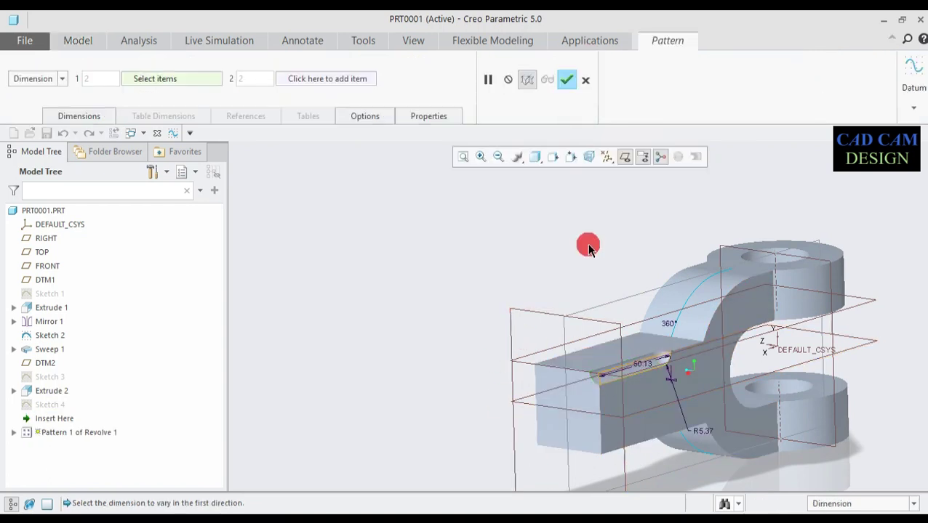
{"action": "scroll", "coordinate": [658, 382], "scroll_direction": "down", "scroll_amount": 2}
{"action": "scroll", "coordinate": [657, 382], "scroll_direction": "up", "scroll_amount": 2}
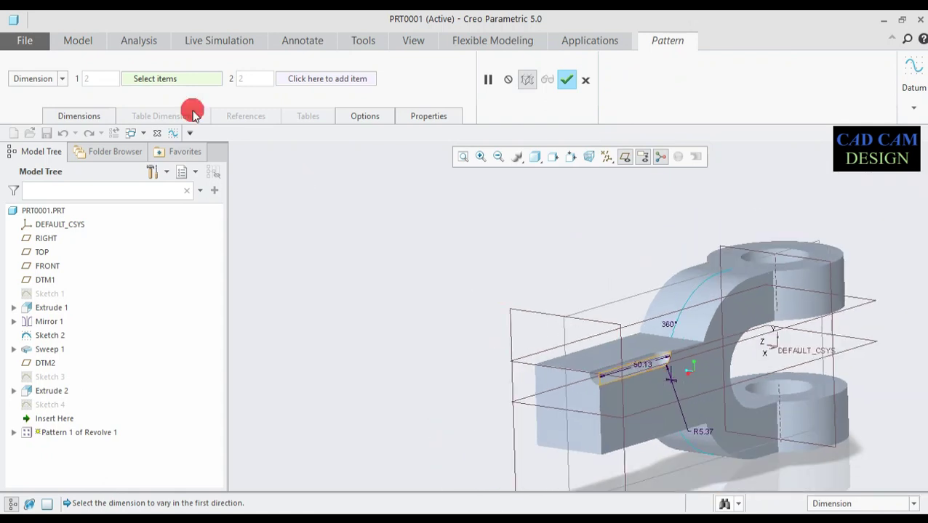
{"action": "left_click", "coordinate": [51, 80]}
{"action": "left_click", "coordinate": [42, 115]}
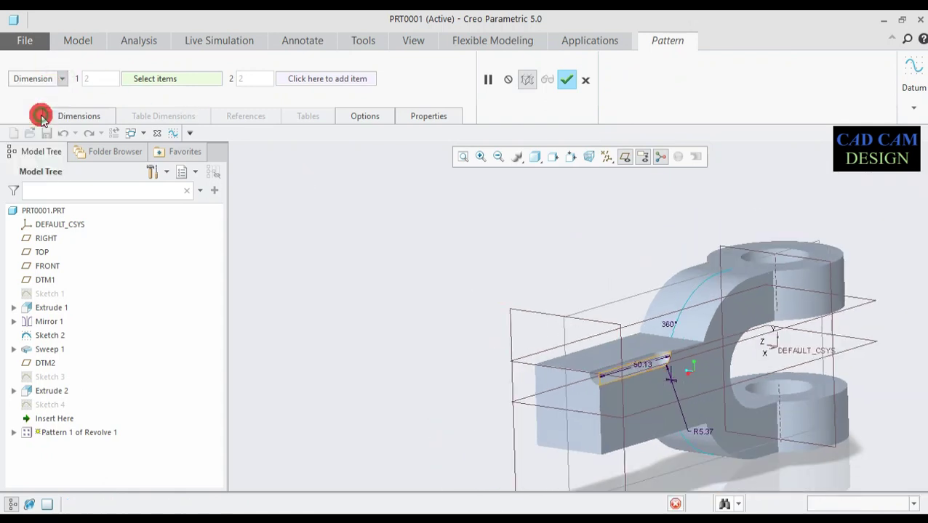
Step: Pattern the groove about the default coordinate system's axis along the shank, with 4 members spaced 90° apart
{"action": "left_click", "coordinate": [770, 354]}
{"action": "scroll", "coordinate": [770, 354], "scroll_direction": "down", "scroll_amount": 6}
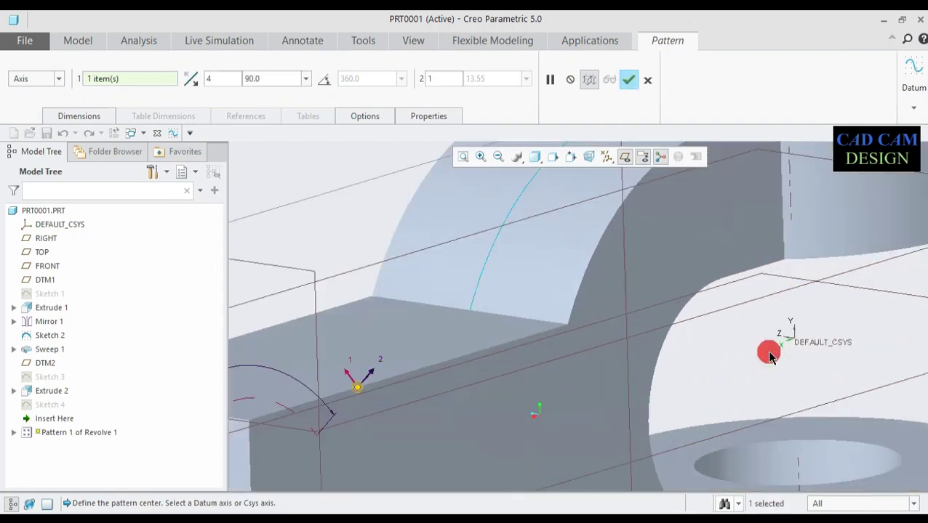
{"action": "scroll", "coordinate": [668, 272], "scroll_direction": "up", "scroll_amount": 6}
{"action": "middle_click_drag", "start_coordinate": [667, 263], "coordinate": [632, 284]}
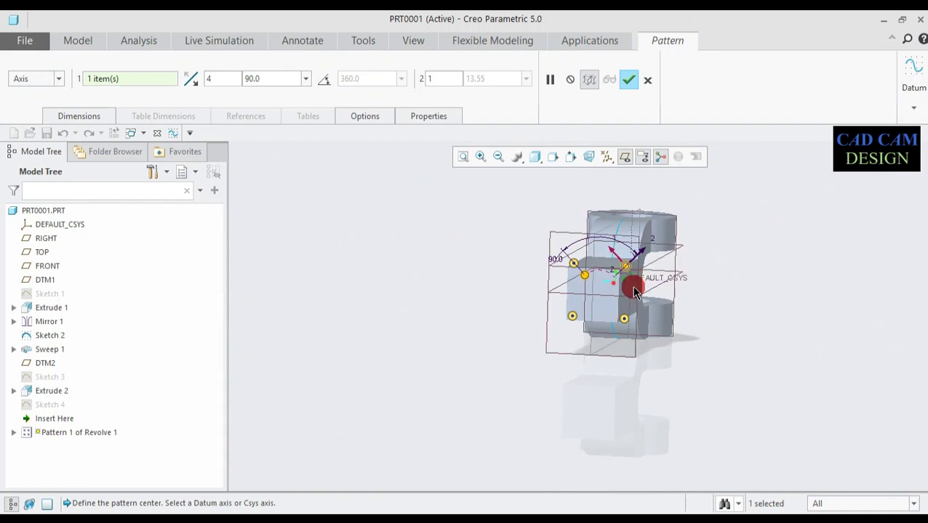
{"action": "scroll", "coordinate": [628, 287], "scroll_direction": "down", "scroll_amount": 3}
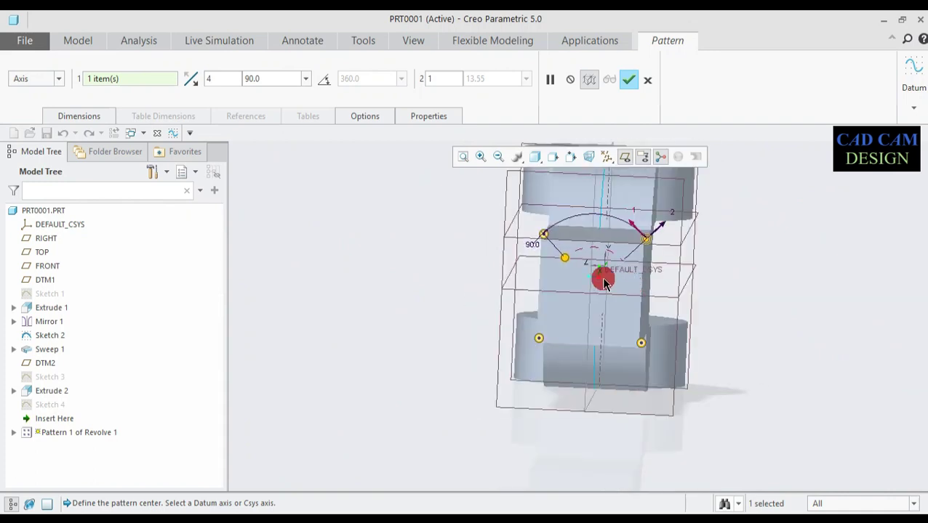
{"action": "scroll", "coordinate": [572, 252], "scroll_direction": "down", "scroll_amount": 3}
{"action": "scroll", "coordinate": [559, 262], "scroll_direction": "up", "scroll_amount": 3}
{"action": "middle_click_drag", "start_coordinate": [559, 263], "coordinate": [507, 231]}
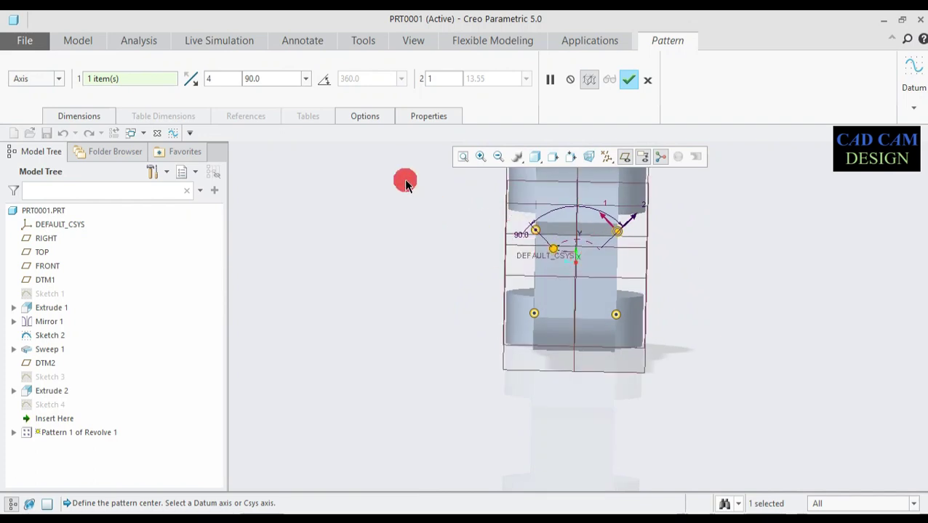
{"action": "left_click", "coordinate": [628, 80]}
Step: Start a sketch on the shank's end face and draw a circle about 25 mm in diameter centred on the origin
{"action": "middle_click_drag", "start_coordinate": [596, 259], "coordinate": [646, 375]}
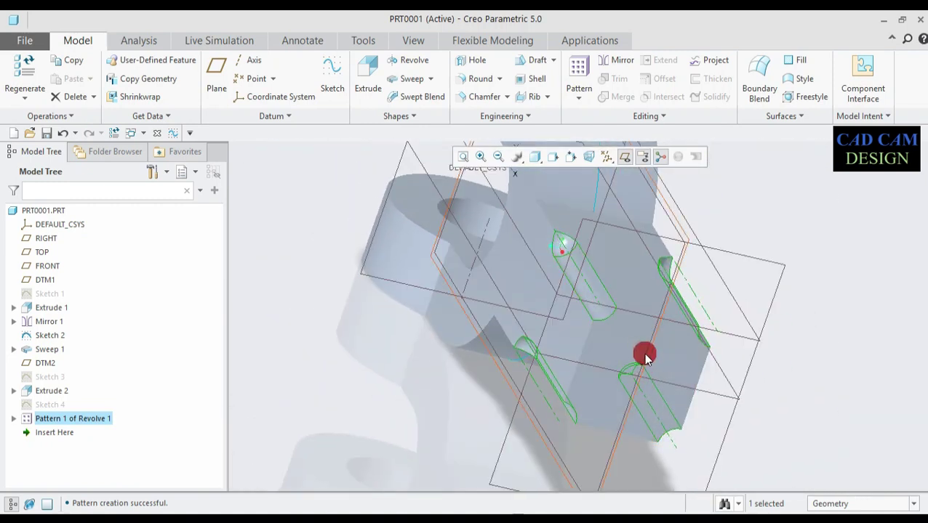
{"action": "left_click", "coordinate": [651, 339]}
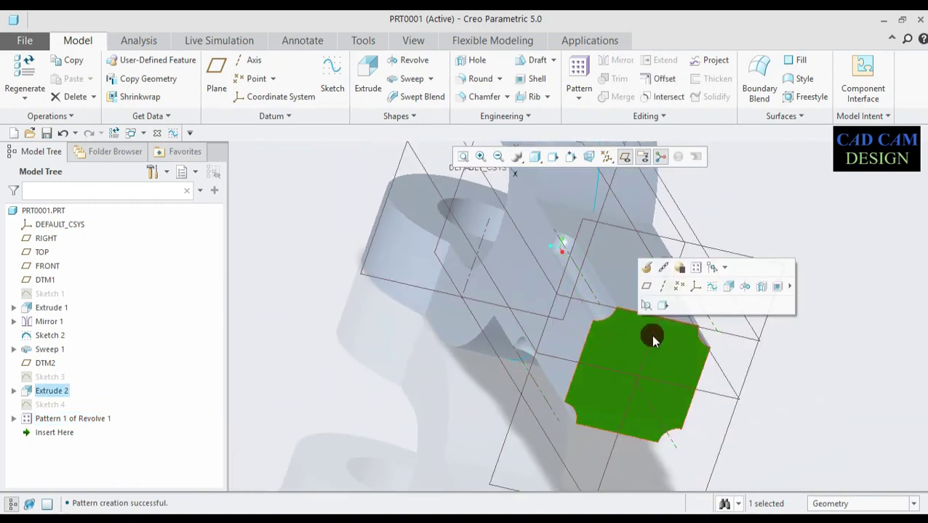
{"action": "left_click", "coordinate": [708, 286]}
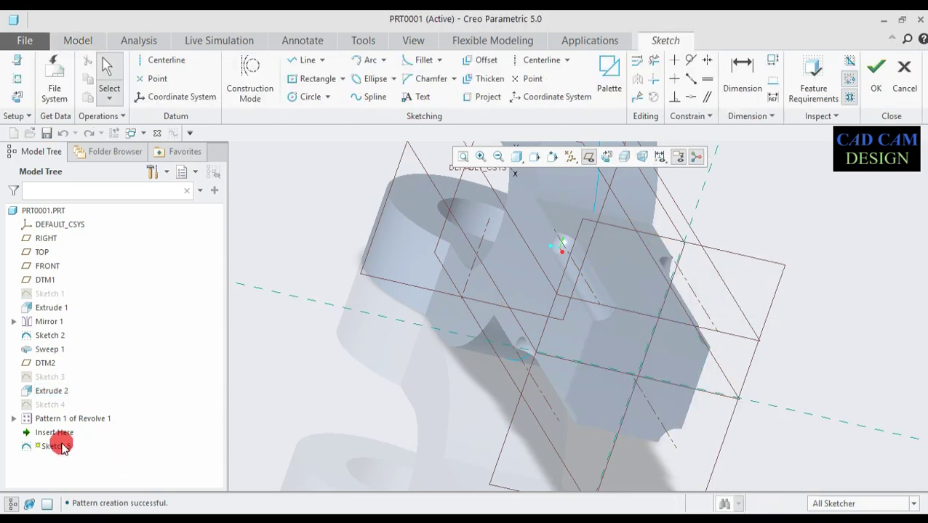
{"action": "left_click", "coordinate": [609, 160]}
{"action": "left_click", "coordinate": [254, 94]}
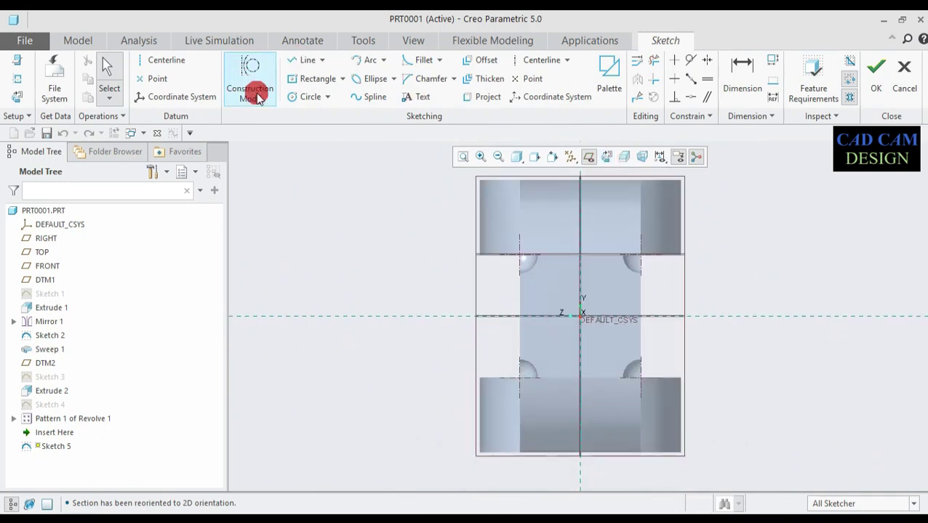
{"action": "left_click", "coordinate": [309, 100]}
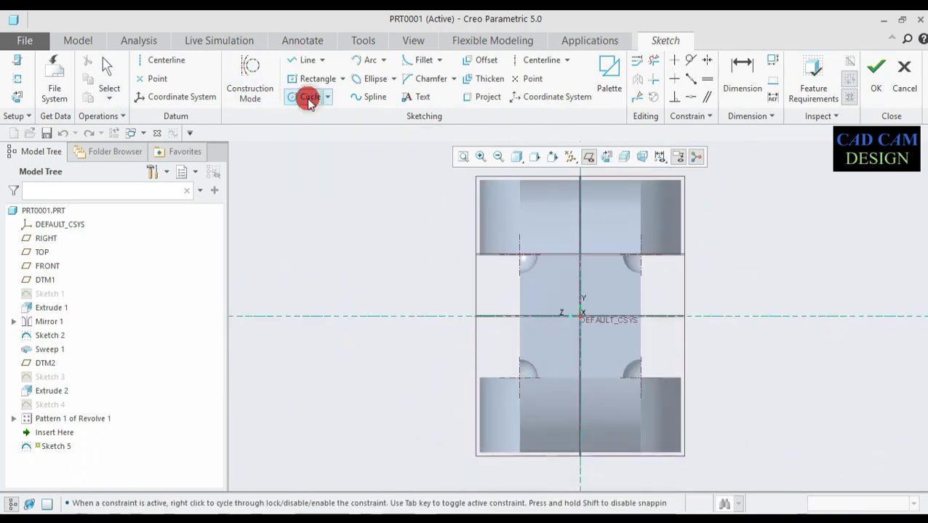
{"action": "left_click", "coordinate": [576, 358]}
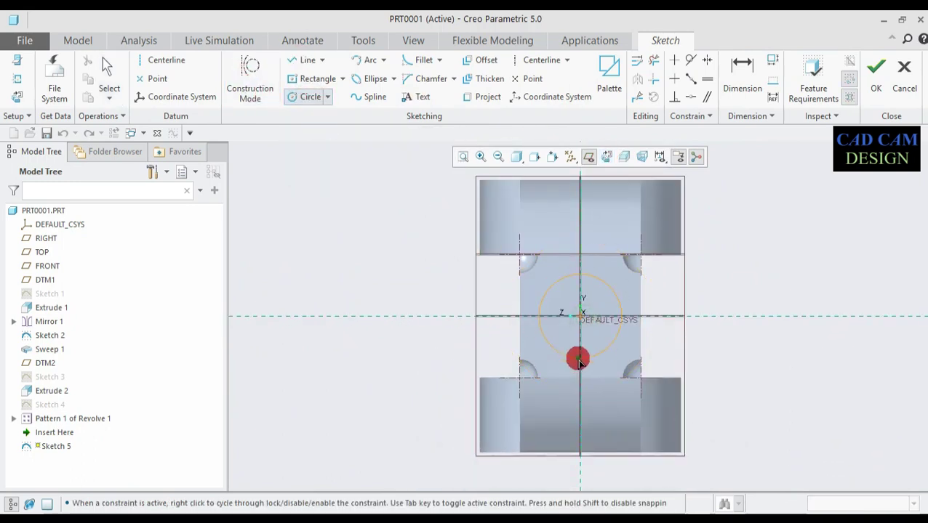
{"action": "middle_click", "coordinate": [644, 317]}
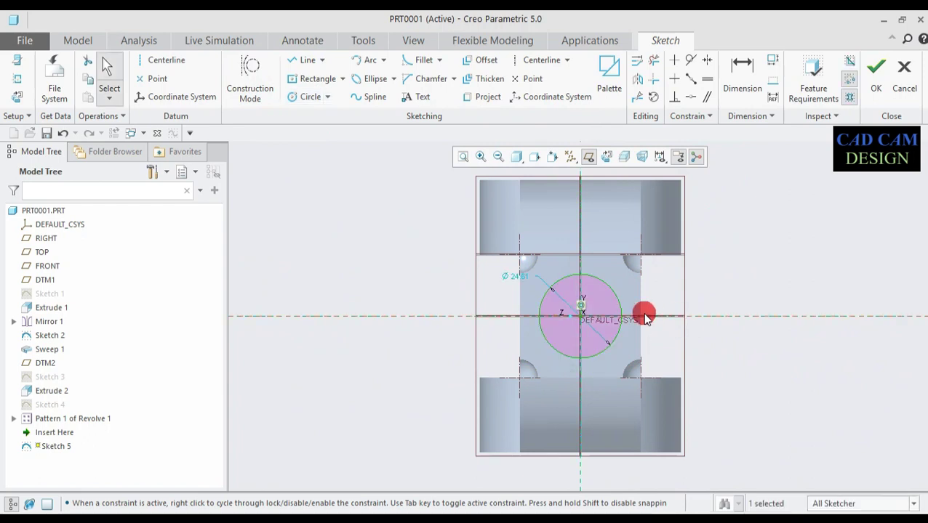
Step: Set the circle's diameter to 30 mm and finish the sketch
{"action": "double_click", "coordinate": [513, 278]}
{"action": "type", "text": "30"}
{"action": "key", "text": "Return"}
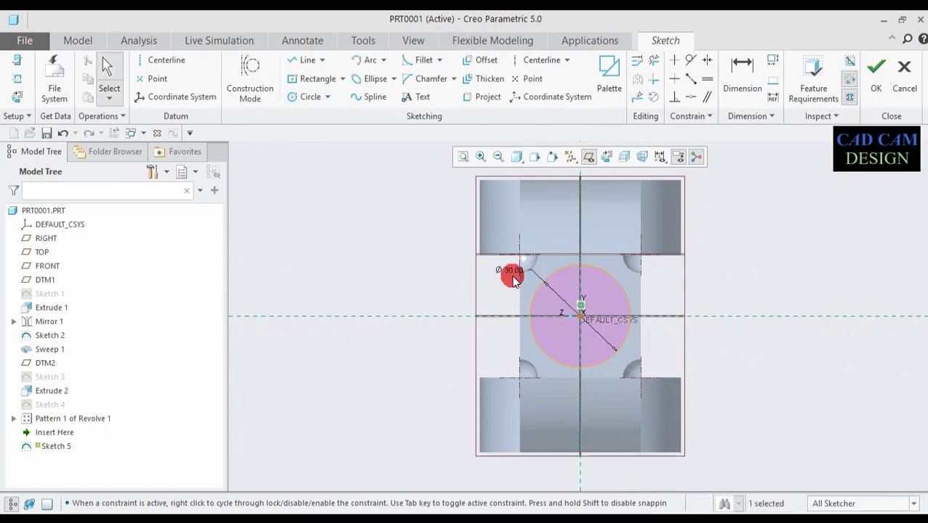
{"action": "left_click", "coordinate": [874, 76]}
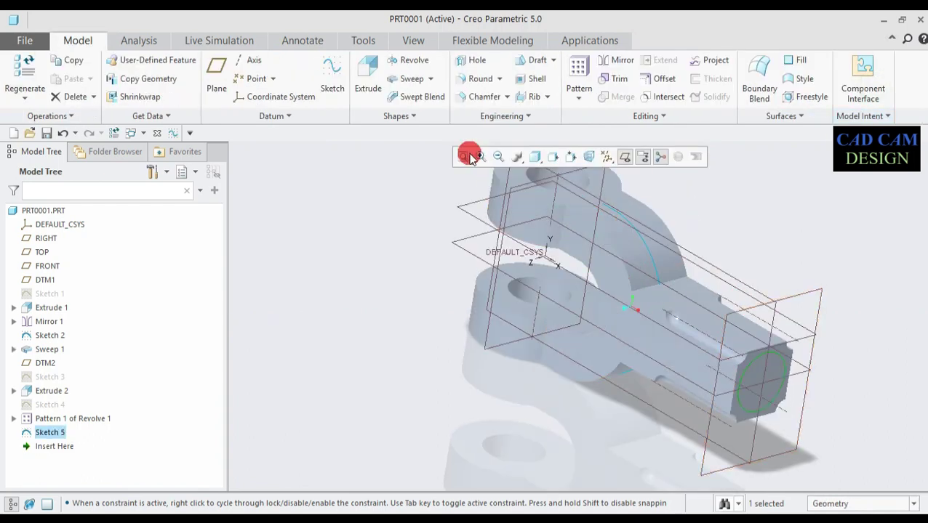
Step: Extrude the circle 30 mm outward from the shank's end face as a solid cylinder
{"action": "left_click", "coordinate": [366, 67]}
{"action": "left_click", "coordinate": [128, 219]}
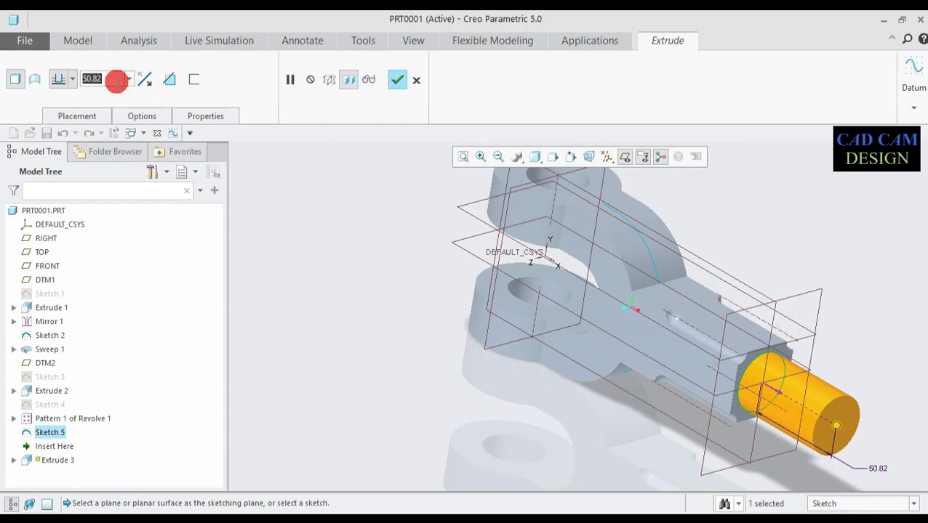
{"action": "type", "text": "30"}
{"action": "key", "text": "Return"}
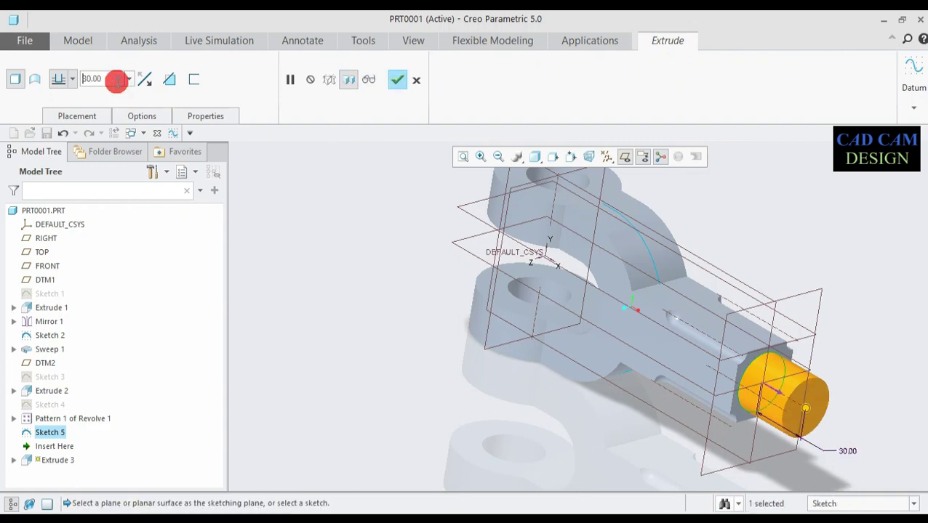
{"action": "left_click", "coordinate": [397, 79]}
Step: Turn off the display of datum planes, annotations and the spin center
{"action": "scroll", "coordinate": [394, 250], "scroll_direction": "down", "scroll_amount": 3}
{"action": "middle_click_drag", "start_coordinate": [393, 292], "coordinate": [442, 289]}
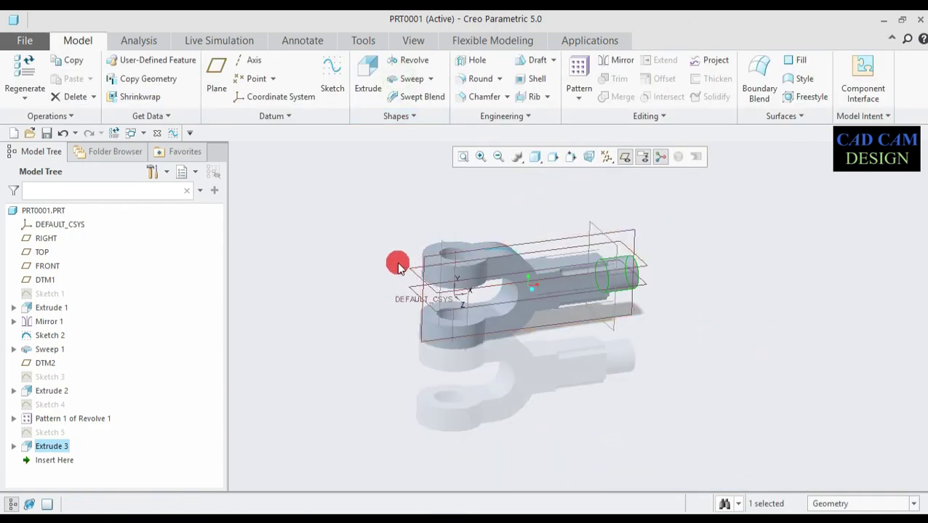
{"action": "scroll", "coordinate": [397, 263], "scroll_direction": "down", "scroll_amount": 4}
{"action": "scroll", "coordinate": [418, 265], "scroll_direction": "up", "scroll_amount": 3}
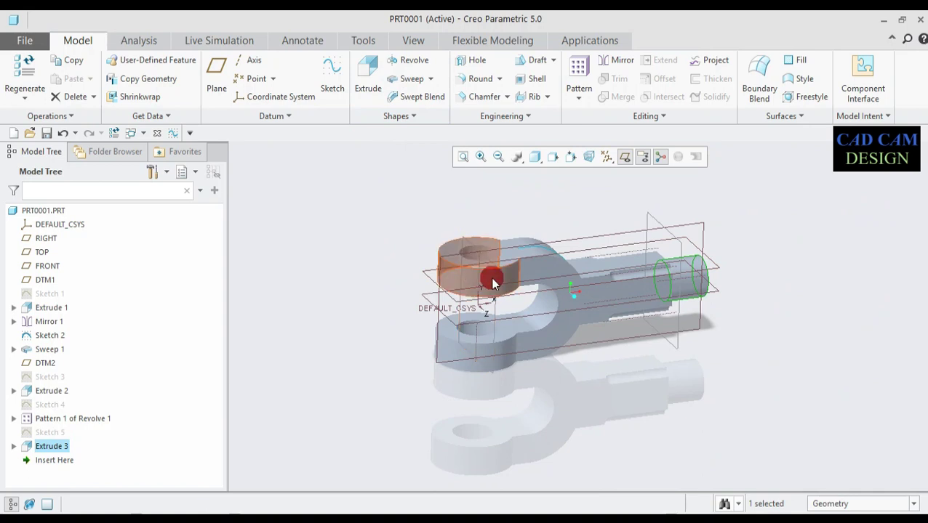
{"action": "left_click", "coordinate": [627, 156]}
{"action": "left_click", "coordinate": [641, 156]}
{"action": "left_click", "coordinate": [662, 157]}
Step: Examine the fork eyes, the grooved shank and the cylindrical end from several angles
{"action": "mouse_move", "coordinate": [568, 296]}
{"action": "middle_mouse_down"}
{"action": "mouse_move", "coordinate": [585, 296]}
{"action": "mouse_move", "coordinate": [577, 299]}
{"action": "middle_mouse_up"}
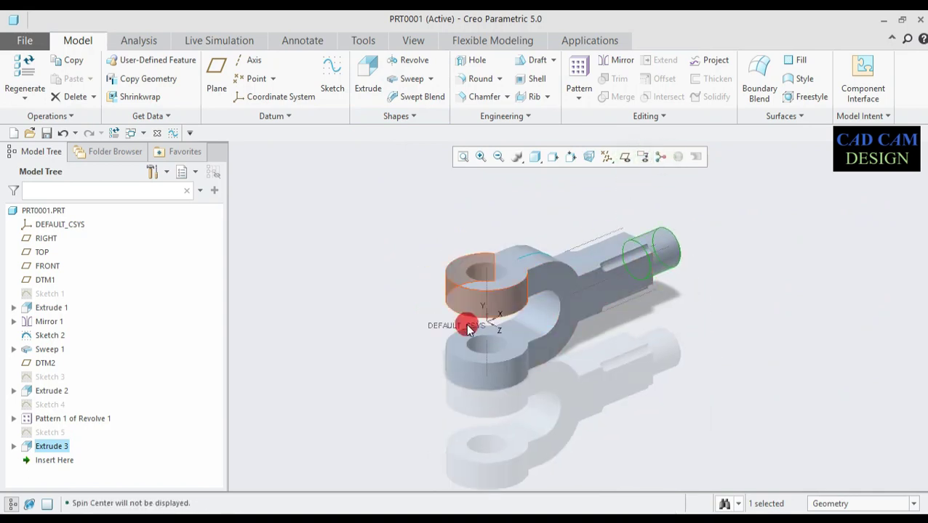
{"action": "scroll", "coordinate": [429, 306], "scroll_direction": "up", "scroll_amount": 2}
{"action": "scroll", "coordinate": [393, 292], "scroll_direction": "down", "scroll_amount": 5}
{"action": "scroll", "coordinate": [432, 325], "scroll_direction": "up", "scroll_amount": 4}
{"action": "middle_click_drag", "start_coordinate": [435, 326], "coordinate": [448, 350]}
{"action": "scroll", "coordinate": [452, 299], "scroll_direction": "down", "scroll_amount": 3}
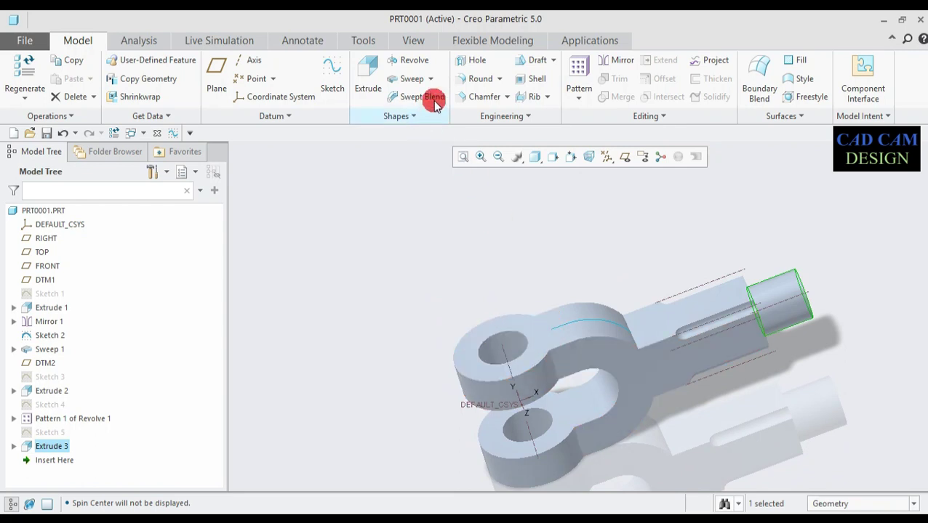
{"action": "middle_click_drag", "start_coordinate": [564, 228], "coordinate": [511, 254]}
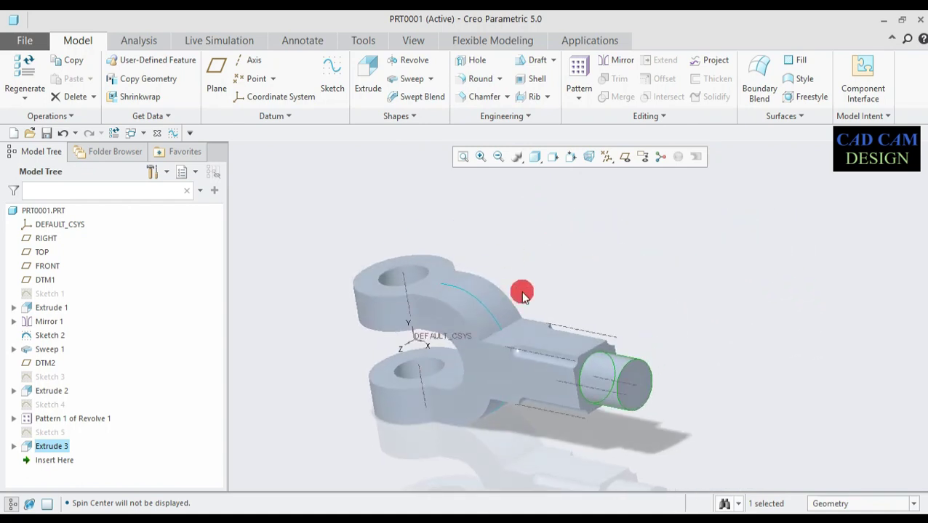
Step: Start a round on the circular edge where the cylinder meets the shank's end face, with a 1 mm radius
{"action": "scroll", "coordinate": [565, 393], "scroll_direction": "down", "scroll_amount": 5}
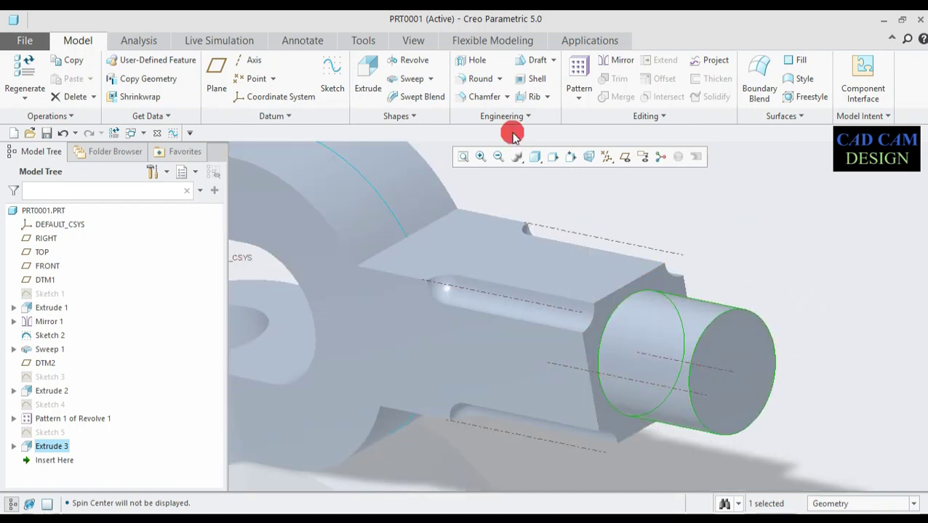
{"action": "left_click", "coordinate": [458, 78]}
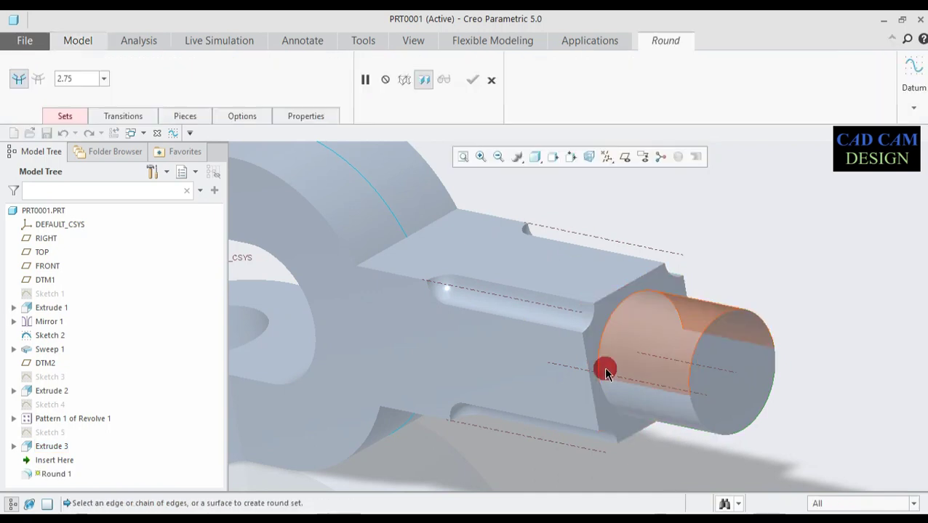
{"action": "left_click", "coordinate": [601, 342]}
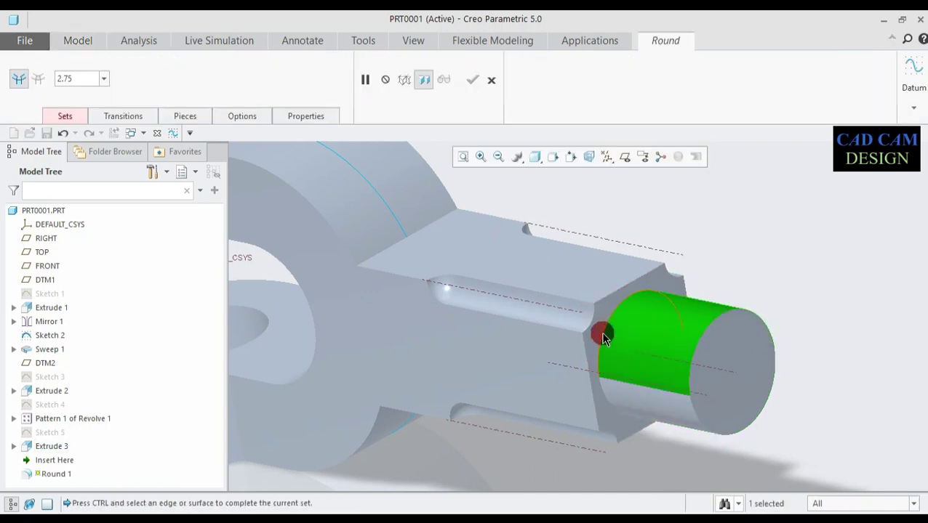
{"action": "left_click", "coordinate": [443, 361]}
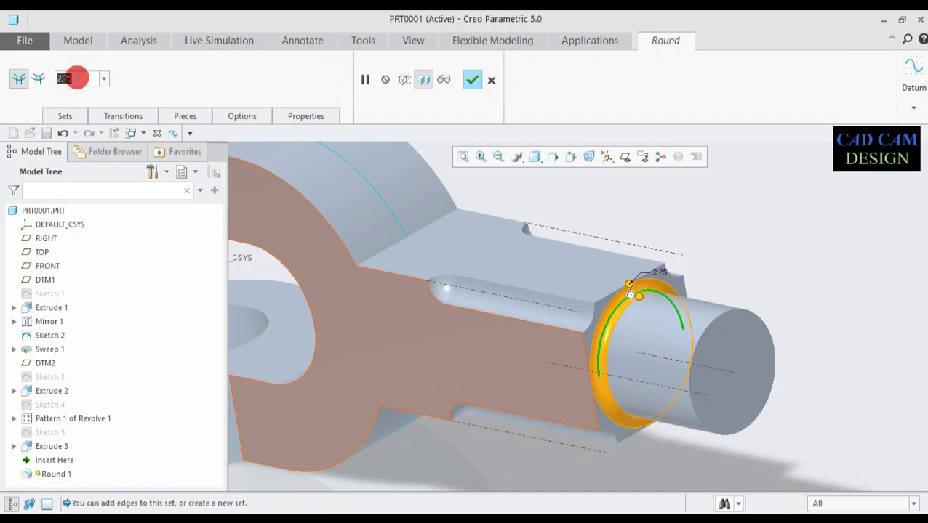
{"action": "type", "text": "1"}
{"action": "key", "text": "Return"}
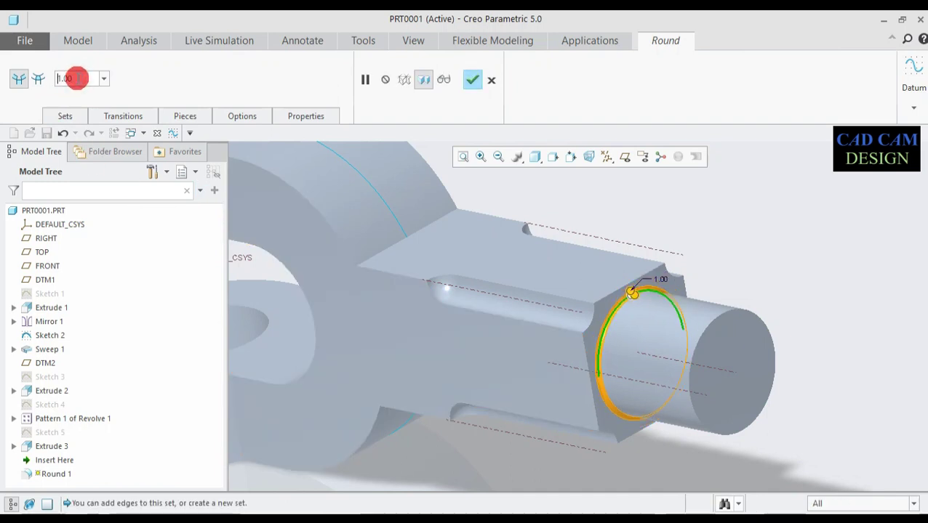
Step: Add 1 mm rounds to the upper and lower edges where the fork arms meet the shank, and complete the feature
{"action": "left_click", "coordinate": [399, 237]}
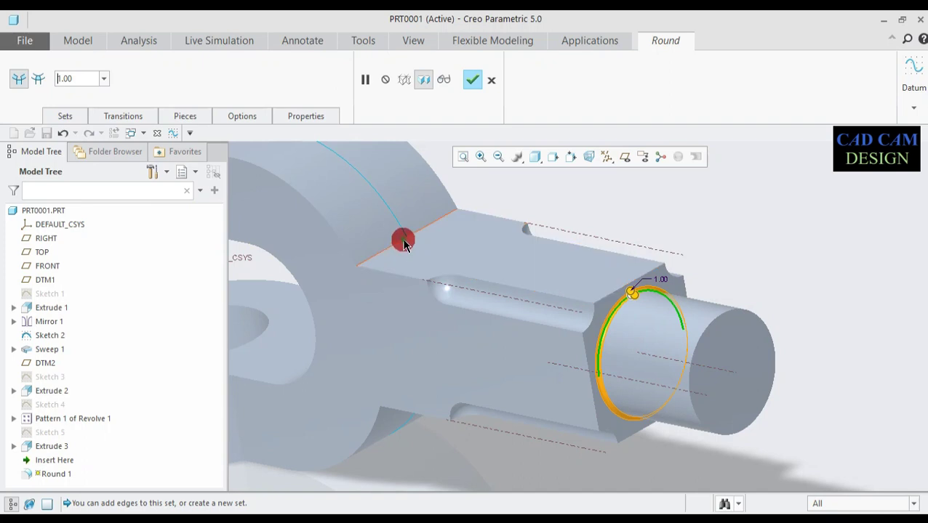
{"action": "middle_click_drag", "start_coordinate": [382, 346], "coordinate": [381, 346]}
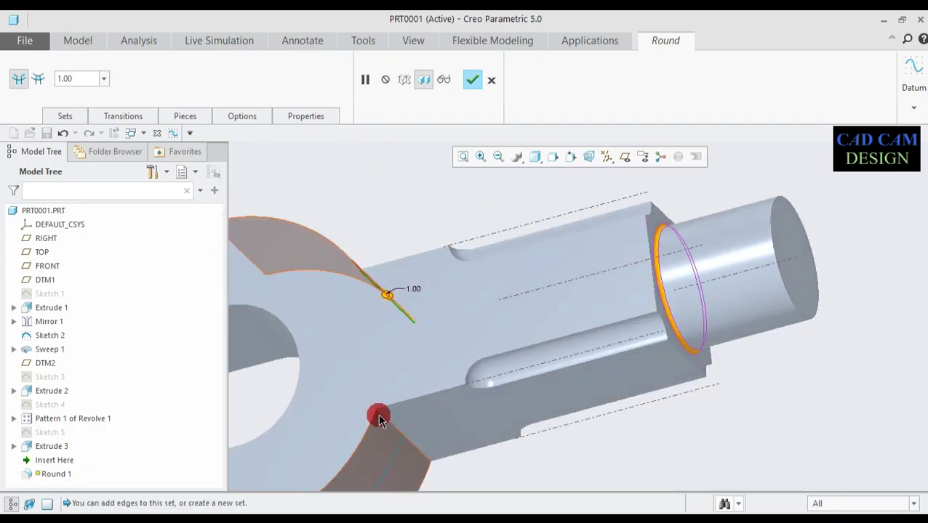
{"action": "left_click", "coordinate": [382, 416]}
{"action": "scroll", "coordinate": [423, 299], "scroll_direction": "up", "scroll_amount": 3}
{"action": "middle_click_drag", "start_coordinate": [424, 299], "coordinate": [445, 337]}
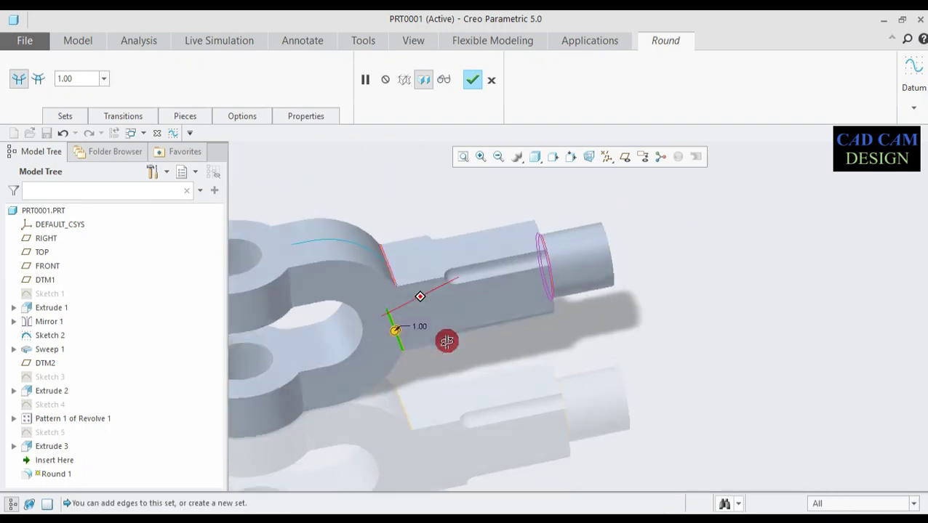
{"action": "left_click", "coordinate": [472, 80]}
{"action": "scroll", "coordinate": [432, 246], "scroll_direction": "up", "scroll_amount": 3}
{"action": "mouse_move", "coordinate": [420, 251]}
{"action": "middle_mouse_down"}
{"action": "mouse_move", "coordinate": [406, 255]}
{"action": "mouse_move", "coordinate": [423, 352]}
{"action": "mouse_move", "coordinate": [358, 289]}
{"action": "mouse_move", "coordinate": [186, 221]}
{"action": "middle_mouse_up"}
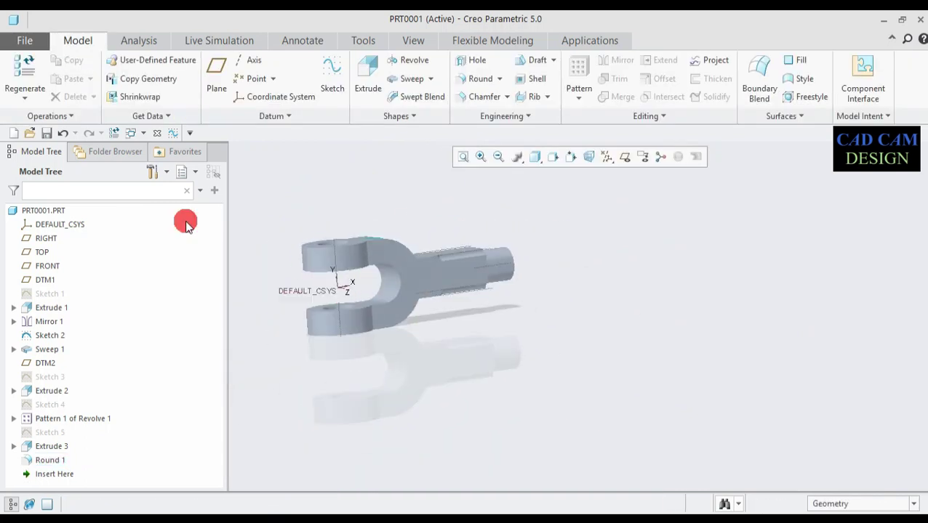
{"action": "scroll", "coordinate": [246, 244], "scroll_direction": "down", "scroll_amount": 4}
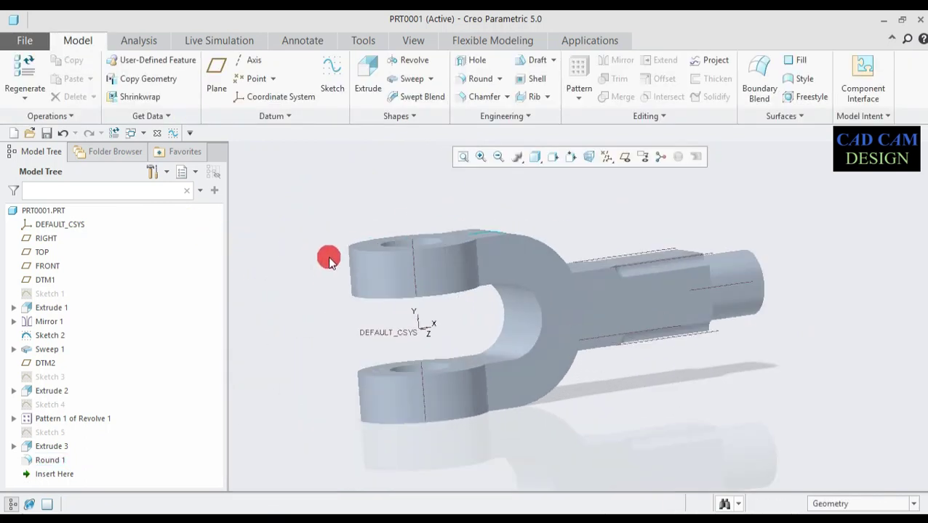
{"action": "middle_click_drag", "start_coordinate": [329, 261], "coordinate": [283, 267]}
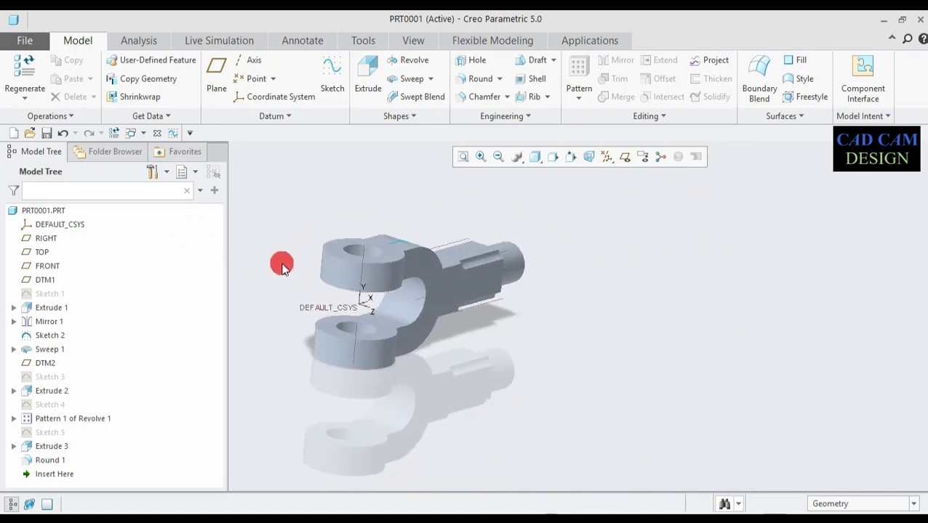
Step: Apply the ptc-painted-red appearance to the entire fork model
{"action": "scroll", "coordinate": [280, 269], "scroll_direction": "down", "scroll_amount": 3}
{"action": "scroll", "coordinate": [278, 268], "scroll_direction": "up", "scroll_amount": 2}
{"action": "scroll", "coordinate": [270, 269], "scroll_direction": "down", "scroll_amount": 2}
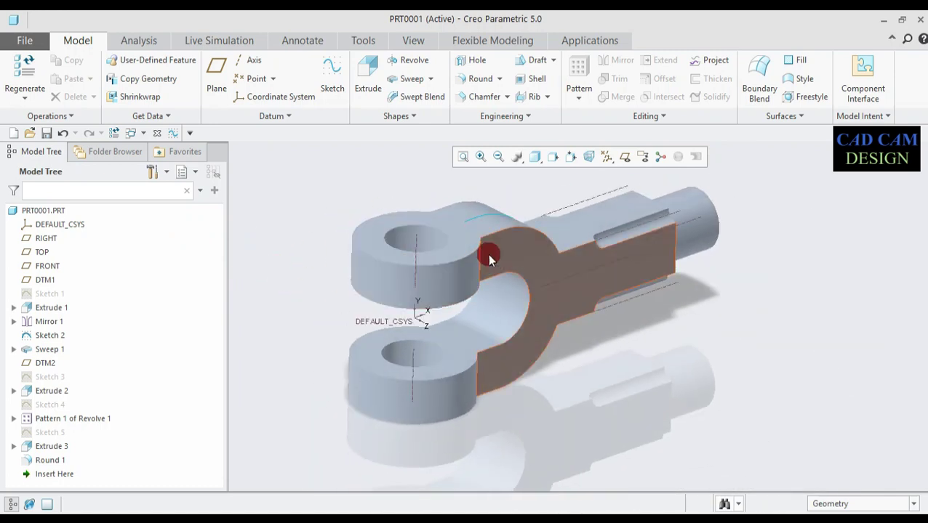
{"action": "left_click", "coordinate": [413, 42]}
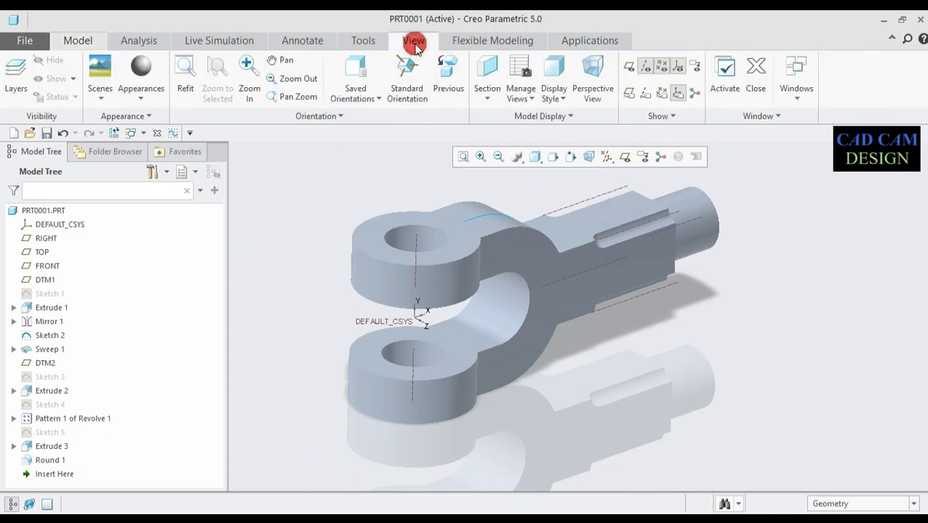
{"action": "left_click", "coordinate": [152, 95]}
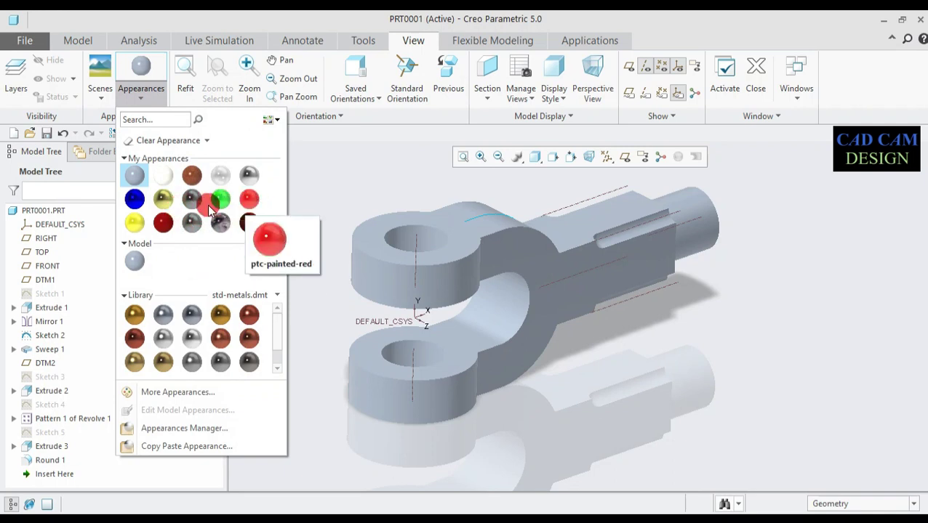
{"action": "mouse_move", "coordinate": [277, 324]}
{"action": "left_mouse_down"}
{"action": "mouse_move", "coordinate": [278, 349]}
{"action": "mouse_move", "coordinate": [277, 327]}
{"action": "left_mouse_up"}
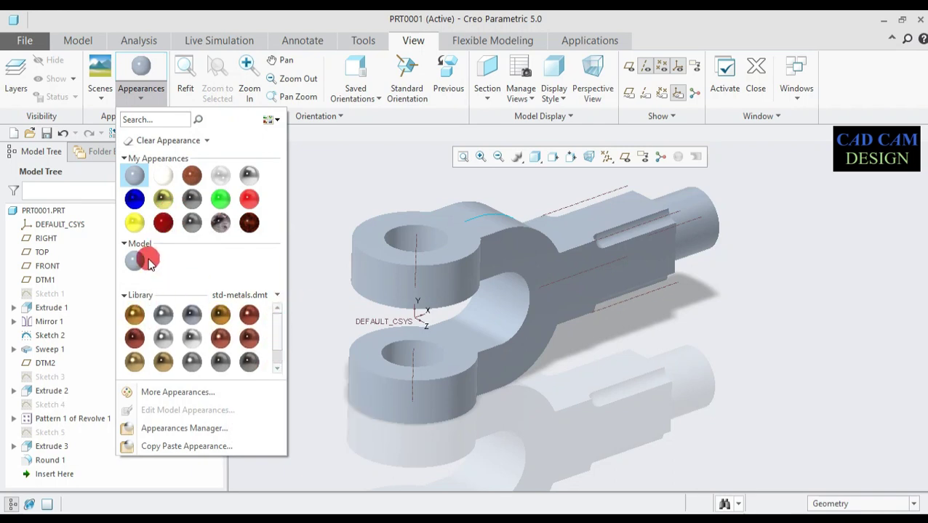
{"action": "left_click", "coordinate": [249, 198]}
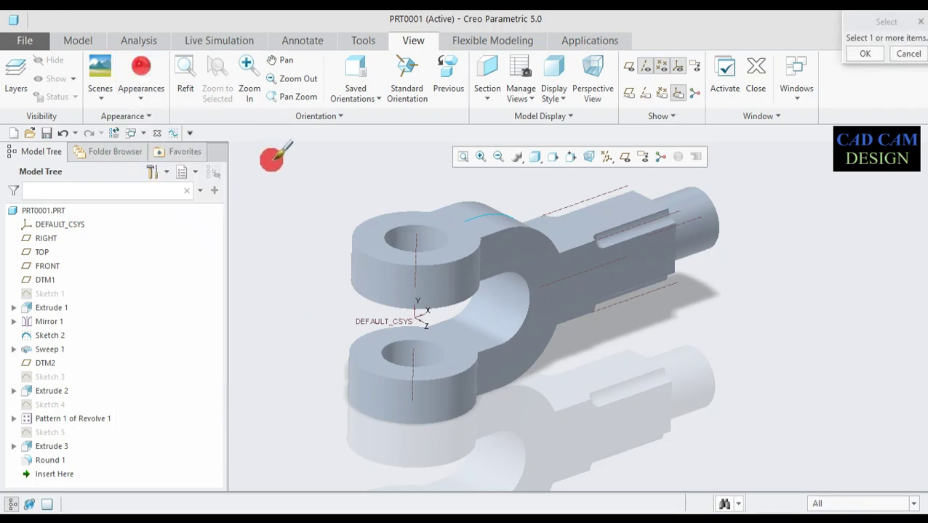
{"action": "mouse_move", "coordinate": [278, 153]}
{"action": "left_mouse_down"}
{"action": "mouse_move", "coordinate": [658, 414]}
{"action": "mouse_move", "coordinate": [810, 442]}
{"action": "left_mouse_up"}
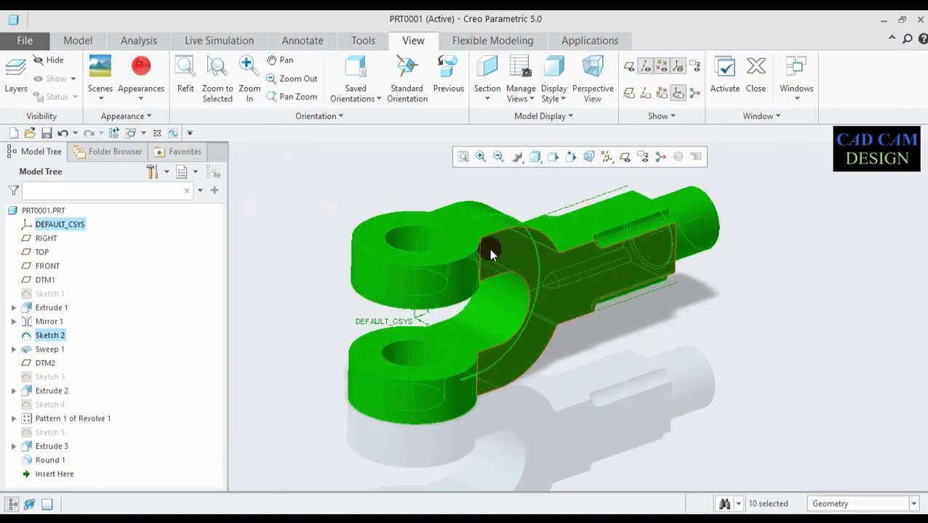
{"action": "left_click", "coordinate": [149, 67]}
Step: Examine the red fork's eyes, arms, grooved shank and cylindrical end from several angles and distances
{"action": "mouse_move", "coordinate": [325, 296]}
{"action": "middle_mouse_down"}
{"action": "mouse_move", "coordinate": [331, 306]}
{"action": "mouse_move", "coordinate": [277, 263]}
{"action": "mouse_move", "coordinate": [296, 330]}
{"action": "mouse_move", "coordinate": [294, 384]}
{"action": "mouse_move", "coordinate": [323, 422]}
{"action": "mouse_move", "coordinate": [301, 407]}
{"action": "middle_mouse_up"}
{"action": "scroll", "coordinate": [252, 387], "scroll_direction": "down", "scroll_amount": 2}
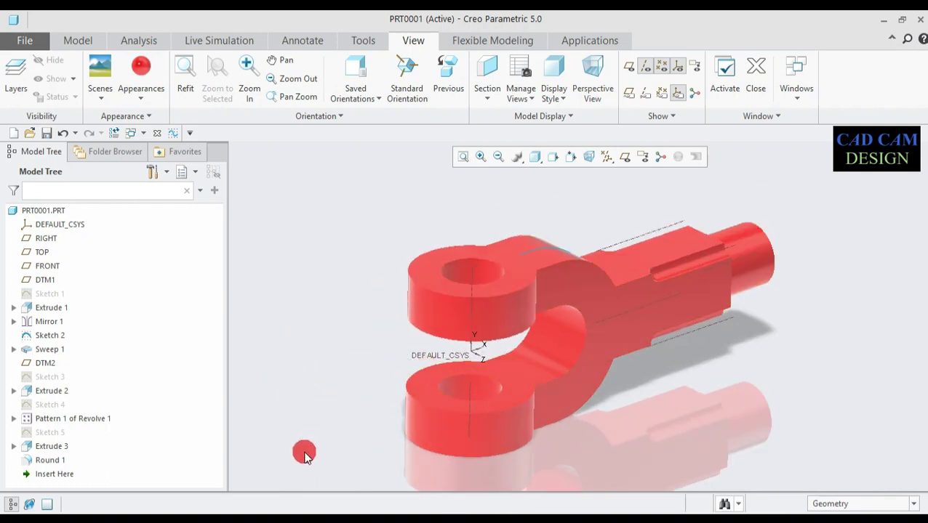
{"action": "middle_click_drag", "start_coordinate": [283, 492], "coordinate": [296, 488]}
{"action": "scroll", "coordinate": [295, 484], "scroll_direction": "up", "scroll_amount": 3}
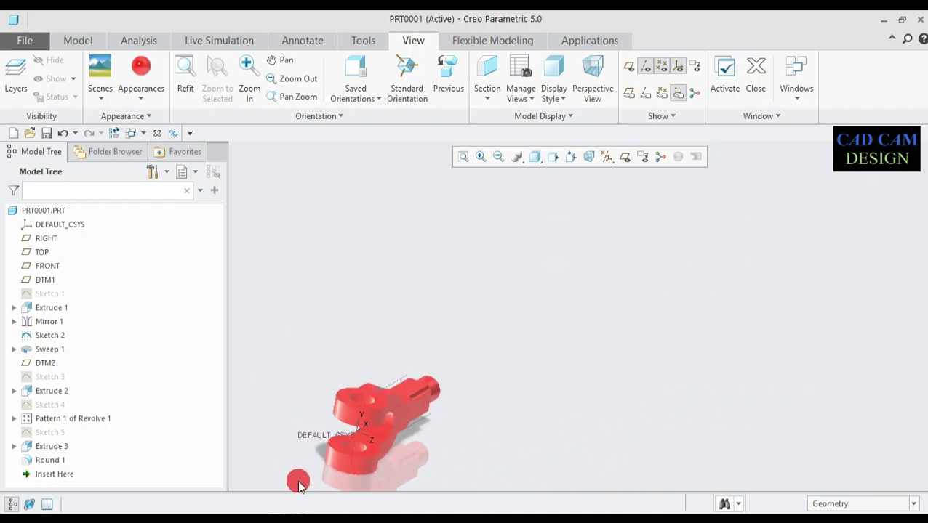
{"action": "scroll", "coordinate": [356, 455], "scroll_direction": "down", "scroll_amount": 3}
{"action": "scroll", "coordinate": [299, 454], "scroll_direction": "up", "scroll_amount": 3}
{"action": "scroll", "coordinate": [605, 336], "scroll_direction": "up", "scroll_amount": 3}
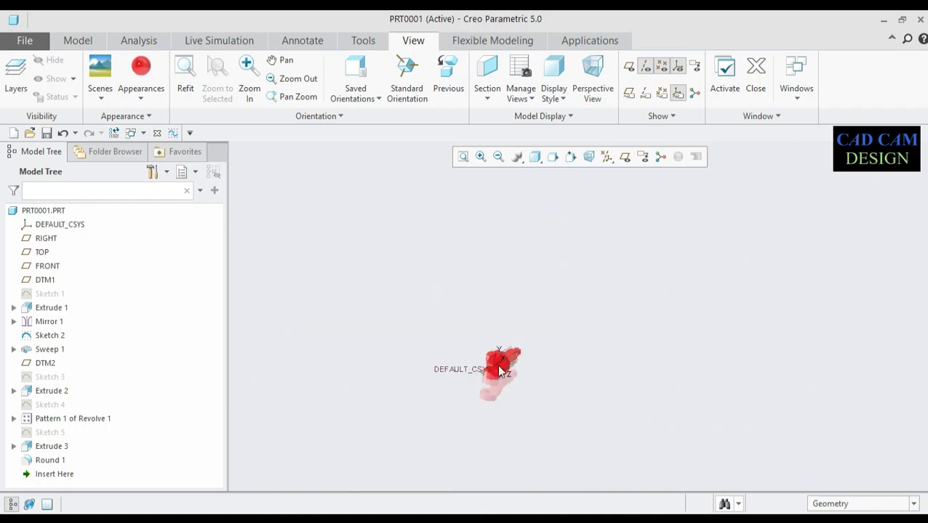
{"action": "scroll", "coordinate": [498, 368], "scroll_direction": "down", "scroll_amount": 4}
{"action": "middle_click_drag", "start_coordinate": [447, 384], "coordinate": [466, 386]}
{"action": "scroll", "coordinate": [451, 387], "scroll_direction": "up", "scroll_amount": 3}
{"action": "scroll", "coordinate": [359, 409], "scroll_direction": "down", "scroll_amount": 3}
{"action": "middle_click_drag", "start_coordinate": [355, 412], "coordinate": [638, 339]}
{"action": "scroll", "coordinate": [577, 317], "scroll_direction": "up", "scroll_amount": 3}
{"action": "middle_click_drag", "start_coordinate": [577, 316], "coordinate": [544, 286]}
{"action": "scroll", "coordinate": [571, 264], "scroll_direction": "down", "scroll_amount": 1}
{"action": "scroll", "coordinate": [571, 264], "scroll_direction": "down", "scroll_amount": 2}
{"action": "scroll", "coordinate": [664, 269], "scroll_direction": "up", "scroll_amount": 3}
{"action": "scroll", "coordinate": [632, 292], "scroll_direction": "down", "scroll_amount": 3}
{"action": "middle_click_drag", "start_coordinate": [579, 311], "coordinate": [569, 285]}
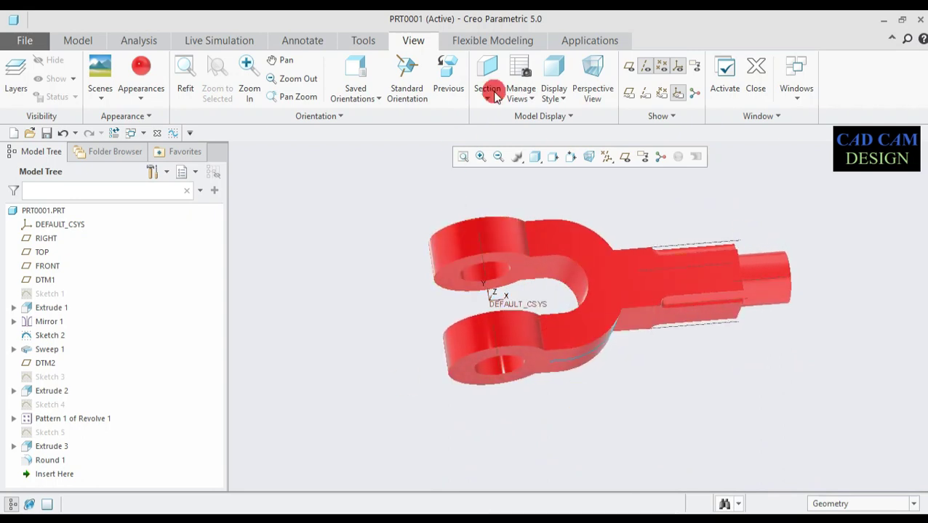
Step: Render the fork in Render Studio to the JPEG file creo.jpg at 1920 x 940 with 256 samples, and leave the studio
{"action": "left_click", "coordinate": [568, 41]}
{"action": "left_click", "coordinate": [466, 66]}
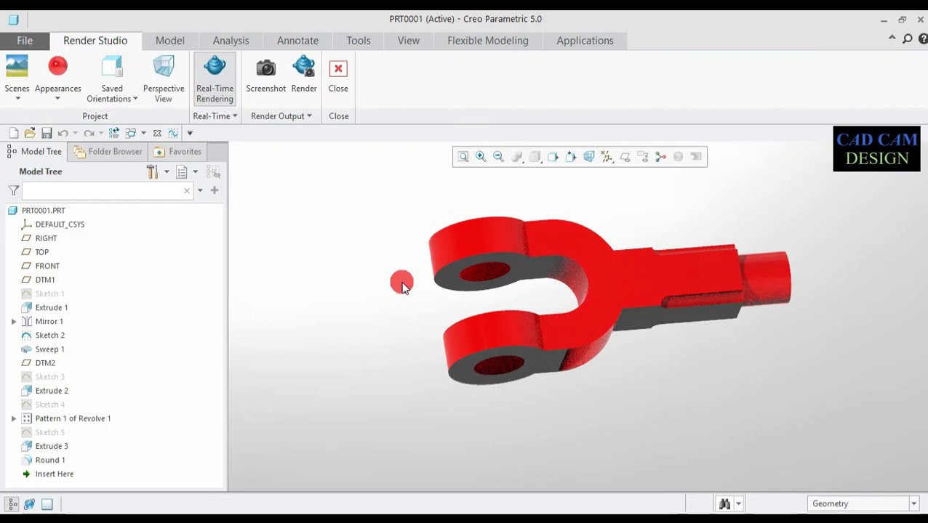
{"action": "left_click", "coordinate": [304, 74]}
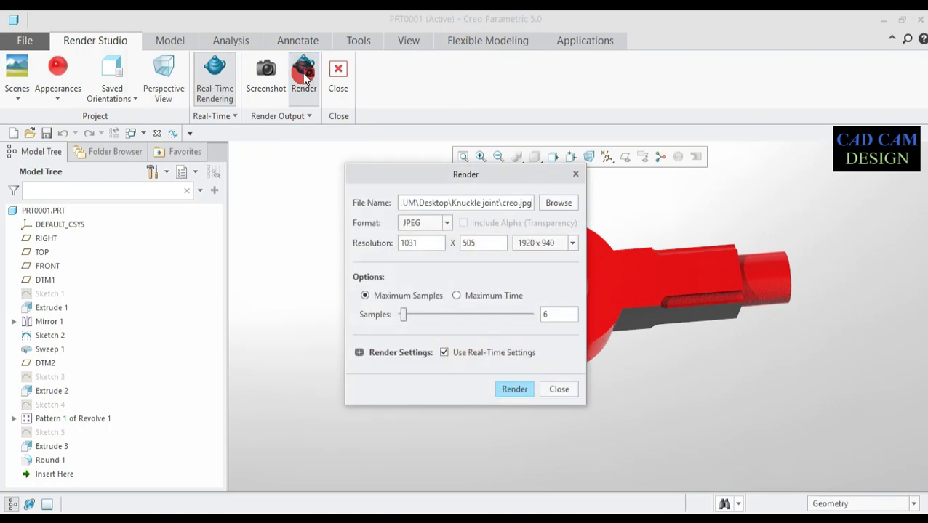
{"action": "left_click_drag", "start_coordinate": [490, 320], "coordinate": [542, 315]}
{"action": "left_click", "coordinate": [572, 243]}
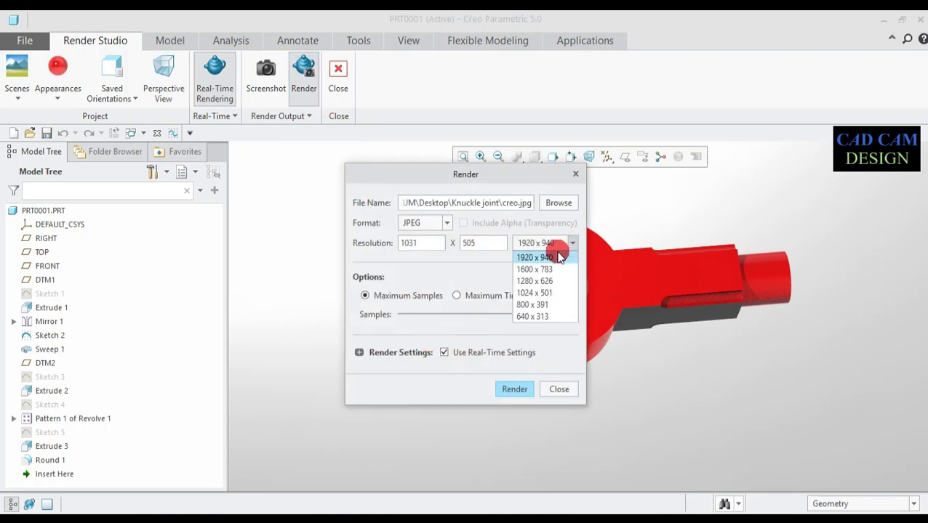
{"action": "left_click", "coordinate": [559, 258]}
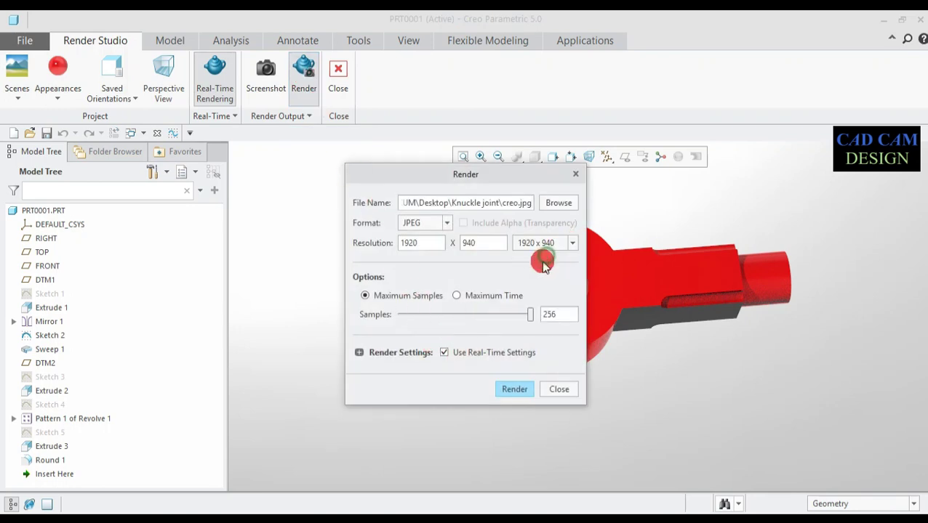
{"action": "left_click", "coordinate": [514, 390]}
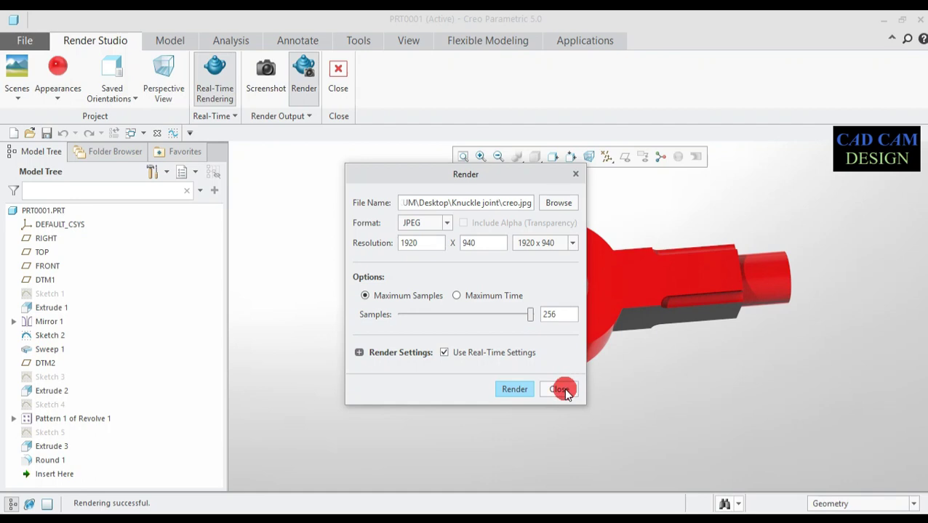
{"action": "left_click", "coordinate": [557, 389]}
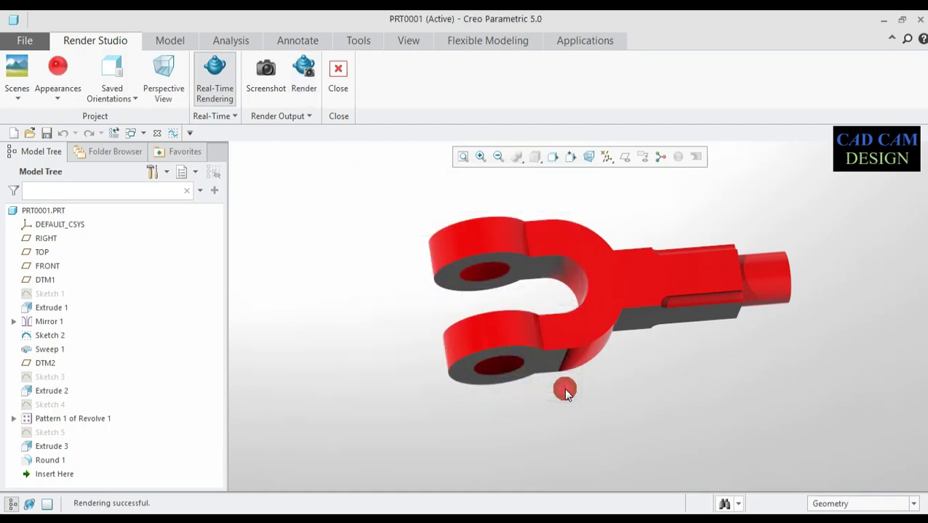
{"action": "left_click", "coordinate": [338, 70]}
Step: Switch to File Explorer and view the rendered image creo.jpg in the Knuckle joint folder
{"action": "left_click", "coordinate": [615, 157]}
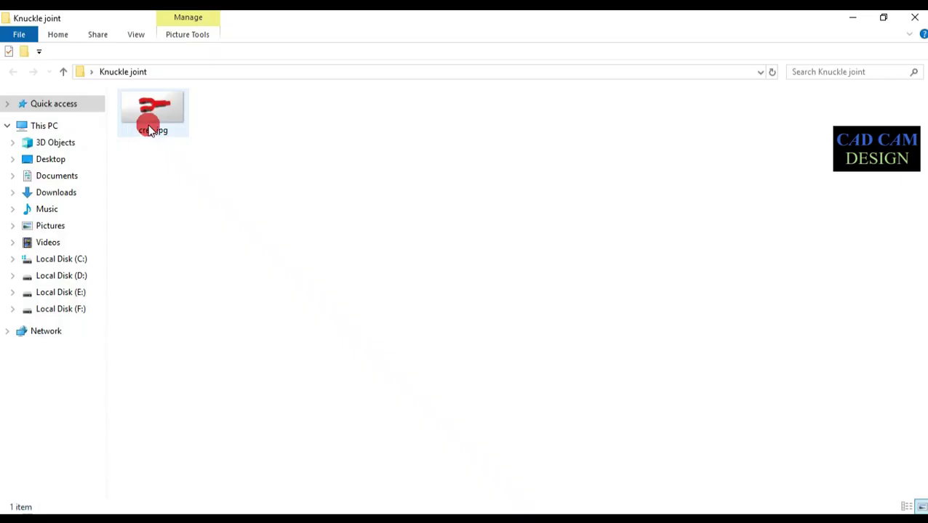
{"action": "left_click", "coordinate": [149, 119]}
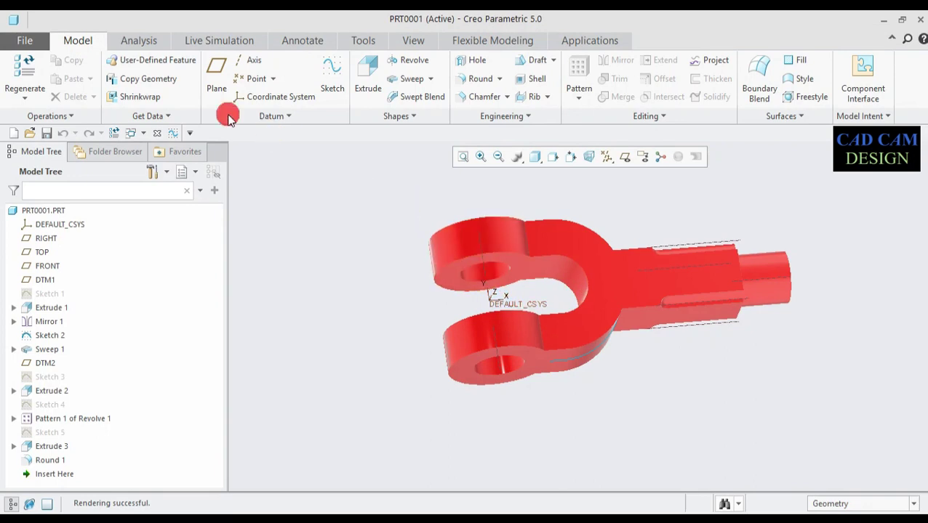
Step: Start saving the fork part PRT0001.PRT, with the desktop's Knuckle joint folder as the location
{"action": "left_click", "coordinate": [21, 40]}
{"action": "left_click", "coordinate": [31, 115]}
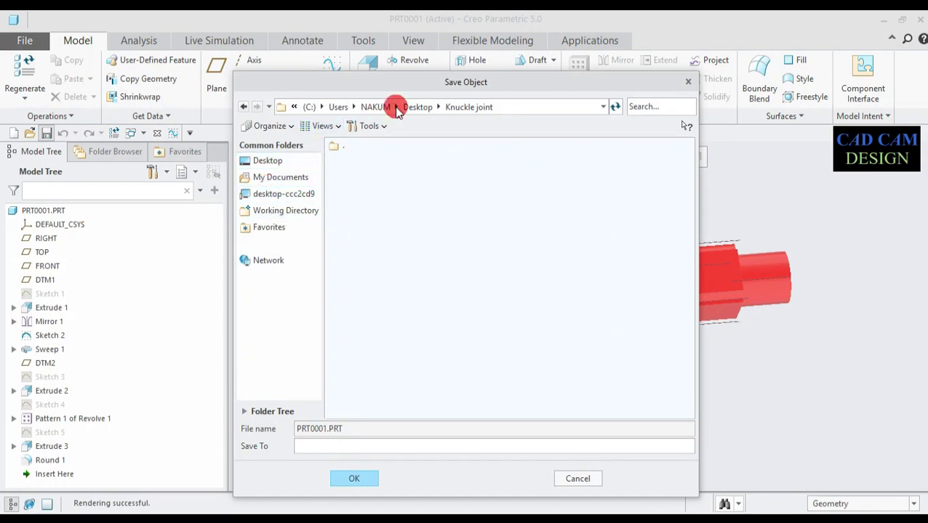
{"action": "left_click", "coordinate": [469, 108]}
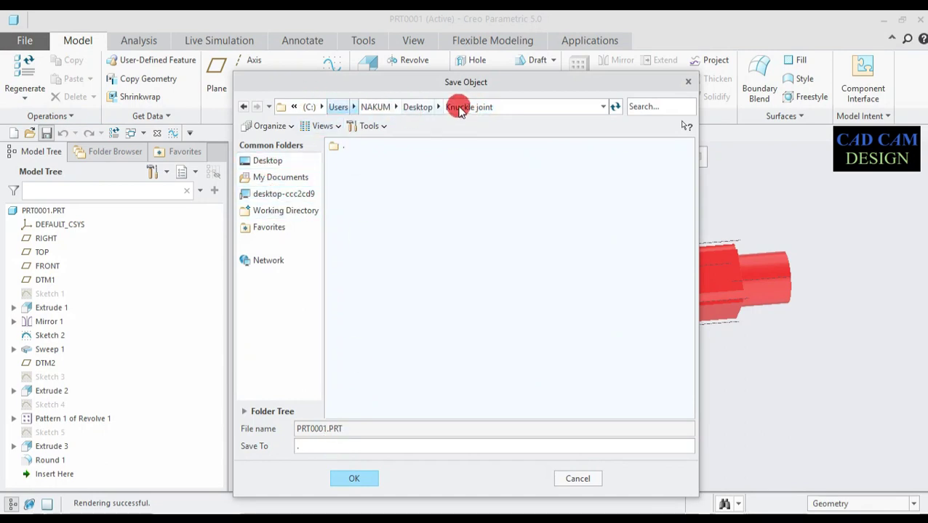
Step: Try to save the part with .Double Eye End (fork) as the save destination
{"action": "left_click", "coordinate": [367, 448]}
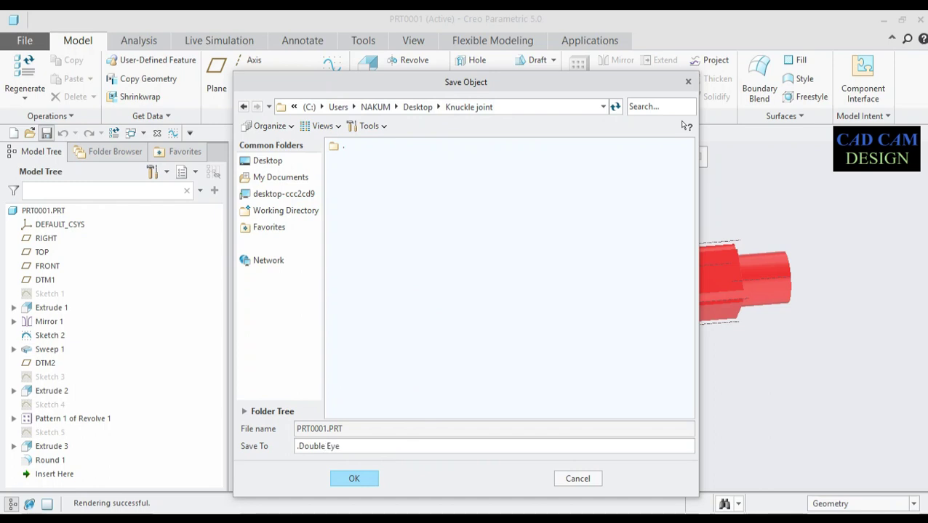
{"action": "type", "text": "nd (fork"}
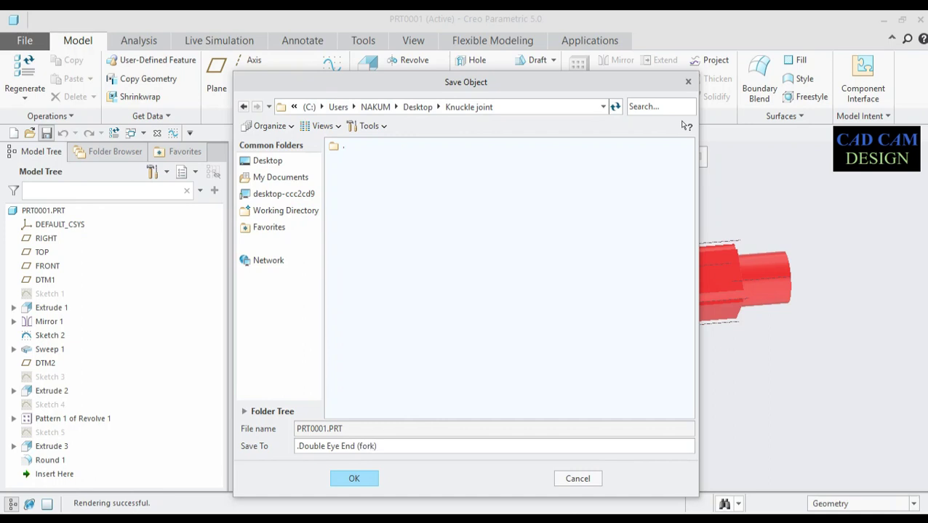
{"action": "left_click", "coordinate": [354, 479]}
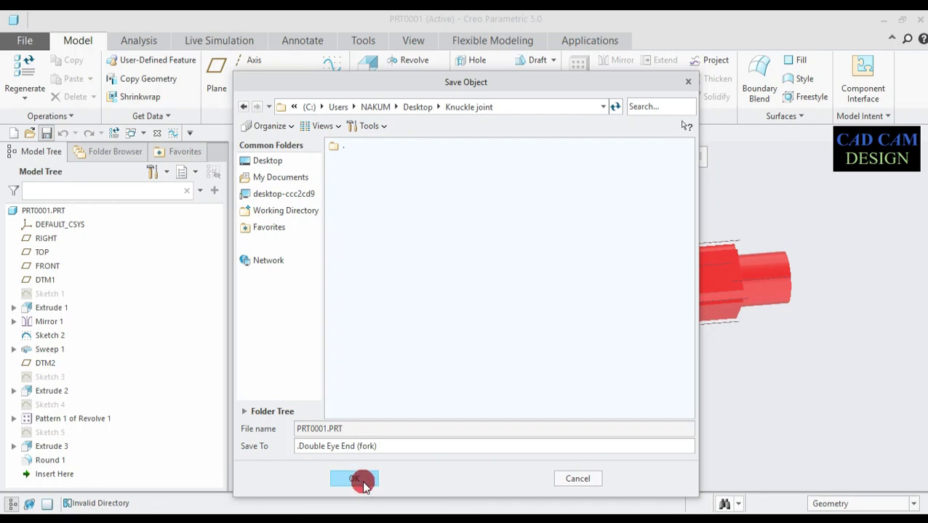
Step: Save the part PRT0001.PRT directly in the current Knuckle joint folder
{"action": "left_click", "coordinate": [336, 146]}
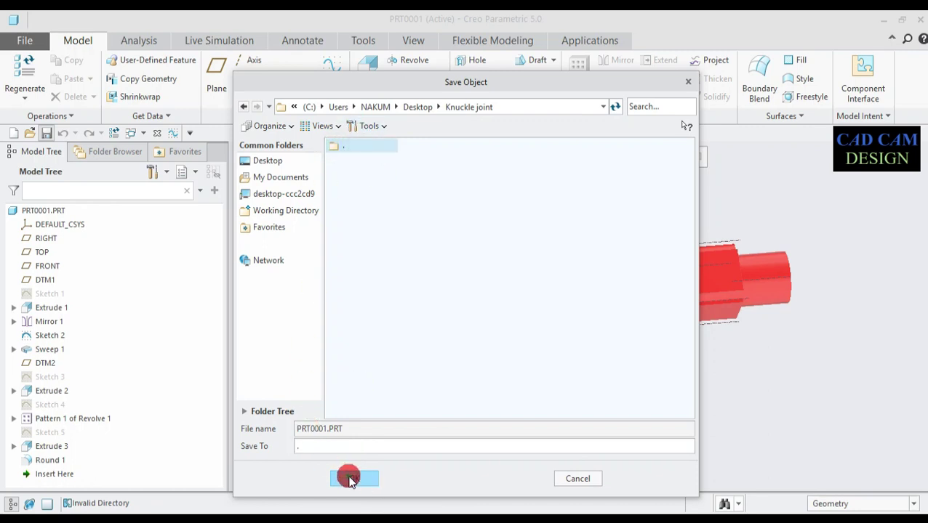
{"action": "left_click", "coordinate": [348, 479]}
{"action": "middle_click_drag", "start_coordinate": [521, 301], "coordinate": [525, 325]}
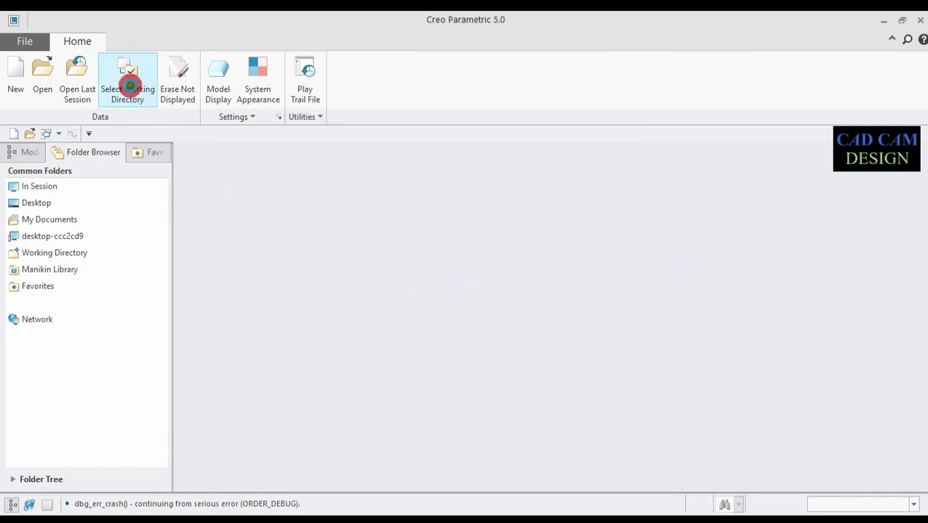
Step: Set the working directory to the Knuckle joint folder on the desktop
{"action": "left_click", "coordinate": [127, 76]}
{"action": "left_click", "coordinate": [260, 196]}
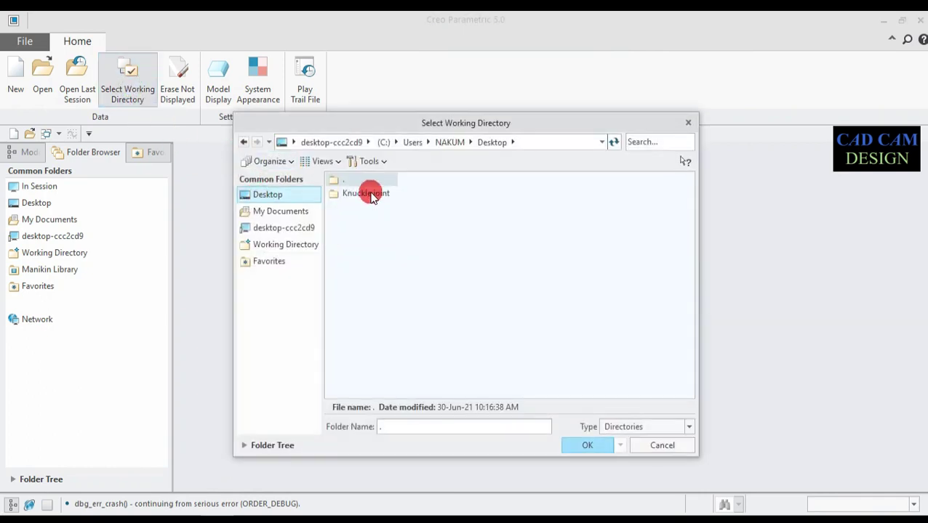
{"action": "left_click", "coordinate": [360, 193]}
{"action": "left_click", "coordinate": [580, 446]}
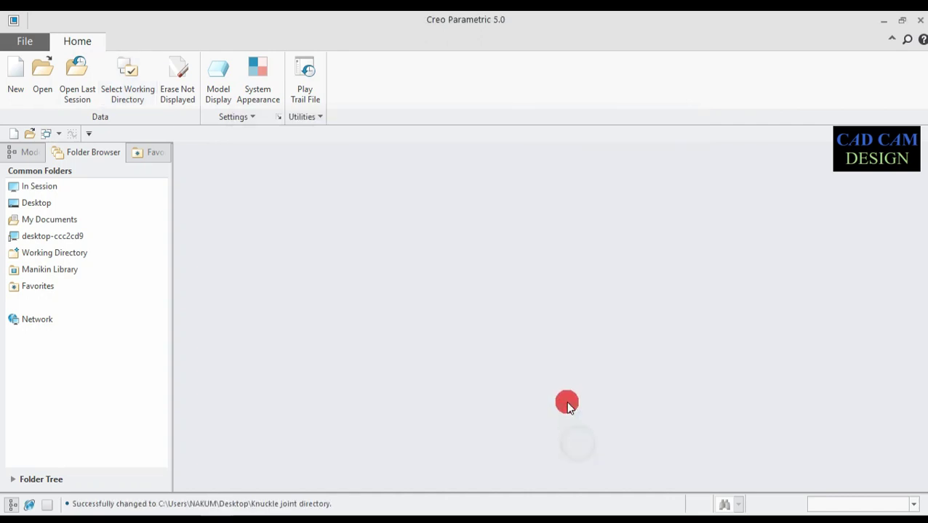
Step: Create a new solid part with the common name Single eye end, using the solid_part_mmks template instead of the default
{"action": "left_click", "coordinate": [16, 81]}
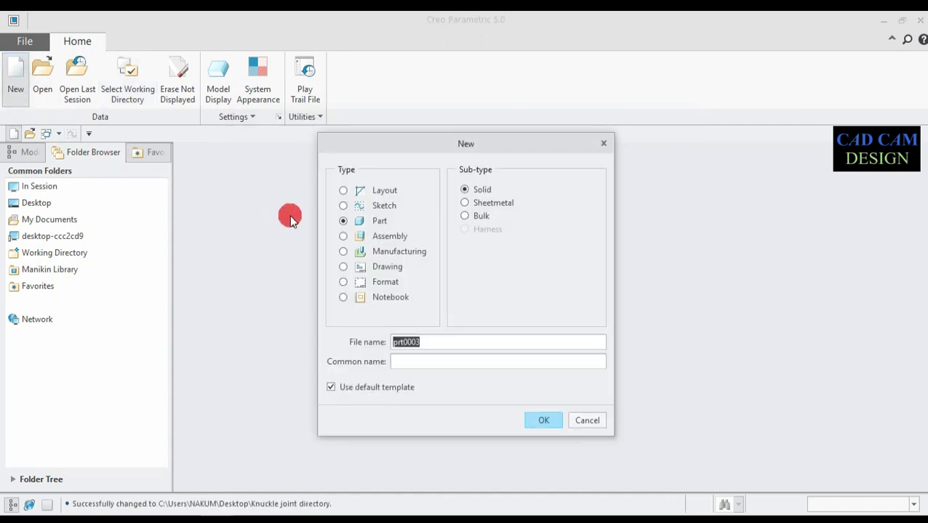
{"action": "left_click", "coordinate": [379, 388]}
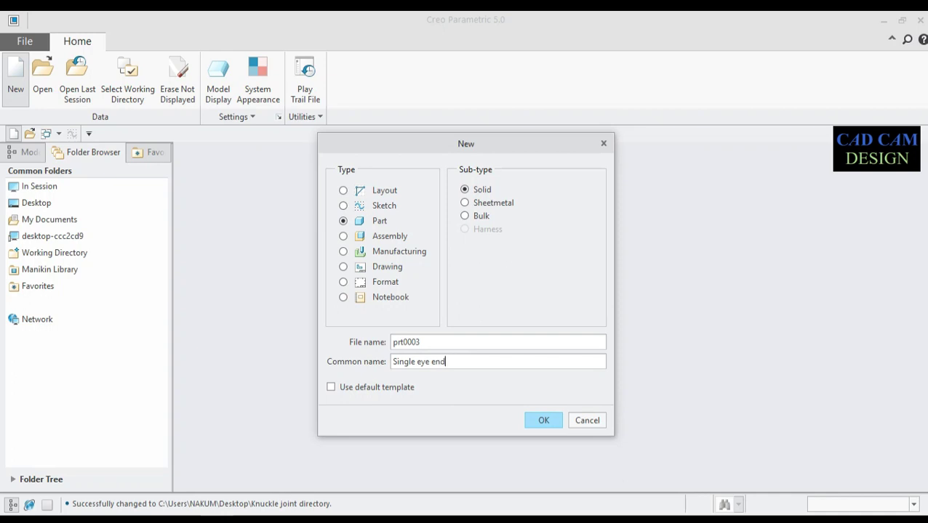
{"action": "left_click", "coordinate": [541, 421]}
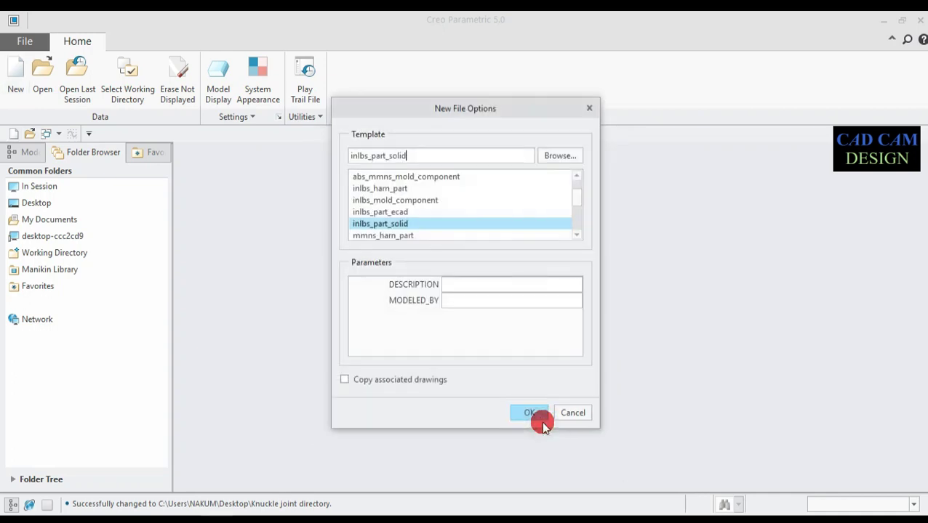
{"action": "left_click_drag", "start_coordinate": [576, 197], "coordinate": [578, 222]}
{"action": "left_click", "coordinate": [369, 203]}
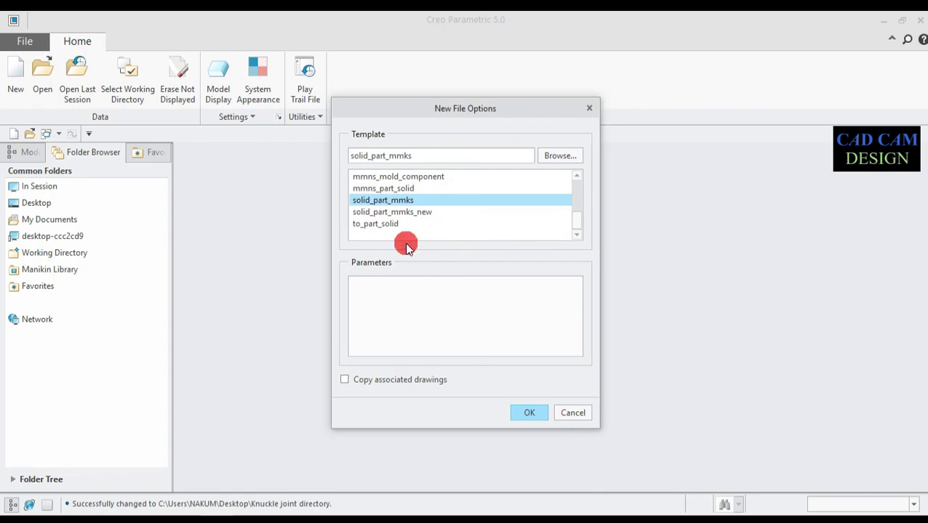
{"action": "left_click", "coordinate": [521, 414]}
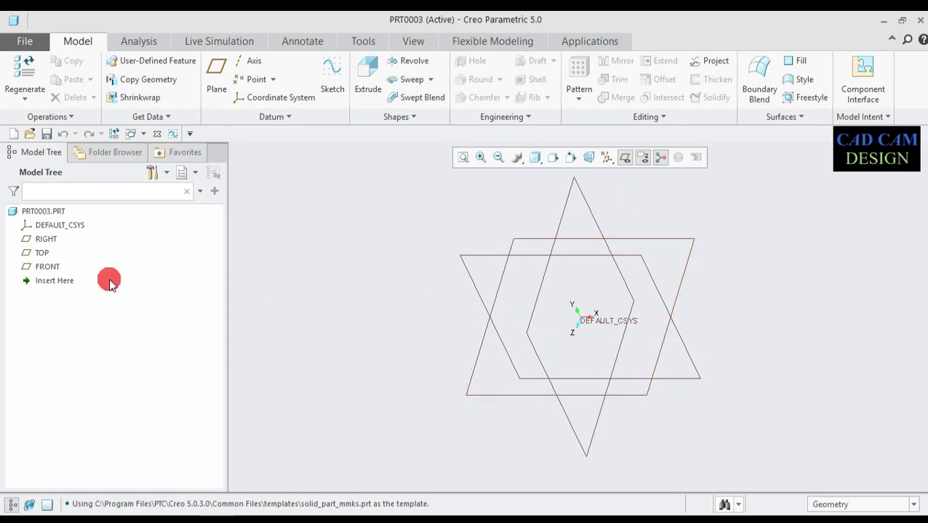
Step: Start a sketch on the TOP plane and orient the view parallel to it
{"action": "left_click", "coordinate": [43, 254]}
{"action": "left_click", "coordinate": [46, 188]}
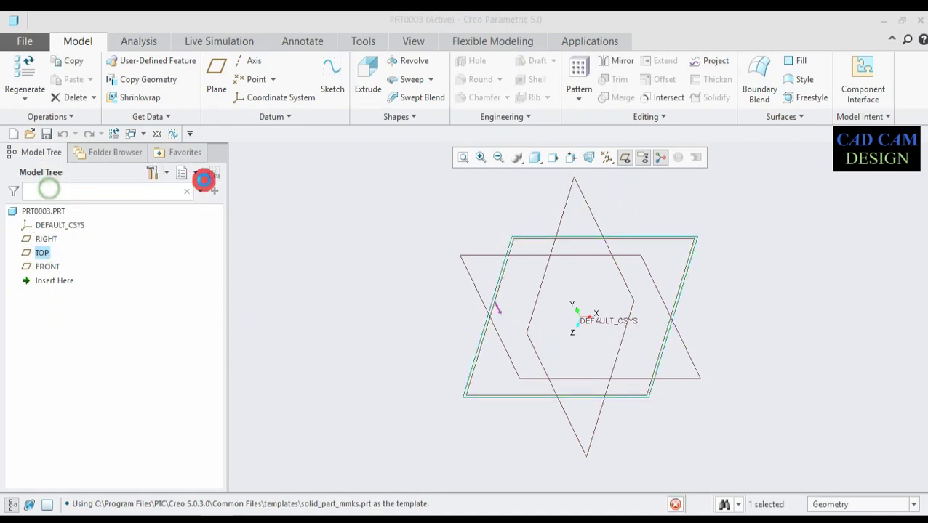
{"action": "left_click", "coordinate": [606, 157]}
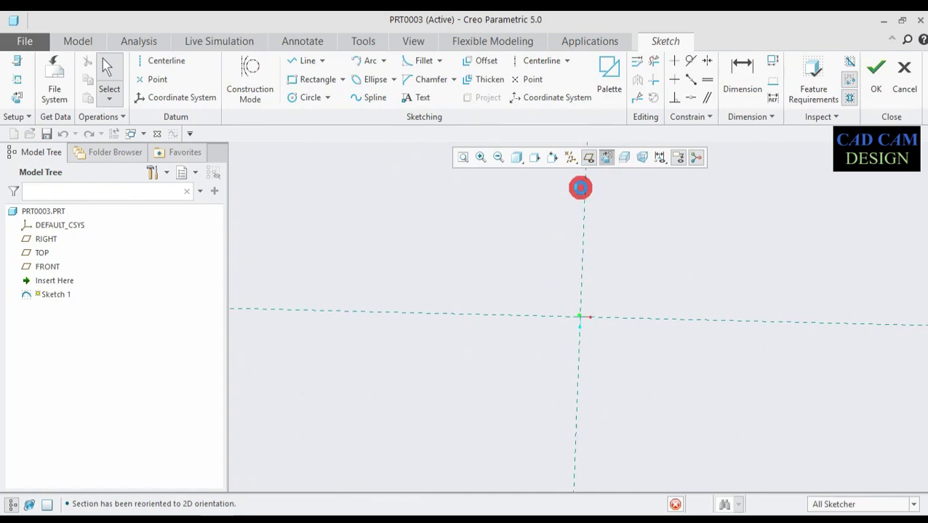
Step: Sketch two concentric circles centred on the origin, one inside the other, for the eye and its hole
{"action": "left_click", "coordinate": [311, 101]}
{"action": "left_click", "coordinate": [580, 318]}
{"action": "left_click", "coordinate": [560, 357]}
{"action": "left_click", "coordinate": [580, 318]}
{"action": "left_click", "coordinate": [569, 327]}
{"action": "scroll", "coordinate": [596, 300], "scroll_direction": "up", "scroll_amount": 3}
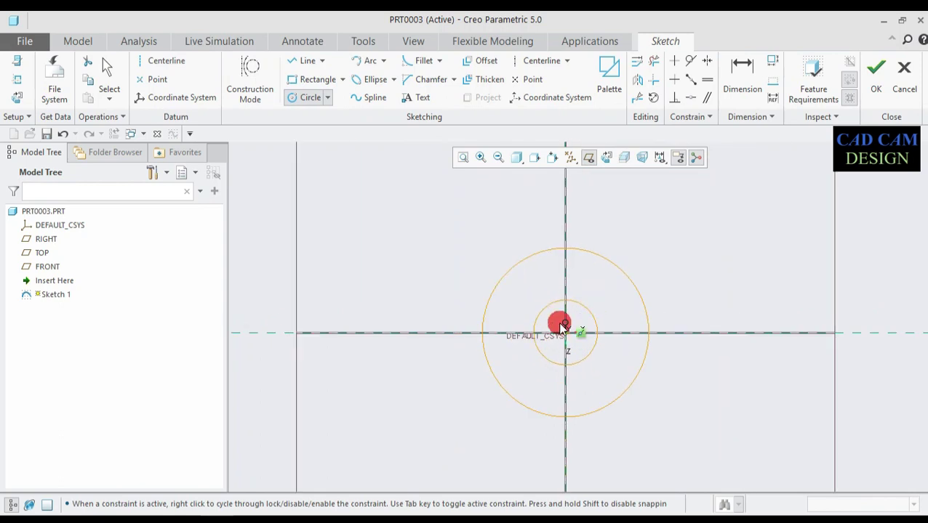
Step: Set the inner circle's diameter to 30 mm and the outer circle's to 60 mm, and finish the sketch
{"action": "middle_click", "coordinate": [565, 326]}
{"action": "left_click_drag", "start_coordinate": [518, 311], "coordinate": [665, 280]}
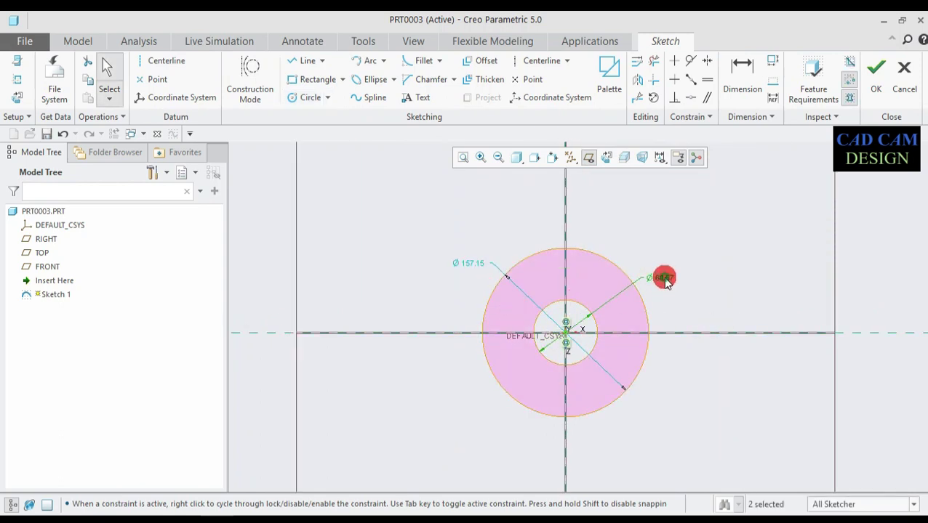
{"action": "double_click", "coordinate": [665, 280]}
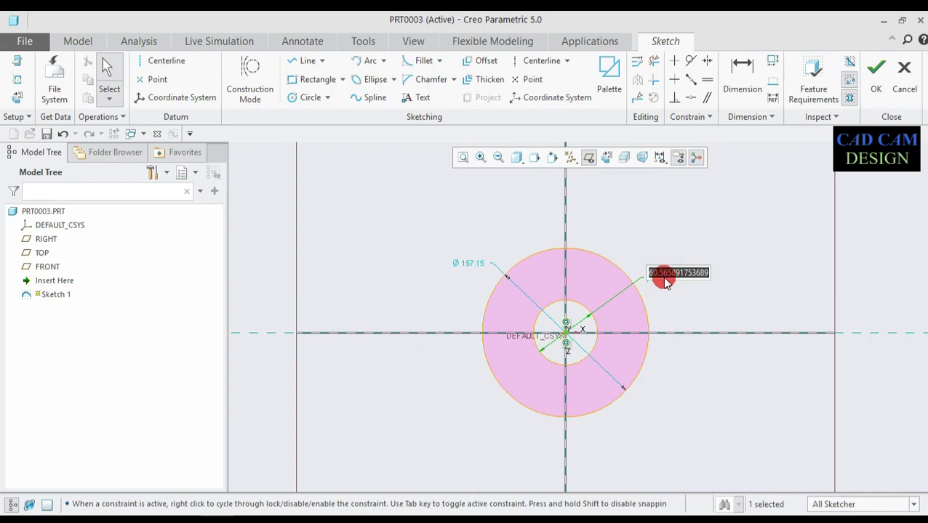
{"action": "type", "text": "30"}
{"action": "key", "text": "Return"}
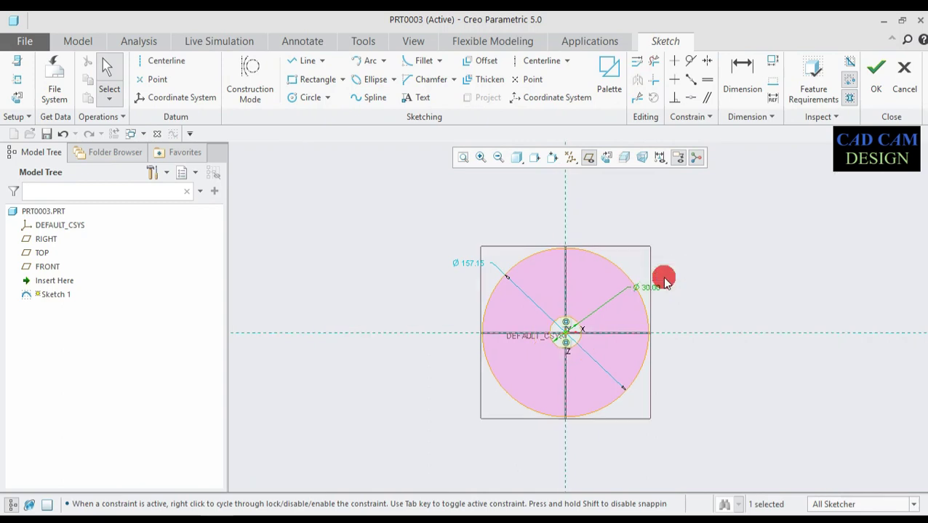
{"action": "double_click", "coordinate": [469, 263]}
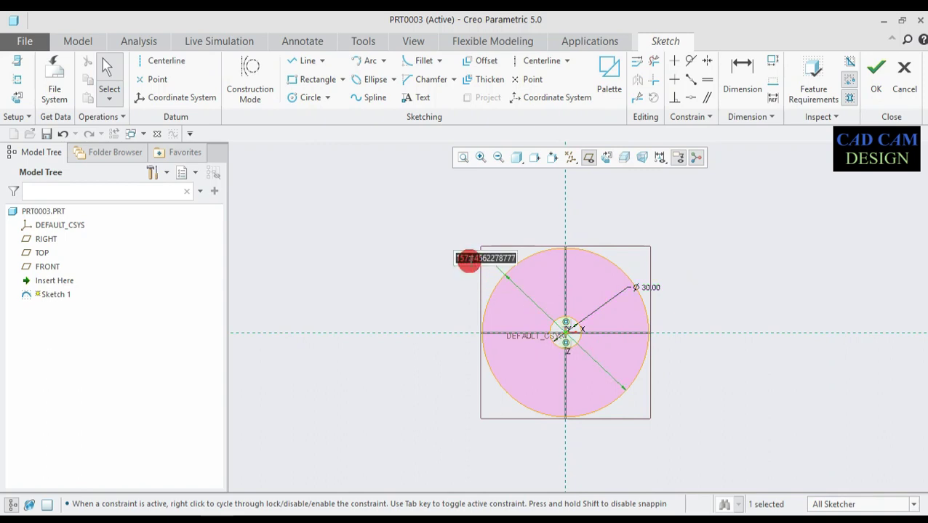
{"action": "type", "text": "60"}
{"action": "key", "text": "Return"}
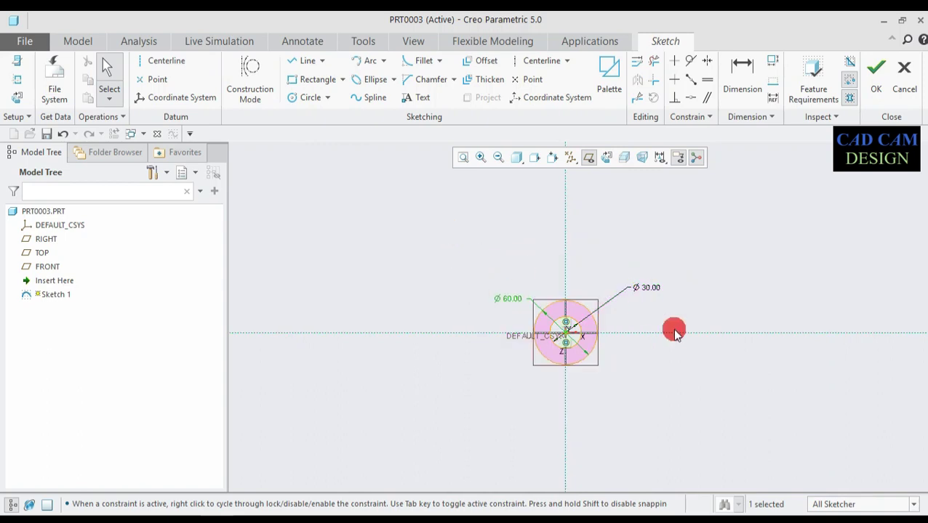
{"action": "scroll", "coordinate": [560, 332], "scroll_direction": "up", "scroll_amount": 2}
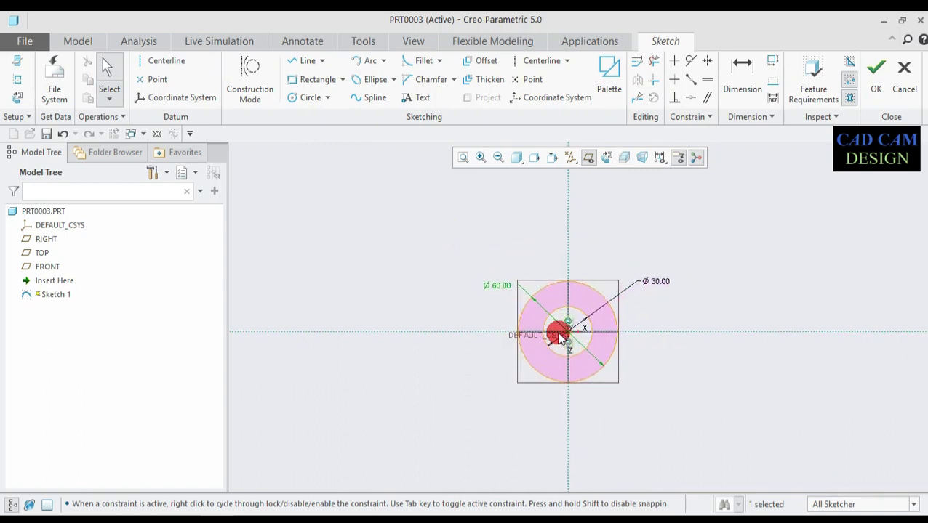
{"action": "left_click", "coordinate": [875, 72]}
Step: Extrude the ring sketch symmetrically about its sketch plane to a total depth of 36 mm
{"action": "left_click", "coordinate": [367, 81]}
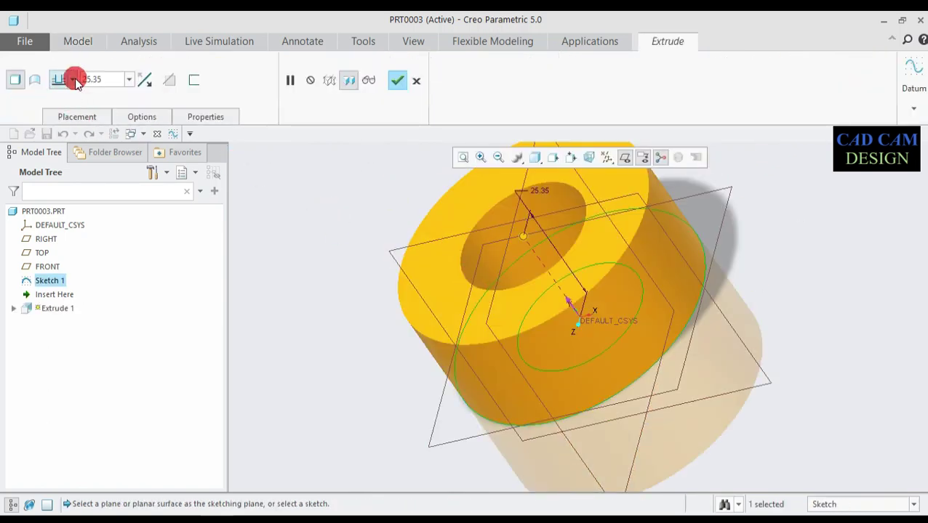
{"action": "left_click", "coordinate": [72, 79]}
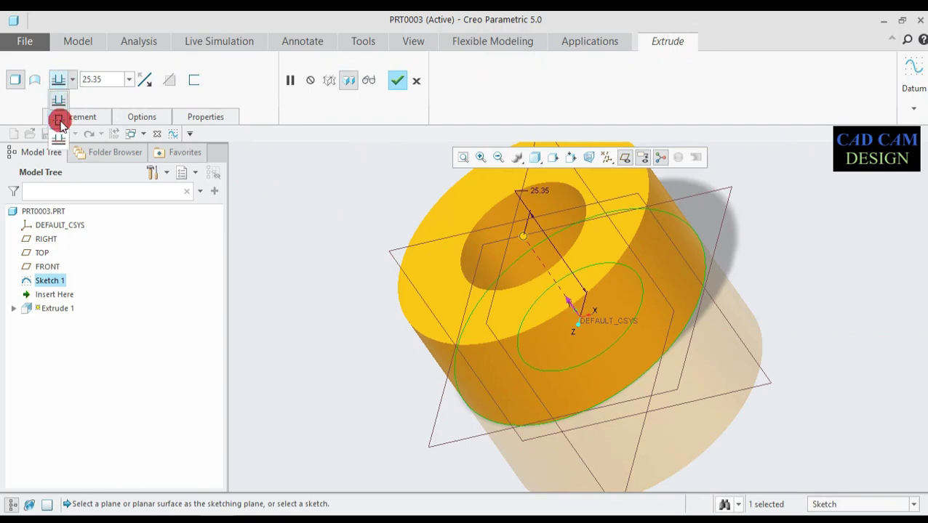
{"action": "left_click", "coordinate": [58, 120]}
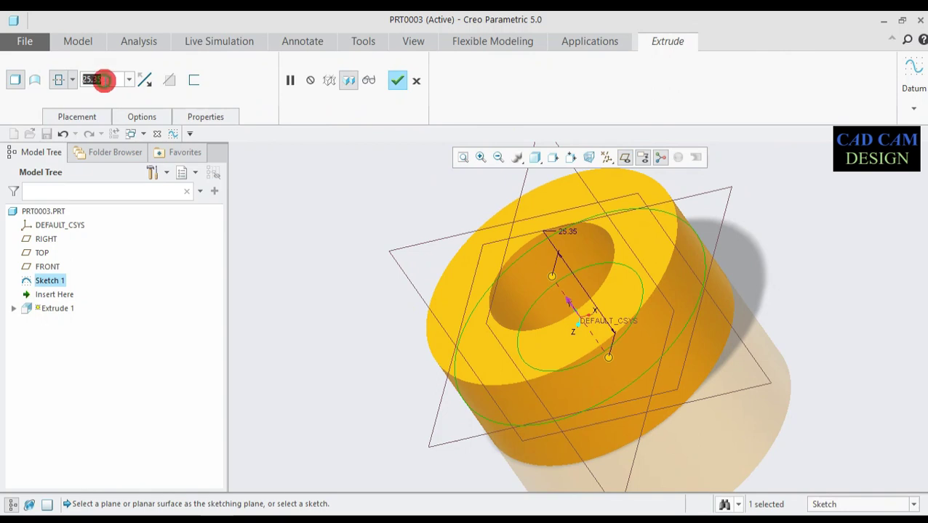
{"action": "type", "text": "3"}
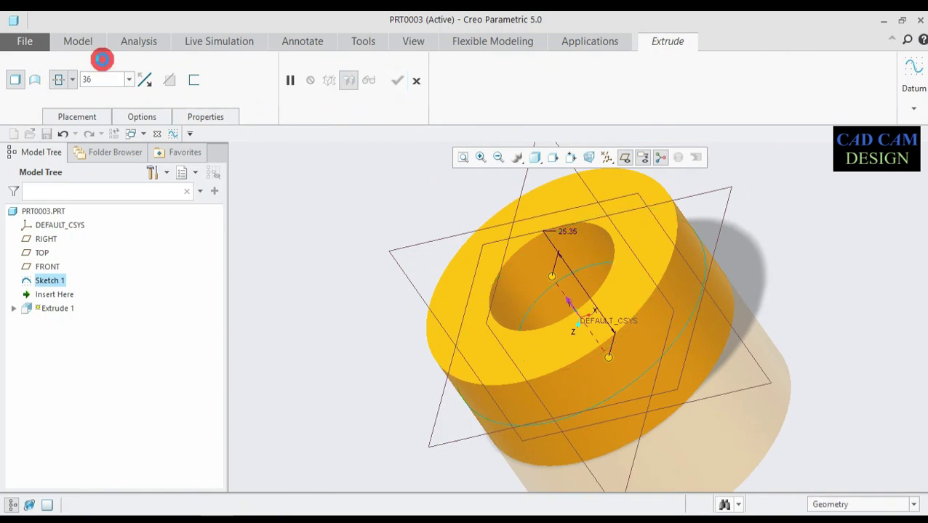
{"action": "type", "text": "6"}
{"action": "key", "text": "Return"}
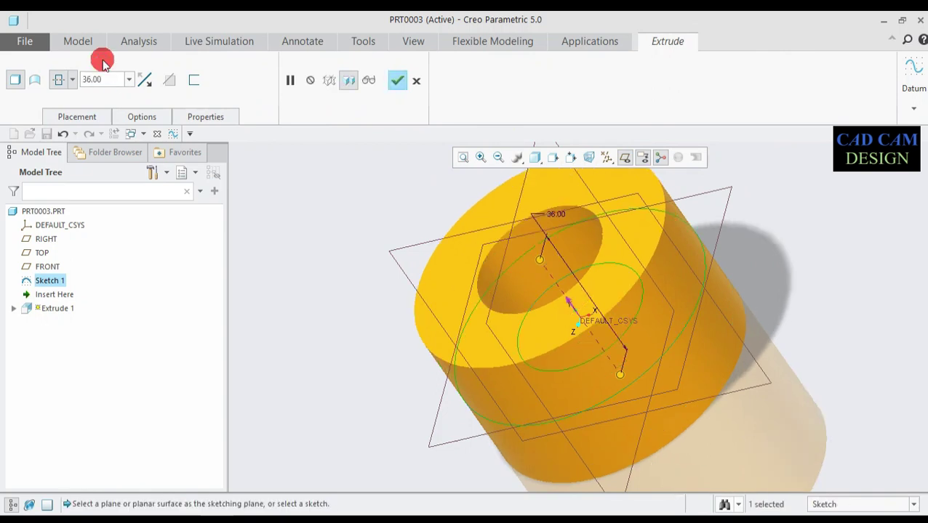
{"action": "left_click", "coordinate": [399, 78]}
Step: Create a datum plane offset 120 mm from the RIGHT plane, on the negative X side of the eye
{"action": "middle_click_drag", "start_coordinate": [503, 253], "coordinate": [514, 279]}
{"action": "scroll", "coordinate": [514, 278], "scroll_direction": "down", "scroll_amount": 3}
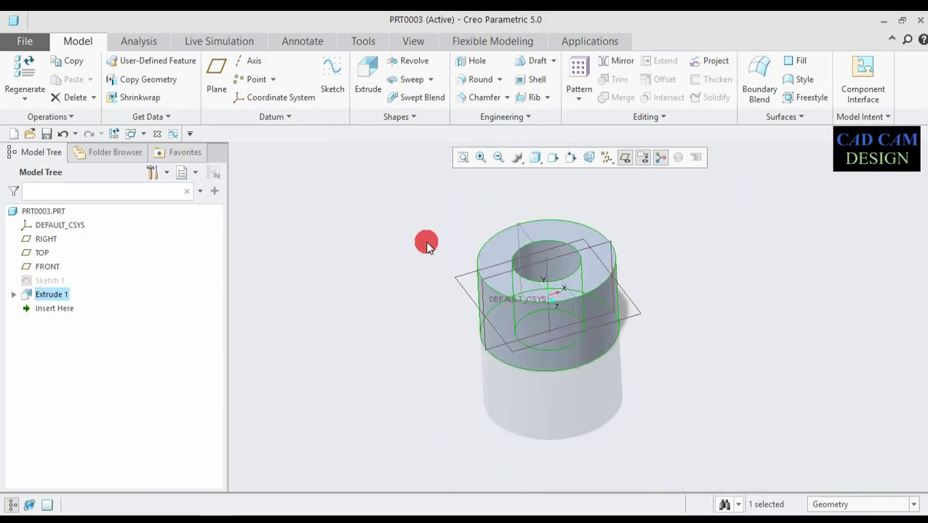
{"action": "left_click", "coordinate": [37, 241]}
{"action": "scroll", "coordinate": [508, 273], "scroll_direction": "up", "scroll_amount": 2}
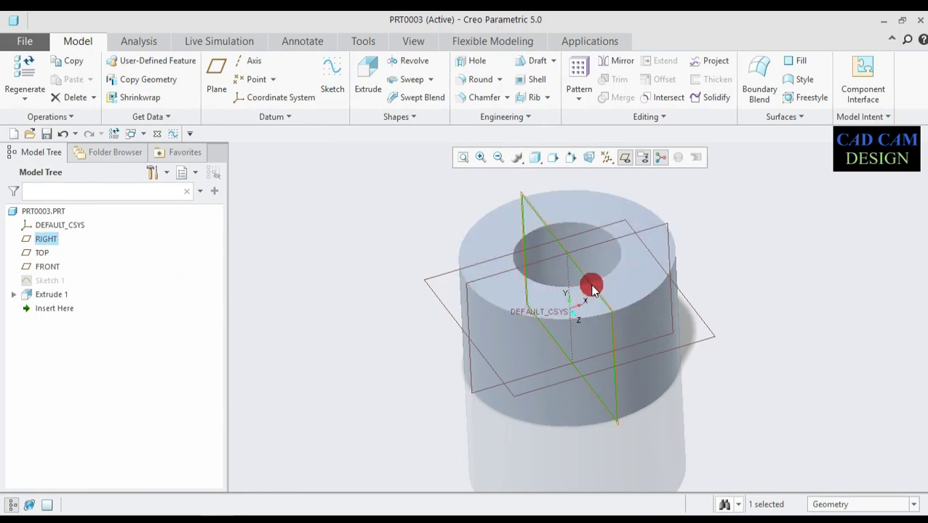
{"action": "left_click", "coordinate": [218, 80]}
{"action": "scroll", "coordinate": [443, 243], "scroll_direction": "down", "scroll_amount": 2}
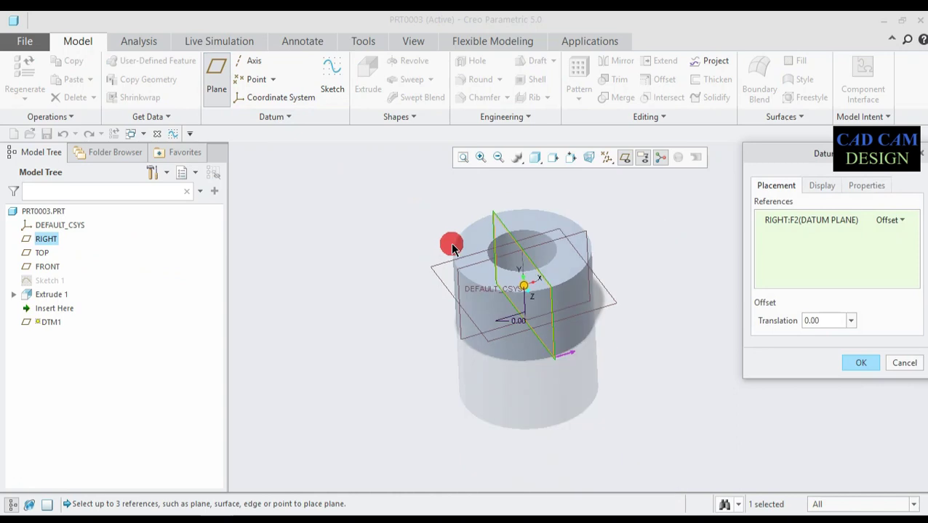
{"action": "left_click_drag", "start_coordinate": [524, 286], "coordinate": [411, 319]}
{"action": "double_click", "coordinate": [821, 321]}
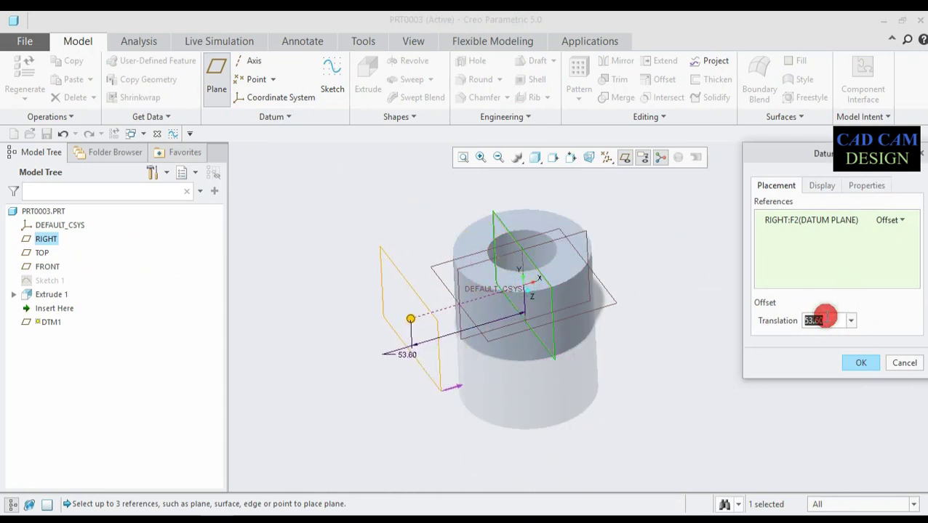
{"action": "type", "text": "120"}
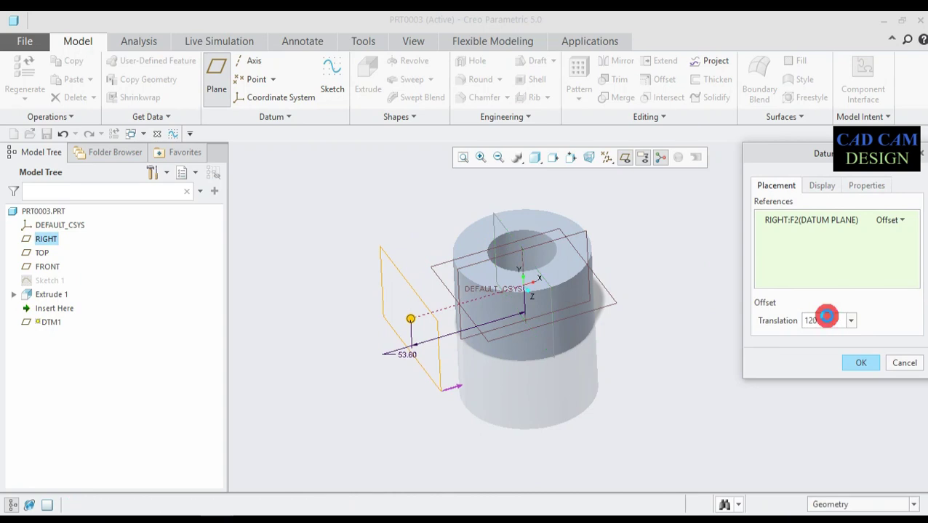
{"action": "key", "text": "Return"}
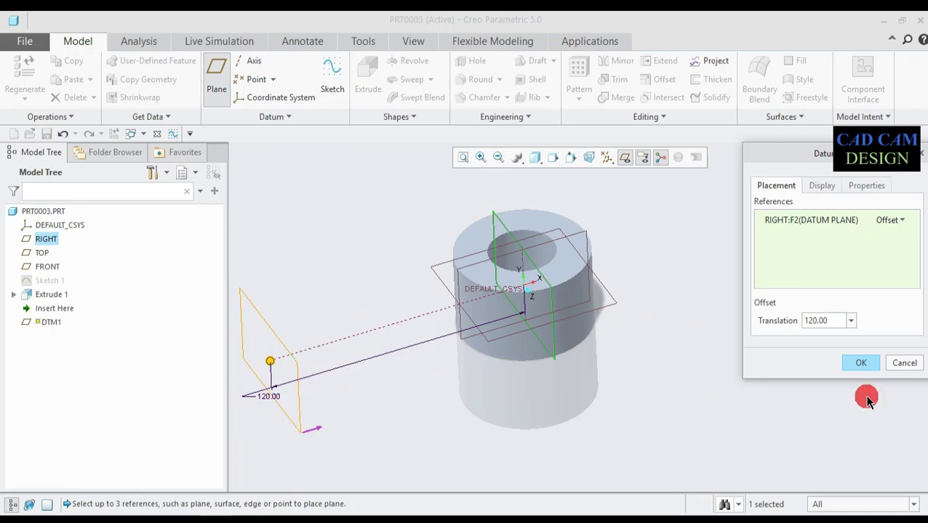
{"action": "left_click", "coordinate": [865, 364]}
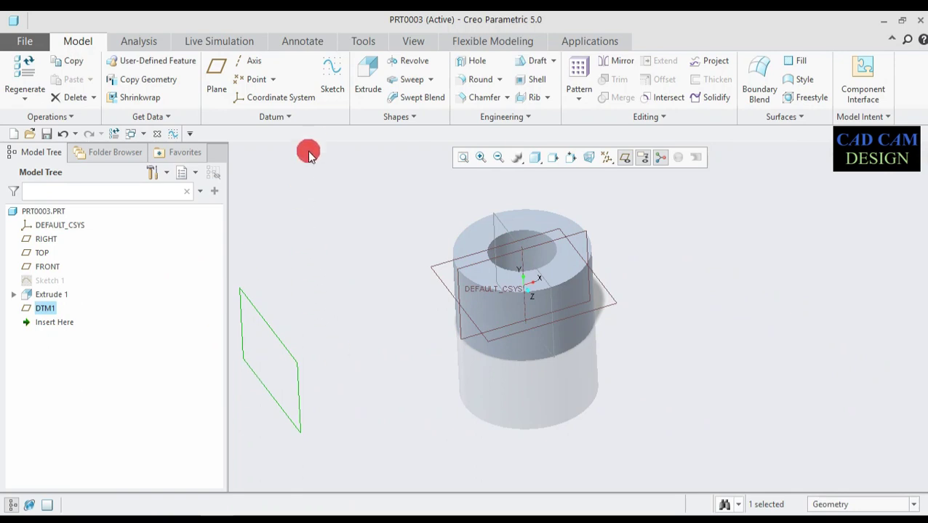
Step: On the new offset plane, sketch a centre rectangle about 14 by 15 mm at the origin, viewing the sketch plane straight on
{"action": "left_click", "coordinate": [331, 72]}
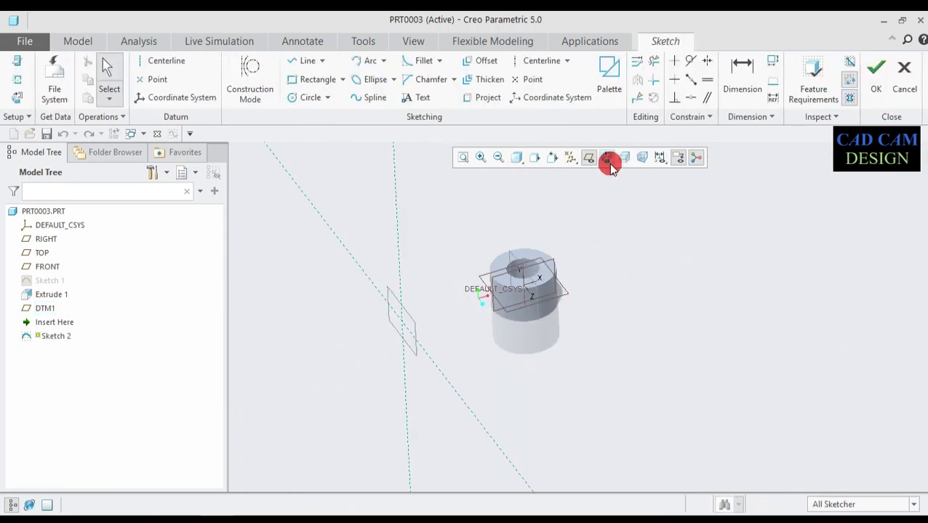
{"action": "left_click", "coordinate": [609, 162]}
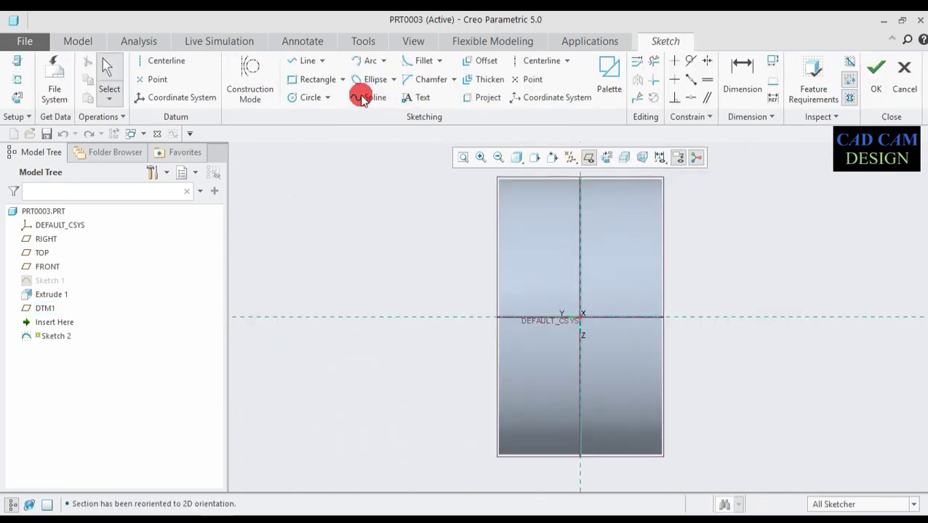
{"action": "left_click", "coordinate": [343, 80]}
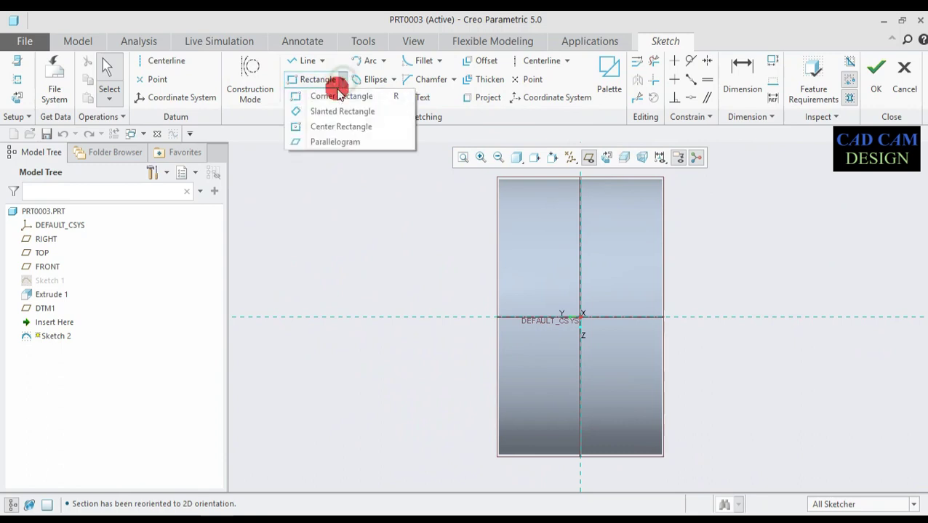
{"action": "left_click", "coordinate": [317, 126]}
{"action": "left_click", "coordinate": [579, 315]}
{"action": "left_click", "coordinate": [613, 349]}
{"action": "middle_click", "coordinate": [562, 338]}
Step: Set the rectangle's height and width both to 36 mm and finish the sketch
{"action": "left_click", "coordinate": [537, 355]}
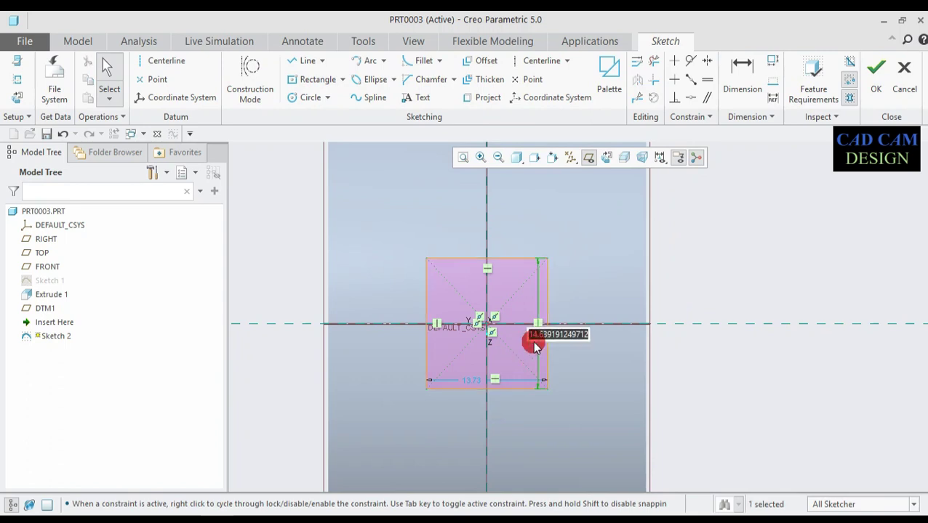
{"action": "type", "text": "36"}
{"action": "key", "text": "Return"}
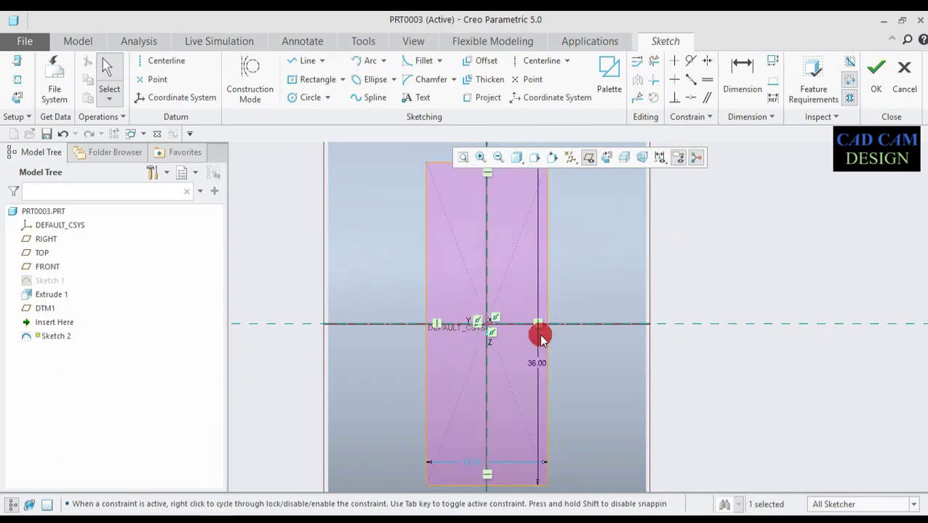
{"action": "scroll", "coordinate": [547, 332], "scroll_direction": "up", "scroll_amount": 3}
{"action": "scroll", "coordinate": [516, 390], "scroll_direction": "down", "scroll_amount": 2}
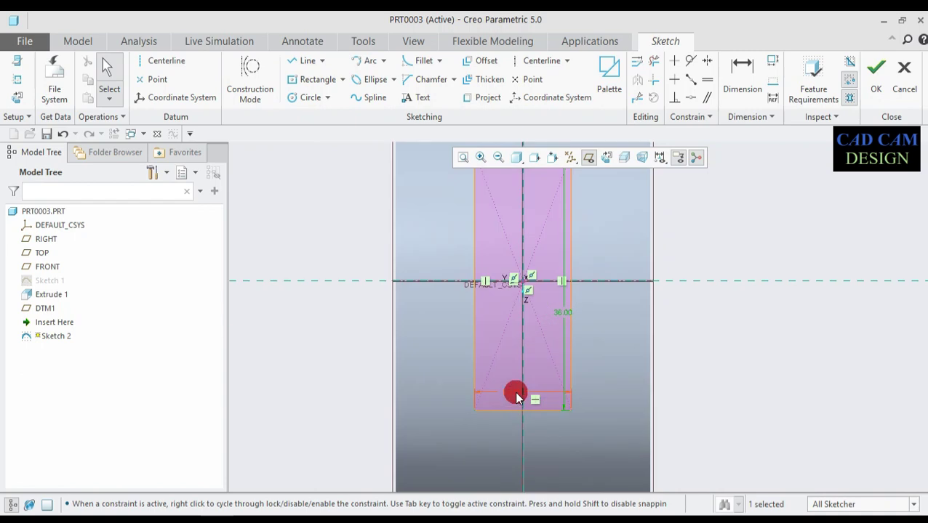
{"action": "double_click", "coordinate": [516, 393]}
{"action": "type", "text": "3"}
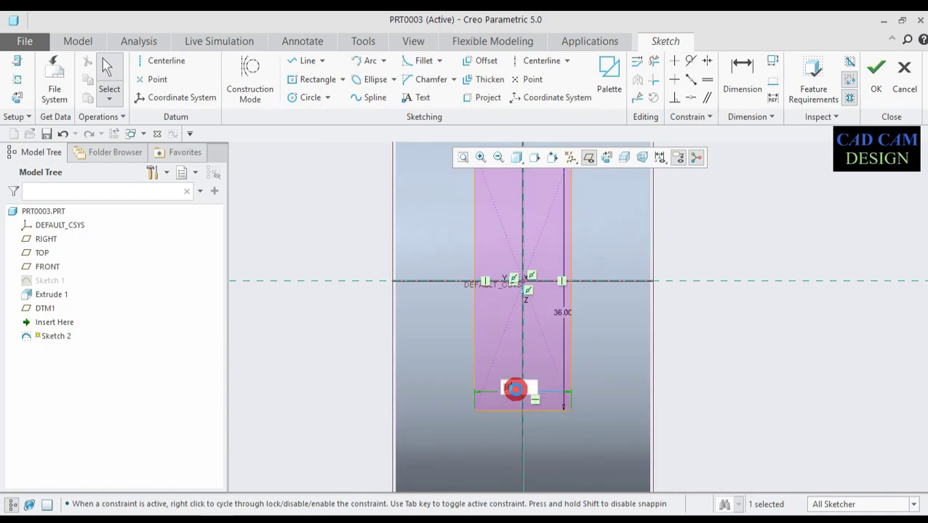
{"action": "type", "text": "6"}
{"action": "key", "text": "Return"}
{"action": "scroll", "coordinate": [518, 393], "scroll_direction": "up", "scroll_amount": 3}
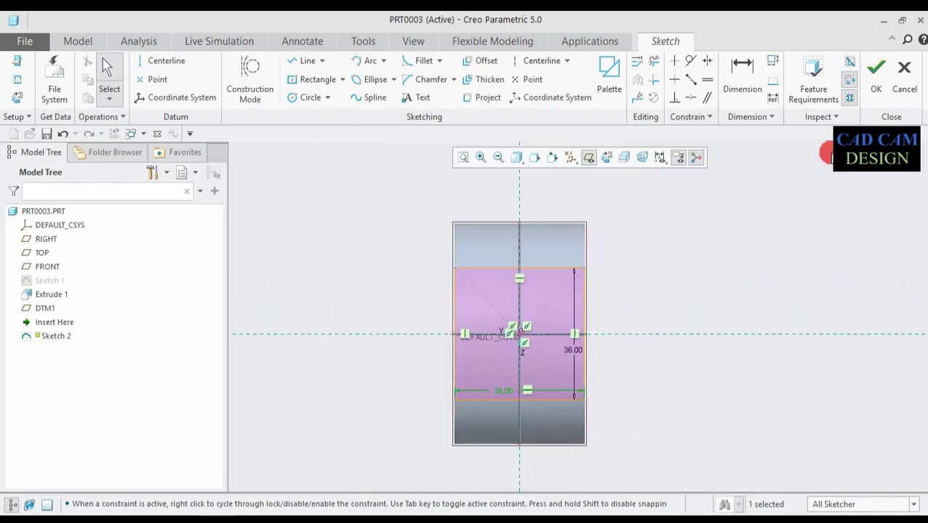
{"action": "left_click", "coordinate": [871, 76]}
Step: Start extruding the square sketch towards the eye to a depth of about 92 mm and inspect where it meets the cylinder
{"action": "mouse_move", "coordinate": [615, 343]}
{"action": "middle_mouse_down"}
{"action": "mouse_move", "coordinate": [635, 343]}
{"action": "mouse_move", "coordinate": [673, 238]}
{"action": "mouse_move", "coordinate": [718, 227]}
{"action": "mouse_move", "coordinate": [703, 326]}
{"action": "mouse_move", "coordinate": [671, 325]}
{"action": "mouse_move", "coordinate": [681, 305]}
{"action": "mouse_move", "coordinate": [663, 306]}
{"action": "middle_mouse_up"}
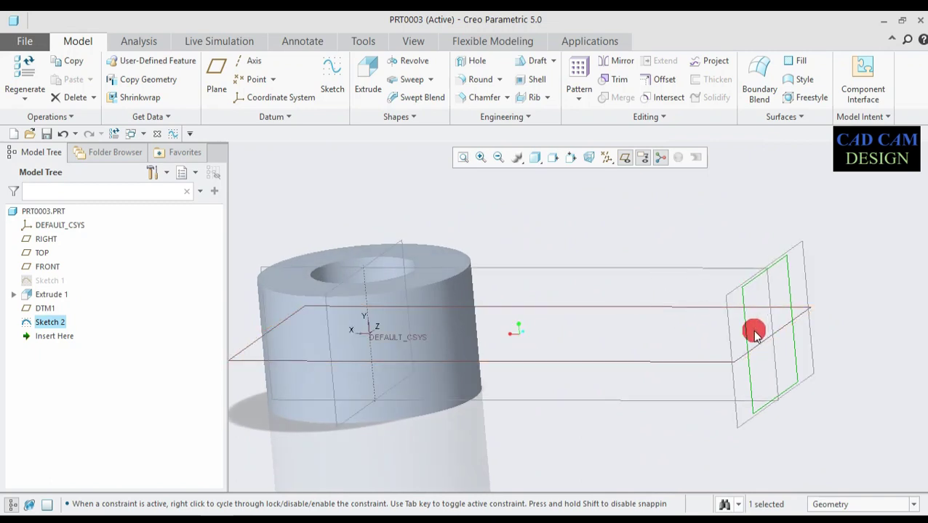
{"action": "left_click", "coordinate": [382, 94]}
{"action": "left_click_drag", "start_coordinate": [632, 337], "coordinate": [461, 333]}
{"action": "scroll", "coordinate": [399, 296], "scroll_direction": "down", "scroll_amount": 2}
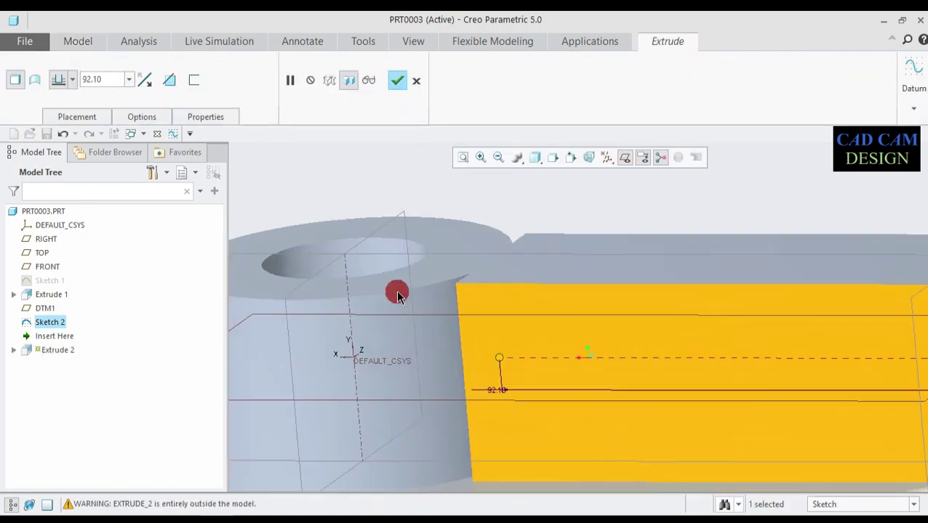
{"action": "middle_click_drag", "start_coordinate": [442, 291], "coordinate": [442, 352]}
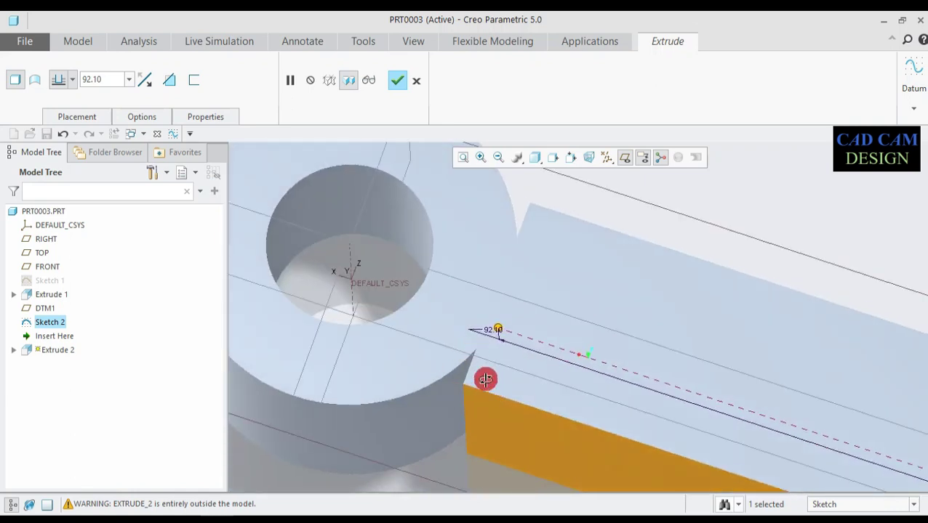
{"action": "middle_click_drag", "start_coordinate": [487, 389], "coordinate": [493, 345]}
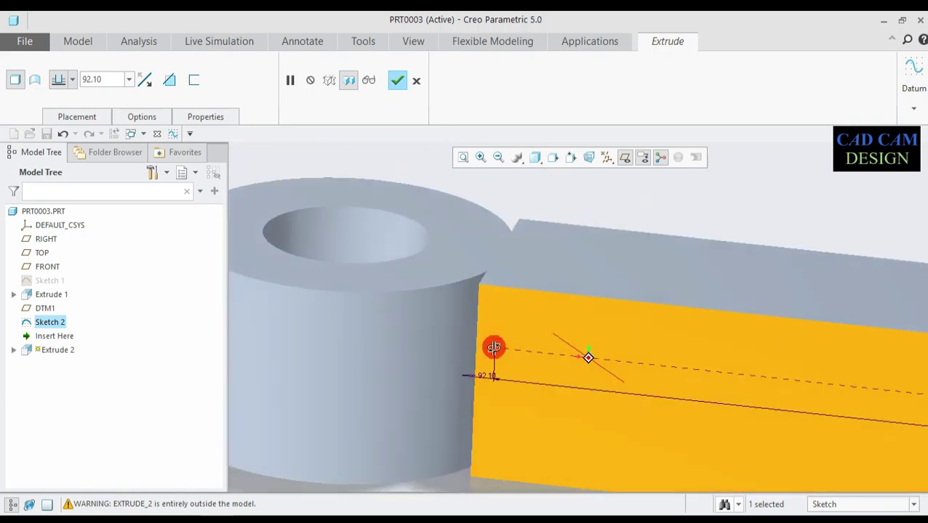
Step: Extrude the square shank up to the next surface so it meets the eye cylinder, and finish the extrusion
{"action": "left_click", "coordinate": [73, 80]}
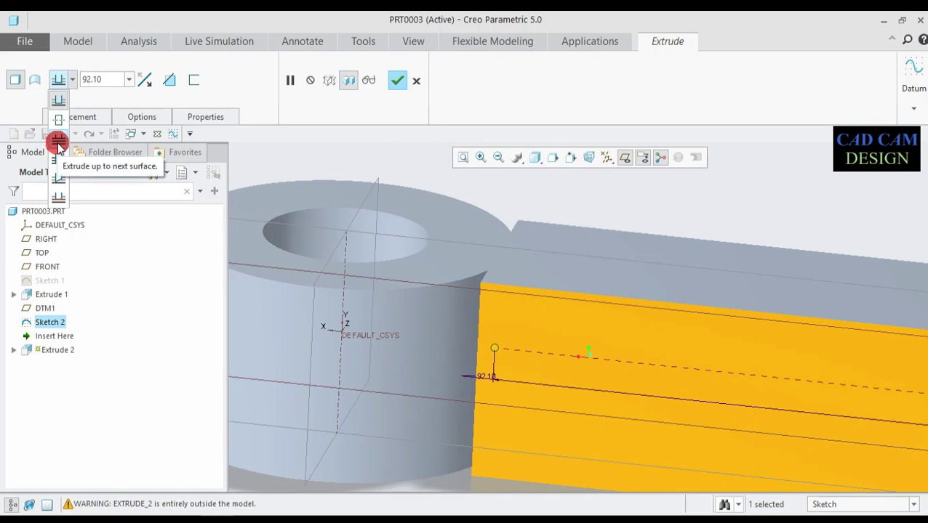
{"action": "left_click", "coordinate": [58, 143]}
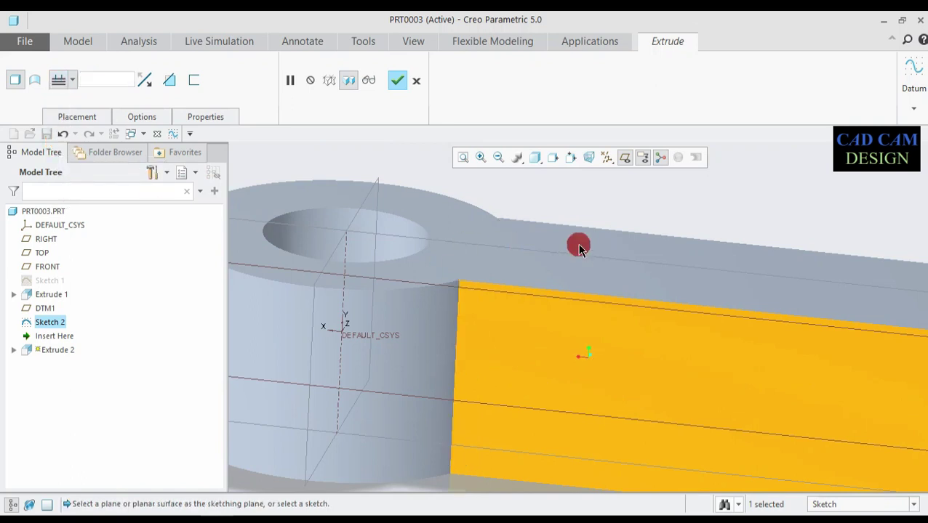
{"action": "scroll", "coordinate": [534, 312], "scroll_direction": "down", "scroll_amount": 3}
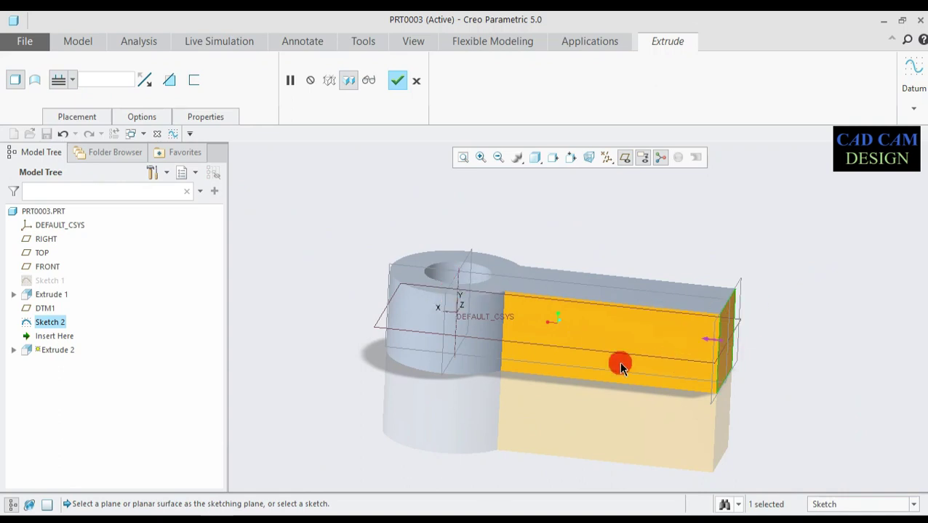
{"action": "scroll", "coordinate": [495, 323], "scroll_direction": "up", "scroll_amount": 2}
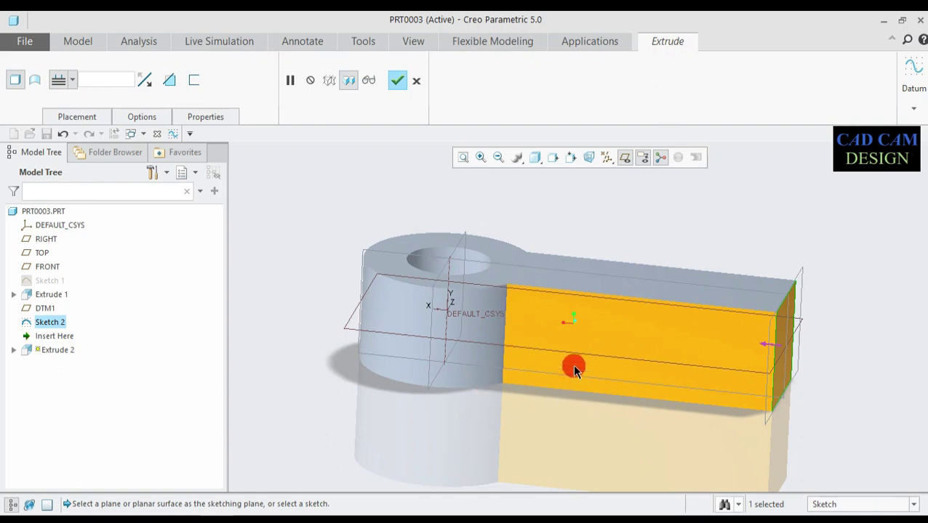
{"action": "middle_click_drag", "start_coordinate": [560, 327], "coordinate": [494, 238]}
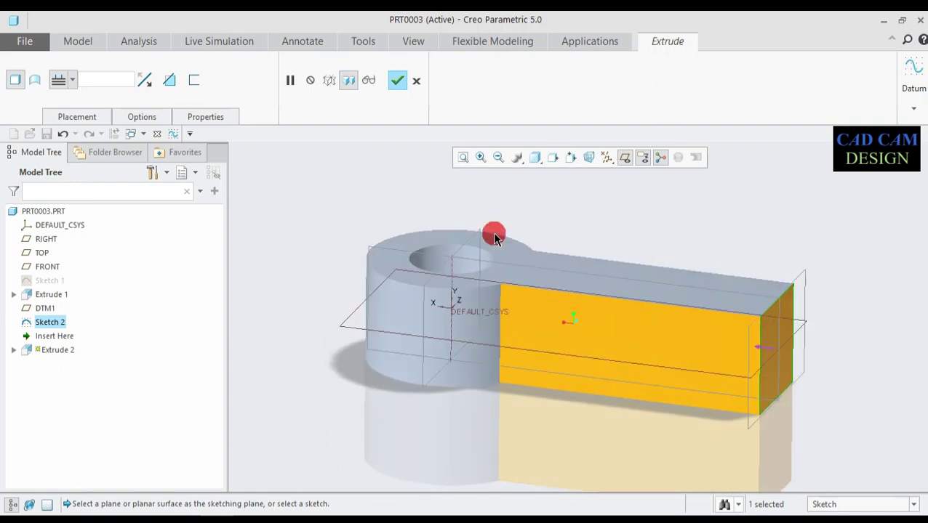
{"action": "left_click", "coordinate": [398, 81]}
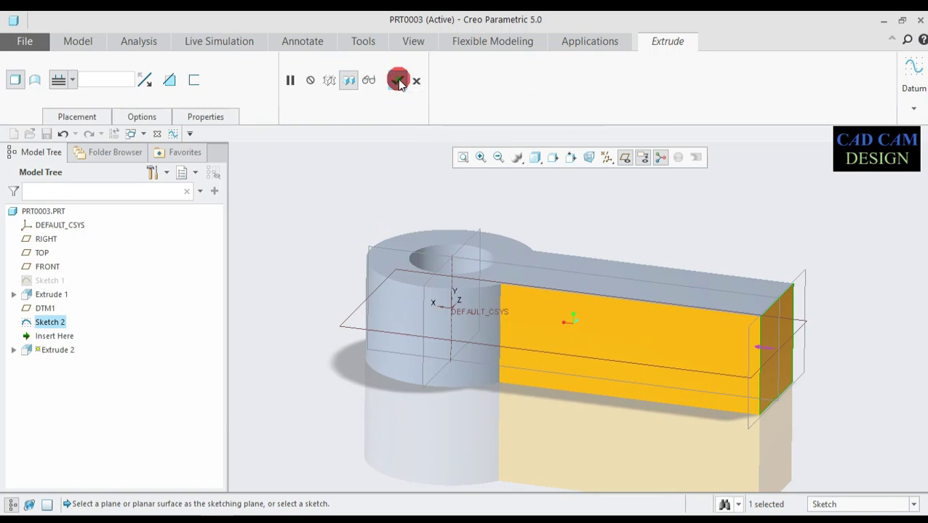
Step: Start a sketch on the long vertical side face of the square shank, viewing the sketch plane straight on
{"action": "middle_click_drag", "start_coordinate": [522, 335], "coordinate": [474, 416]}
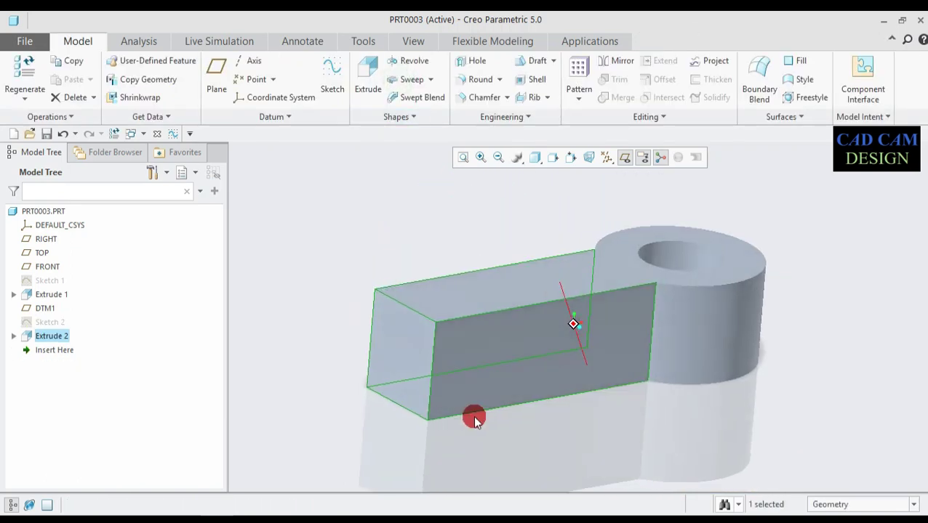
{"action": "left_click", "coordinate": [481, 343]}
{"action": "left_click", "coordinate": [551, 274]}
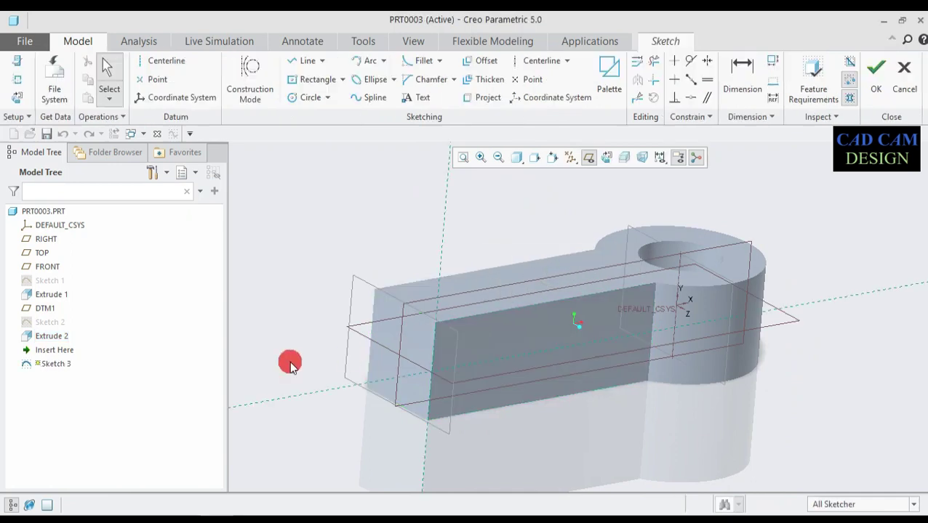
{"action": "left_click", "coordinate": [608, 158]}
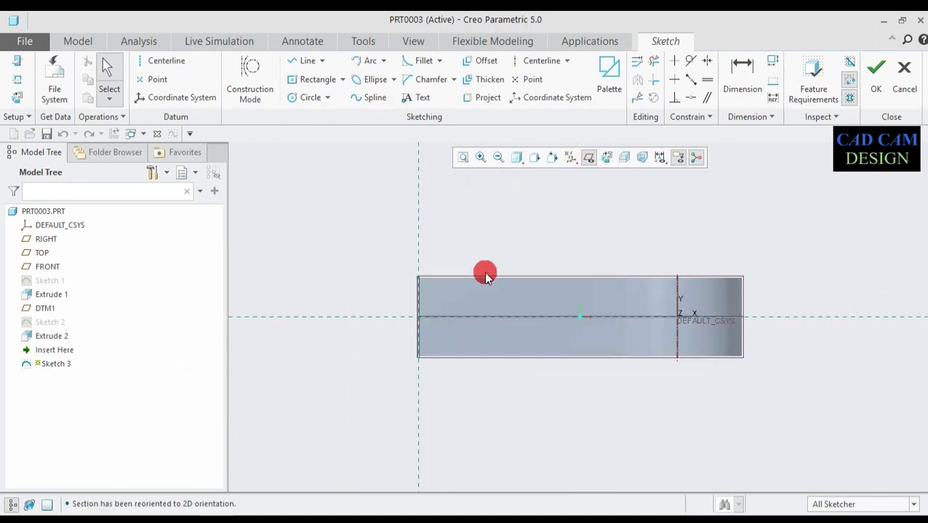
{"action": "scroll", "coordinate": [485, 275], "scroll_direction": "up", "scroll_amount": 4}
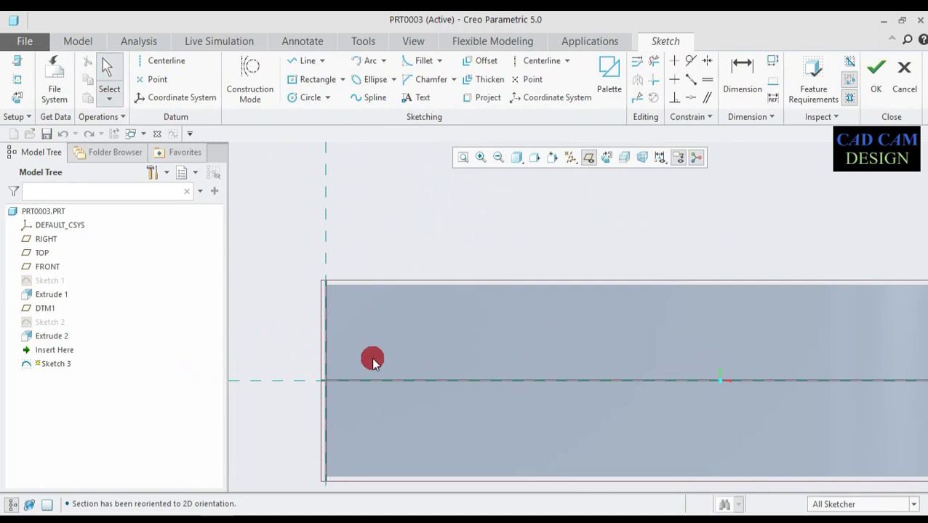
Step: Add the shank's free end edge and its upper edge as sketch references
{"action": "left_click", "coordinate": [18, 79]}
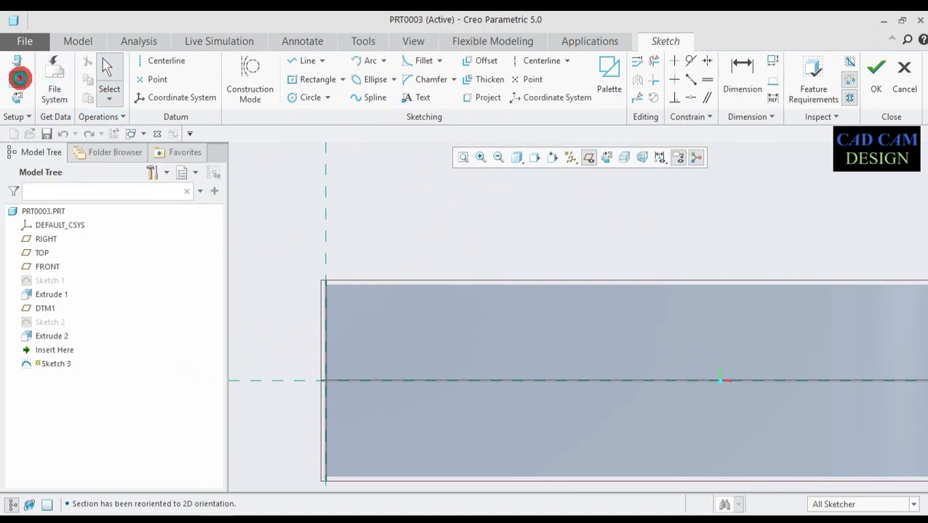
{"action": "left_click", "coordinate": [325, 328]}
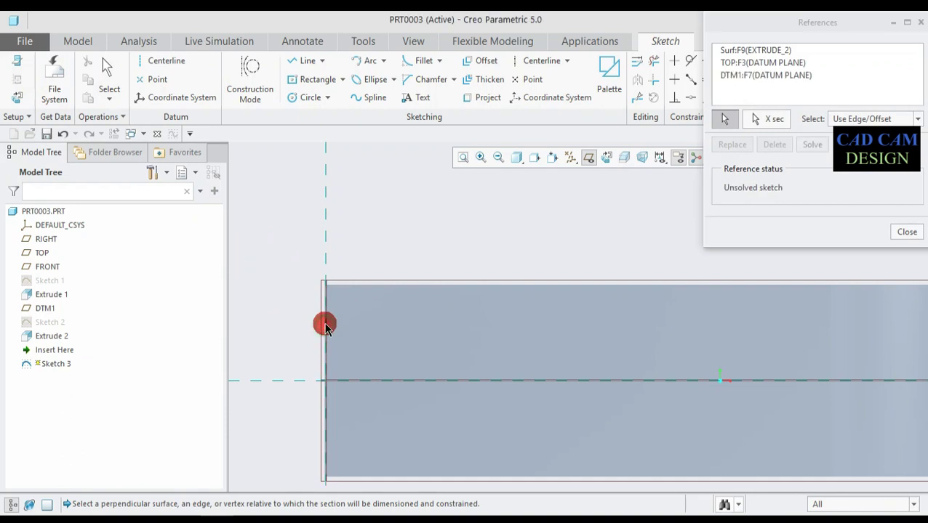
{"action": "left_click", "coordinate": [367, 285]}
{"action": "left_click", "coordinate": [909, 232]}
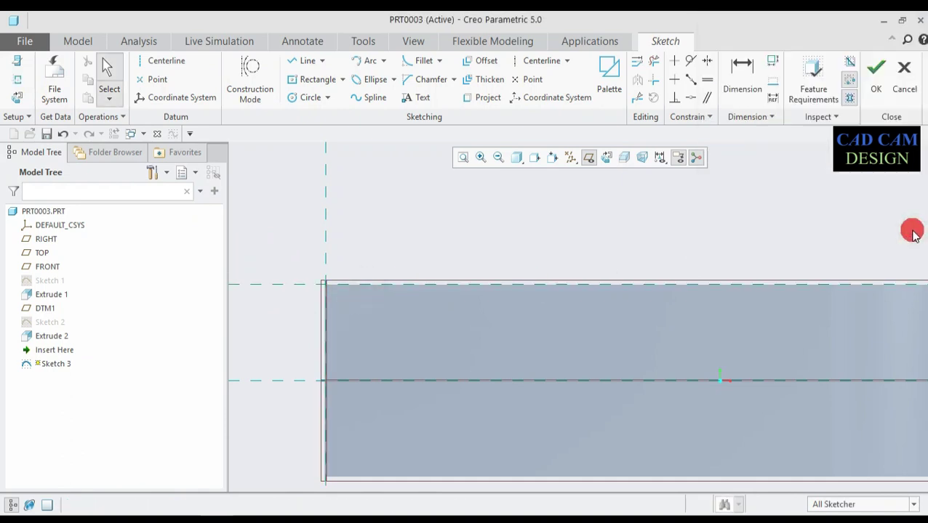
Step: Draw a line rectangle about 44.7 by 3.9 mm along the shank's upper edge, starting at its free-end corner
{"action": "left_click", "coordinate": [300, 64]}
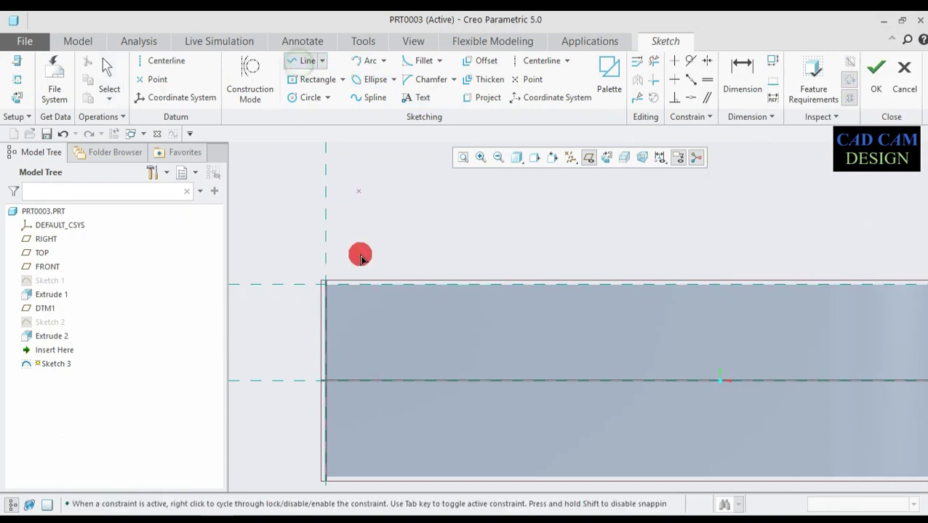
{"action": "left_click", "coordinate": [332, 283]}
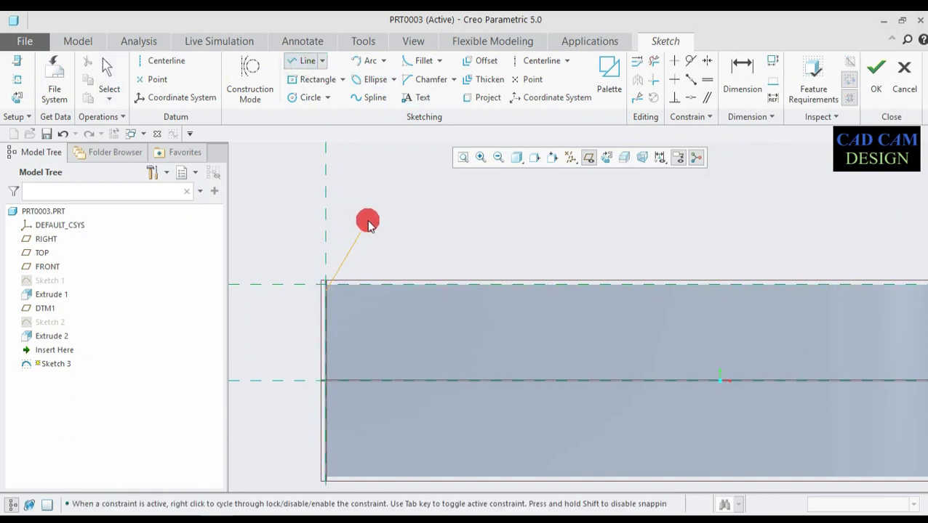
{"action": "scroll", "coordinate": [331, 283], "scroll_direction": "down", "scroll_amount": 2}
{"action": "left_click", "coordinate": [322, 317]}
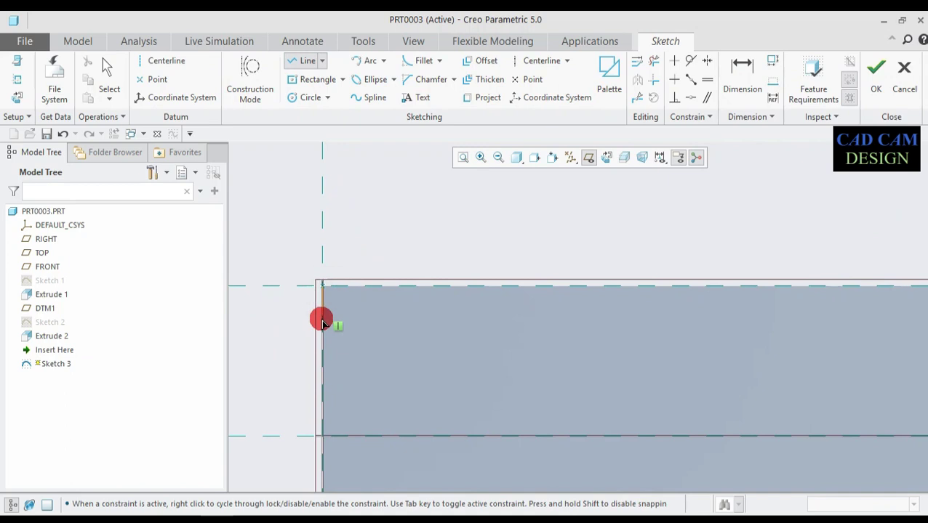
{"action": "left_click", "coordinate": [689, 312]}
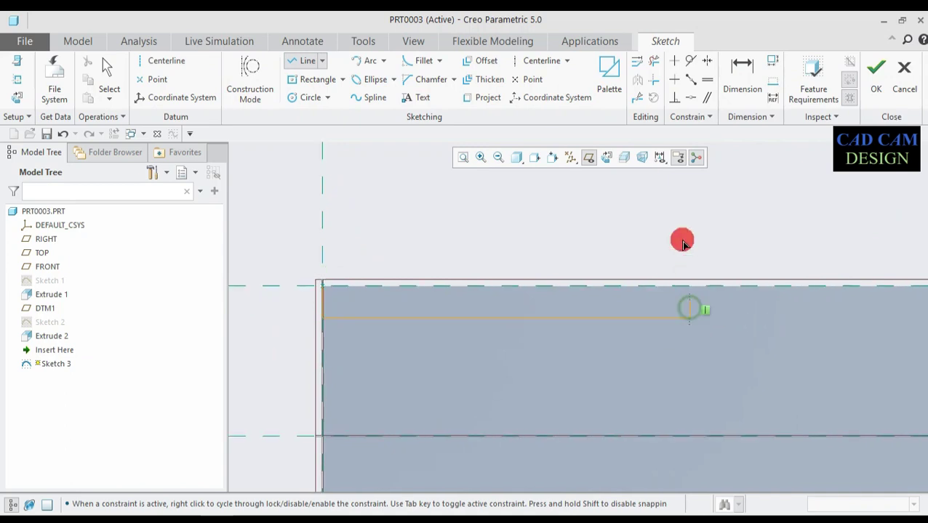
{"action": "left_click", "coordinate": [689, 287]}
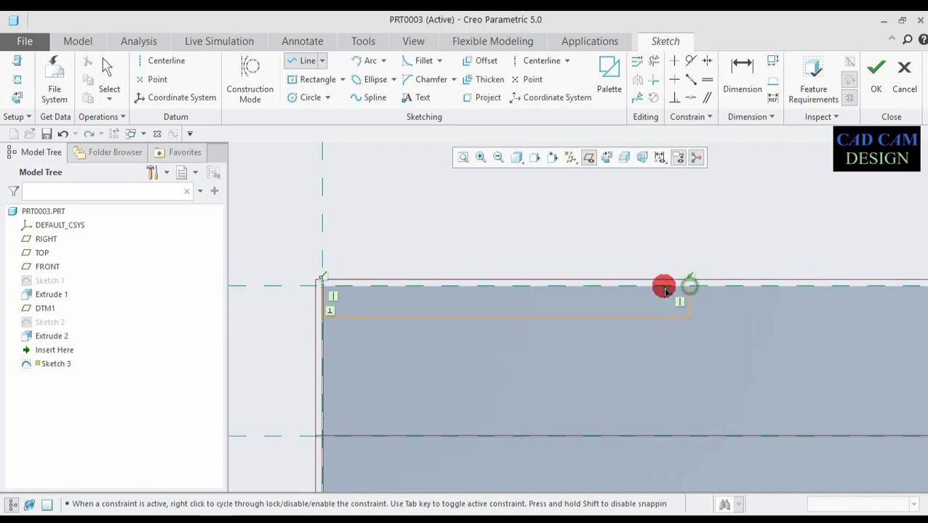
{"action": "left_click", "coordinate": [320, 287]}
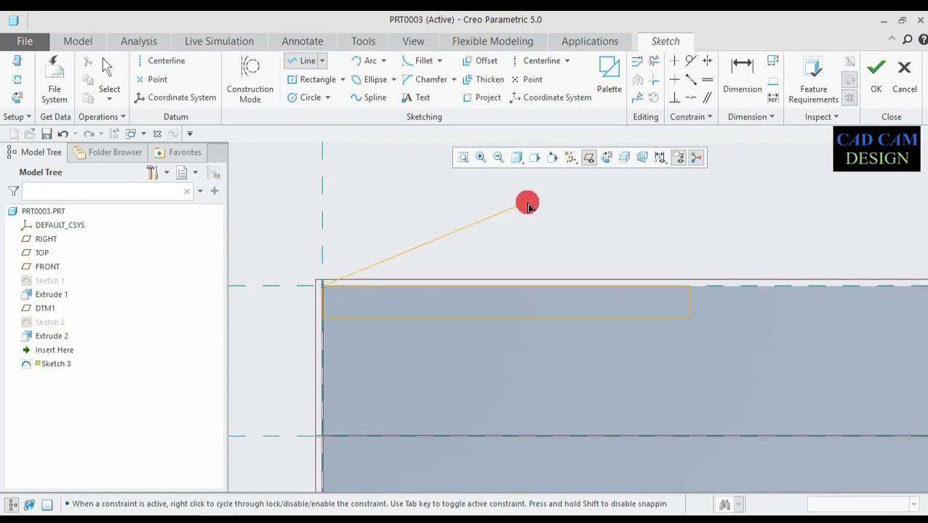
{"action": "middle_click_drag", "start_coordinate": [526, 204], "coordinate": [498, 194]}
{"action": "middle_click", "coordinate": [403, 195]}
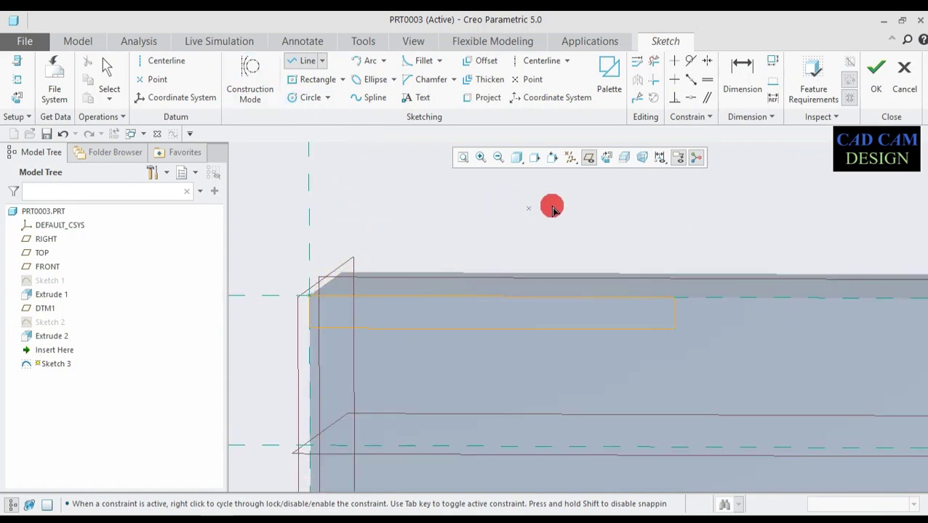
{"action": "left_click", "coordinate": [606, 156]}
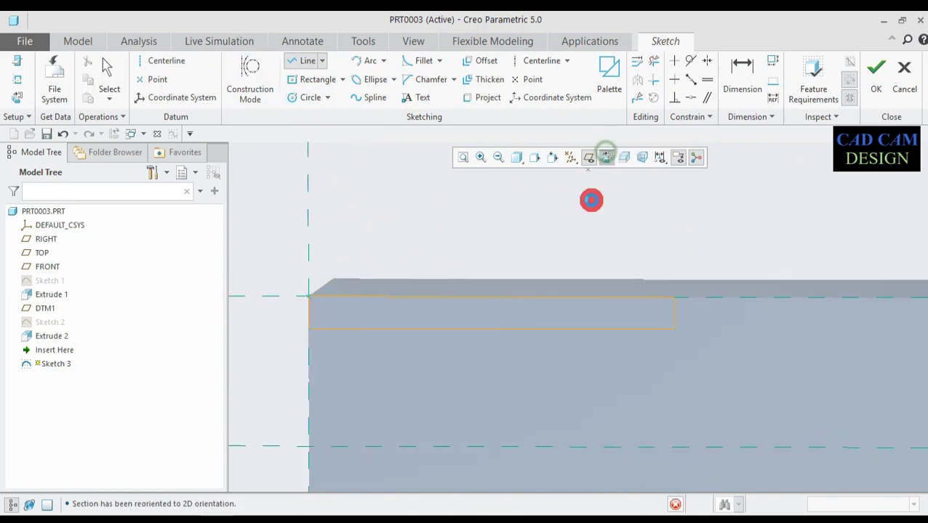
Step: Draw a circle of about 3.9 mm radius centred on the rectangle's upper corner nearer the eye, passing through the corner below
{"action": "left_click", "coordinate": [311, 98]}
{"action": "scroll", "coordinate": [691, 315], "scroll_direction": "up", "scroll_amount": 3}
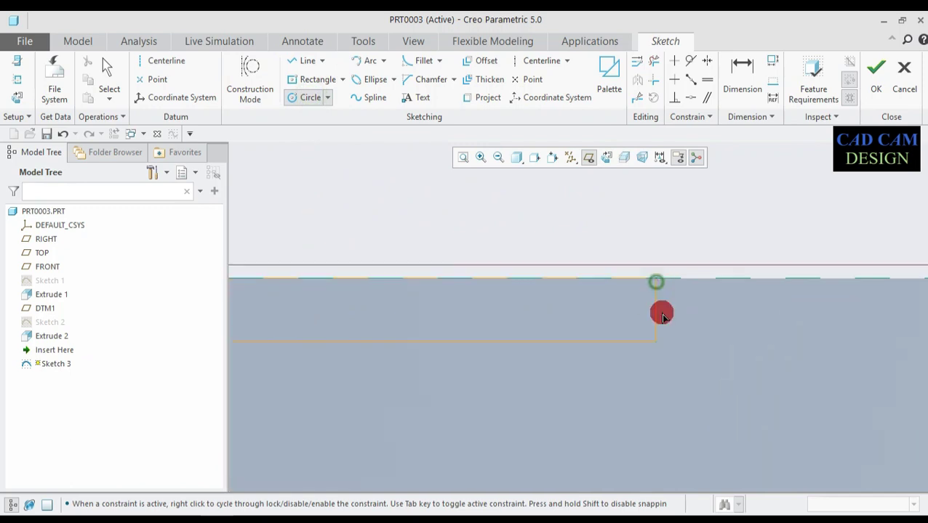
{"action": "left_click", "coordinate": [655, 343]}
{"action": "middle_click", "coordinate": [538, 220]}
{"action": "scroll", "coordinate": [531, 221], "scroll_direction": "down", "scroll_amount": 2}
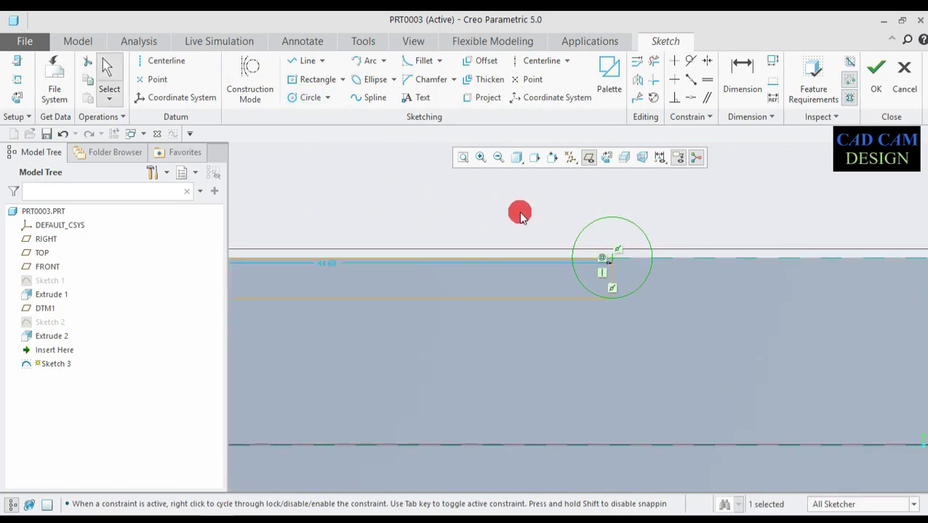
Step: Trim the circle to the outer quarter arc and remove the rectangle's upper edge and its short side nearer the eye
{"action": "left_click", "coordinate": [655, 63]}
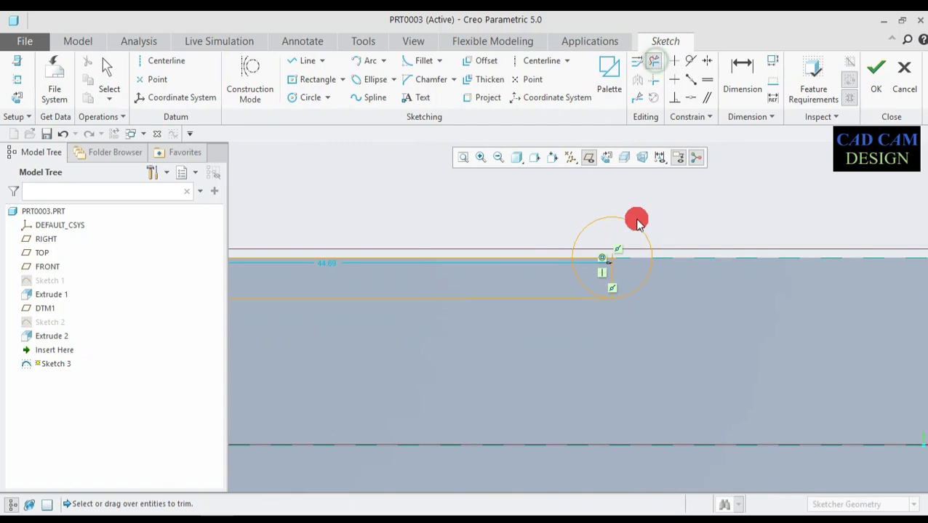
{"action": "left_click_drag", "start_coordinate": [659, 230], "coordinate": [579, 237]}
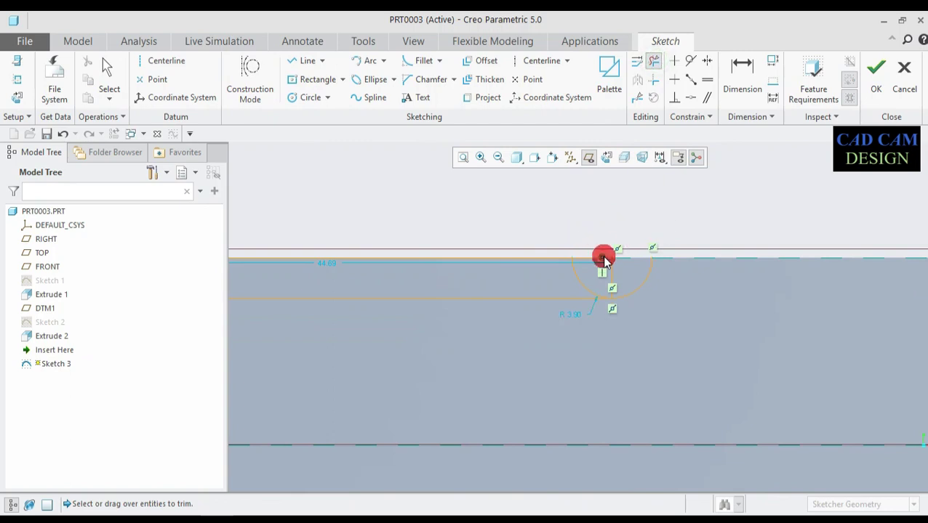
{"action": "scroll", "coordinate": [604, 261], "scroll_direction": "up", "scroll_amount": 3}
{"action": "left_click", "coordinate": [597, 261]}
{"action": "left_click", "coordinate": [616, 281]}
{"action": "scroll", "coordinate": [586, 281], "scroll_direction": "down", "scroll_amount": 3}
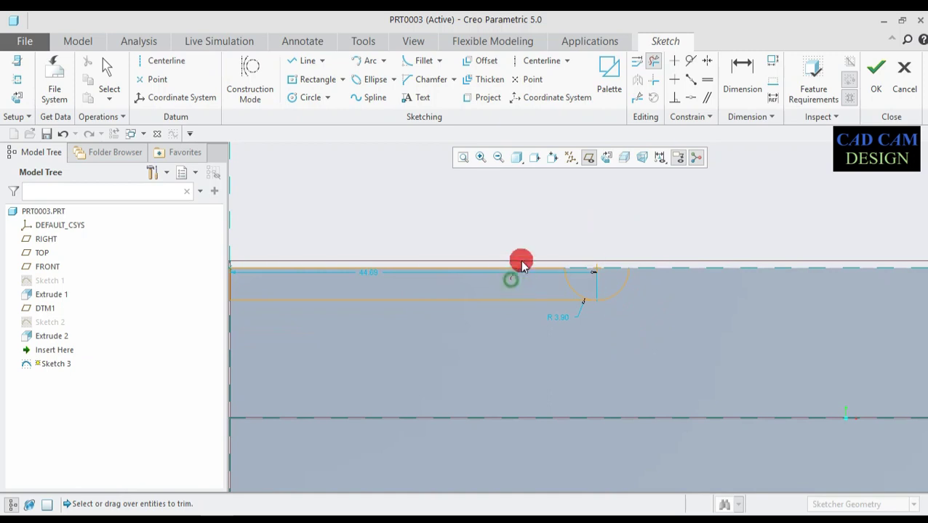
{"action": "scroll", "coordinate": [563, 271], "scroll_direction": "down", "scroll_amount": 2}
{"action": "scroll", "coordinate": [345, 285], "scroll_direction": "up", "scroll_amount": 1}
Step: Close the profile with a line along the shank's upper edge from the free-end corner to the arc's end, and finish the sketch
{"action": "left_click", "coordinate": [305, 62]}
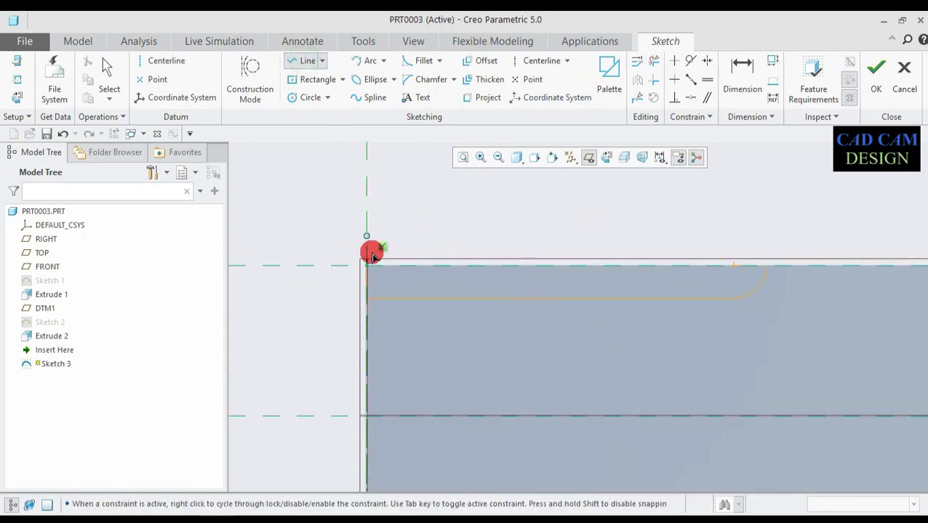
{"action": "left_click", "coordinate": [367, 267]}
{"action": "left_click", "coordinate": [766, 267]}
{"action": "middle_click", "coordinate": [763, 261]}
{"action": "left_click", "coordinate": [877, 102]}
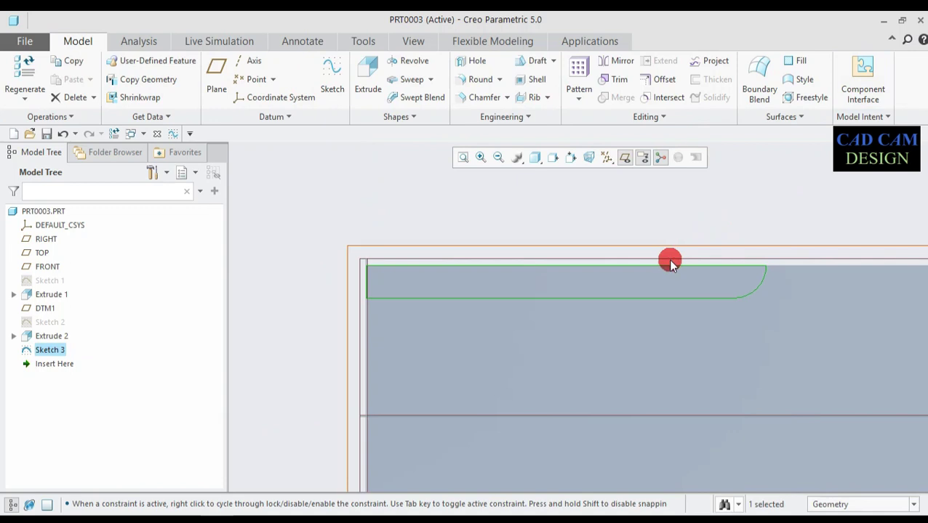
Step: Reopen the side-face sketch, set the straight length to 45 mm and the arc radius to 5 mm, and finish it
{"action": "right_click", "coordinate": [51, 352]}
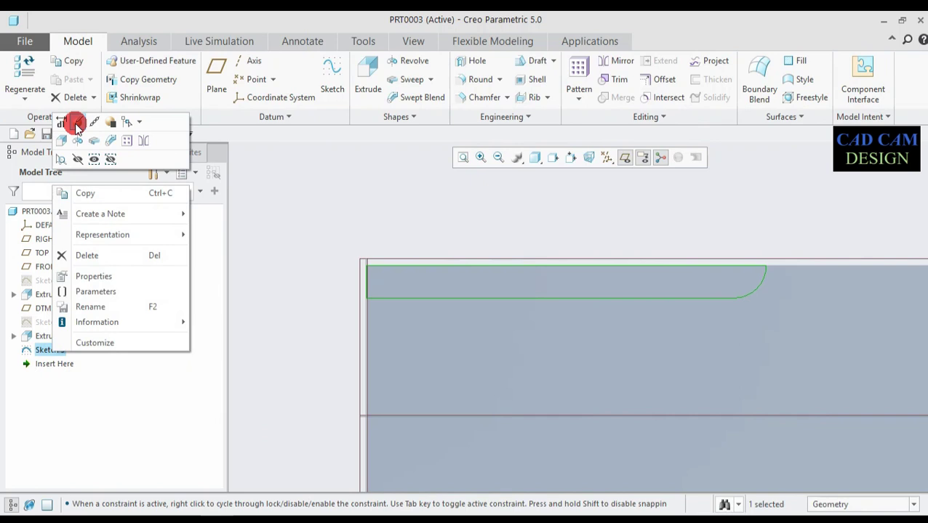
{"action": "left_click", "coordinate": [77, 125]}
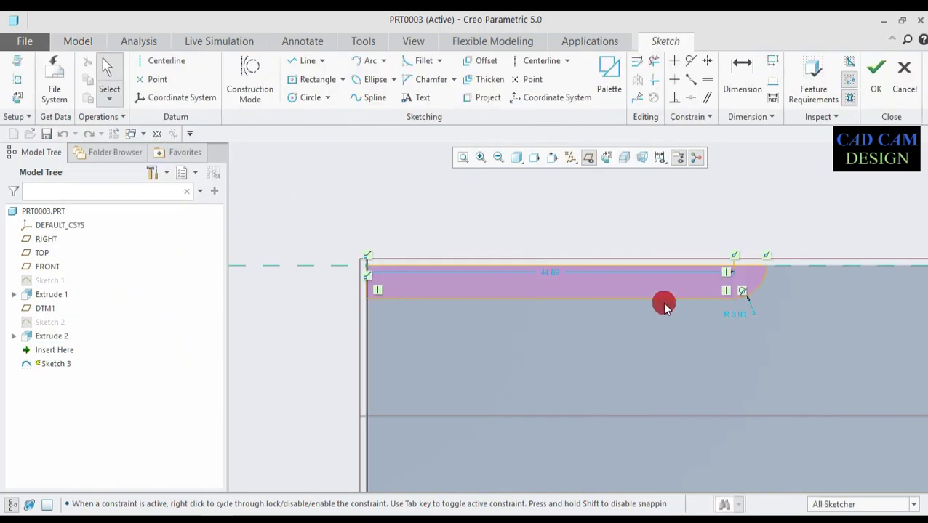
{"action": "double_click", "coordinate": [515, 269]}
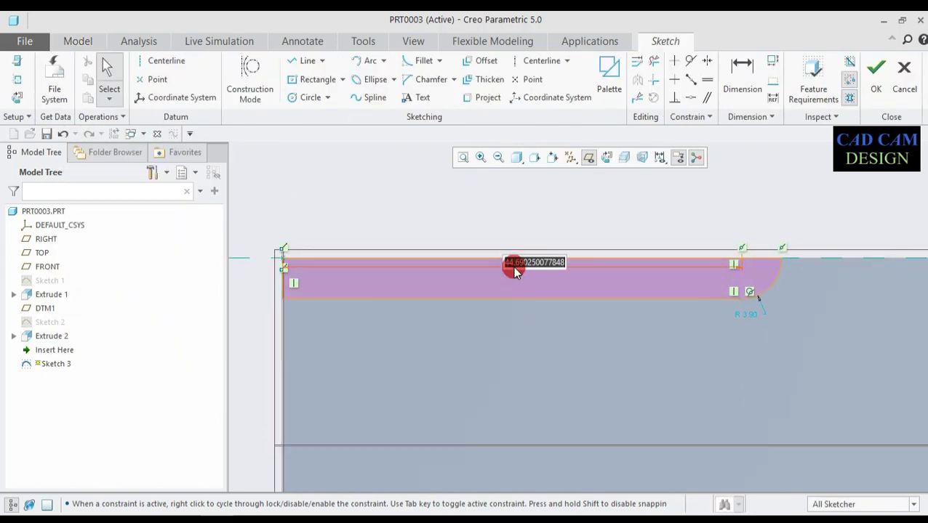
{"action": "type", "text": "45"}
{"action": "key", "text": "Return"}
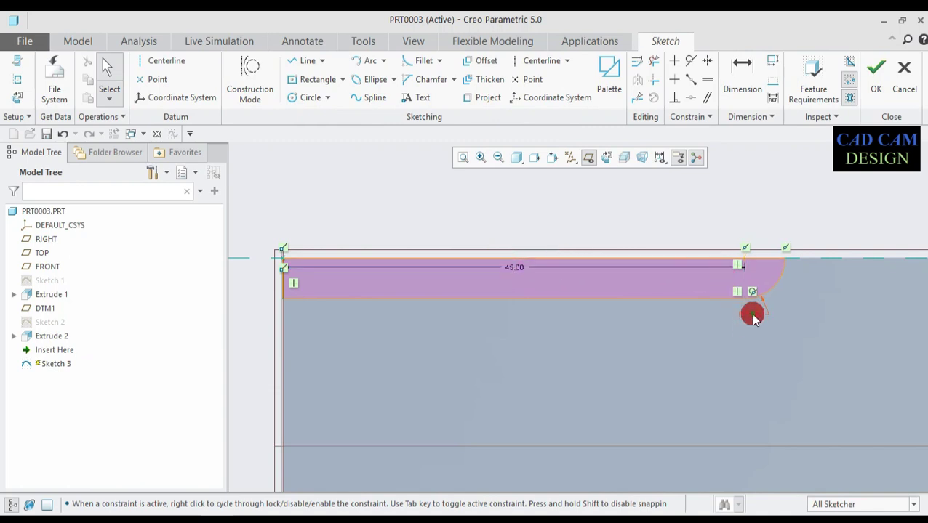
{"action": "double_click", "coordinate": [753, 318]}
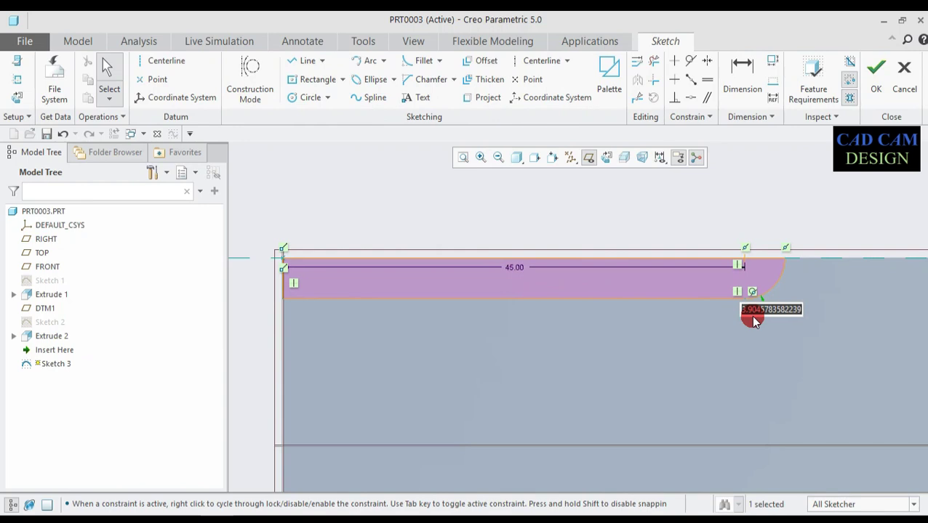
{"action": "type", "text": "8"}
{"action": "key", "text": "Return"}
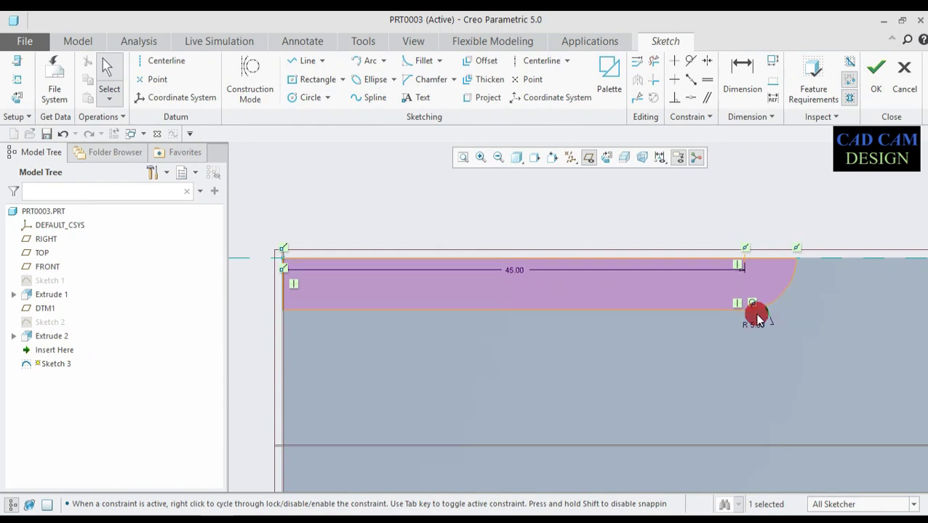
{"action": "left_click", "coordinate": [876, 73]}
{"action": "scroll", "coordinate": [742, 263], "scroll_direction": "up", "scroll_amount": 3}
{"action": "mouse_move", "coordinate": [682, 322]}
{"action": "middle_mouse_down"}
{"action": "mouse_move", "coordinate": [660, 335]}
{"action": "mouse_move", "coordinate": [813, 343]}
{"action": "mouse_move", "coordinate": [715, 327]}
{"action": "middle_mouse_up"}
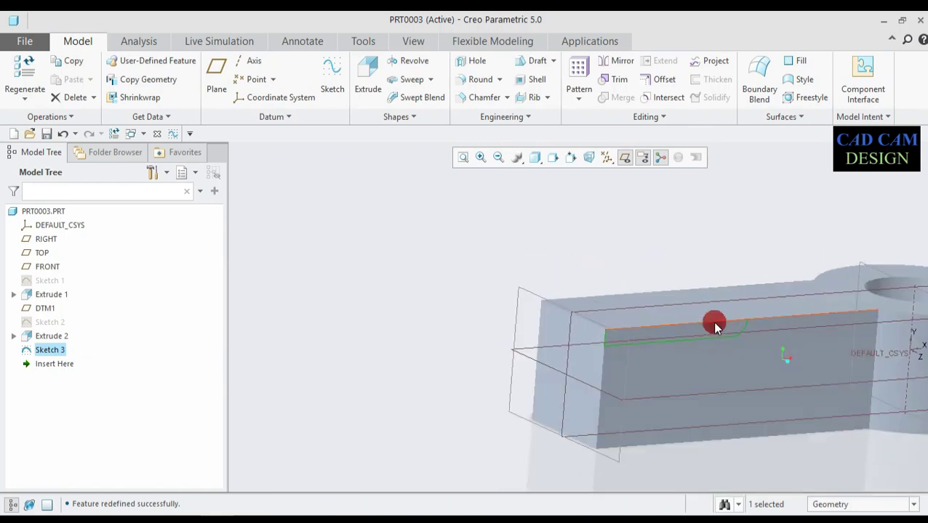
Step: Revolve the corner profile 360° about its straight edge along the shank's upper edge, removing material
{"action": "left_click", "coordinate": [412, 62]}
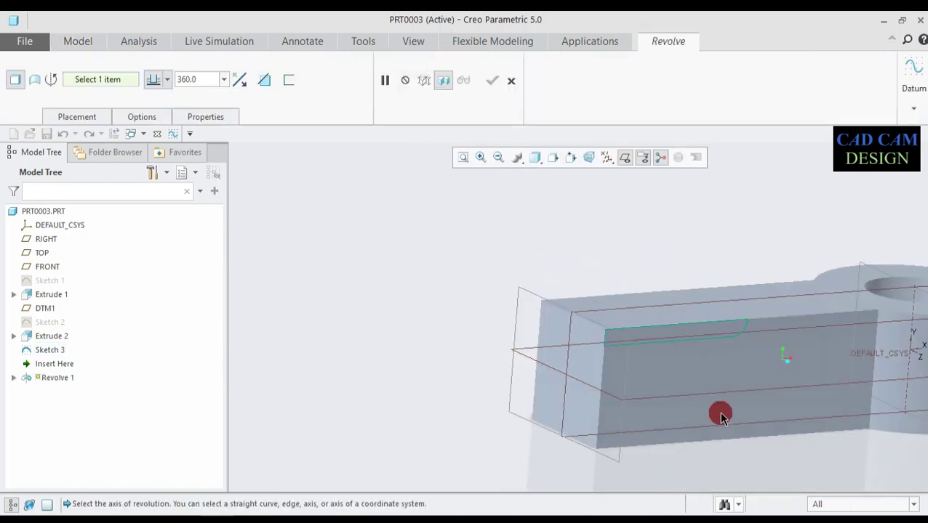
{"action": "scroll", "coordinate": [712, 357], "scroll_direction": "down", "scroll_amount": 3}
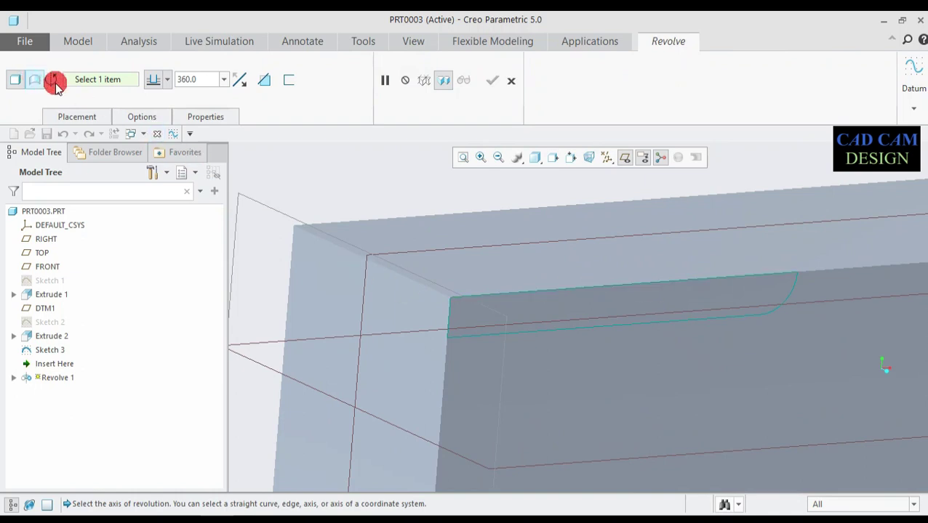
{"action": "left_click", "coordinate": [603, 333]}
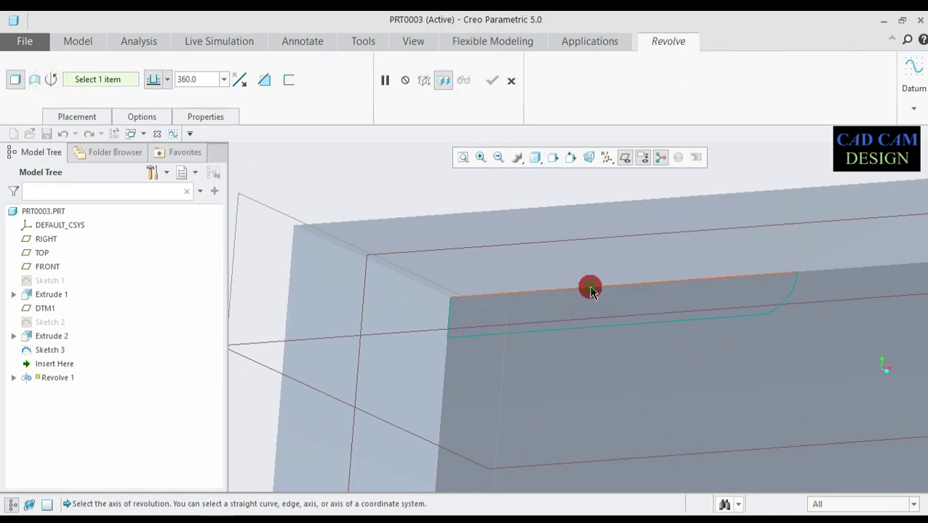
{"action": "left_click", "coordinate": [590, 289]}
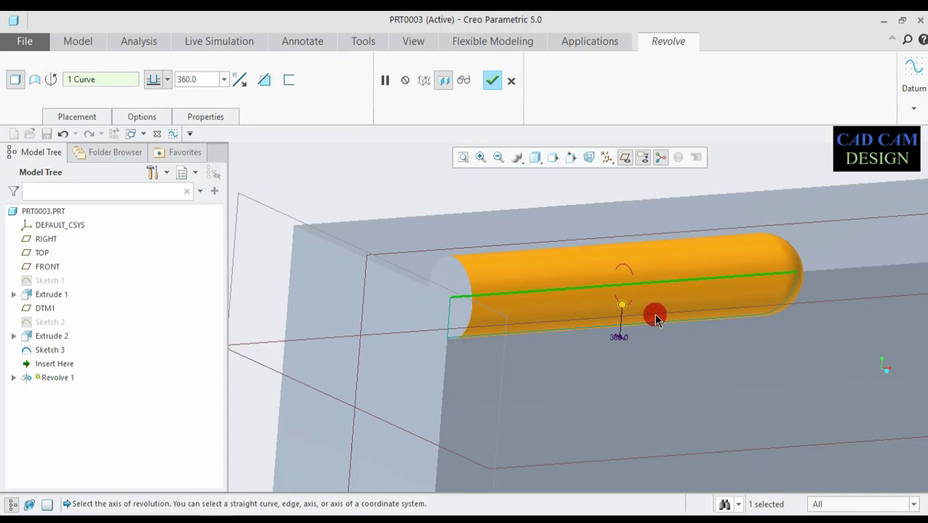
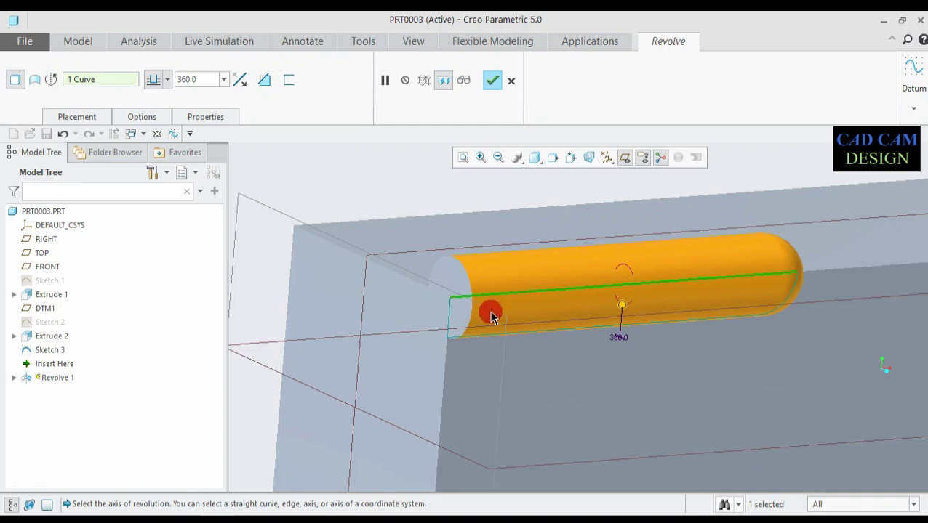
{"action": "left_click", "coordinate": [259, 80]}
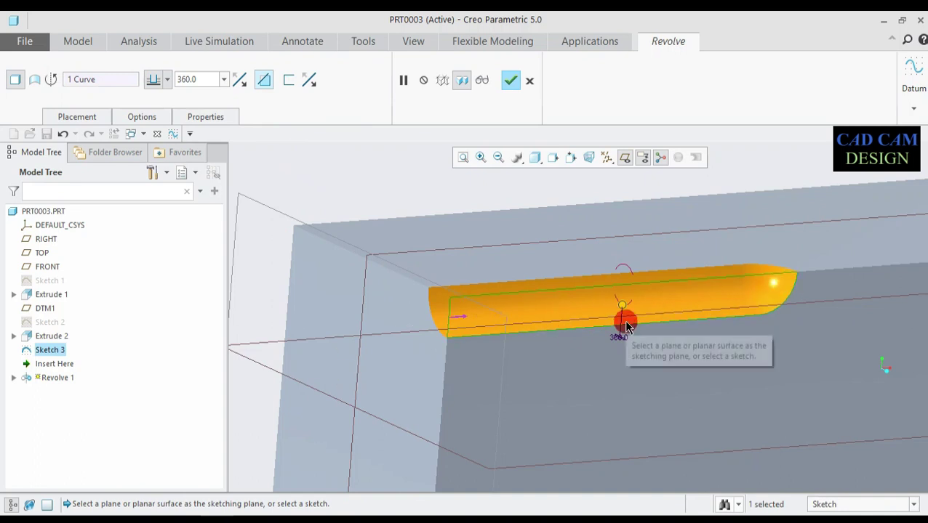
{"action": "left_click", "coordinate": [782, 521]}
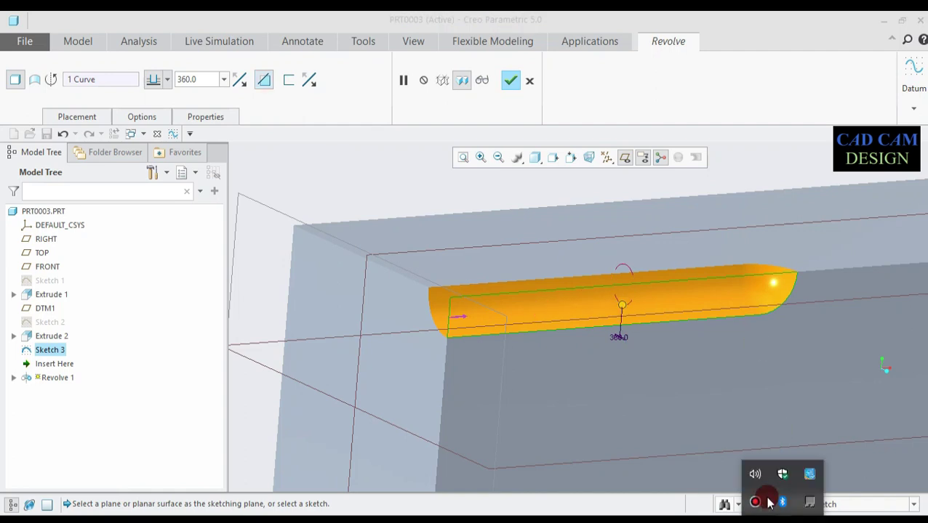
{"action": "left_click", "coordinate": [756, 502]}
{"action": "left_click", "coordinate": [796, 143]}
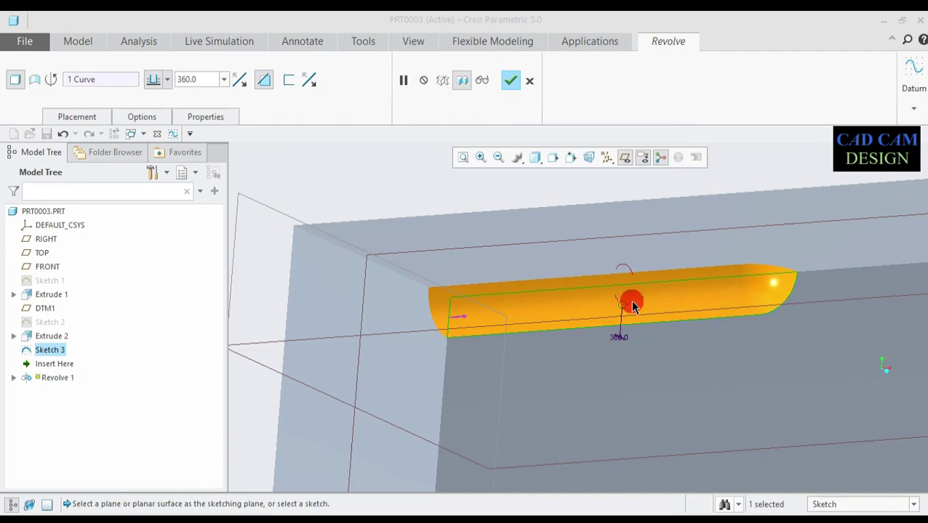
Step: Inspect the previewed groove on the shank's upper corner and accept the revolved cut
{"action": "scroll", "coordinate": [545, 324], "scroll_direction": "up", "scroll_amount": 4}
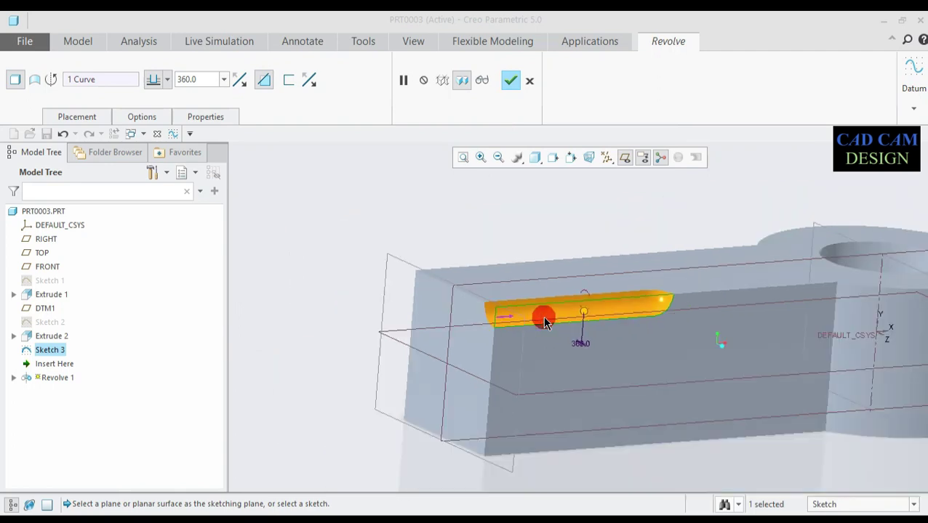
{"action": "middle_click_drag", "start_coordinate": [555, 320], "coordinate": [591, 327]}
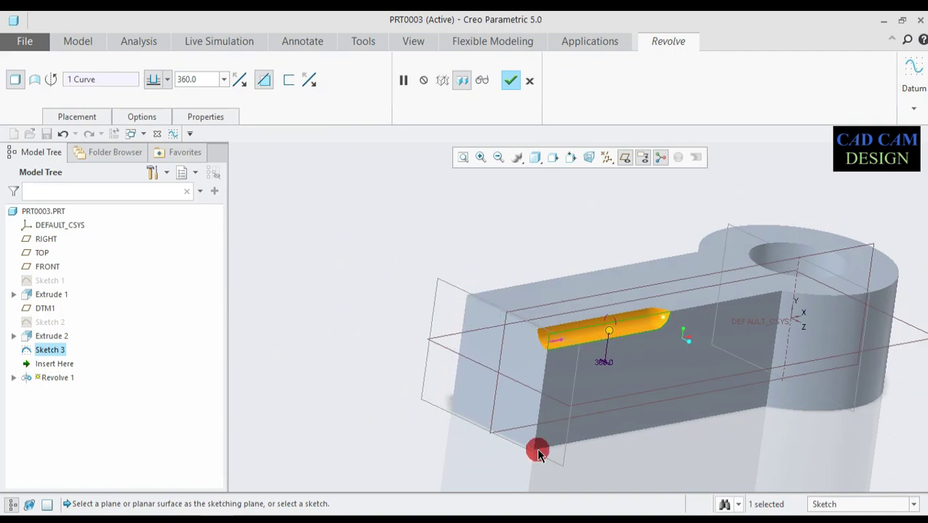
{"action": "scroll", "coordinate": [575, 294], "scroll_direction": "down", "scroll_amount": 2}
{"action": "scroll", "coordinate": [585, 362], "scroll_direction": "up", "scroll_amount": 2}
{"action": "scroll", "coordinate": [593, 465], "scroll_direction": "down", "scroll_amount": 1}
{"action": "scroll", "coordinate": [556, 405], "scroll_direction": "up", "scroll_amount": 2}
{"action": "scroll", "coordinate": [671, 394], "scroll_direction": "down", "scroll_amount": 1}
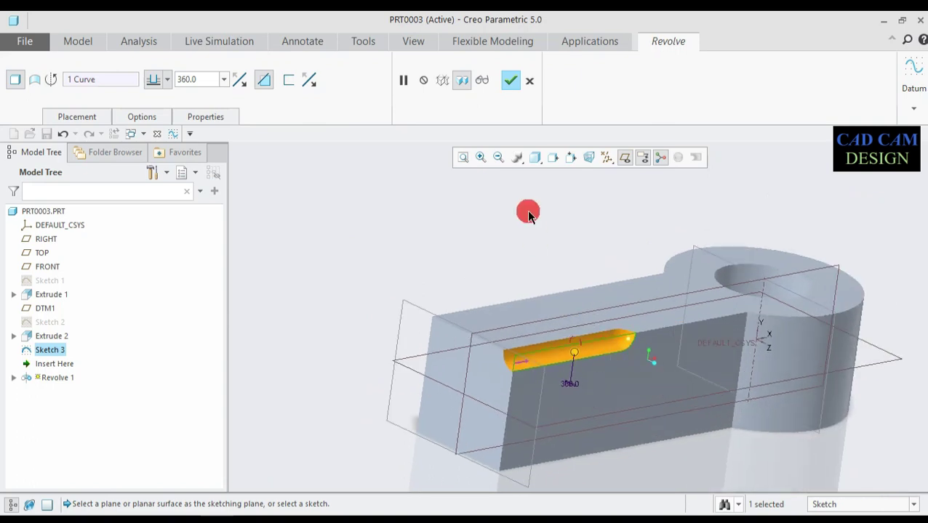
{"action": "left_click", "coordinate": [511, 79]}
{"action": "scroll", "coordinate": [524, 321], "scroll_direction": "down", "scroll_amount": 2}
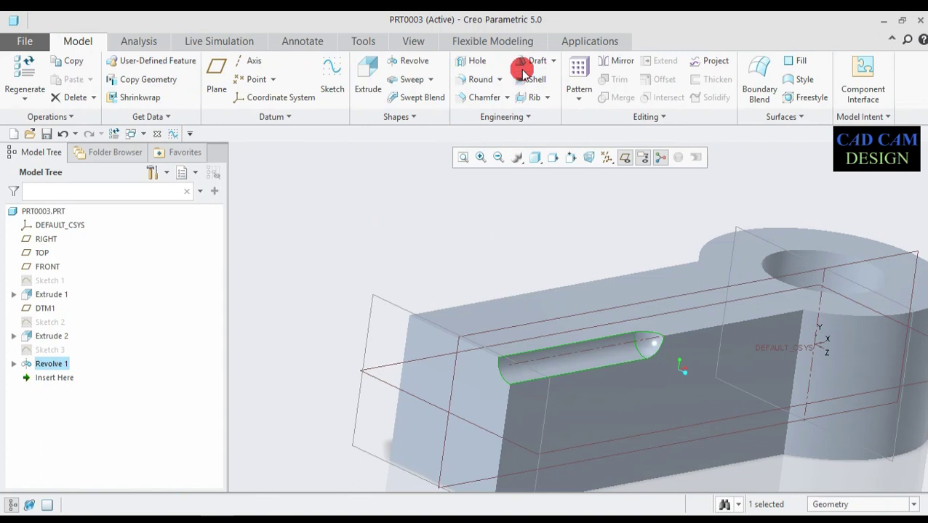
Step: Create an axis pattern of the revolved cut about the default coordinate system's X axis, with 4 members over 360°
{"action": "left_click", "coordinate": [578, 100]}
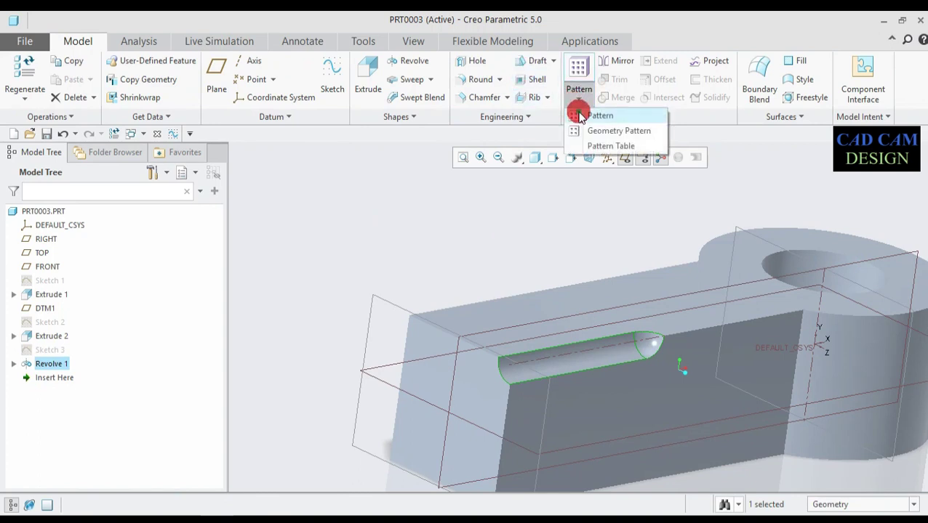
{"action": "left_click", "coordinate": [596, 115]}
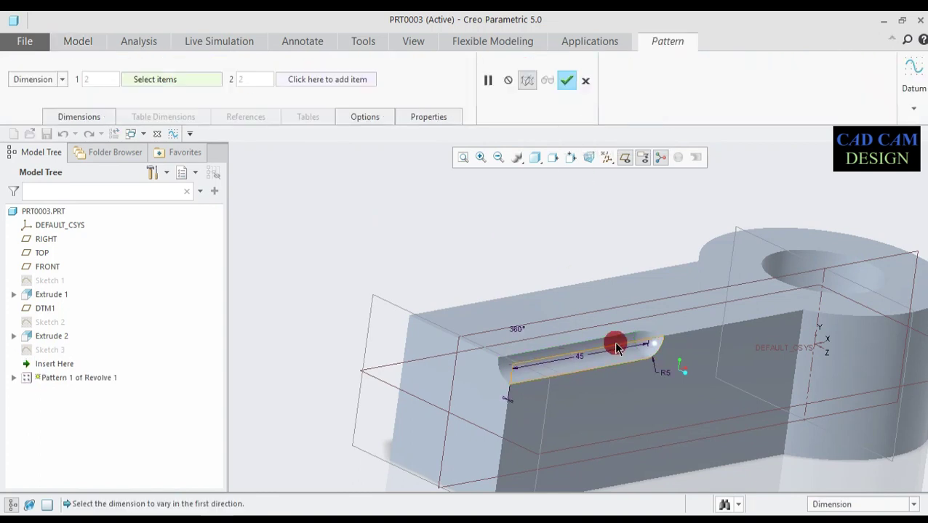
{"action": "left_click", "coordinate": [61, 79]}
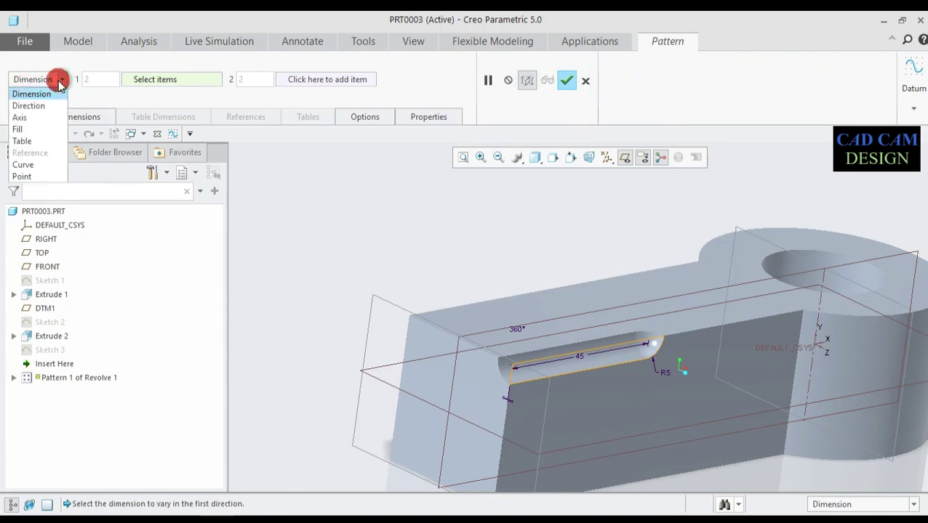
{"action": "left_click", "coordinate": [20, 118]}
{"action": "middle_click_drag", "start_coordinate": [345, 341], "coordinate": [617, 349]}
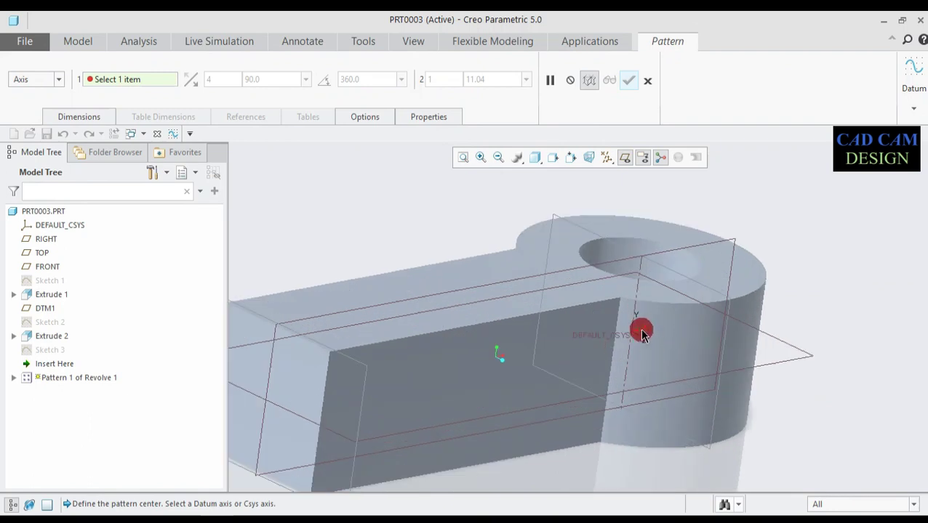
{"action": "left_click", "coordinate": [641, 330]}
{"action": "scroll", "coordinate": [563, 352], "scroll_direction": "down", "scroll_amount": 5}
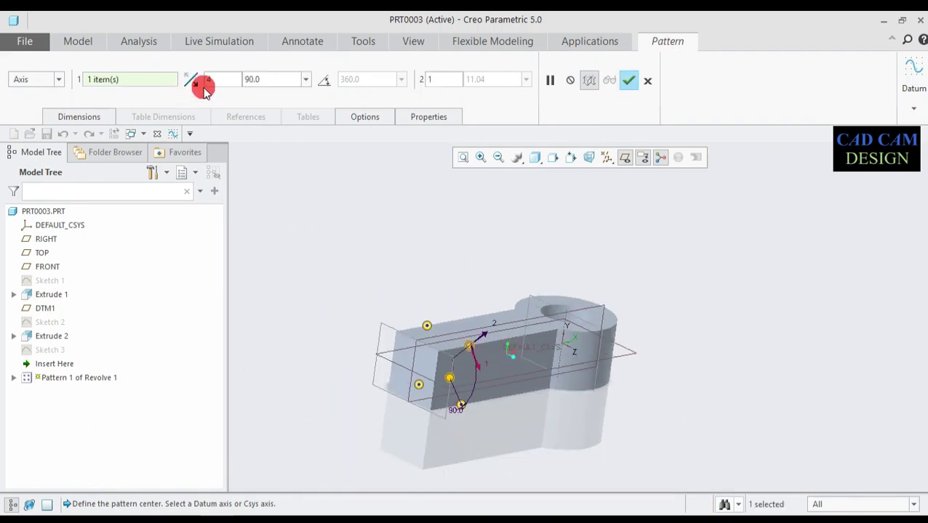
{"action": "left_click", "coordinate": [133, 79]}
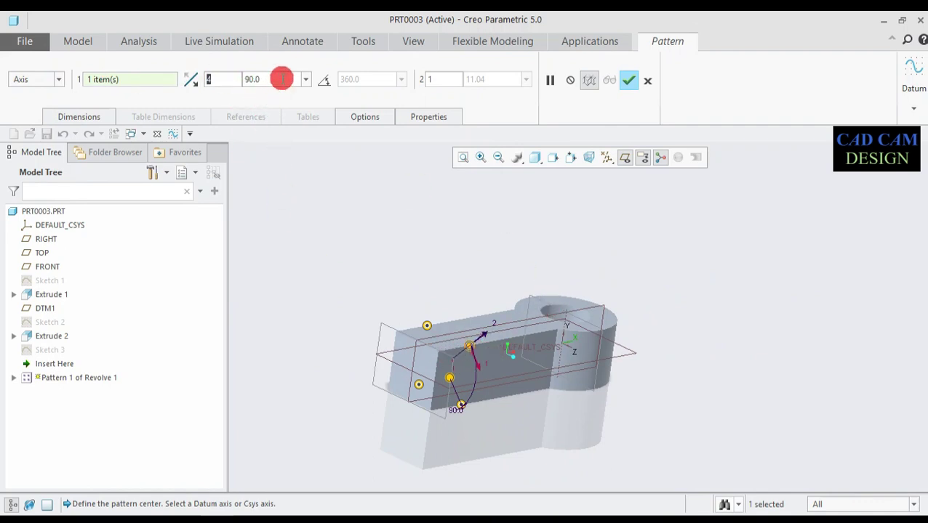
{"action": "left_click", "coordinate": [324, 79]}
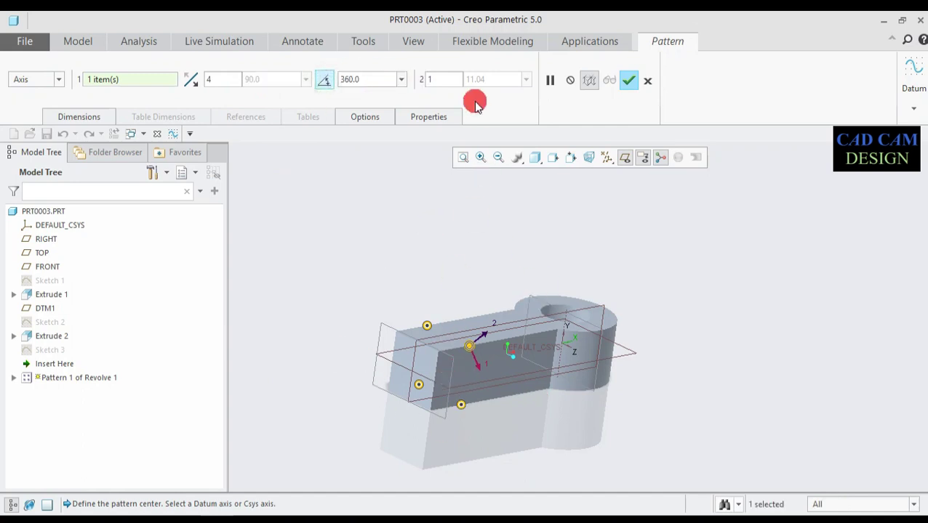
{"action": "left_click", "coordinate": [630, 80]}
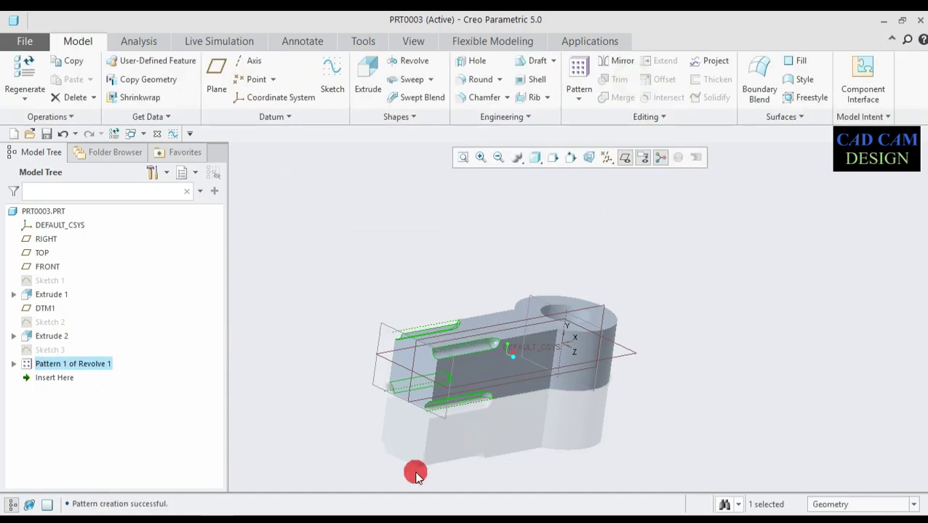
Step: Start a sketch on the shank's free end face and draw a circle about 21 mm in diameter centred on the origin
{"action": "middle_click_drag", "start_coordinate": [376, 408], "coordinate": [558, 375]}
{"action": "left_click", "coordinate": [558, 375]}
{"action": "left_click", "coordinate": [630, 305]}
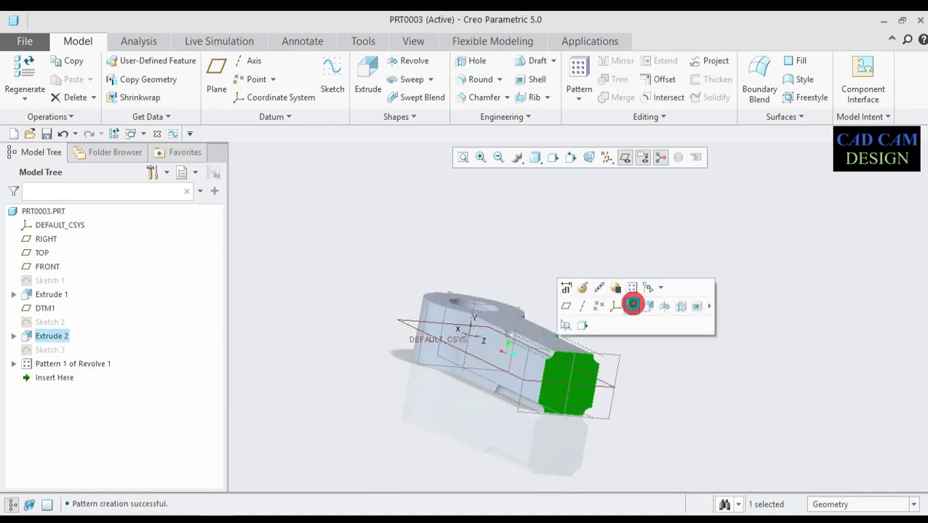
{"action": "left_click", "coordinate": [606, 156]}
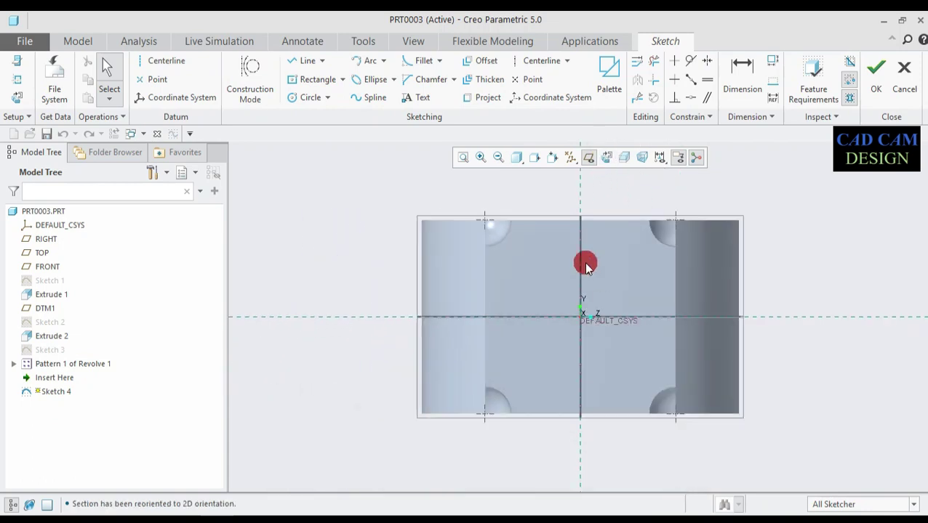
{"action": "left_click", "coordinate": [304, 97]}
{"action": "left_click", "coordinate": [580, 317]}
{"action": "left_click", "coordinate": [590, 373]}
{"action": "middle_click", "coordinate": [786, 271]}
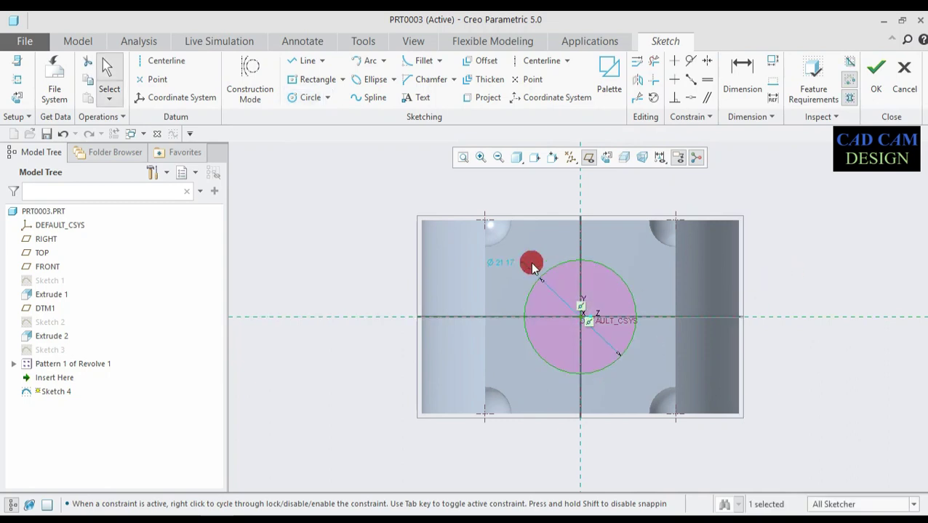
Step: Set the circle's diameter to 30 mm and finish the end-face sketch
{"action": "double_click", "coordinate": [506, 265]}
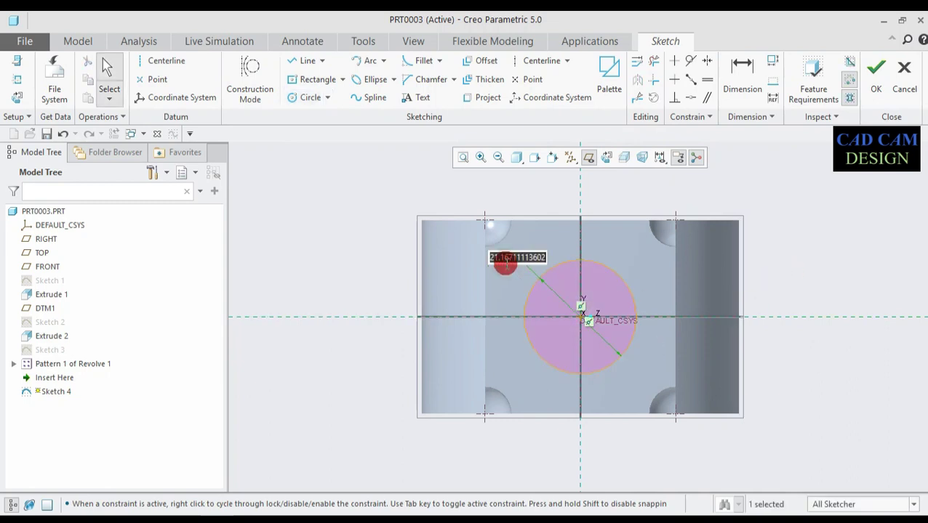
{"action": "type", "text": "30"}
{"action": "key", "text": "Return"}
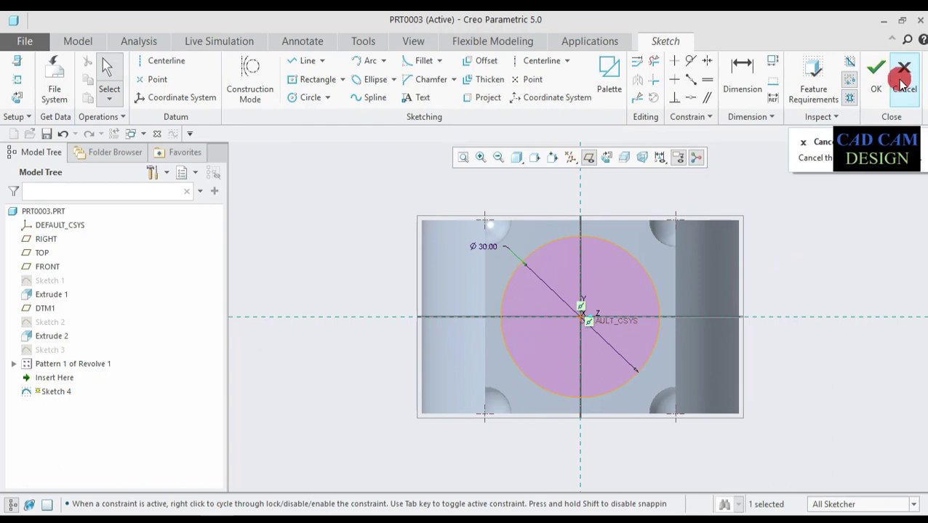
{"action": "left_click", "coordinate": [875, 73]}
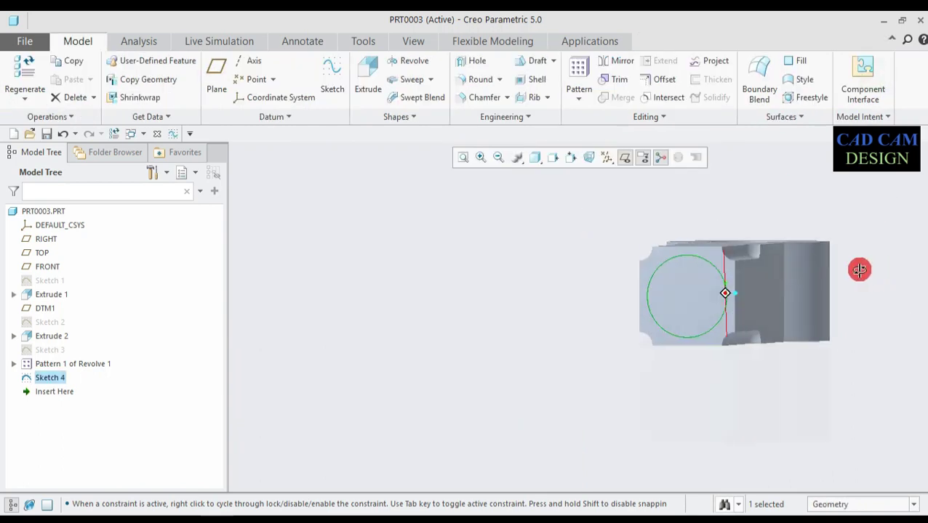
Step: Extrude the circle 30 mm outward from the shank's end face to form a round rod
{"action": "left_click", "coordinate": [368, 78]}
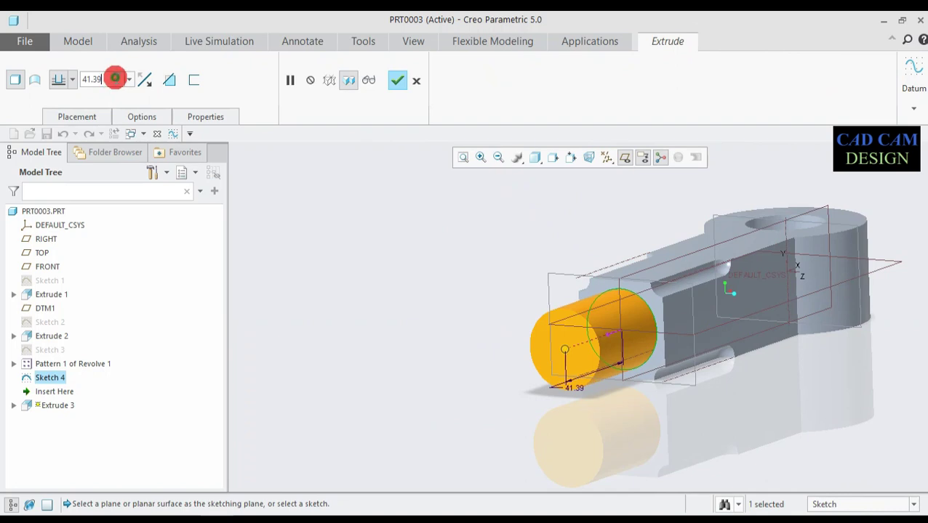
{"action": "key", "text": "BackSpace"}
{"action": "key", "text": "BackSpace"}
{"action": "key", "text": "BackSpace"}
{"action": "key", "text": "BackSpace"}
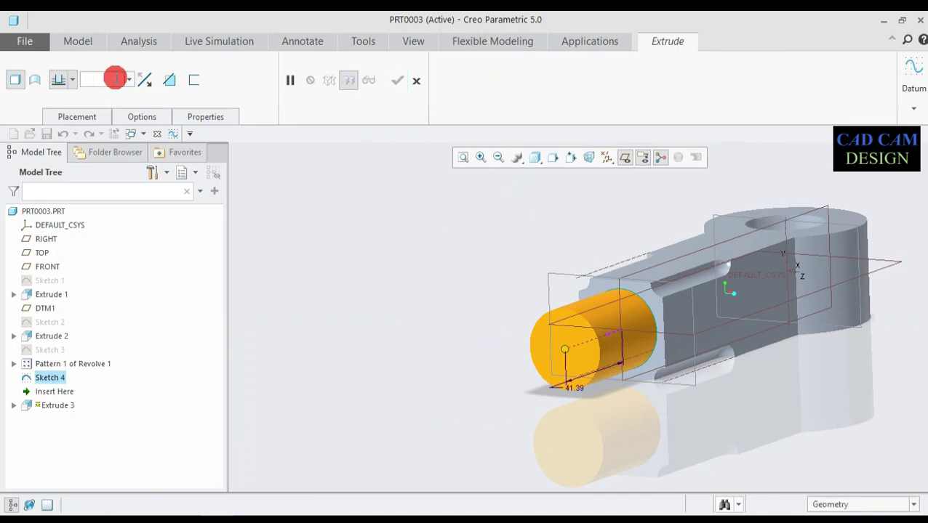
{"action": "type", "text": "30"}
{"action": "key", "text": "Return"}
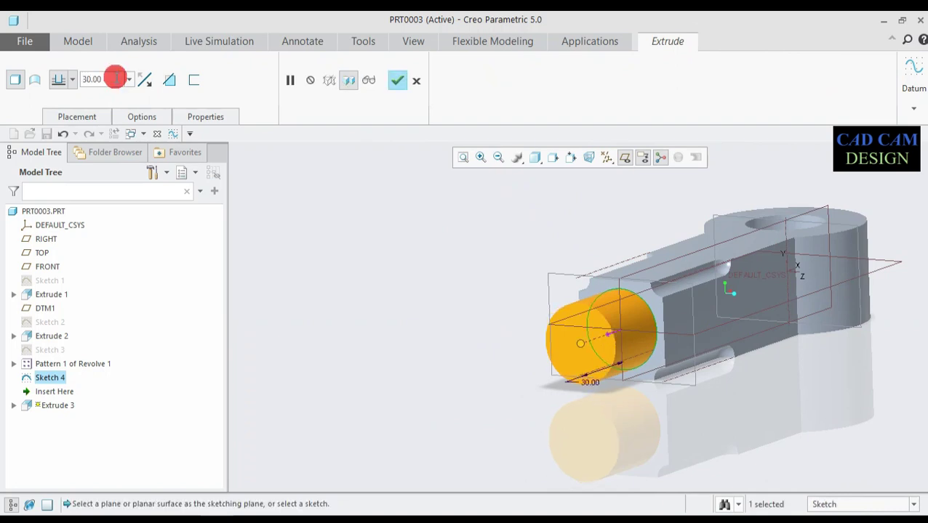
{"action": "left_click", "coordinate": [397, 81]}
Step: Hide the datum planes, annotations and spin center in the model view
{"action": "middle_click_drag", "start_coordinate": [439, 351], "coordinate": [553, 365]}
{"action": "scroll", "coordinate": [545, 370], "scroll_direction": "up", "scroll_amount": 4}
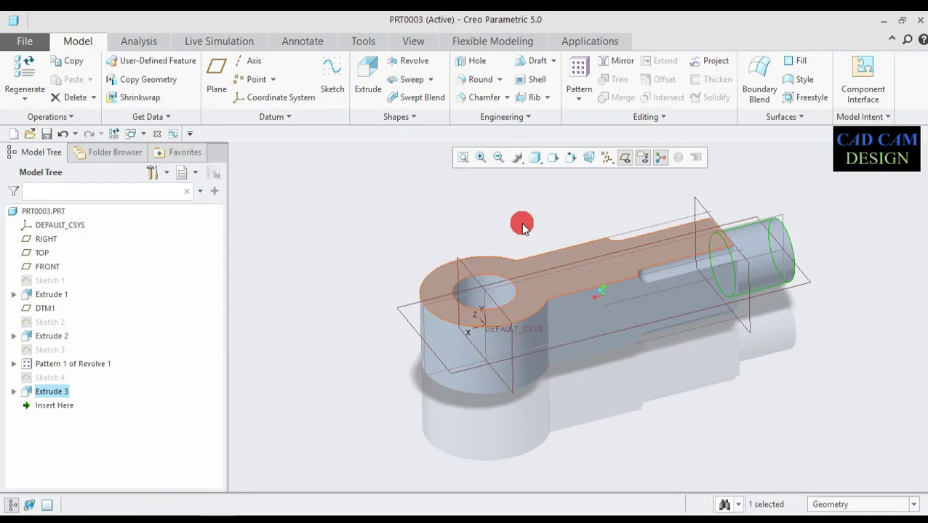
{"action": "left_click", "coordinate": [626, 157]}
{"action": "left_click", "coordinate": [643, 157]}
{"action": "left_click", "coordinate": [660, 157]}
{"action": "middle_click_drag", "start_coordinate": [555, 437], "coordinate": [562, 439]}
{"action": "scroll", "coordinate": [505, 290], "scroll_direction": "down", "scroll_amount": 2}
{"action": "mouse_move", "coordinate": [500, 290]}
{"action": "middle_mouse_down"}
{"action": "mouse_move", "coordinate": [498, 284]}
{"action": "mouse_move", "coordinate": [441, 303]}
{"action": "mouse_move", "coordinate": [495, 275]}
{"action": "middle_mouse_up"}
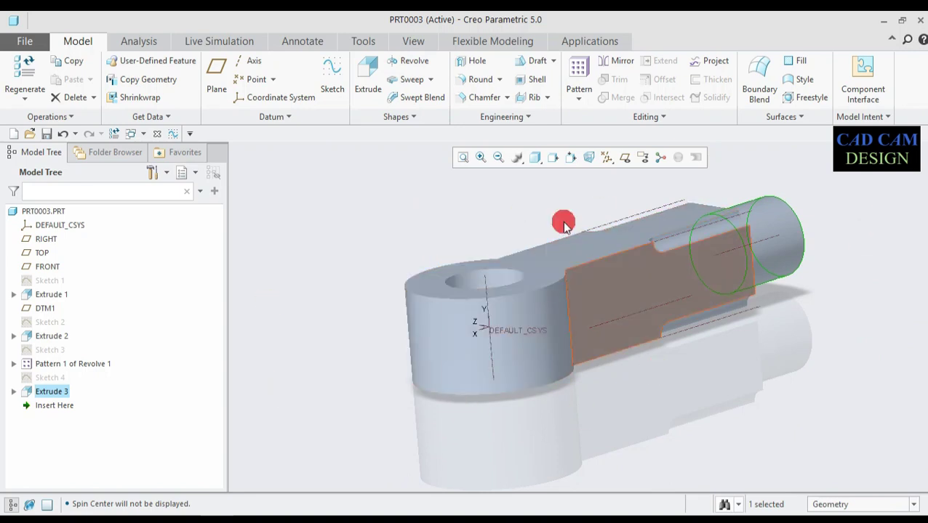
Step: Apply a yellow appearance to the whole single eye end part
{"action": "left_click", "coordinate": [418, 43]}
{"action": "left_click", "coordinate": [141, 96]}
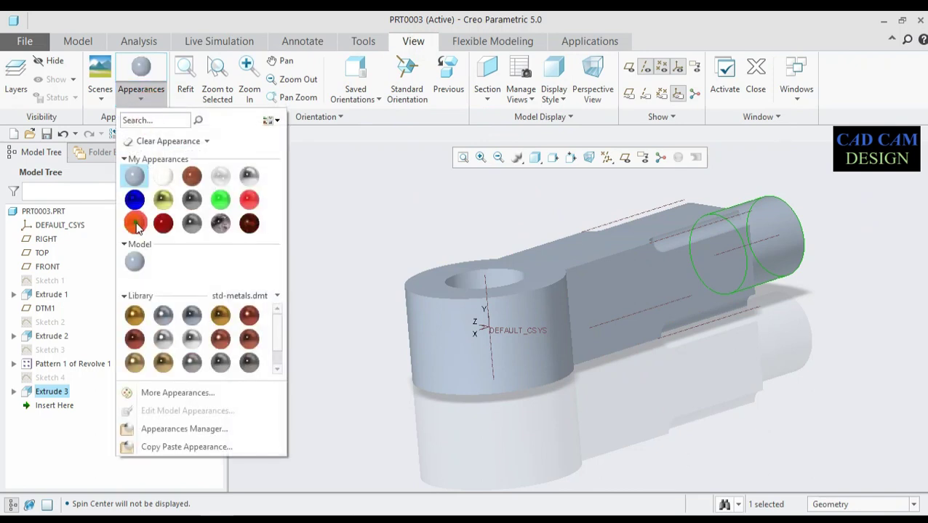
{"action": "left_click", "coordinate": [135, 224]}
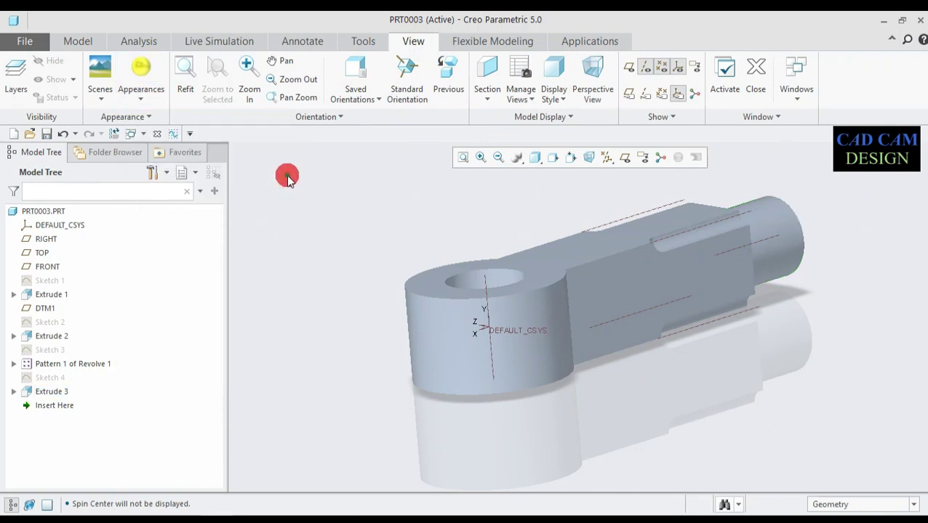
{"action": "mouse_move", "coordinate": [286, 174]}
{"action": "left_mouse_down"}
{"action": "mouse_move", "coordinate": [650, 414]}
{"action": "mouse_move", "coordinate": [878, 440]}
{"action": "left_mouse_up"}
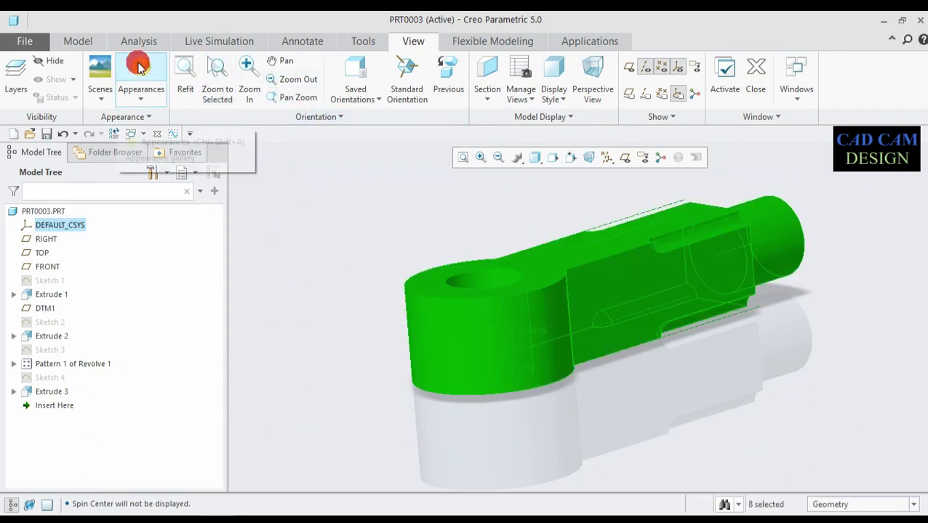
{"action": "left_click", "coordinate": [140, 67]}
{"action": "middle_click_drag", "start_coordinate": [356, 329], "coordinate": [481, 342]}
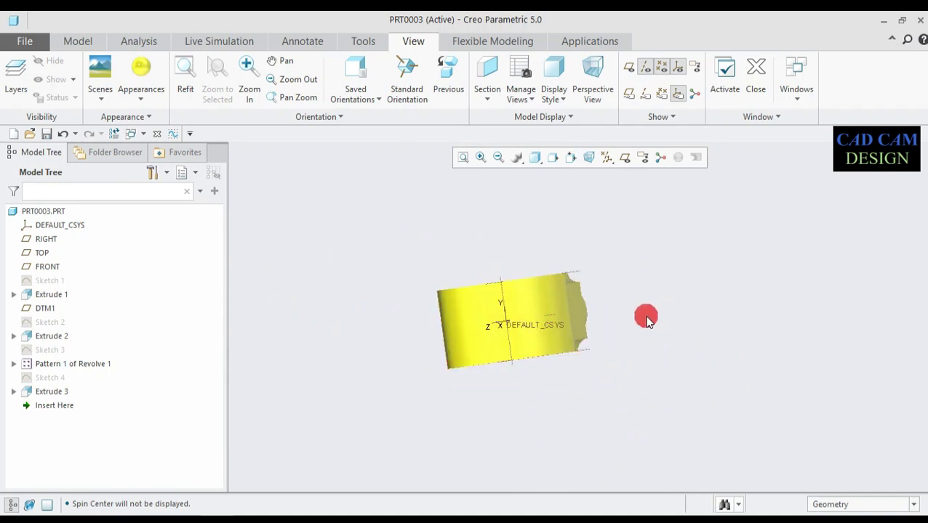
Step: Bring the single eye end part into Render Studio for real-time rendering
{"action": "middle_click_drag", "start_coordinate": [632, 320], "coordinate": [645, 282]}
{"action": "scroll", "coordinate": [662, 203], "scroll_direction": "down", "scroll_amount": 1}
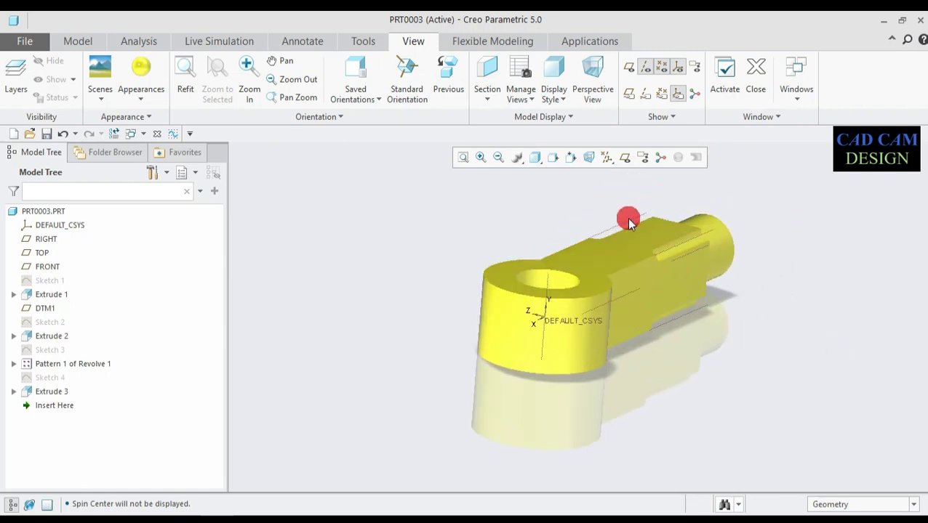
{"action": "scroll", "coordinate": [658, 200], "scroll_direction": "down", "scroll_amount": 1}
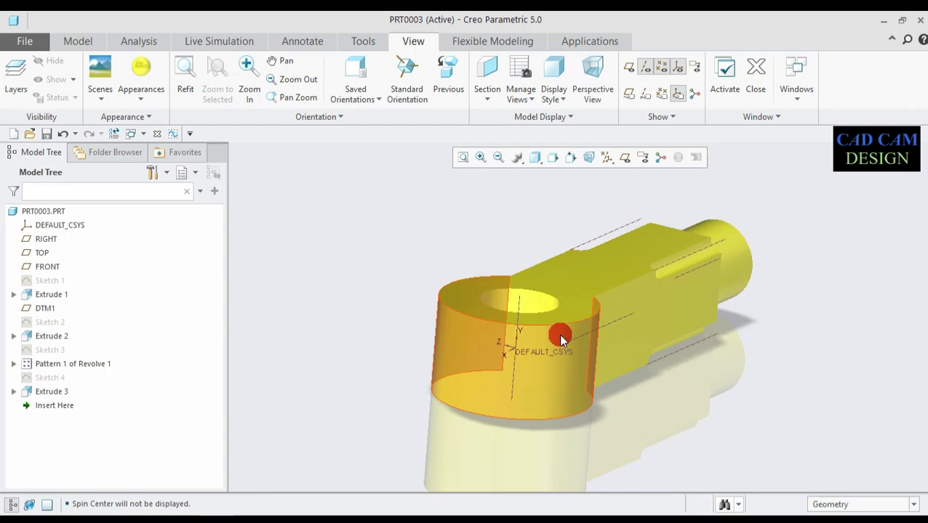
{"action": "middle_click_drag", "start_coordinate": [559, 334], "coordinate": [569, 201]}
{"action": "left_click", "coordinate": [587, 43]}
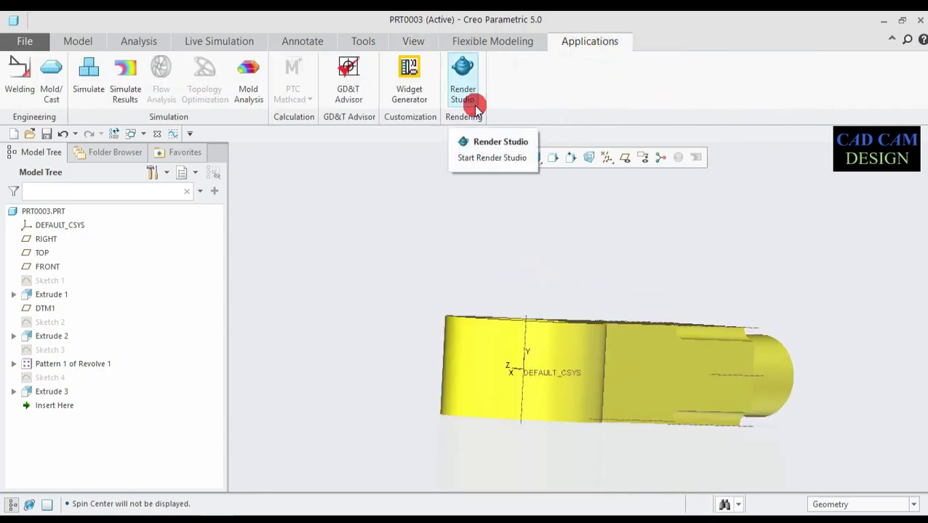
{"action": "key", "text": "ctrl+d"}
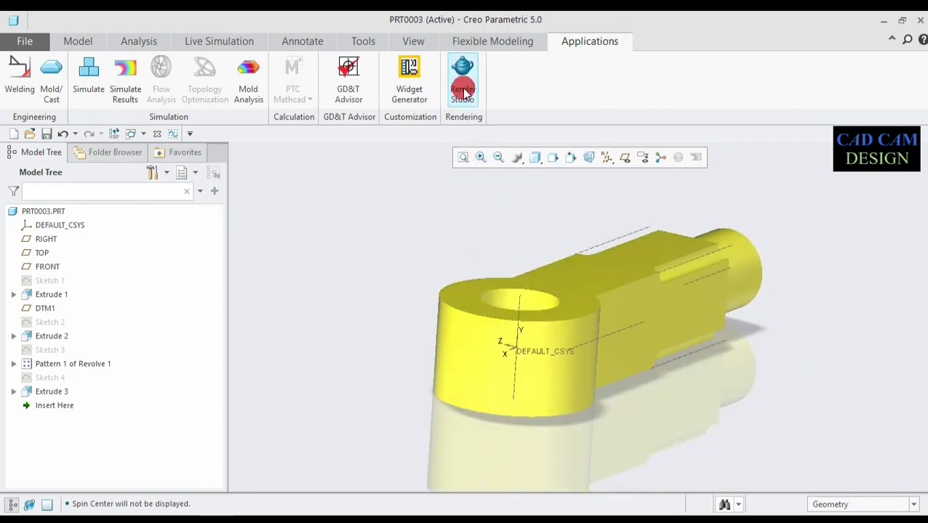
{"action": "left_click", "coordinate": [463, 86]}
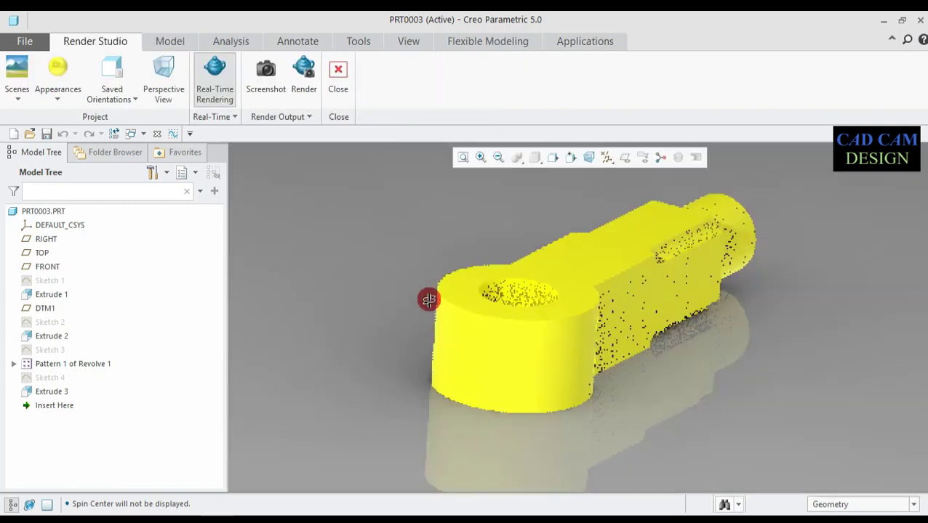
Step: Orient the real-time rendering so the eye faces forward, the round rod end lies behind, and the part fills the view
{"action": "middle_click_drag", "start_coordinate": [429, 300], "coordinate": [239, 283]}
{"action": "scroll", "coordinate": [240, 284], "scroll_direction": "down", "scroll_amount": 3}
{"action": "scroll", "coordinate": [242, 287], "scroll_direction": "up", "scroll_amount": 3}
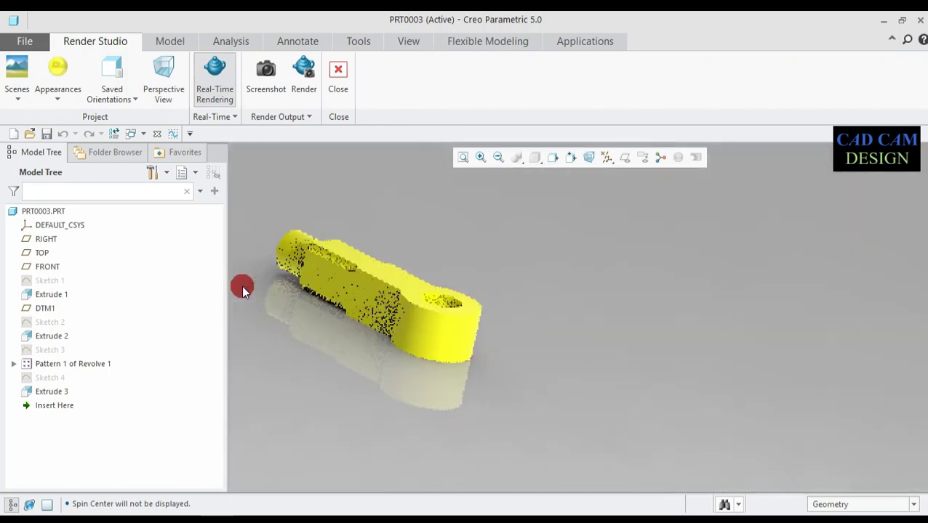
{"action": "scroll", "coordinate": [241, 286], "scroll_direction": "up", "scroll_amount": 5}
{"action": "mouse_move", "coordinate": [337, 354]}
{"action": "middle_mouse_down"}
{"action": "mouse_move", "coordinate": [339, 368]}
{"action": "mouse_move", "coordinate": [328, 369]}
{"action": "middle_mouse_up"}
{"action": "mouse_move", "coordinate": [496, 354]}
{"action": "middle_mouse_down"}
{"action": "mouse_move", "coordinate": [490, 337]}
{"action": "mouse_move", "coordinate": [495, 356]}
{"action": "mouse_move", "coordinate": [487, 354]}
{"action": "middle_mouse_up"}
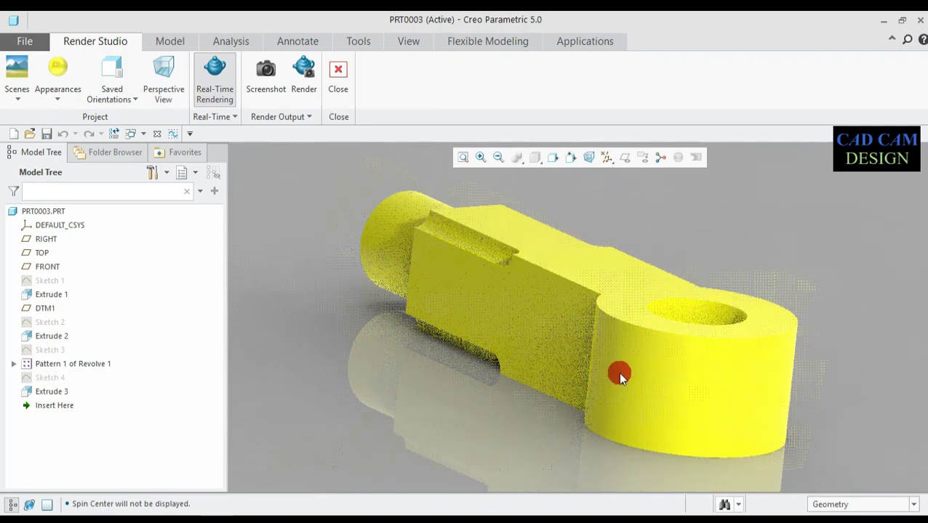
Step: Set up a JPEG render output named "p-2 Single eye end.jpg" in the Knuckle joint folder
{"action": "left_click", "coordinate": [304, 72]}
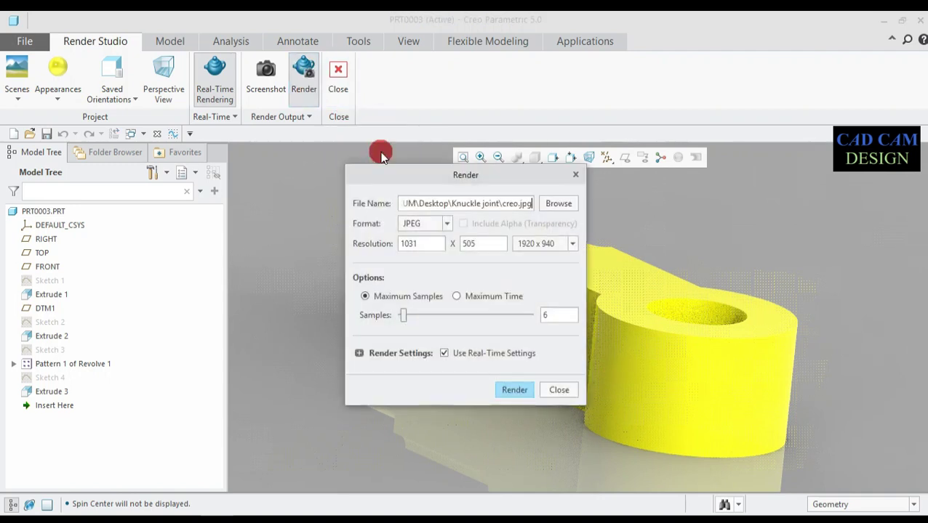
{"action": "left_click", "coordinate": [511, 203]}
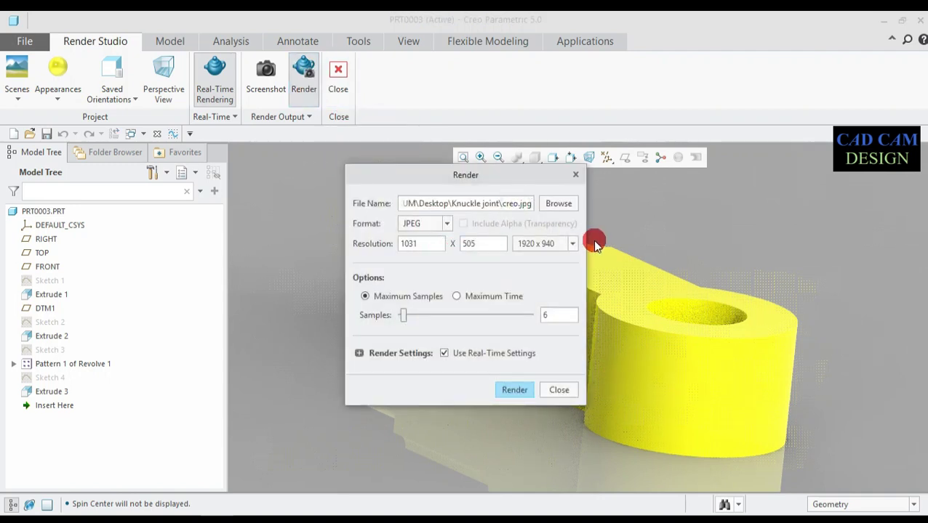
{"action": "key", "text": "Delete"}
{"action": "key", "text": "BackSpace"}
{"action": "key", "text": "BackSpace"}
{"action": "key", "text": "BackSpace"}
{"action": "type", "text": "p-2 Sing"}
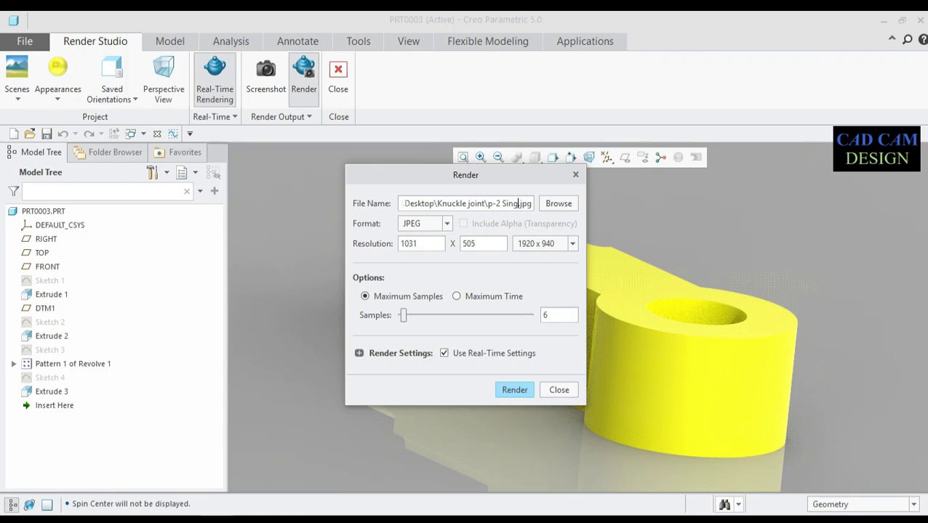
{"action": "type", "text": "le ey"}
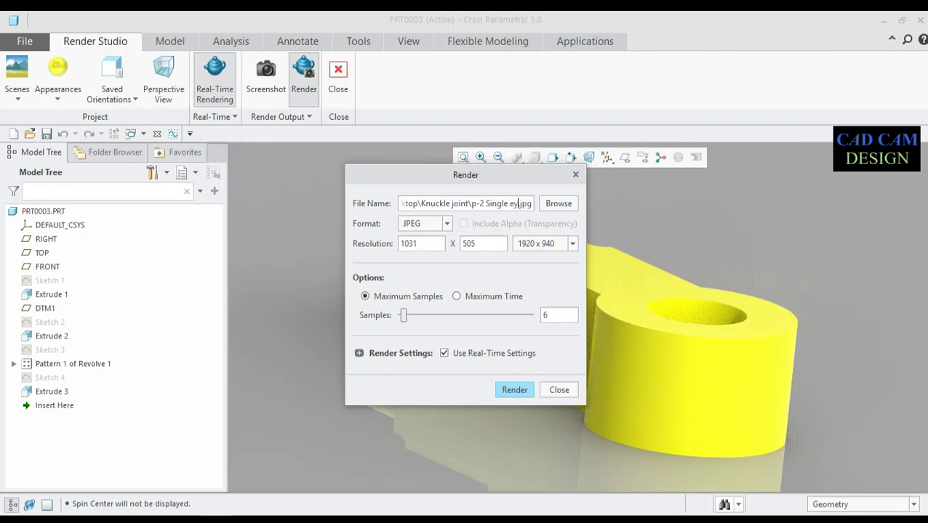
{"action": "type", "text": "e end"}
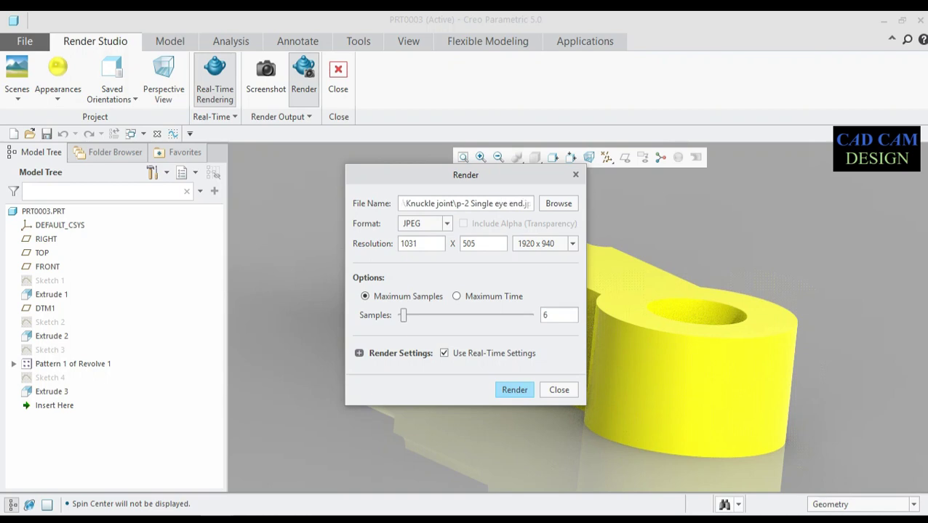
Step: Set the render resolution to 1920 x 940 with 256 maximum samples, and decline overwriting the existing image file
{"action": "left_click", "coordinate": [573, 243]}
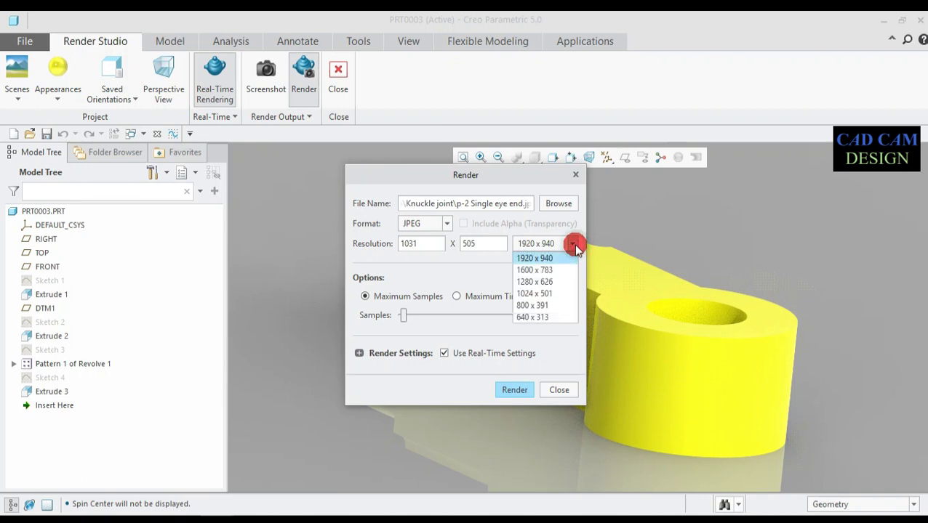
{"action": "left_click", "coordinate": [551, 258]}
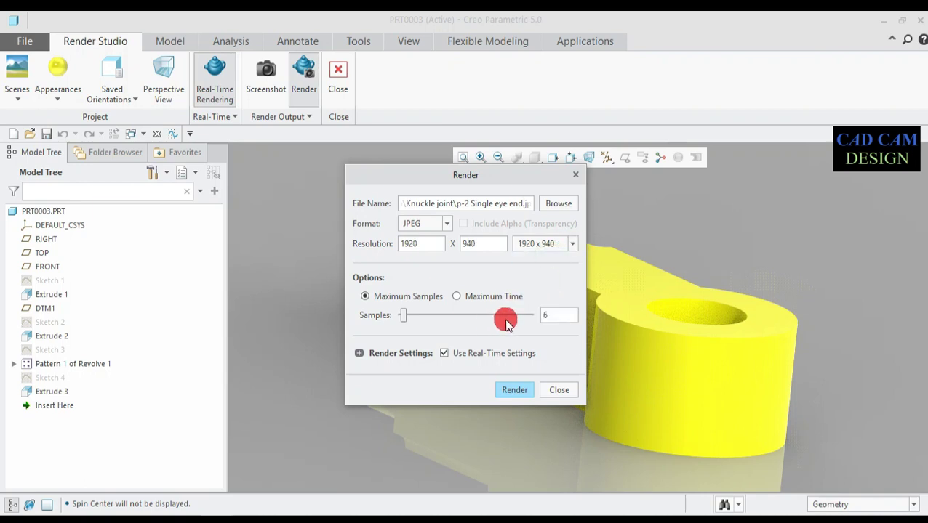
{"action": "left_click_drag", "start_coordinate": [509, 320], "coordinate": [579, 310]}
{"action": "left_click", "coordinate": [522, 393]}
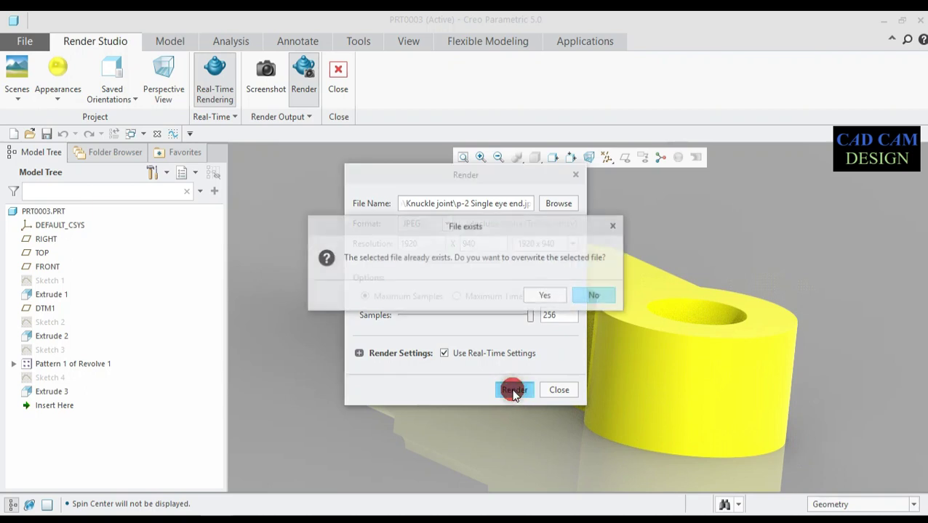
{"action": "left_click", "coordinate": [593, 295]}
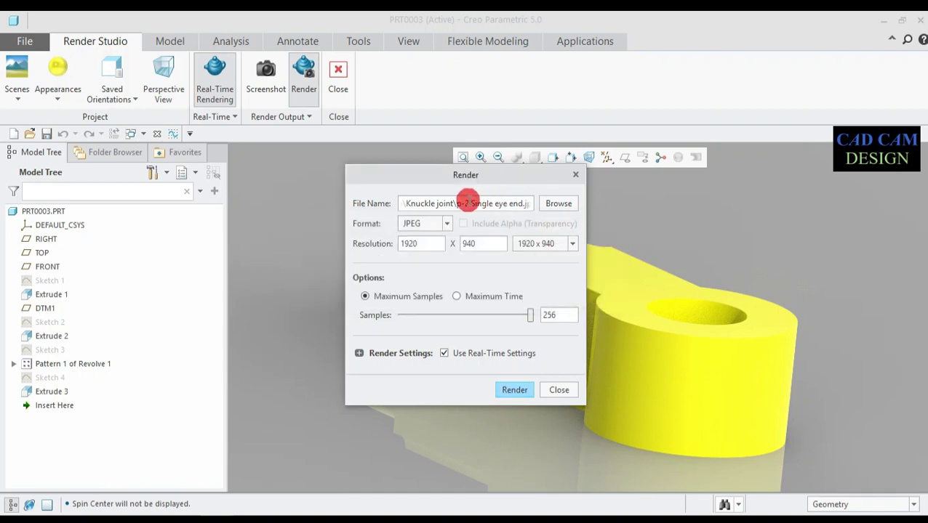
Step: Rename the output file to "p2 Single eye end.jpg", render the image and close the render settings
{"action": "left_click", "coordinate": [469, 202]}
{"action": "key", "text": "BackSpace"}
{"action": "key", "text": "BackSpace"}
{"action": "key", "text": "BackSpace"}
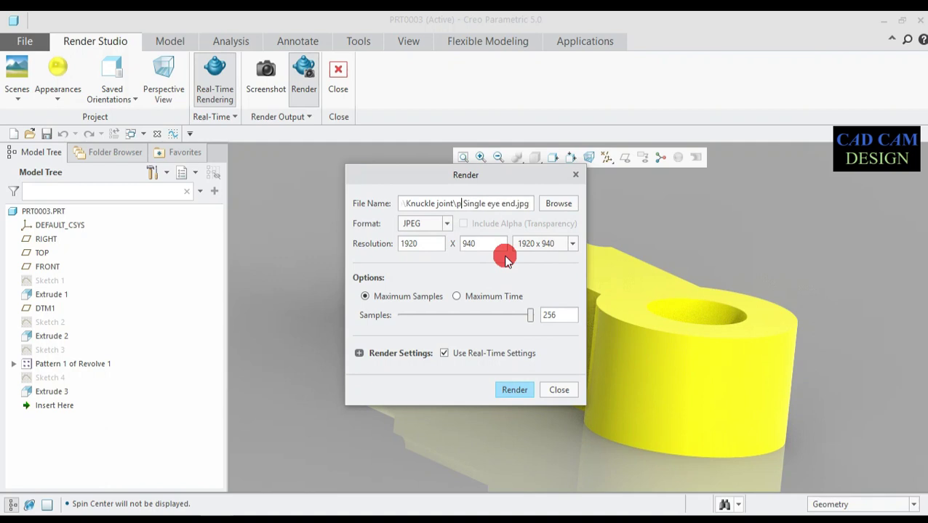
{"action": "type", "text": "2"}
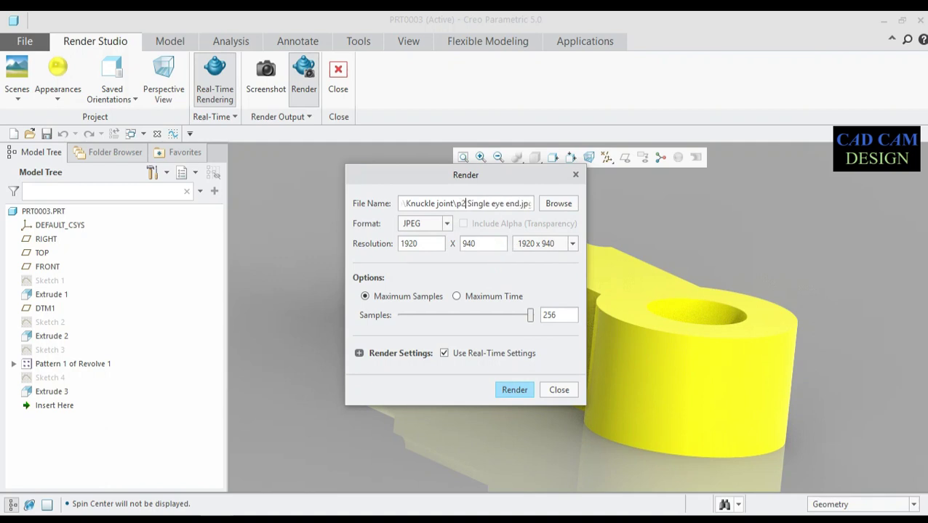
{"action": "left_click", "coordinate": [518, 389]}
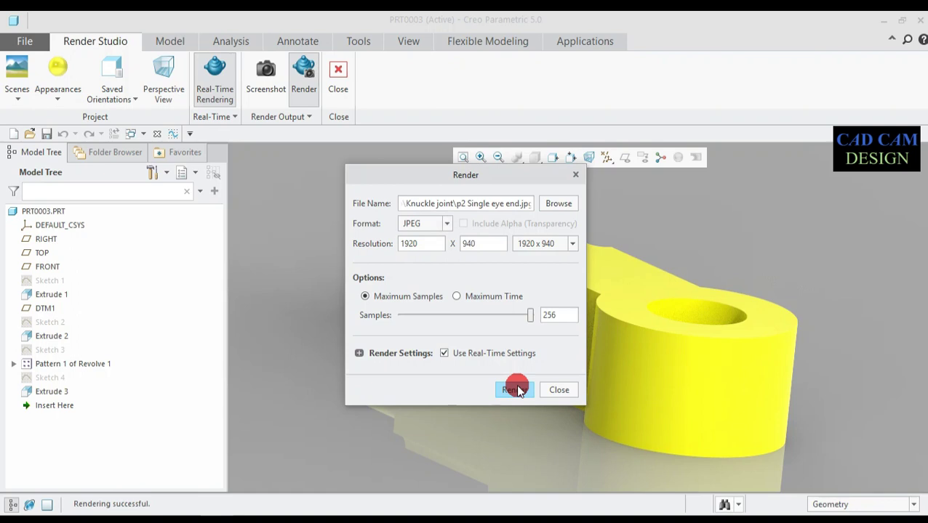
{"action": "left_click", "coordinate": [564, 389]}
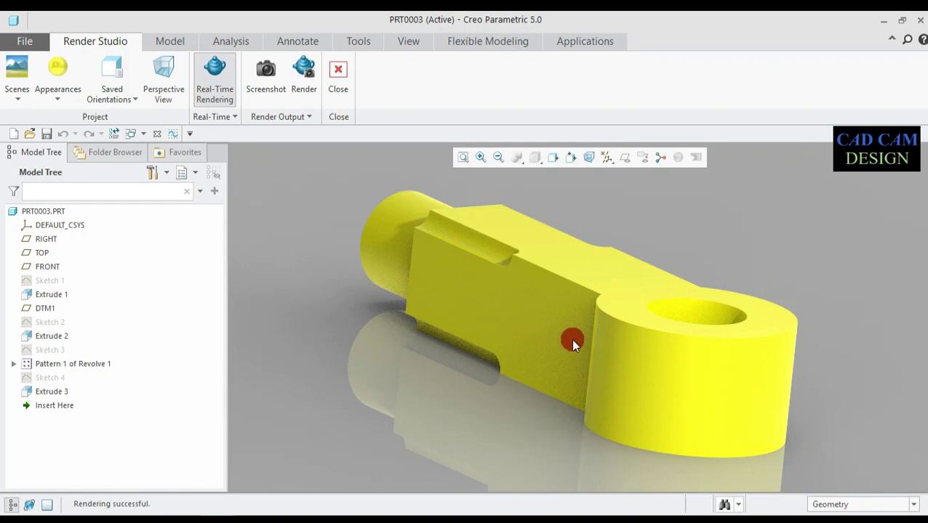
Step: Exit Render Studio and save the part PRT0003.PRT in the Knuckle joint folder
{"action": "left_click", "coordinate": [337, 78]}
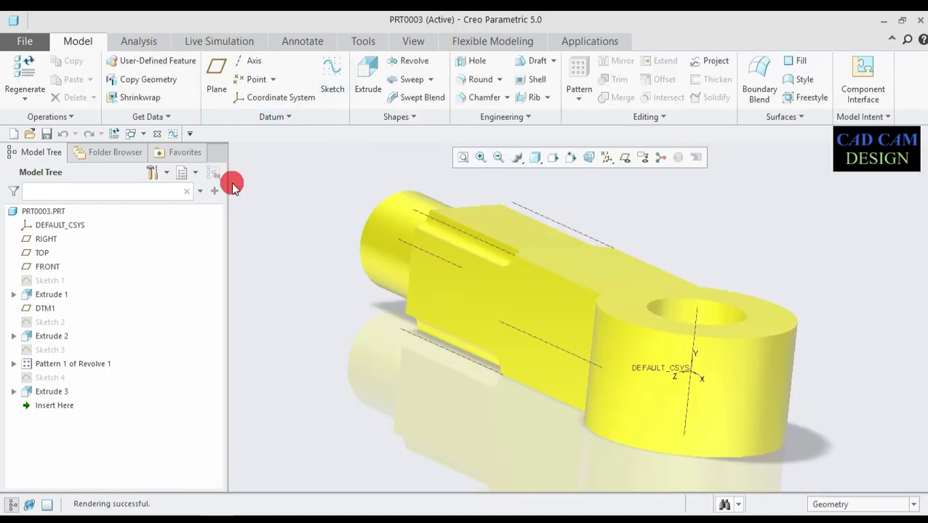
{"action": "left_click", "coordinate": [27, 39]}
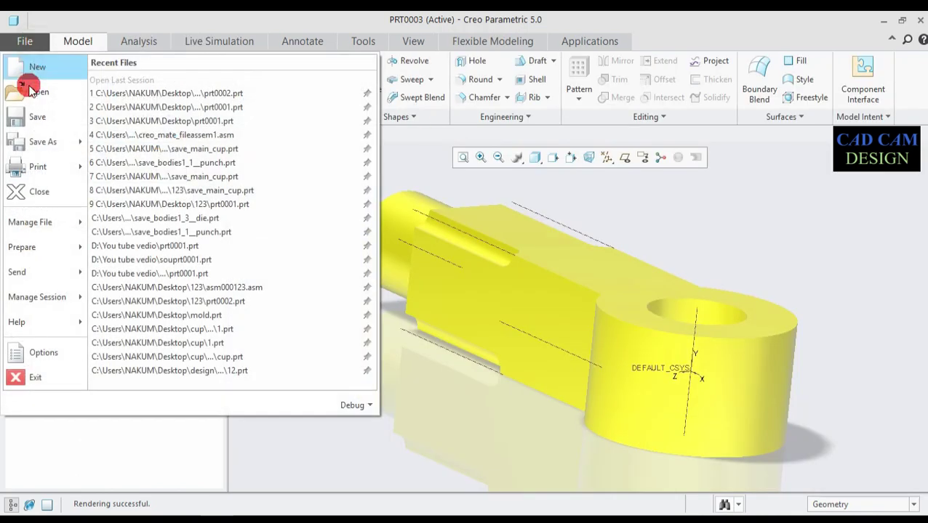
{"action": "left_click", "coordinate": [25, 124]}
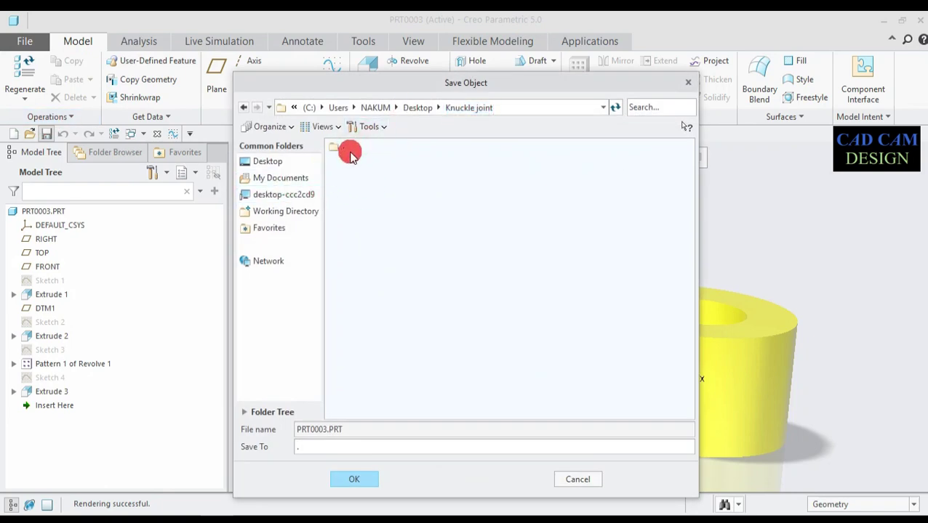
{"action": "left_click", "coordinate": [327, 428]}
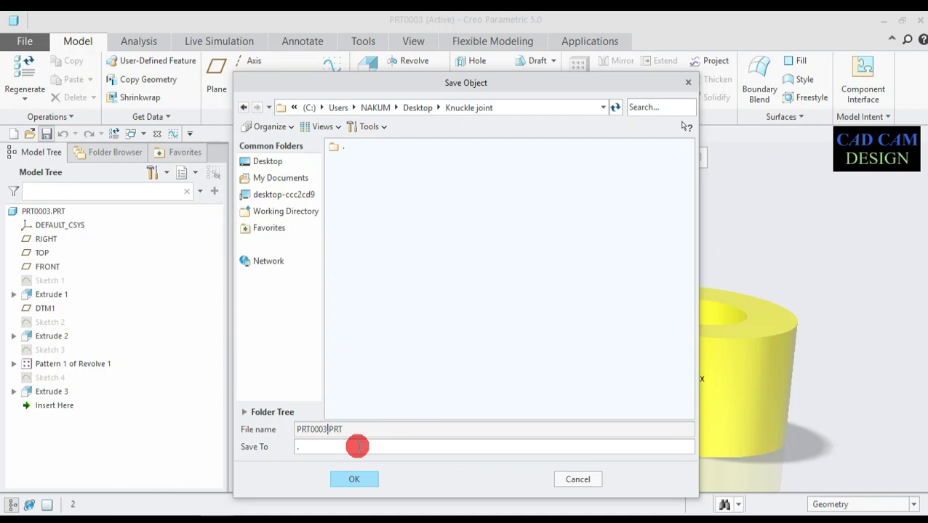
{"action": "left_click", "coordinate": [360, 447]}
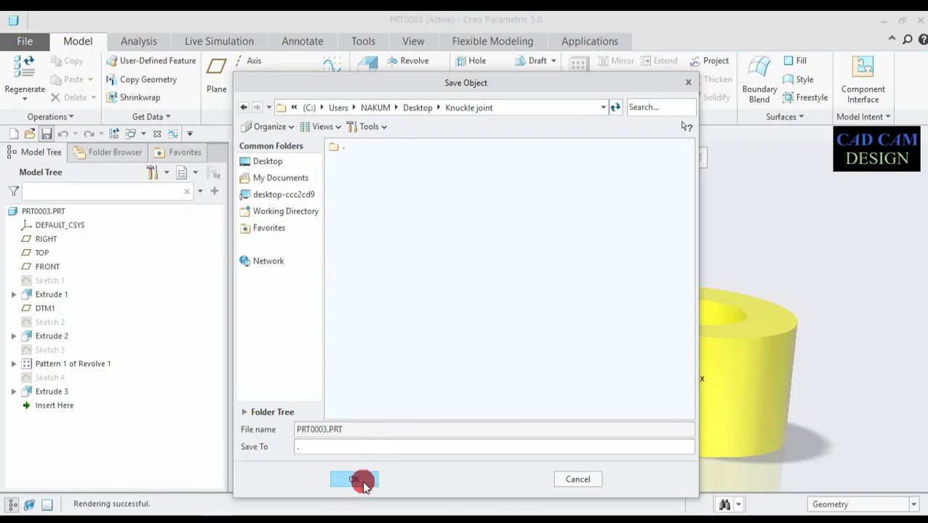
{"action": "left_click", "coordinate": [360, 482]}
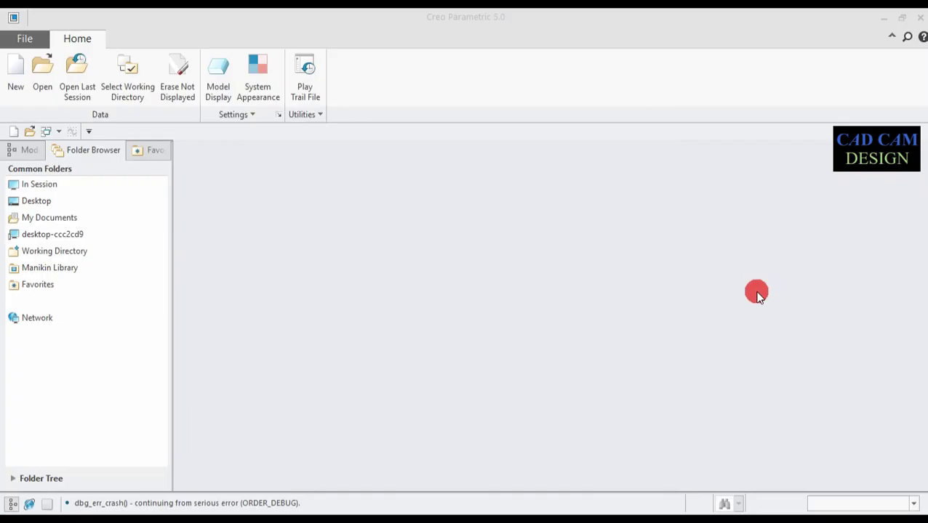
Step: Set the working directory to the Knuckle joint folder on the Desktop
{"action": "mouse_move", "coordinate": [756, 292]}
{"action": "middle_mouse_down"}
{"action": "mouse_move", "coordinate": [609, 331]}
{"action": "mouse_move", "coordinate": [634, 342]}
{"action": "mouse_move", "coordinate": [650, 367]}
{"action": "mouse_move", "coordinate": [634, 369]}
{"action": "mouse_move", "coordinate": [598, 344]}
{"action": "mouse_move", "coordinate": [658, 298]}
{"action": "mouse_move", "coordinate": [615, 301]}
{"action": "mouse_move", "coordinate": [648, 327]}
{"action": "mouse_move", "coordinate": [596, 336]}
{"action": "middle_mouse_up"}
{"action": "mouse_move", "coordinate": [510, 316]}
{"action": "middle_mouse_down"}
{"action": "mouse_move", "coordinate": [519, 308]}
{"action": "mouse_move", "coordinate": [510, 298]}
{"action": "mouse_move", "coordinate": [478, 327]}
{"action": "mouse_move", "coordinate": [487, 330]}
{"action": "mouse_move", "coordinate": [486, 306]}
{"action": "middle_mouse_up"}
{"action": "left_click", "coordinate": [130, 91]}
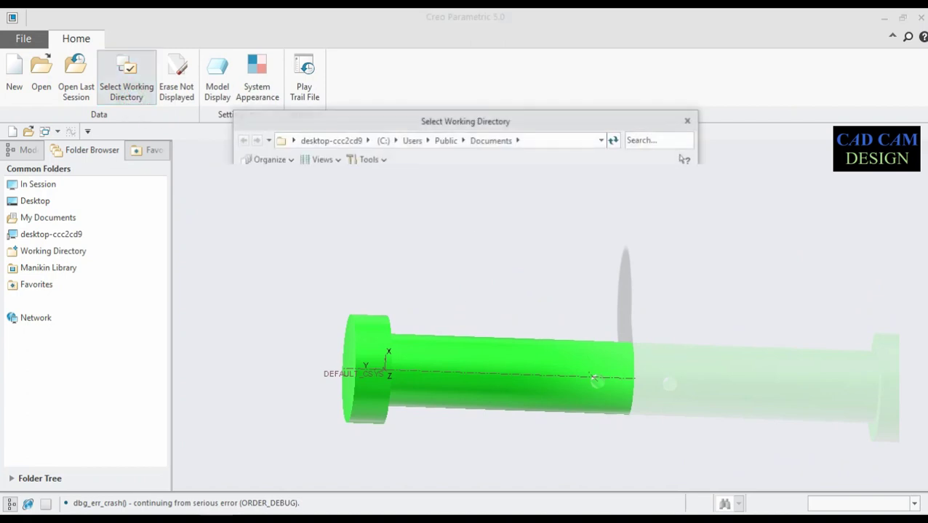
{"action": "left_click", "coordinate": [275, 193]}
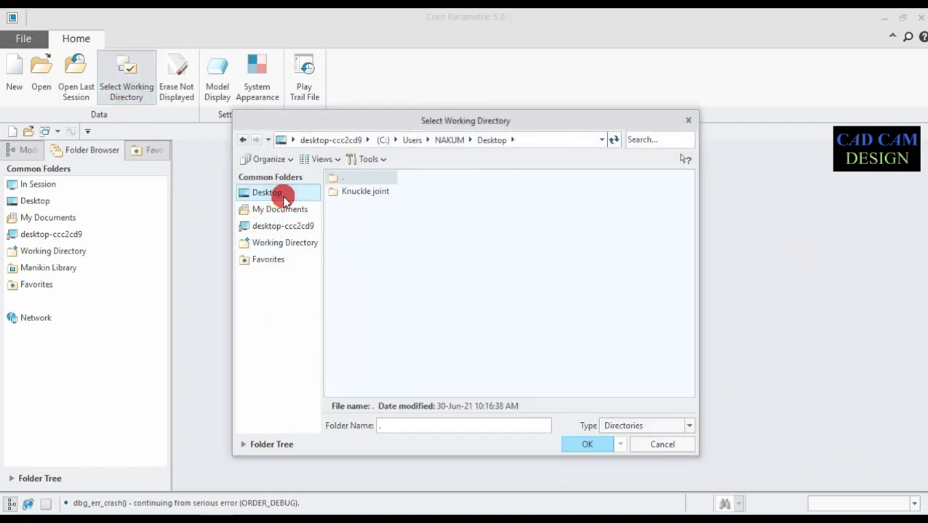
{"action": "left_click", "coordinate": [377, 195]}
{"action": "left_click", "coordinate": [578, 445]}
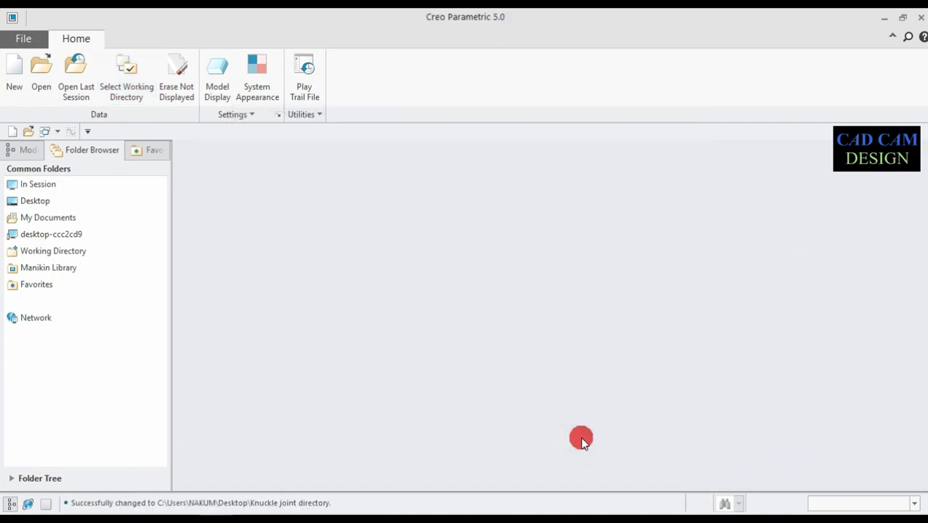
Step: Create a new solid part with the common name "Knuckle pin", using the solid_part_mmks template instead of the default one
{"action": "left_click", "coordinate": [15, 74]}
{"action": "left_click", "coordinate": [375, 218]}
{"action": "left_click", "coordinate": [463, 187]}
{"action": "left_click", "coordinate": [365, 386]}
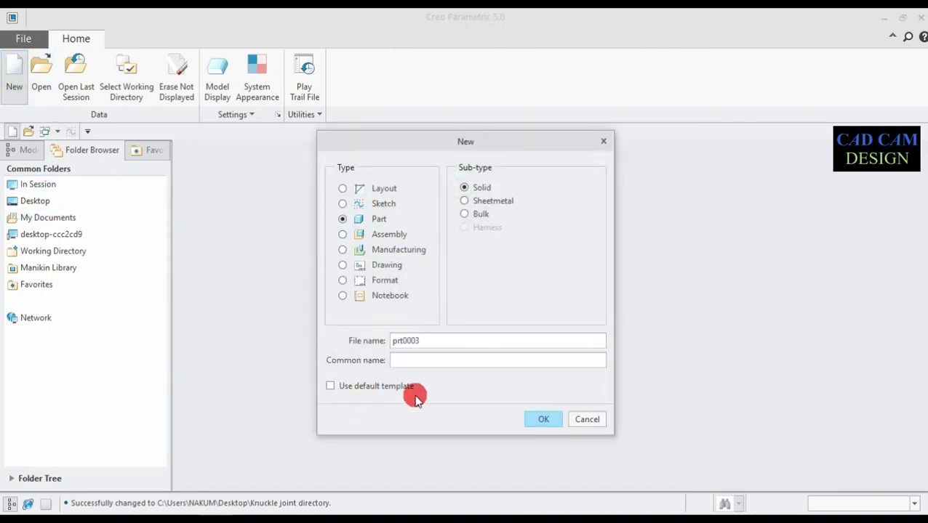
{"action": "left_click", "coordinate": [542, 419]}
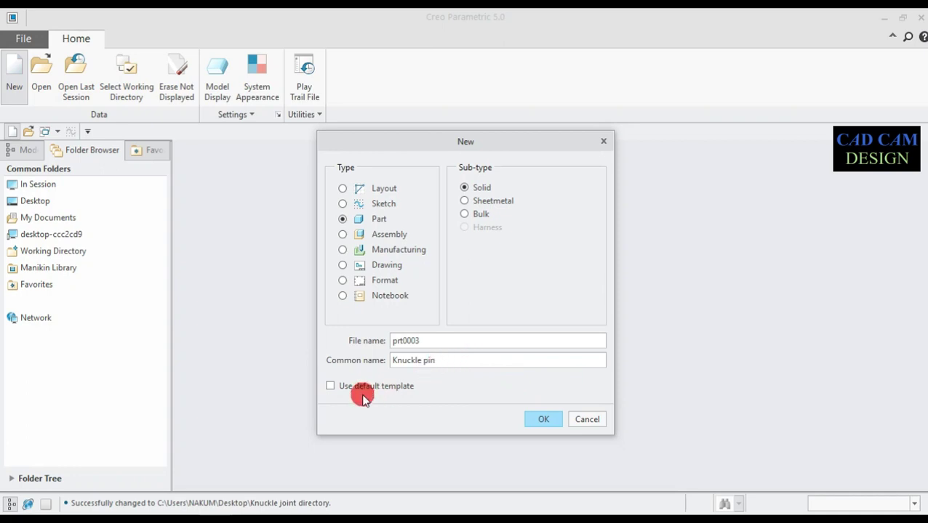
{"action": "left_click", "coordinate": [538, 419]}
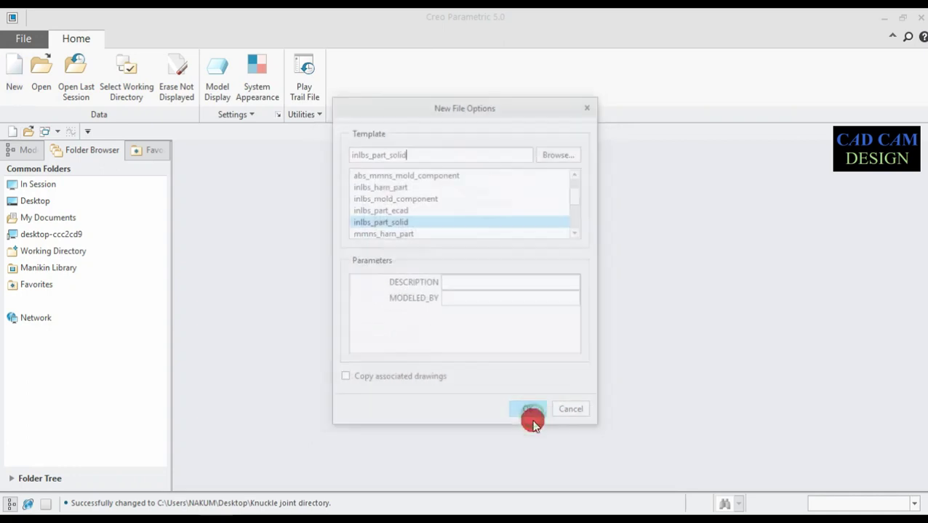
{"action": "scroll", "coordinate": [445, 205], "scroll_direction": "down", "scroll_amount": 2}
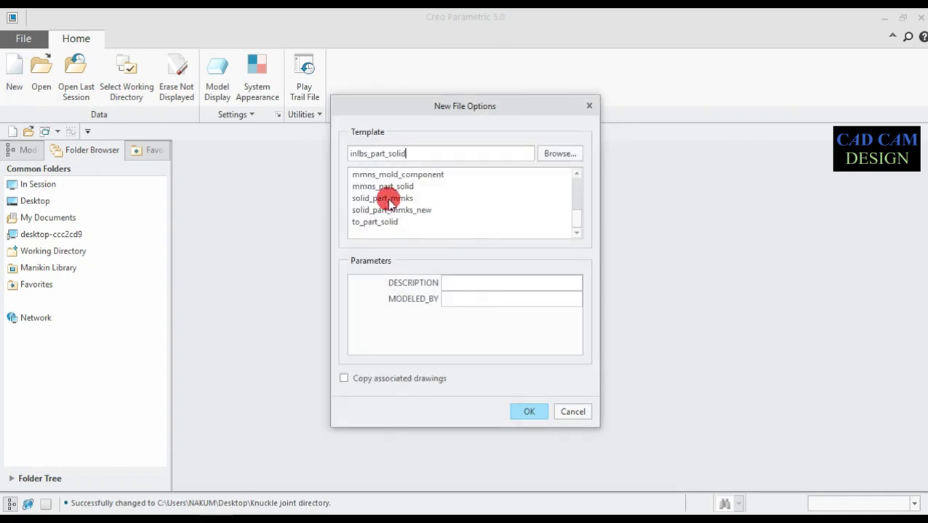
{"action": "left_click", "coordinate": [387, 198]}
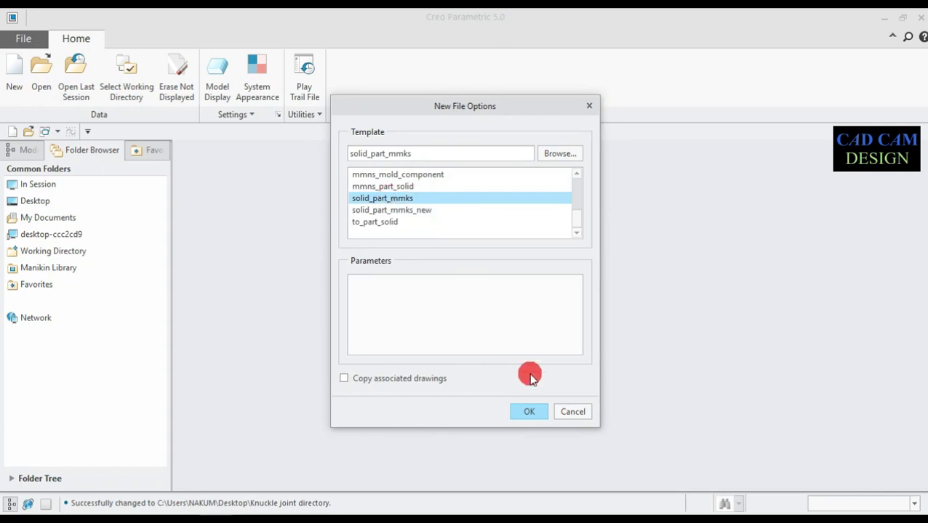
{"action": "left_click", "coordinate": [528, 411]}
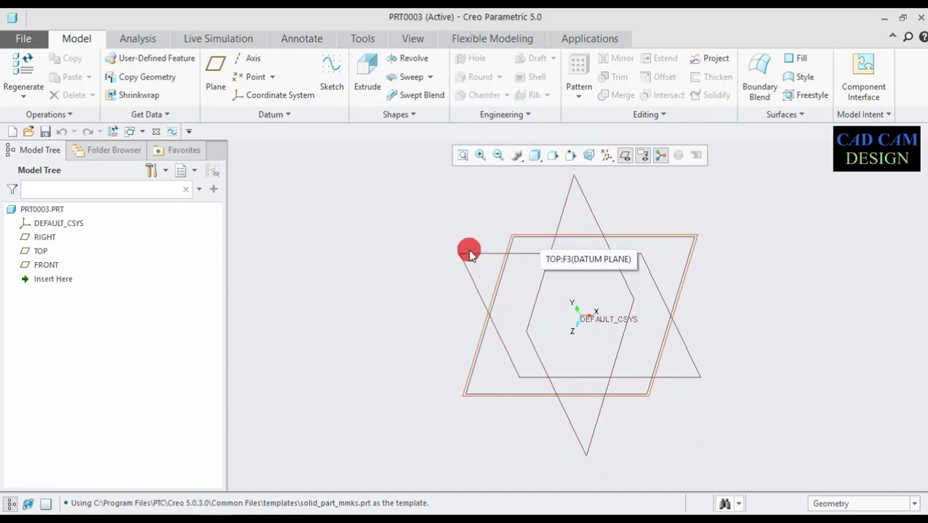
Step: Sketch a circle about 178 mm in diameter on the TOP plane, centred on the origin
{"action": "left_click", "coordinate": [40, 251]}
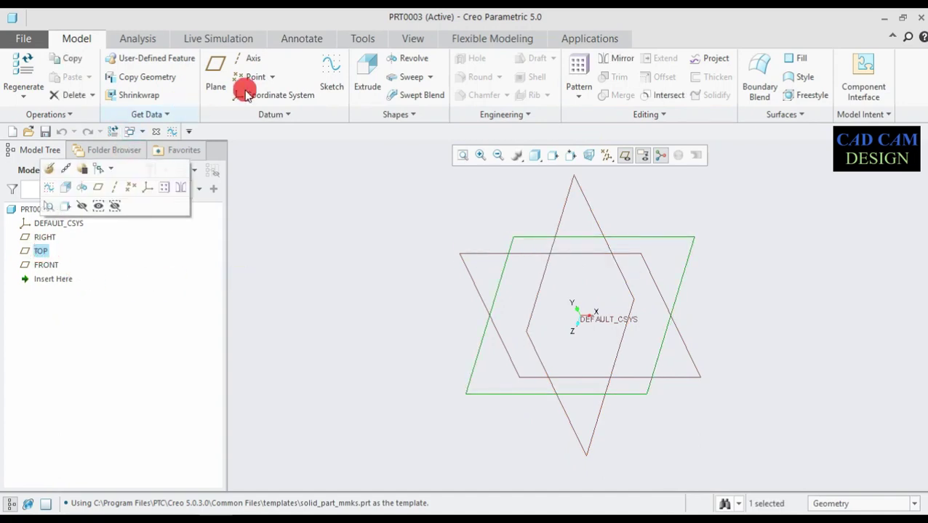
{"action": "left_click", "coordinate": [327, 69]}
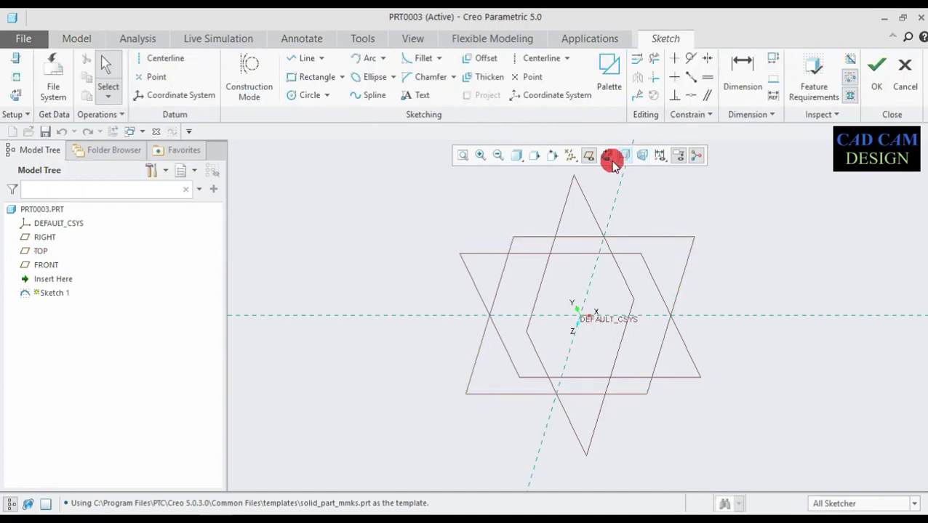
{"action": "left_click", "coordinate": [608, 159]}
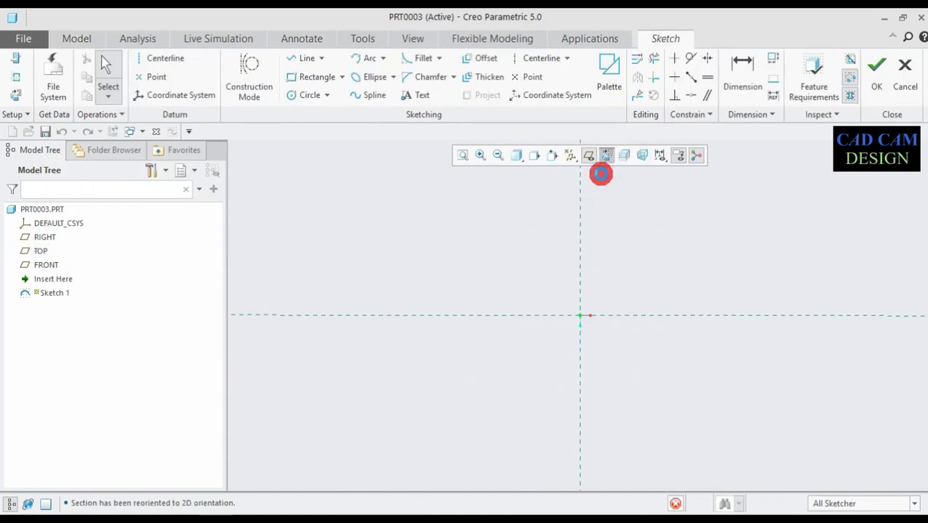
{"action": "left_click", "coordinate": [305, 94]}
{"action": "left_click", "coordinate": [579, 316]}
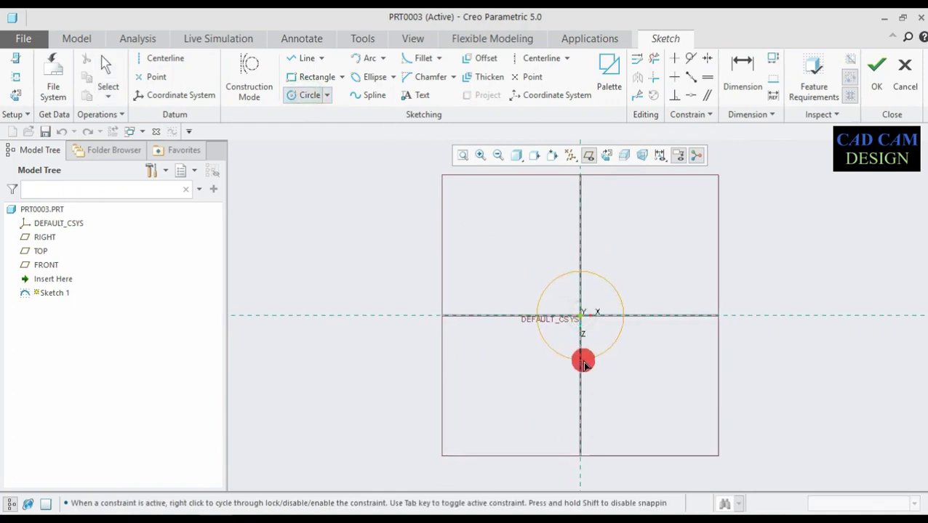
{"action": "left_click", "coordinate": [583, 363]}
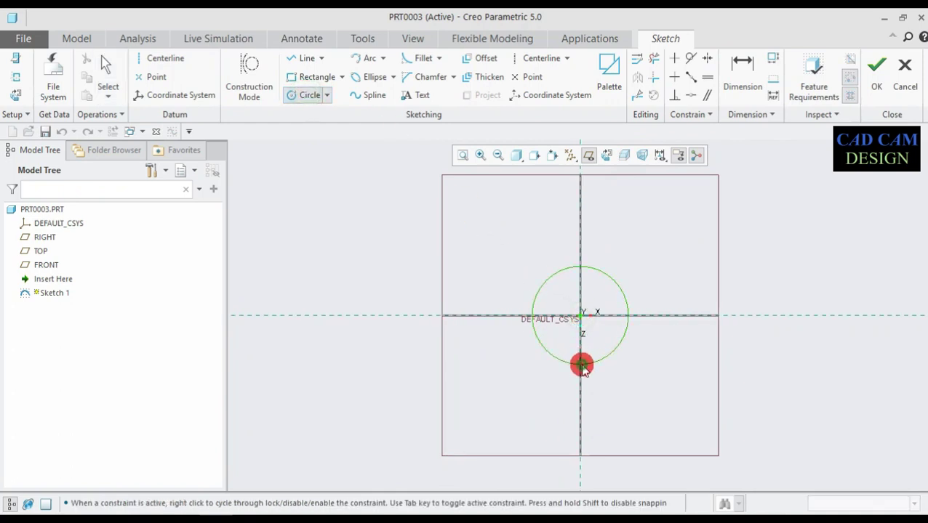
{"action": "middle_click", "coordinate": [676, 366]}
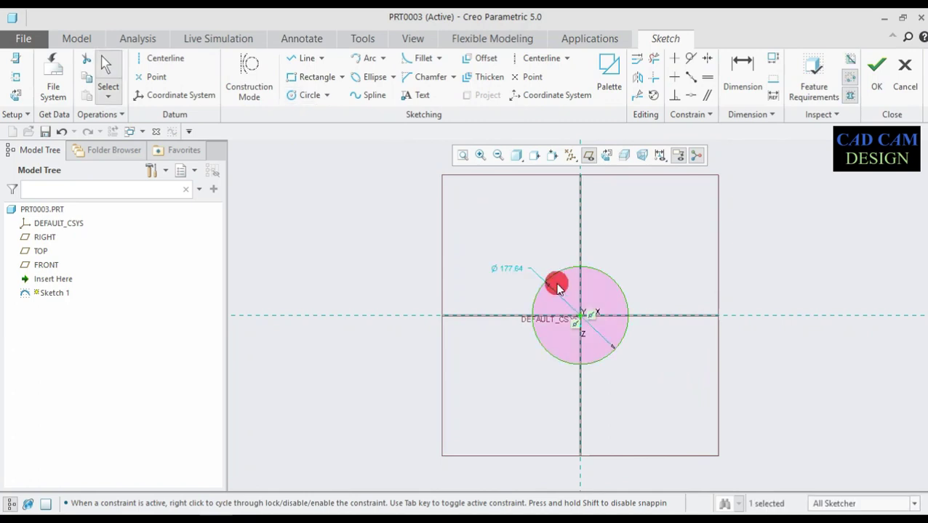
Step: Set the circle's diameter to 45 mm and finish the sketch
{"action": "left_click", "coordinate": [515, 270]}
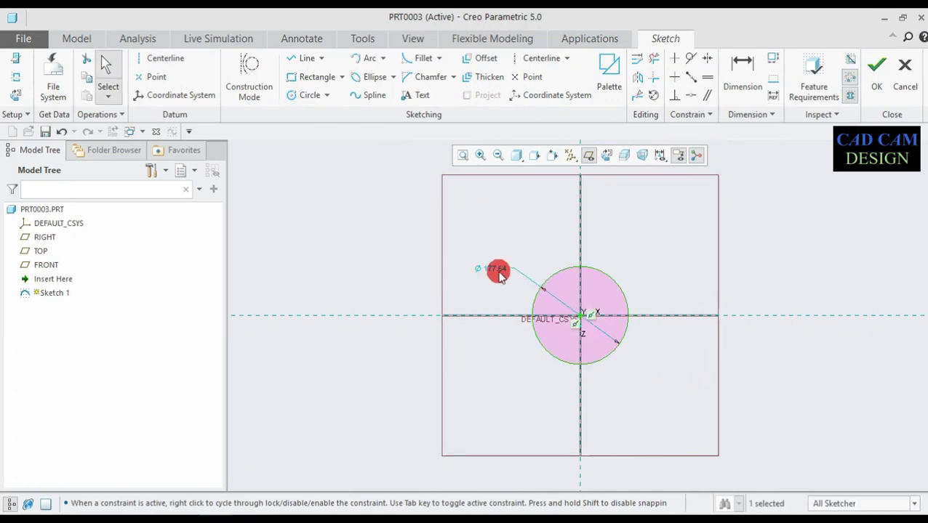
{"action": "double_click", "coordinate": [498, 273]}
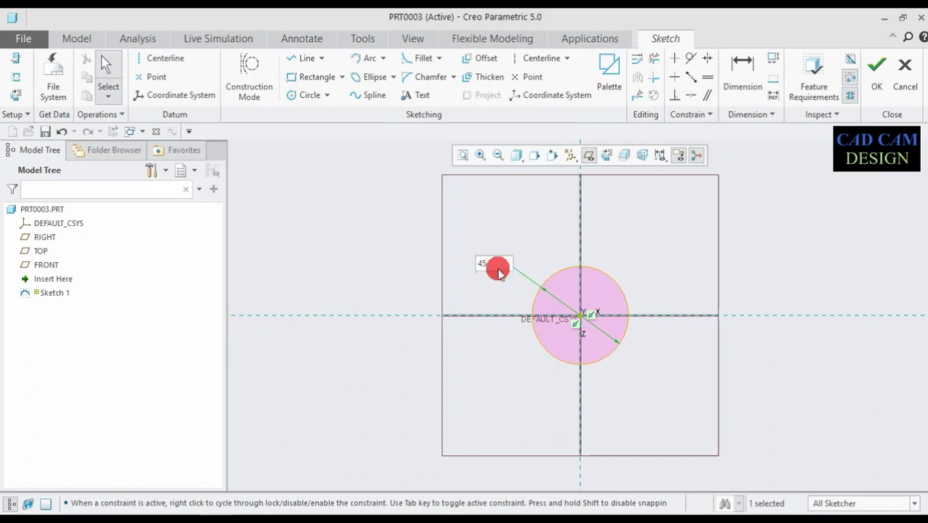
{"action": "key", "text": "Return"}
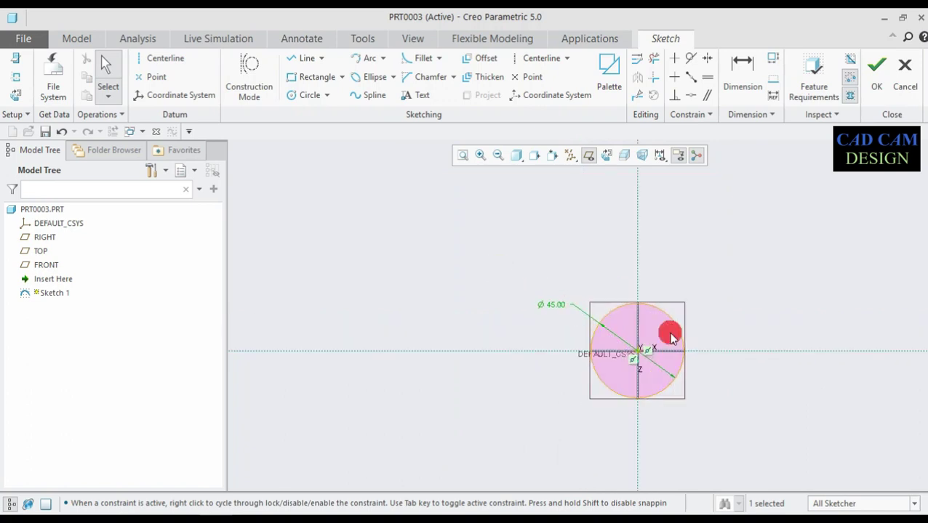
{"action": "left_click", "coordinate": [878, 73]}
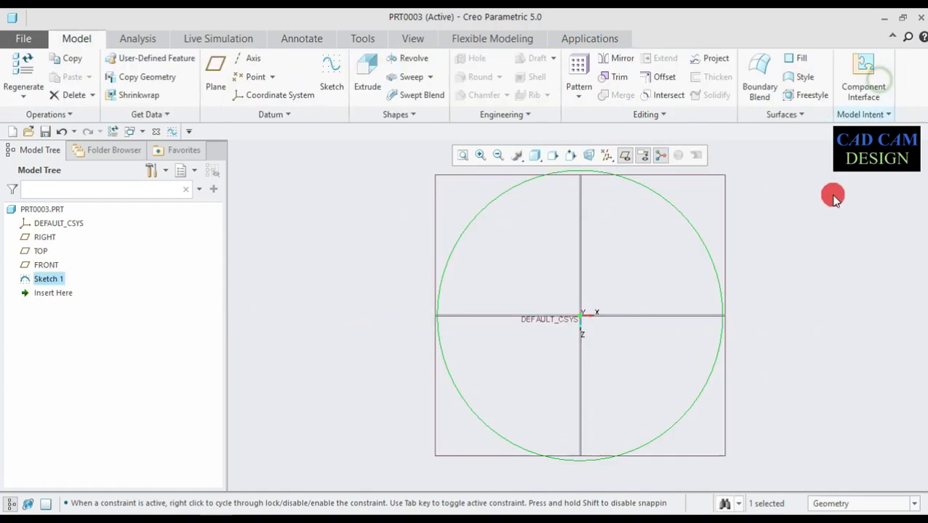
Step: Extrude the 45 mm circle to a depth of 15 mm to form the pin head
{"action": "left_click", "coordinate": [370, 80]}
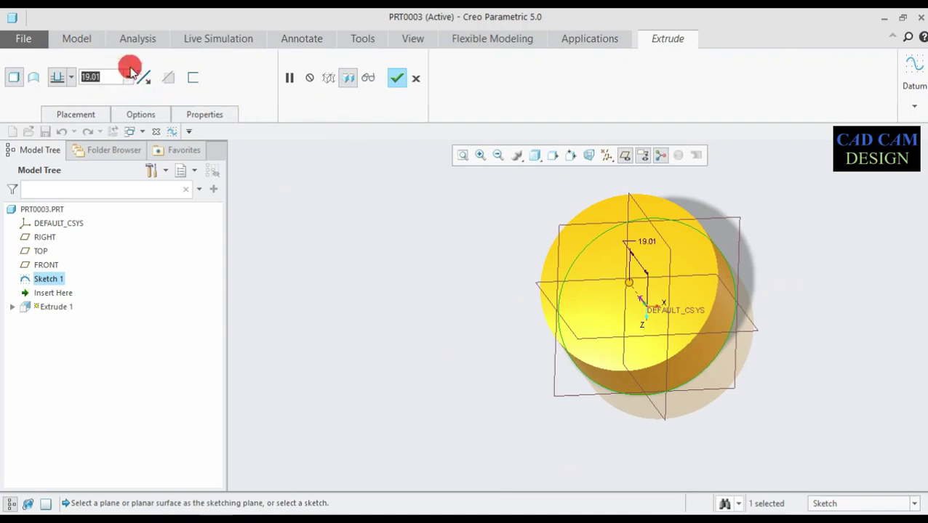
{"action": "type", "text": "15"}
{"action": "key", "text": "Return"}
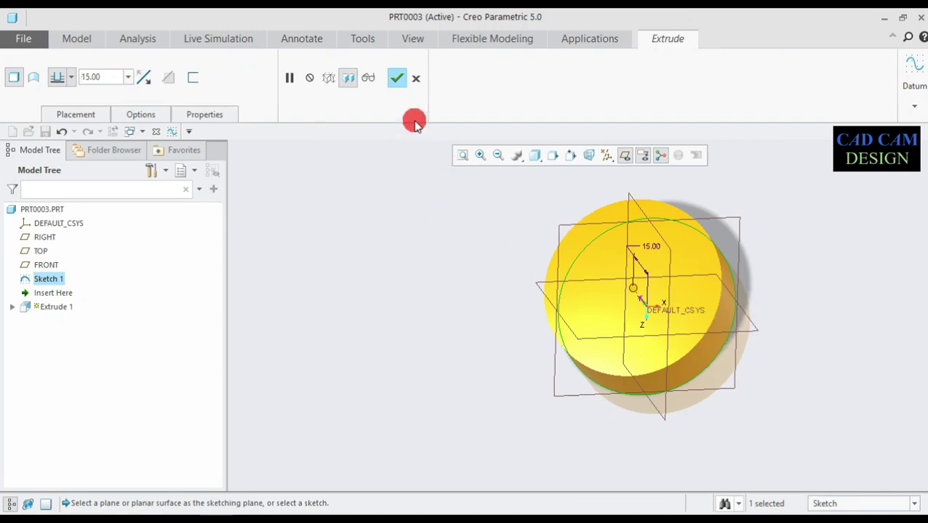
{"action": "left_click", "coordinate": [397, 78]}
Step: Sketch a circle about 34 mm in diameter on the TOP plane, concentric with the pin head
{"action": "middle_click_drag", "start_coordinate": [514, 269], "coordinate": [531, 280]}
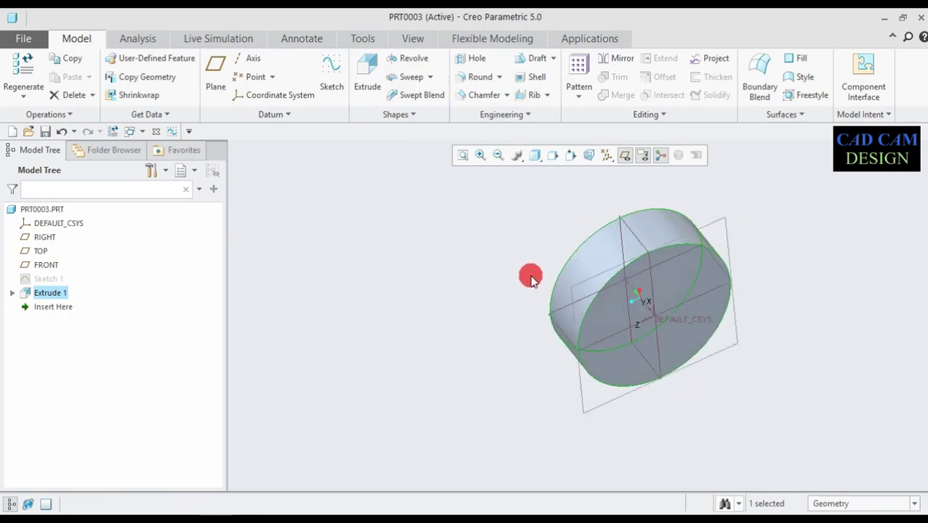
{"action": "left_click", "coordinate": [587, 282]}
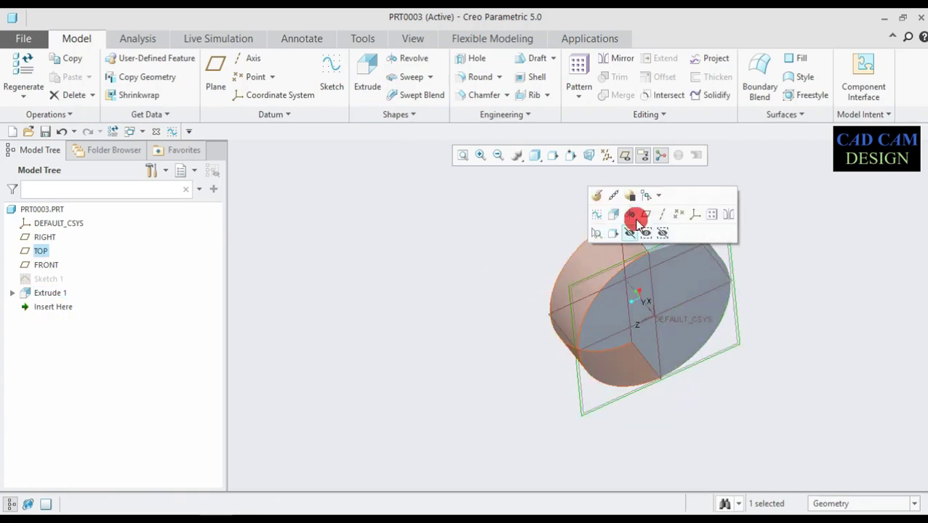
{"action": "left_click", "coordinate": [599, 216]}
{"action": "left_click", "coordinate": [603, 154]}
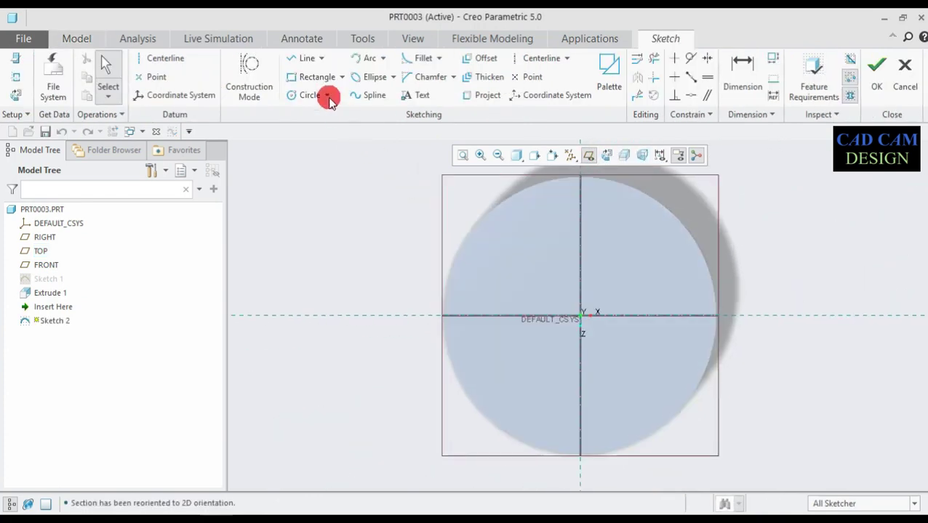
{"action": "left_click", "coordinate": [292, 94]}
{"action": "left_click", "coordinate": [579, 317]}
{"action": "left_click", "coordinate": [598, 418]}
{"action": "middle_click", "coordinate": [682, 263]}
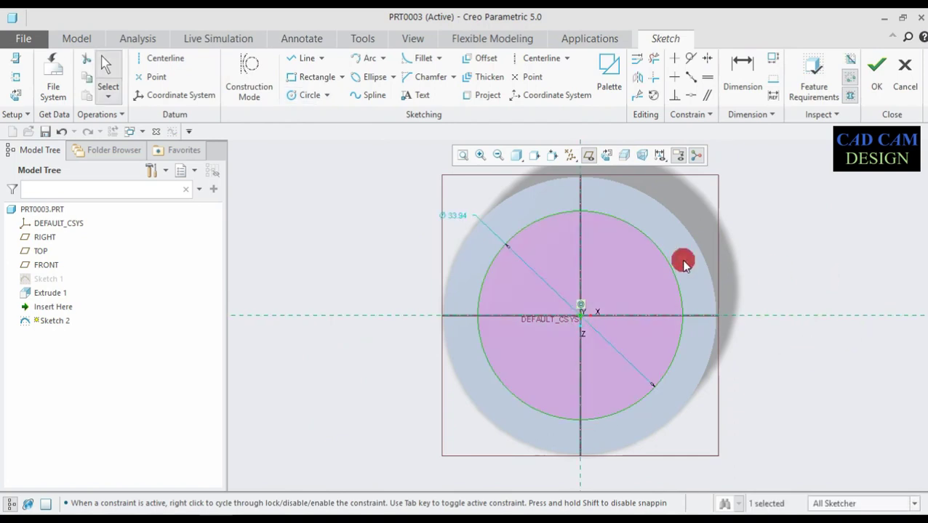
Step: Set the inner circle's diameter to 30 mm and finish the sketch
{"action": "double_click", "coordinate": [456, 217]}
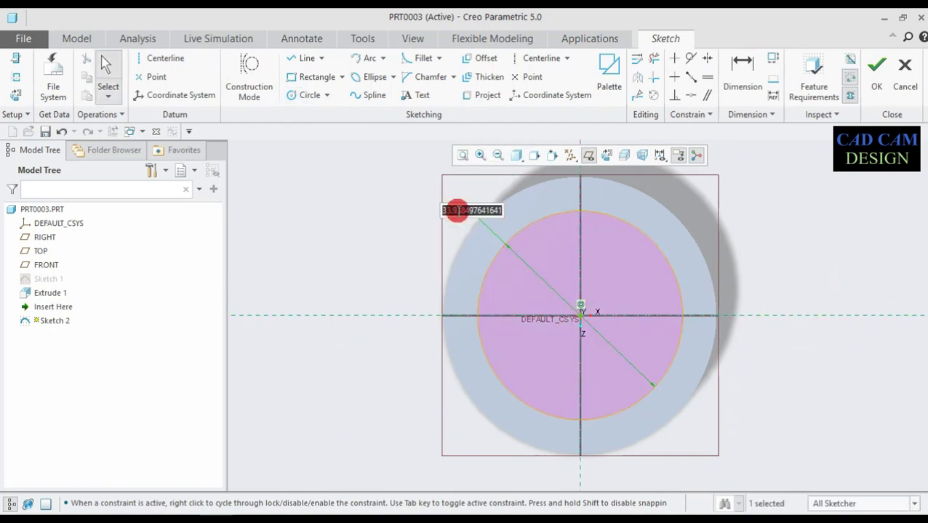
{"action": "type", "text": "30"}
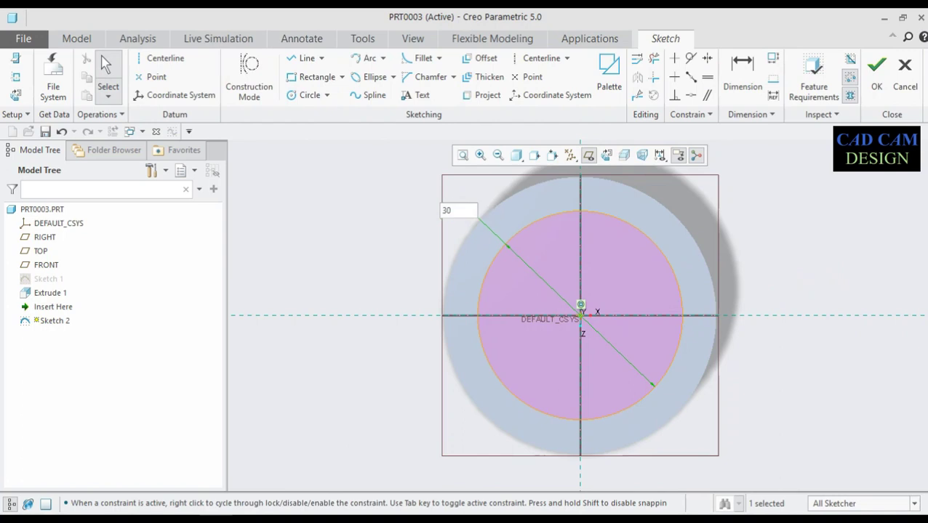
{"action": "key", "text": "Return"}
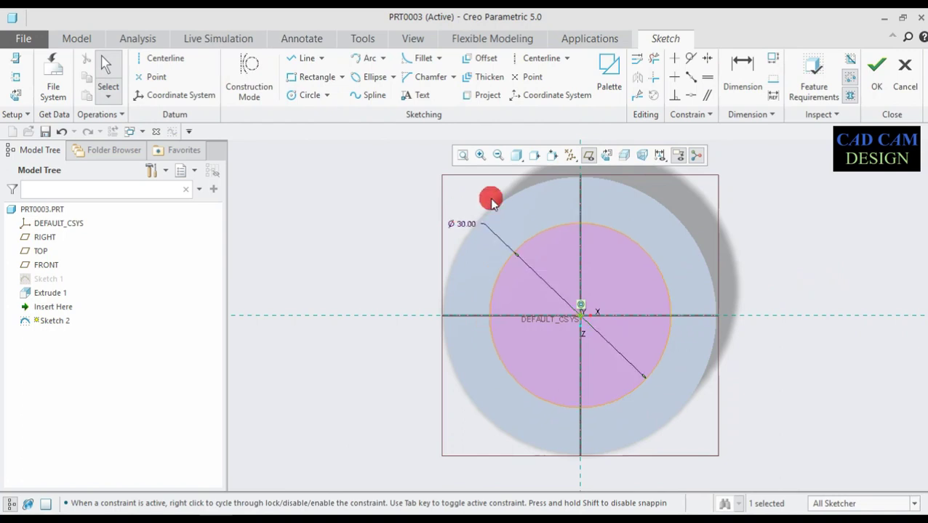
{"action": "left_click", "coordinate": [876, 71]}
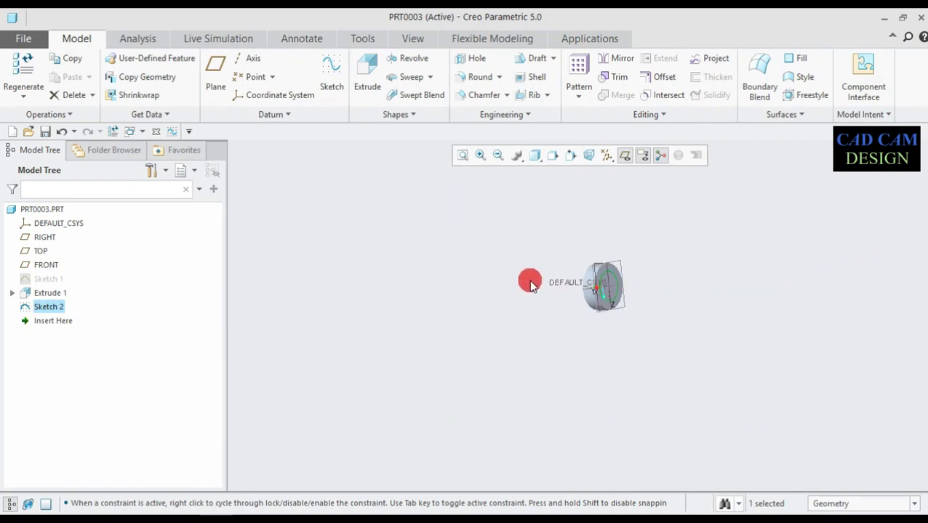
Step: Extrude the 30 mm circle 102 mm away from the head, reversing the default direction, to form the pin shank
{"action": "scroll", "coordinate": [698, 295], "scroll_direction": "up", "scroll_amount": 5}
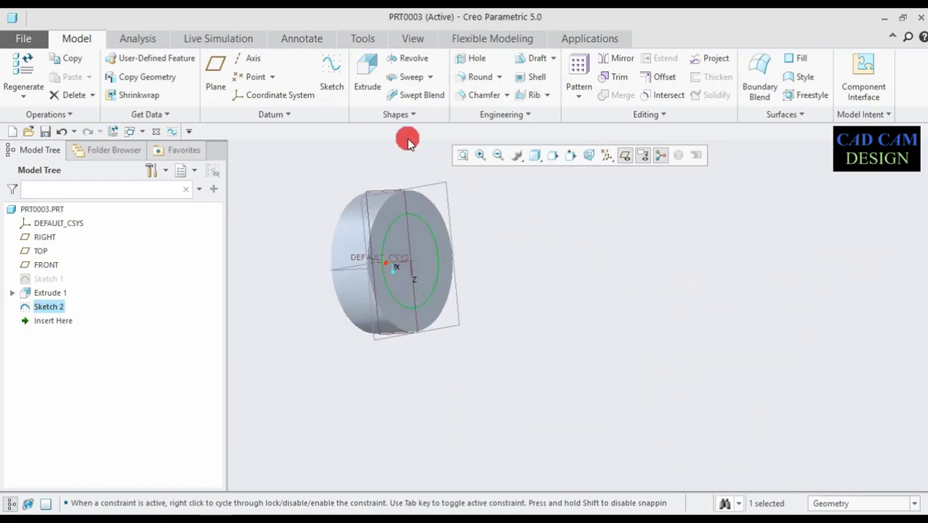
{"action": "left_click", "coordinate": [365, 73]}
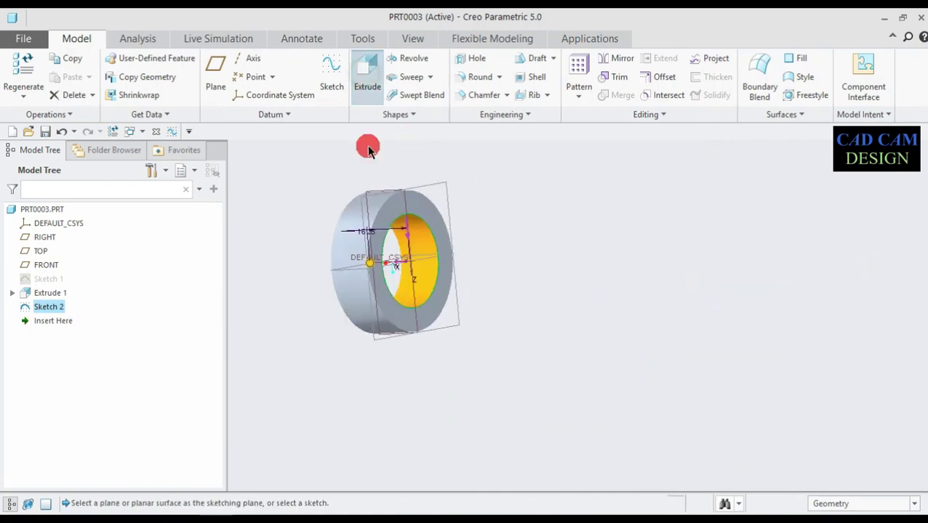
{"action": "left_click", "coordinate": [396, 268]}
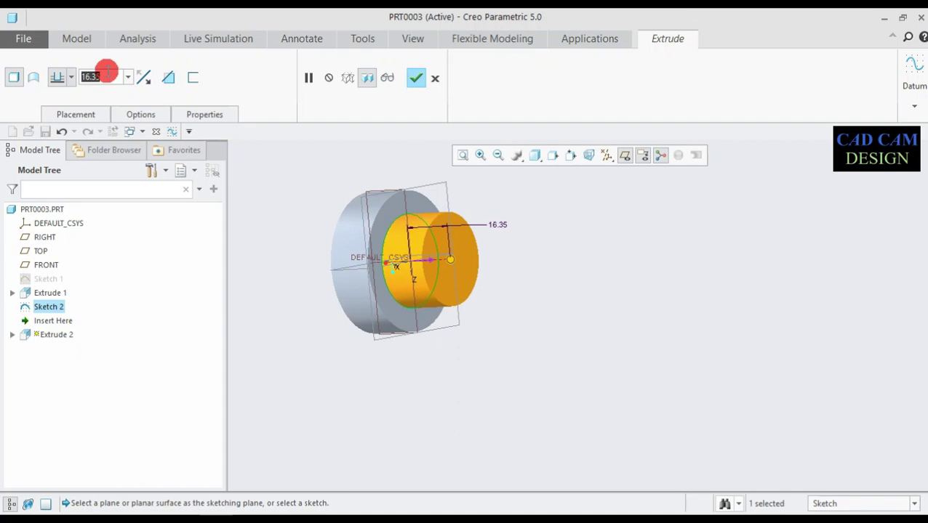
{"action": "type", "text": "102"}
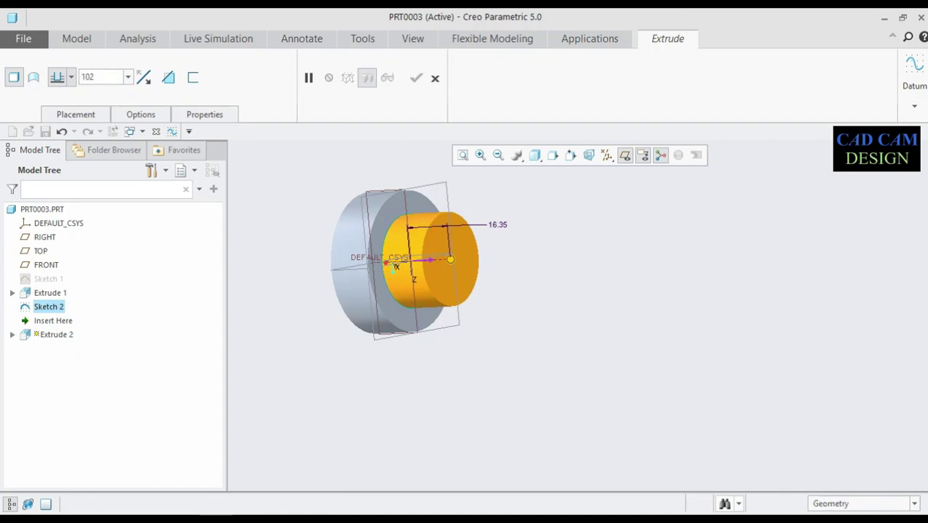
{"action": "key", "text": "Return"}
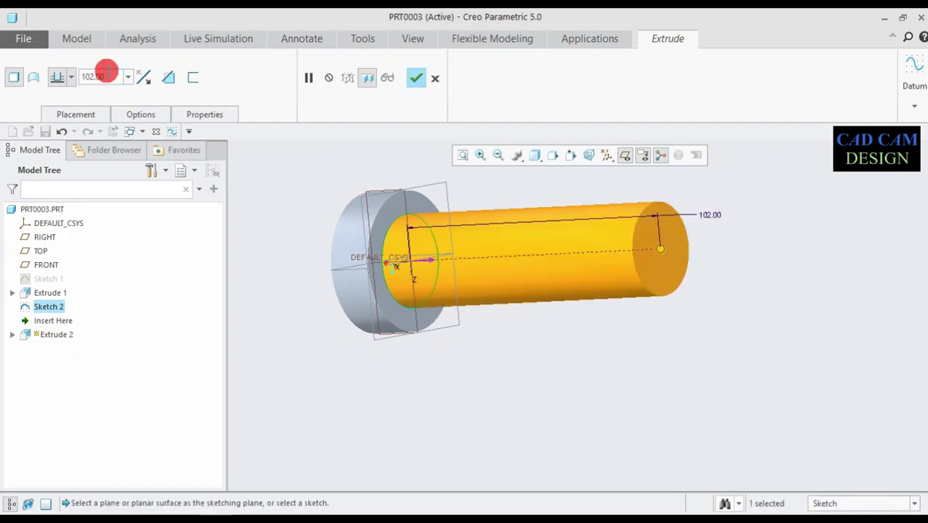
{"action": "left_click", "coordinate": [415, 78]}
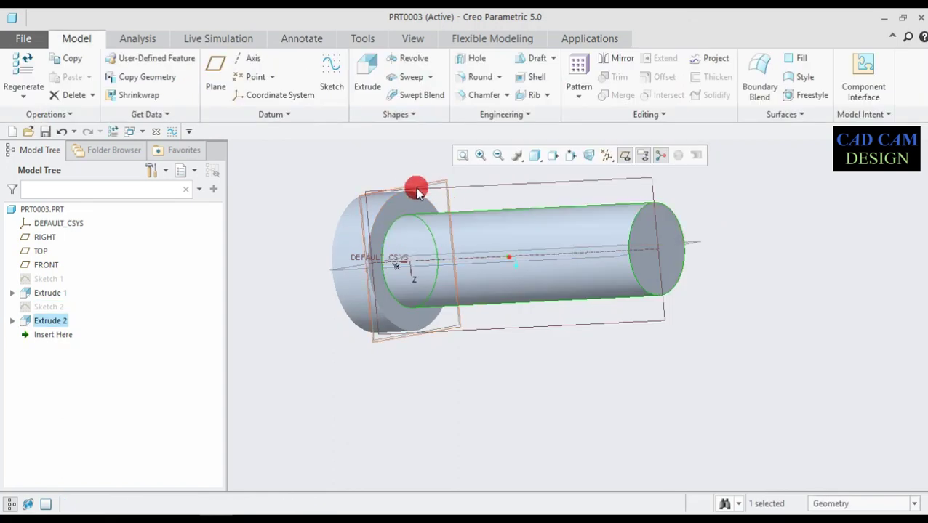
Step: Start a new sketch on the FRONT datum plane running lengthwise through the pin
{"action": "middle_click_drag", "start_coordinate": [412, 182], "coordinate": [428, 205]}
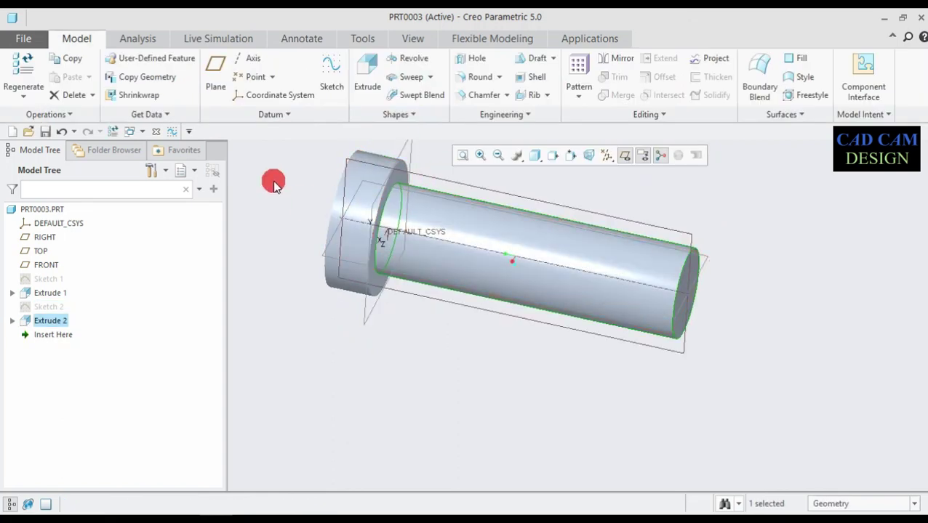
{"action": "middle_click_drag", "start_coordinate": [272, 184], "coordinate": [301, 199]}
{"action": "middle_click_drag", "start_coordinate": [456, 227], "coordinate": [480, 208]}
{"action": "scroll", "coordinate": [286, 199], "scroll_direction": "up", "scroll_amount": 2}
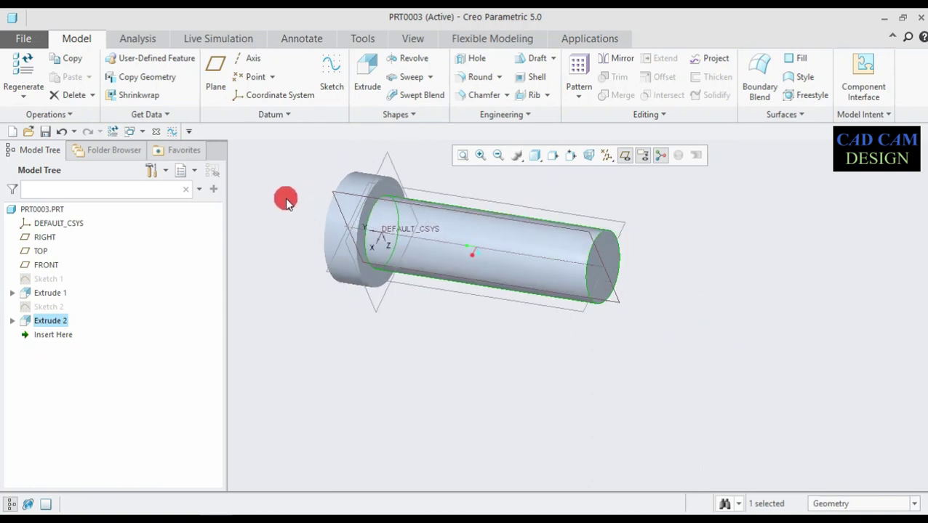
{"action": "scroll", "coordinate": [321, 201], "scroll_direction": "down", "scroll_amount": 4}
{"action": "scroll", "coordinate": [333, 203], "scroll_direction": "up", "scroll_amount": 2}
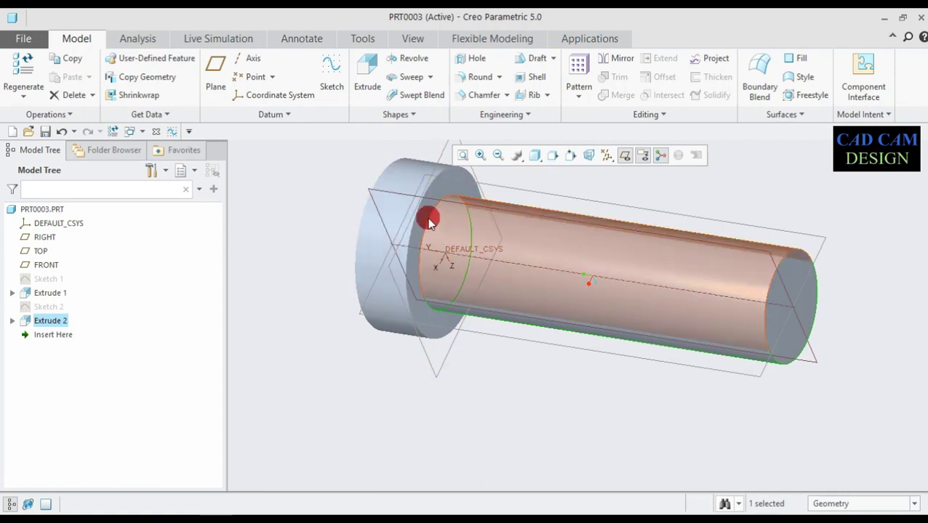
{"action": "scroll", "coordinate": [467, 189], "scroll_direction": "up", "scroll_amount": 1}
{"action": "scroll", "coordinate": [467, 188], "scroll_direction": "down", "scroll_amount": 1}
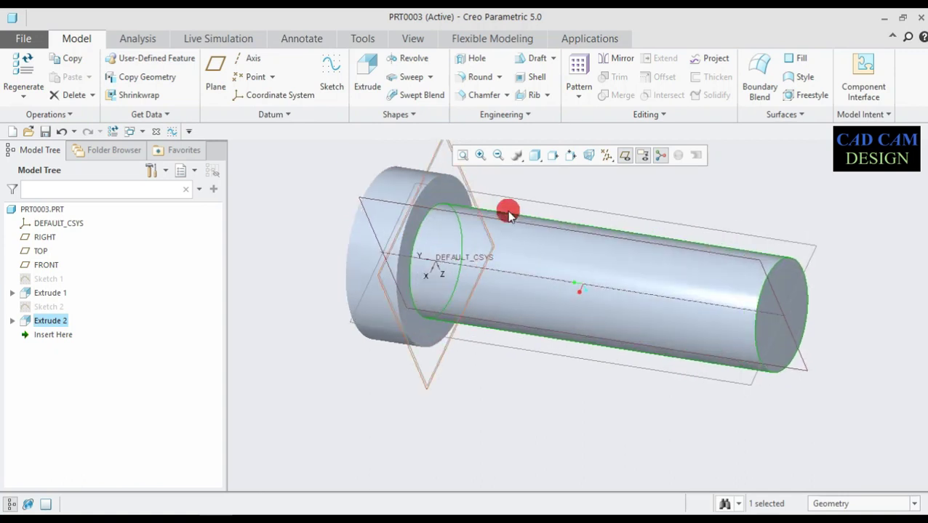
{"action": "left_click", "coordinate": [747, 388]}
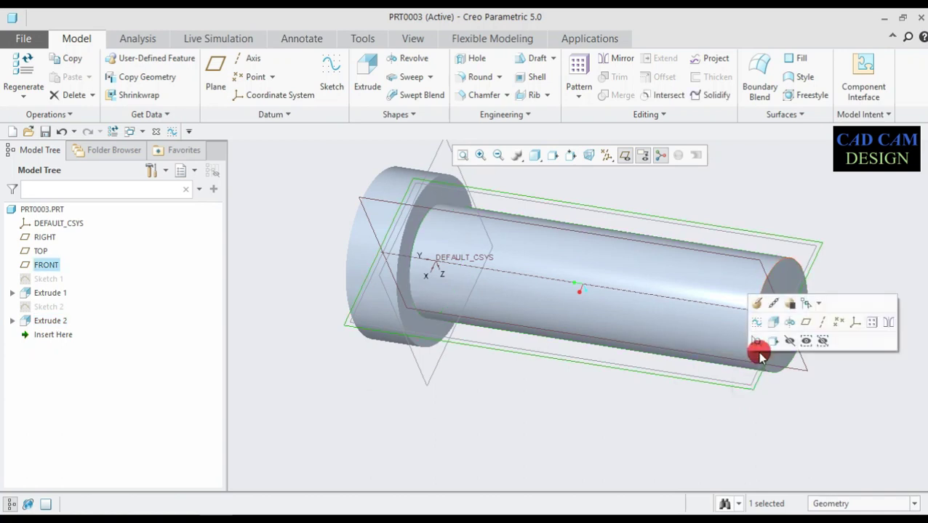
{"action": "left_click", "coordinate": [756, 325]}
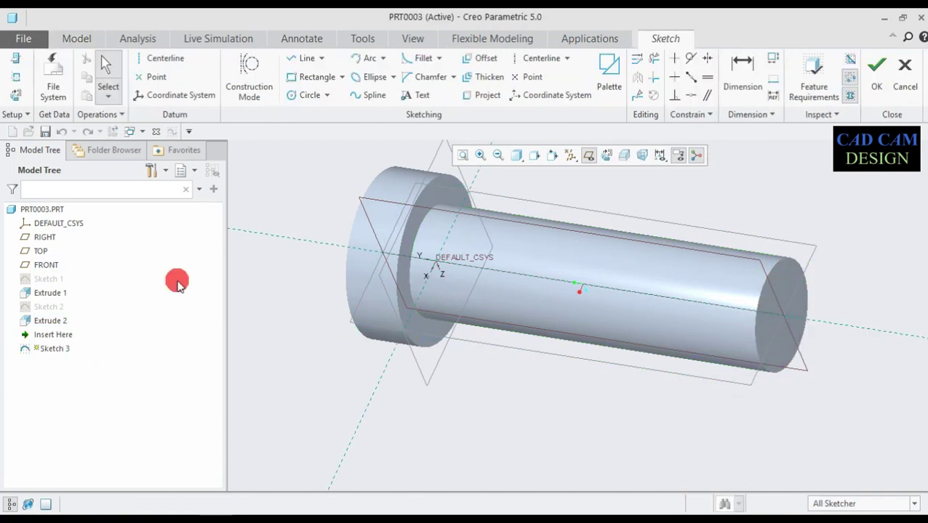
{"action": "left_click", "coordinate": [607, 157]}
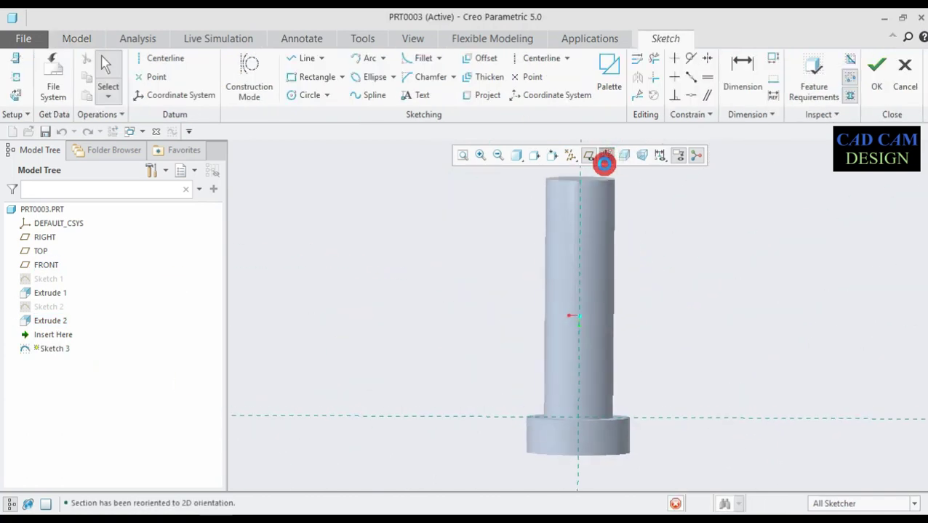
{"action": "left_click", "coordinate": [302, 98]}
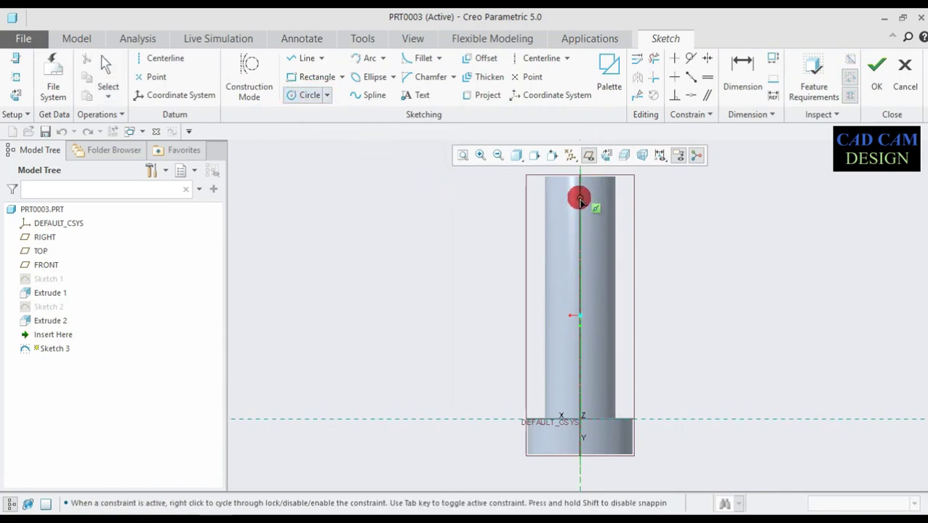
{"action": "scroll", "coordinate": [586, 190], "scroll_direction": "down", "scroll_amount": 4}
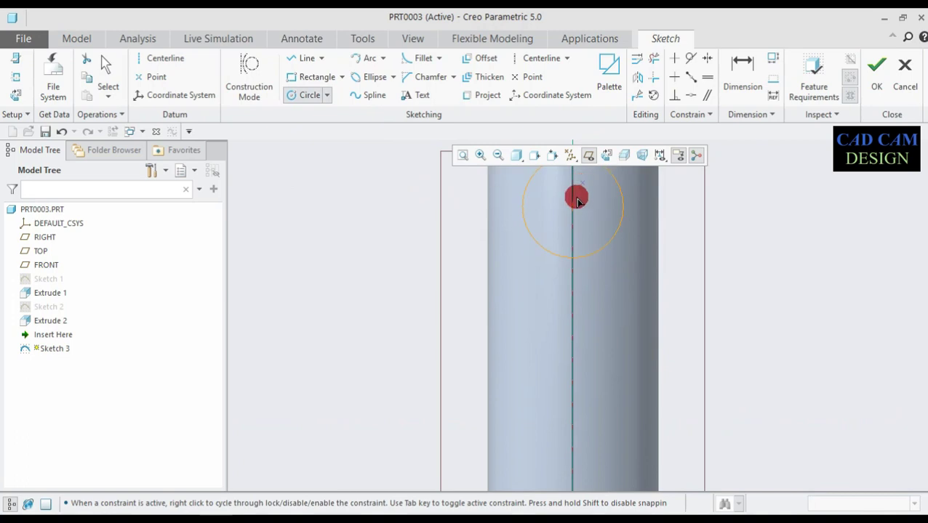
{"action": "scroll", "coordinate": [576, 197], "scroll_direction": "up", "scroll_amount": 4}
{"action": "scroll", "coordinate": [592, 180], "scroll_direction": "down", "scroll_amount": 2}
{"action": "left_click", "coordinate": [649, 215]}
{"action": "middle_click", "coordinate": [628, 210]}
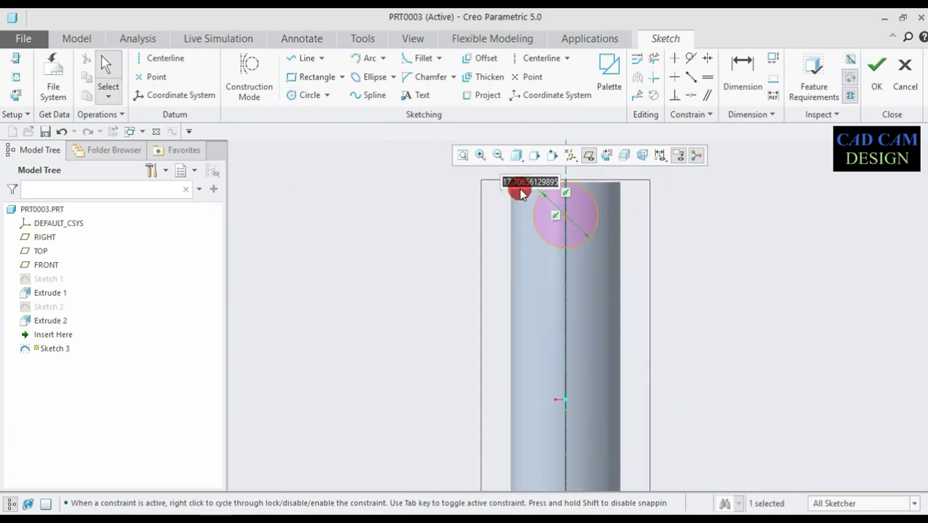
{"action": "type", "text": "6"}
{"action": "key", "text": "Return"}
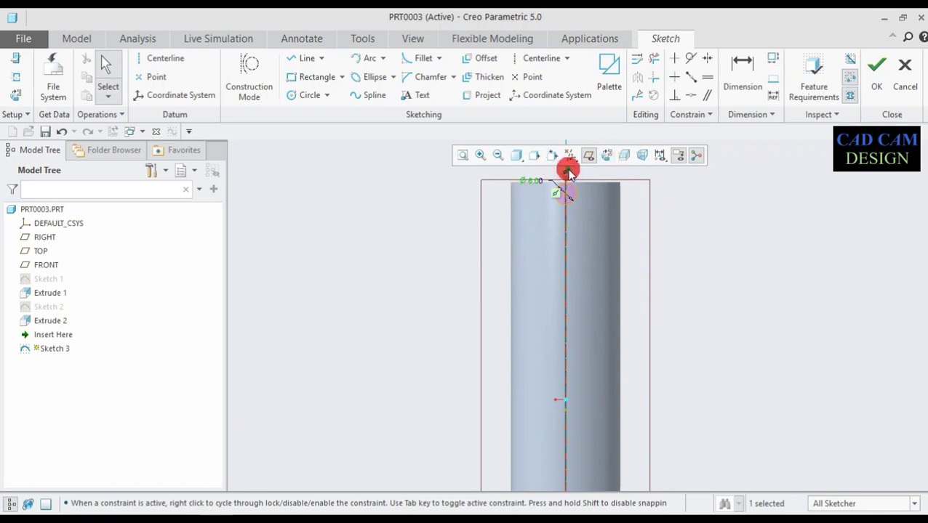
{"action": "left_click_drag", "start_coordinate": [568, 174], "coordinate": [585, 122]}
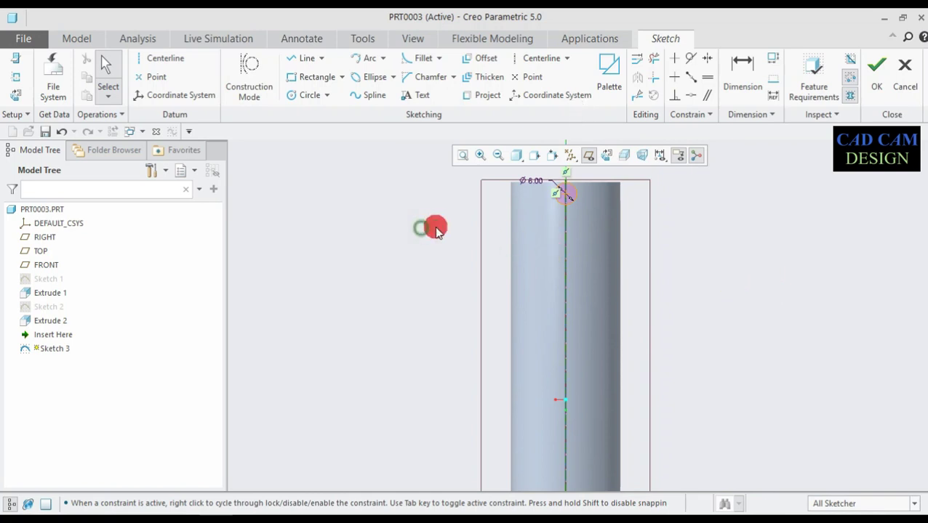
{"action": "scroll", "coordinate": [549, 228], "scroll_direction": "up", "scroll_amount": 4}
{"action": "scroll", "coordinate": [567, 217], "scroll_direction": "down", "scroll_amount": 5}
{"action": "left_click", "coordinate": [900, 58]}
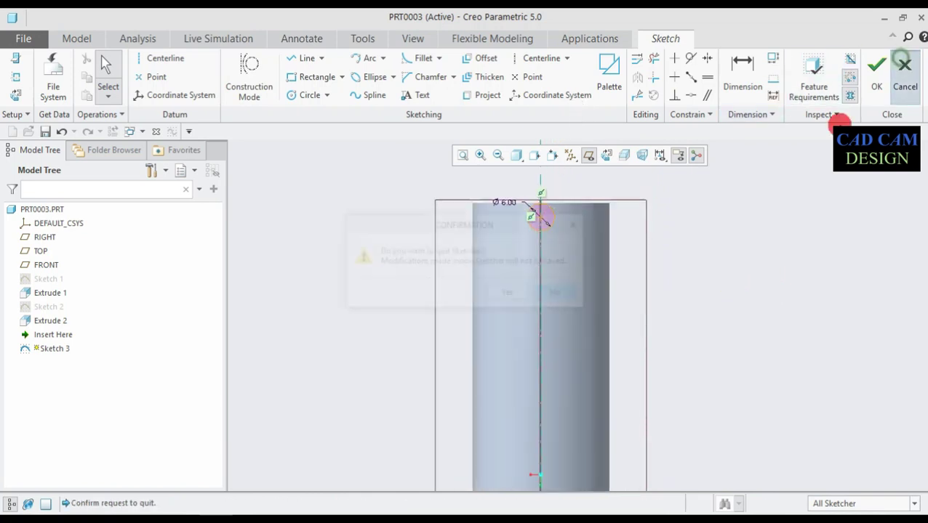
{"action": "left_click", "coordinate": [509, 294]}
Step: Sketch a circle of diameter 6 on the FRONT plane, centred on the shaft's axis near its free end
{"action": "left_click", "coordinate": [445, 215]}
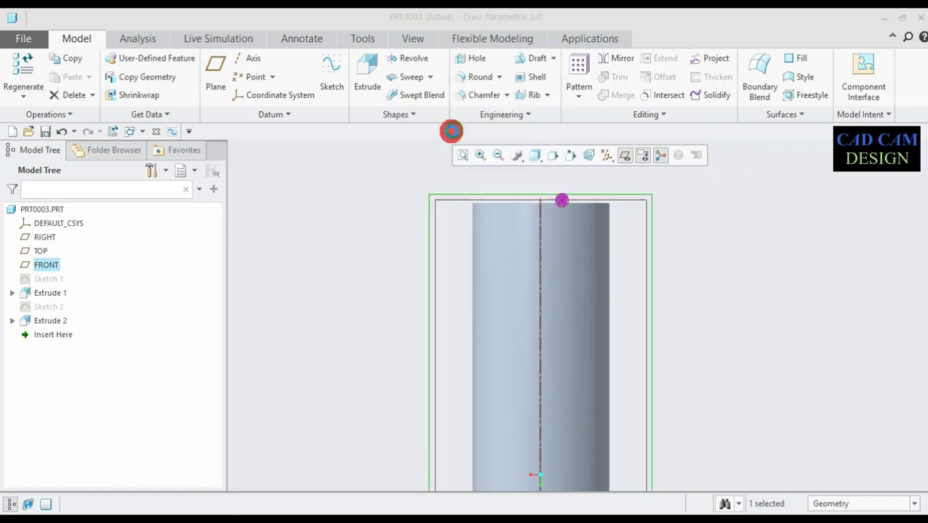
{"action": "left_click", "coordinate": [455, 129]}
{"action": "left_click", "coordinate": [608, 163]}
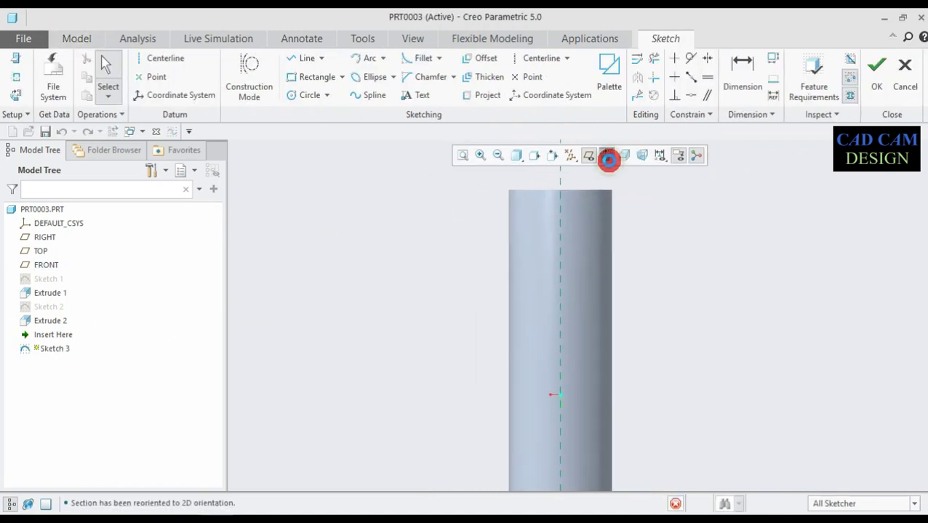
{"action": "left_click", "coordinate": [306, 95]}
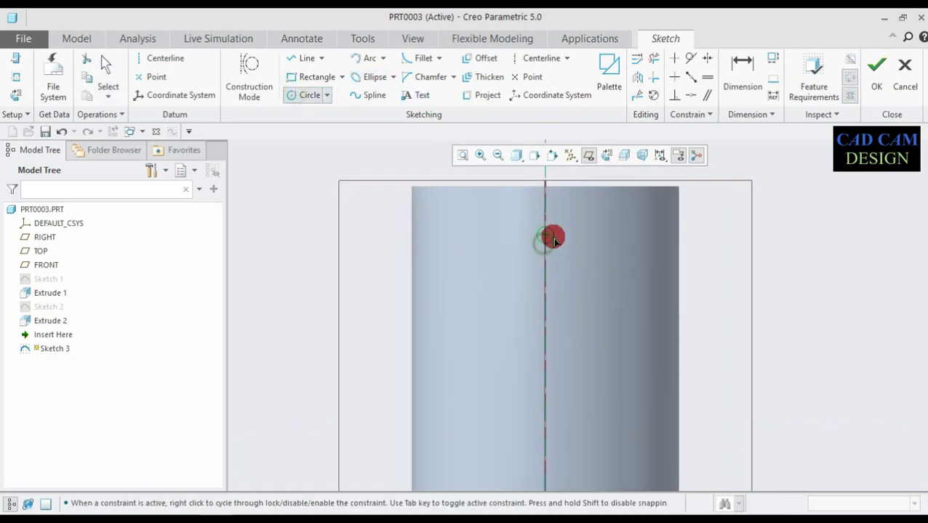
{"action": "left_click", "coordinate": [547, 246]}
{"action": "scroll", "coordinate": [557, 228], "scroll_direction": "down", "scroll_amount": 3}
{"action": "middle_click", "coordinate": [529, 251]}
{"action": "double_click", "coordinate": [504, 232]}
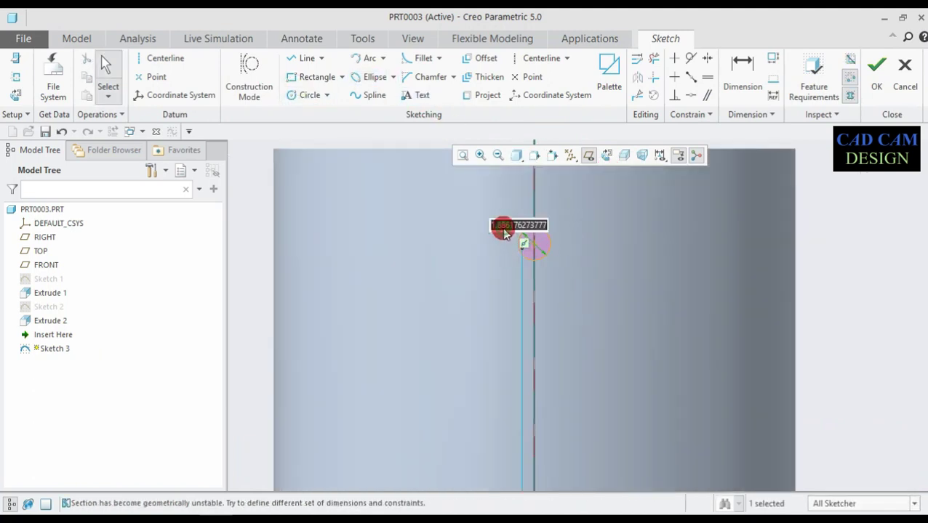
{"action": "type", "text": "6"}
{"action": "key", "text": "Return"}
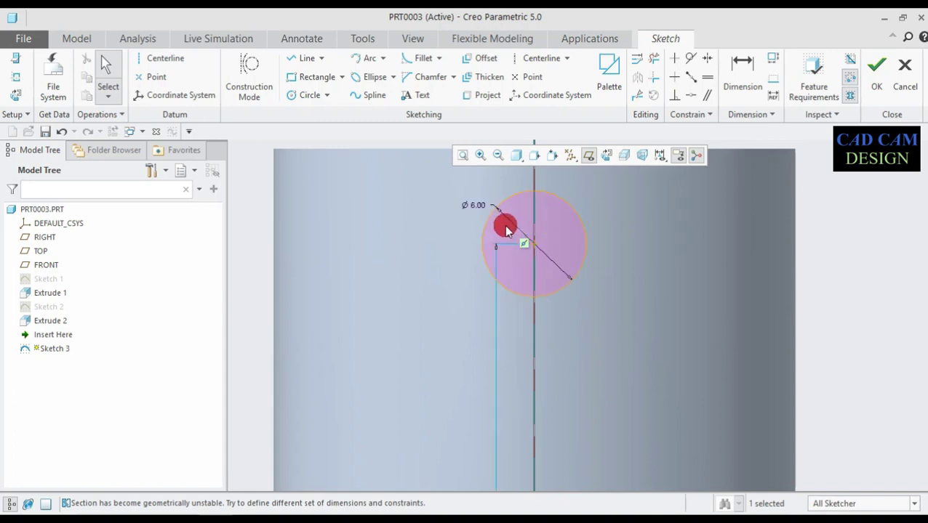
Step: Dimension the circle's centre at 15 from the shaft's free end edge
{"action": "scroll", "coordinate": [504, 225], "scroll_direction": "up", "scroll_amount": 5}
{"action": "scroll", "coordinate": [518, 269], "scroll_direction": "up", "scroll_amount": 3}
{"action": "left_click_drag", "start_coordinate": [501, 373], "coordinate": [441, 374]}
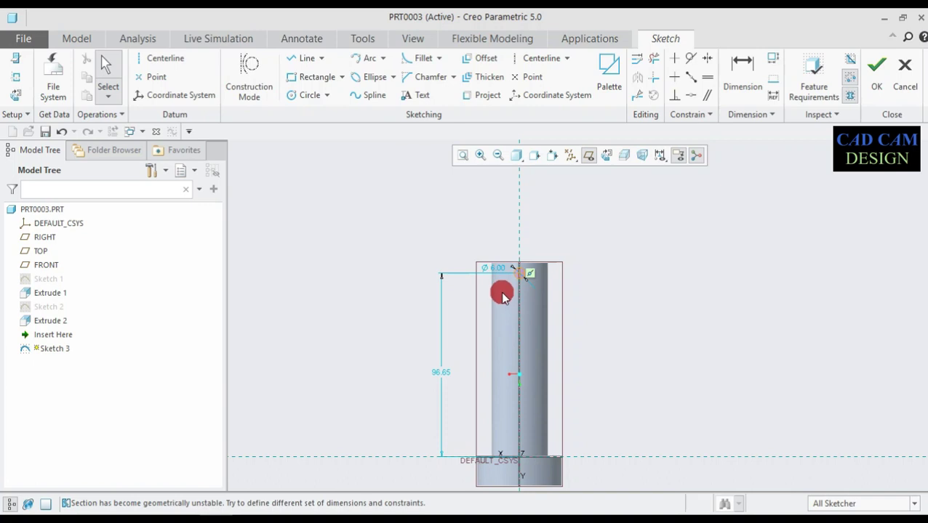
{"action": "scroll", "coordinate": [511, 276], "scroll_direction": "down", "scroll_amount": 3}
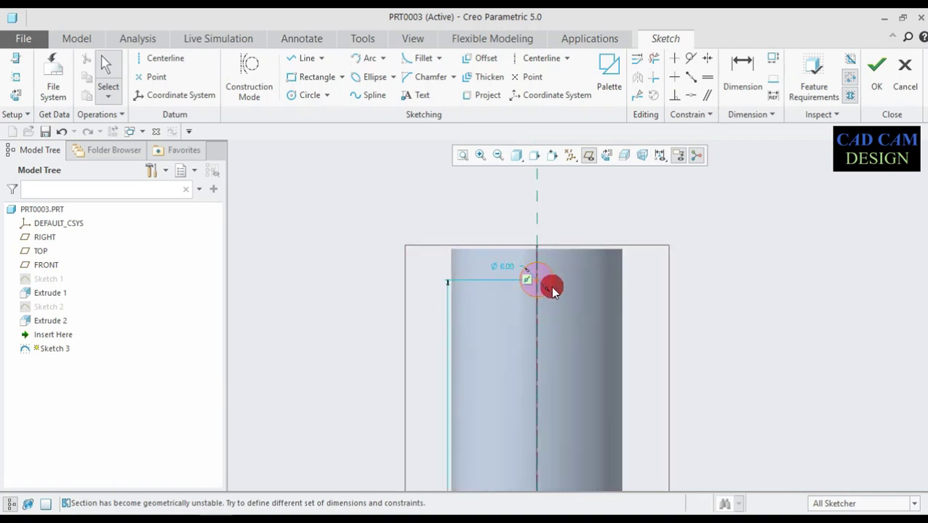
{"action": "left_click", "coordinate": [741, 70]}
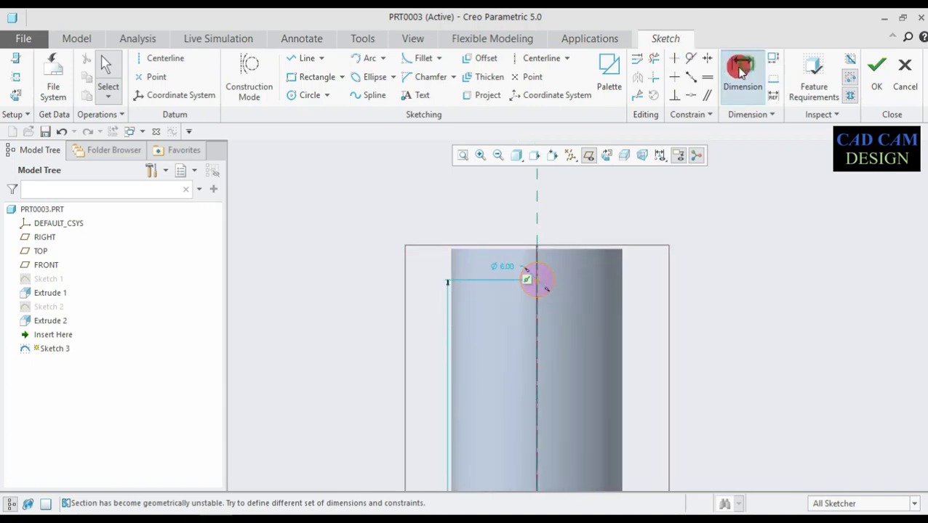
{"action": "left_click", "coordinate": [536, 283]}
{"action": "left_click", "coordinate": [567, 252]}
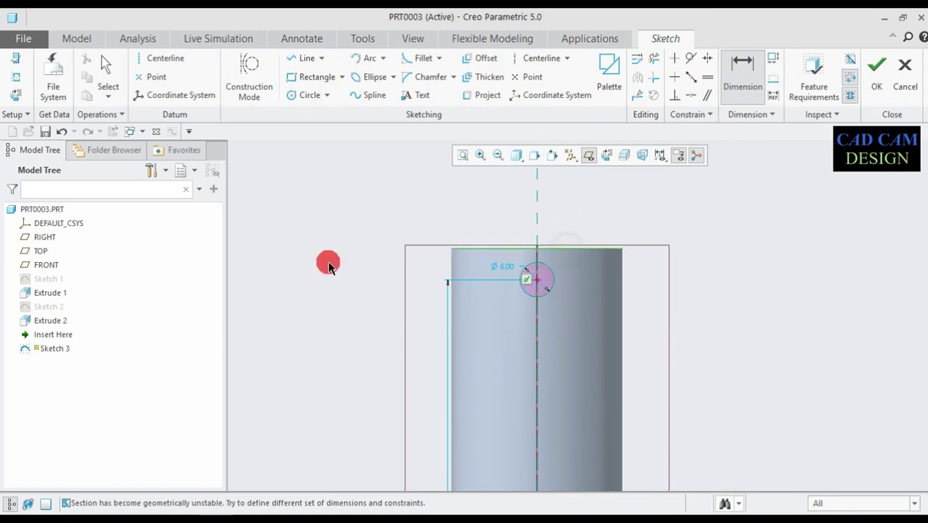
{"action": "middle_click", "coordinate": [354, 266]}
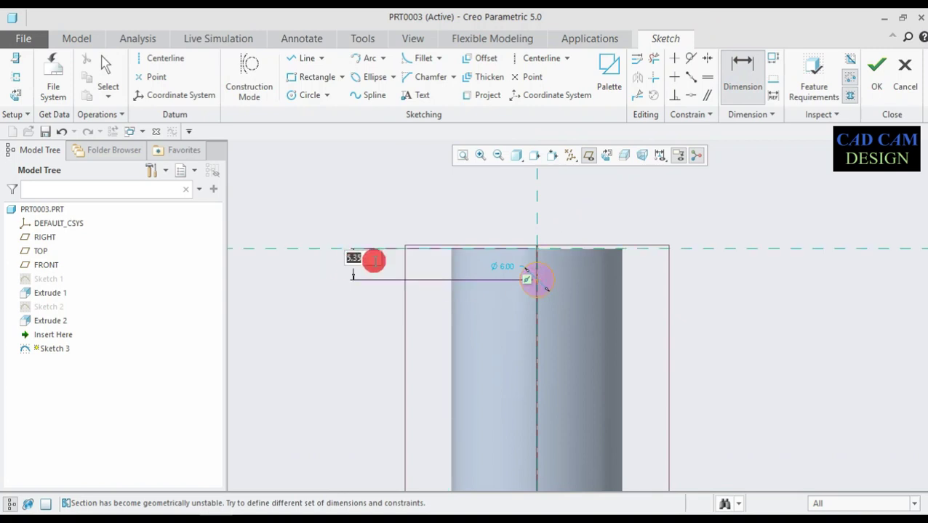
{"action": "middle_click", "coordinate": [372, 261]}
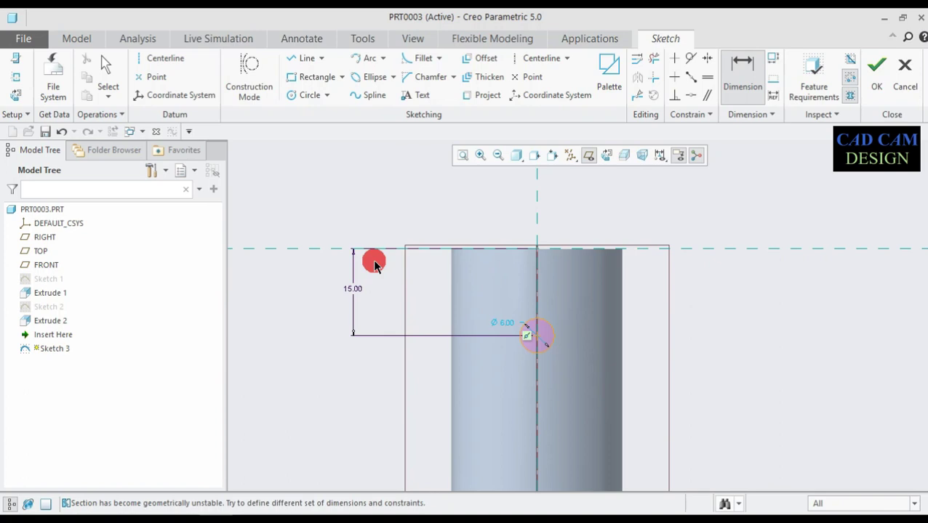
Step: Move the circle's diameter dimension clear of the shaft and finish the sketch
{"action": "scroll", "coordinate": [503, 349], "scroll_direction": "down", "scroll_amount": 5}
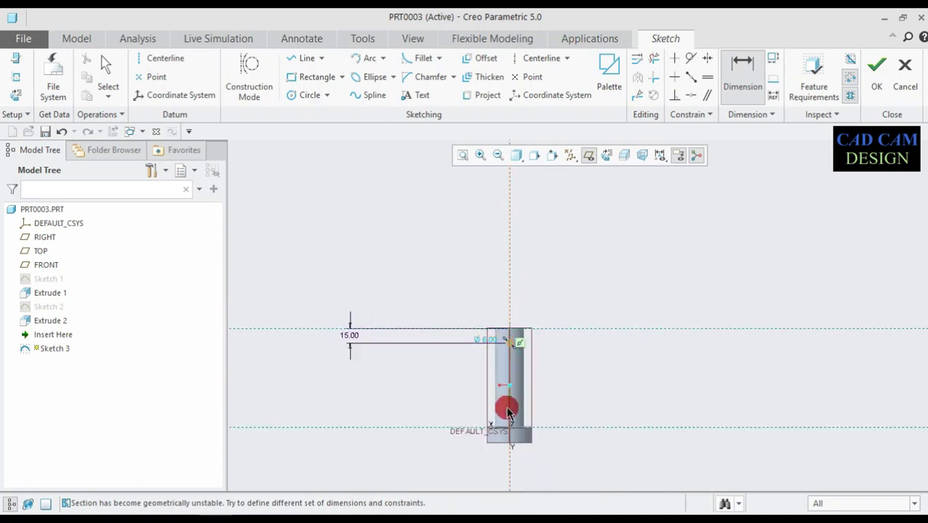
{"action": "scroll", "coordinate": [507, 412], "scroll_direction": "up", "scroll_amount": 3}
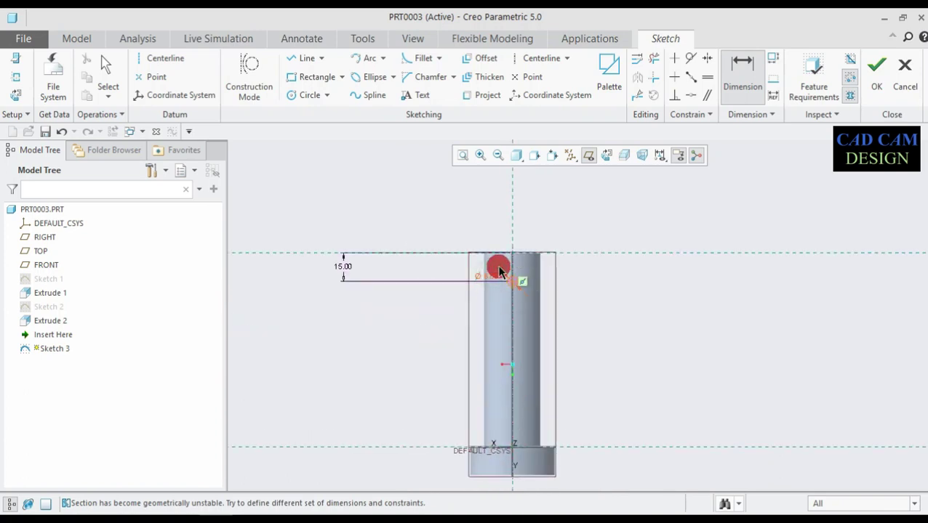
{"action": "middle_click", "coordinate": [464, 271]}
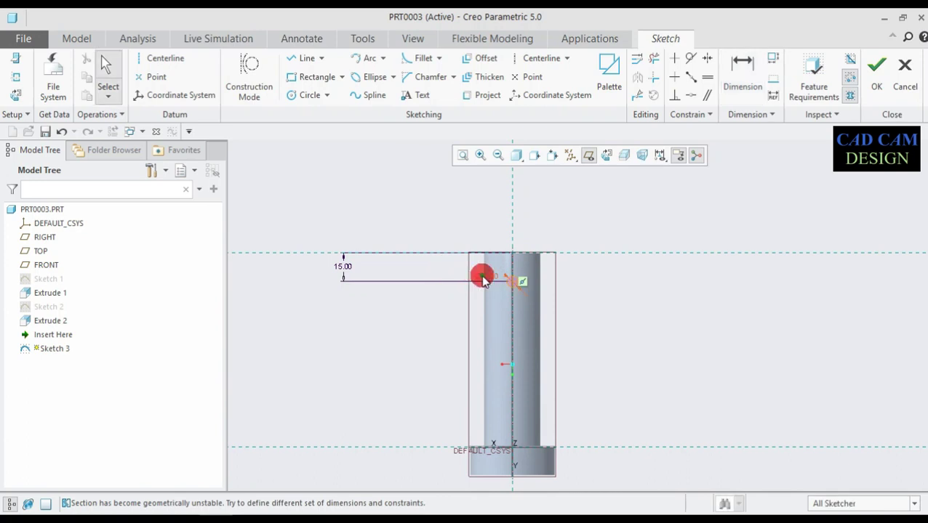
{"action": "left_click_drag", "start_coordinate": [484, 280], "coordinate": [451, 269]}
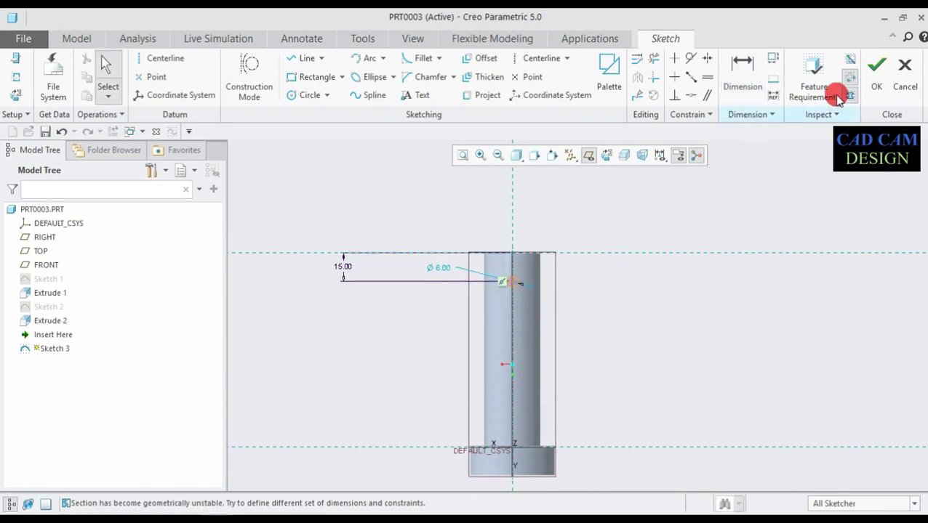
{"action": "left_click", "coordinate": [876, 72]}
Step: Start an extruded cut from the circle sketch with its depth symmetric about the sketch plane
{"action": "mouse_move", "coordinate": [588, 269]}
{"action": "middle_mouse_down"}
{"action": "mouse_move", "coordinate": [598, 271]}
{"action": "mouse_move", "coordinate": [603, 300]}
{"action": "mouse_move", "coordinate": [565, 289]}
{"action": "middle_mouse_up"}
{"action": "left_click", "coordinate": [368, 80]}
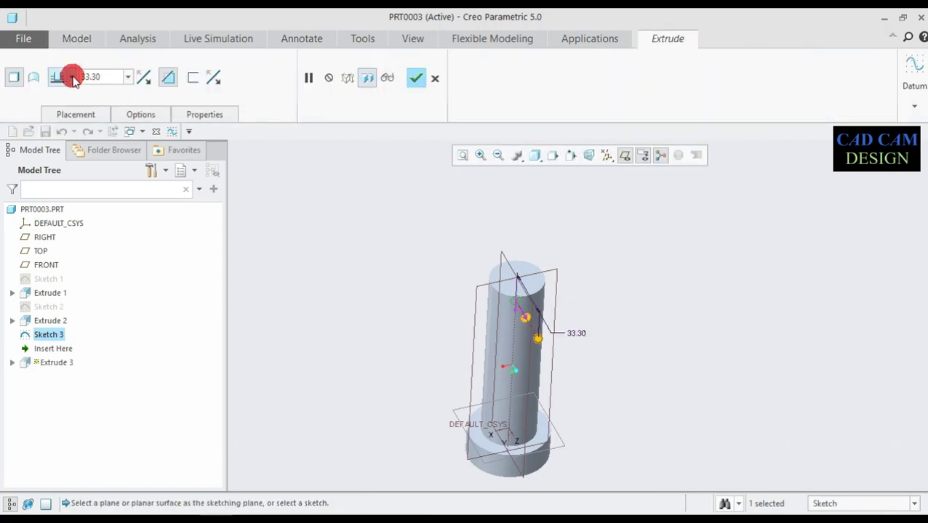
{"action": "left_click", "coordinate": [71, 77]}
{"action": "left_click", "coordinate": [57, 116]}
{"action": "middle_click_drag", "start_coordinate": [403, 299], "coordinate": [541, 271]}
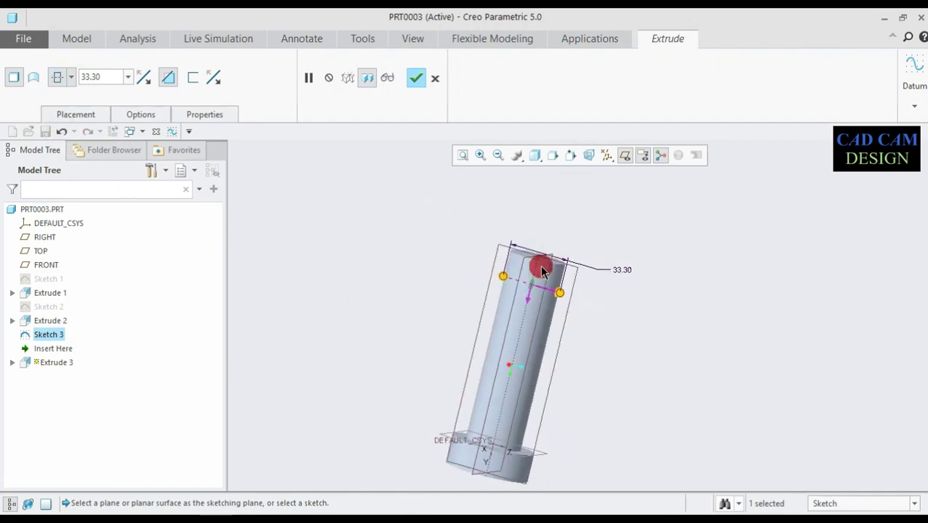
Step: Adjust the symmetric cut's depth so it passes through both sides of the shaft, and complete the hole
{"action": "left_click_drag", "start_coordinate": [502, 280], "coordinate": [399, 240]}
{"action": "middle_click_drag", "start_coordinate": [598, 323], "coordinate": [586, 295]}
{"action": "double_click", "coordinate": [597, 262]}
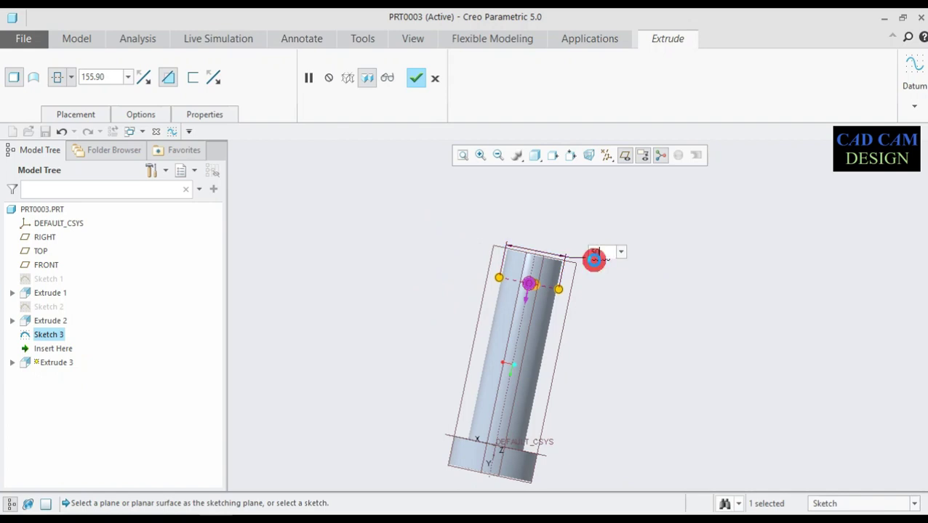
{"action": "key", "text": "Return"}
{"action": "mouse_move", "coordinate": [610, 288]}
{"action": "middle_mouse_down"}
{"action": "mouse_move", "coordinate": [659, 317]}
{"action": "mouse_move", "coordinate": [660, 330]}
{"action": "mouse_move", "coordinate": [628, 292]}
{"action": "middle_mouse_up"}
{"action": "left_click", "coordinate": [416, 76]}
Step: Examine the cross hole through the shaft from several angles
{"action": "middle_click_drag", "start_coordinate": [704, 394], "coordinate": [647, 361]}
{"action": "scroll", "coordinate": [545, 306], "scroll_direction": "down", "scroll_amount": 3}
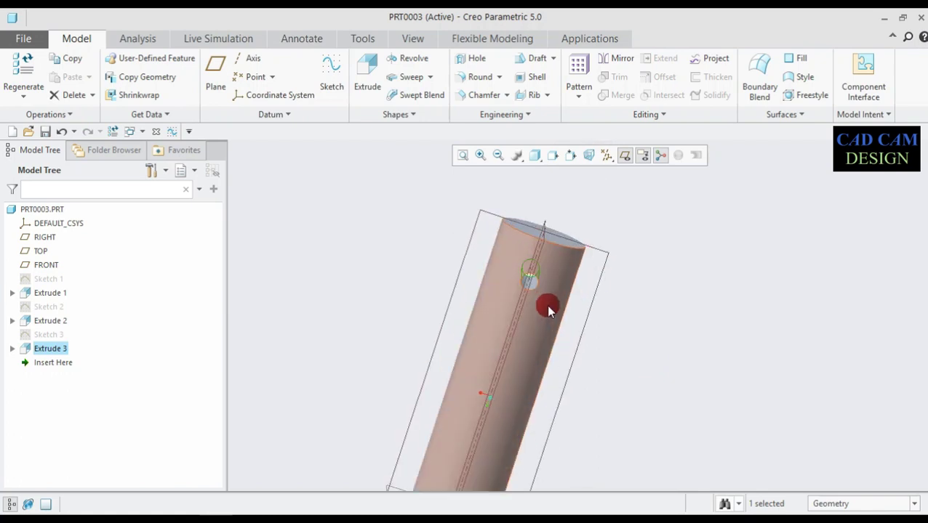
{"action": "scroll", "coordinate": [535, 291], "scroll_direction": "up", "scroll_amount": 4}
{"action": "middle_click_drag", "start_coordinate": [535, 298], "coordinate": [495, 302]}
{"action": "scroll", "coordinate": [477, 320], "scroll_direction": "down", "scroll_amount": 2}
{"action": "scroll", "coordinate": [477, 320], "scroll_direction": "down", "scroll_amount": 2}
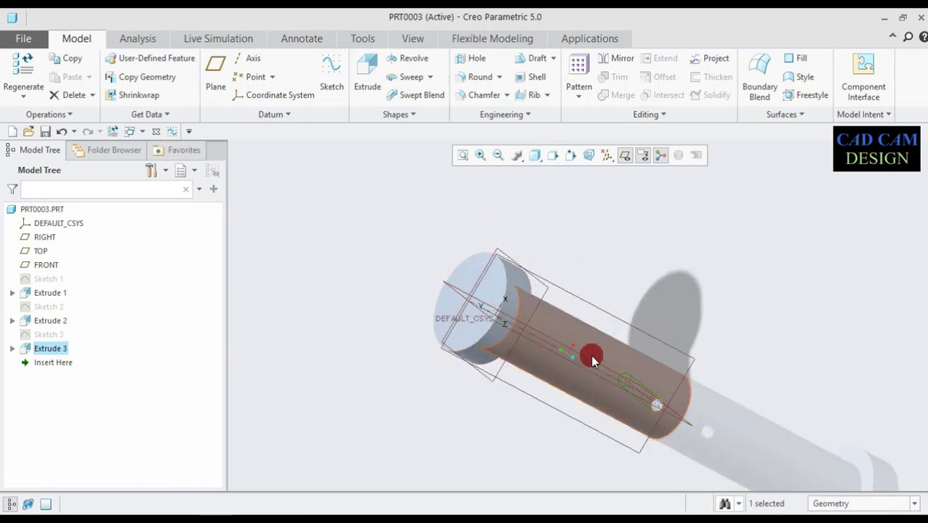
{"action": "middle_click_drag", "start_coordinate": [554, 360], "coordinate": [629, 184]}
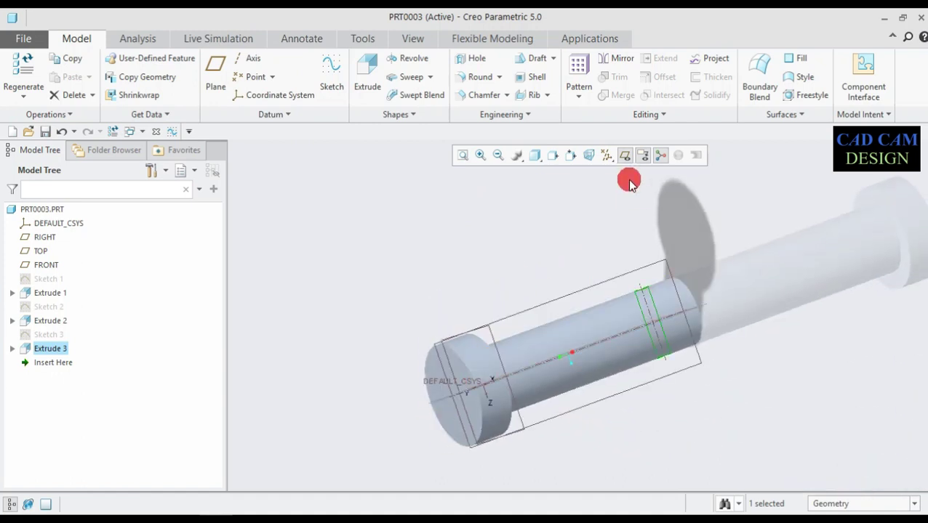
Step: Turn off the display of datum planes, annotations and the spin center
{"action": "left_click", "coordinate": [625, 156]}
{"action": "left_click", "coordinate": [644, 156]}
{"action": "left_click", "coordinate": [659, 156]}
Step: Apply the bright green appearance to all surfaces of the pin
{"action": "mouse_move", "coordinate": [573, 427]}
{"action": "middle_mouse_down"}
{"action": "mouse_move", "coordinate": [591, 357]}
{"action": "mouse_move", "coordinate": [576, 443]}
{"action": "mouse_move", "coordinate": [555, 383]}
{"action": "middle_mouse_up"}
{"action": "scroll", "coordinate": [555, 384], "scroll_direction": "down", "scroll_amount": 2}
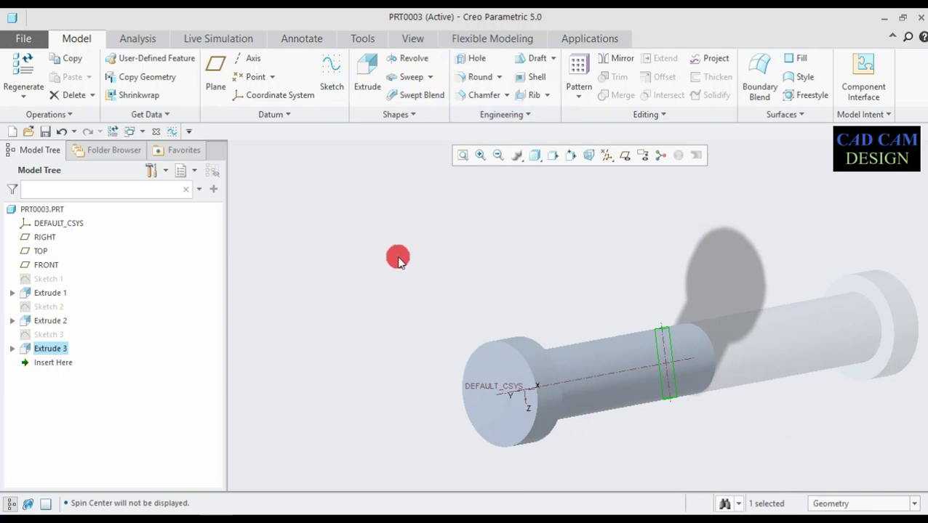
{"action": "left_click", "coordinate": [413, 40]}
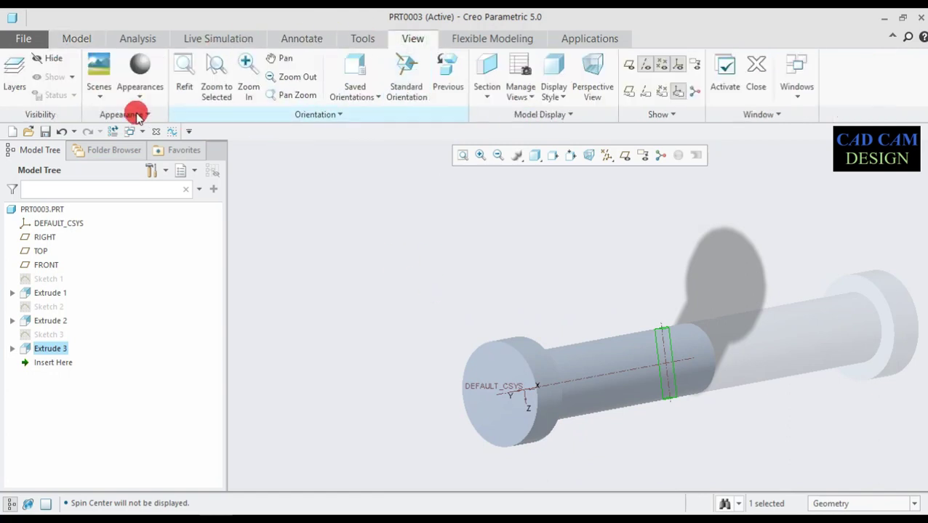
{"action": "left_click", "coordinate": [142, 98]}
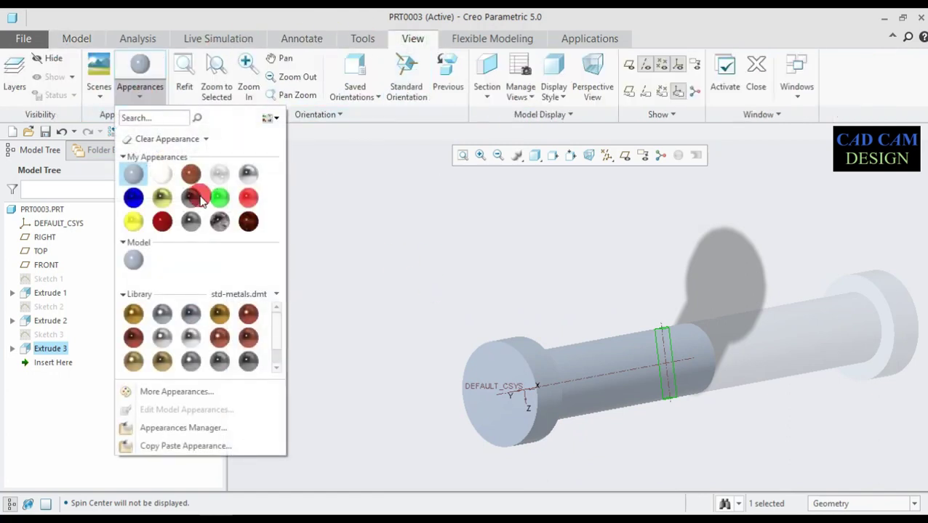
{"action": "left_click", "coordinate": [222, 197]}
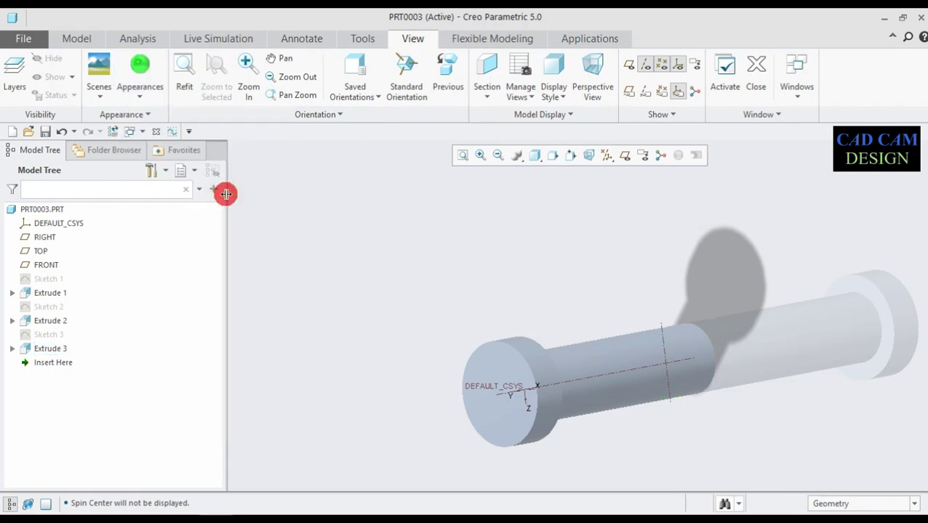
{"action": "left_click_drag", "start_coordinate": [346, 259], "coordinate": [804, 479]}
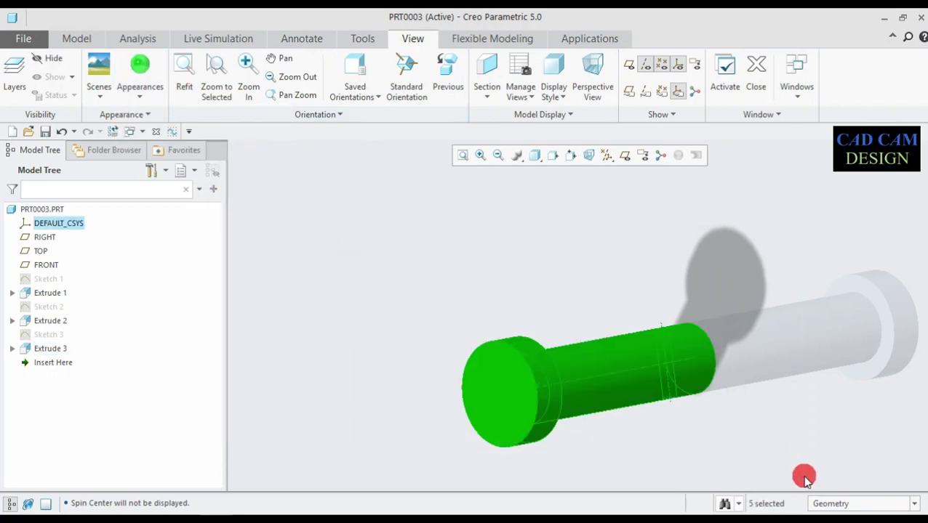
{"action": "left_click", "coordinate": [140, 65]}
Step: Inspect the coloured pin, including its head and cross hole, from different angles and distances
{"action": "middle_click_drag", "start_coordinate": [301, 250], "coordinate": [261, 205]}
{"action": "mouse_move", "coordinate": [283, 221]}
{"action": "middle_mouse_down"}
{"action": "mouse_move", "coordinate": [265, 202]}
{"action": "mouse_move", "coordinate": [269, 209]}
{"action": "middle_mouse_up"}
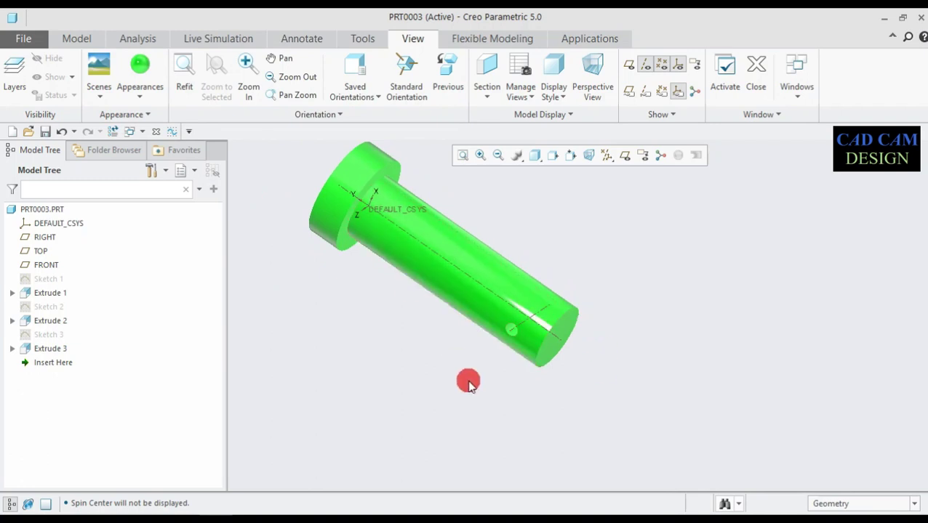
{"action": "scroll", "coordinate": [267, 178], "scroll_direction": "down", "scroll_amount": 3}
{"action": "scroll", "coordinate": [429, 242], "scroll_direction": "up", "scroll_amount": 5}
{"action": "scroll", "coordinate": [387, 357], "scroll_direction": "down", "scroll_amount": 6}
{"action": "scroll", "coordinate": [336, 291], "scroll_direction": "up", "scroll_amount": 3}
{"action": "scroll", "coordinate": [342, 276], "scroll_direction": "up", "scroll_amount": 2}
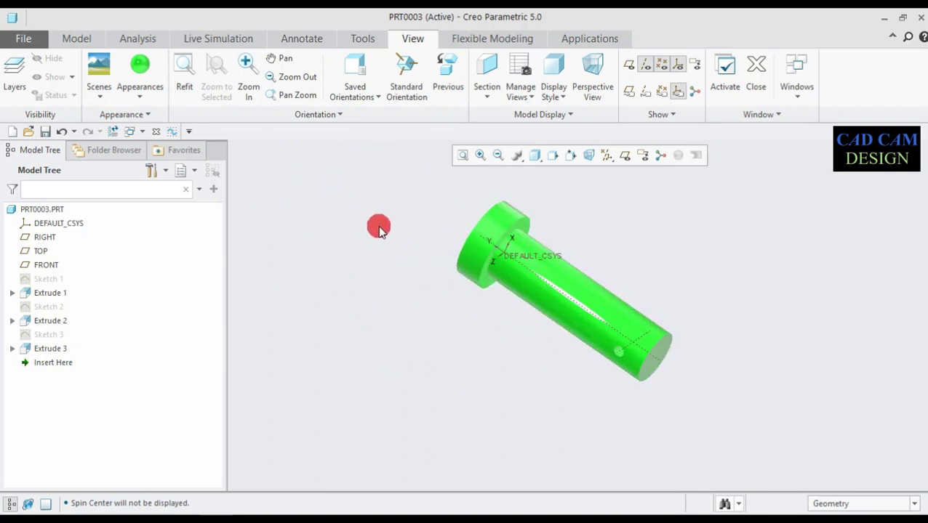
Step: Review the finished green pin from its free end and from the side
{"action": "middle_click_drag", "start_coordinate": [407, 303], "coordinate": [643, 465]}
{"action": "scroll", "coordinate": [644, 465], "scroll_direction": "up", "scroll_amount": 2}
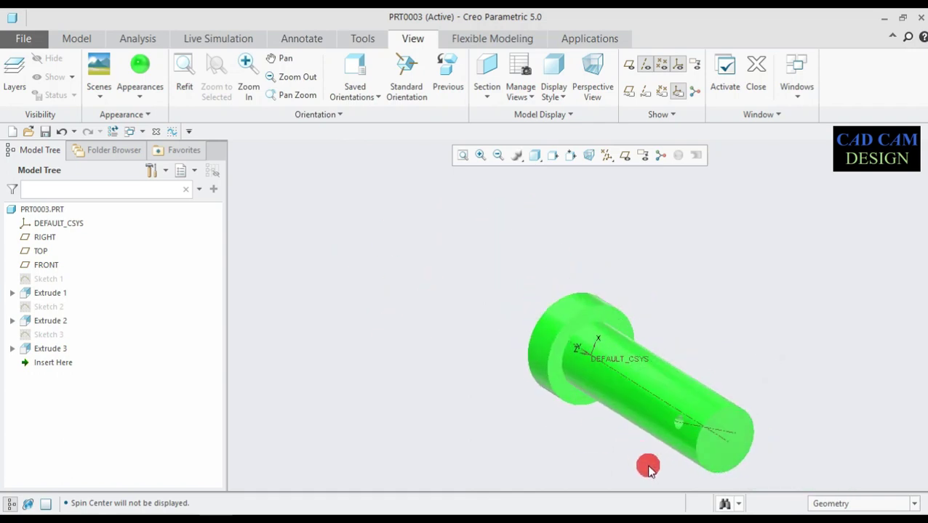
{"action": "scroll", "coordinate": [552, 211], "scroll_direction": "down", "scroll_amount": 2}
{"action": "scroll", "coordinate": [633, 292], "scroll_direction": "up", "scroll_amount": 2}
{"action": "scroll", "coordinate": [625, 373], "scroll_direction": "down", "scroll_amount": 2}
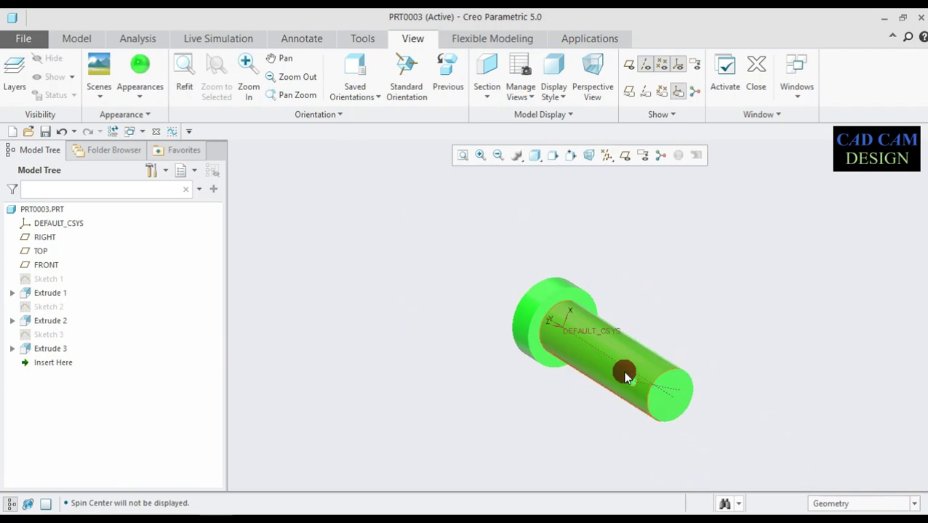
{"action": "scroll", "coordinate": [640, 427], "scroll_direction": "up", "scroll_amount": 2}
{"action": "middle_click_drag", "start_coordinate": [621, 357], "coordinate": [518, 313]}
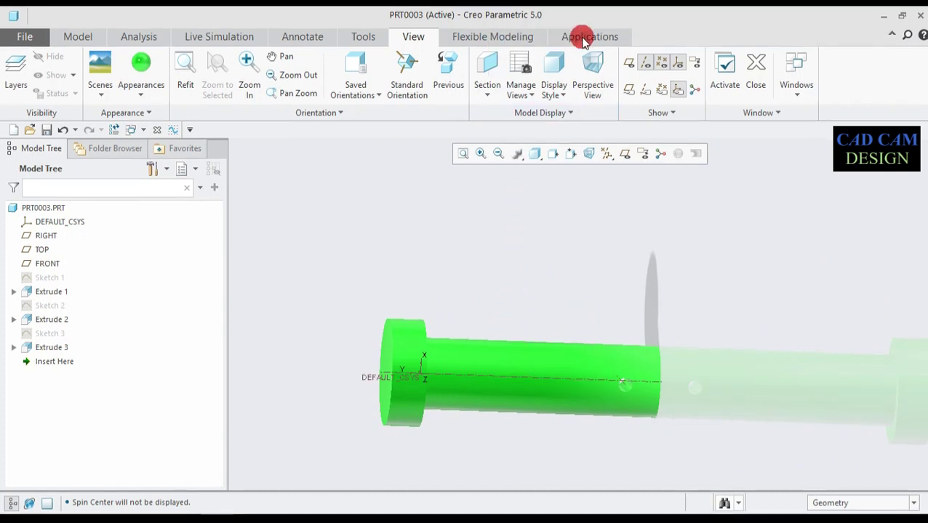
Step: Open the pin in Render Studio and set the render output resolution to 1920 x 940
{"action": "left_click", "coordinate": [585, 39]}
{"action": "left_click", "coordinate": [463, 69]}
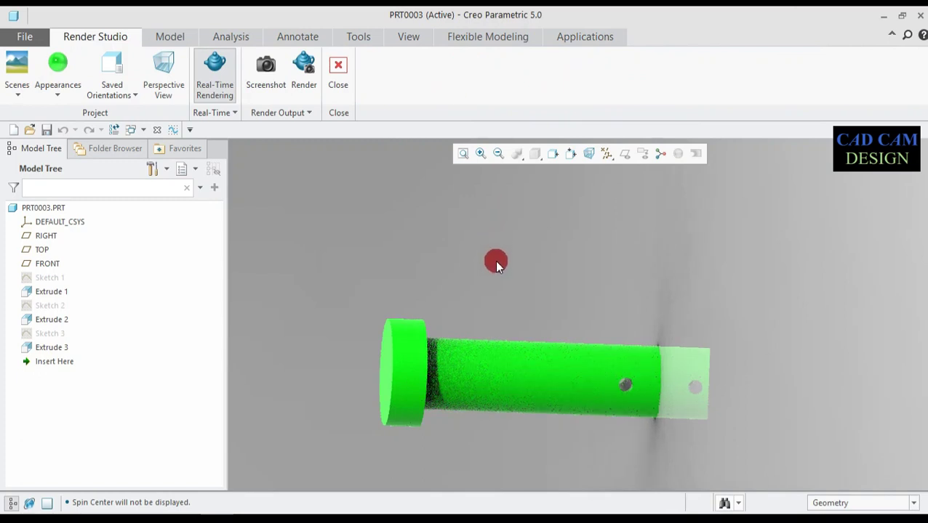
{"action": "left_click", "coordinate": [304, 65]}
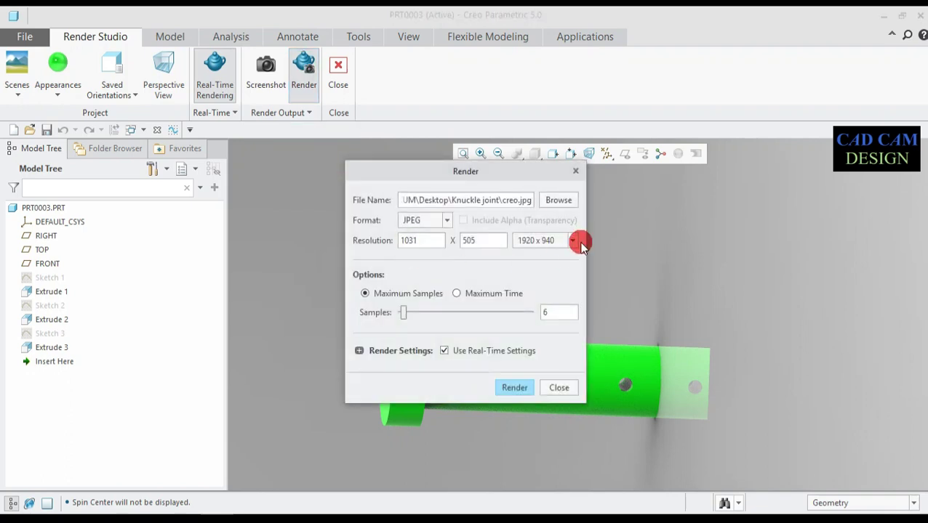
{"action": "left_click", "coordinate": [573, 240]}
{"action": "left_click", "coordinate": [557, 256]}
Step: Name the JPEG render file "p-3 Knucle [pin)" in the Knuckle joint folder
{"action": "left_click", "coordinate": [513, 200]}
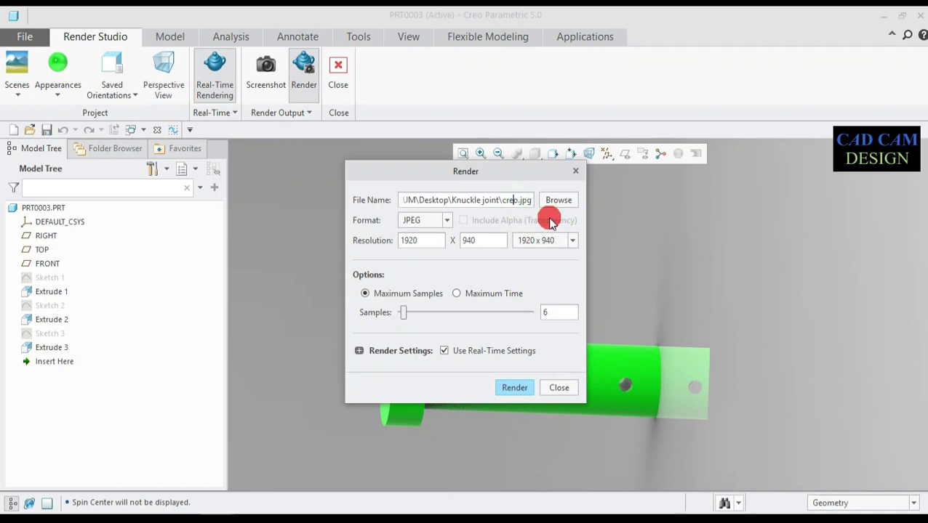
{"action": "key", "text": "BackSpace"}
{"action": "key", "text": "BackSpace"}
{"action": "key", "text": "BackSpace"}
{"action": "key", "text": "BackSpace"}
{"action": "type", "text": "p"}
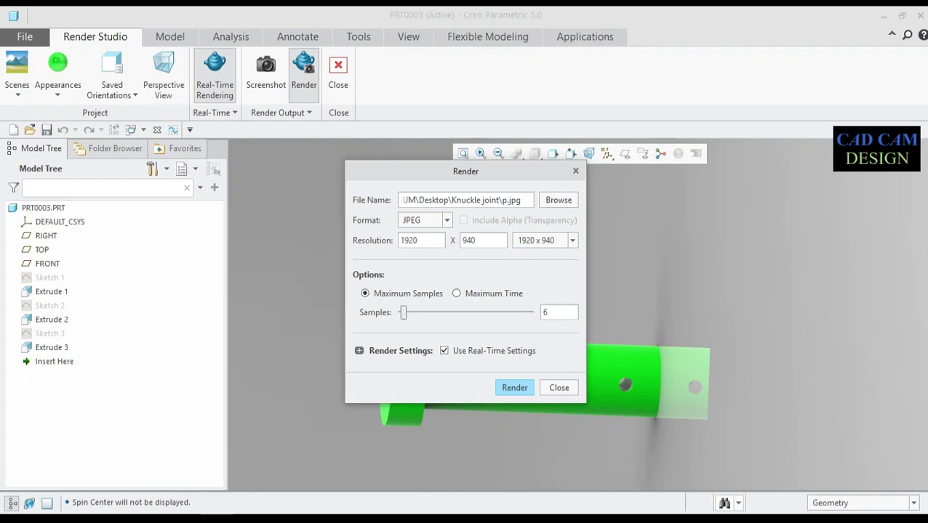
{"action": "type", "text": "-3"}
{"action": "left_click", "coordinate": [549, 220]}
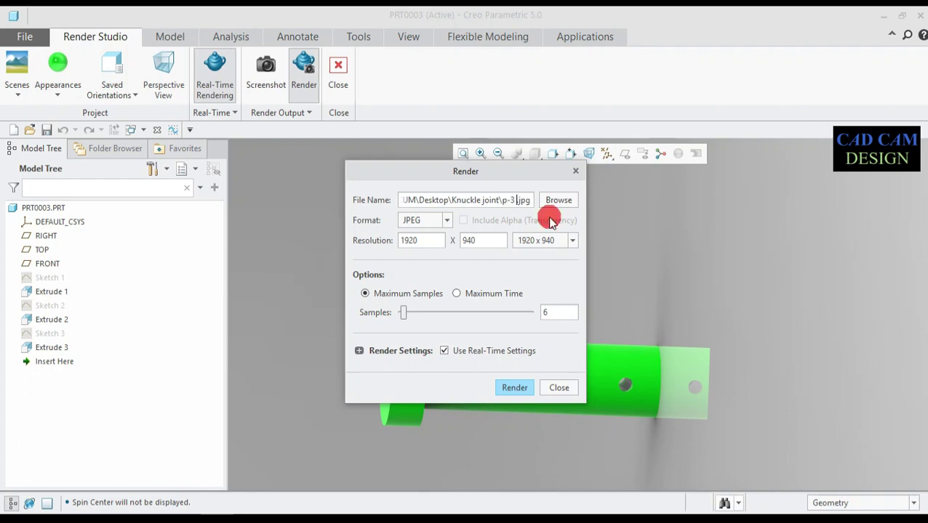
{"action": "type", "text": "K"}
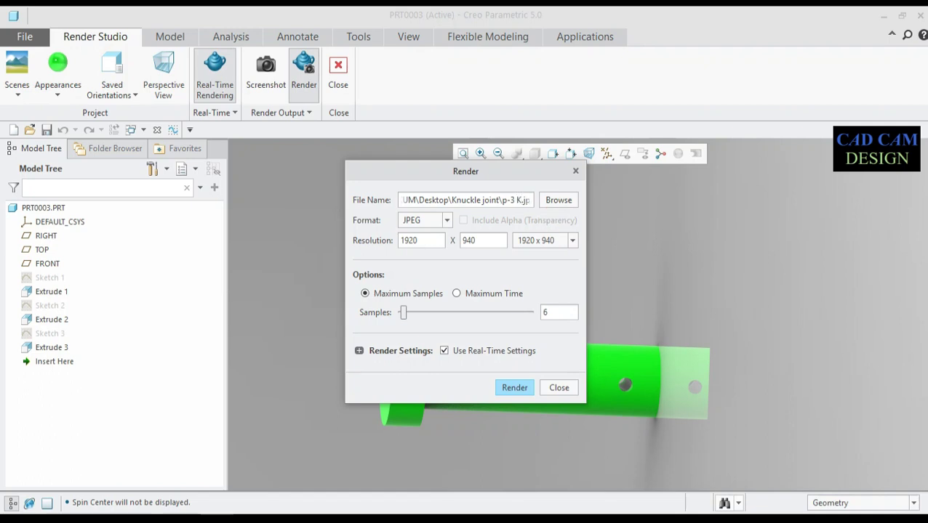
{"action": "type", "text": "nucle"}
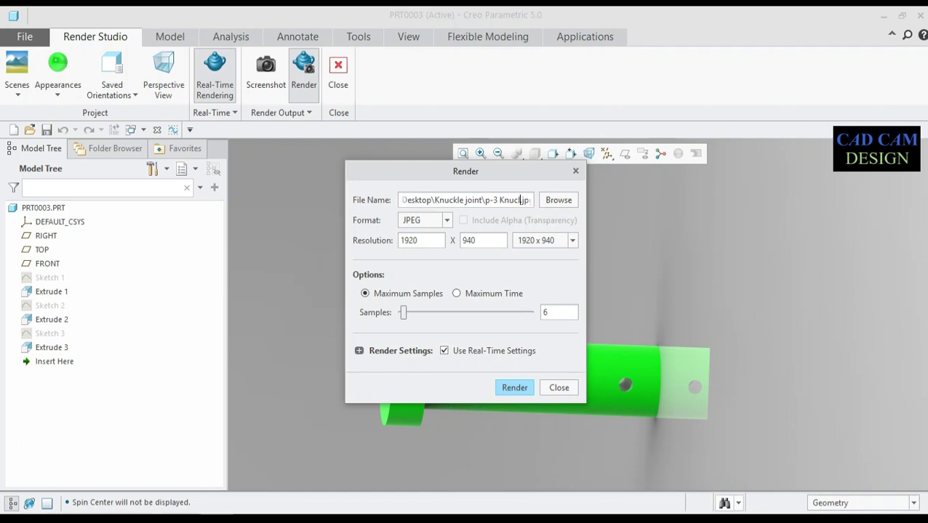
{"action": "type", "text": " [p"}
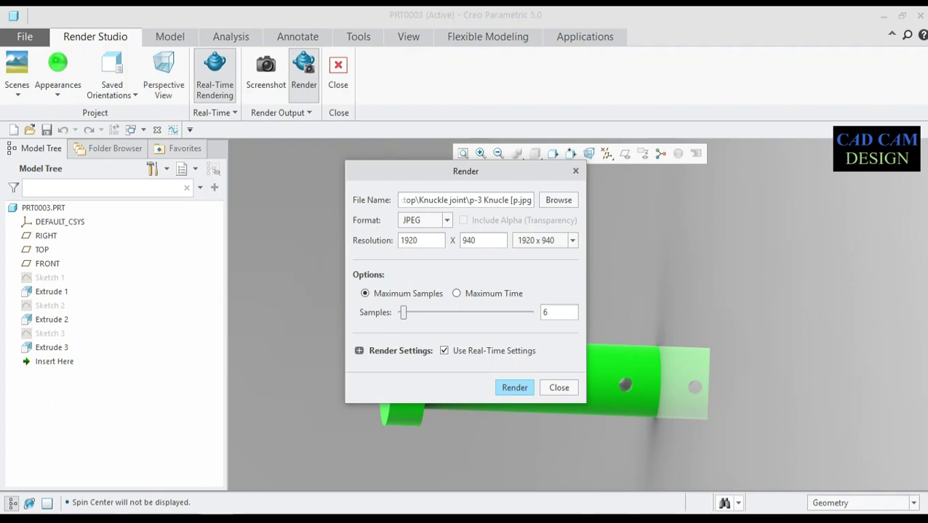
{"action": "type", "text": "in"}
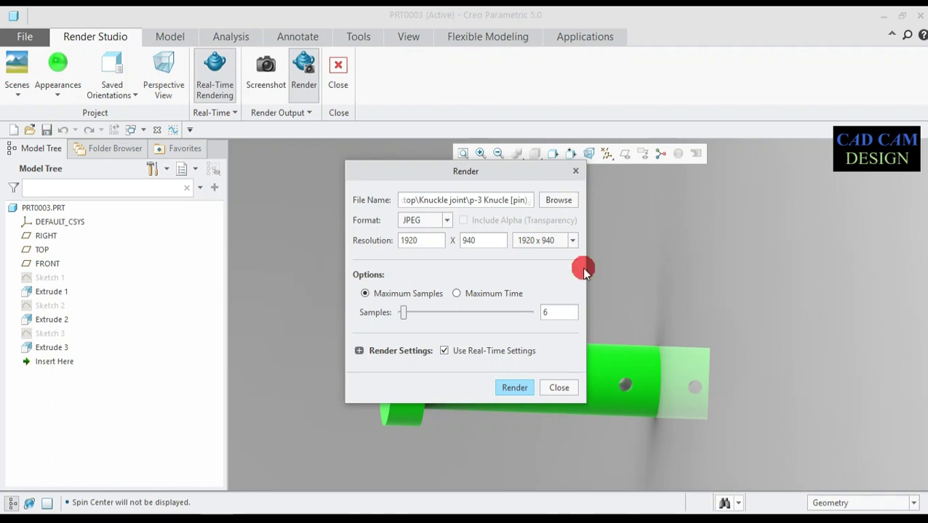
Step: Render the pin image with 256 samples, and close Render Studio
{"action": "left_click", "coordinate": [528, 313]}
{"action": "left_click", "coordinate": [526, 388]}
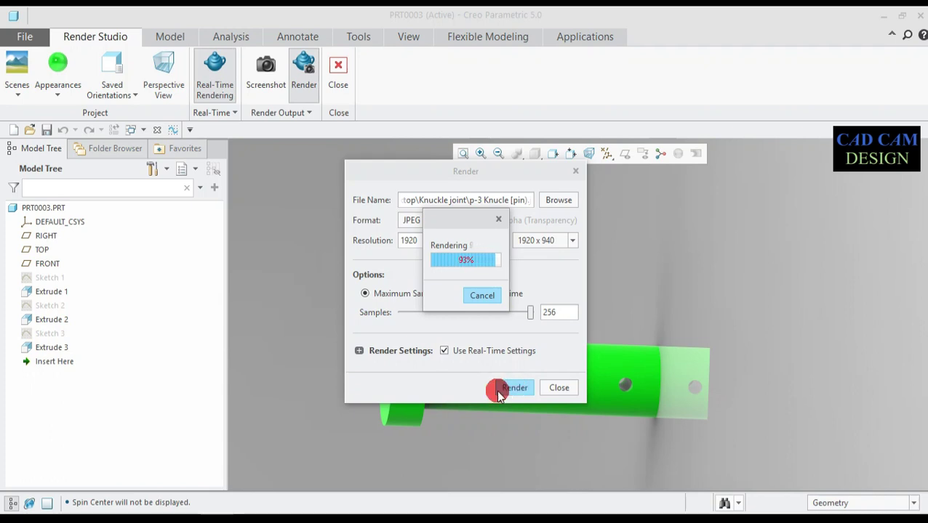
{"action": "left_click", "coordinate": [555, 388]}
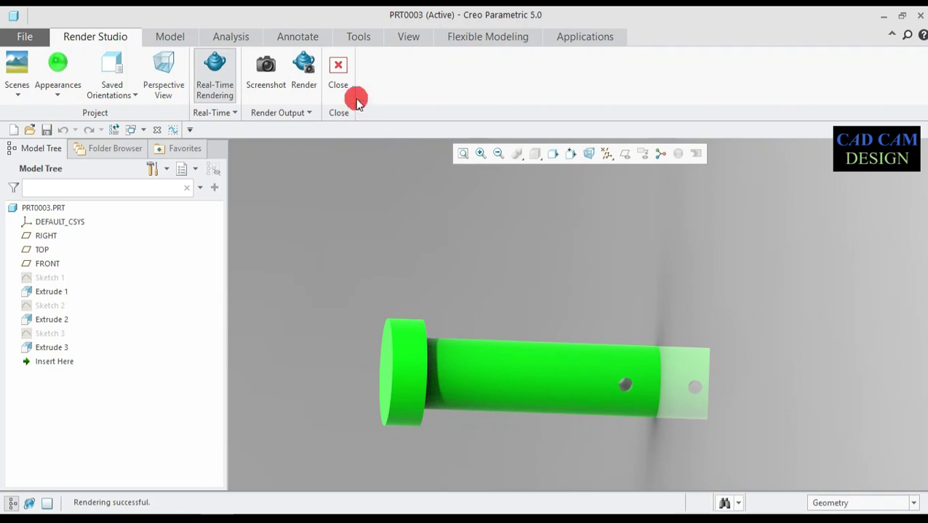
{"action": "left_click", "coordinate": [340, 72]}
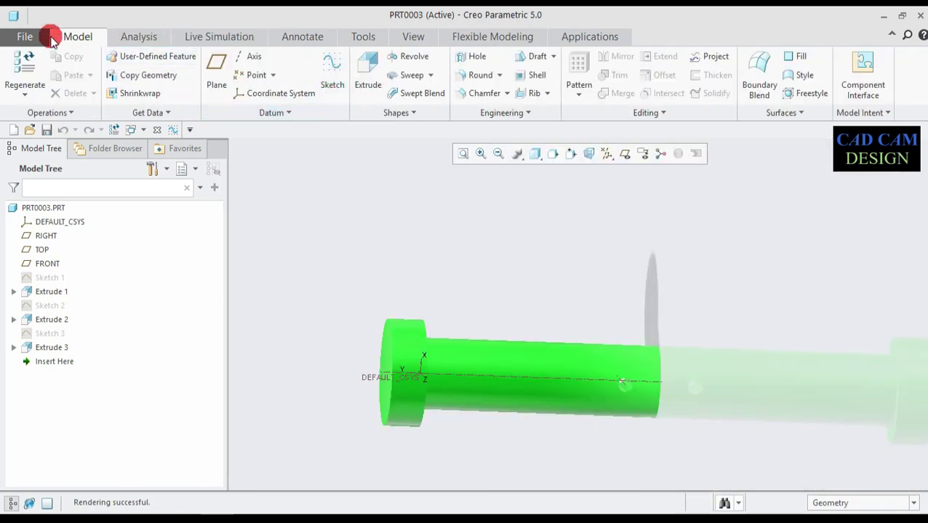
Step: Save the pin part PRT0003 to the Knuckle joint folder on the Desktop
{"action": "left_click", "coordinate": [30, 39]}
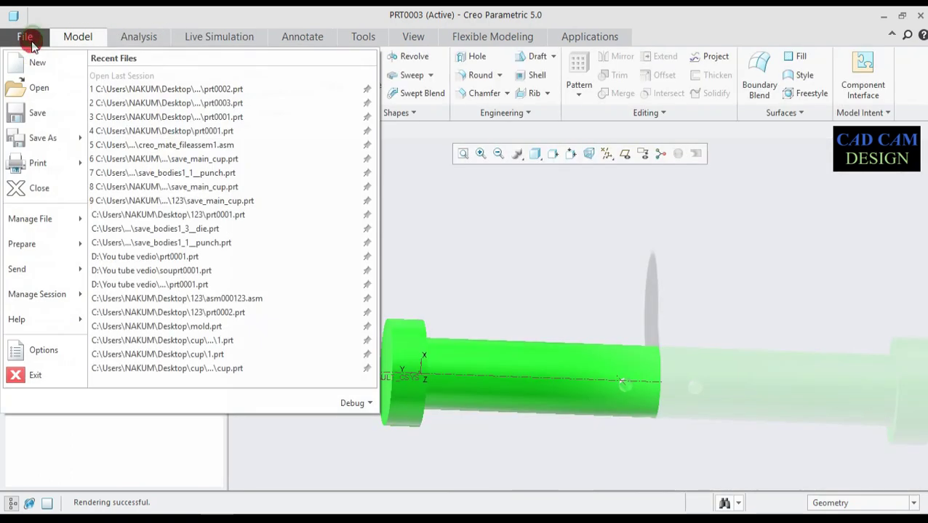
{"action": "left_click", "coordinate": [48, 120]}
{"action": "left_click", "coordinate": [467, 104]}
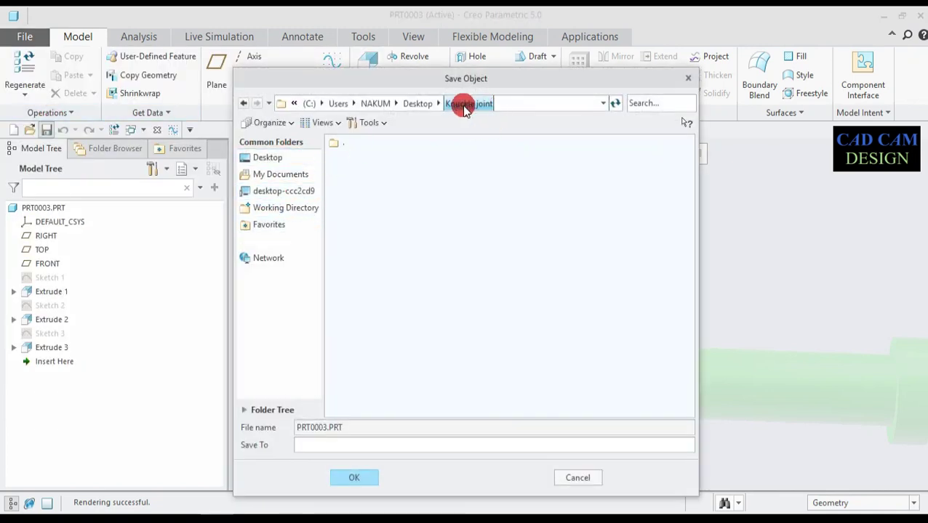
{"action": "left_click", "coordinate": [305, 156]}
{"action": "left_click", "coordinate": [338, 161]}
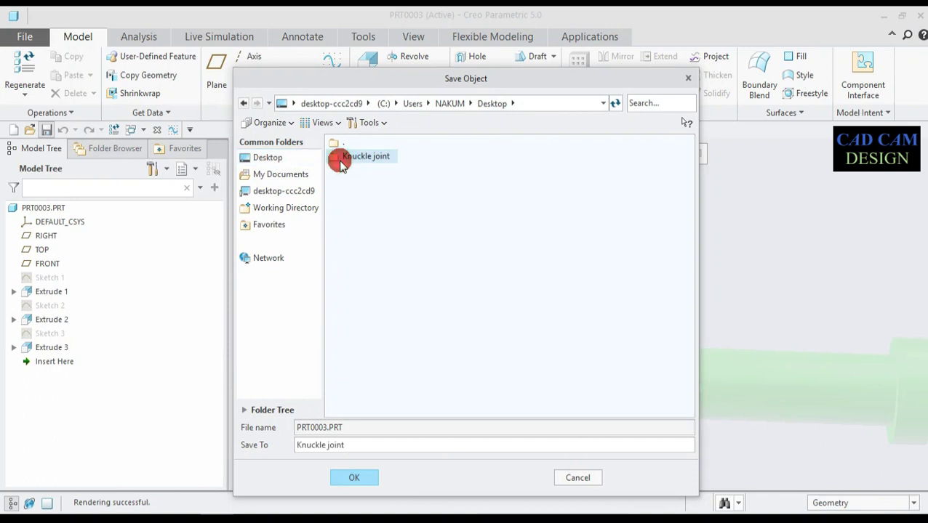
{"action": "left_click", "coordinate": [362, 472]}
{"action": "mouse_move", "coordinate": [385, 415]}
{"action": "middle_mouse_down"}
{"action": "mouse_move", "coordinate": [416, 434]}
{"action": "mouse_move", "coordinate": [386, 436]}
{"action": "mouse_move", "coordinate": [383, 426]}
{"action": "mouse_move", "coordinate": [377, 440]}
{"action": "mouse_move", "coordinate": [392, 401]}
{"action": "middle_mouse_up"}
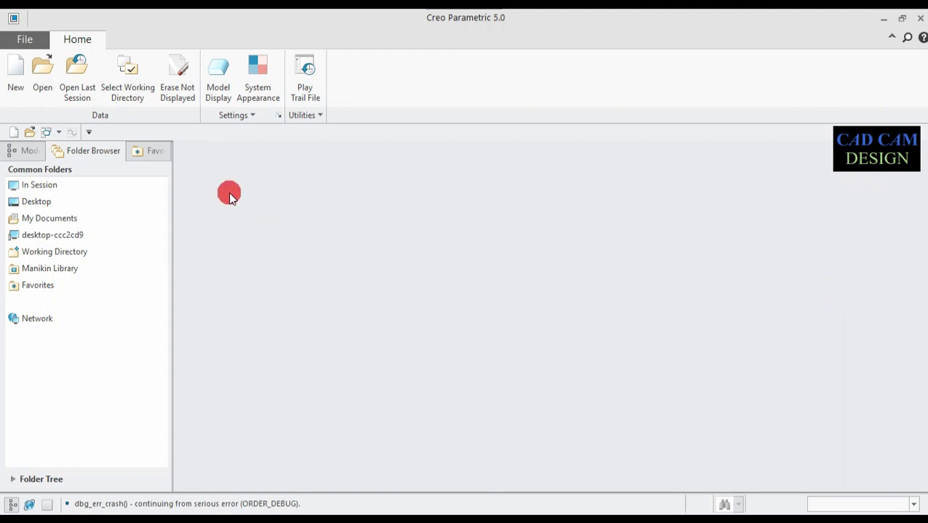
Step: Set the working directory to the Knuckle joint folder on the Desktop
{"action": "left_click", "coordinate": [128, 76]}
{"action": "left_click", "coordinate": [285, 194]}
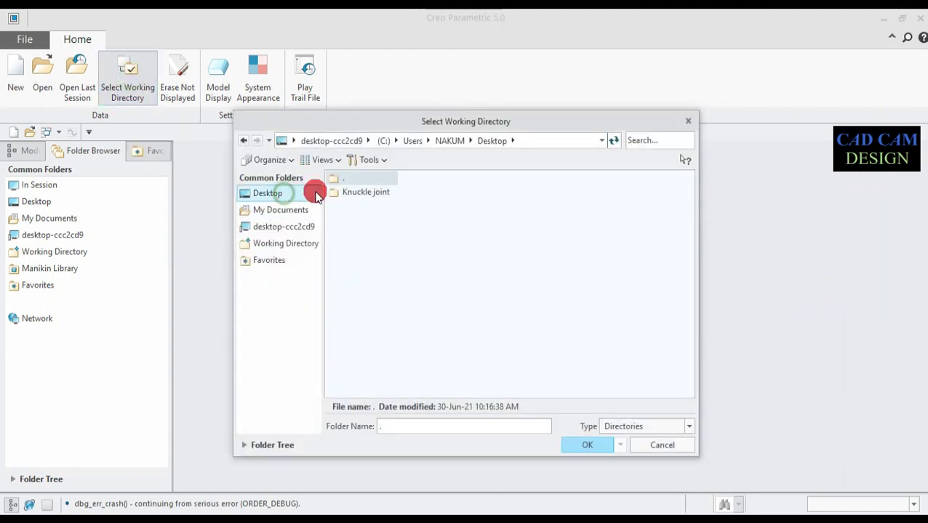
{"action": "left_click", "coordinate": [341, 192]}
{"action": "left_click", "coordinate": [588, 444]}
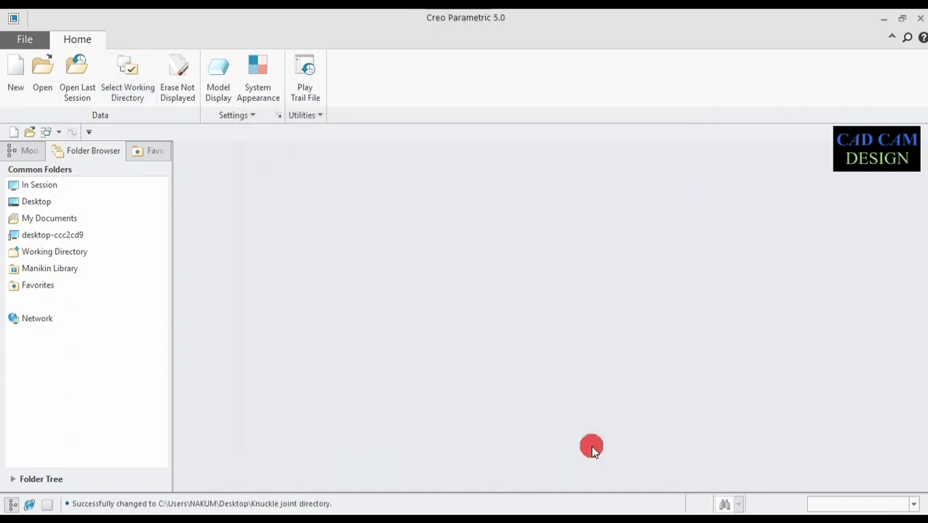
Step: Start a new solid part with file name prt0004 and common name "collar"
{"action": "left_click", "coordinate": [16, 73]}
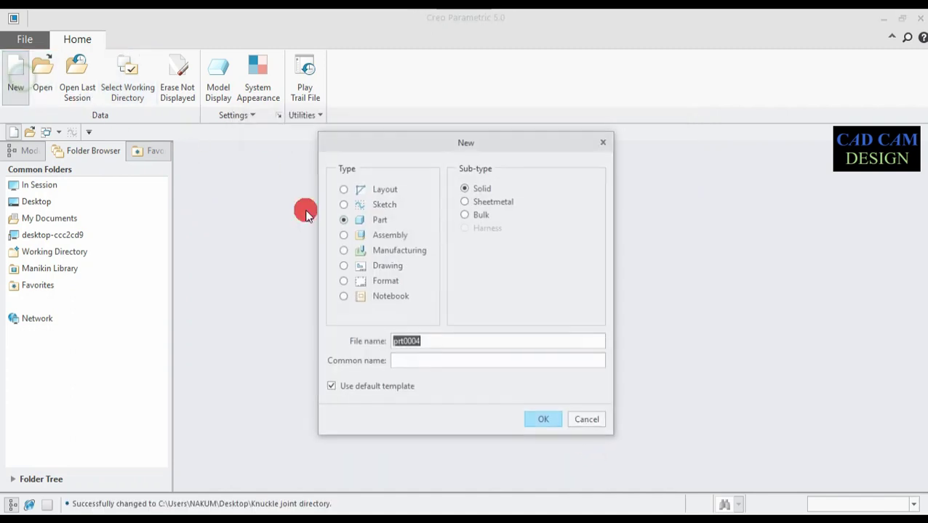
{"action": "left_click", "coordinate": [345, 221]}
{"action": "left_click", "coordinate": [464, 188]}
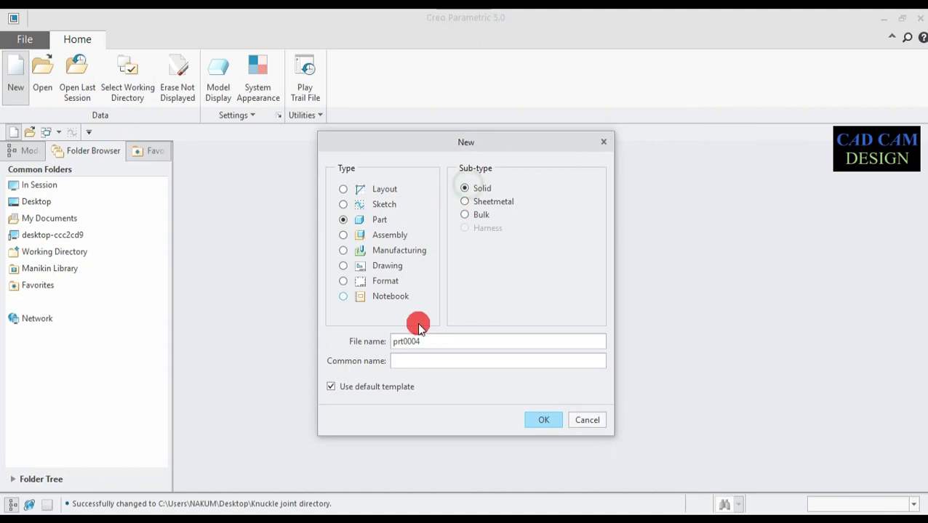
{"action": "left_click", "coordinate": [399, 359]}
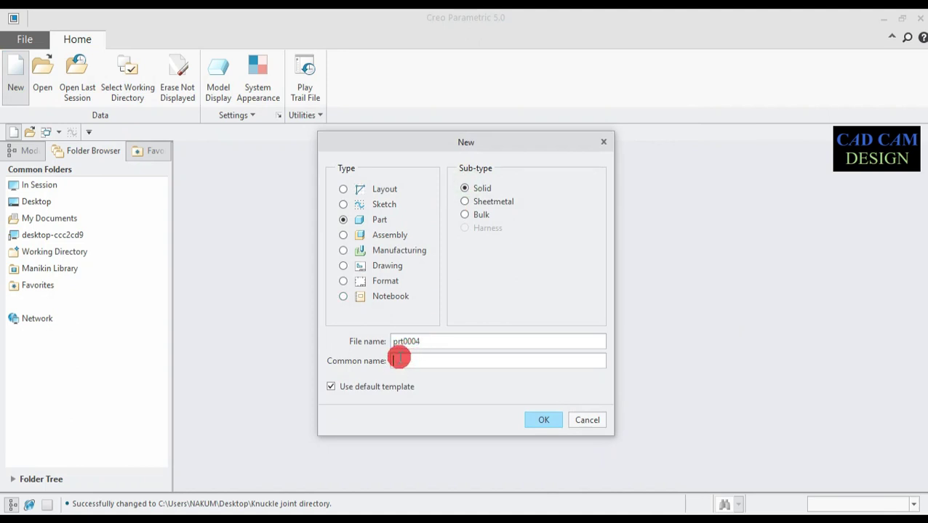
{"action": "type", "text": "col"}
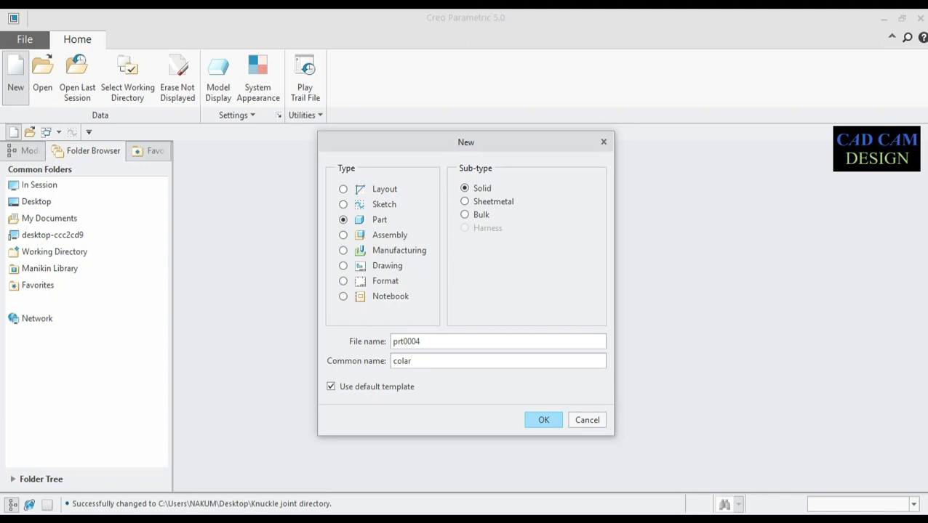
{"action": "type", "text": "l"}
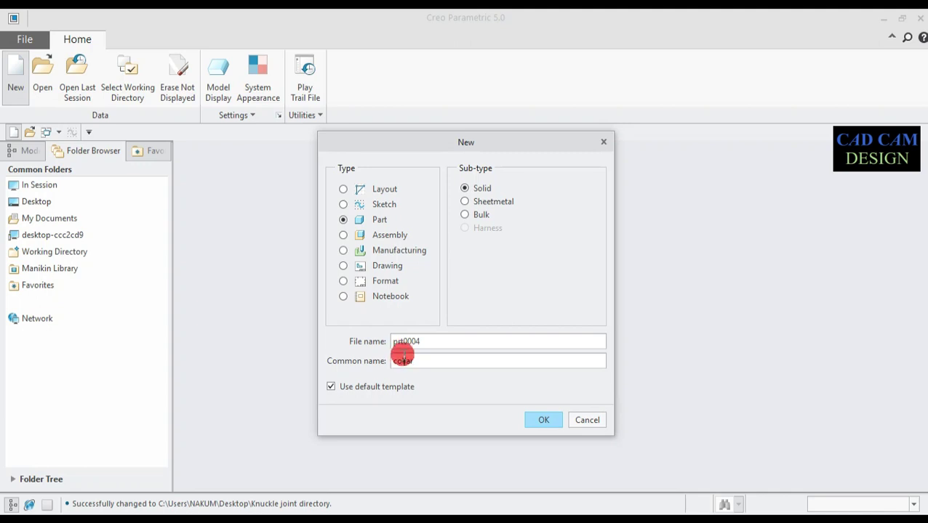
Step: Turn off the default template and create the part from the solid_part_mmks template
{"action": "left_click", "coordinate": [332, 388]}
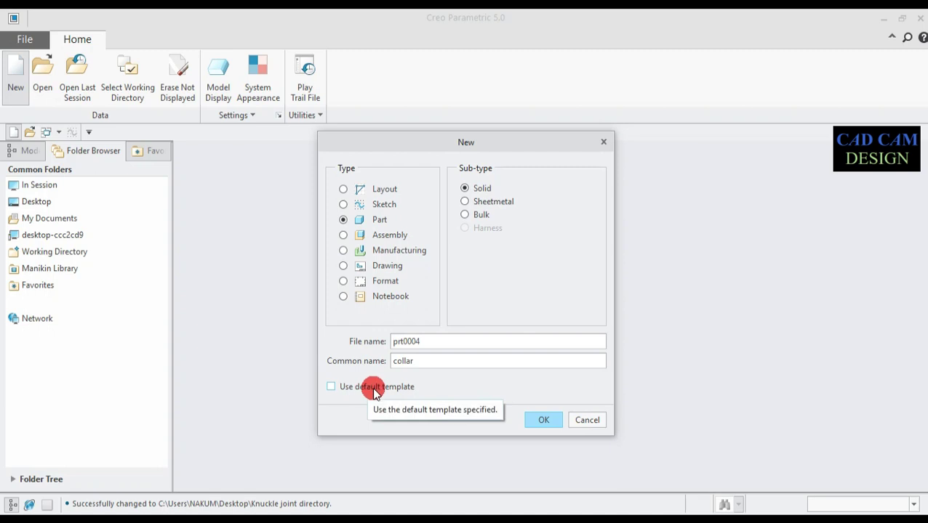
{"action": "left_click", "coordinate": [547, 420]}
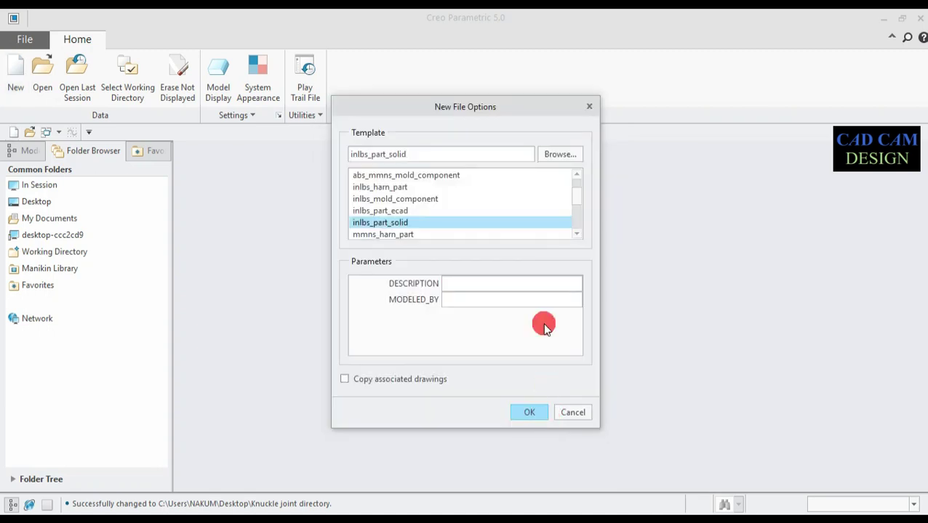
{"action": "scroll", "coordinate": [534, 200], "scroll_direction": "down", "scroll_amount": 2}
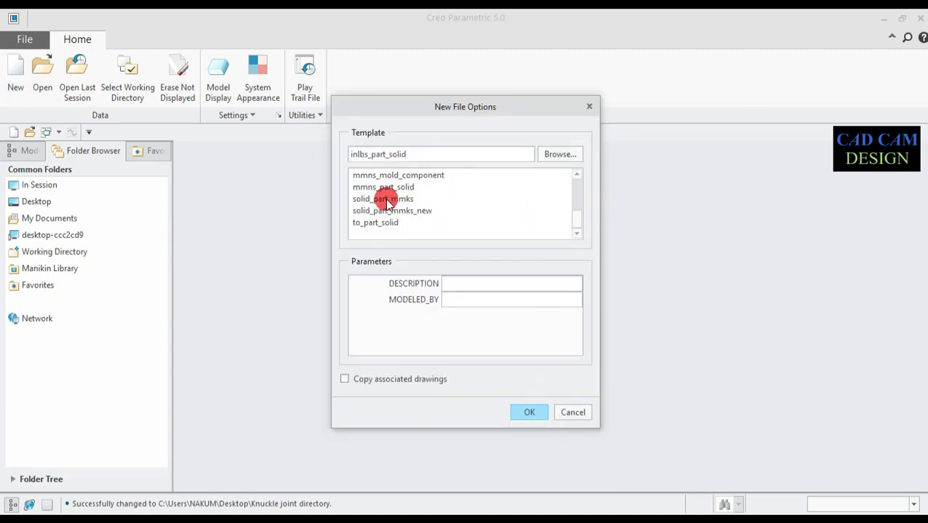
{"action": "left_click", "coordinate": [386, 198]}
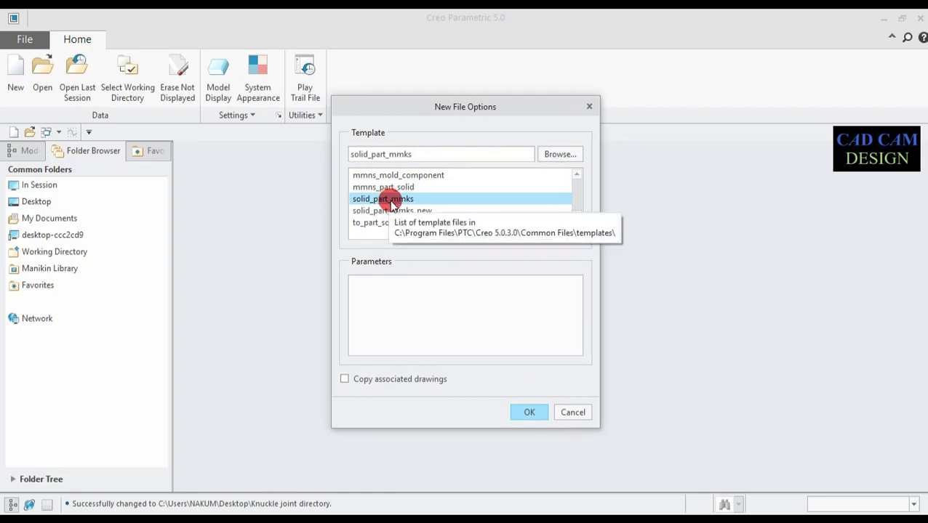
{"action": "left_click", "coordinate": [521, 411]}
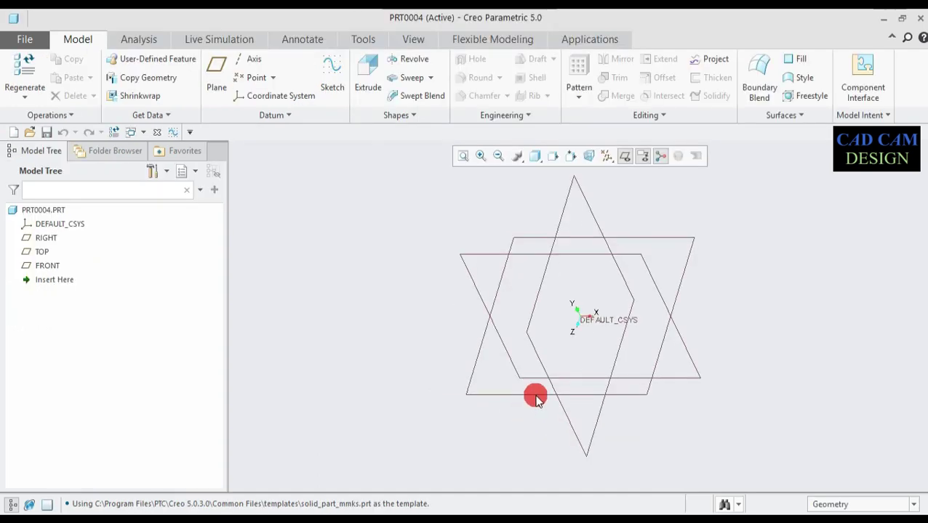
Step: Sketch two concentric circles about 110 mm and 74 mm in diameter, centred on the origin of the TOP plane
{"action": "left_click", "coordinate": [43, 251]}
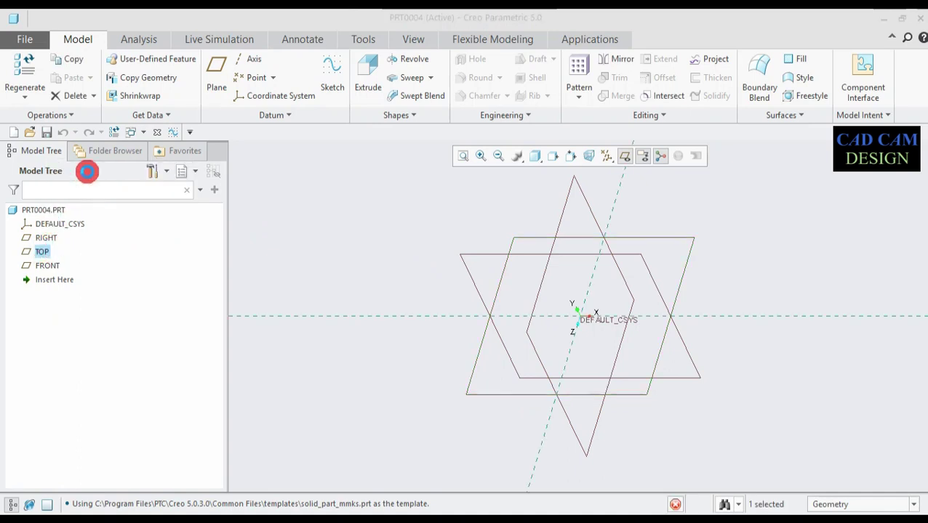
{"action": "left_click", "coordinate": [611, 158]}
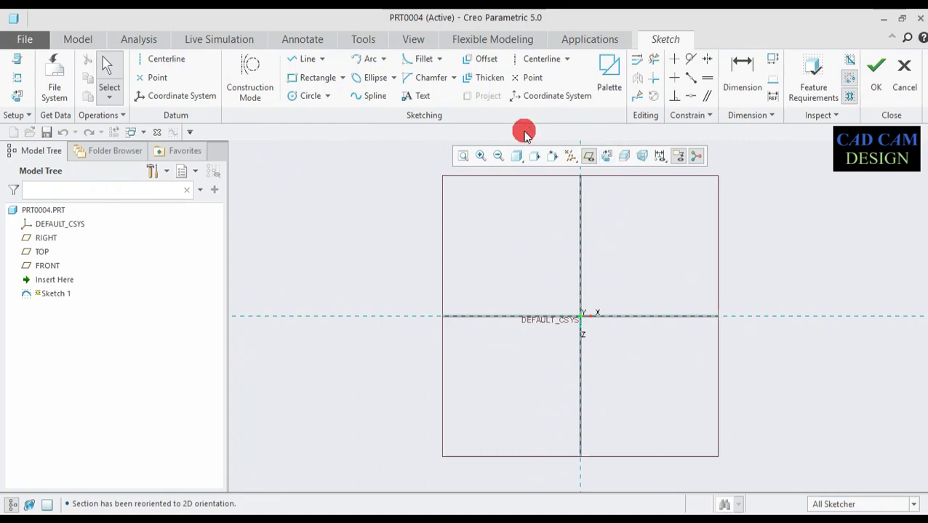
{"action": "left_click", "coordinate": [302, 98]}
{"action": "scroll", "coordinate": [585, 318], "scroll_direction": "down", "scroll_amount": 2}
{"action": "scroll", "coordinate": [586, 321], "scroll_direction": "down", "scroll_amount": 2}
{"action": "left_click", "coordinate": [574, 318]}
{"action": "left_click", "coordinate": [565, 386]}
{"action": "left_click", "coordinate": [574, 318]}
{"action": "left_click", "coordinate": [570, 365]}
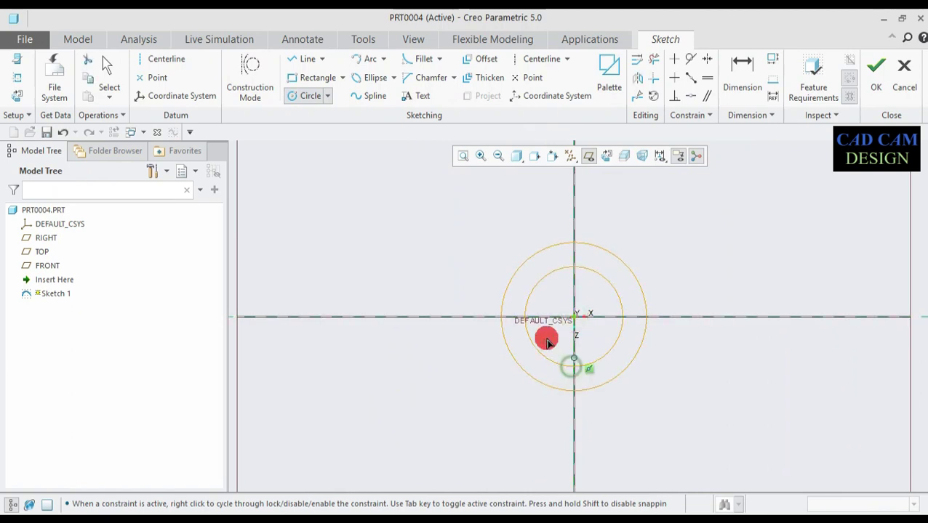
{"action": "middle_click", "coordinate": [480, 277]}
Step: Set the inner circle's diameter to 30 mm and the outer circle's to 45 mm, and finish the sketch
{"action": "left_click_drag", "start_coordinate": [497, 257], "coordinate": [673, 258]}
{"action": "left_click", "coordinate": [500, 267]}
{"action": "double_click", "coordinate": [673, 259]}
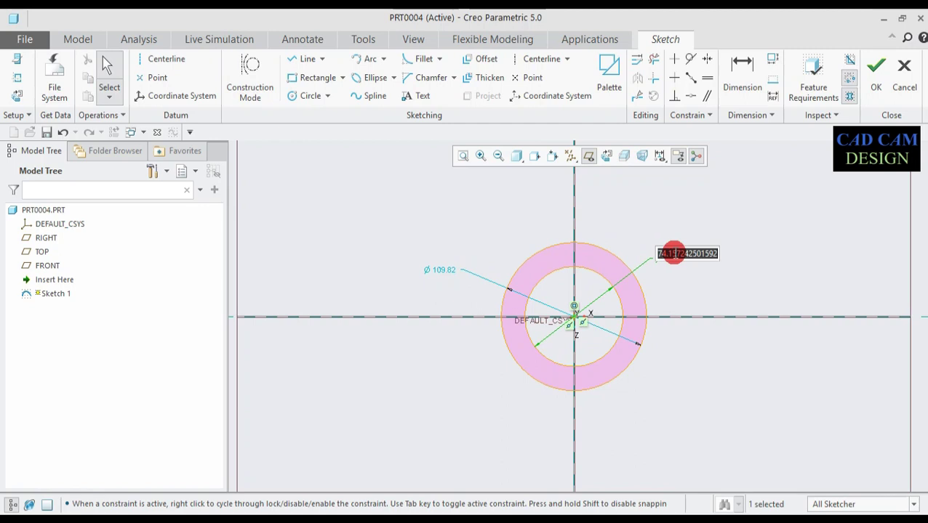
{"action": "type", "text": "30"}
{"action": "key", "text": "Return"}
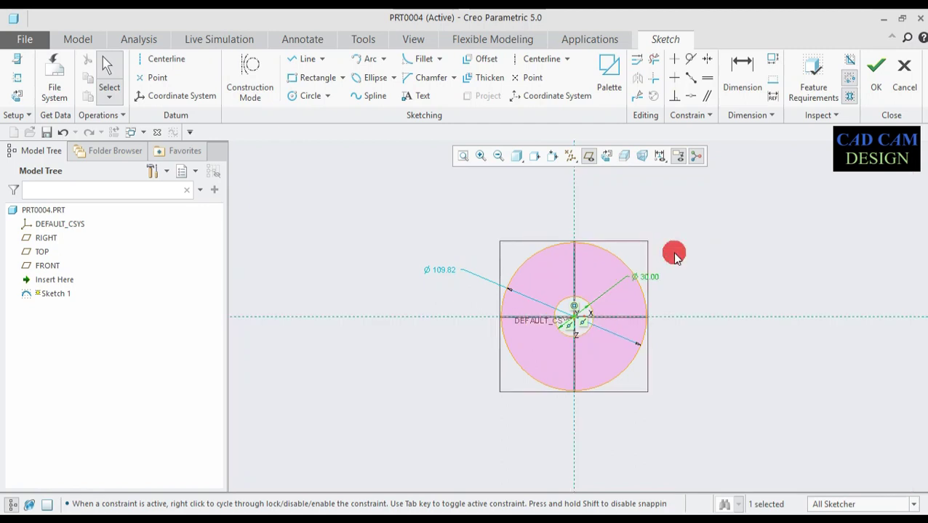
{"action": "left_click", "coordinate": [446, 271]}
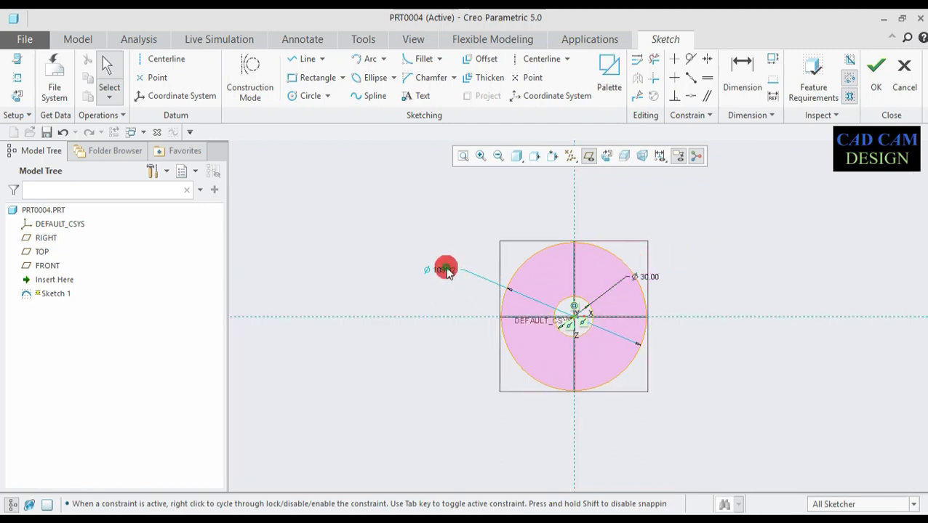
{"action": "double_click", "coordinate": [445, 270]}
{"action": "type", "text": "45"}
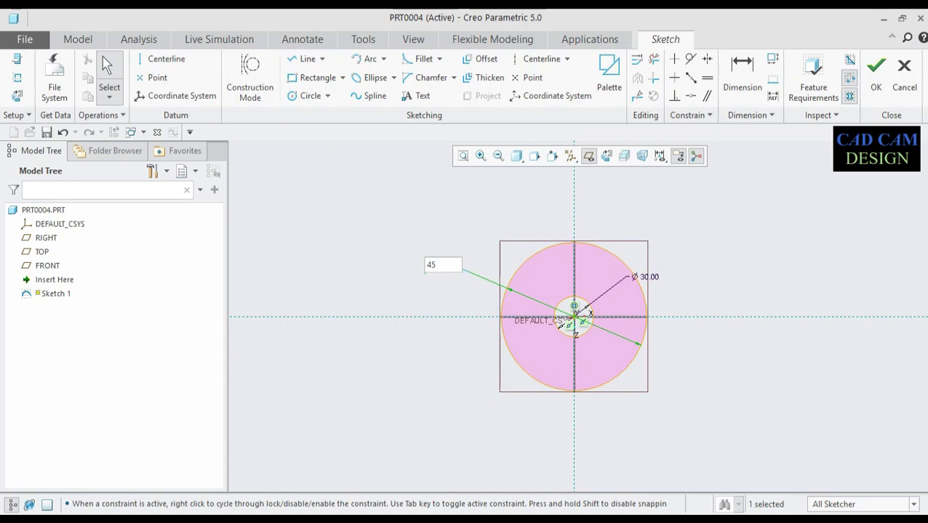
{"action": "key", "text": "Return"}
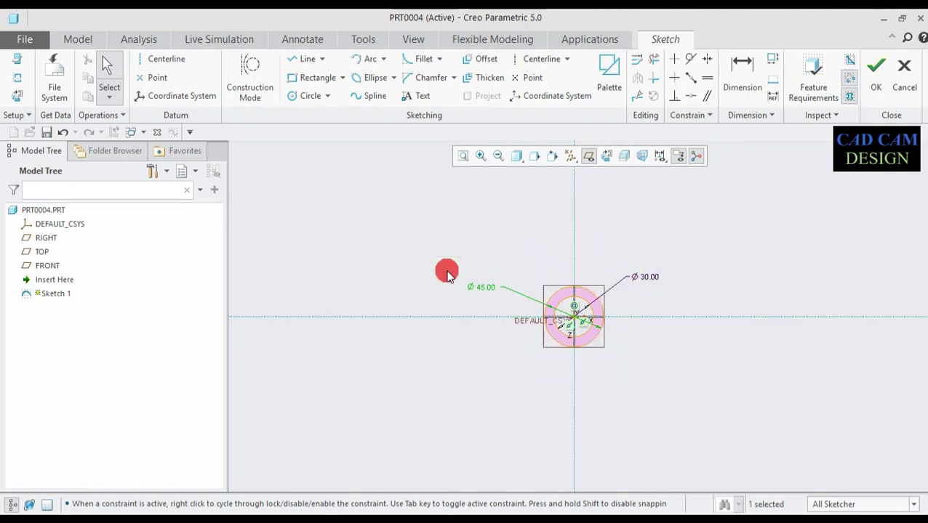
{"action": "scroll", "coordinate": [585, 315], "scroll_direction": "up", "scroll_amount": 5}
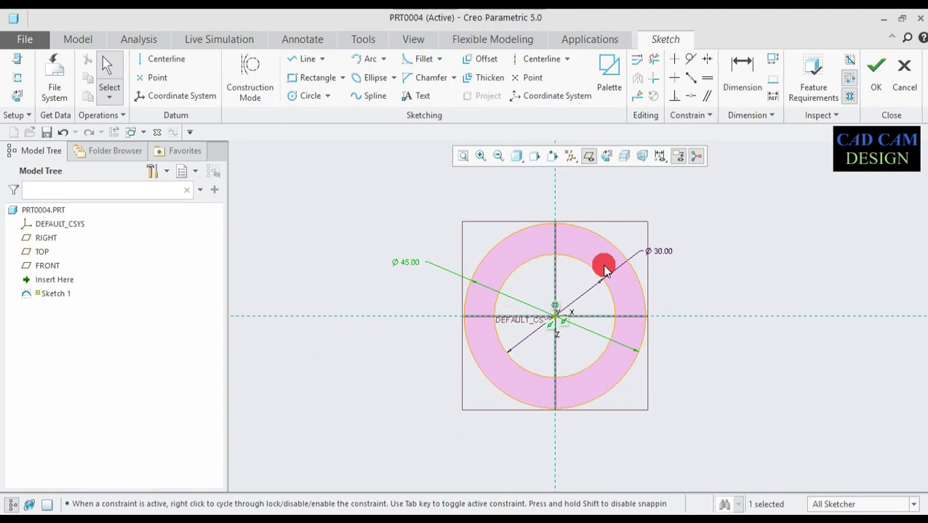
{"action": "left_click", "coordinate": [875, 87]}
Step: Extrude the ring profile symmetrically about its sketch plane to a total depth of 15 mm
{"action": "mouse_move", "coordinate": [745, 404]}
{"action": "middle_mouse_down"}
{"action": "mouse_move", "coordinate": [733, 385]}
{"action": "mouse_move", "coordinate": [704, 374]}
{"action": "middle_mouse_up"}
{"action": "left_click", "coordinate": [364, 79]}
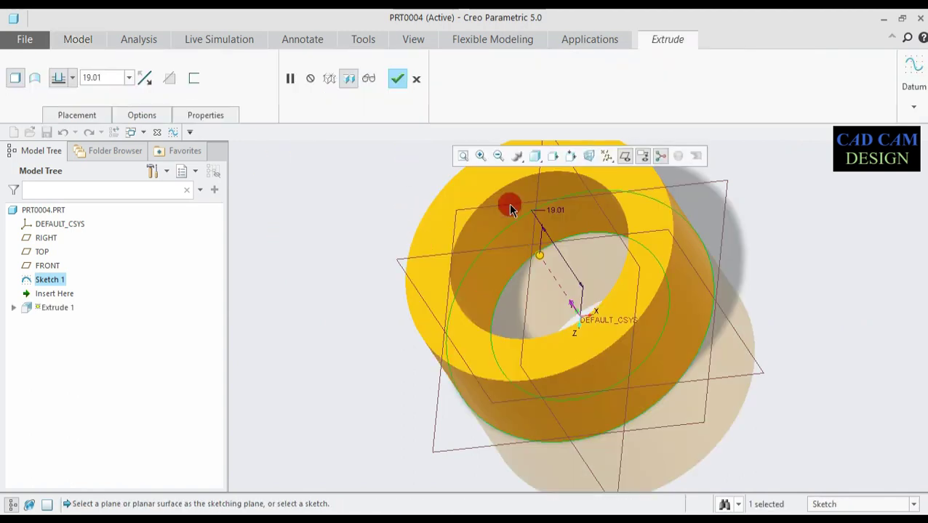
{"action": "middle_click_drag", "start_coordinate": [587, 327], "coordinate": [586, 308]}
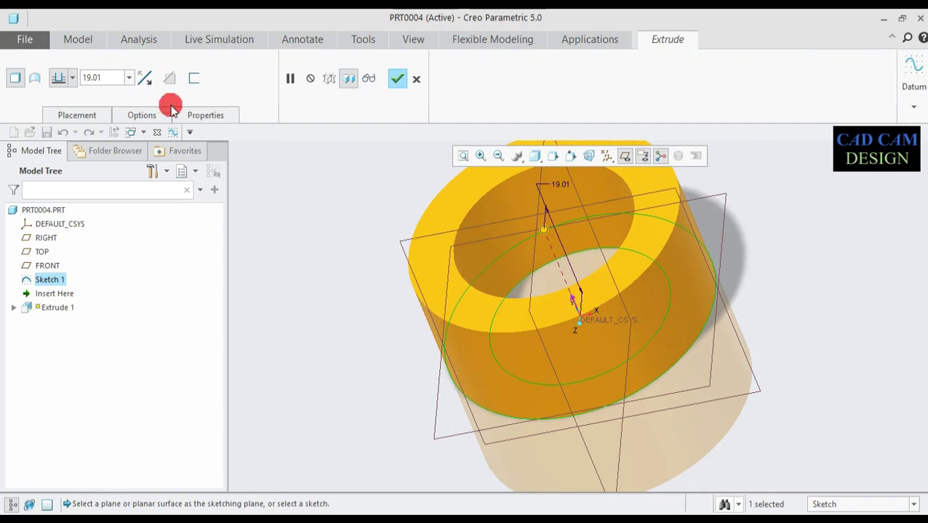
{"action": "left_click", "coordinate": [71, 79]}
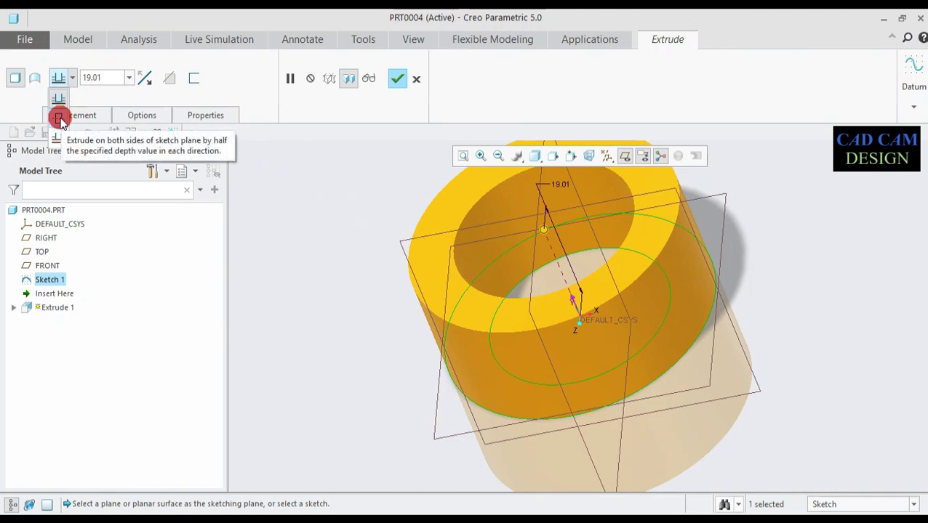
{"action": "left_click", "coordinate": [59, 119]}
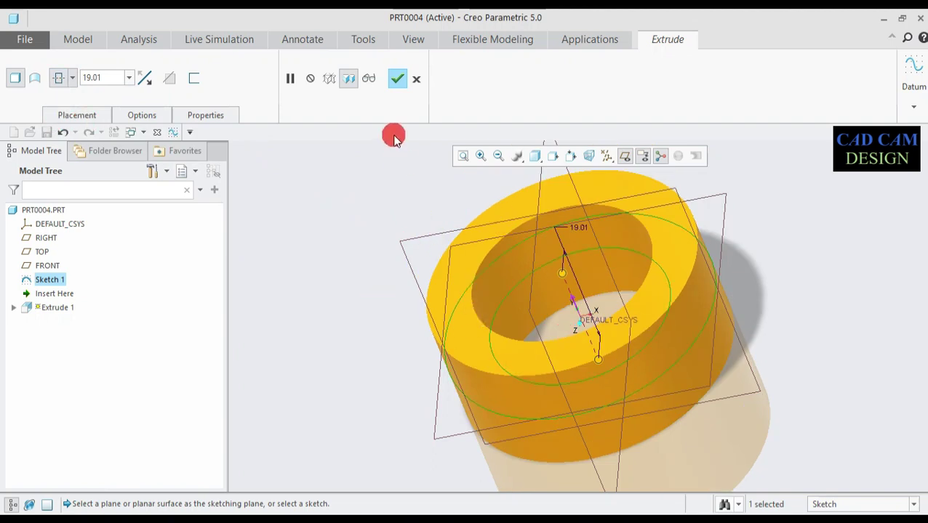
{"action": "double_click", "coordinate": [107, 78]}
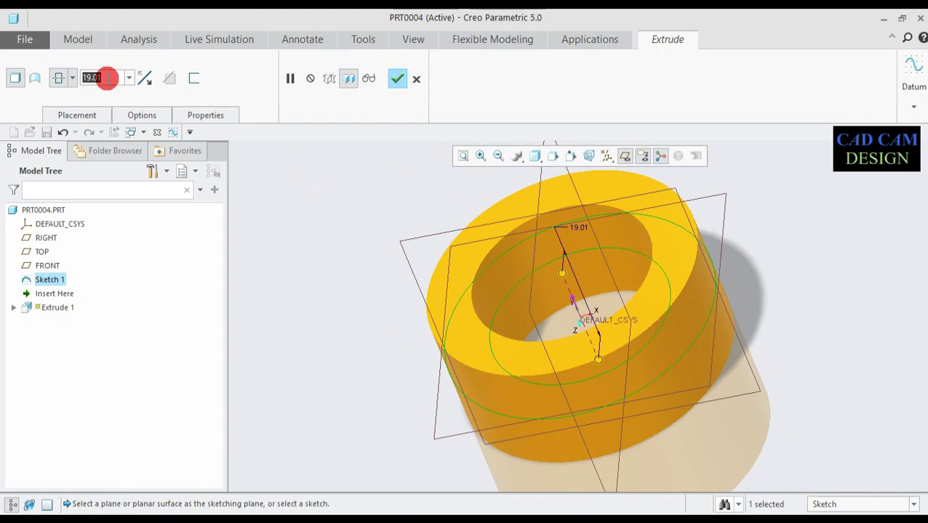
{"action": "type", "text": "15"}
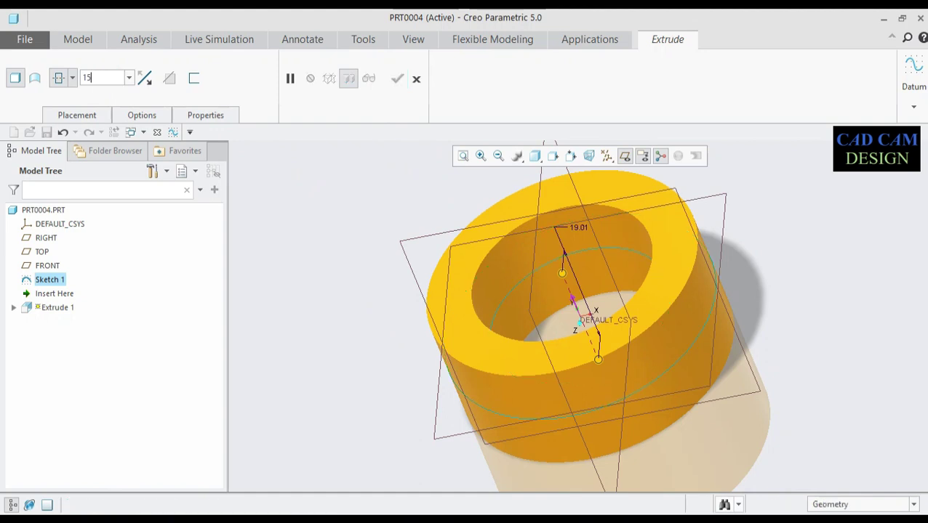
{"action": "left_click", "coordinate": [107, 77]}
{"action": "key", "text": "Return"}
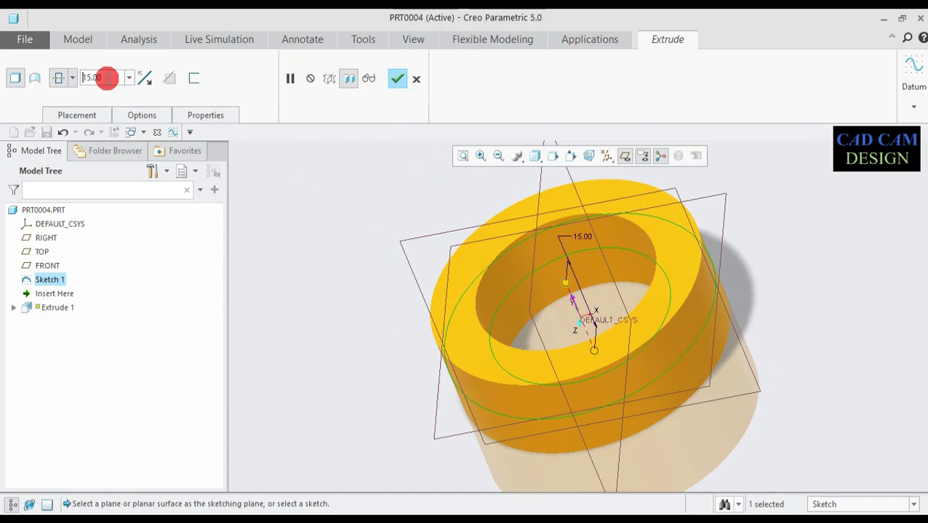
{"action": "left_click", "coordinate": [397, 78]}
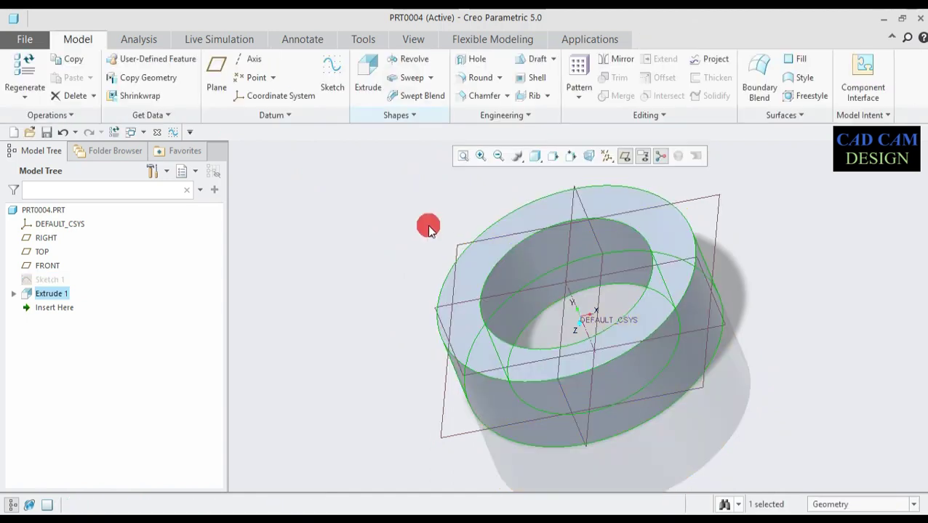
Step: Start a sketch on the RIGHT plane, viewed square-on, and draw a small circle centred on the origin
{"action": "middle_click_drag", "start_coordinate": [431, 237], "coordinate": [495, 249]}
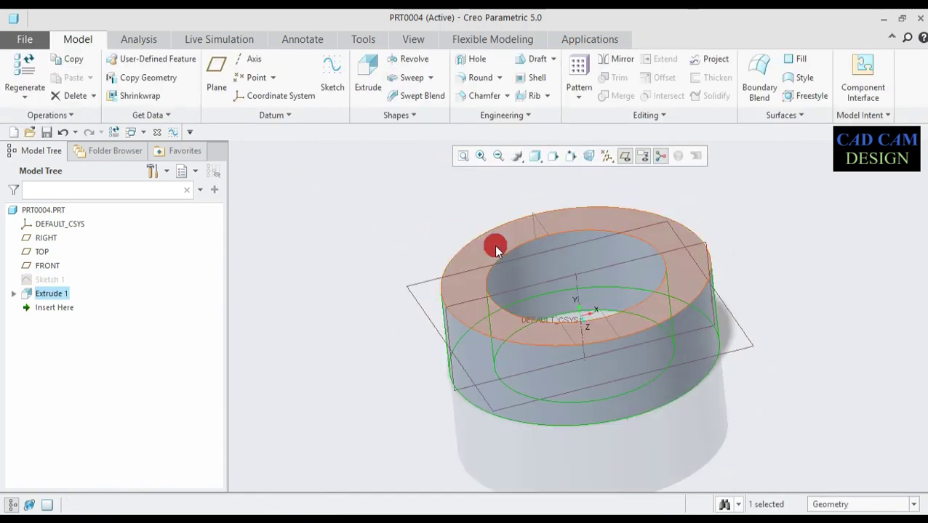
{"action": "left_click", "coordinate": [549, 239]}
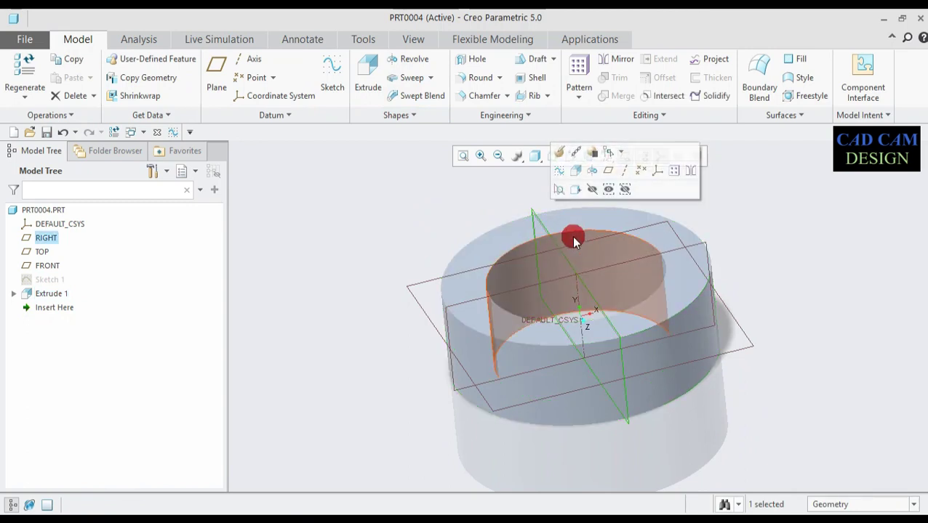
{"action": "left_click", "coordinate": [559, 168]}
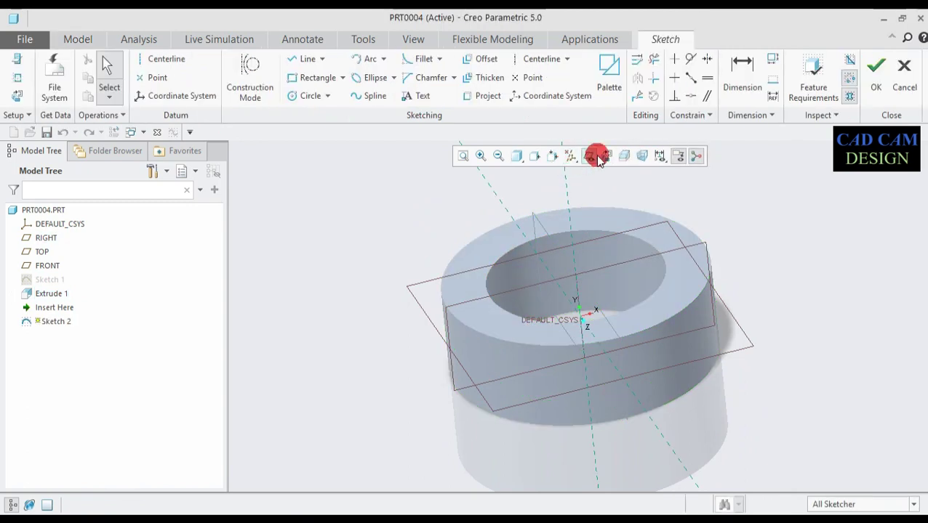
{"action": "left_click", "coordinate": [605, 157]}
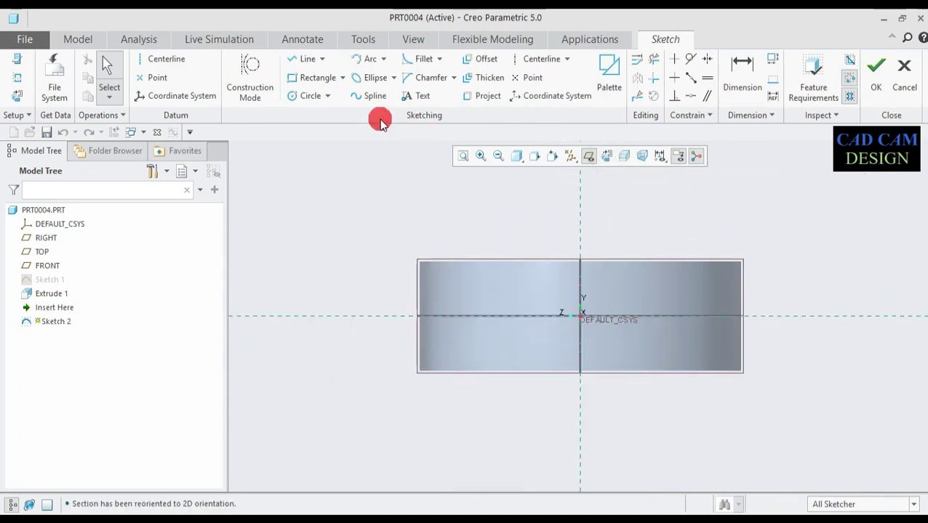
{"action": "left_click", "coordinate": [300, 100]}
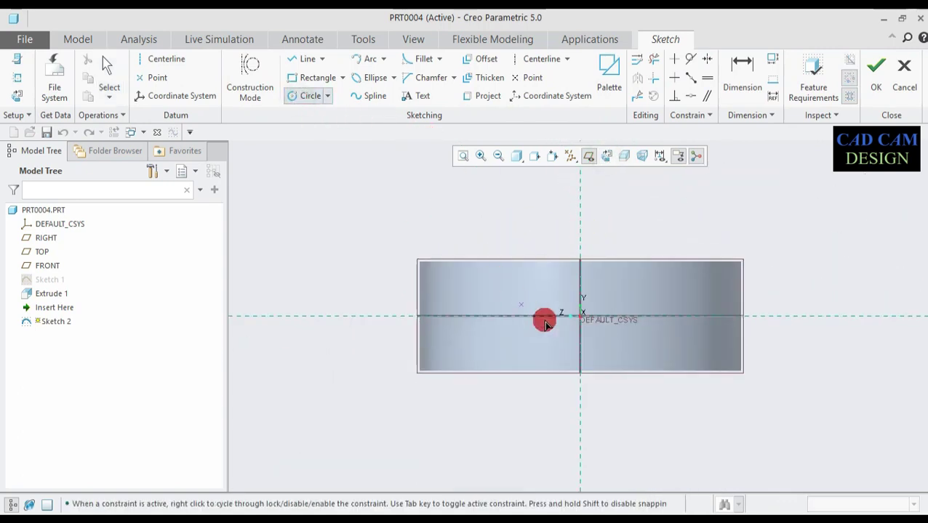
{"action": "left_click", "coordinate": [579, 317]}
{"action": "left_click", "coordinate": [575, 335]}
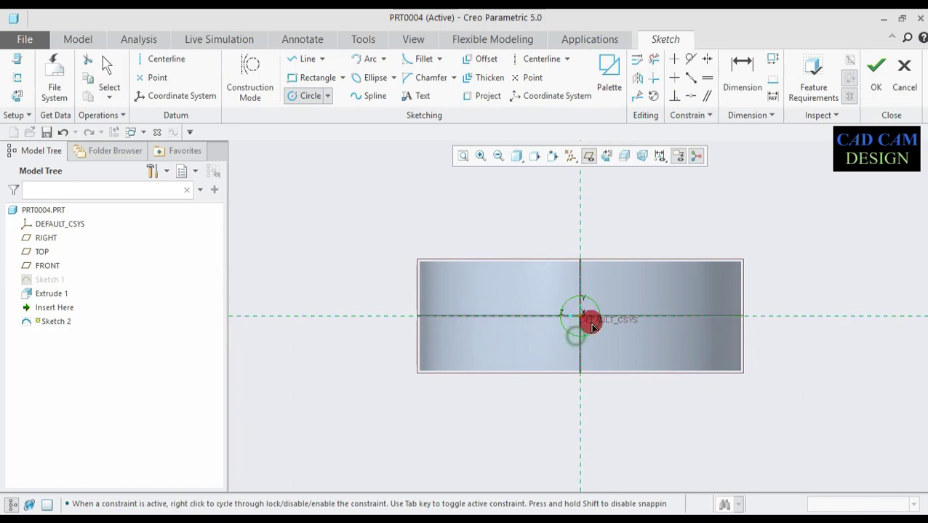
{"action": "middle_click", "coordinate": [609, 305]}
Step: Set the small circle's diameter to 6 mm and finish the sketch
{"action": "left_click", "coordinate": [542, 297]}
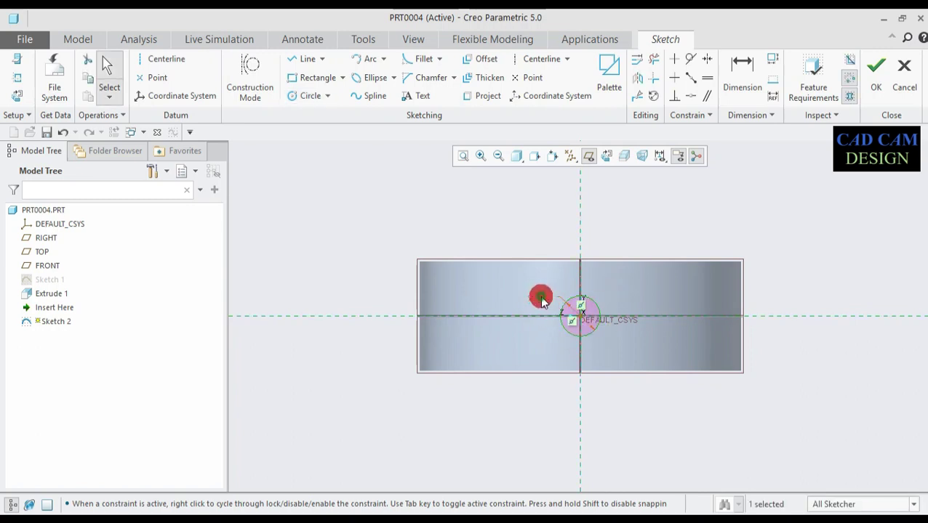
{"action": "double_click", "coordinate": [543, 297]}
{"action": "type", "text": "6"}
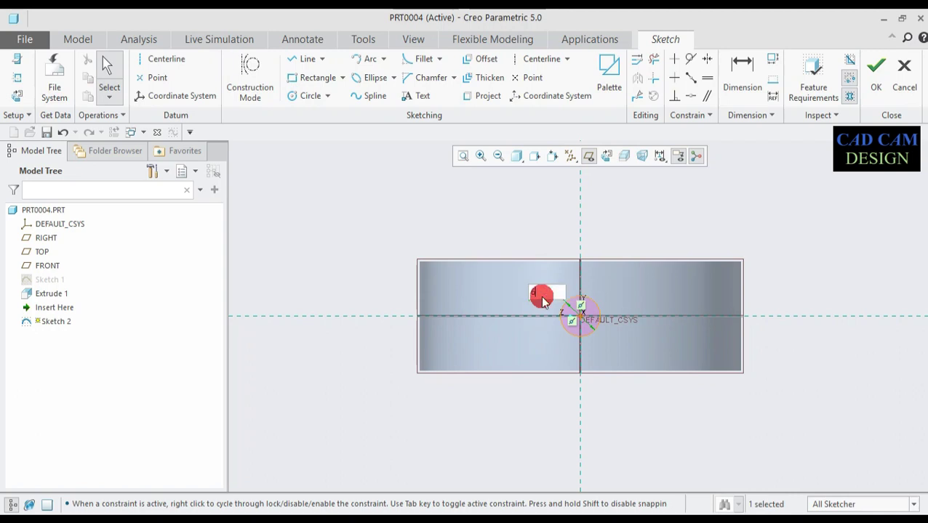
{"action": "left_click", "coordinate": [598, 324]}
{"action": "mouse_move", "coordinate": [597, 324]}
{"action": "middle_mouse_down"}
{"action": "mouse_move", "coordinate": [611, 333]}
{"action": "mouse_move", "coordinate": [590, 366]}
{"action": "mouse_move", "coordinate": [533, 311]}
{"action": "middle_mouse_up"}
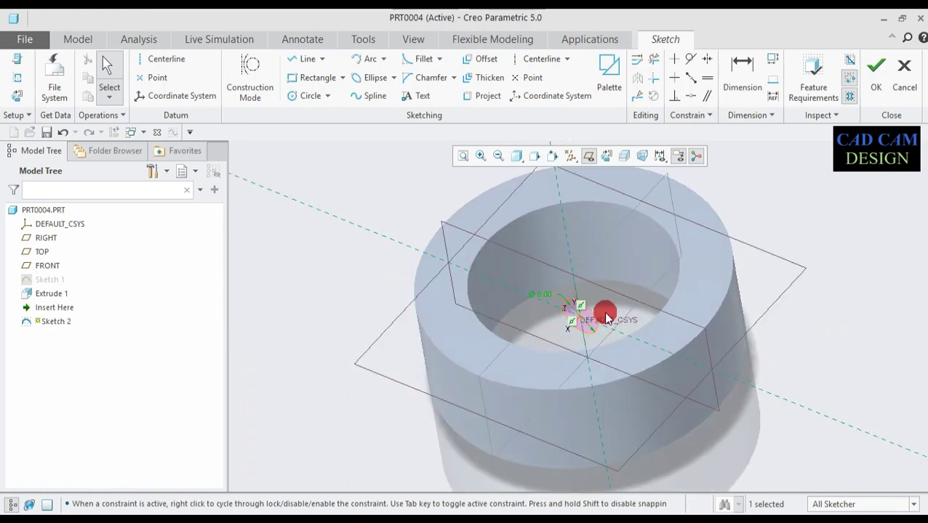
{"action": "left_click", "coordinate": [878, 71]}
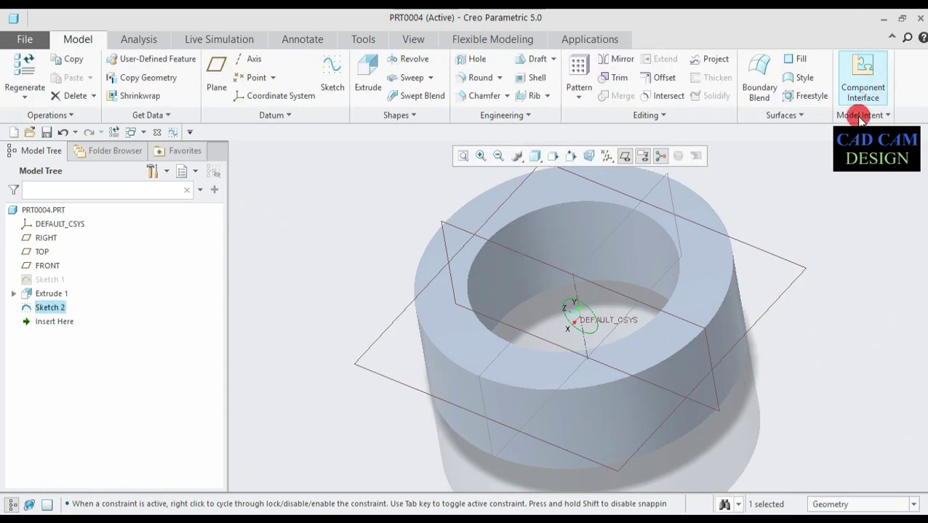
Step: Extrude the small circle as a symmetric cut about 65 mm deep through both walls of the collar
{"action": "left_click", "coordinate": [367, 85]}
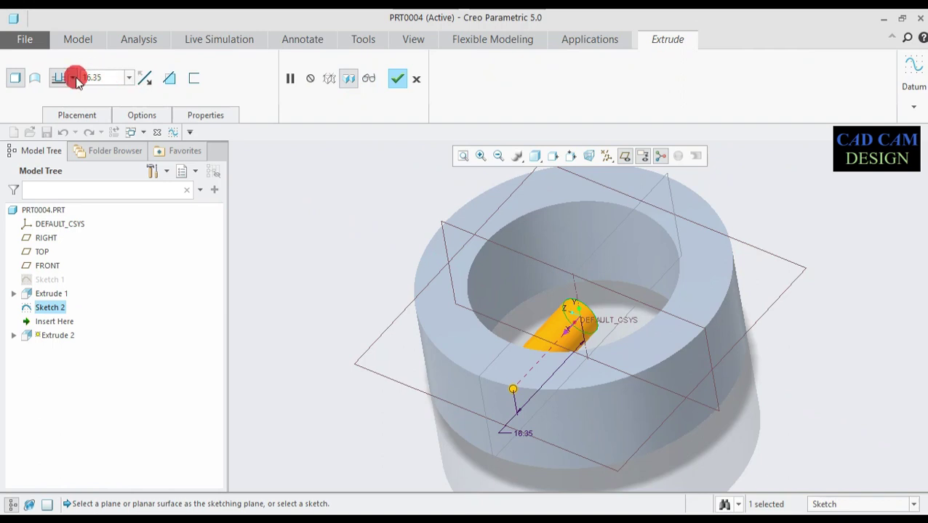
{"action": "left_click", "coordinate": [73, 77]}
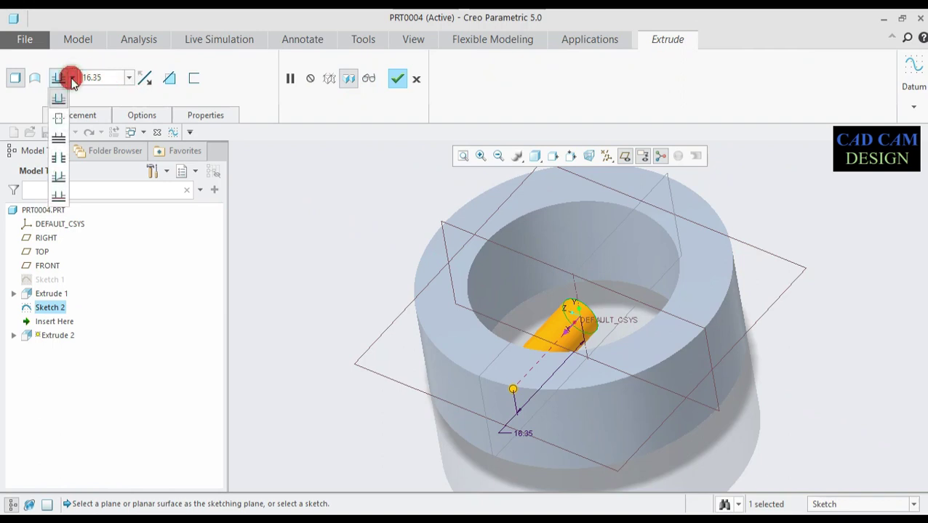
{"action": "left_click", "coordinate": [61, 120]}
{"action": "left_click_drag", "start_coordinate": [550, 356], "coordinate": [430, 445]}
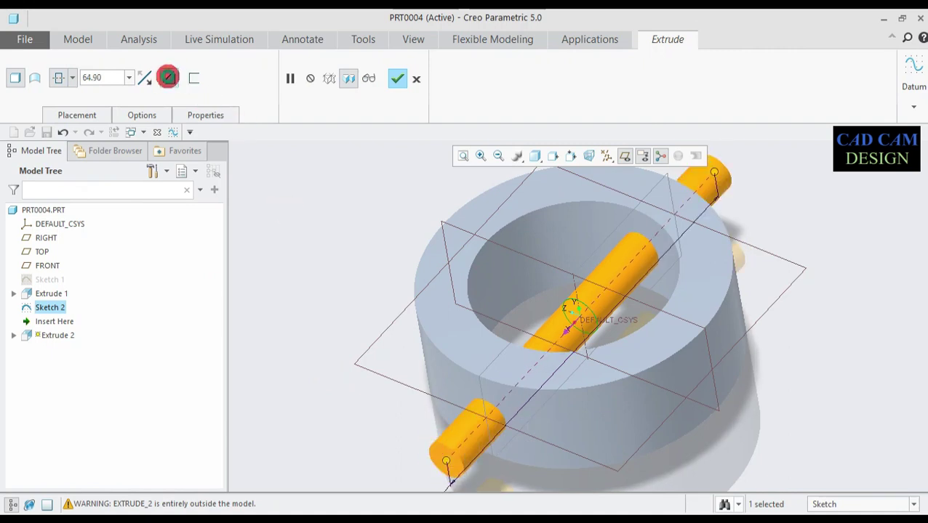
{"action": "left_click", "coordinate": [168, 77]}
{"action": "mouse_move", "coordinate": [337, 306]}
{"action": "middle_mouse_down"}
{"action": "mouse_move", "coordinate": [364, 273]}
{"action": "mouse_move", "coordinate": [367, 281]}
{"action": "mouse_move", "coordinate": [551, 254]}
{"action": "middle_mouse_up"}
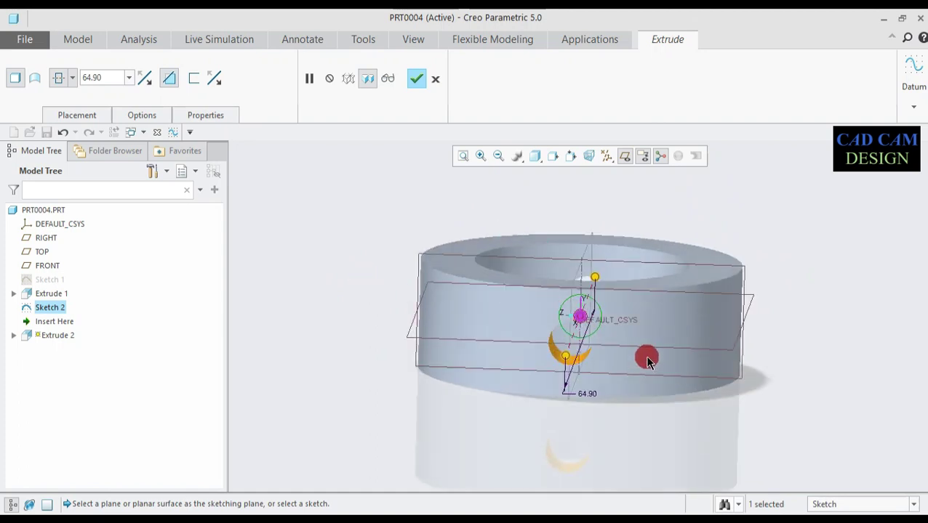
{"action": "middle_click_drag", "start_coordinate": [657, 317], "coordinate": [635, 315]}
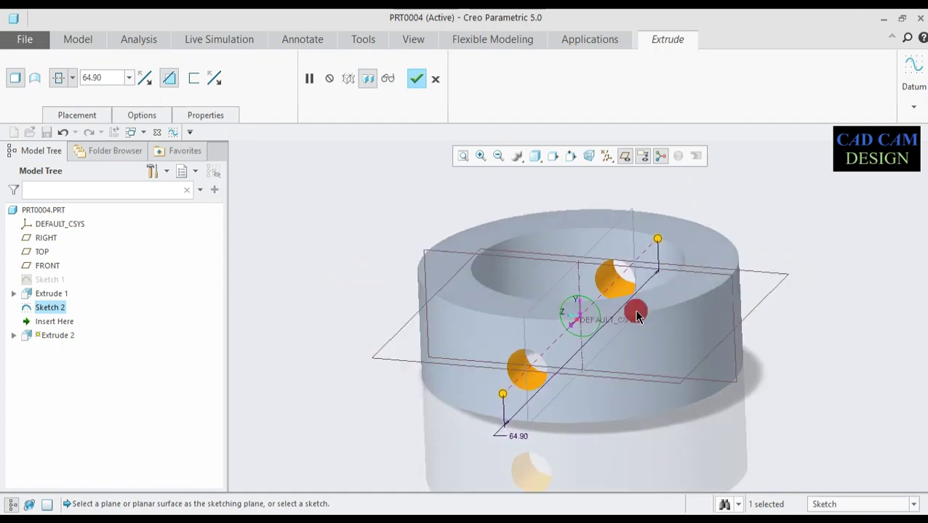
{"action": "left_click", "coordinate": [416, 79]}
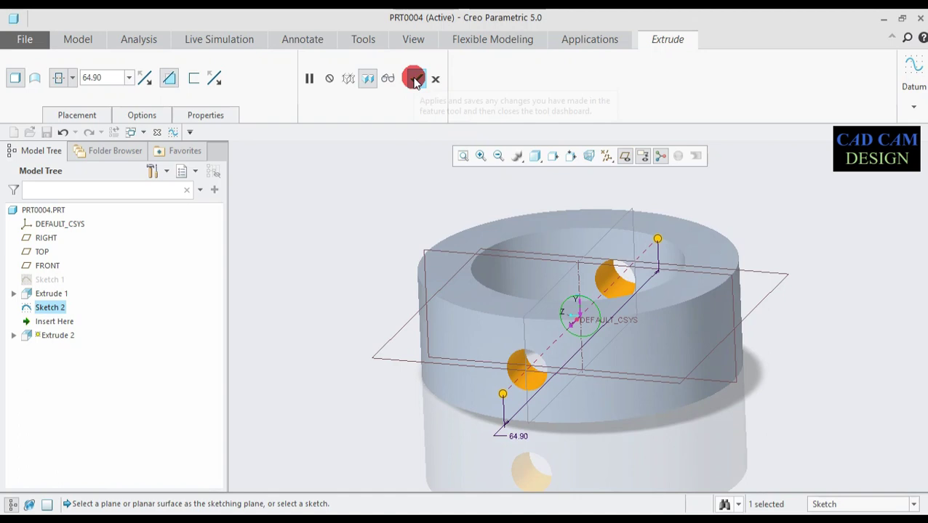
Step: Hide the datum planes, annotations and spin center in the model view
{"action": "mouse_move", "coordinate": [355, 266]}
{"action": "middle_mouse_down"}
{"action": "mouse_move", "coordinate": [368, 232]}
{"action": "mouse_move", "coordinate": [337, 265]}
{"action": "mouse_move", "coordinate": [347, 243]}
{"action": "mouse_move", "coordinate": [327, 223]}
{"action": "mouse_move", "coordinate": [333, 256]}
{"action": "middle_mouse_up"}
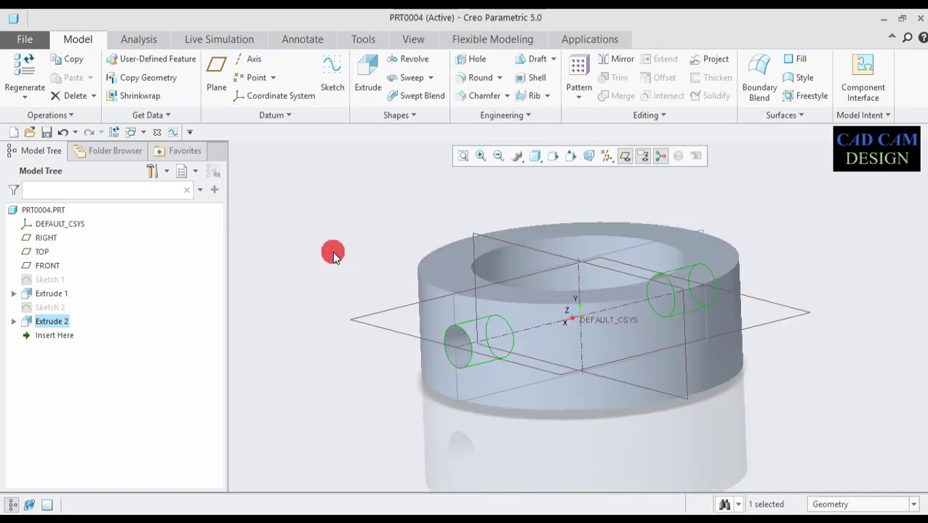
{"action": "middle_click_drag", "start_coordinate": [356, 221], "coordinate": [352, 222]}
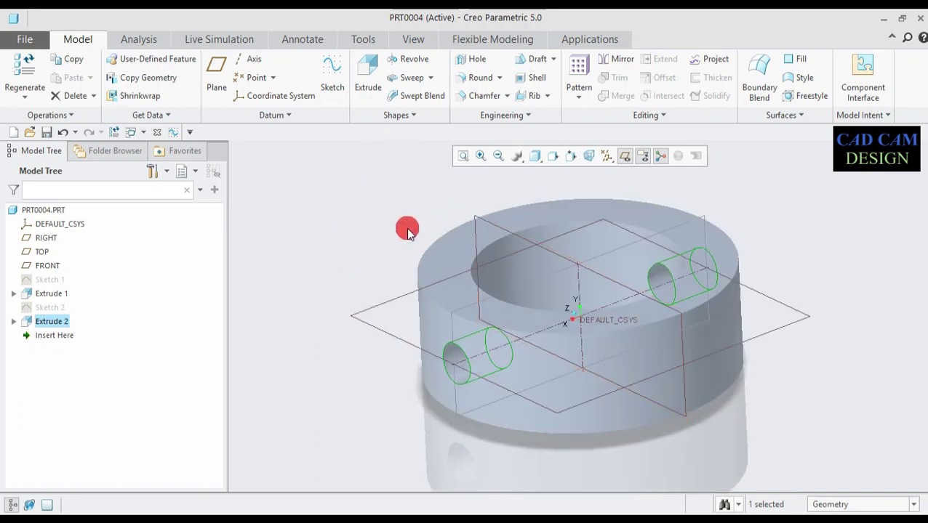
{"action": "left_click", "coordinate": [623, 154]}
{"action": "left_click", "coordinate": [642, 155]}
{"action": "left_click", "coordinate": [660, 156]}
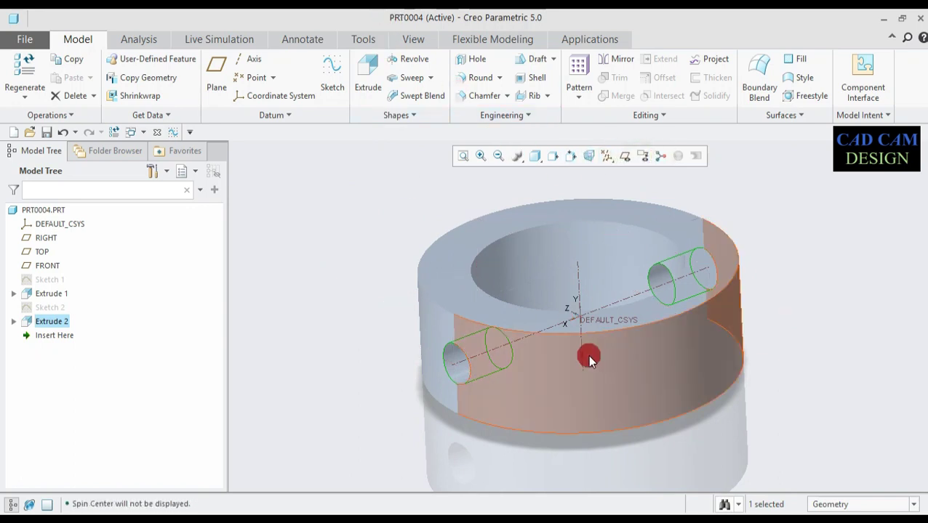
Step: Apply the reddish copper-coloured metal appearance from the std-metals library to the whole collar
{"action": "left_click", "coordinate": [425, 43]}
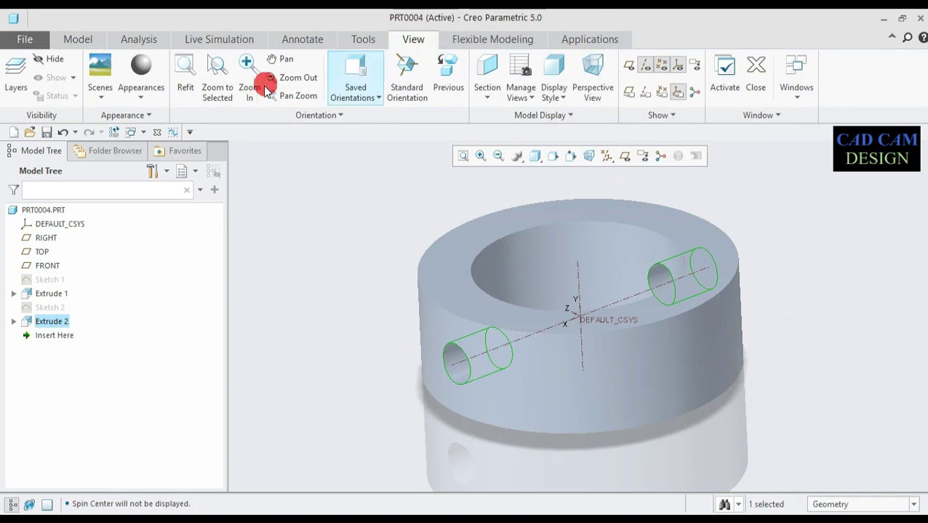
{"action": "left_click", "coordinate": [143, 99]}
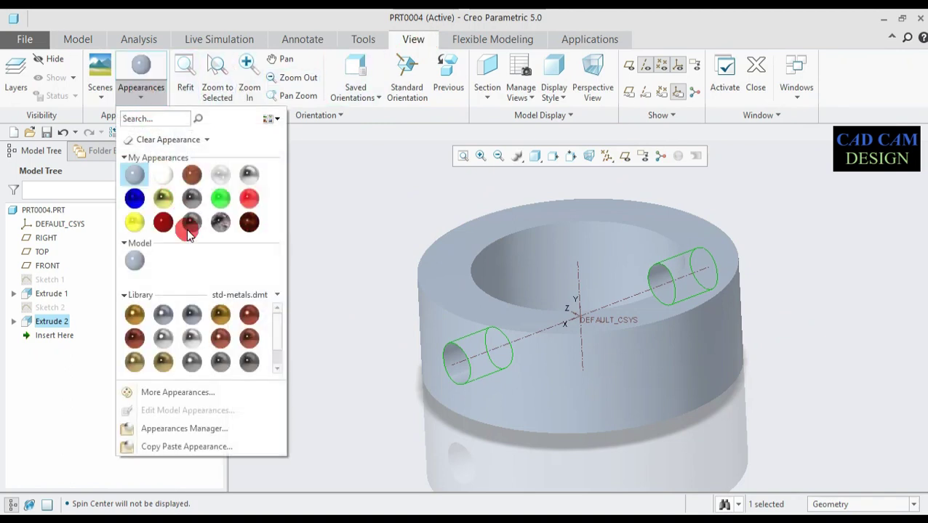
{"action": "left_click", "coordinate": [248, 322]}
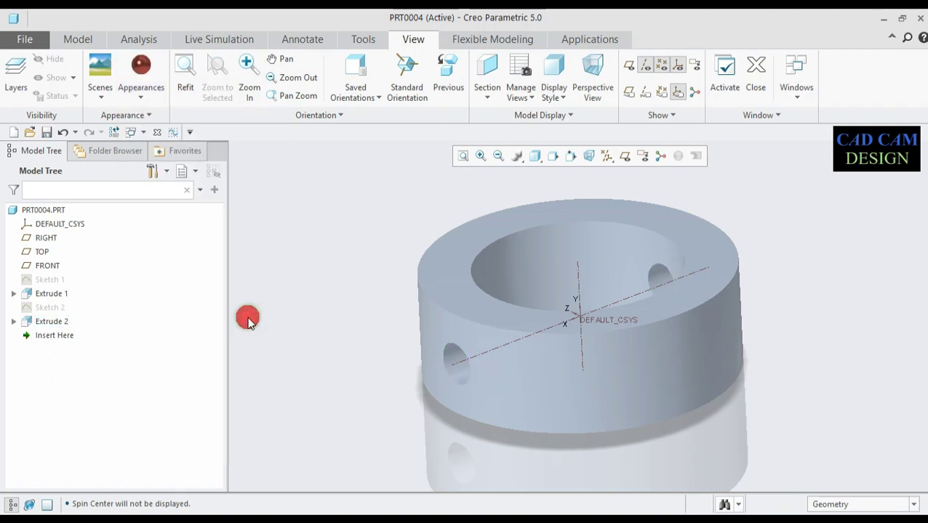
{"action": "left_click_drag", "start_coordinate": [319, 164], "coordinate": [843, 468]}
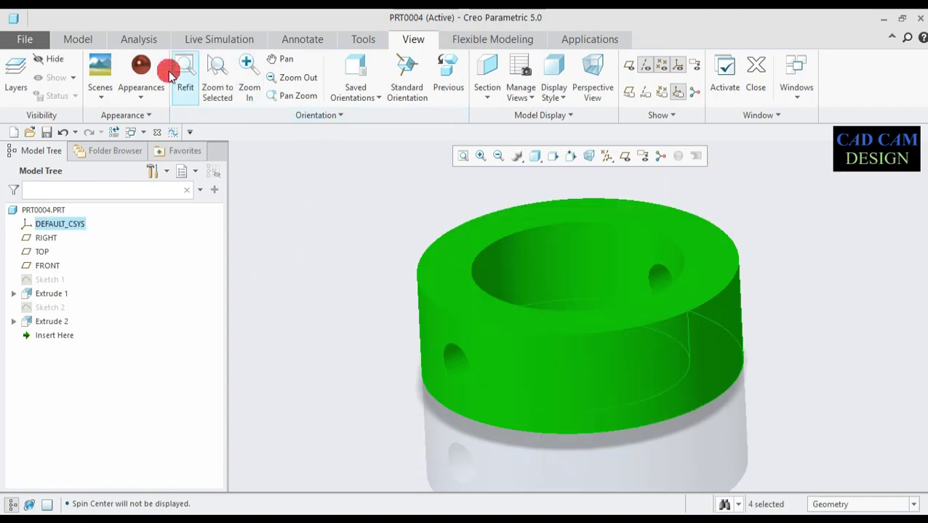
{"action": "left_click", "coordinate": [141, 67]}
{"action": "mouse_move", "coordinate": [328, 289]}
{"action": "middle_mouse_down"}
{"action": "mouse_move", "coordinate": [371, 251]}
{"action": "mouse_move", "coordinate": [350, 288]}
{"action": "mouse_move", "coordinate": [371, 261]}
{"action": "mouse_move", "coordinate": [364, 275]}
{"action": "mouse_move", "coordinate": [346, 284]}
{"action": "mouse_move", "coordinate": [349, 290]}
{"action": "mouse_move", "coordinate": [362, 276]}
{"action": "mouse_move", "coordinate": [362, 284]}
{"action": "middle_mouse_up"}
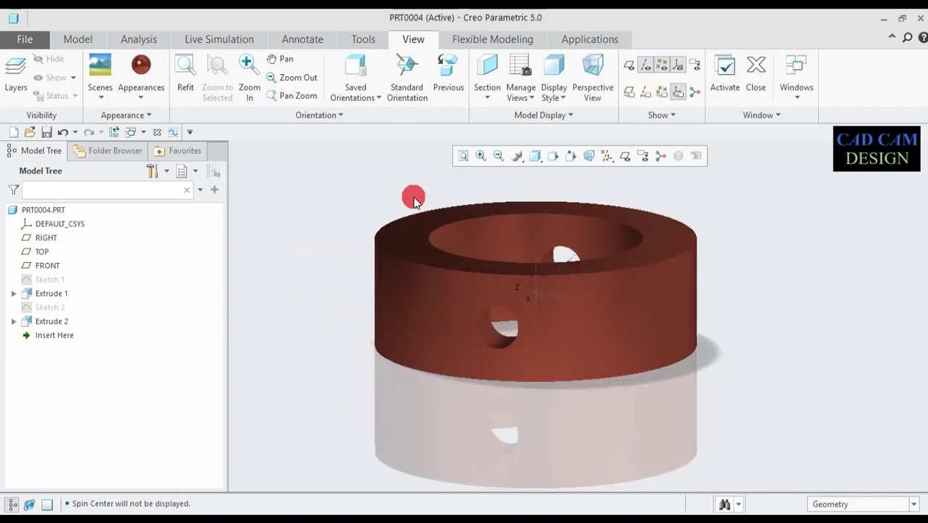
Step: Start Render Studio for the collar and name the render output file P-4 Collar.jpg
{"action": "scroll", "coordinate": [324, 185], "scroll_direction": "up", "scroll_amount": 2}
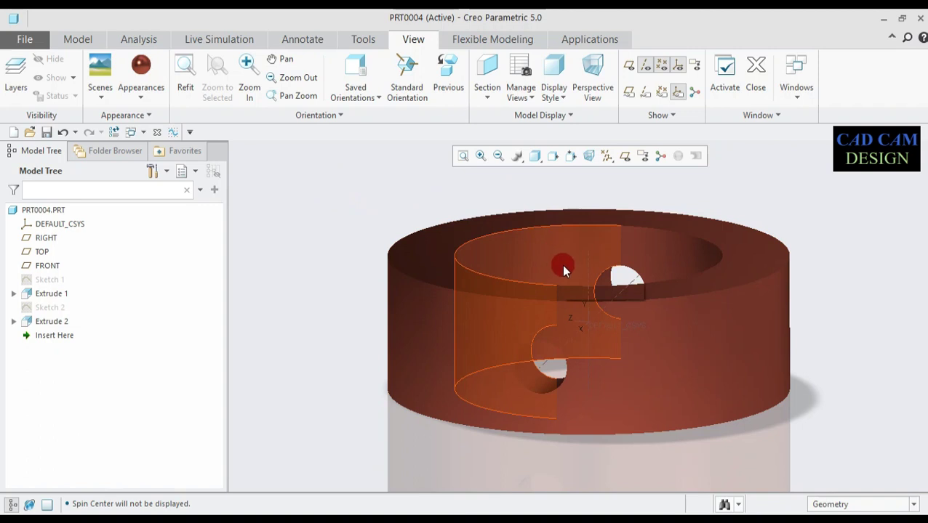
{"action": "left_click", "coordinate": [605, 41]}
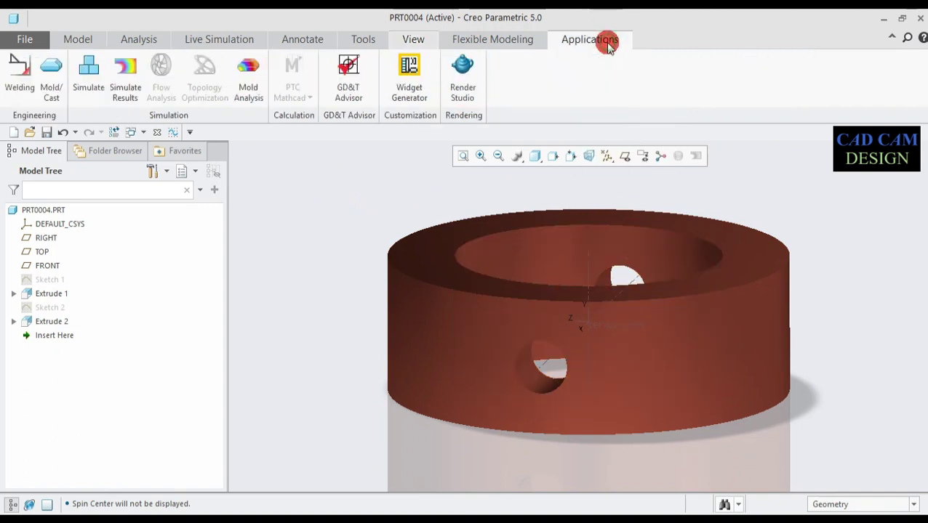
{"action": "left_click", "coordinate": [463, 72]}
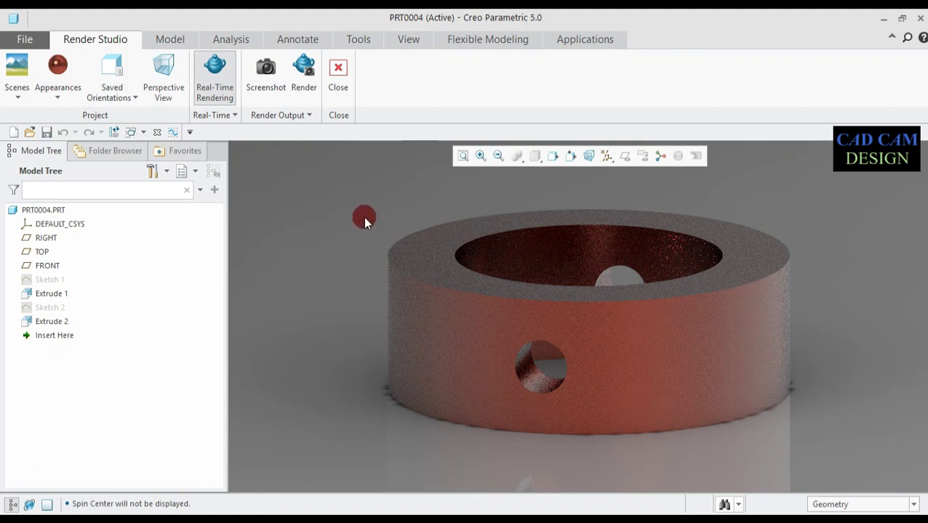
{"action": "left_click", "coordinate": [306, 84]}
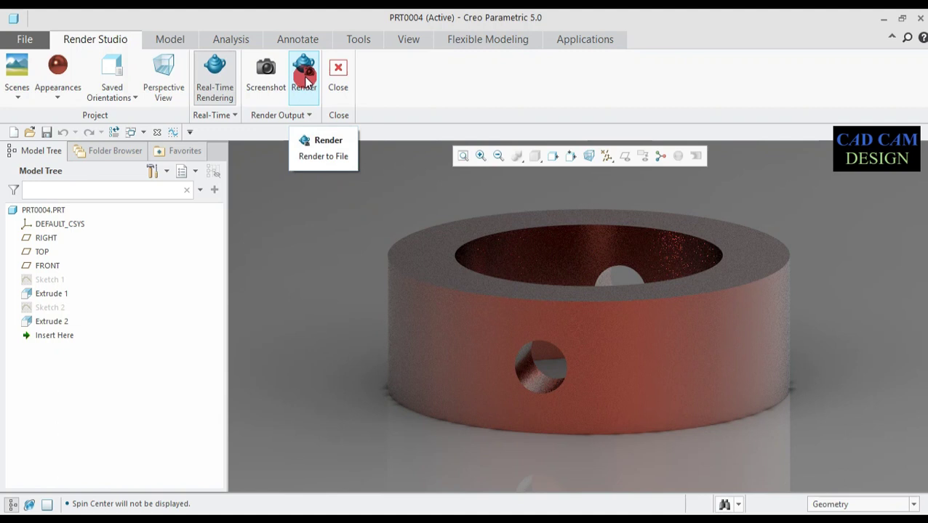
{"action": "left_click", "coordinate": [306, 81]}
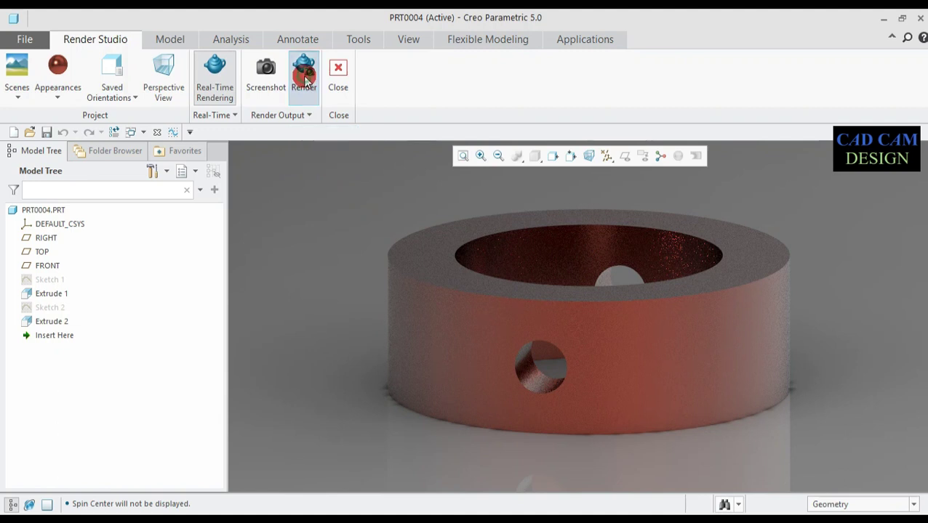
{"action": "left_click_drag", "start_coordinate": [494, 318], "coordinate": [584, 292]}
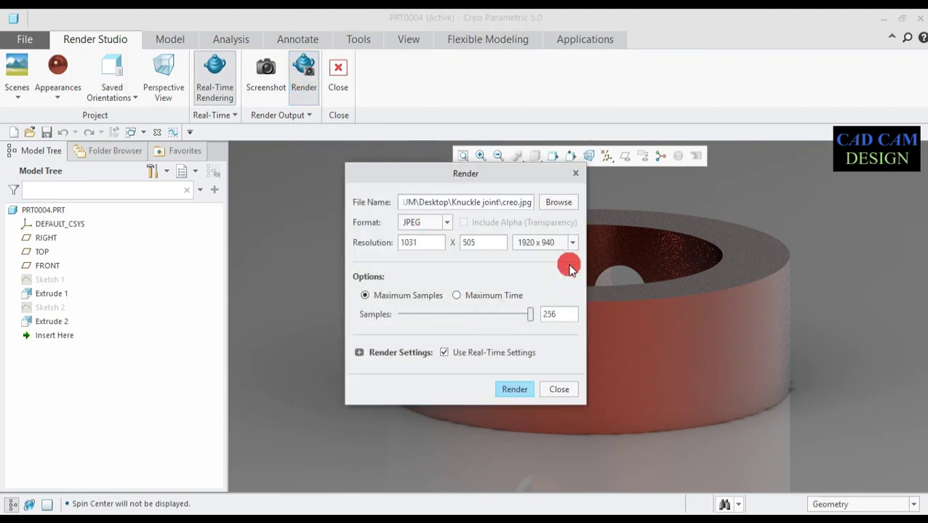
{"action": "left_click", "coordinate": [512, 202]}
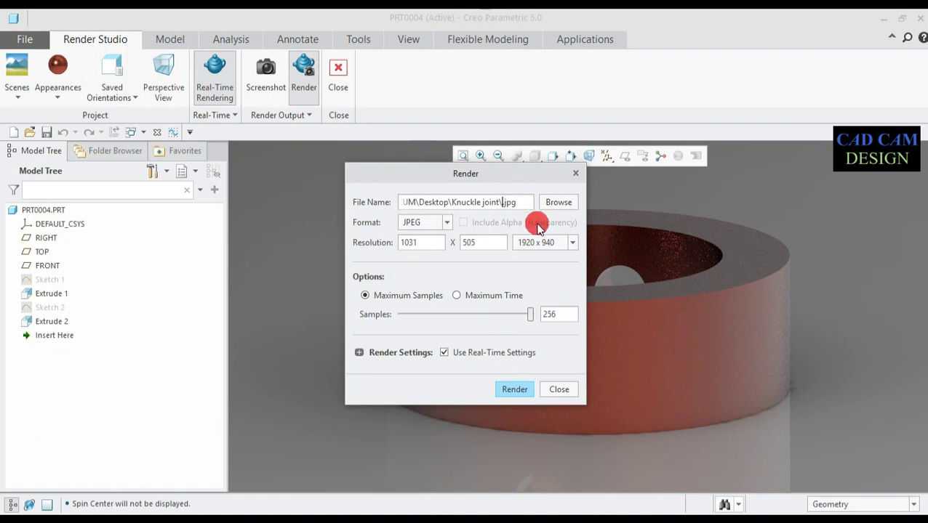
{"action": "type", "text": "P-4"}
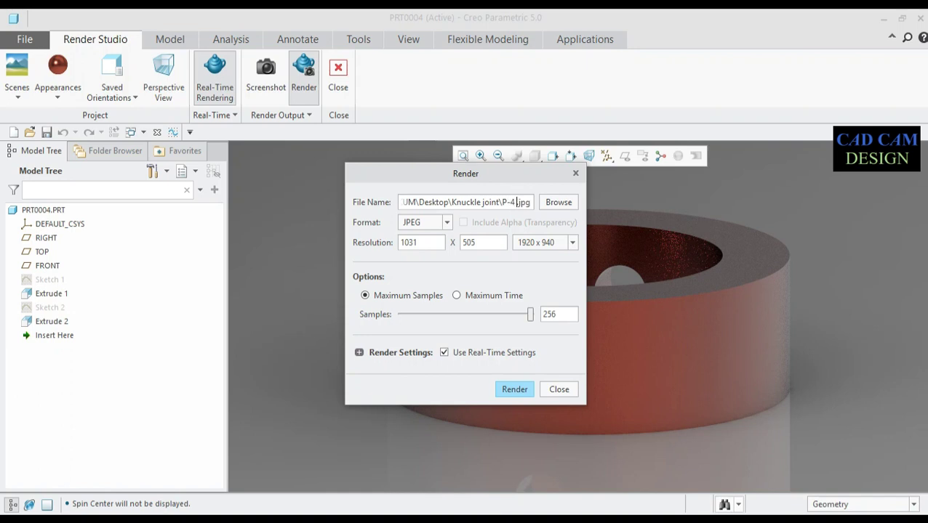
{"action": "type", "text": "lar"}
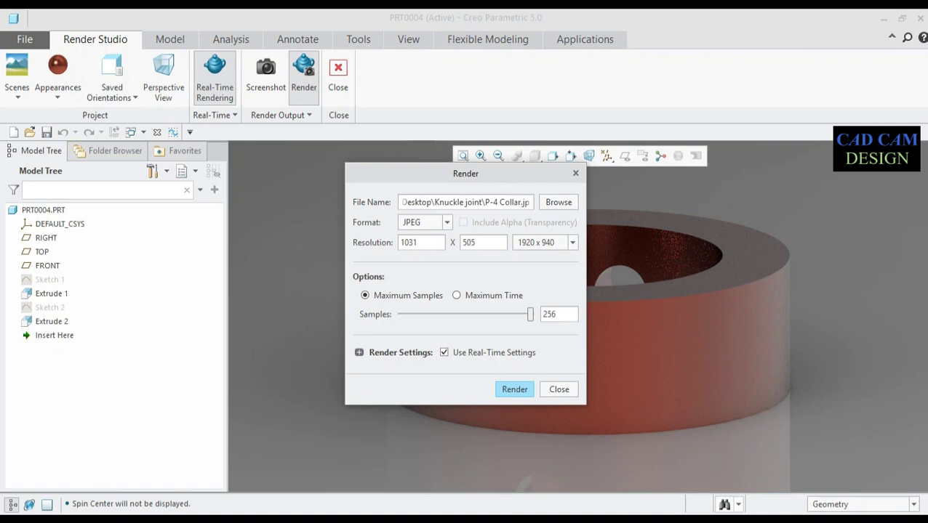
Step: Render the collar to the JPEG file at 1920 x 940 with 256 maximum samples and leave Render Studio
{"action": "left_click", "coordinate": [571, 242]}
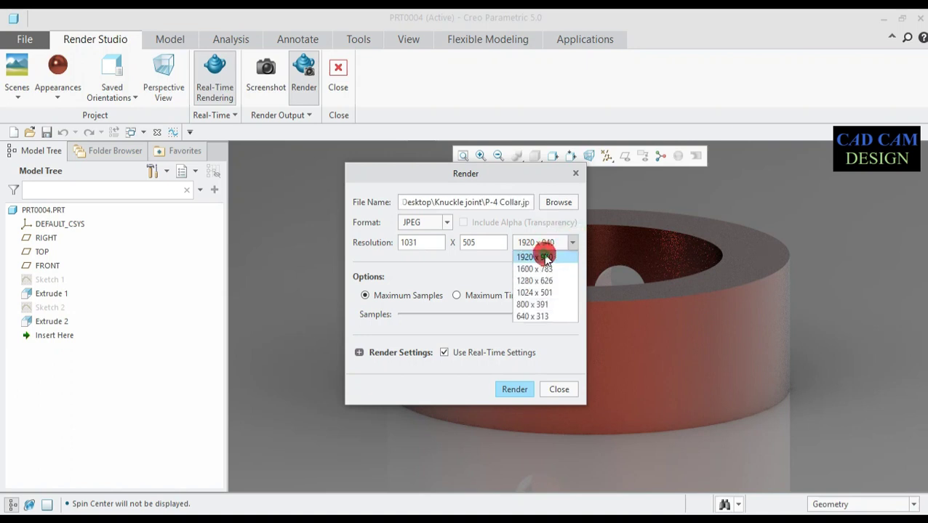
{"action": "left_click", "coordinate": [545, 257]}
{"action": "left_click", "coordinate": [530, 315]}
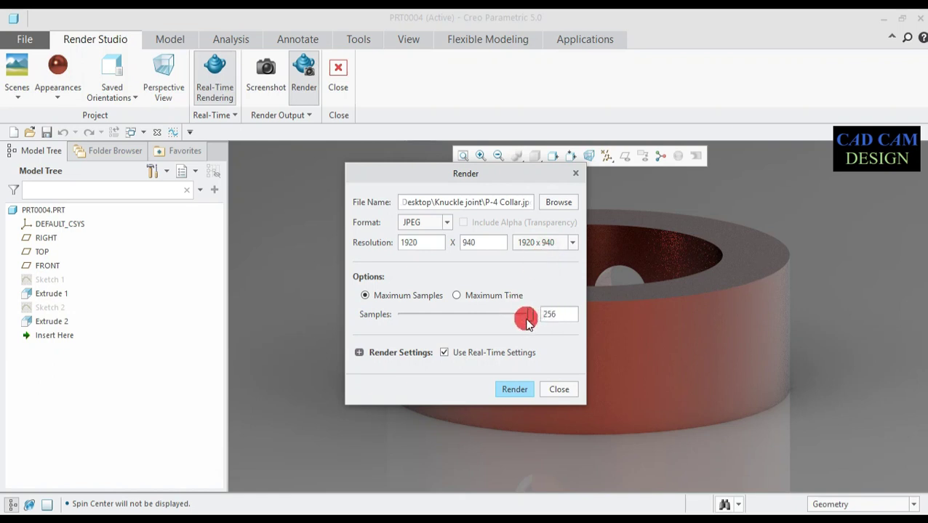
{"action": "left_click", "coordinate": [560, 315]}
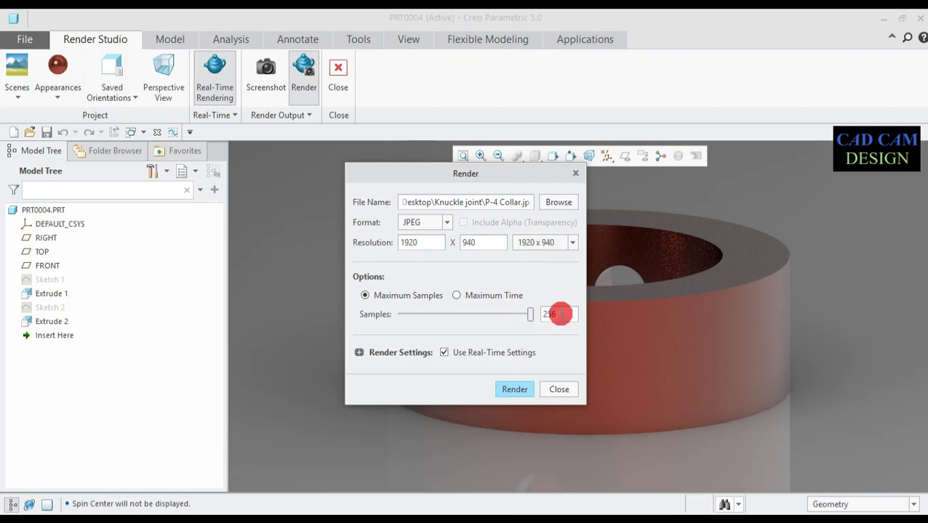
{"action": "left_click", "coordinate": [514, 389]}
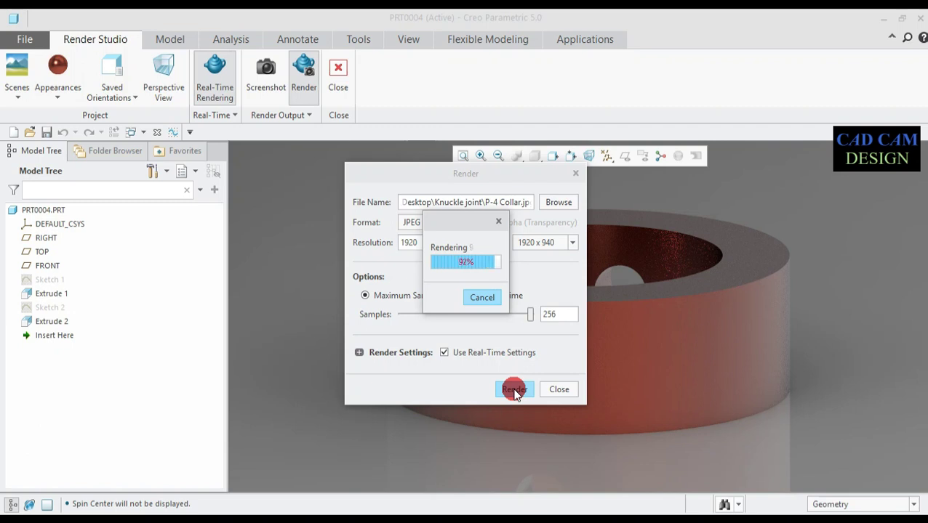
{"action": "left_click", "coordinate": [560, 387]}
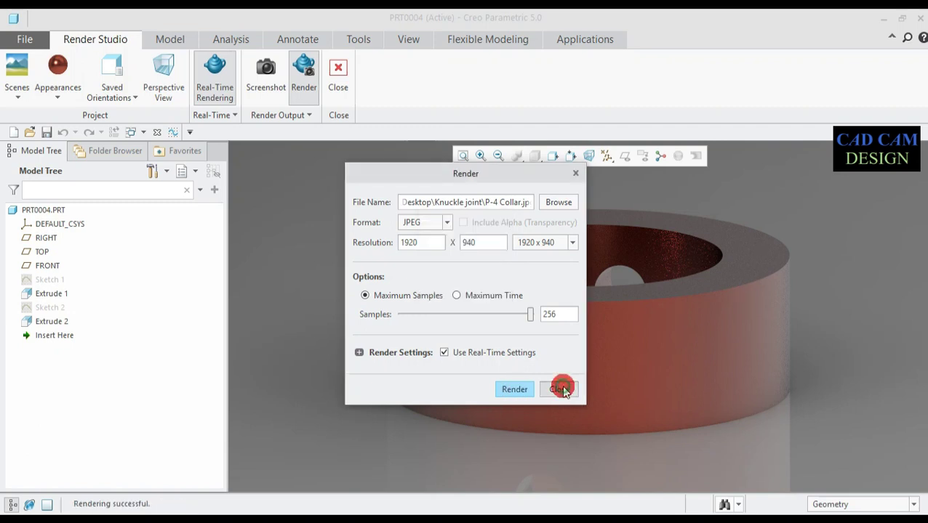
{"action": "left_click", "coordinate": [561, 386]}
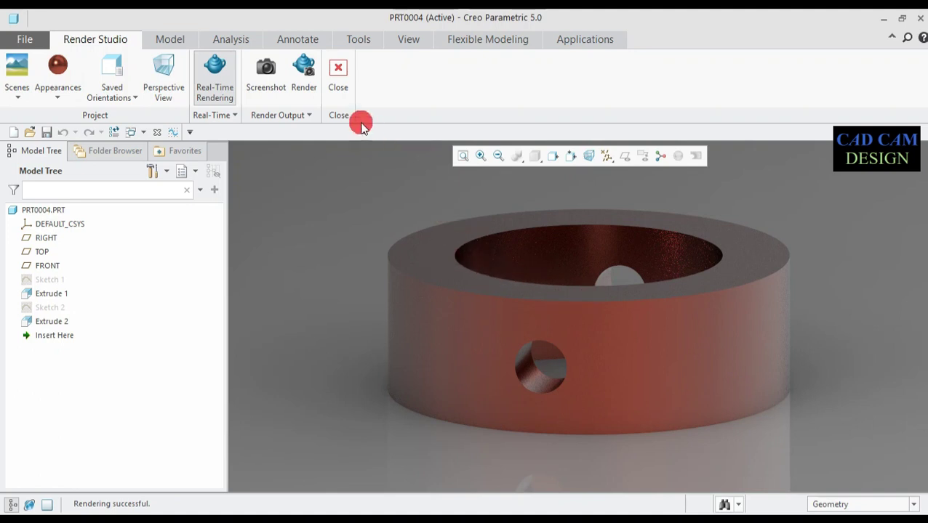
{"action": "left_click", "coordinate": [337, 74]}
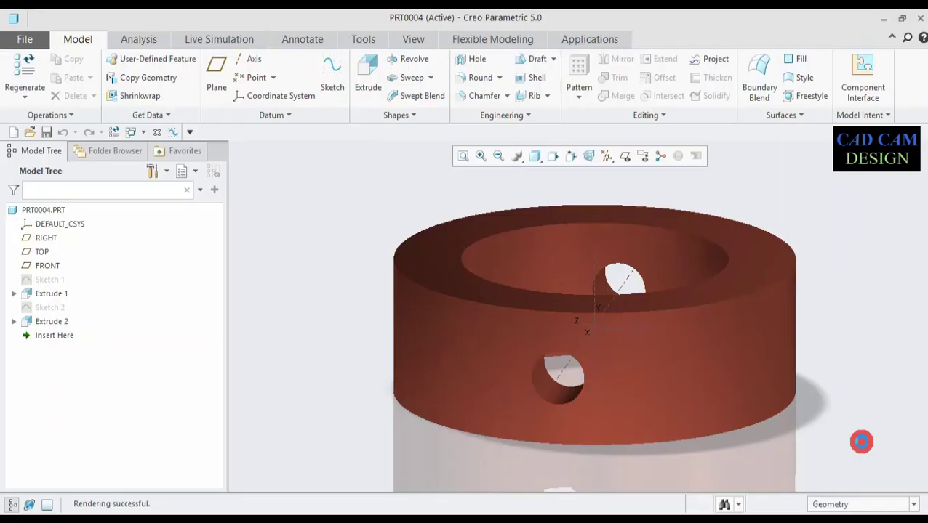
Step: Save the collar part in the Knuckle joint folder on the Desktop
{"action": "key", "text": "ctrl+s"}
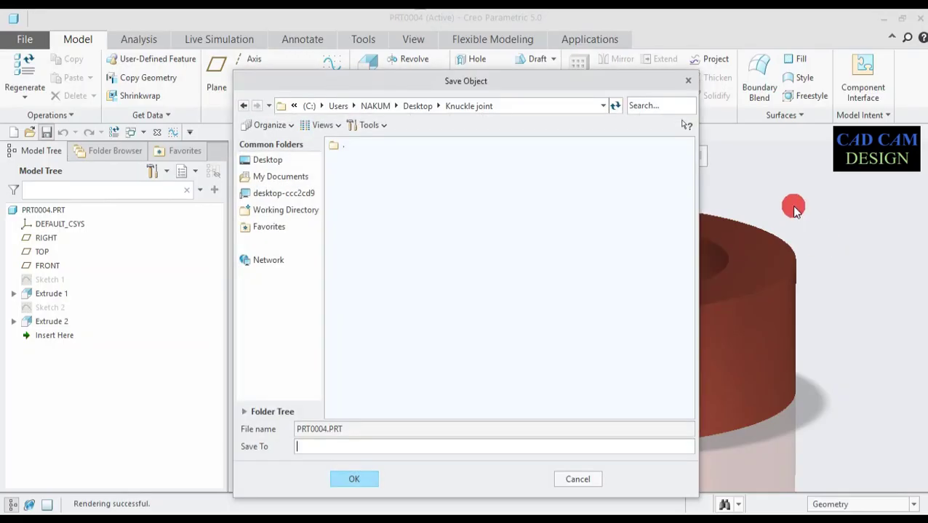
{"action": "left_click", "coordinate": [277, 166]}
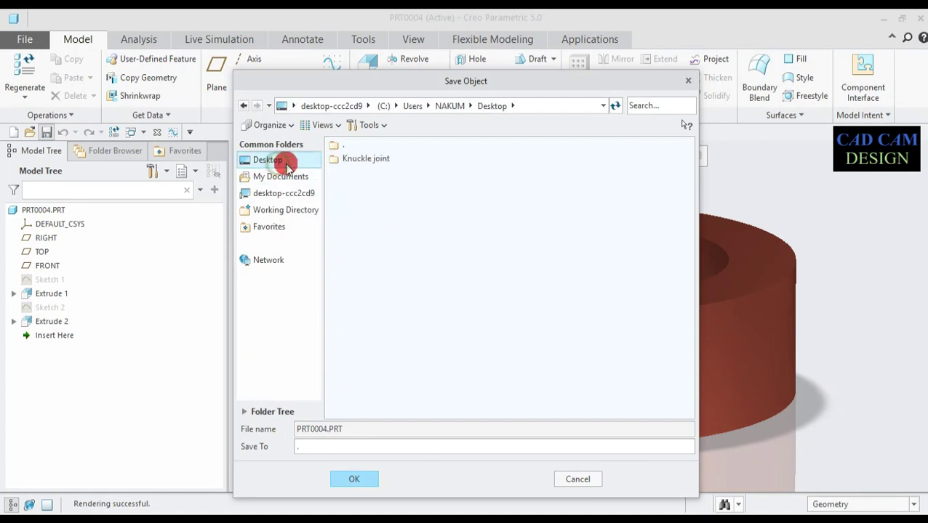
{"action": "double_click", "coordinate": [346, 159]}
{"action": "left_click", "coordinate": [340, 447]}
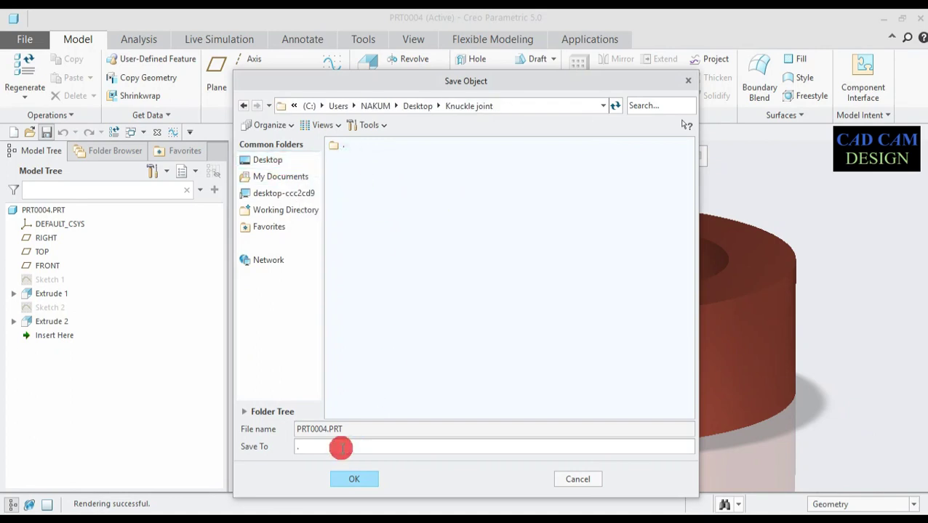
{"action": "left_click", "coordinate": [363, 479]}
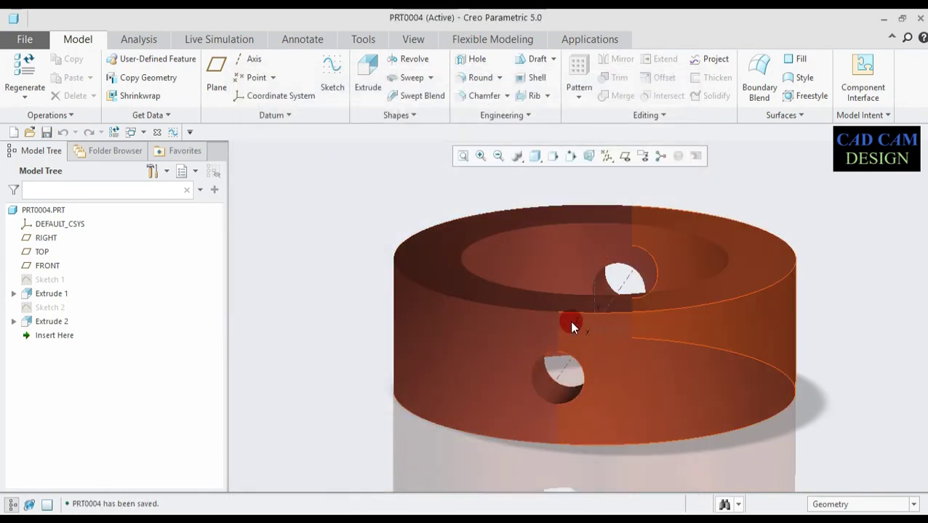
{"action": "middle_click_drag", "start_coordinate": [527, 274], "coordinate": [534, 312]}
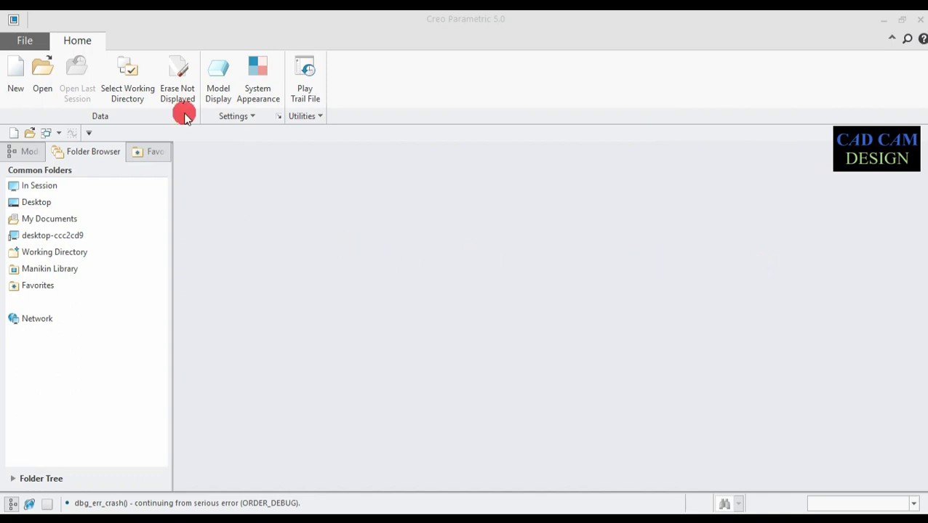
Step: Set the working directory to the Knuckle joint folder on the Desktop
{"action": "left_click", "coordinate": [127, 77]}
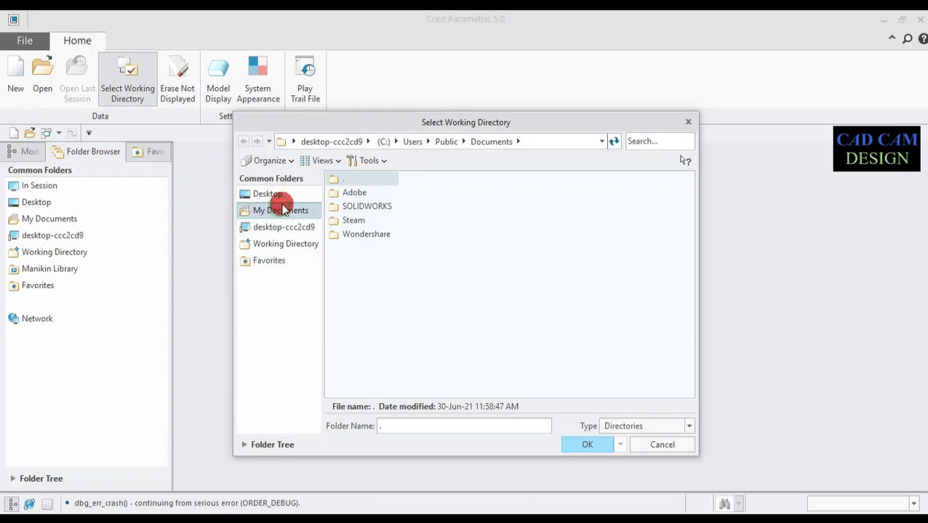
{"action": "left_click", "coordinate": [280, 194]}
{"action": "double_click", "coordinate": [364, 192]}
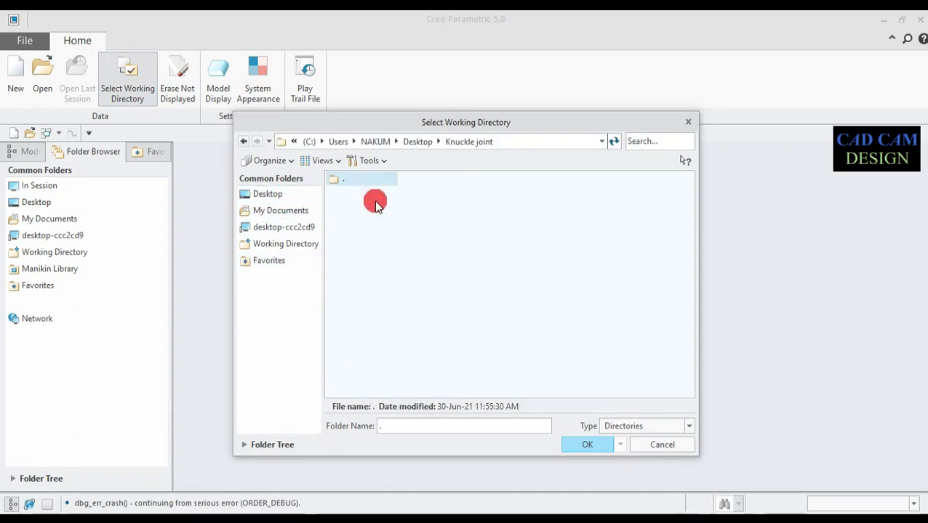
{"action": "left_click", "coordinate": [590, 445]}
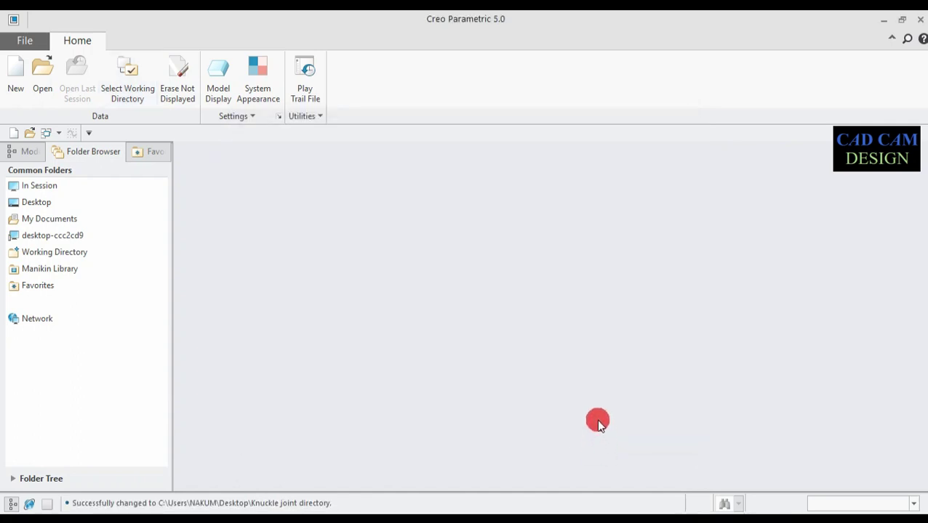
Step: Set up a new solid part with the common name Taper pin and without the default template
{"action": "left_click", "coordinate": [14, 86]}
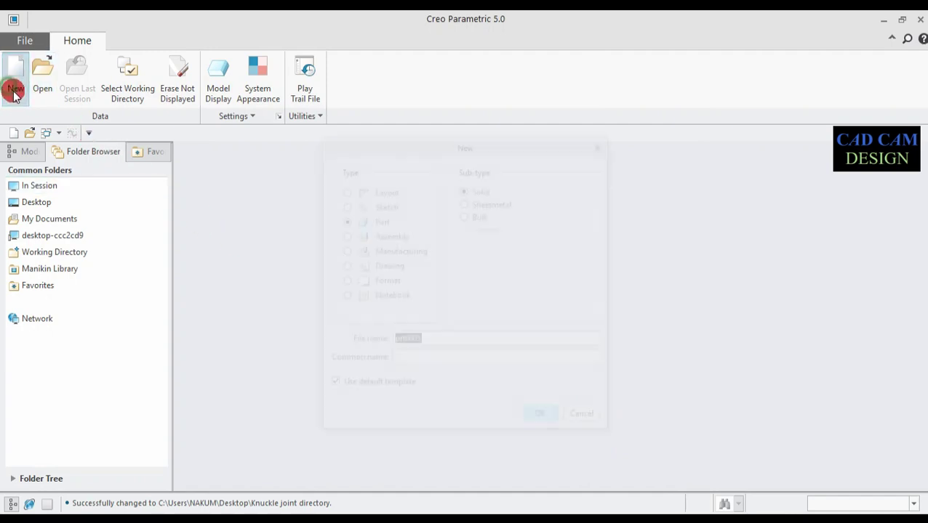
{"action": "left_click", "coordinate": [381, 221]}
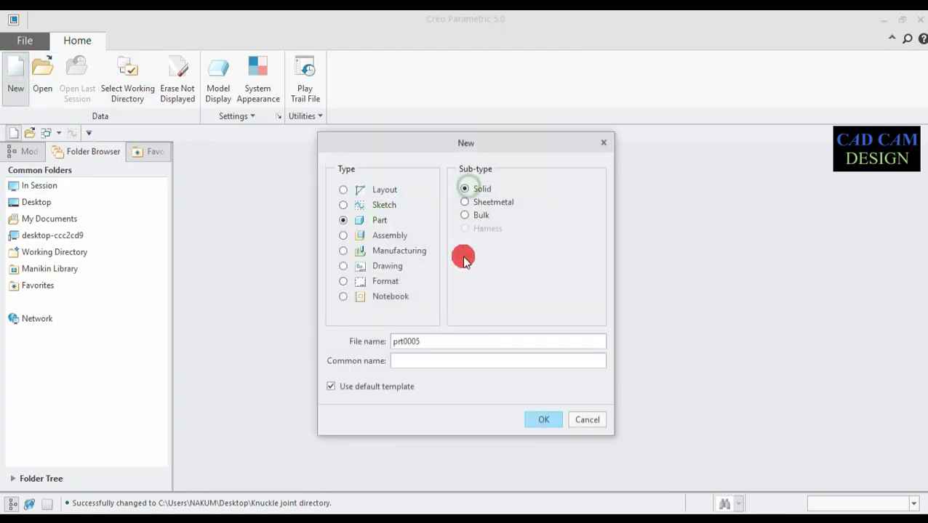
{"action": "left_click", "coordinate": [331, 387]}
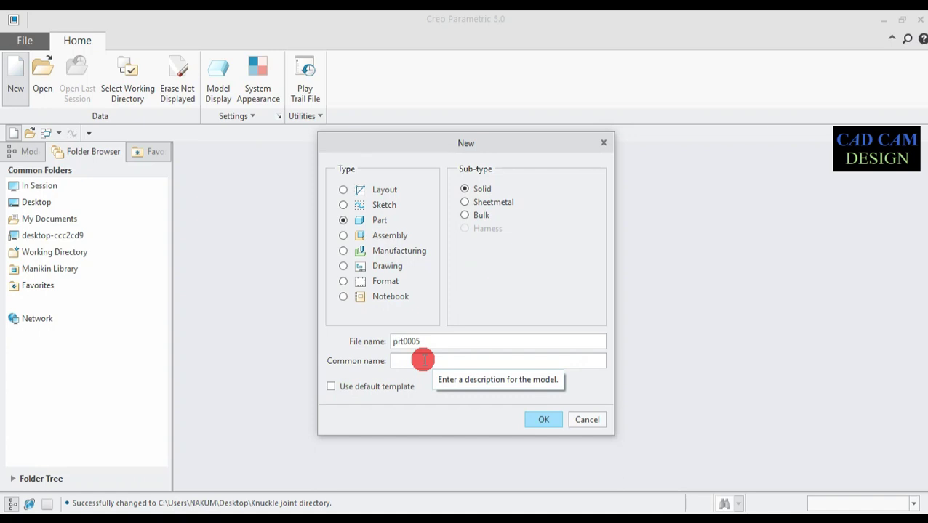
{"action": "left_click", "coordinate": [423, 360]}
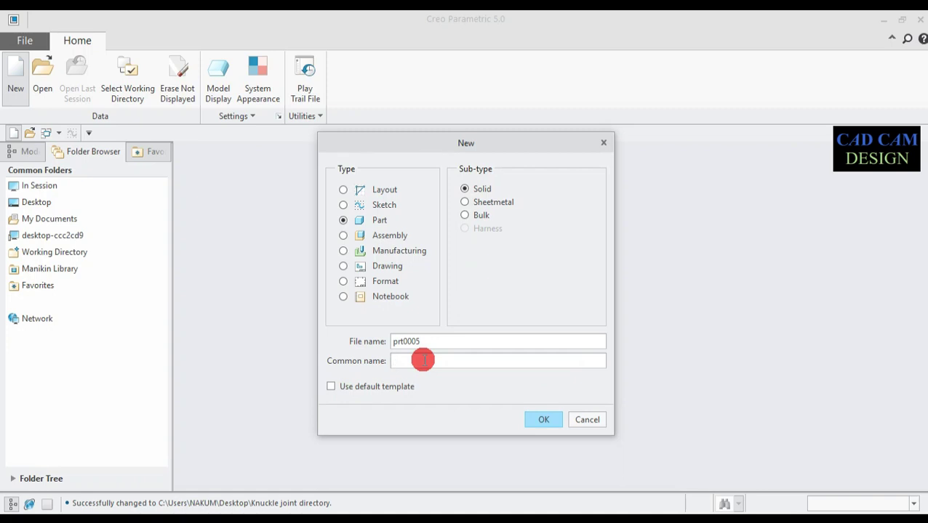
{"action": "type", "text": "Ta"}
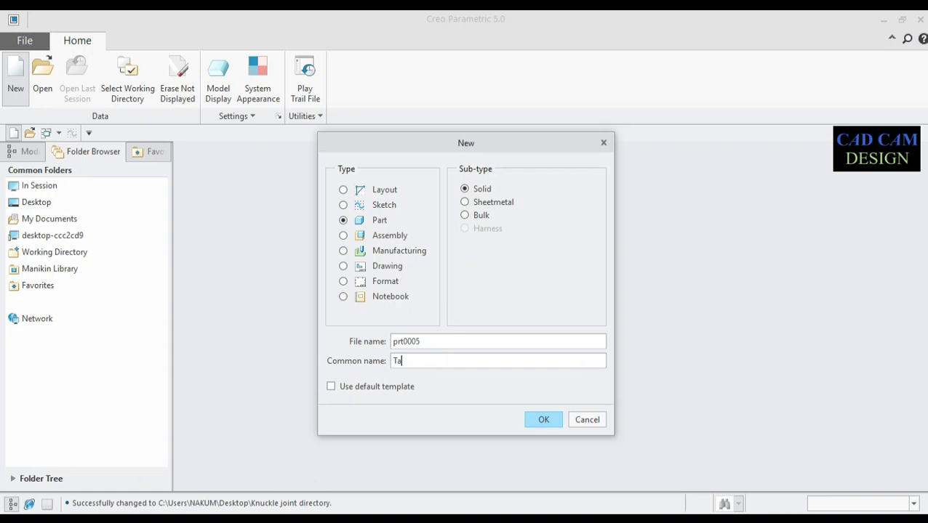
{"action": "type", "text": "per pin"}
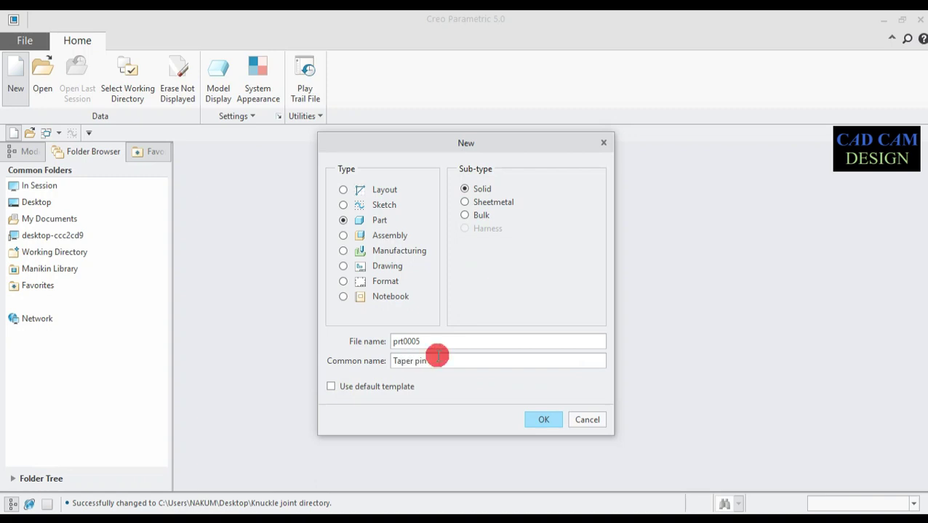
Step: Create the part from the solid_part_mmks template
{"action": "left_click", "coordinate": [550, 420]}
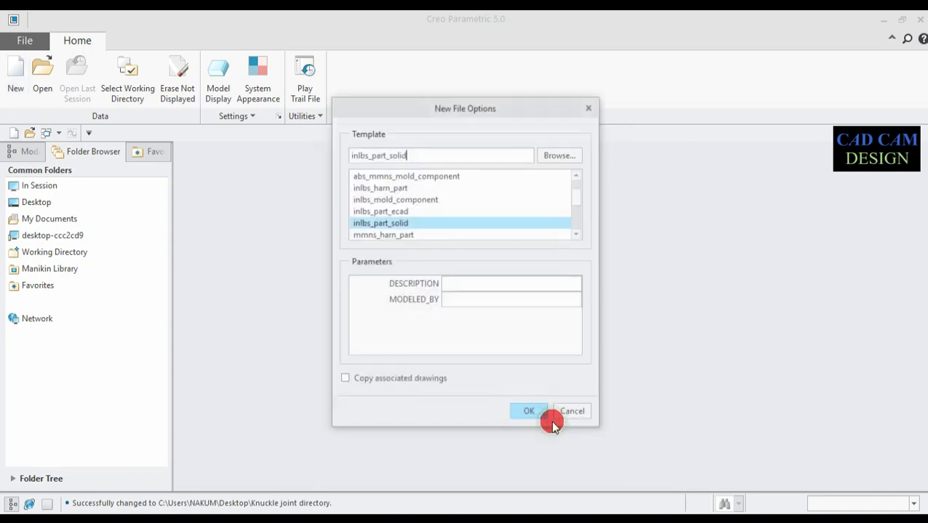
{"action": "scroll", "coordinate": [421, 204], "scroll_direction": "down", "scroll_amount": 3}
{"action": "scroll", "coordinate": [407, 199], "scroll_direction": "up", "scroll_amount": 3}
{"action": "scroll", "coordinate": [425, 195], "scroll_direction": "down", "scroll_amount": 3}
{"action": "left_click", "coordinate": [416, 201]}
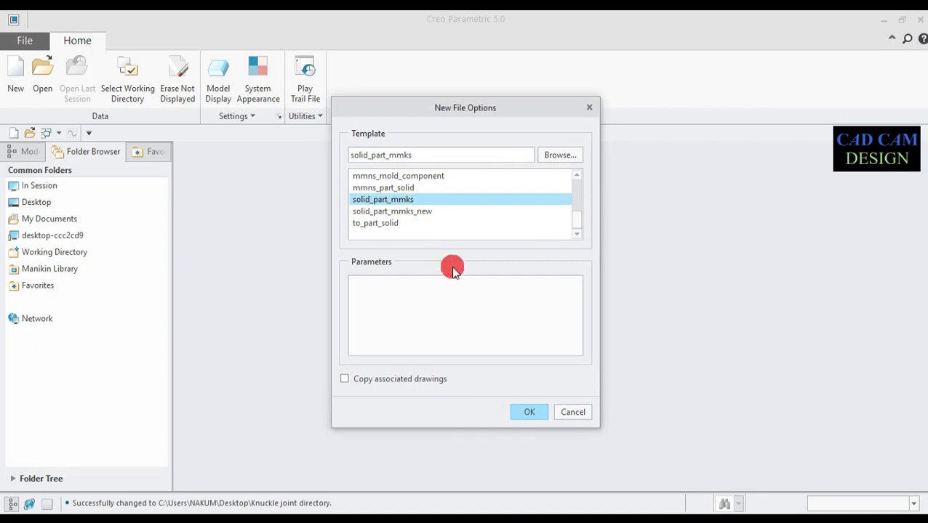
{"action": "left_click", "coordinate": [529, 412]}
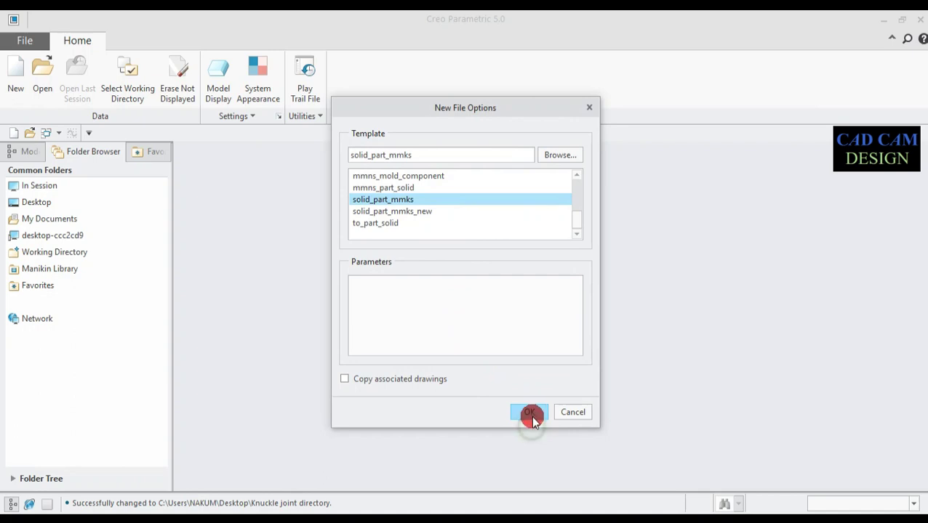
{"action": "left_click", "coordinate": [532, 415]}
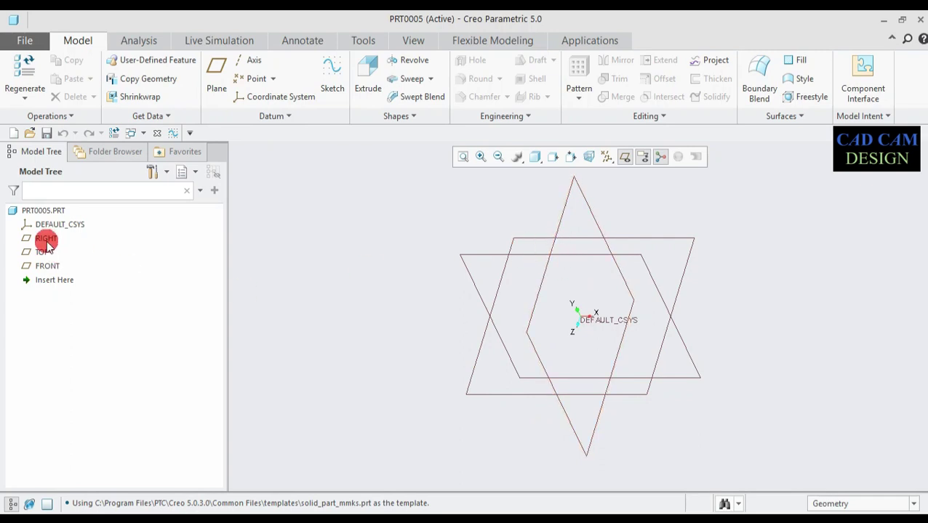
Step: Sketch two equal circles about 41 mm in diameter on the FRONT plane, centred on the horizontal axis at either side of the origin
{"action": "left_click", "coordinate": [47, 266]}
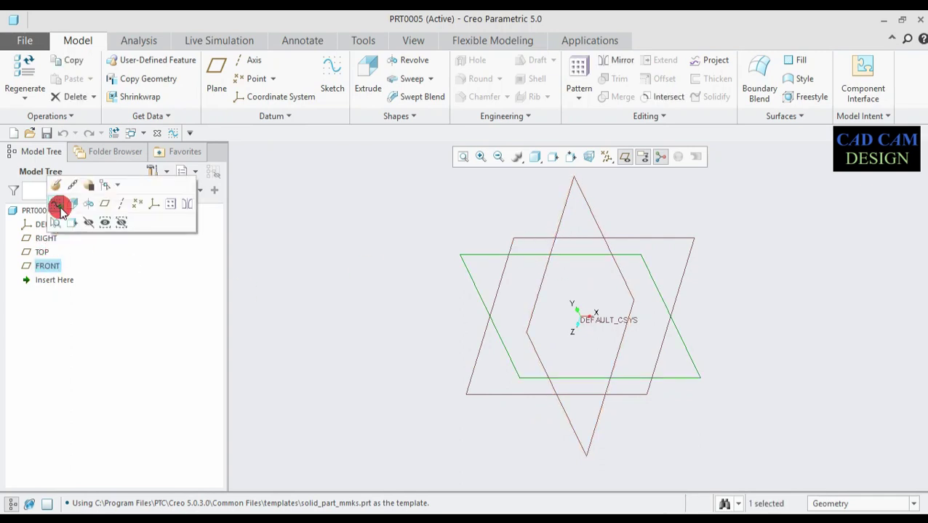
{"action": "left_click", "coordinate": [59, 208]}
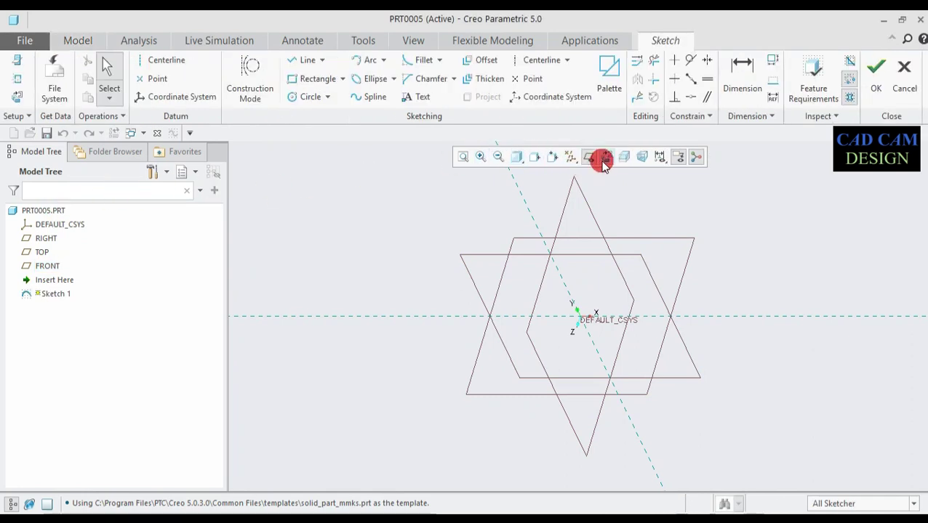
{"action": "left_click", "coordinate": [602, 162]}
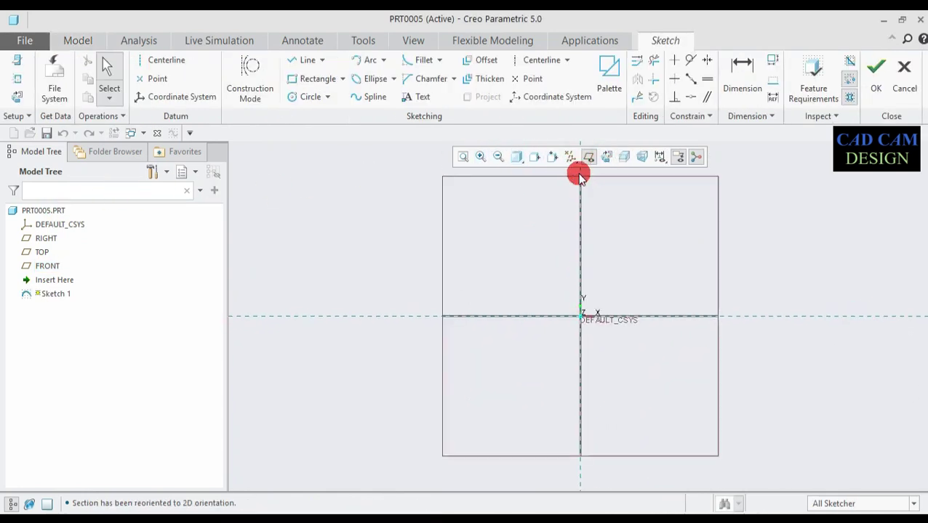
{"action": "left_click", "coordinate": [298, 97]}
{"action": "left_click", "coordinate": [514, 316]}
{"action": "left_click", "coordinate": [517, 328]}
{"action": "left_click", "coordinate": [669, 317]}
{"action": "left_click", "coordinate": [671, 326]}
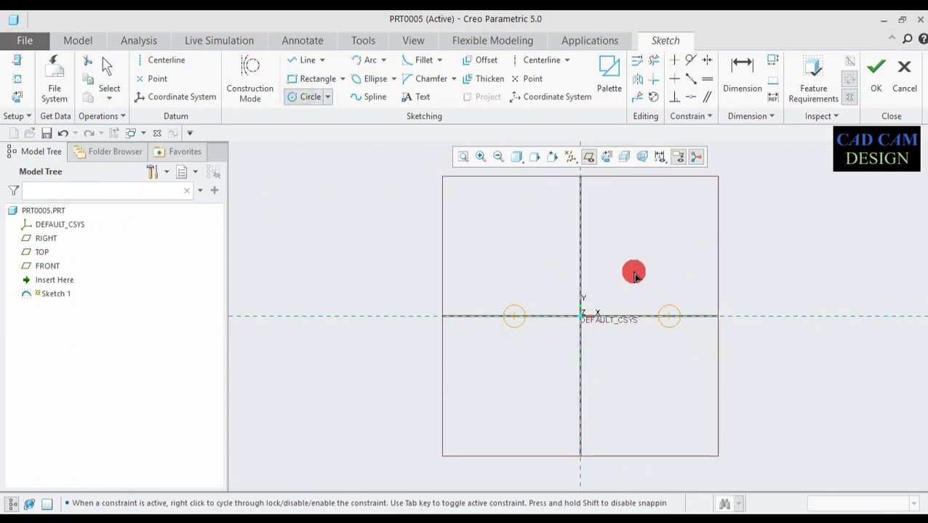
{"action": "middle_click", "coordinate": [632, 270]}
Step: Set the distance from each circle's centre to the vertical axis to 30 mm
{"action": "scroll", "coordinate": [619, 325], "scroll_direction": "down", "scroll_amount": 4}
{"action": "left_click_drag", "start_coordinate": [635, 320], "coordinate": [635, 333]}
{"action": "double_click", "coordinate": [635, 333]}
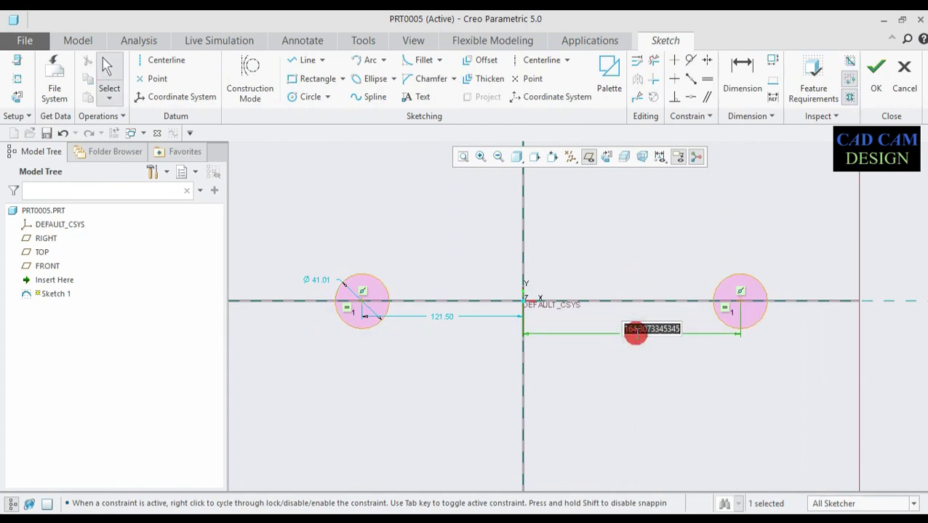
{"action": "type", "text": "50"}
{"action": "key", "text": "Return"}
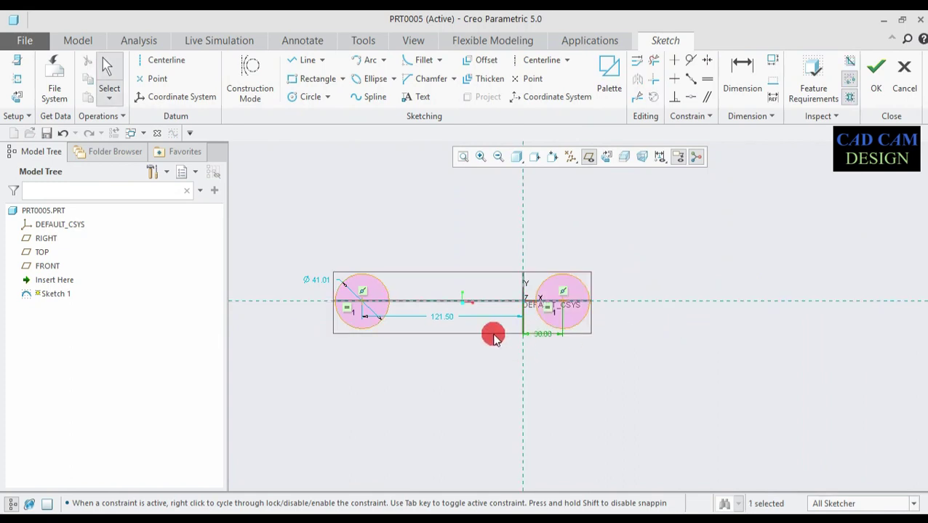
{"action": "double_click", "coordinate": [443, 317]}
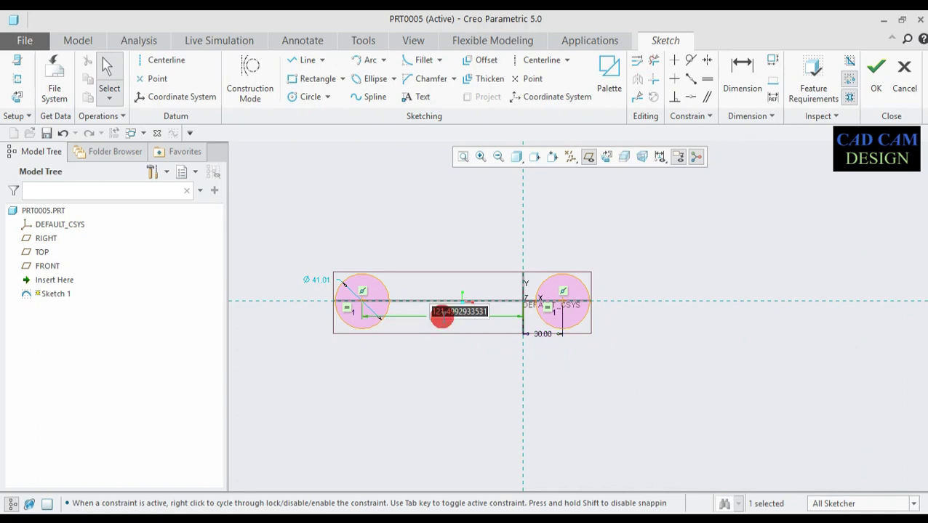
{"action": "type", "text": "30"}
{"action": "key", "text": "Return"}
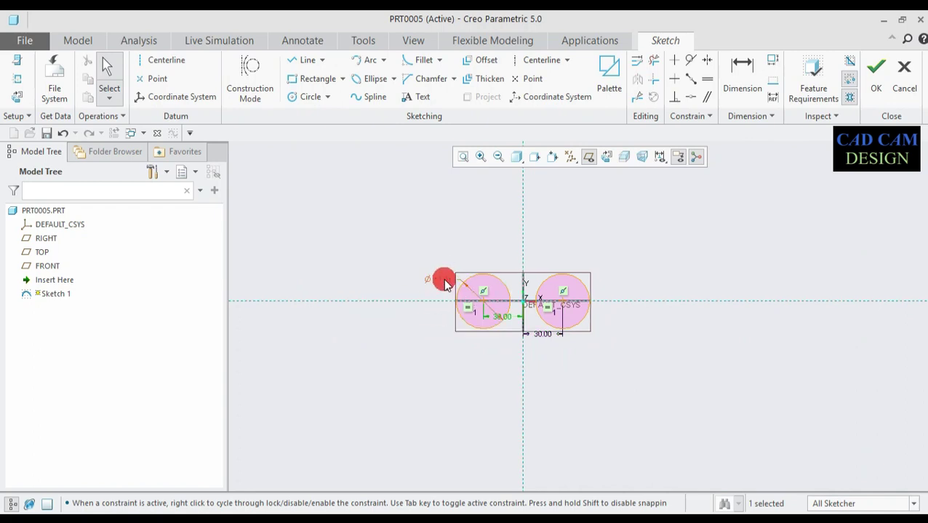
Step: Set the diameter of the equal circles to 3 mm
{"action": "double_click", "coordinate": [440, 280]}
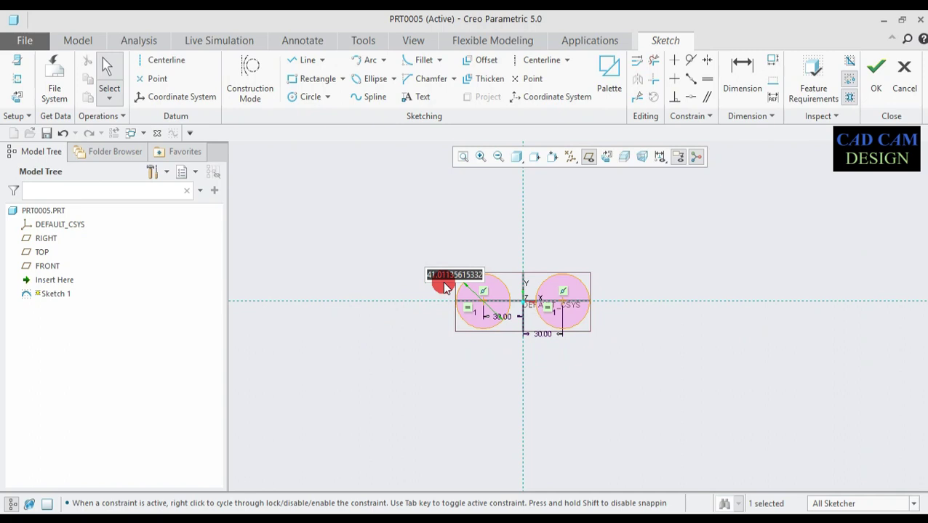
{"action": "type", "text": "3"}
{"action": "key", "text": "Return"}
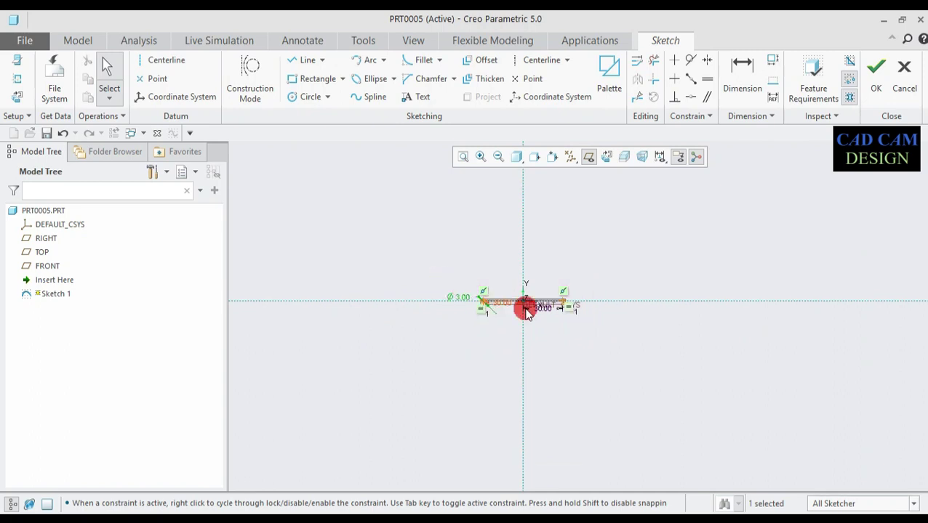
Step: Draw a line joining the tops of both circles and another along the horizontal axis between their outer ends
{"action": "scroll", "coordinate": [525, 307], "scroll_direction": "up", "scroll_amount": 5}
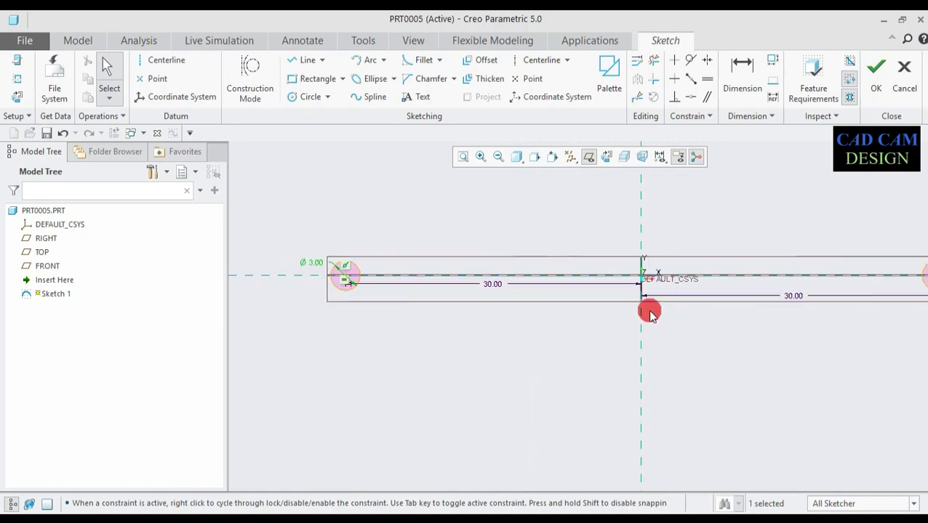
{"action": "left_click", "coordinate": [295, 60]}
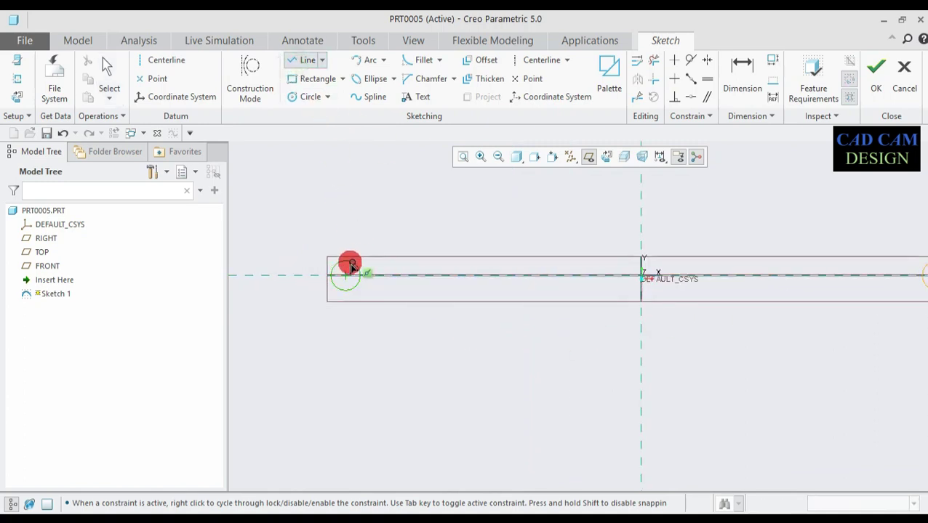
{"action": "scroll", "coordinate": [422, 276], "scroll_direction": "down", "scroll_amount": 4}
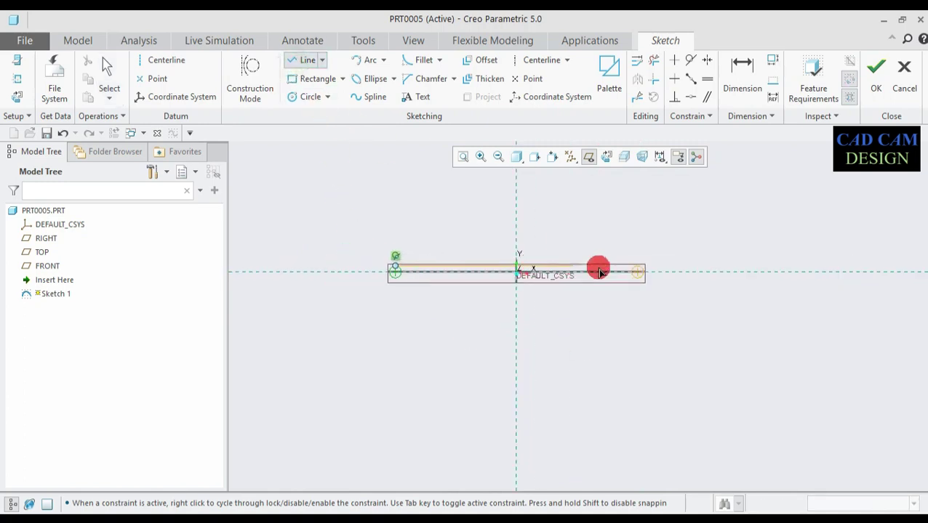
{"action": "scroll", "coordinate": [629, 278], "scroll_direction": "up", "scroll_amount": 4}
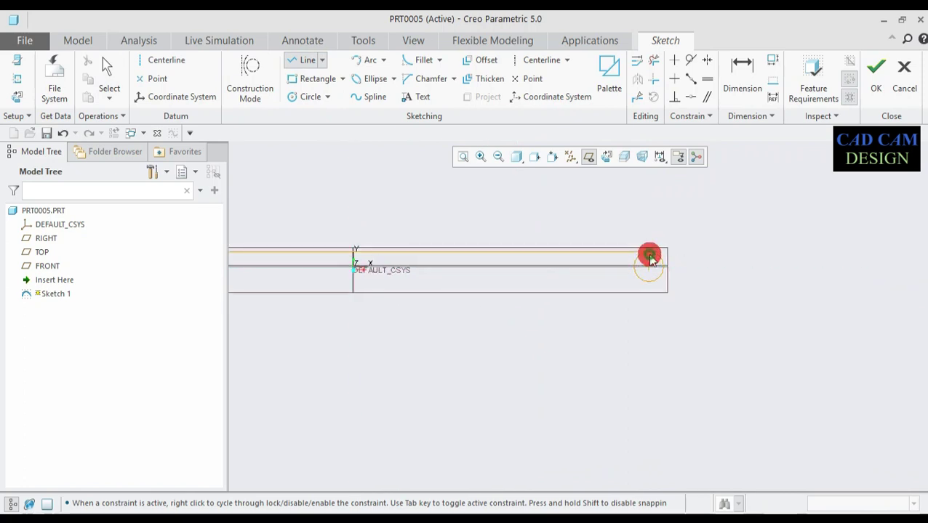
{"action": "mouse_move", "coordinate": [649, 269]}
{"action": "left_mouse_down"}
{"action": "mouse_move", "coordinate": [601, 271]}
{"action": "mouse_move", "coordinate": [610, 277]}
{"action": "left_mouse_up"}
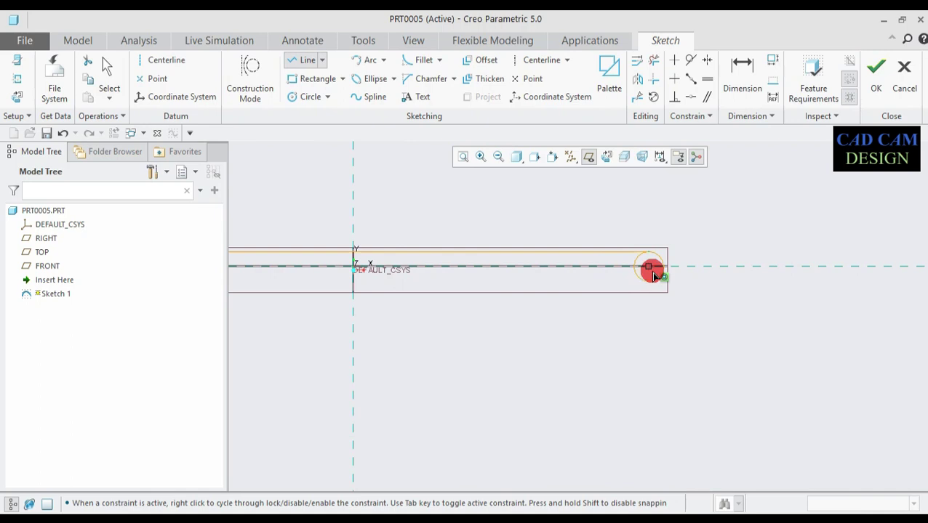
{"action": "scroll", "coordinate": [626, 280], "scroll_direction": "down", "scroll_amount": 4}
{"action": "scroll", "coordinate": [383, 271], "scroll_direction": "up", "scroll_amount": 5}
{"action": "scroll", "coordinate": [383, 263], "scroll_direction": "up", "scroll_amount": 3}
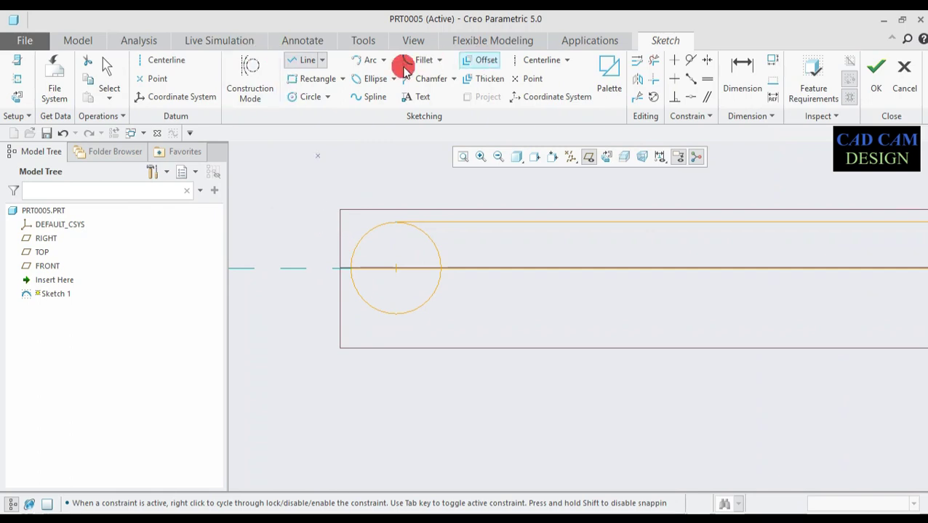
Step: Trim both circles down to their upper outer quarter arcs to leave a closed half profile of the pin
{"action": "left_click", "coordinate": [656, 62]}
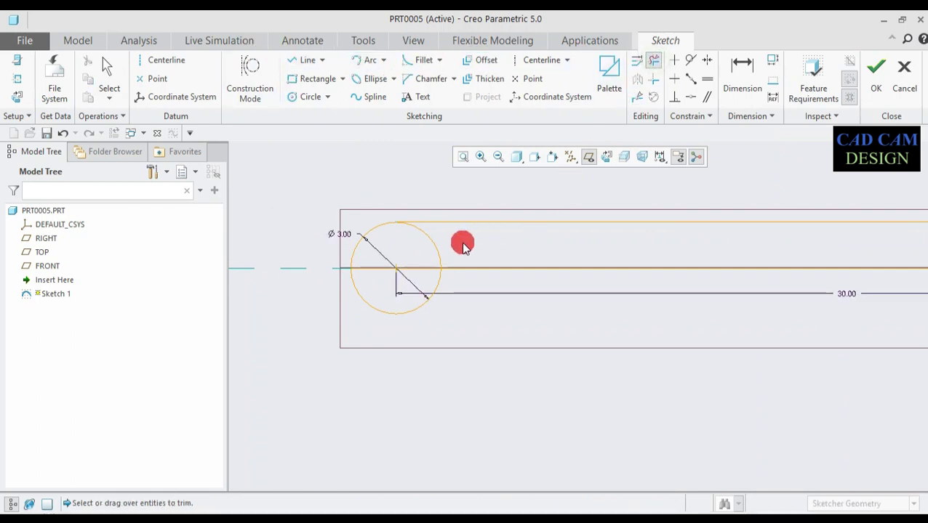
{"action": "left_click", "coordinate": [424, 297]}
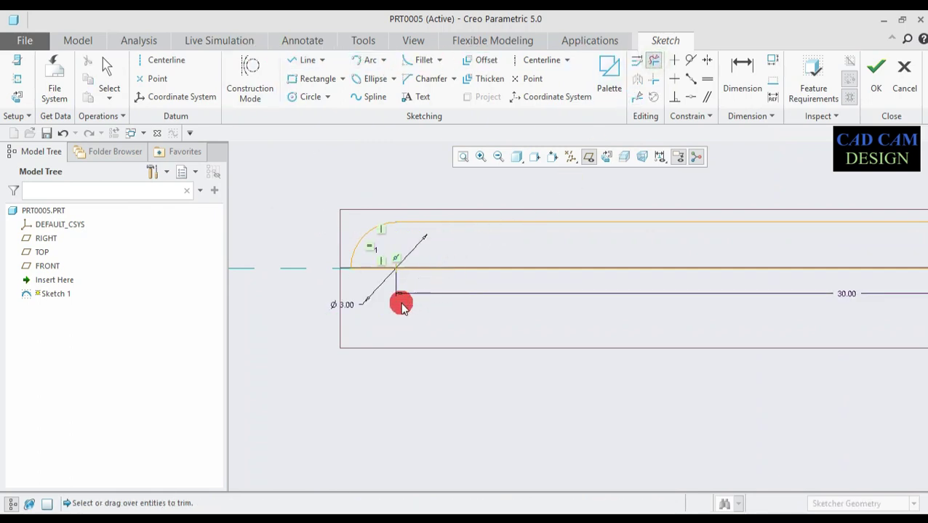
{"action": "scroll", "coordinate": [479, 291], "scroll_direction": "down", "scroll_amount": 3}
{"action": "scroll", "coordinate": [878, 290], "scroll_direction": "down", "scroll_amount": 2}
{"action": "scroll", "coordinate": [769, 318], "scroll_direction": "up", "scroll_amount": 5}
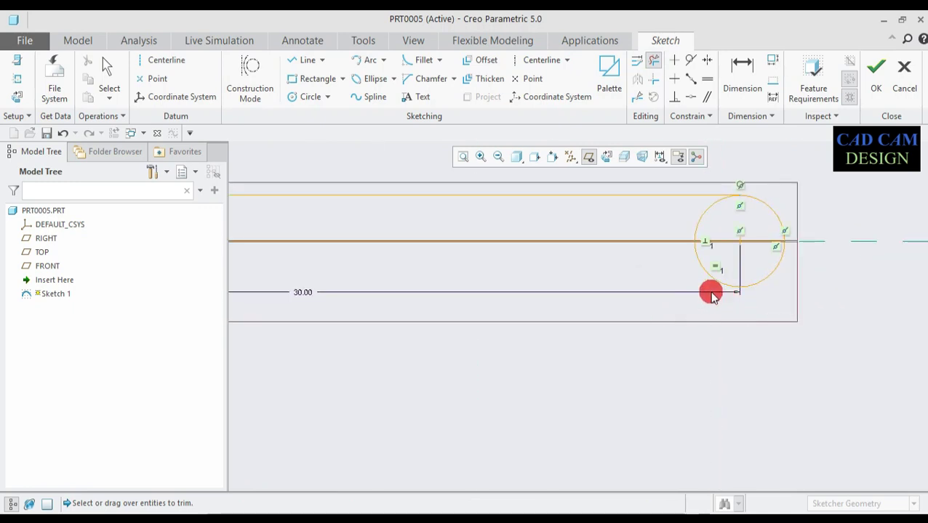
{"action": "left_click", "coordinate": [727, 280]}
{"action": "left_click", "coordinate": [697, 220]}
{"action": "scroll", "coordinate": [669, 255], "scroll_direction": "down", "scroll_amount": 4}
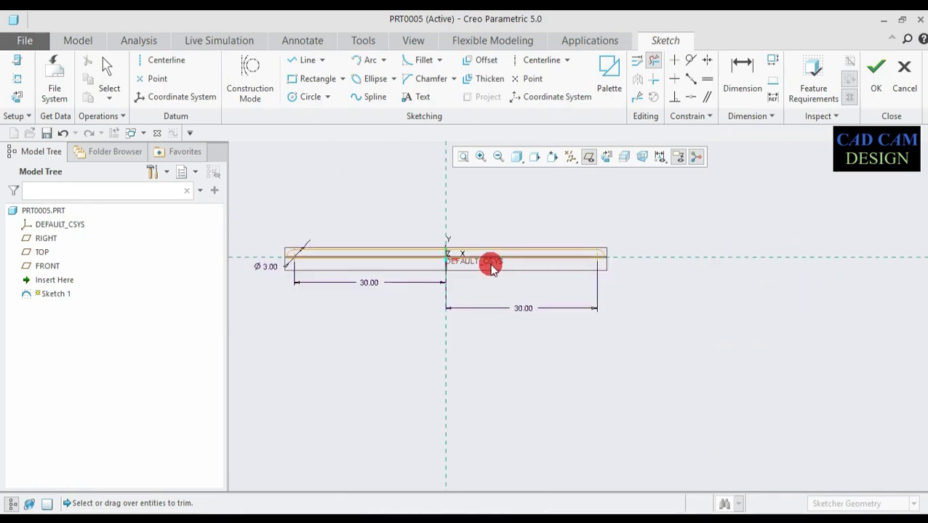
Step: Review the sketch references and try picking the line along the horizontal axis as a reference
{"action": "scroll", "coordinate": [262, 253], "scroll_direction": "up", "scroll_amount": 3}
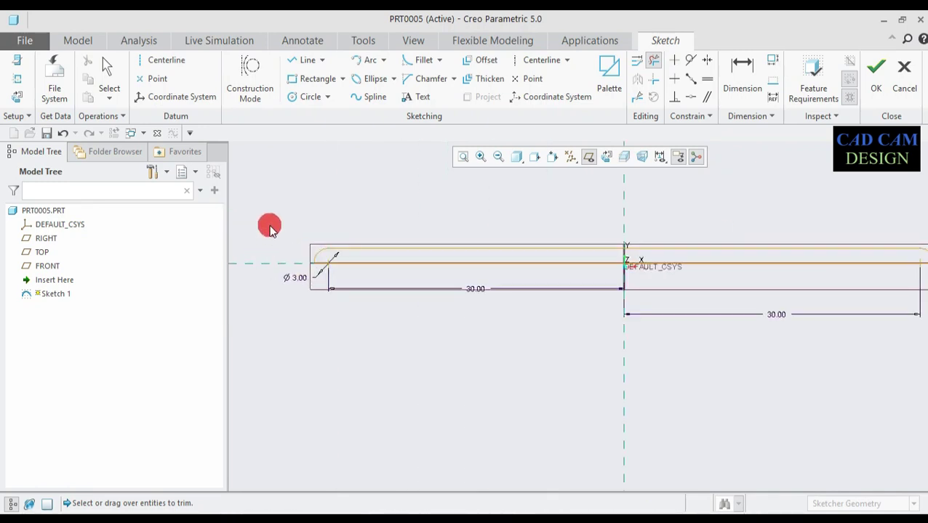
{"action": "left_click", "coordinate": [16, 79]}
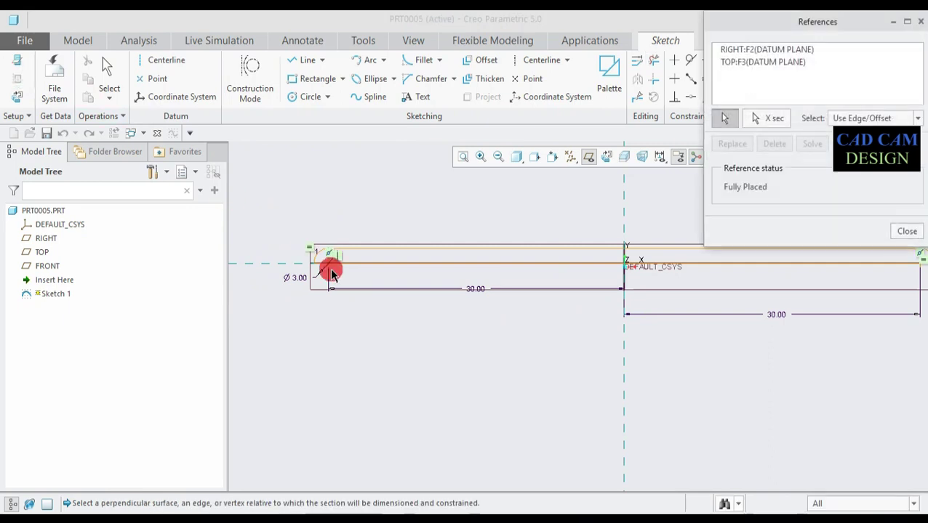
{"action": "left_click", "coordinate": [380, 264]}
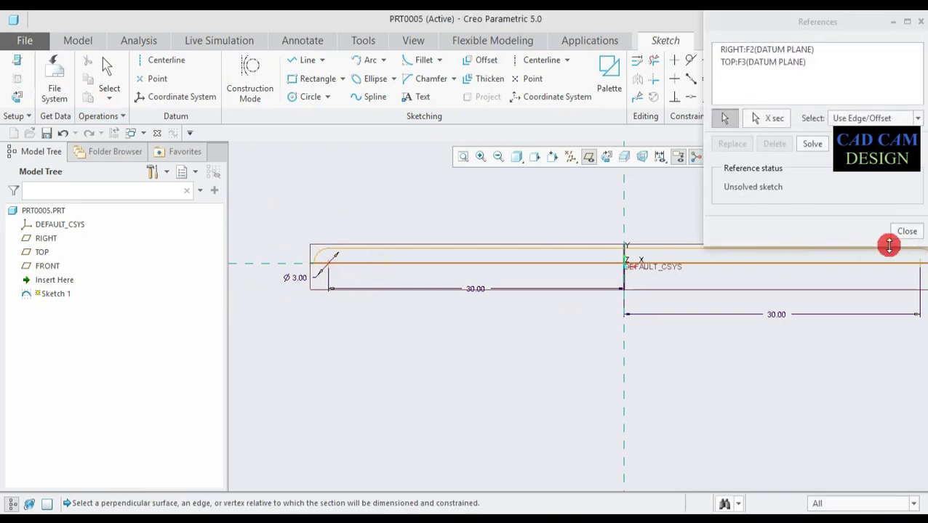
{"action": "left_click", "coordinate": [905, 231]}
Step: Move the 3 mm diameter dimension to the inner side of the rounded end, below the profile, and finish the sketch
{"action": "scroll", "coordinate": [638, 251], "scroll_direction": "down", "scroll_amount": 2}
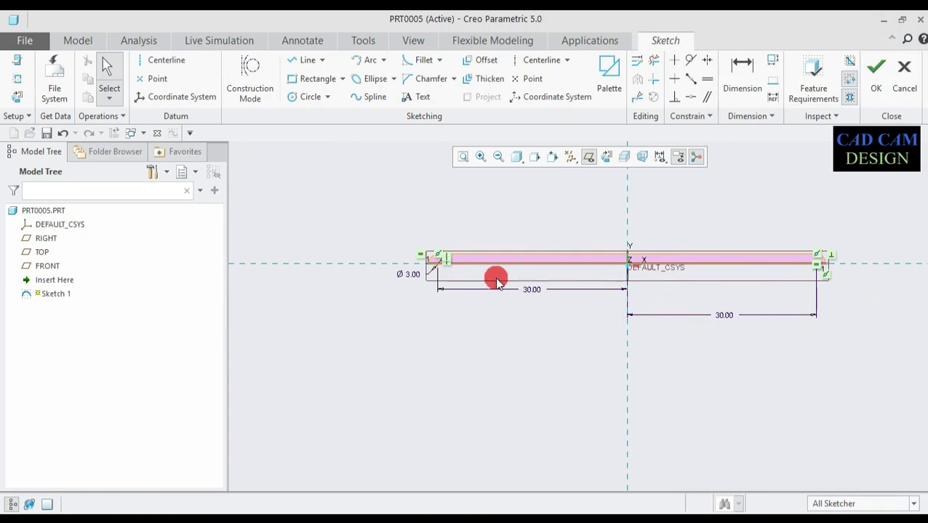
{"action": "left_click_drag", "start_coordinate": [413, 278], "coordinate": [456, 279]}
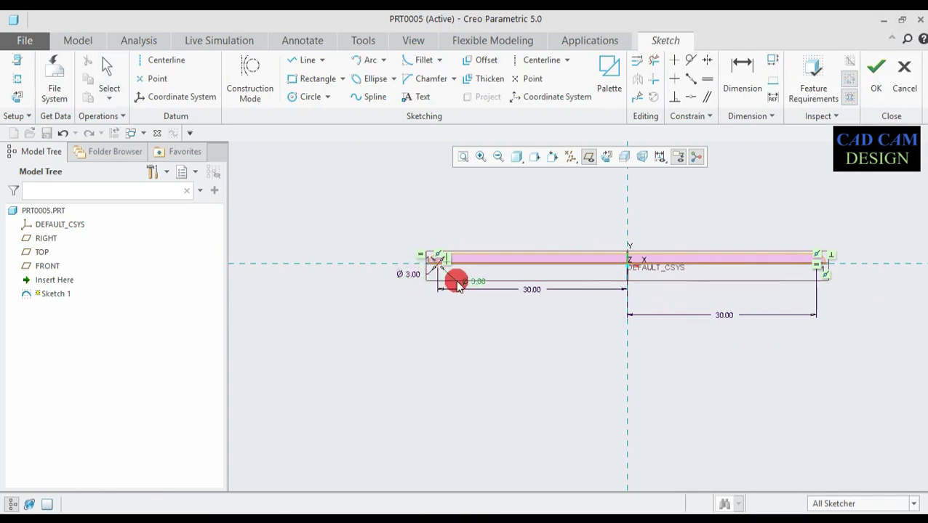
{"action": "scroll", "coordinate": [667, 273], "scroll_direction": "up", "scroll_amount": 2}
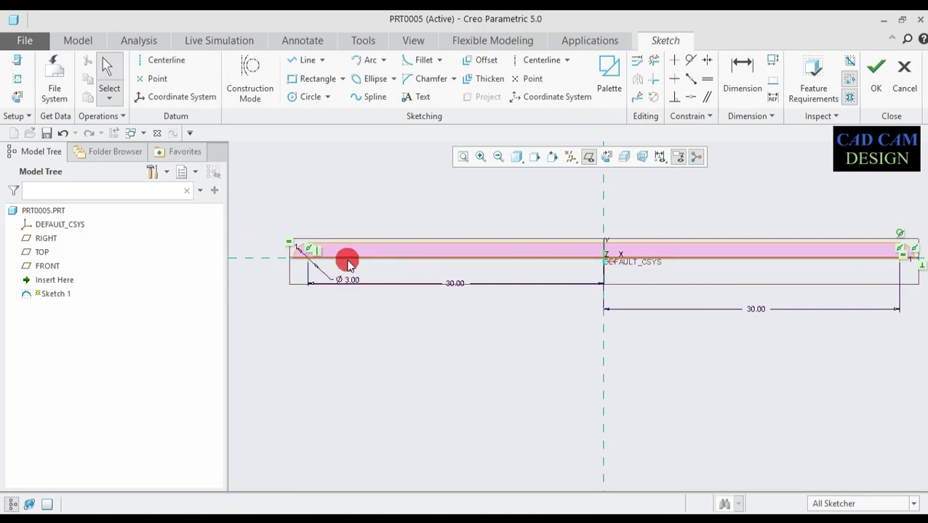
{"action": "left_click", "coordinate": [875, 80]}
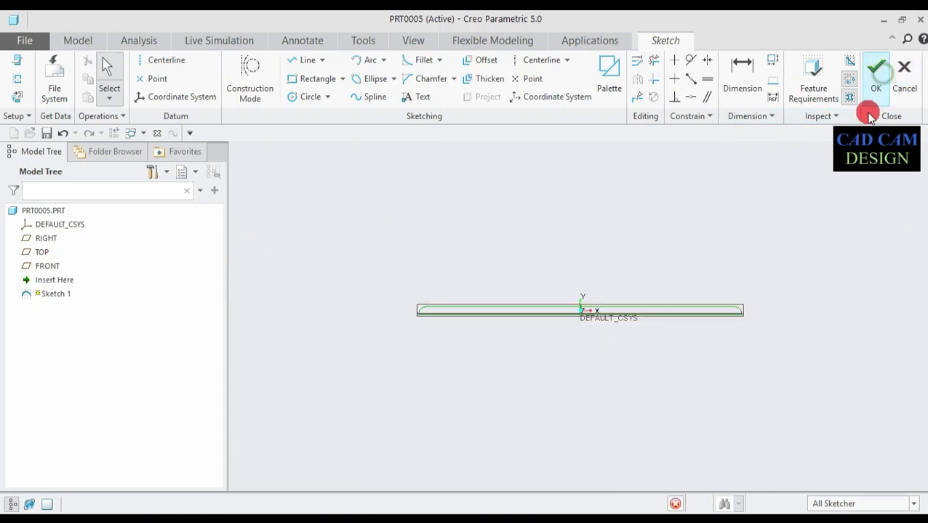
Step: Revolve the pin's half profile about its straight line along the horizontal axis
{"action": "scroll", "coordinate": [667, 320], "scroll_direction": "up", "scroll_amount": 1}
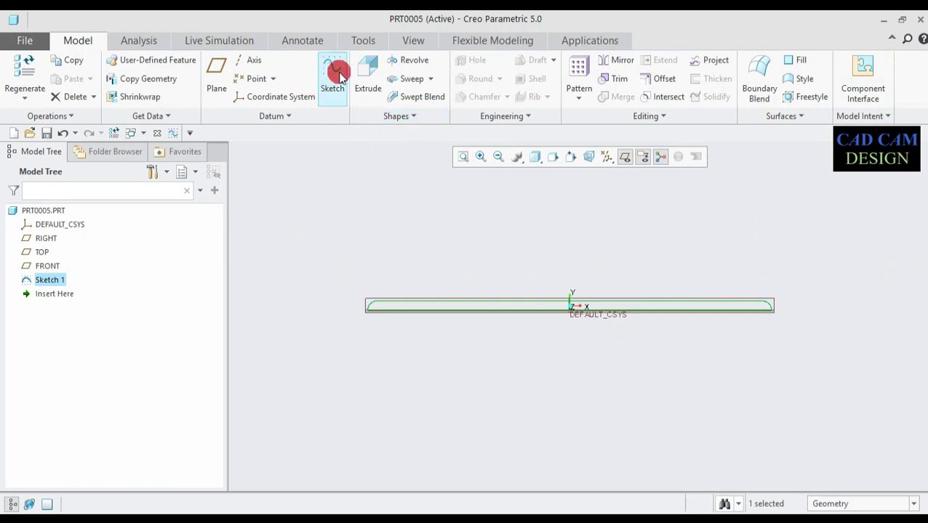
{"action": "left_click", "coordinate": [393, 66]}
{"action": "scroll", "coordinate": [408, 313], "scroll_direction": "up", "scroll_amount": 3}
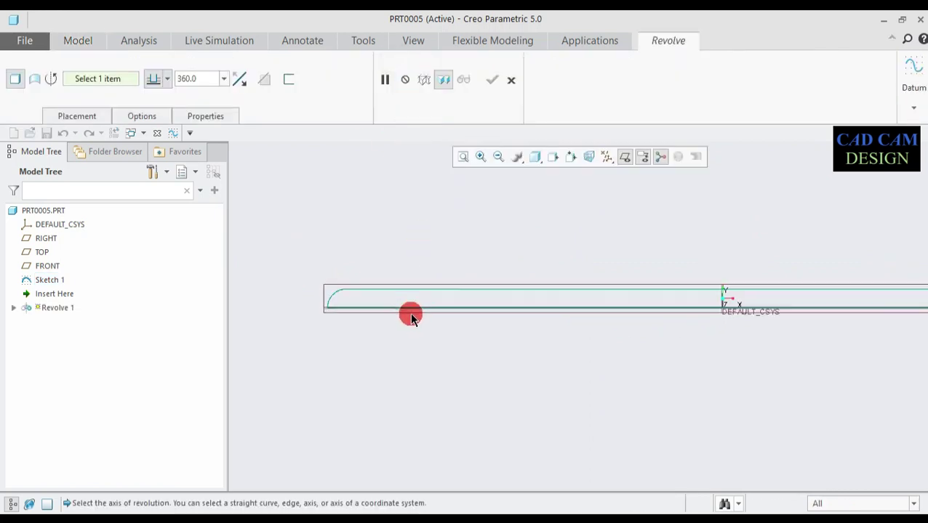
{"action": "left_click", "coordinate": [419, 302]}
{"action": "scroll", "coordinate": [417, 300], "scroll_direction": "down", "scroll_amount": 3}
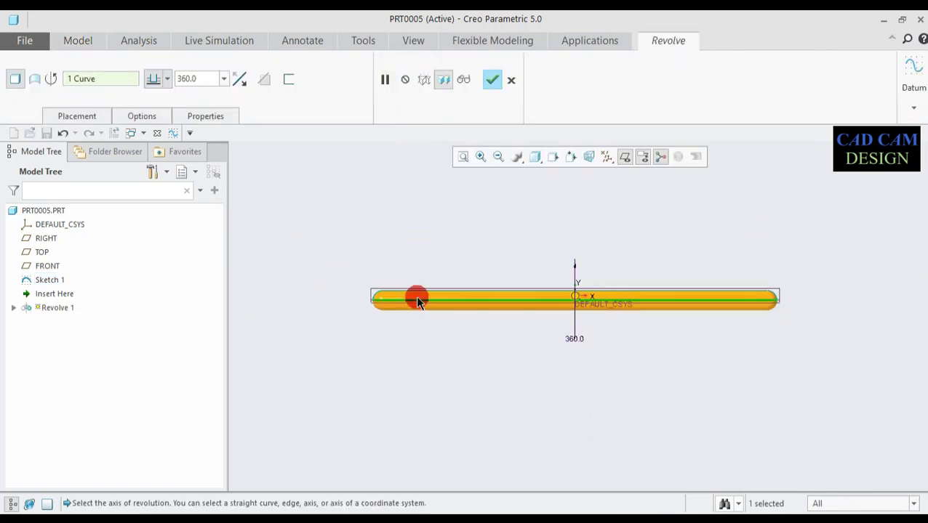
{"action": "mouse_move", "coordinate": [415, 320]}
{"action": "middle_mouse_down"}
{"action": "mouse_move", "coordinate": [425, 335]}
{"action": "mouse_move", "coordinate": [415, 305]}
{"action": "middle_mouse_up"}
{"action": "scroll", "coordinate": [418, 301], "scroll_direction": "up", "scroll_amount": 4}
{"action": "scroll", "coordinate": [418, 302], "scroll_direction": "down", "scroll_amount": 1}
{"action": "scroll", "coordinate": [418, 305], "scroll_direction": "down", "scroll_amount": 3}
{"action": "scroll", "coordinate": [613, 285], "scroll_direction": "up", "scroll_amount": 3}
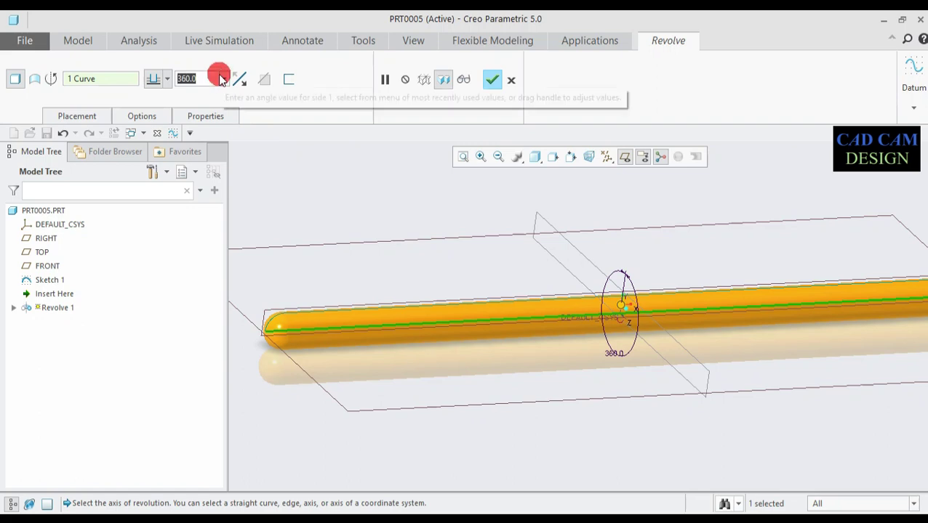
Step: Try a revolve angle of 120 degrees and inspect the partial solid
{"action": "type", "text": "120"}
{"action": "key", "text": "Return"}
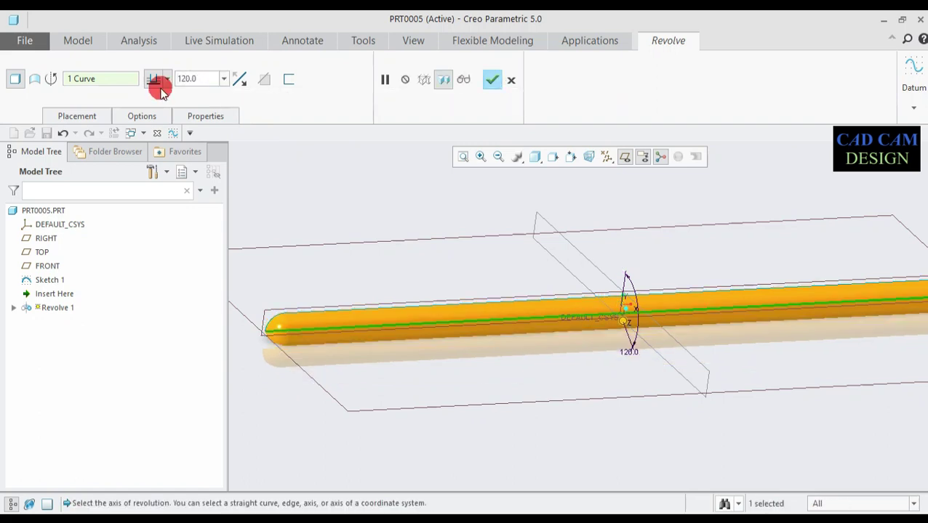
{"action": "middle_click_drag", "start_coordinate": [315, 403], "coordinate": [386, 379]}
{"action": "scroll", "coordinate": [644, 309], "scroll_direction": "down", "scroll_amount": 5}
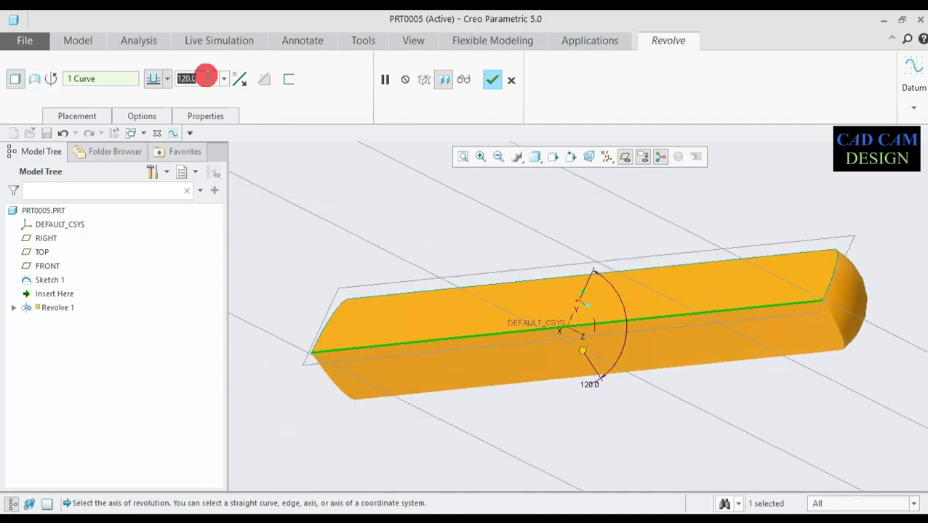
Step: Set the revolve angle to 360 degrees and accept the full solid pin
{"action": "type", "text": "3"}
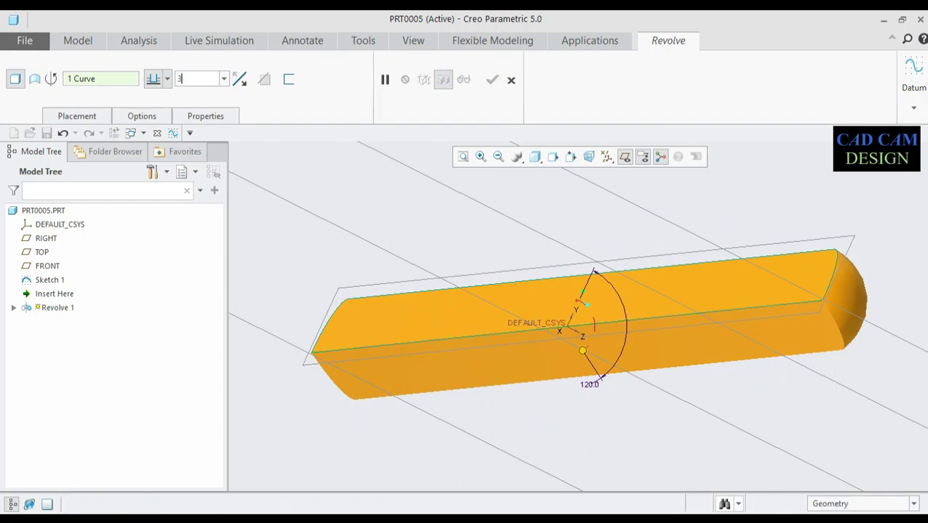
{"action": "type", "text": "60"}
{"action": "key", "text": "Return"}
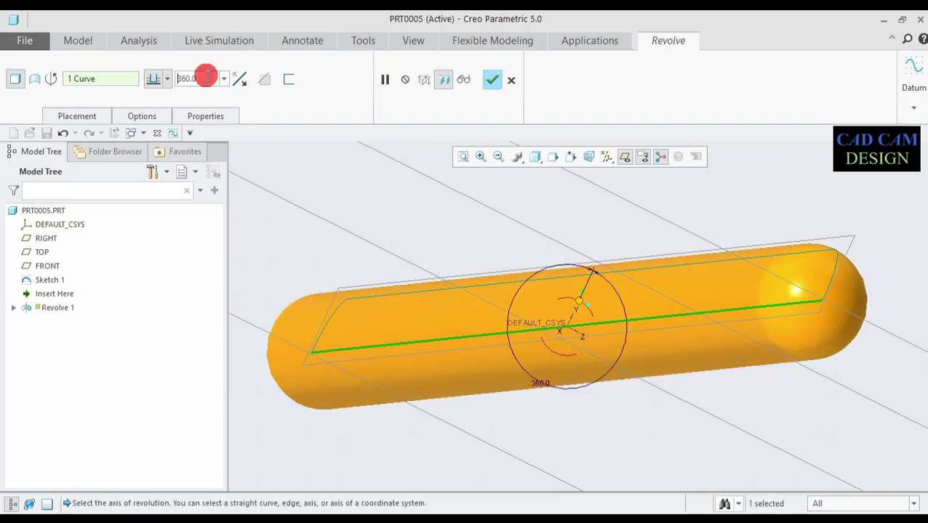
{"action": "scroll", "coordinate": [640, 217], "scroll_direction": "up", "scroll_amount": 4}
{"action": "middle_click_drag", "start_coordinate": [638, 248], "coordinate": [598, 251]}
{"action": "left_click", "coordinate": [490, 81]}
Step: Turn off the display of the datum planes, annotations and spin center
{"action": "scroll", "coordinate": [520, 222], "scroll_direction": "up", "scroll_amount": 3}
{"action": "mouse_move", "coordinate": [522, 240]}
{"action": "middle_mouse_down"}
{"action": "mouse_move", "coordinate": [517, 250]}
{"action": "mouse_move", "coordinate": [569, 191]}
{"action": "mouse_move", "coordinate": [530, 210]}
{"action": "mouse_move", "coordinate": [528, 220]}
{"action": "mouse_move", "coordinate": [577, 128]}
{"action": "middle_mouse_up"}
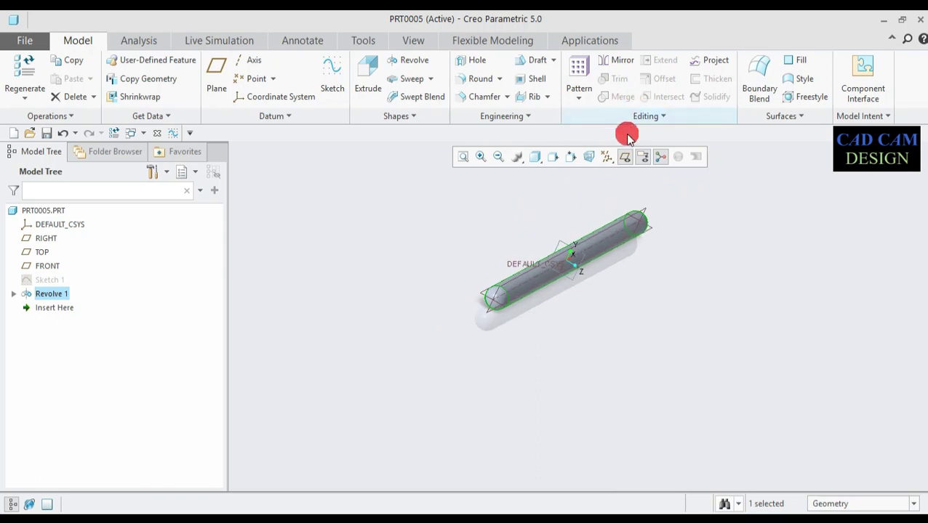
{"action": "left_click", "coordinate": [643, 156]}
{"action": "left_click", "coordinate": [661, 157]}
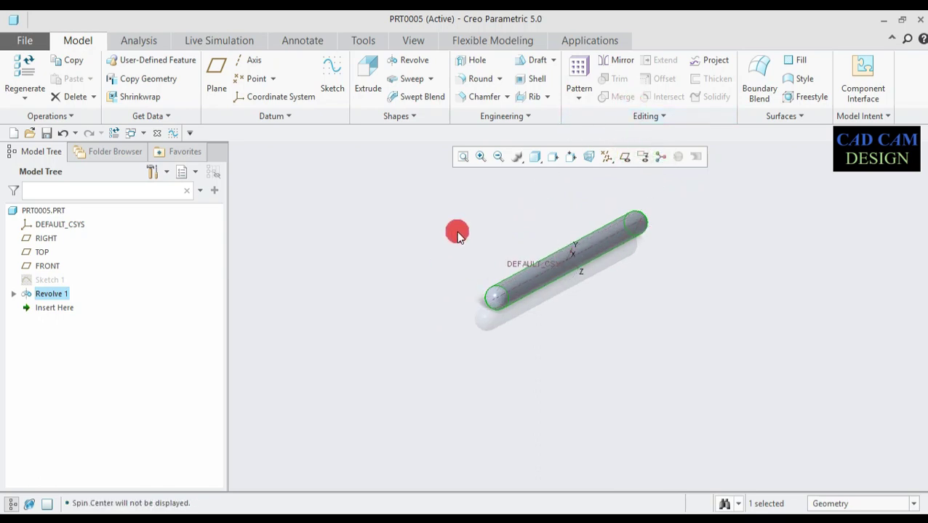
{"action": "mouse_move", "coordinate": [459, 242]}
{"action": "middle_mouse_down"}
{"action": "mouse_move", "coordinate": [458, 234]}
{"action": "mouse_move", "coordinate": [455, 259]}
{"action": "mouse_move", "coordinate": [474, 284]}
{"action": "mouse_move", "coordinate": [459, 271]}
{"action": "middle_mouse_up"}
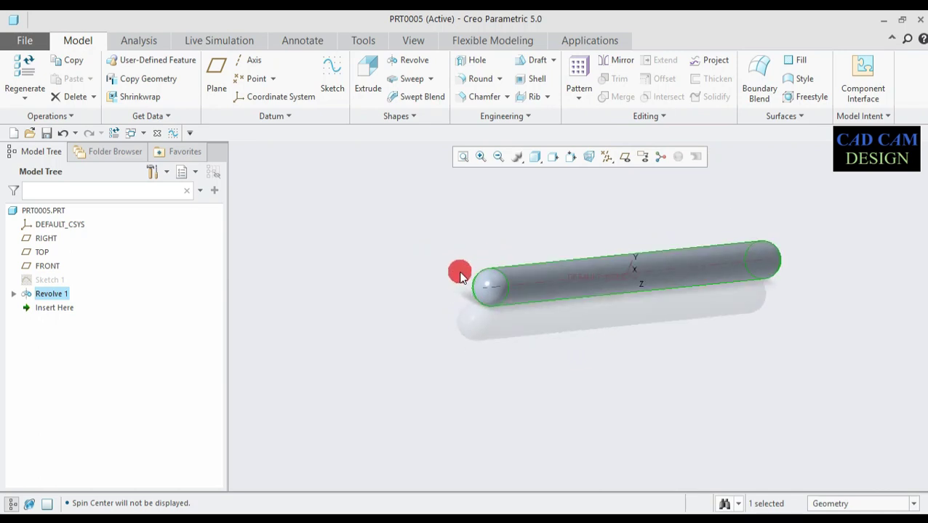
Step: Apply a silver metal appearance from the std-metals.dmt library to the whole pin
{"action": "left_click", "coordinate": [422, 42]}
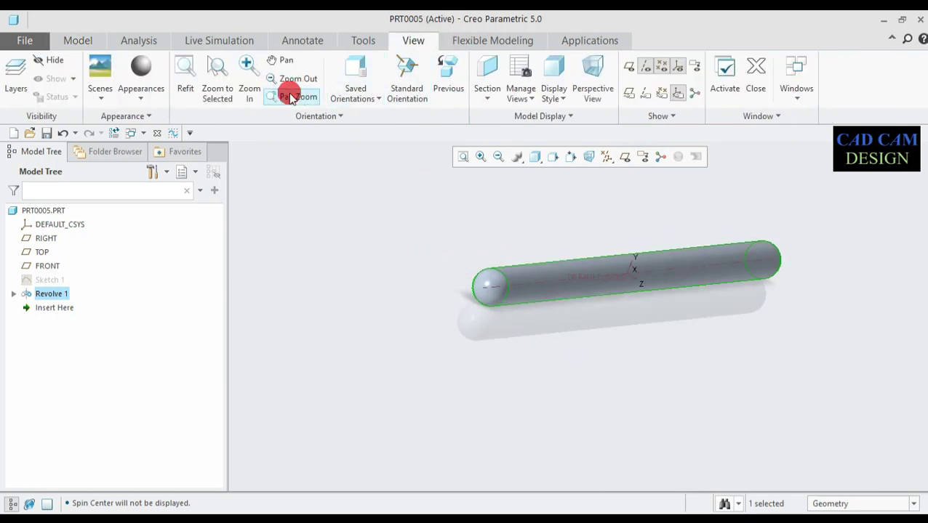
{"action": "left_click", "coordinate": [140, 95]}
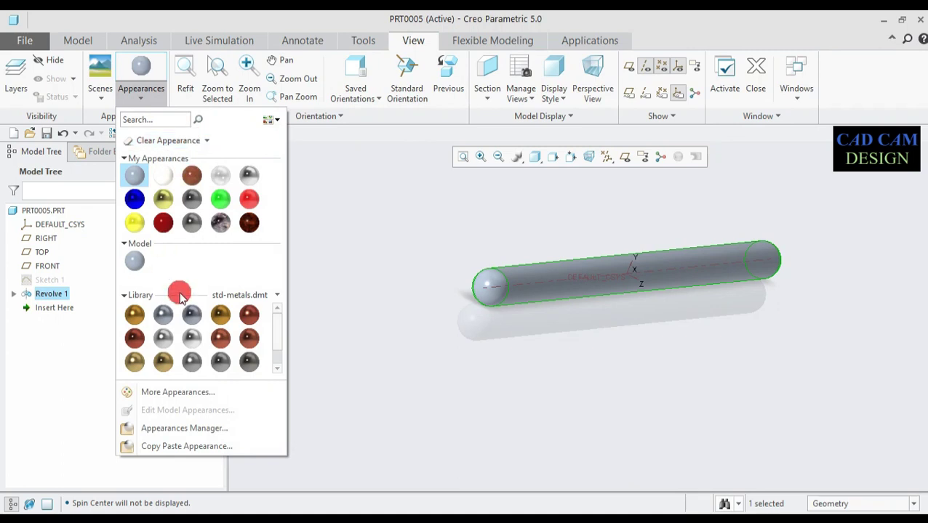
{"action": "left_click", "coordinate": [163, 341]}
{"action": "mouse_move", "coordinate": [381, 182]}
{"action": "left_mouse_down"}
{"action": "mouse_move", "coordinate": [924, 394]}
{"action": "mouse_move", "coordinate": [791, 384]}
{"action": "left_mouse_up"}
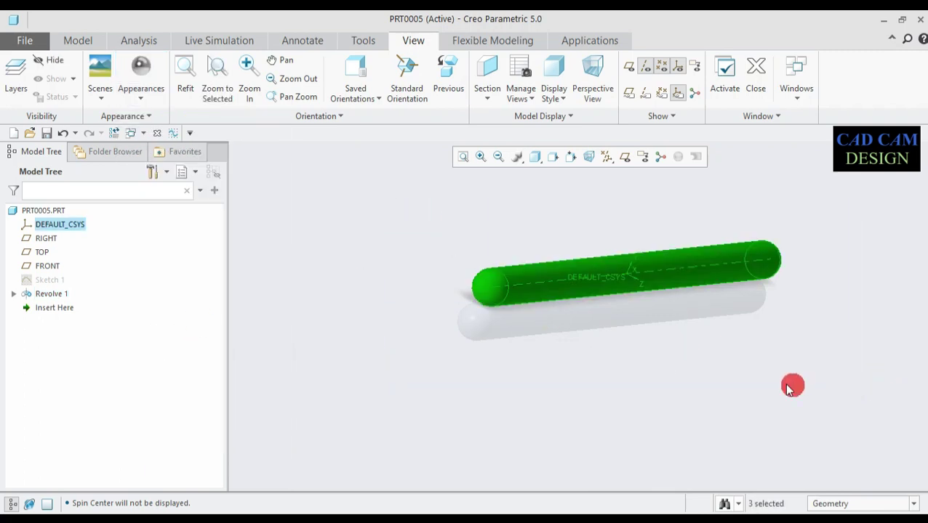
{"action": "left_click", "coordinate": [138, 67]}
Step: Open the finished pin in Render Studio with real-time rendering
{"action": "middle_click_drag", "start_coordinate": [408, 236], "coordinate": [484, 257]}
{"action": "middle_click_drag", "start_coordinate": [652, 213], "coordinate": [652, 218]}
{"action": "scroll", "coordinate": [652, 218], "scroll_direction": "down", "scroll_amount": 4}
{"action": "mouse_move", "coordinate": [594, 389]}
{"action": "middle_mouse_down"}
{"action": "mouse_move", "coordinate": [582, 399]}
{"action": "mouse_move", "coordinate": [590, 374]}
{"action": "mouse_move", "coordinate": [590, 390]}
{"action": "mouse_move", "coordinate": [607, 366]}
{"action": "mouse_move", "coordinate": [613, 389]}
{"action": "middle_mouse_up"}
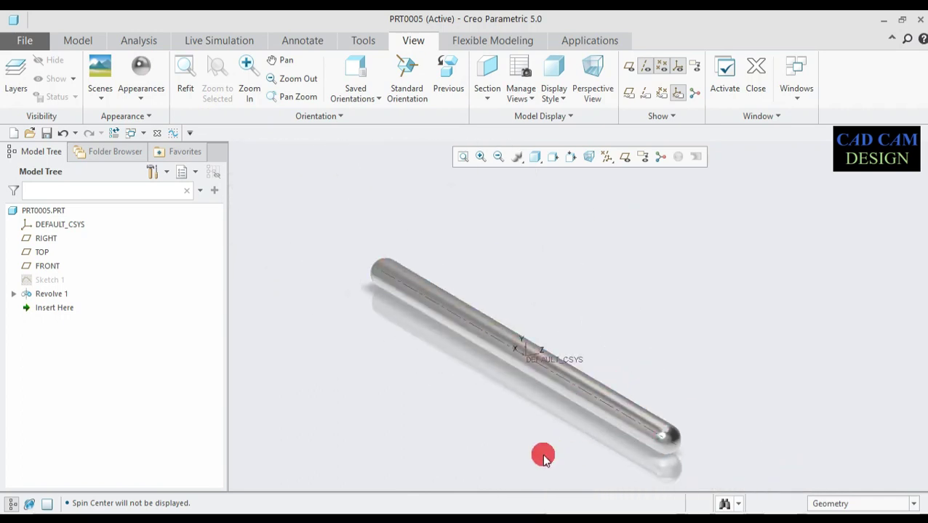
{"action": "scroll", "coordinate": [538, 458], "scroll_direction": "down", "scroll_amount": 3}
{"action": "scroll", "coordinate": [532, 455], "scroll_direction": "up", "scroll_amount": 5}
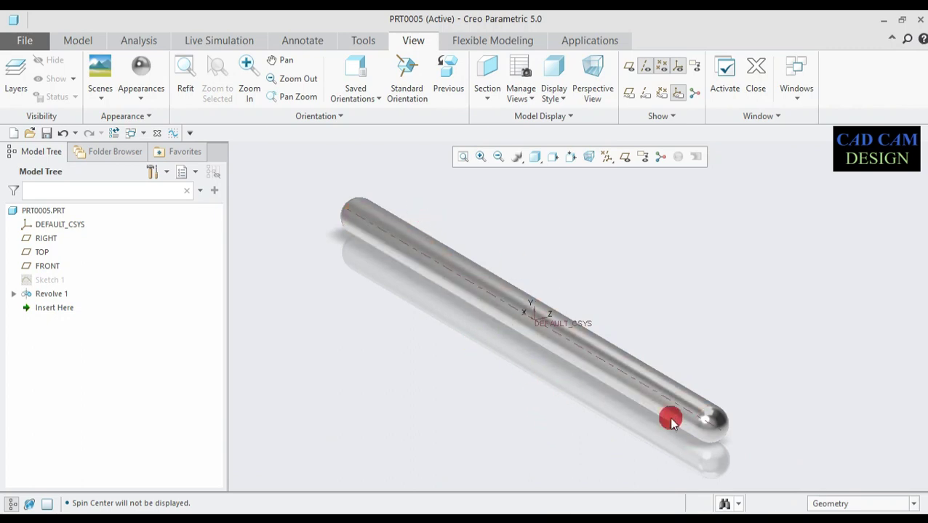
{"action": "left_click", "coordinate": [571, 43]}
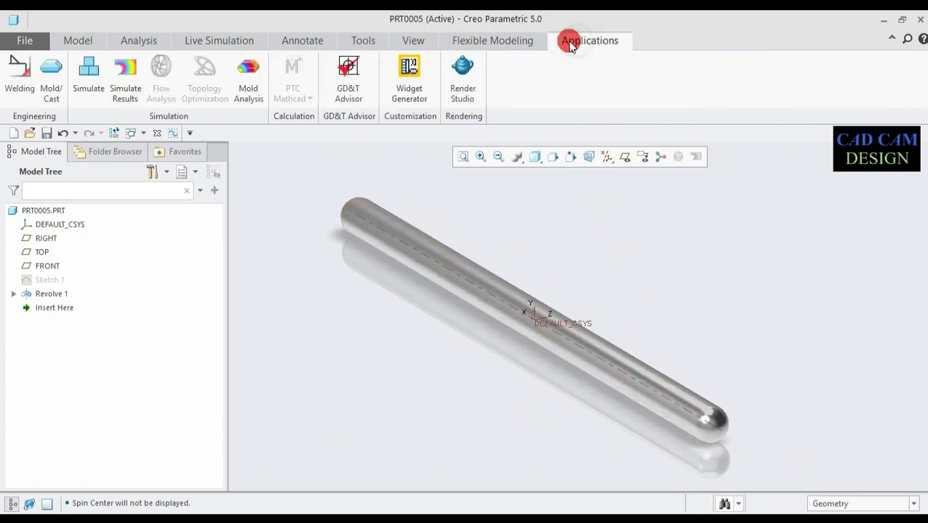
{"action": "left_click", "coordinate": [462, 69]}
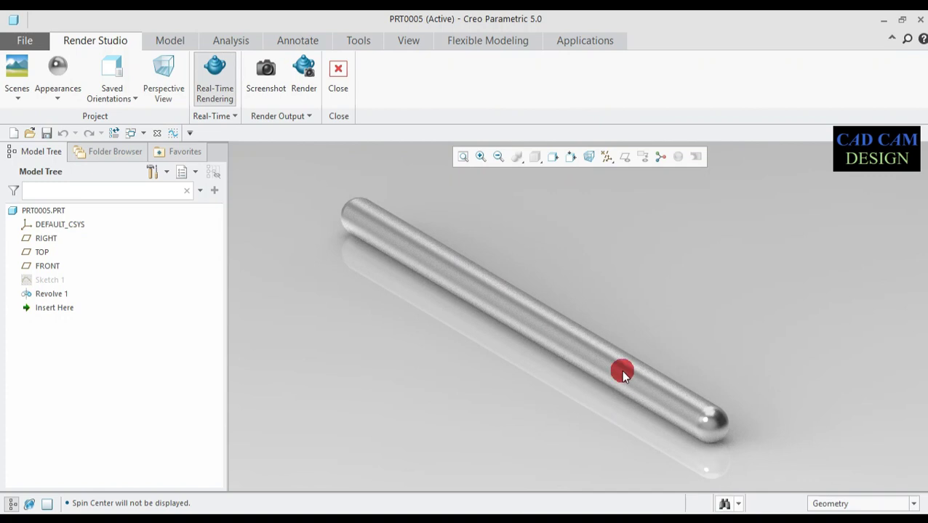
Step: Set the render's maximum samples to 256 and name the JPEG output file P5 Tapper pin.jpg in the Knuckle joint folder
{"action": "left_click", "coordinate": [303, 74]}
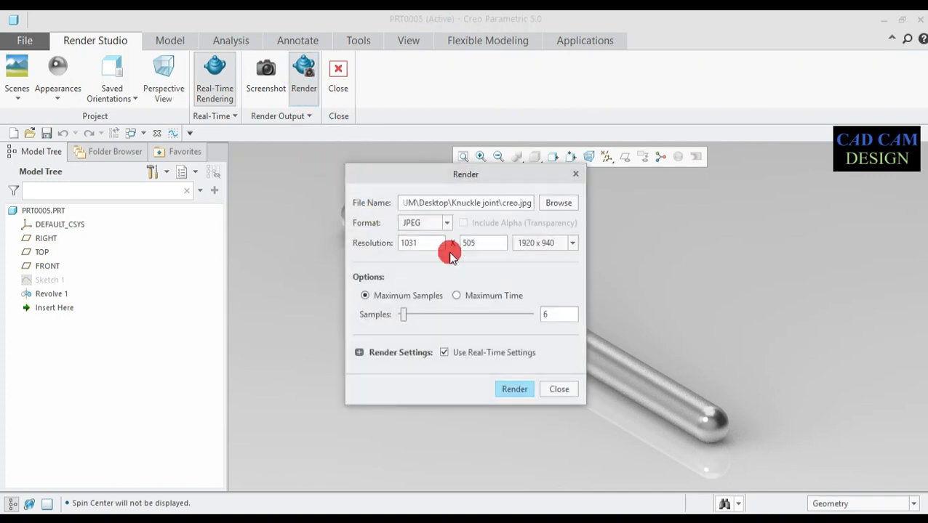
{"action": "left_click_drag", "start_coordinate": [499, 314], "coordinate": [532, 314]}
{"action": "left_click", "coordinate": [518, 204]}
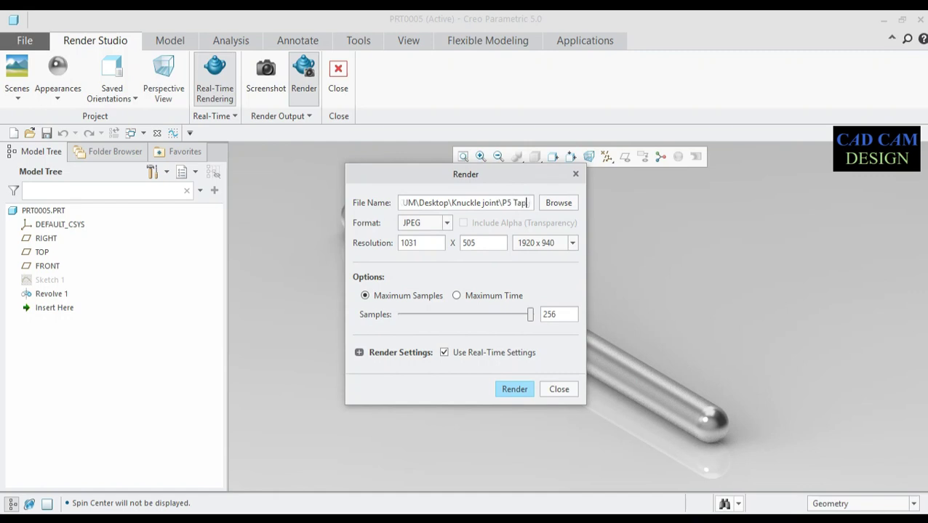
{"action": "type", "text": "er"}
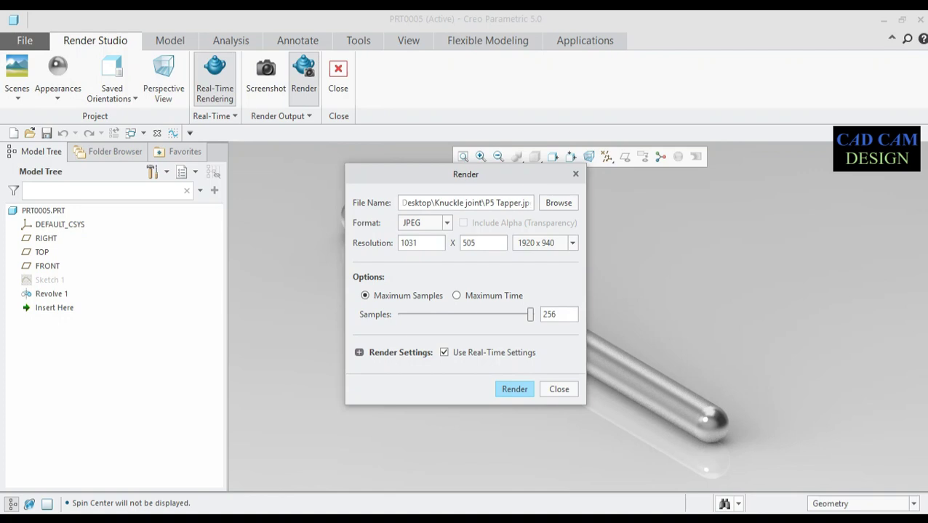
{"action": "type", "text": " pin"}
Step: Set the render resolution to 1920 x 940, render the pin image and close the render settings
{"action": "left_click", "coordinate": [553, 243]}
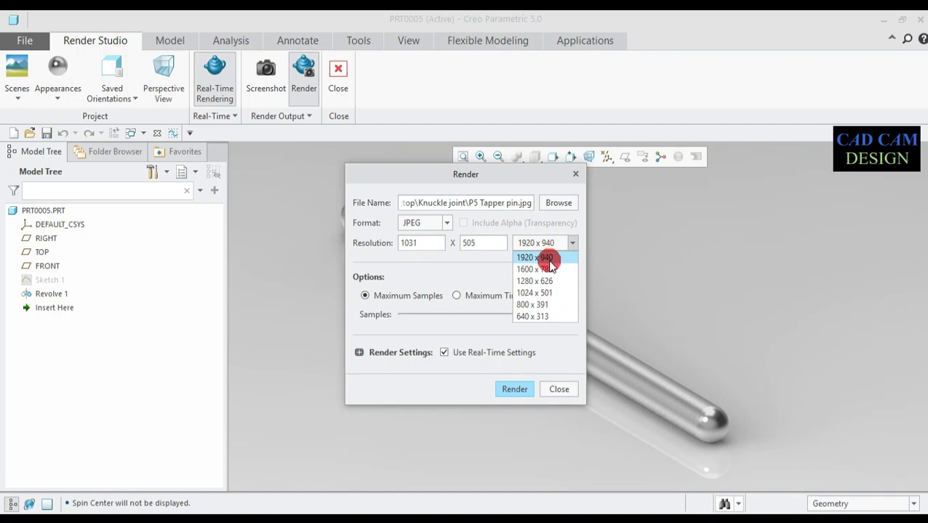
{"action": "left_click", "coordinate": [548, 259]}
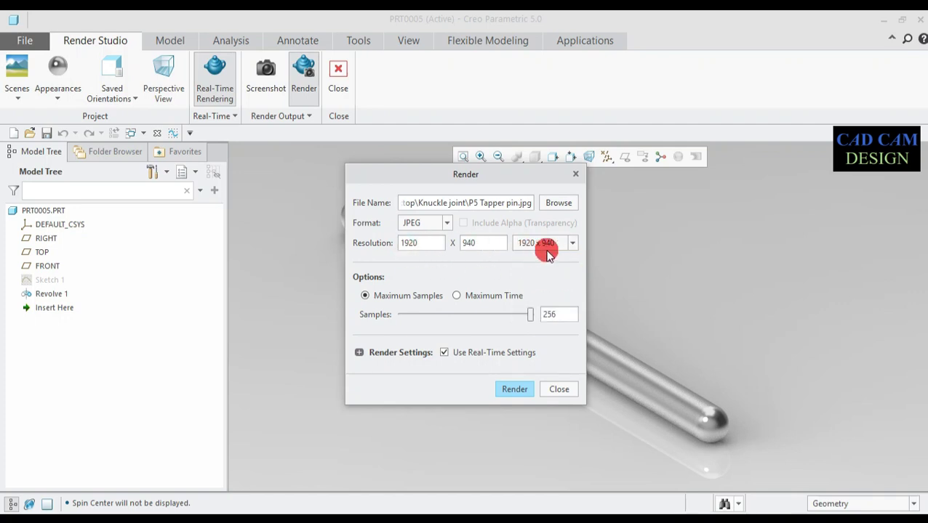
{"action": "left_click", "coordinate": [529, 314]}
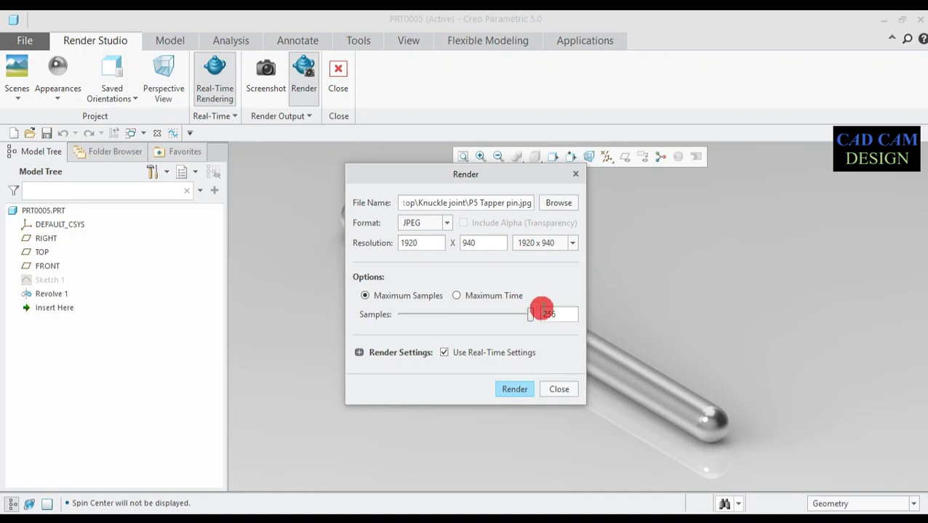
{"action": "left_click", "coordinate": [518, 389]}
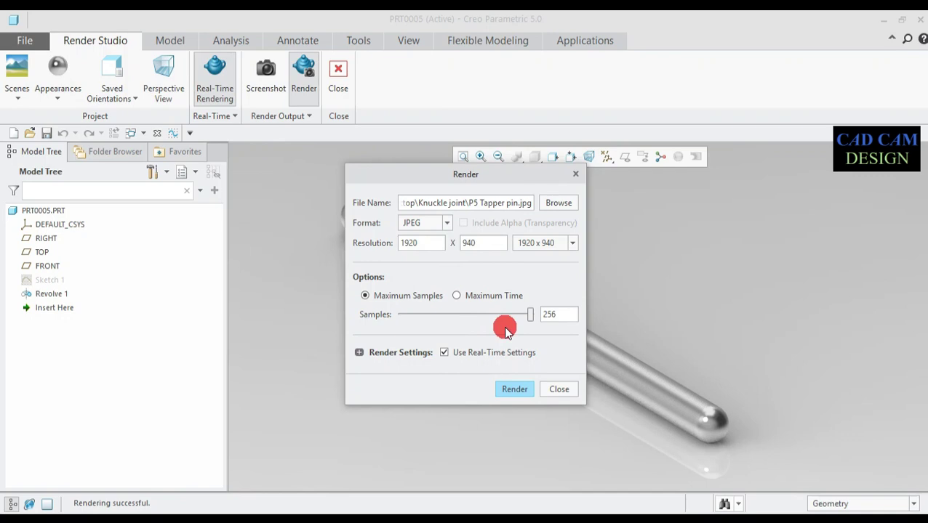
{"action": "left_click", "coordinate": [558, 389]}
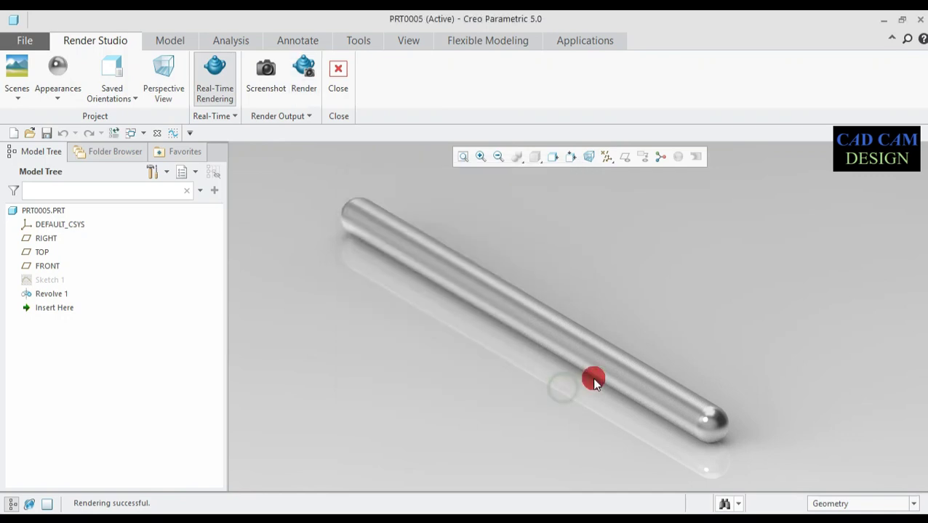
Step: Close Render Studio and return to the pin's part model
{"action": "mouse_move", "coordinate": [576, 386]}
{"action": "middle_mouse_down"}
{"action": "mouse_move", "coordinate": [557, 377]}
{"action": "mouse_move", "coordinate": [555, 346]}
{"action": "mouse_move", "coordinate": [579, 337]}
{"action": "mouse_move", "coordinate": [536, 314]}
{"action": "middle_mouse_up"}
{"action": "left_click", "coordinate": [338, 64]}
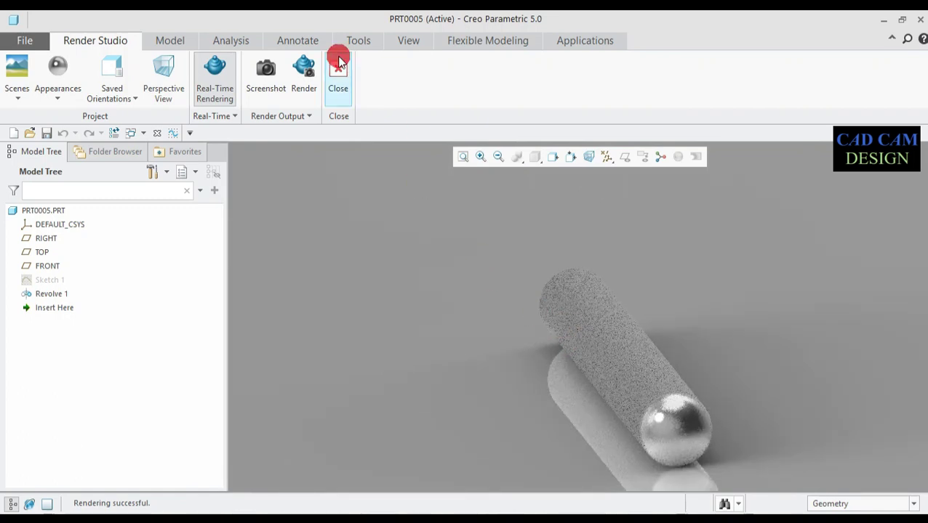
{"action": "scroll", "coordinate": [558, 388], "scroll_direction": "up", "scroll_amount": 1}
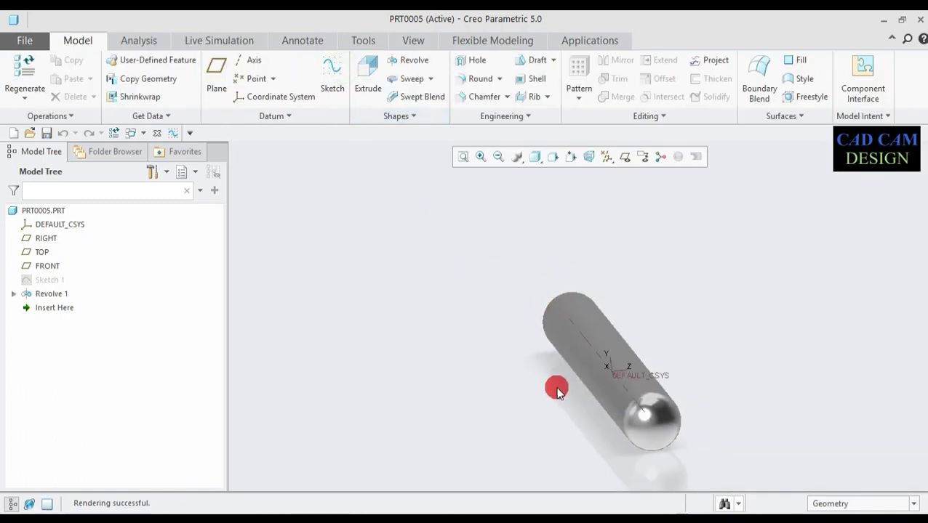
{"action": "middle_click_drag", "start_coordinate": [558, 388], "coordinate": [564, 384]}
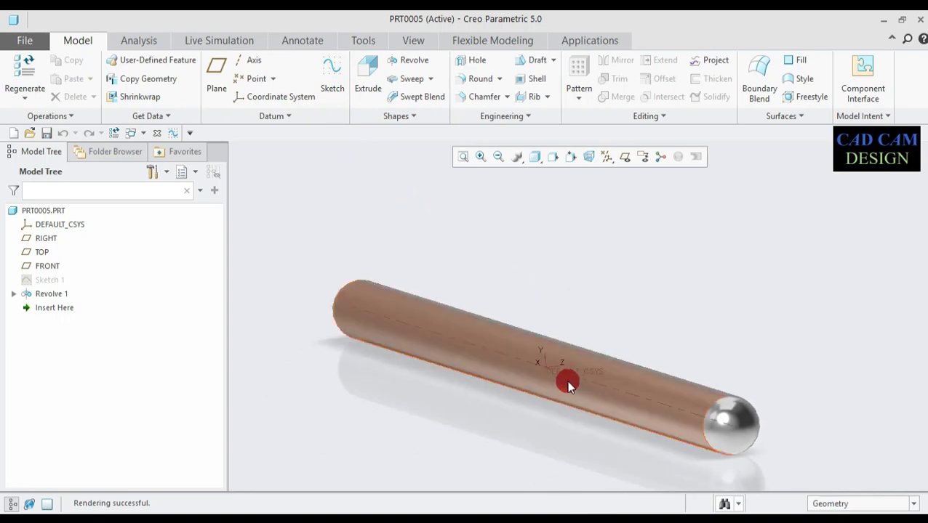
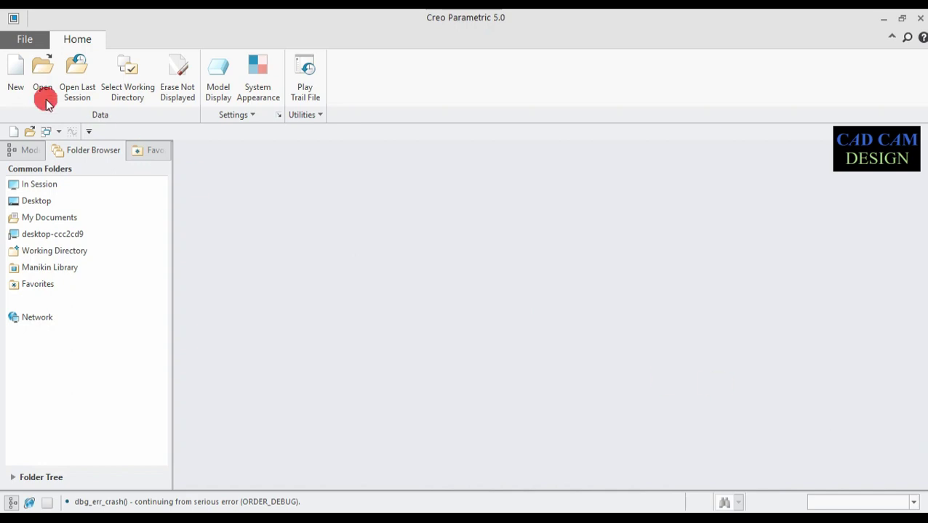
Step: Set the Knuckle joint folder on the Desktop as the working directory
{"action": "left_click", "coordinate": [128, 85]}
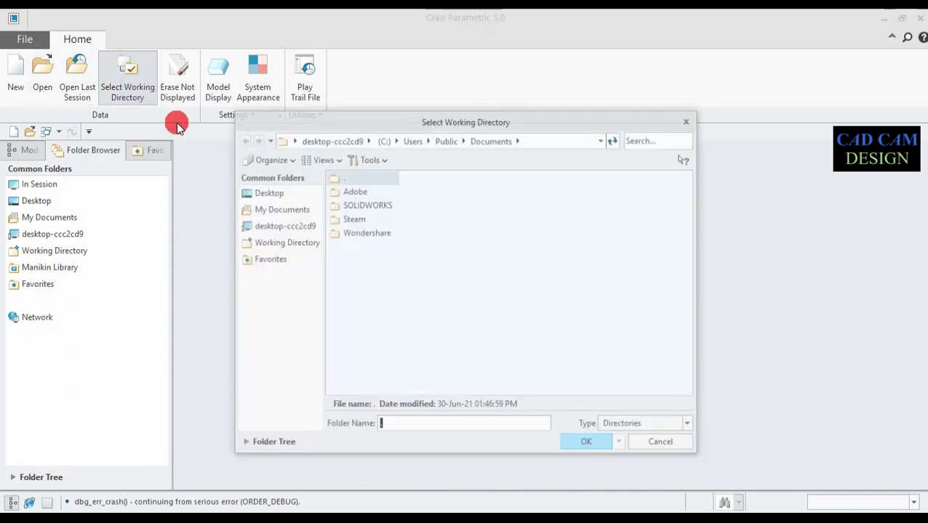
{"action": "left_click", "coordinate": [263, 192]}
{"action": "left_click", "coordinate": [350, 191]}
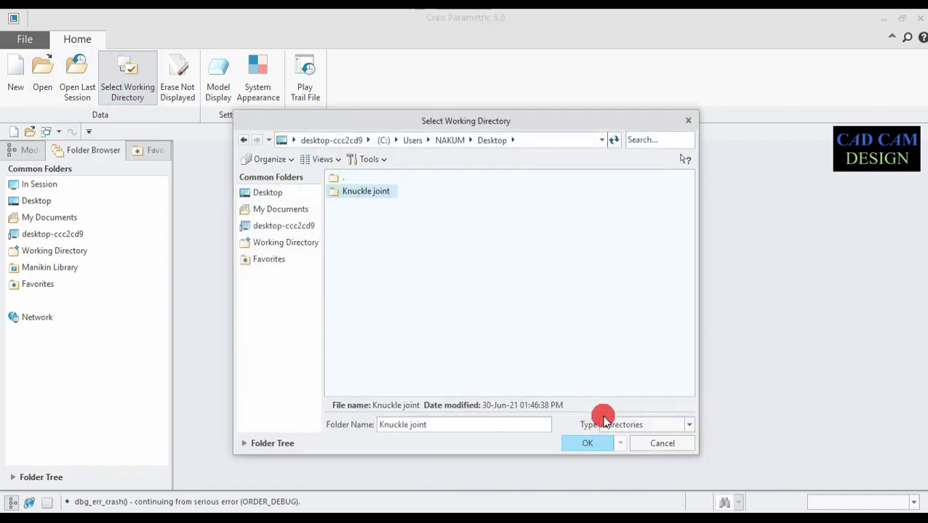
{"action": "left_click", "coordinate": [582, 443]}
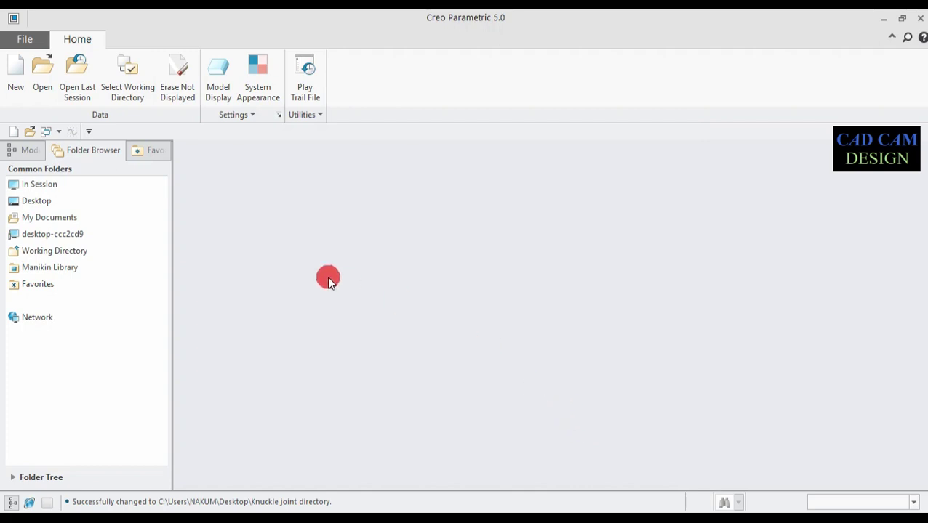
Step: Create a new design assembly named asm0001 using the mmks_asm_design template
{"action": "left_click", "coordinate": [8, 71]}
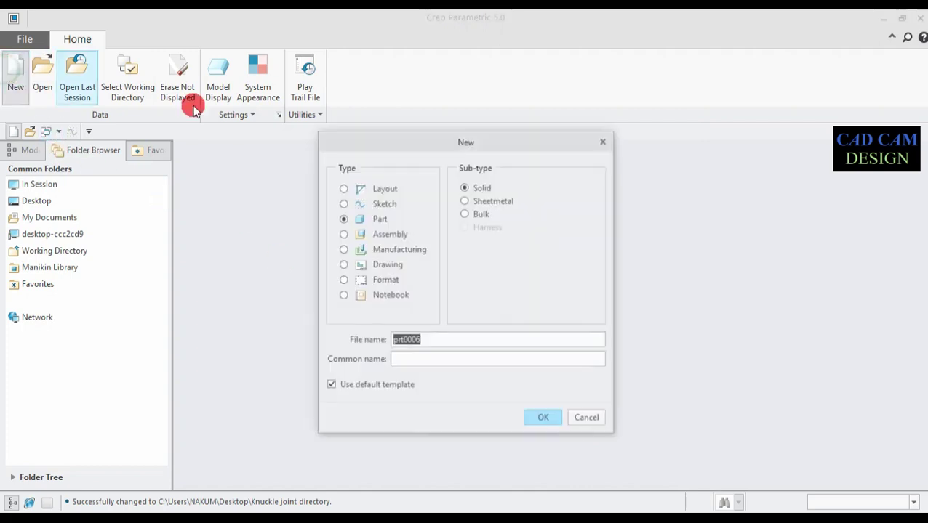
{"action": "left_click", "coordinate": [360, 234]}
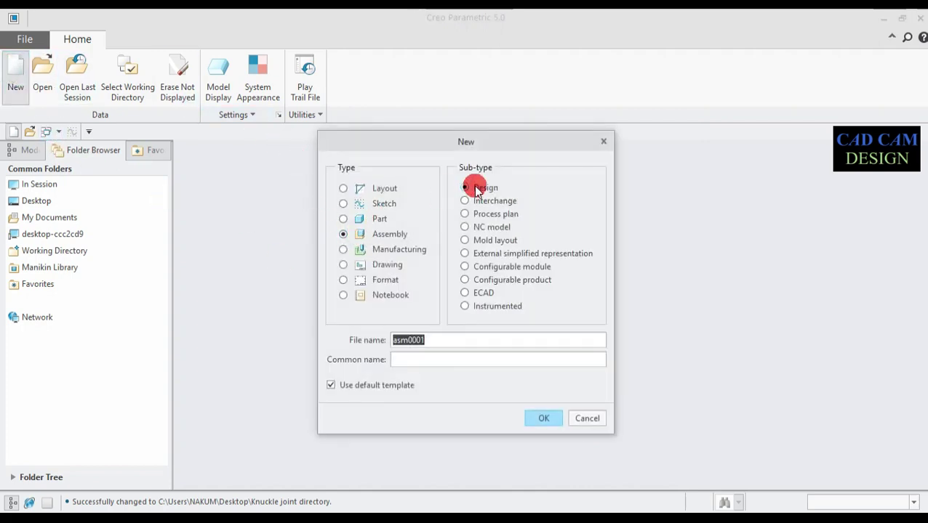
{"action": "left_click", "coordinate": [437, 339]}
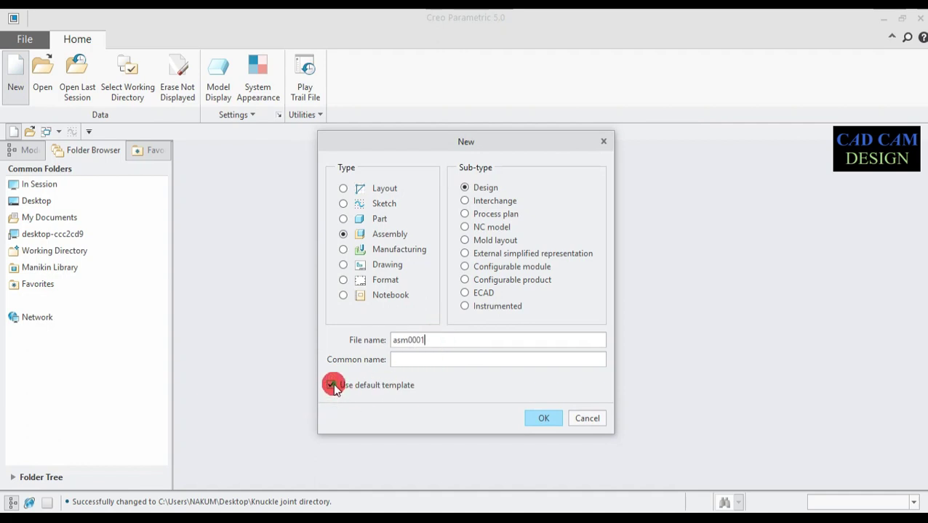
{"action": "left_click", "coordinate": [541, 419]}
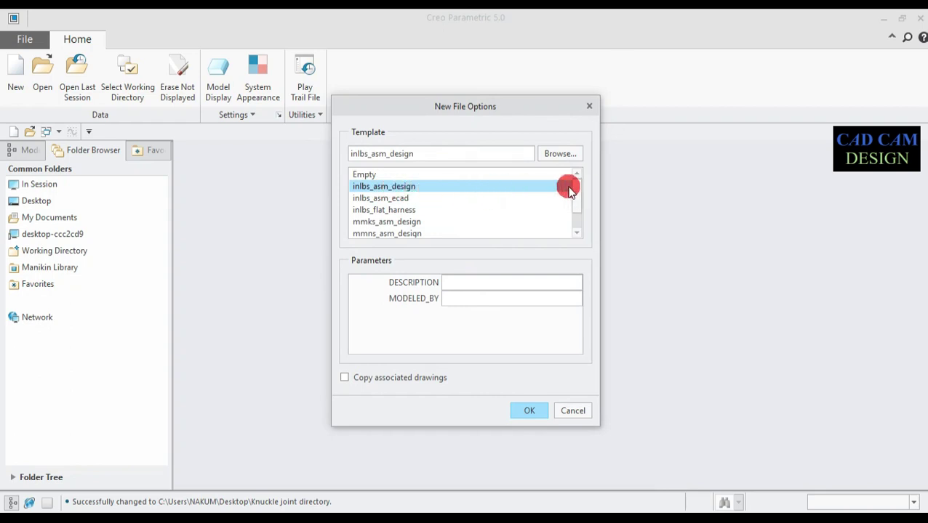
{"action": "left_click_drag", "start_coordinate": [577, 190], "coordinate": [576, 207]}
{"action": "left_click", "coordinate": [370, 199]}
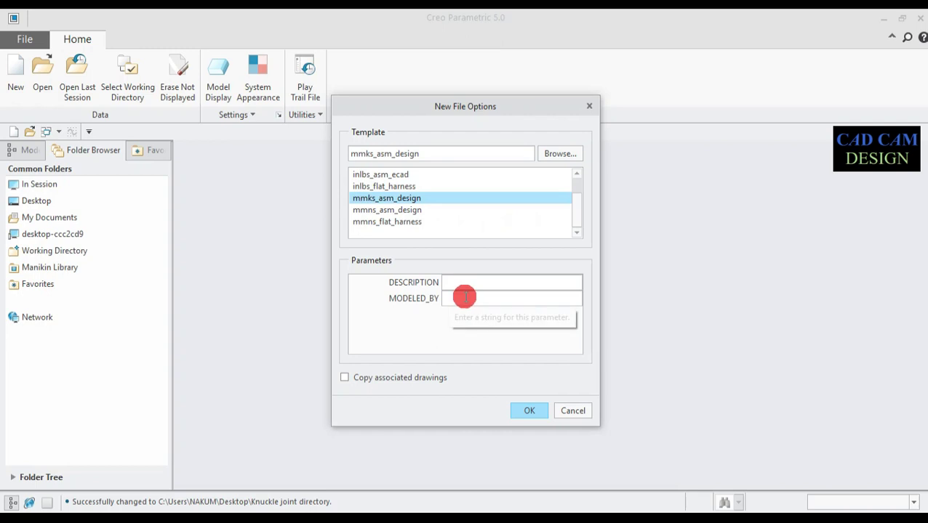
{"action": "left_click", "coordinate": [526, 412]}
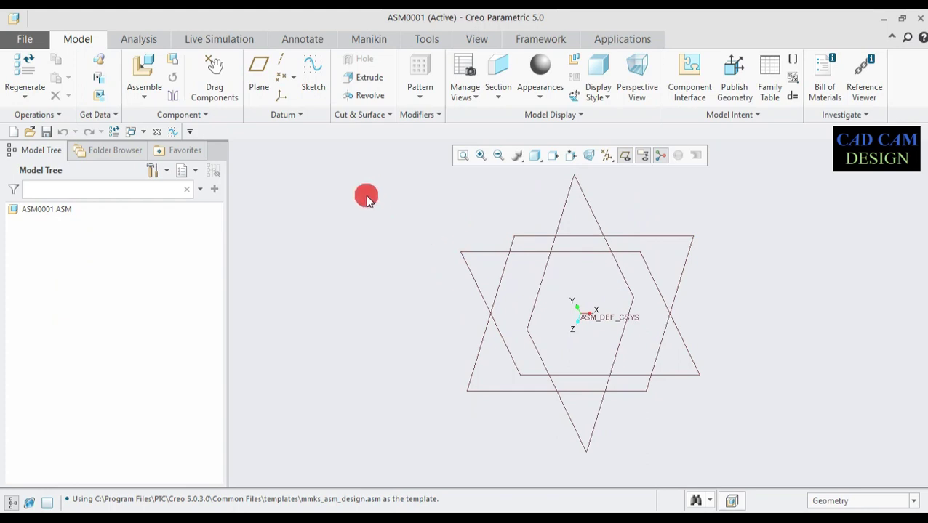
Step: Assemble the fork part prt0001.prt as the first component, placed with a Default constraint
{"action": "left_click", "coordinate": [144, 66]}
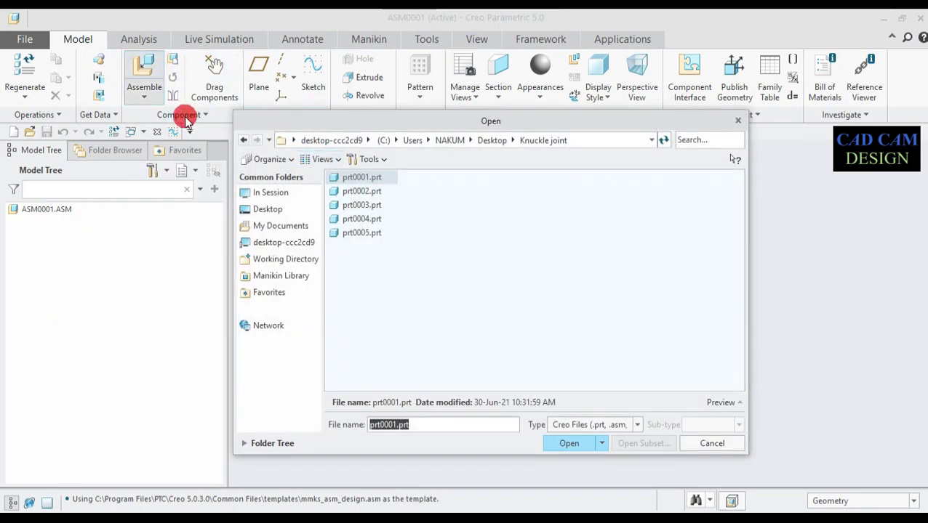
{"action": "left_click", "coordinate": [349, 169]}
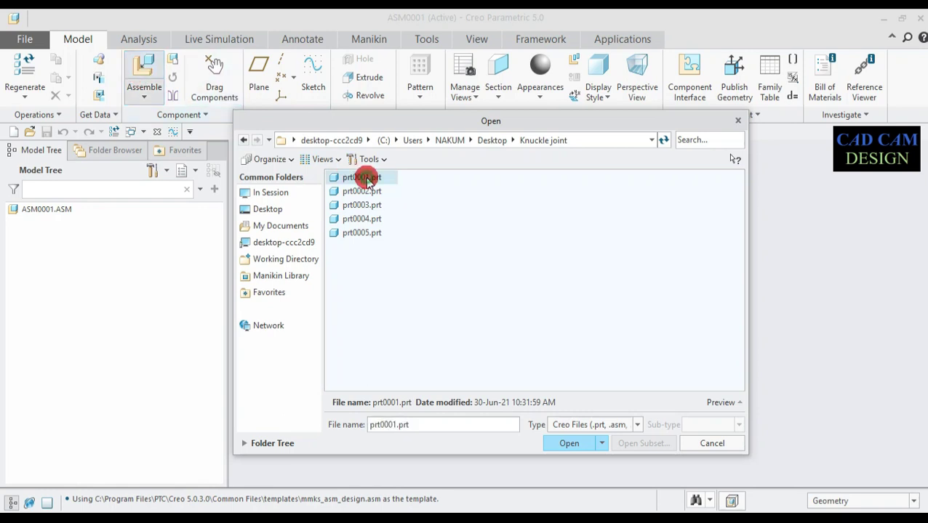
{"action": "left_click", "coordinate": [571, 446]}
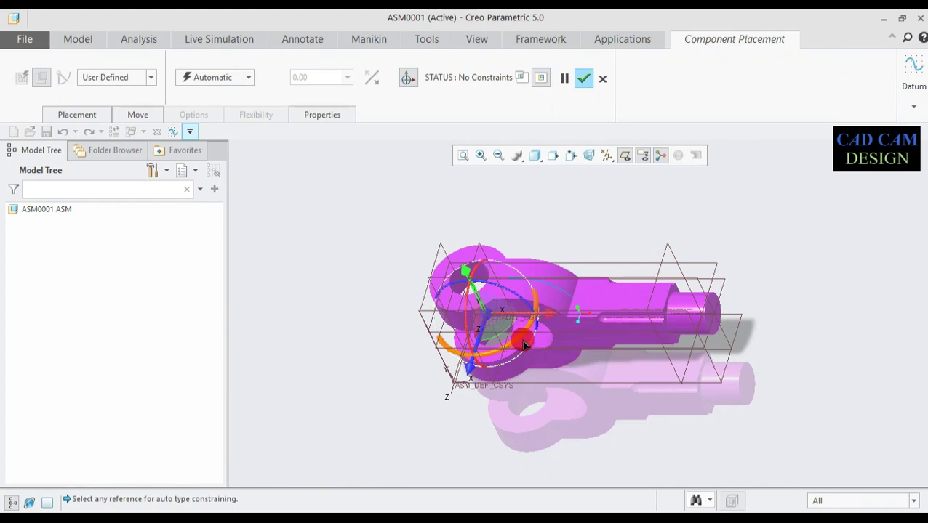
{"action": "left_click", "coordinate": [247, 78]}
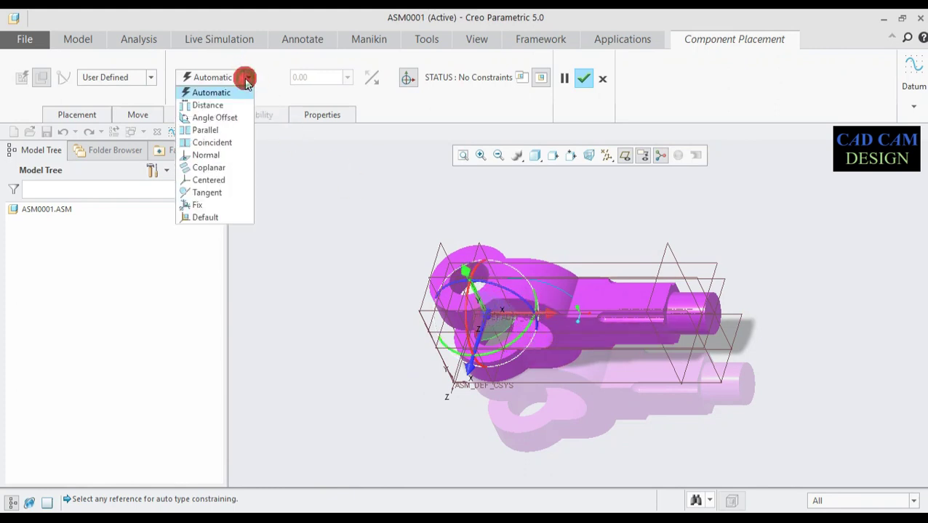
{"action": "left_click", "coordinate": [212, 218]}
{"action": "middle_click_drag", "start_coordinate": [411, 398], "coordinate": [505, 361]}
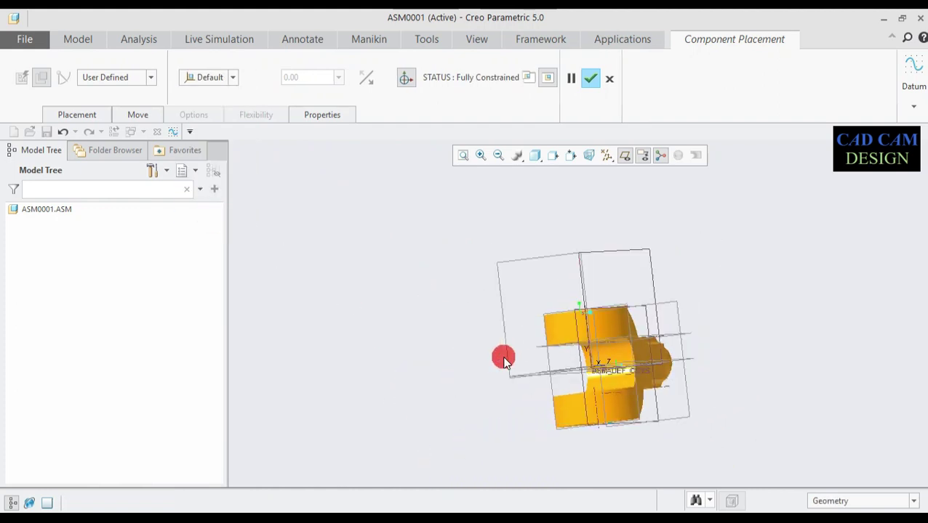
{"action": "middle_click_drag", "start_coordinate": [606, 416], "coordinate": [515, 240]}
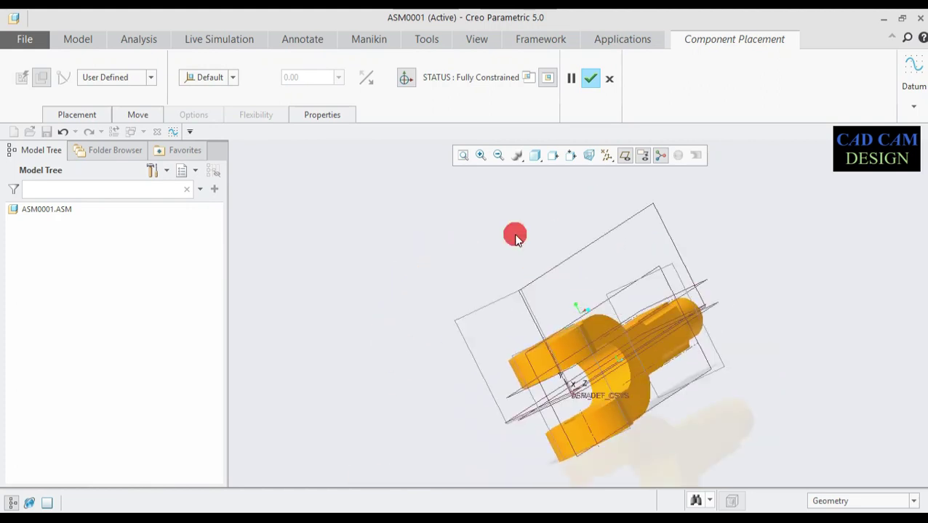
{"action": "left_click", "coordinate": [588, 82]}
Step: Examine the placed fork and its two eye holes from several angles
{"action": "middle_click_drag", "start_coordinate": [574, 223], "coordinate": [625, 241]}
{"action": "scroll", "coordinate": [769, 391], "scroll_direction": "down", "scroll_amount": 2}
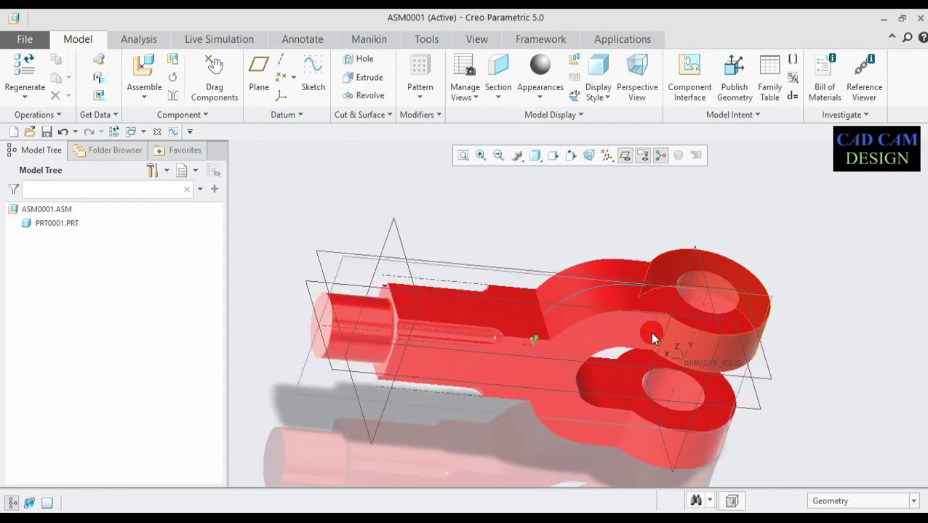
{"action": "left_click", "coordinate": [599, 291]}
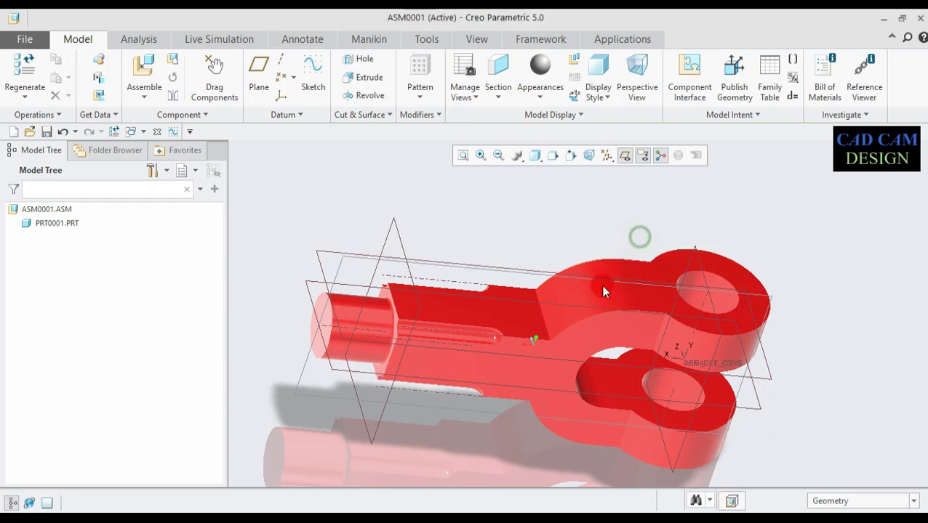
{"action": "scroll", "coordinate": [576, 306], "scroll_direction": "up", "scroll_amount": 2}
{"action": "middle_click_drag", "start_coordinate": [576, 306], "coordinate": [631, 305]}
{"action": "scroll", "coordinate": [692, 343], "scroll_direction": "down", "scroll_amount": 2}
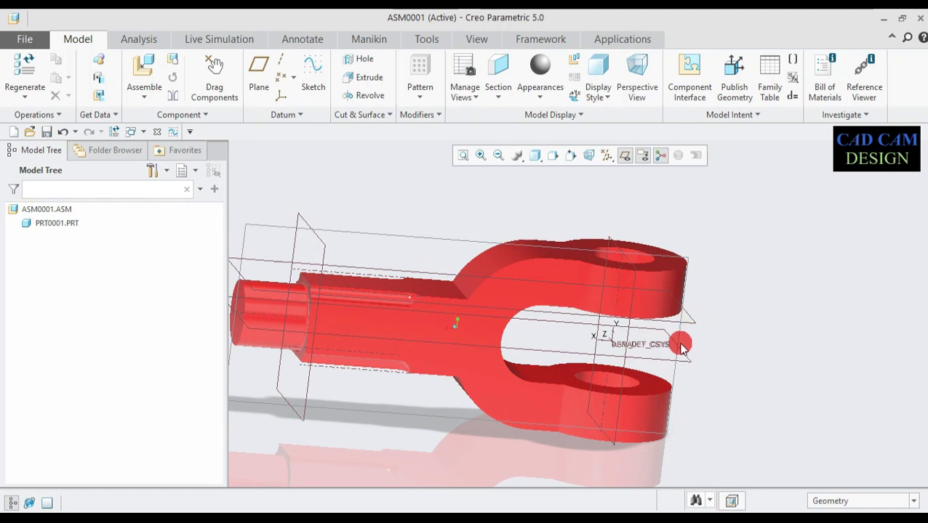
{"action": "middle_click_drag", "start_coordinate": [662, 380], "coordinate": [627, 351]}
{"action": "scroll", "coordinate": [649, 376], "scroll_direction": "up", "scroll_amount": 1}
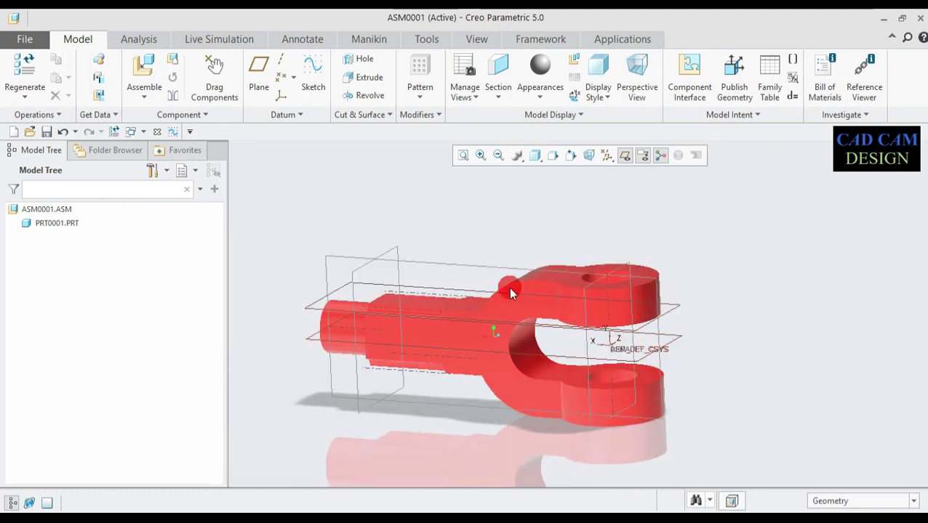
Step: Insert the rod part prt0002.prt into the assembly as the second component
{"action": "left_click", "coordinate": [144, 80]}
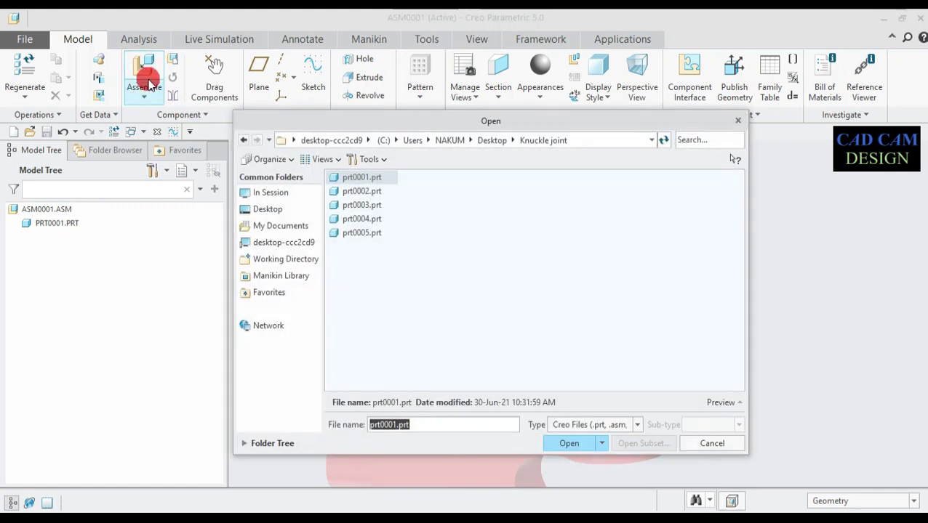
{"action": "left_click", "coordinate": [341, 191]}
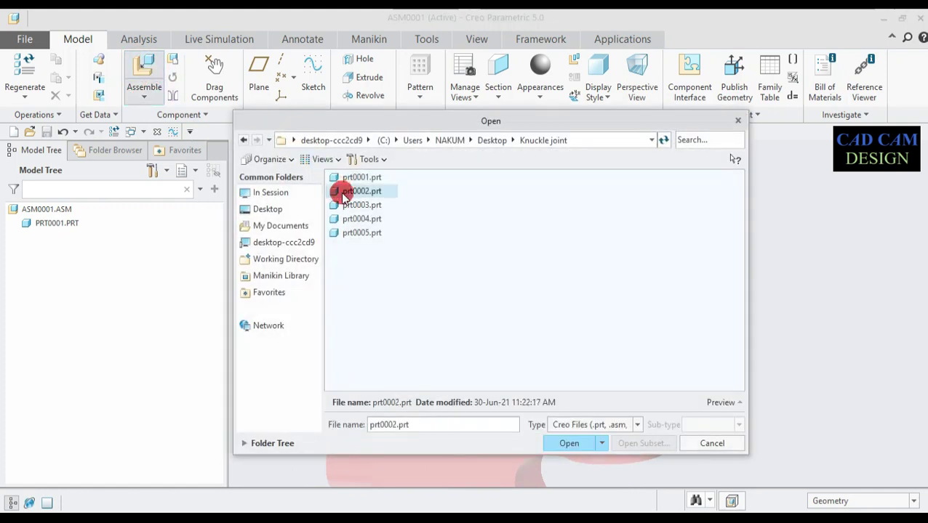
{"action": "left_click", "coordinate": [565, 443]}
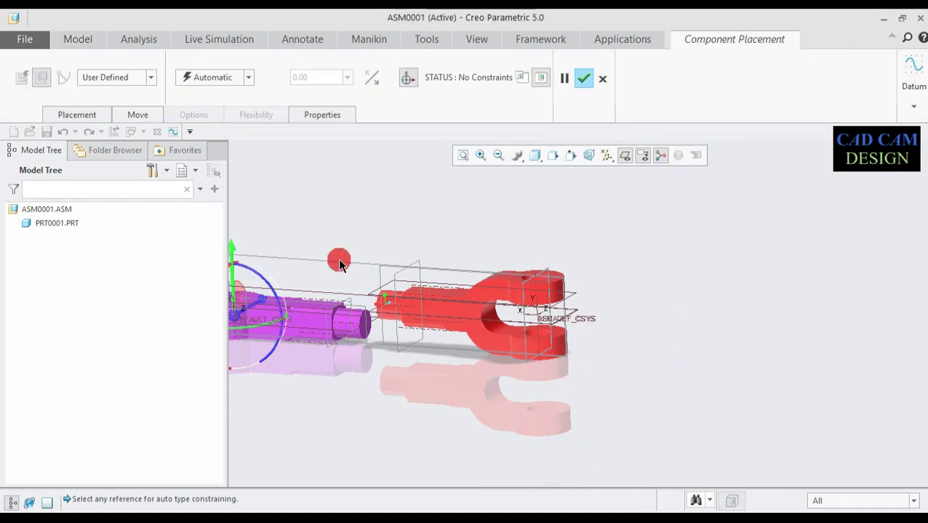
Step: Align the rod's eye hole axis with the fork's hole axis, using an Automatic constraint
{"action": "scroll", "coordinate": [284, 313], "scroll_direction": "up", "scroll_amount": 2}
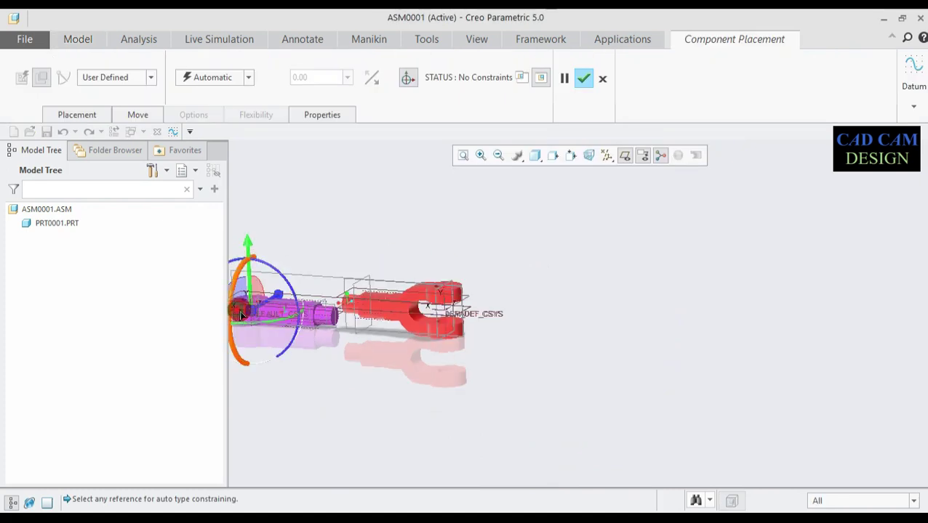
{"action": "scroll", "coordinate": [244, 317], "scroll_direction": "up", "scroll_amount": 2}
{"action": "scroll", "coordinate": [249, 331], "scroll_direction": "down", "scroll_amount": 3}
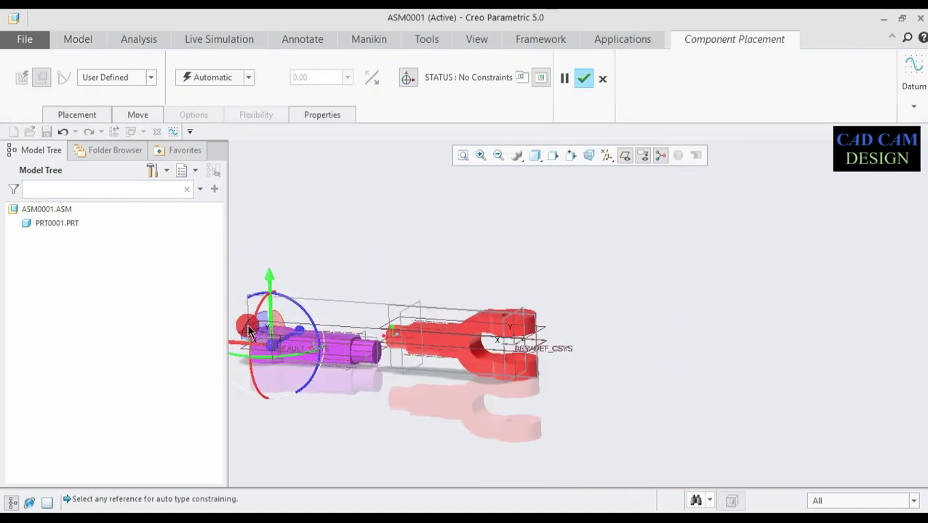
{"action": "scroll", "coordinate": [251, 359], "scroll_direction": "down", "scroll_amount": 2}
{"action": "middle_click_drag", "start_coordinate": [247, 350], "coordinate": [756, 415]}
{"action": "scroll", "coordinate": [756, 415], "scroll_direction": "up", "scroll_amount": 3}
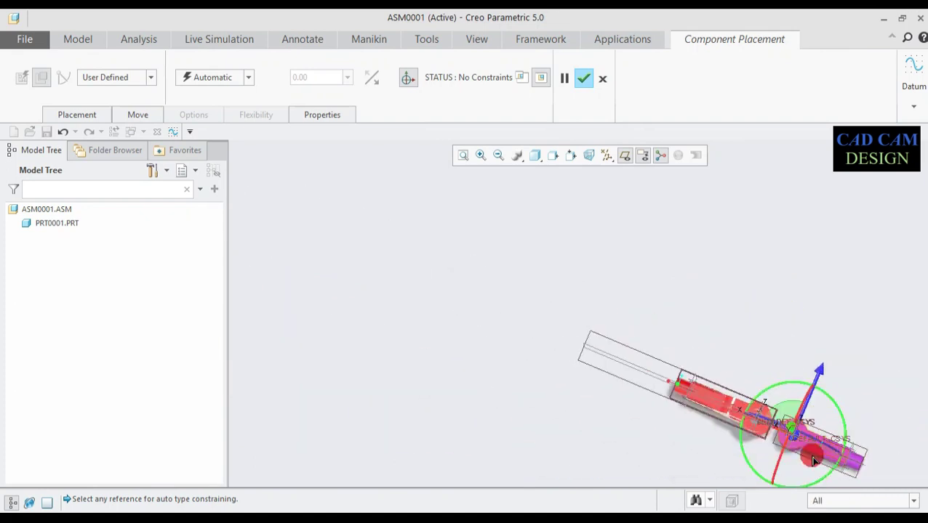
{"action": "scroll", "coordinate": [712, 419], "scroll_direction": "down", "scroll_amount": 4}
{"action": "scroll", "coordinate": [704, 389], "scroll_direction": "up", "scroll_amount": 1}
{"action": "middle_click_drag", "start_coordinate": [704, 390], "coordinate": [708, 366]}
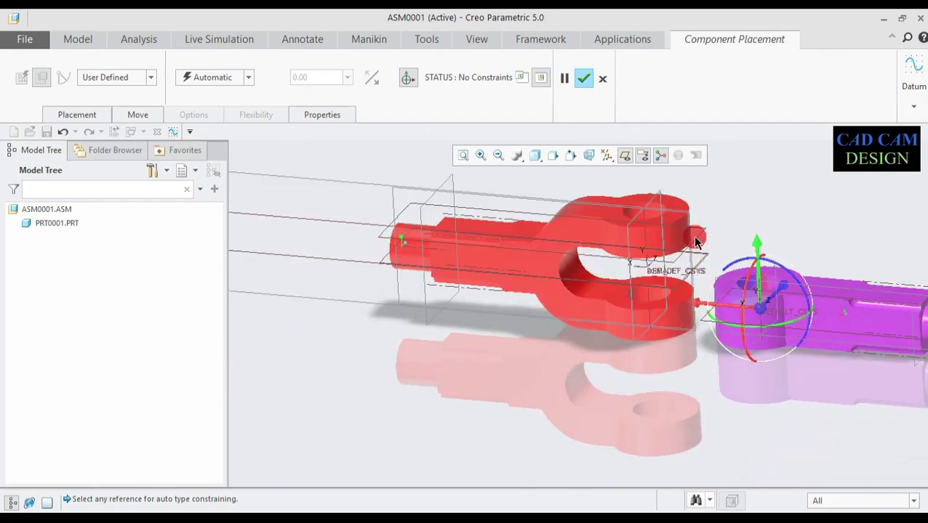
{"action": "scroll", "coordinate": [706, 239], "scroll_direction": "down", "scroll_amount": 3}
{"action": "scroll", "coordinate": [705, 240], "scroll_direction": "up", "scroll_amount": 2}
{"action": "scroll", "coordinate": [820, 344], "scroll_direction": "down", "scroll_amount": 2}
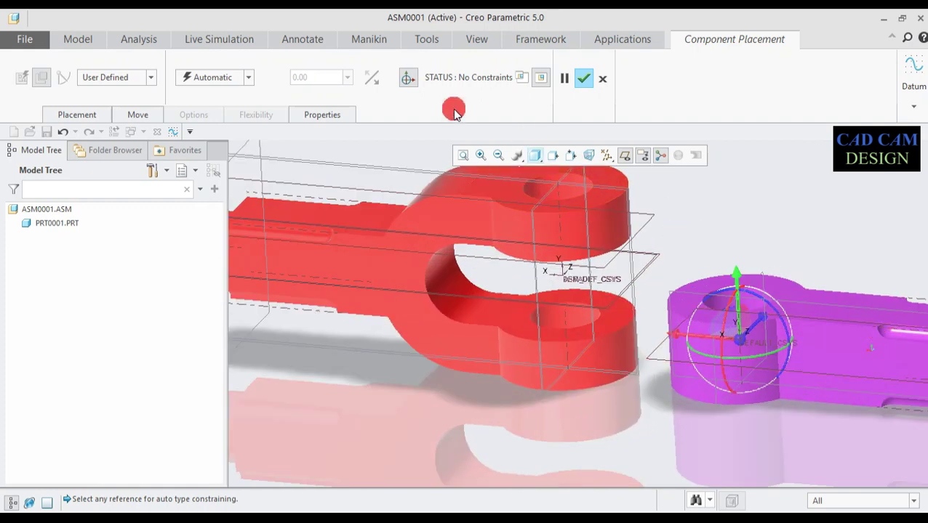
{"action": "left_click", "coordinate": [247, 77]}
{"action": "left_click", "coordinate": [218, 92]}
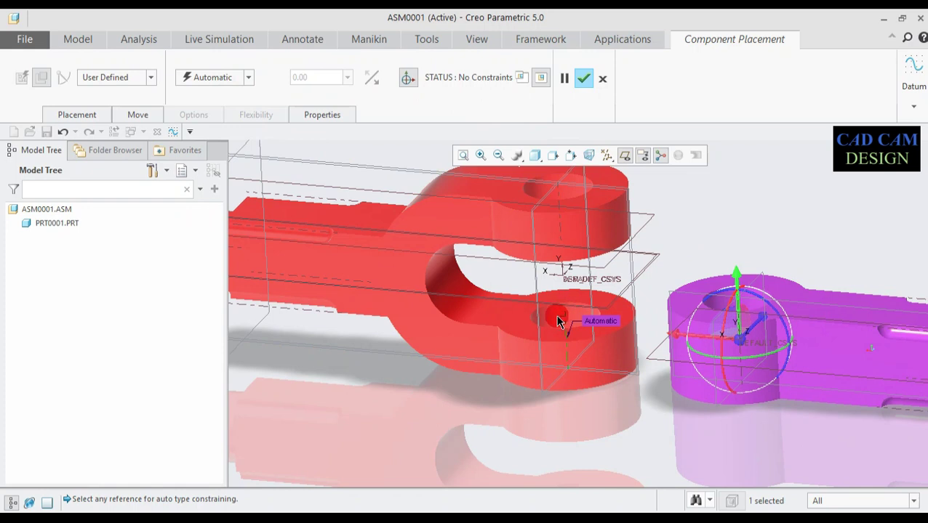
{"action": "scroll", "coordinate": [698, 324], "scroll_direction": "down", "scroll_amount": 4}
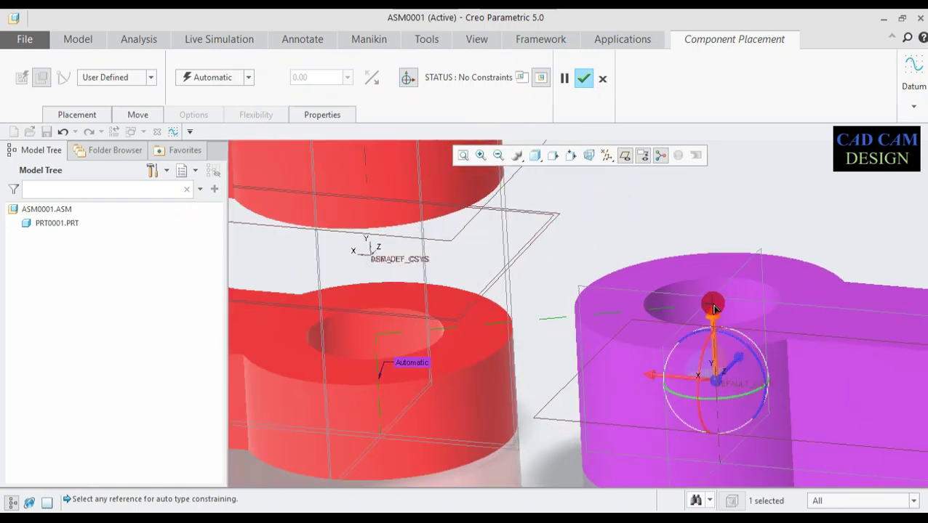
{"action": "scroll", "coordinate": [718, 309], "scroll_direction": "up", "scroll_amount": 5}
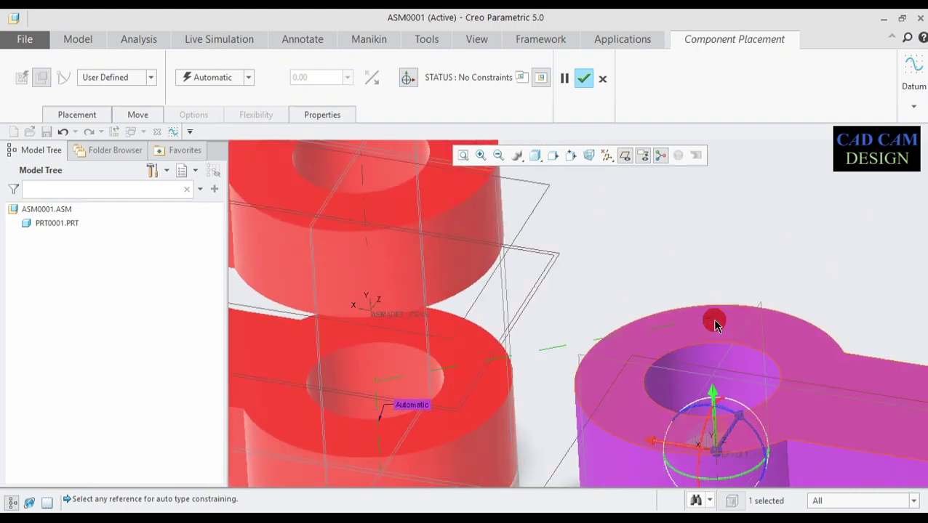
{"action": "scroll", "coordinate": [704, 391], "scroll_direction": "down", "scroll_amount": 4}
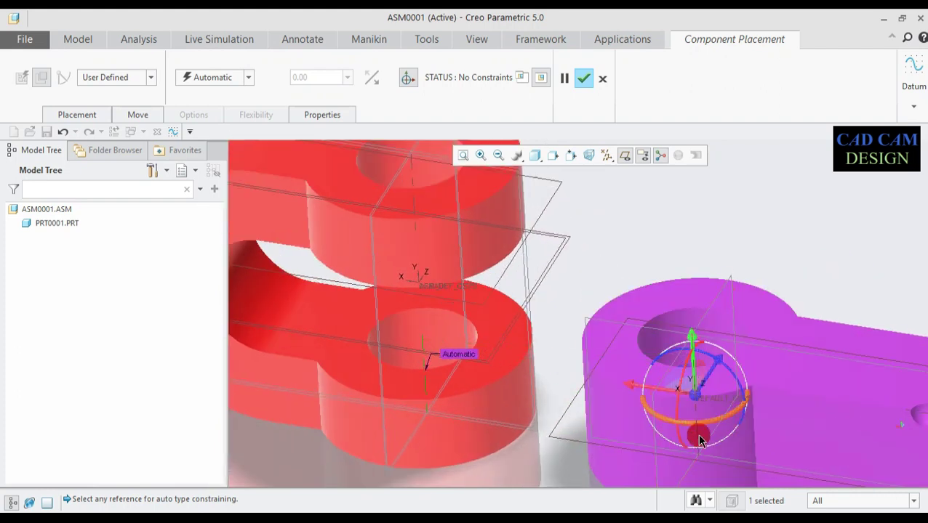
{"action": "left_click", "coordinate": [696, 429]}
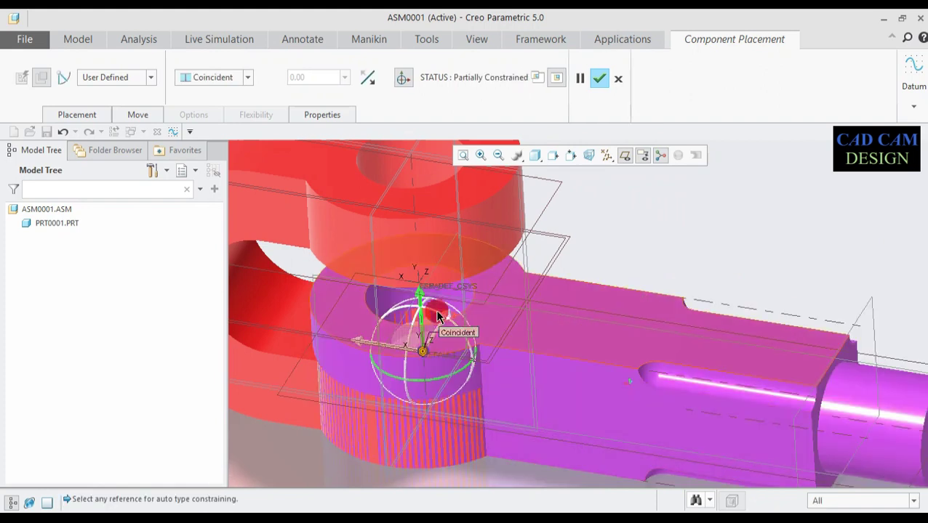
Step: Set the constraint between the rod's eye hole and the fork's hole to Coincident
{"action": "middle_click_drag", "start_coordinate": [428, 354], "coordinate": [443, 322]}
{"action": "scroll", "coordinate": [458, 200], "scroll_direction": "up", "scroll_amount": 3}
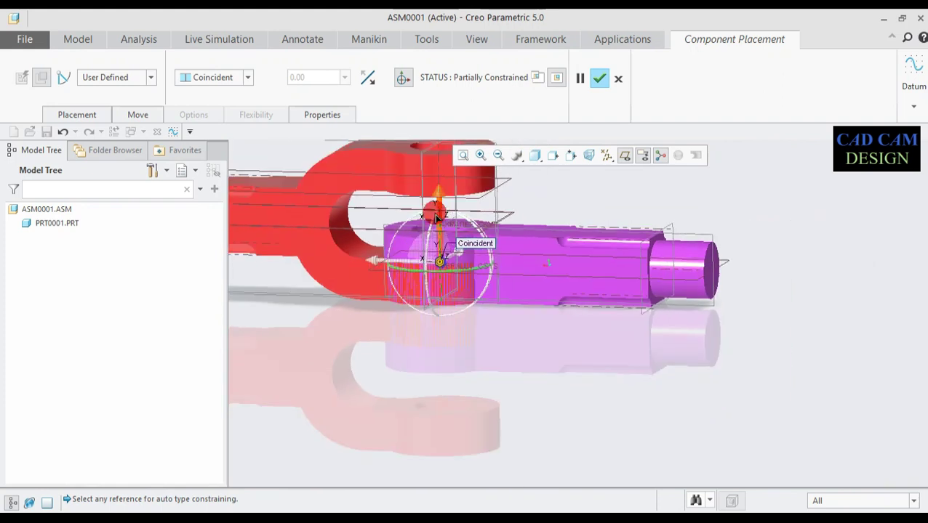
{"action": "scroll", "coordinate": [434, 207], "scroll_direction": "down", "scroll_amount": 3}
{"action": "left_click", "coordinate": [250, 78]}
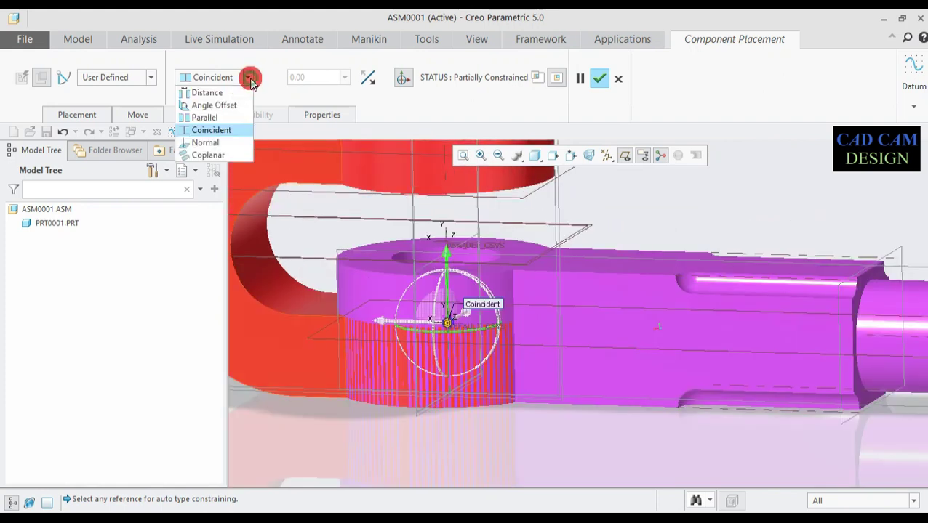
{"action": "left_click", "coordinate": [218, 129]}
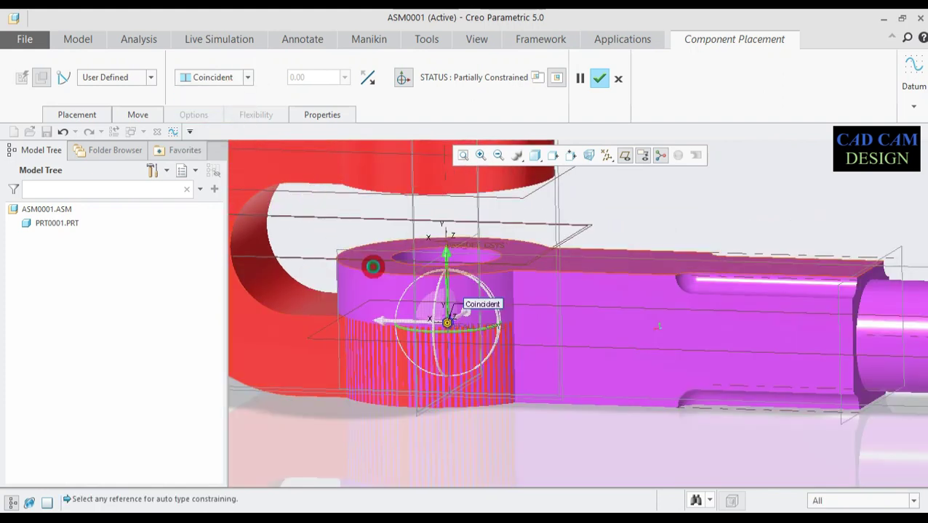
Step: Make the rod eye's upper flat face Coincident with the inner face of the fork's upper arm and accept the rod's placement
{"action": "left_click", "coordinate": [371, 266]}
{"action": "mouse_move", "coordinate": [374, 261]}
{"action": "middle_mouse_down"}
{"action": "mouse_move", "coordinate": [376, 193]}
{"action": "mouse_move", "coordinate": [378, 248]}
{"action": "middle_mouse_up"}
{"action": "scroll", "coordinate": [380, 247], "scroll_direction": "up", "scroll_amount": 3}
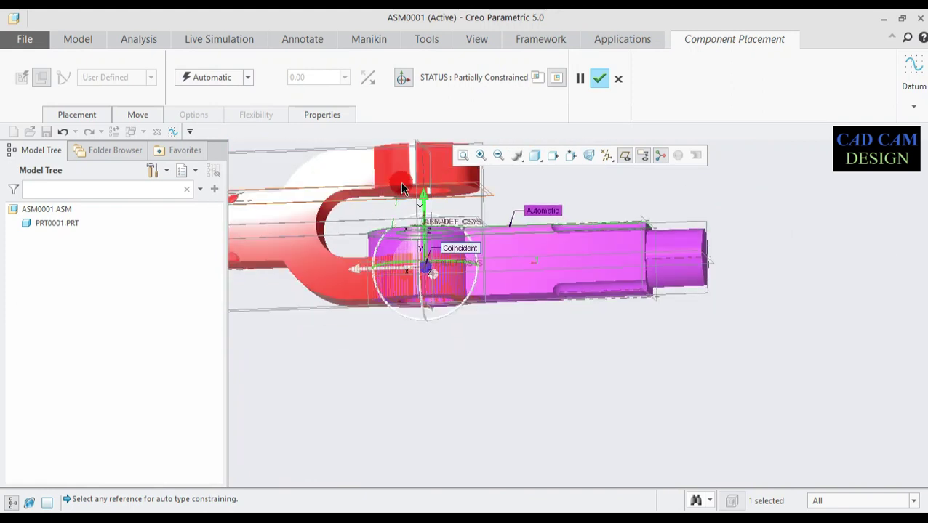
{"action": "scroll", "coordinate": [400, 187], "scroll_direction": "down", "scroll_amount": 3}
{"action": "left_click", "coordinate": [250, 78]}
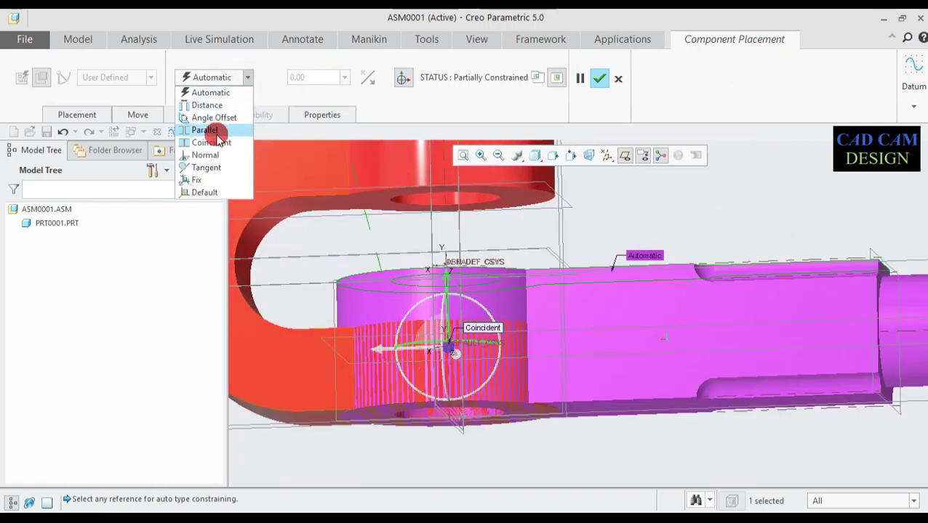
{"action": "left_click", "coordinate": [211, 142]}
{"action": "left_click", "coordinate": [386, 201]}
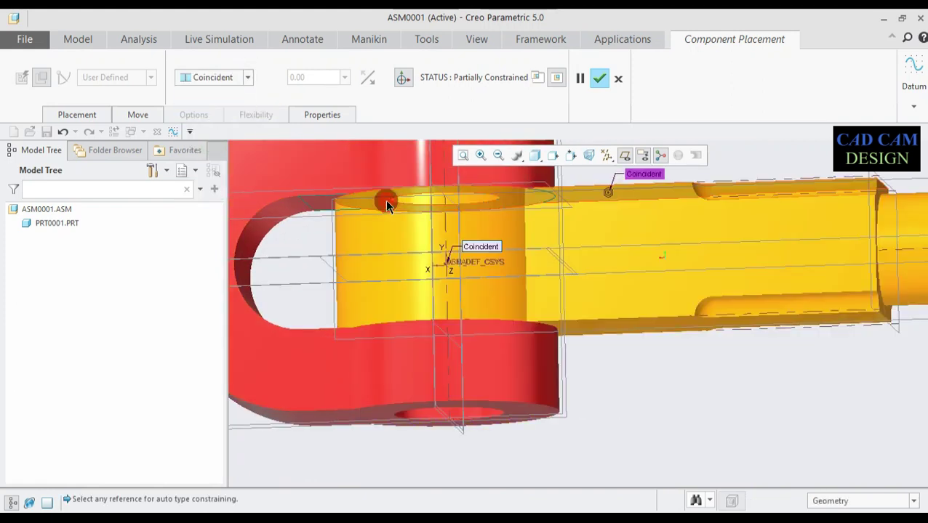
{"action": "scroll", "coordinate": [456, 231], "scroll_direction": "up", "scroll_amount": 3}
{"action": "middle_click_drag", "start_coordinate": [463, 237], "coordinate": [493, 203]}
{"action": "left_click", "coordinate": [599, 78]}
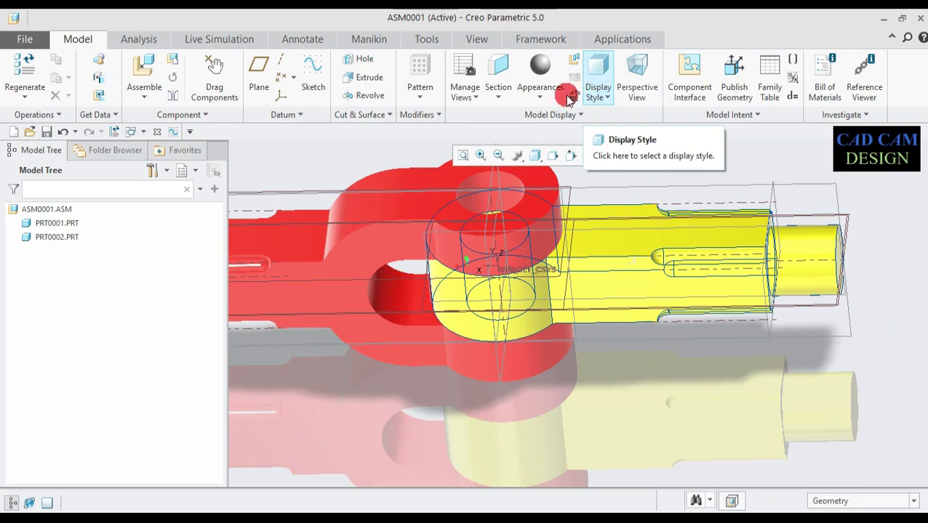
Step: Insert the pin part prt0003.prt into the assembly as the third component
{"action": "left_click", "coordinate": [146, 66]}
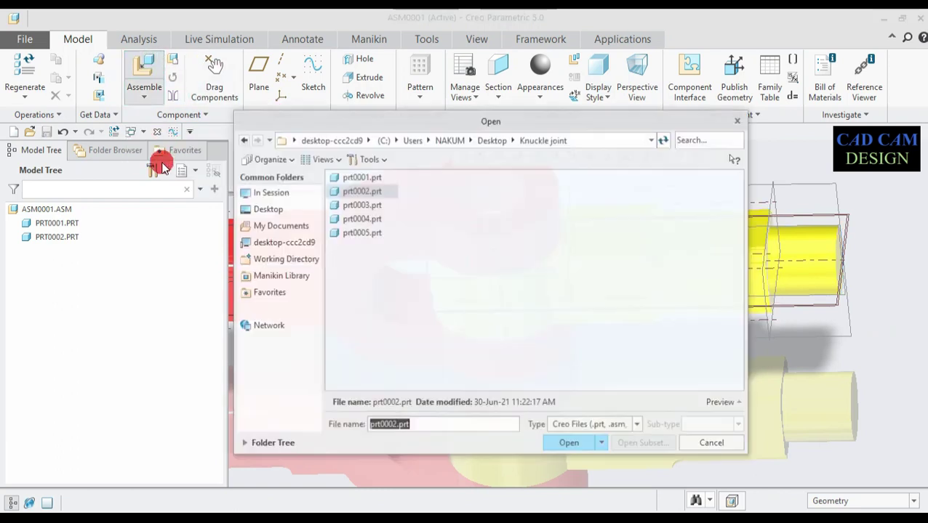
{"action": "left_click", "coordinate": [356, 205]}
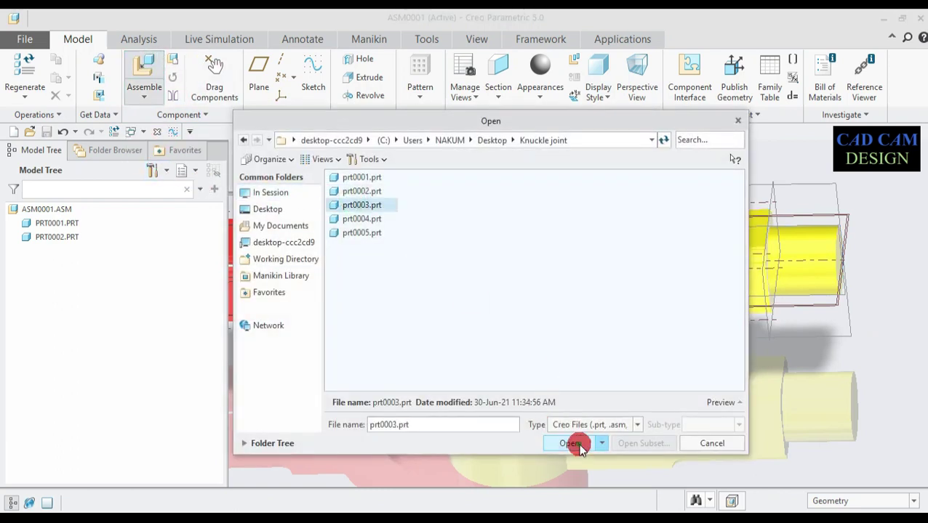
{"action": "left_click", "coordinate": [576, 445]}
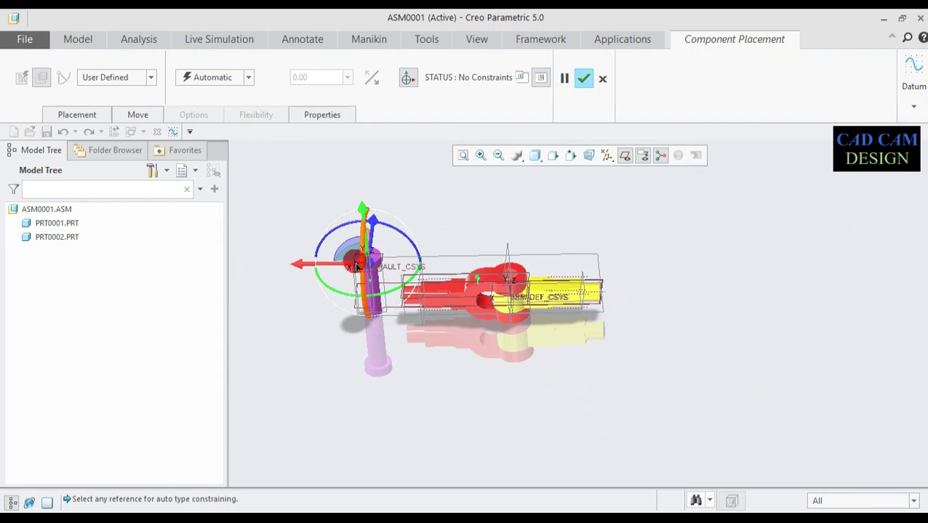
Step: Move the unconstrained pin to a position just above the fork's eye hole
{"action": "left_click_drag", "start_coordinate": [362, 211], "coordinate": [360, 170]}
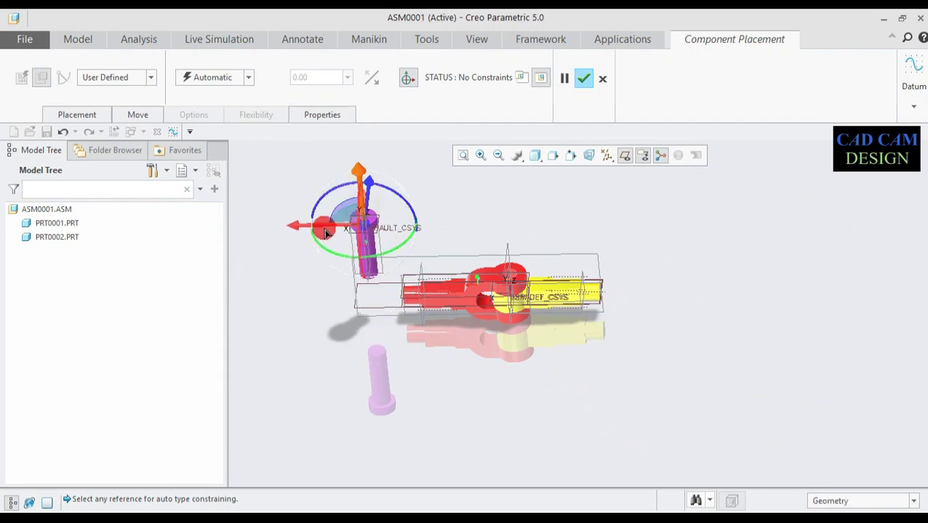
{"action": "left_click_drag", "start_coordinate": [300, 230], "coordinate": [408, 200]}
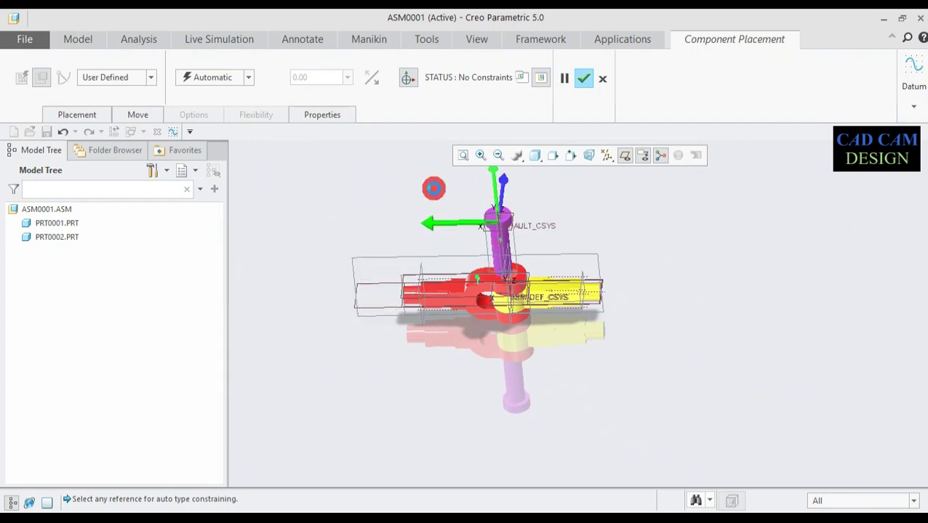
{"action": "scroll", "coordinate": [518, 325], "scroll_direction": "up", "scroll_amount": 5}
{"action": "scroll", "coordinate": [554, 343], "scroll_direction": "down", "scroll_amount": 3}
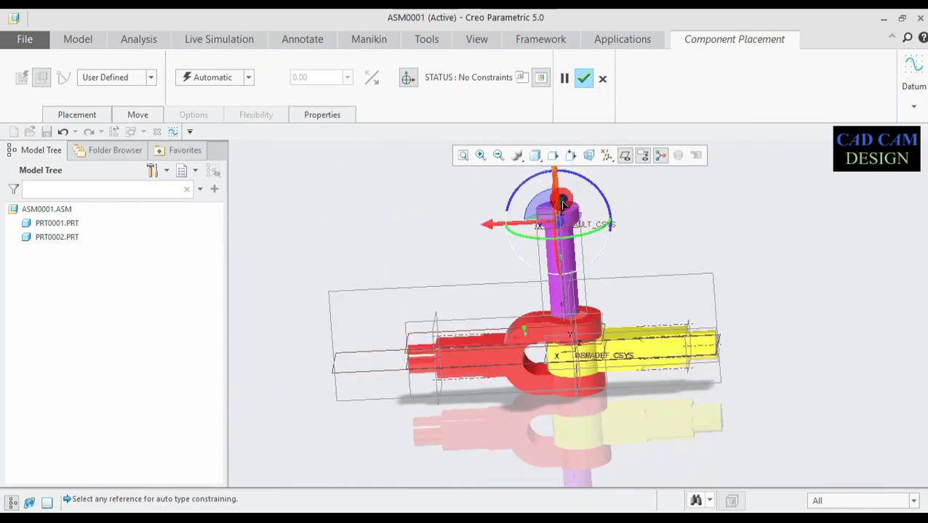
{"action": "left_click_drag", "start_coordinate": [563, 202], "coordinate": [562, 186]}
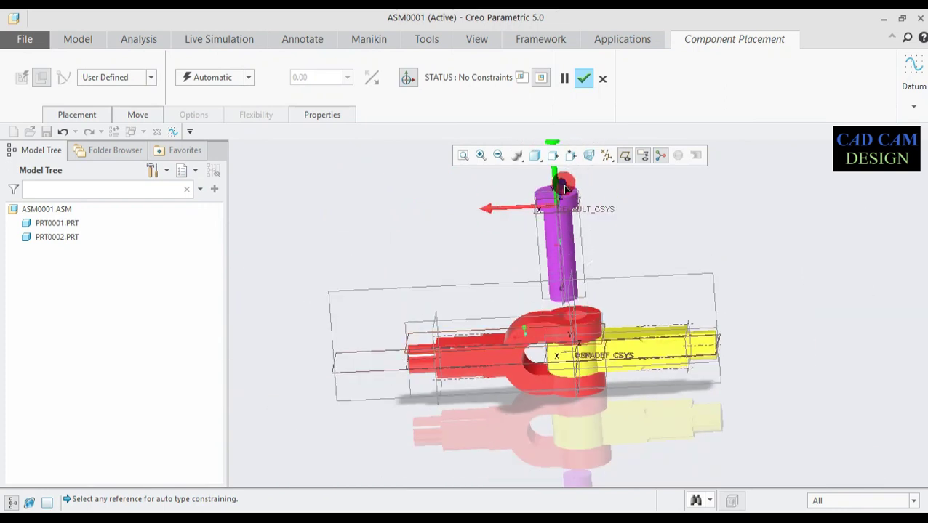
Step: Align the pin's cylindrical shank with the fork's upper eye hole, using a Coincident constraint
{"action": "left_click", "coordinate": [231, 82]}
{"action": "left_click", "coordinate": [226, 87]}
{"action": "left_click", "coordinate": [233, 80]}
{"action": "left_click", "coordinate": [232, 88]}
{"action": "left_click", "coordinate": [551, 274]}
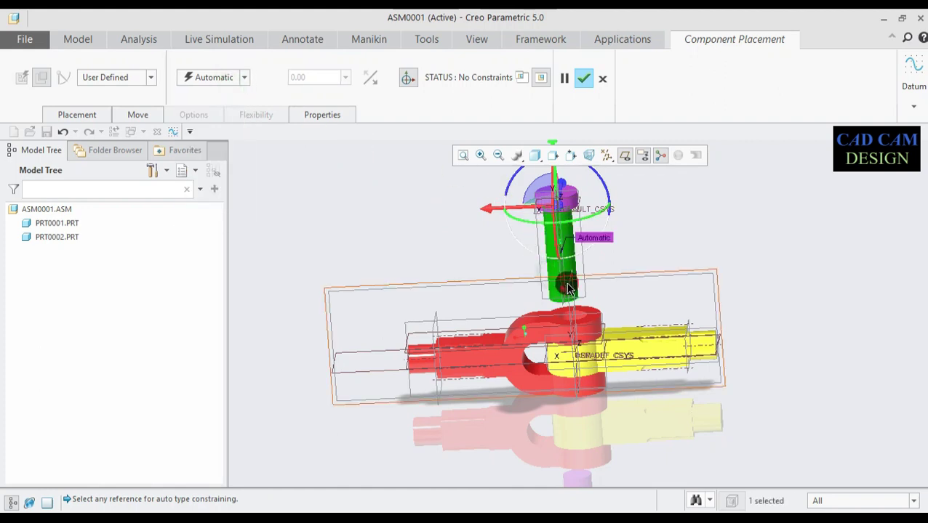
{"action": "scroll", "coordinate": [569, 324], "scroll_direction": "down", "scroll_amount": 3}
{"action": "scroll", "coordinate": [582, 299], "scroll_direction": "down", "scroll_amount": 3}
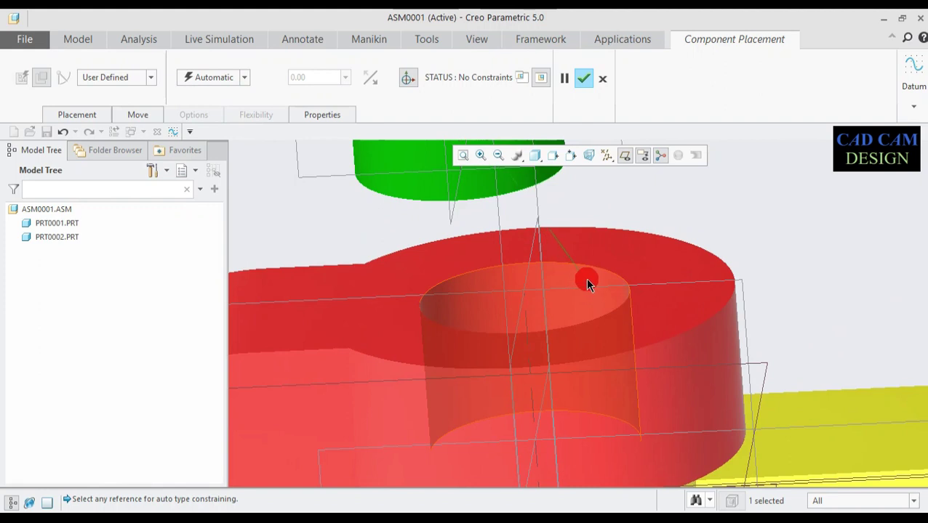
{"action": "left_click", "coordinate": [586, 295]}
{"action": "scroll", "coordinate": [582, 265], "scroll_direction": "up", "scroll_amount": 5}
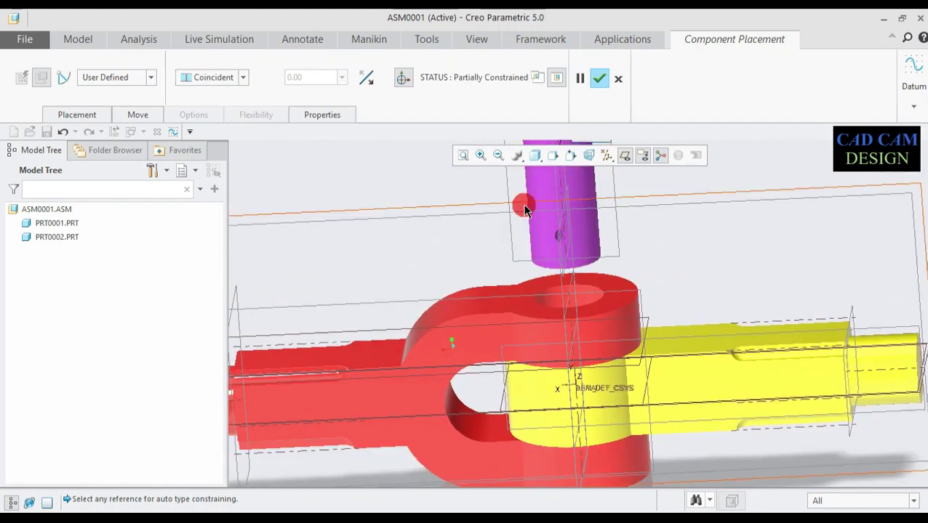
{"action": "left_click", "coordinate": [550, 232]}
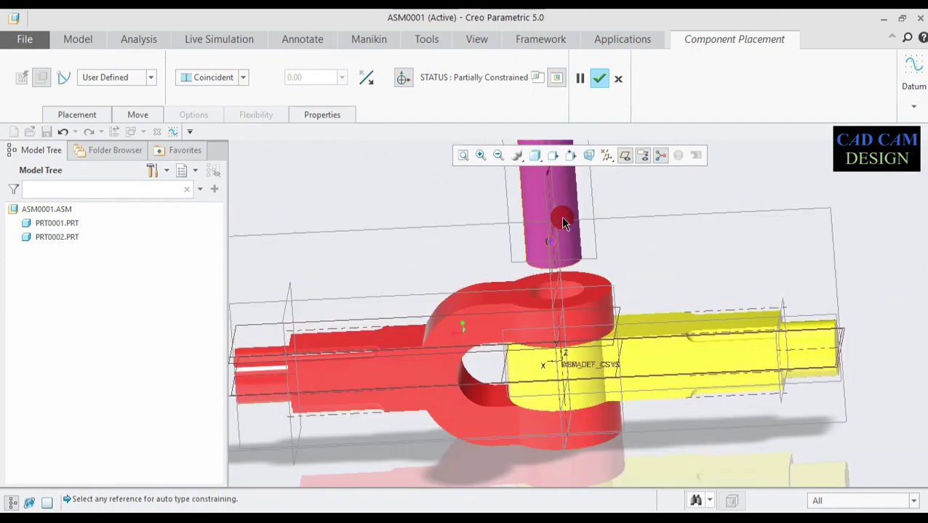
{"action": "left_click", "coordinate": [245, 77]}
{"action": "left_click", "coordinate": [211, 105]}
Step: Start a second Coincident constraint for the pin with the top face of the fork's upper arm as its reference
{"action": "scroll", "coordinate": [488, 245], "scroll_direction": "down", "scroll_amount": 3}
{"action": "scroll", "coordinate": [501, 254], "scroll_direction": "up", "scroll_amount": 6}
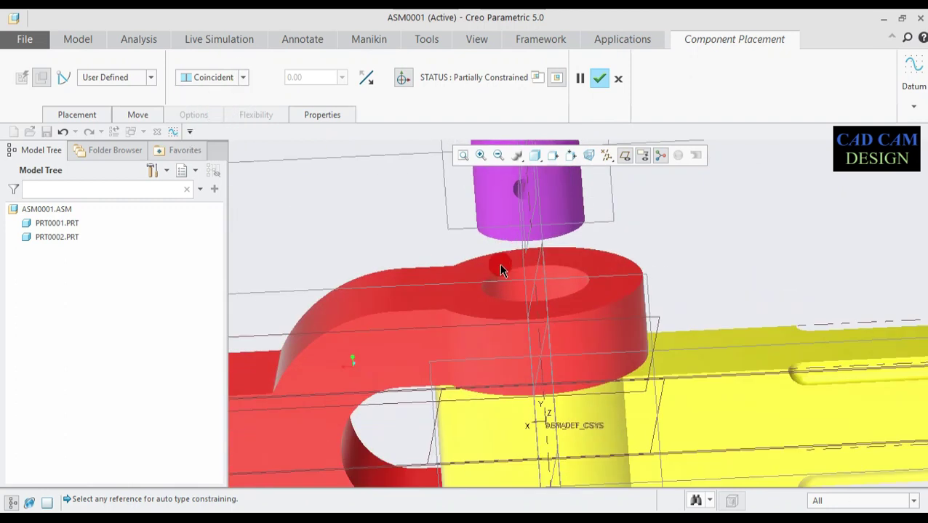
{"action": "left_click", "coordinate": [481, 277]}
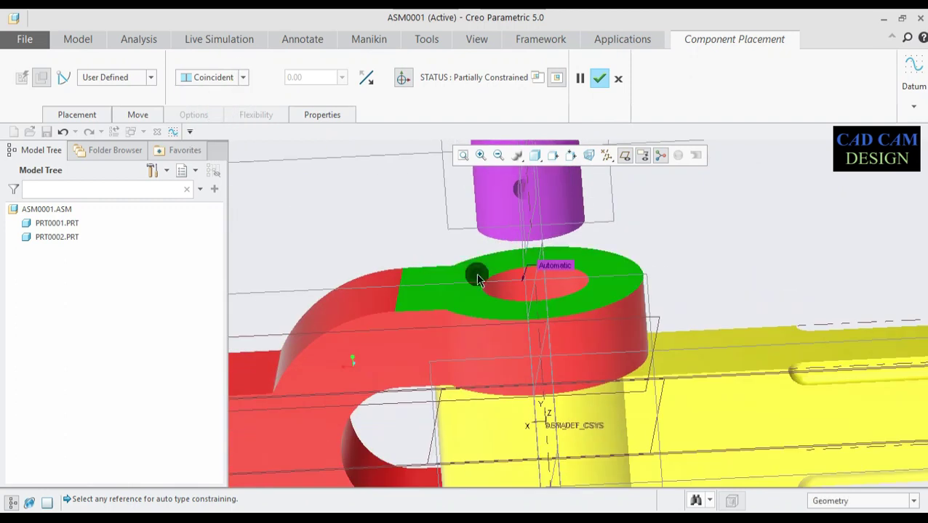
{"action": "left_click", "coordinate": [245, 77]}
{"action": "left_click", "coordinate": [220, 138]}
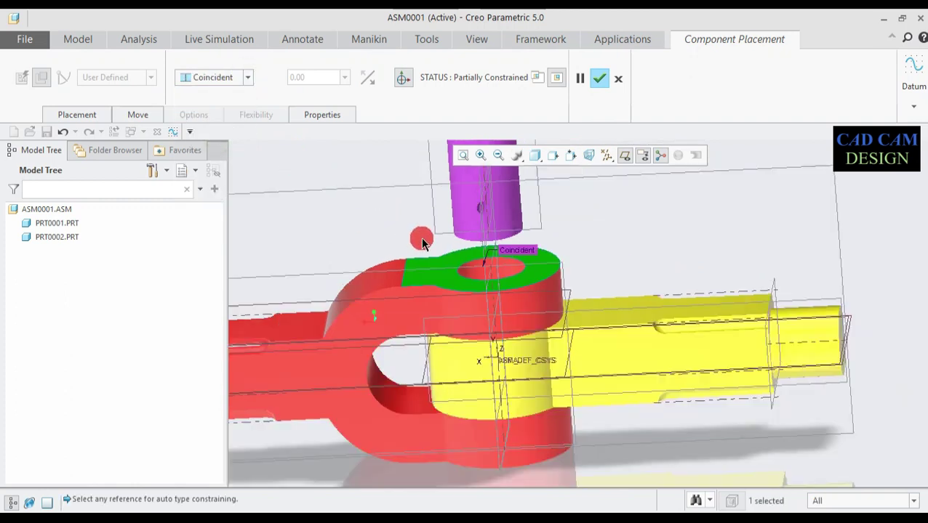
Step: Mate the underside of the pin head with the fork's selected top face and accept the pin's placement
{"action": "scroll", "coordinate": [423, 239], "scroll_direction": "down", "scroll_amount": 4}
{"action": "middle_click_drag", "start_coordinate": [421, 171], "coordinate": [417, 159]}
{"action": "scroll", "coordinate": [428, 154], "scroll_direction": "up", "scroll_amount": 3}
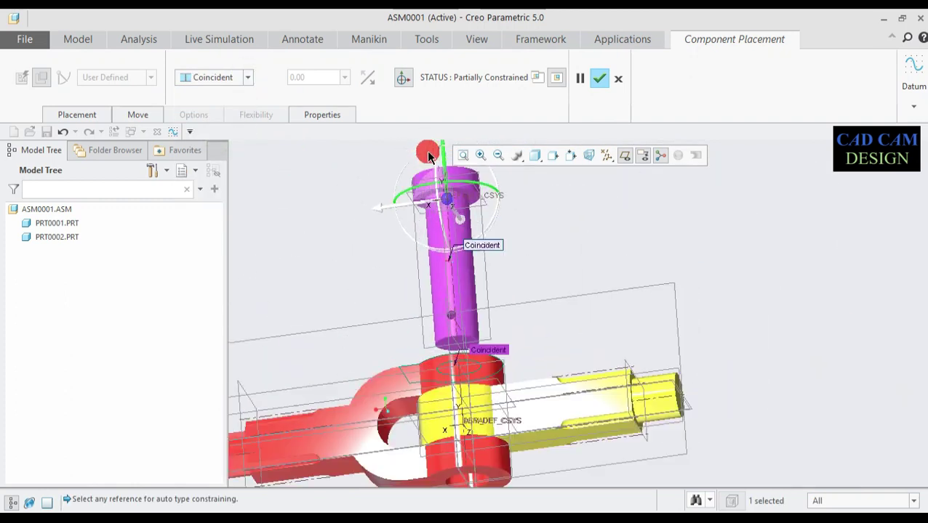
{"action": "scroll", "coordinate": [428, 157], "scroll_direction": "down", "scroll_amount": 3}
{"action": "scroll", "coordinate": [432, 156], "scroll_direction": "up", "scroll_amount": 4}
{"action": "left_click_drag", "start_coordinate": [437, 169], "coordinate": [426, 322]}
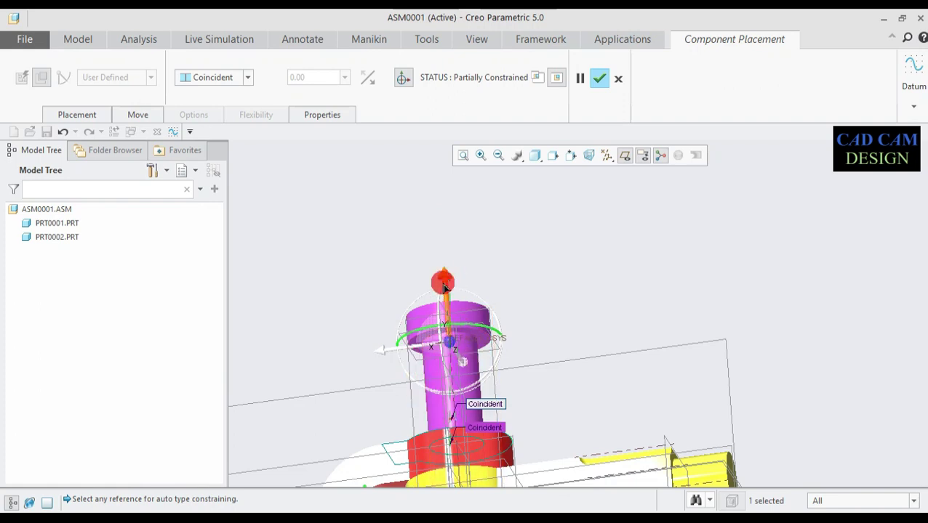
{"action": "scroll", "coordinate": [485, 362], "scroll_direction": "up", "scroll_amount": 3}
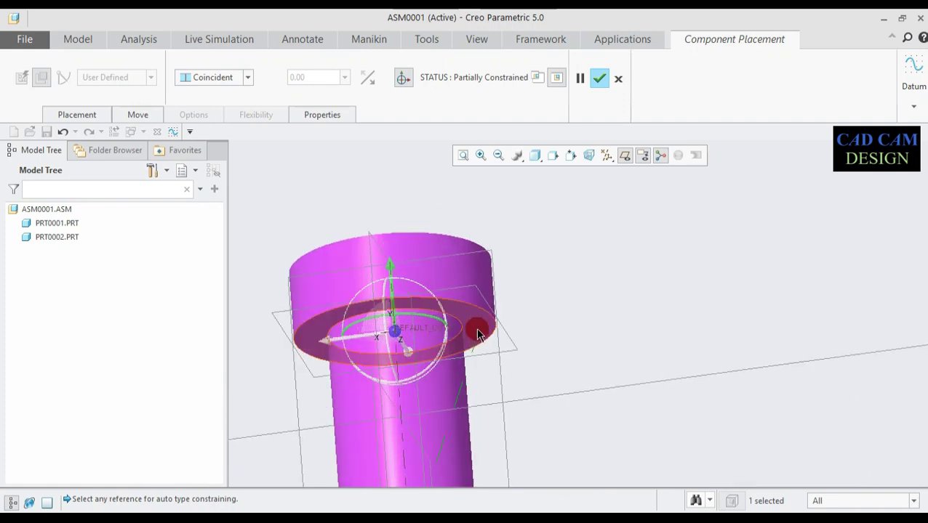
{"action": "left_click", "coordinate": [477, 329]}
{"action": "scroll", "coordinate": [476, 325], "scroll_direction": "down", "scroll_amount": 4}
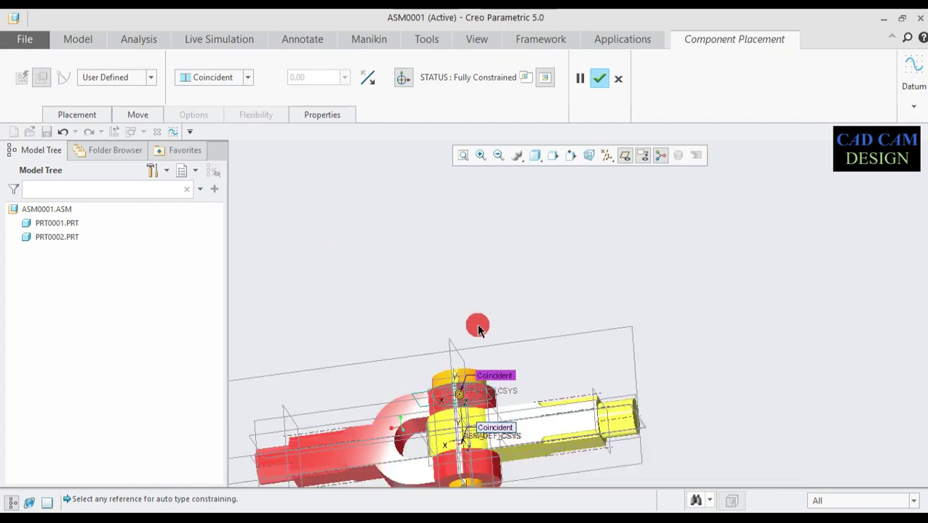
{"action": "left_click", "coordinate": [491, 375]}
{"action": "left_click", "coordinate": [555, 240]}
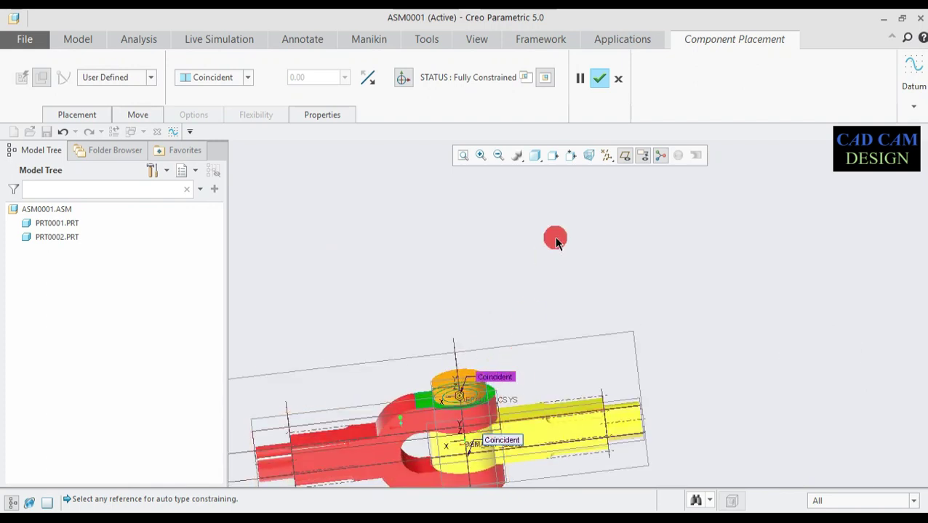
{"action": "left_click", "coordinate": [602, 78]}
Step: Insert the collar part prt0004.prt into the assembly as the fourth component
{"action": "scroll", "coordinate": [476, 240], "scroll_direction": "down", "scroll_amount": 3}
{"action": "scroll", "coordinate": [466, 342], "scroll_direction": "up", "scroll_amount": 3}
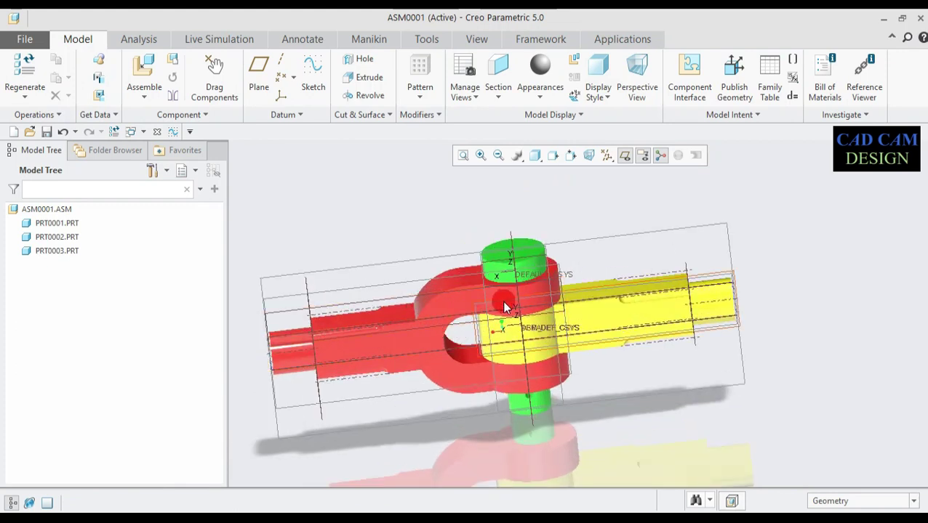
{"action": "left_click", "coordinate": [148, 67]}
{"action": "left_click", "coordinate": [256, 143]}
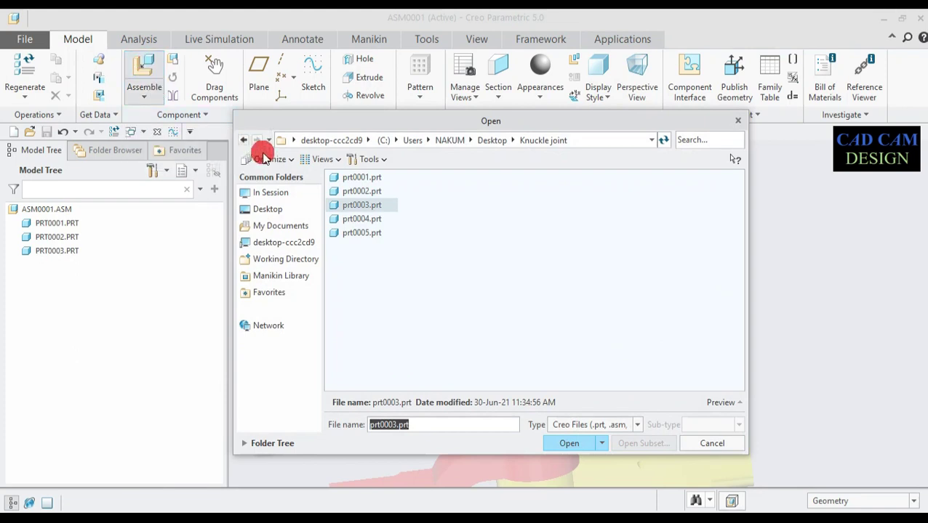
{"action": "left_click", "coordinate": [340, 220]}
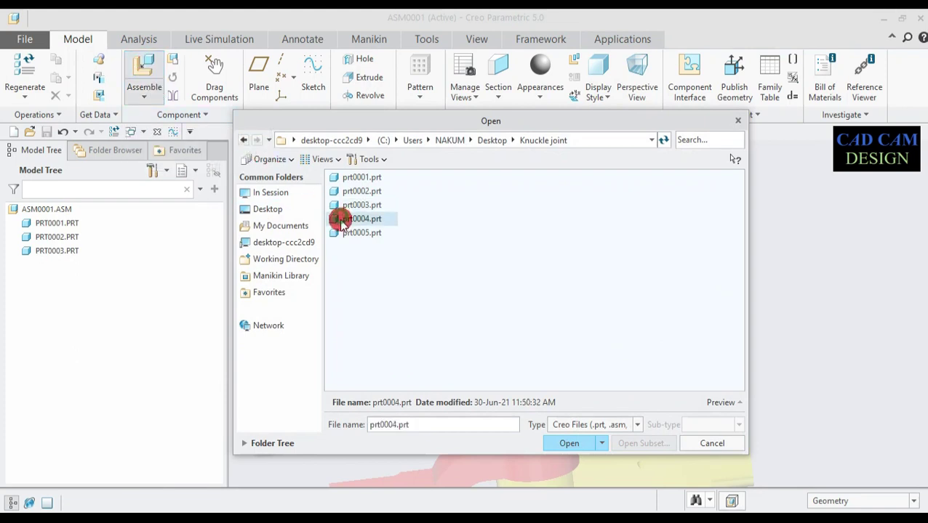
{"action": "left_click", "coordinate": [571, 445]}
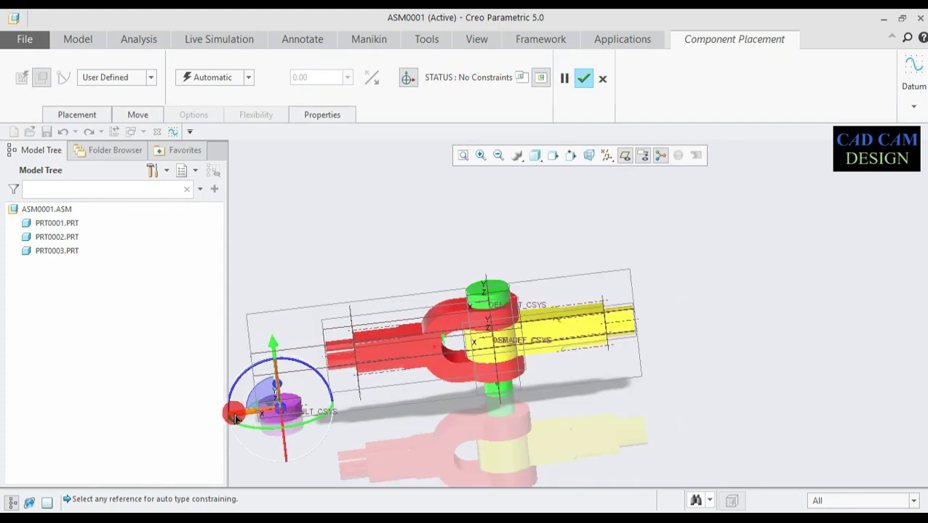
Step: Rotate the unconstrained collar and move it across until it lines up with the pin in the view from above
{"action": "scroll", "coordinate": [240, 414], "scroll_direction": "up", "scroll_amount": 2}
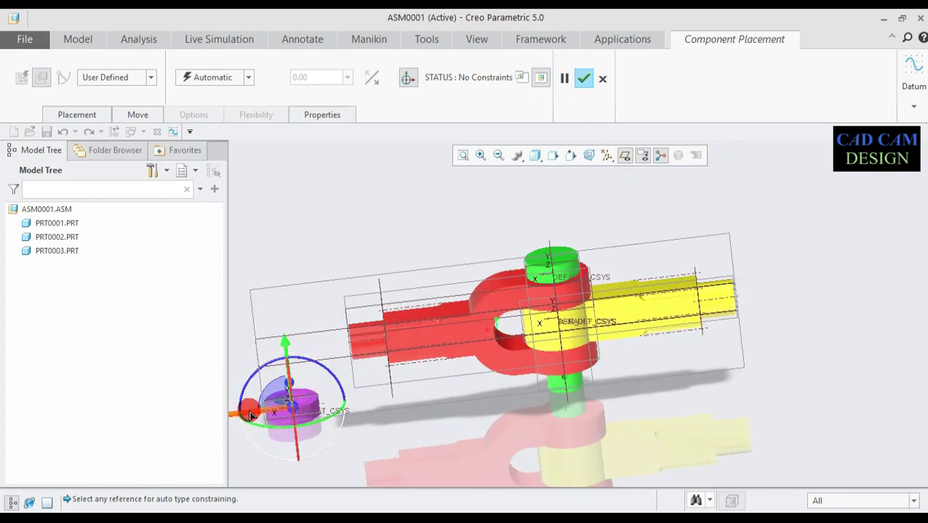
{"action": "left_click_drag", "start_coordinate": [242, 419], "coordinate": [284, 395]}
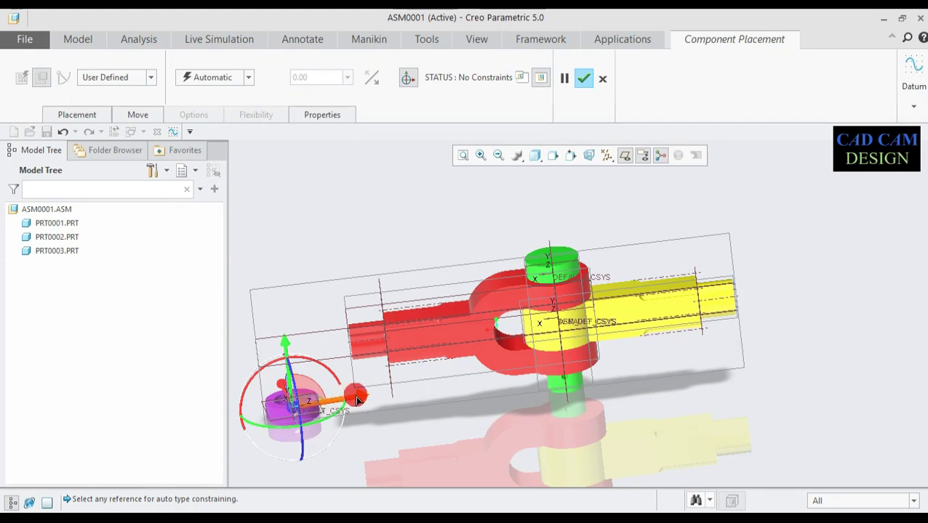
{"action": "left_click_drag", "start_coordinate": [360, 404], "coordinate": [508, 387]}
{"action": "middle_click_drag", "start_coordinate": [504, 388], "coordinate": [497, 328]}
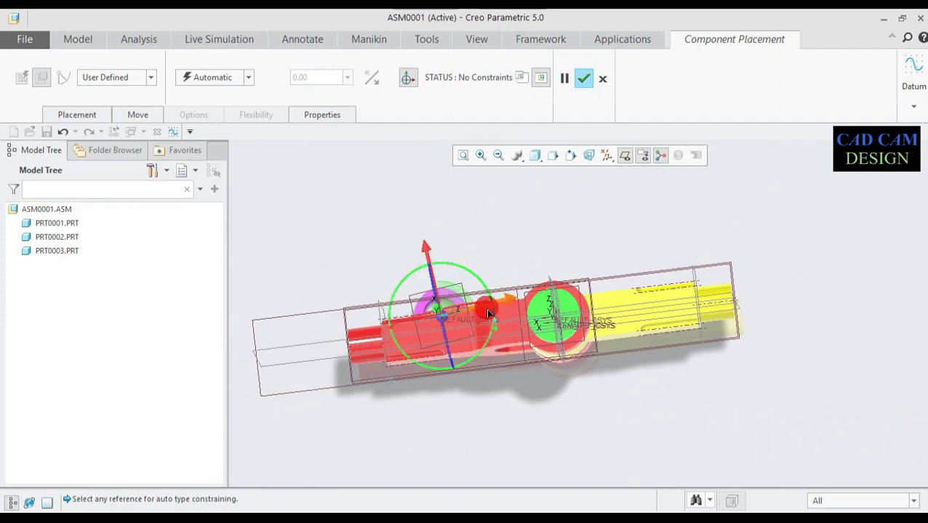
{"action": "left_click_drag", "start_coordinate": [498, 293], "coordinate": [602, 329]}
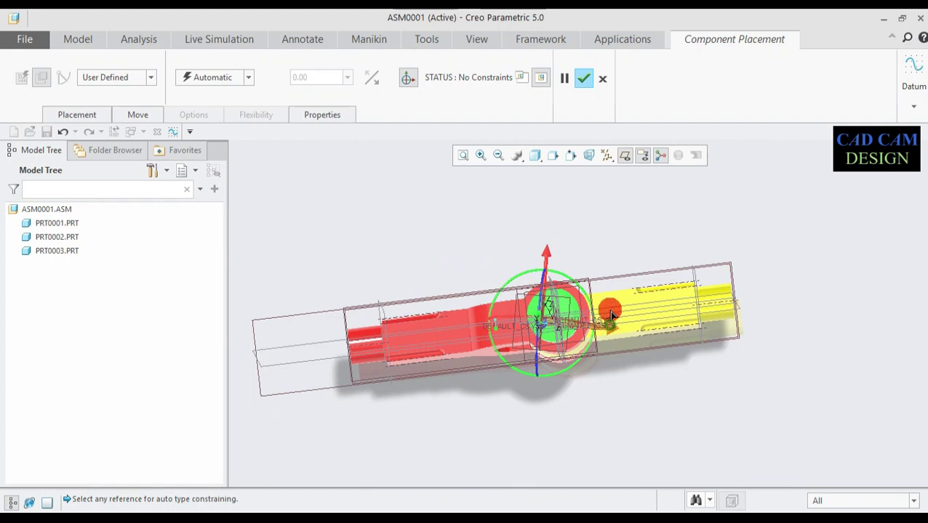
{"action": "mouse_move", "coordinate": [592, 306]}
{"action": "left_mouse_down"}
{"action": "mouse_move", "coordinate": [590, 231]}
{"action": "mouse_move", "coordinate": [589, 301]}
{"action": "left_mouse_up"}
Step: Lower the collar and shift it sideways so that it sits clear below the pin's free end
{"action": "middle_click_drag", "start_coordinate": [565, 369], "coordinate": [569, 339]}
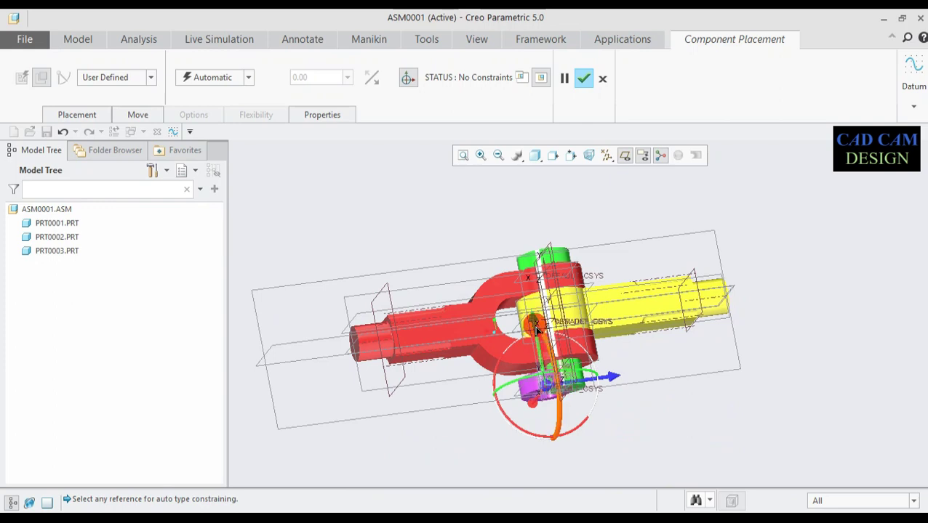
{"action": "left_click_drag", "start_coordinate": [534, 333], "coordinate": [548, 391]}
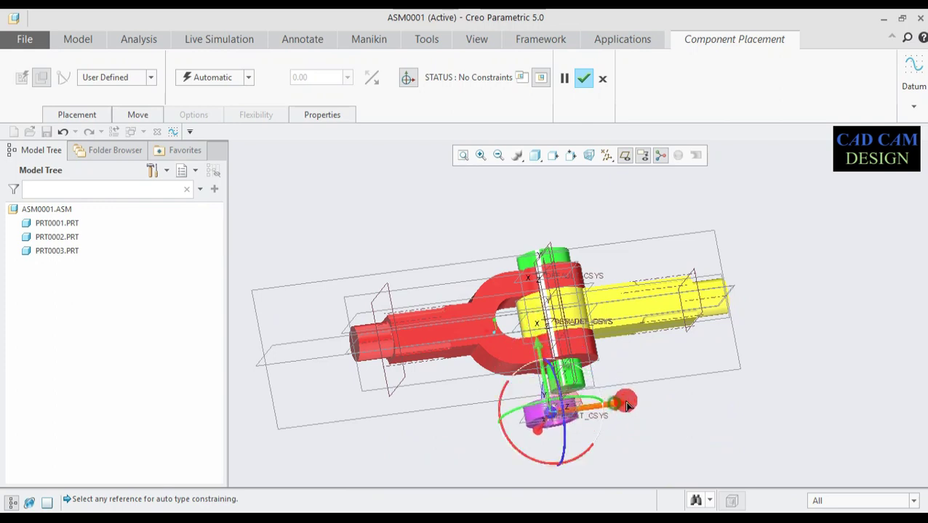
{"action": "left_click_drag", "start_coordinate": [626, 404], "coordinate": [651, 400]}
{"action": "left_click_drag", "start_coordinate": [564, 338], "coordinate": [572, 366]}
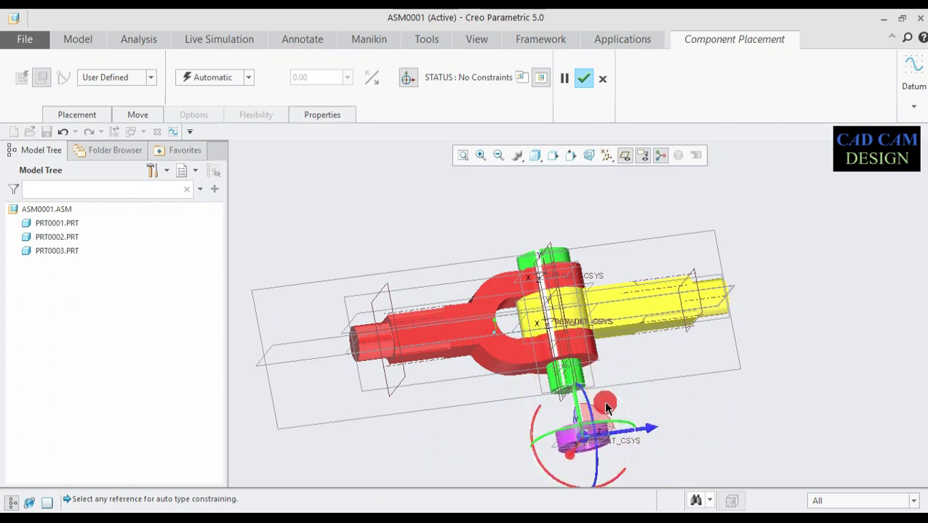
Step: Align the small cross hole in the collar's wall with the pin's cross hole, using a Coincident constraint
{"action": "middle_click_drag", "start_coordinate": [607, 409], "coordinate": [557, 364]}
{"action": "scroll", "coordinate": [588, 407], "scroll_direction": "down", "scroll_amount": 5}
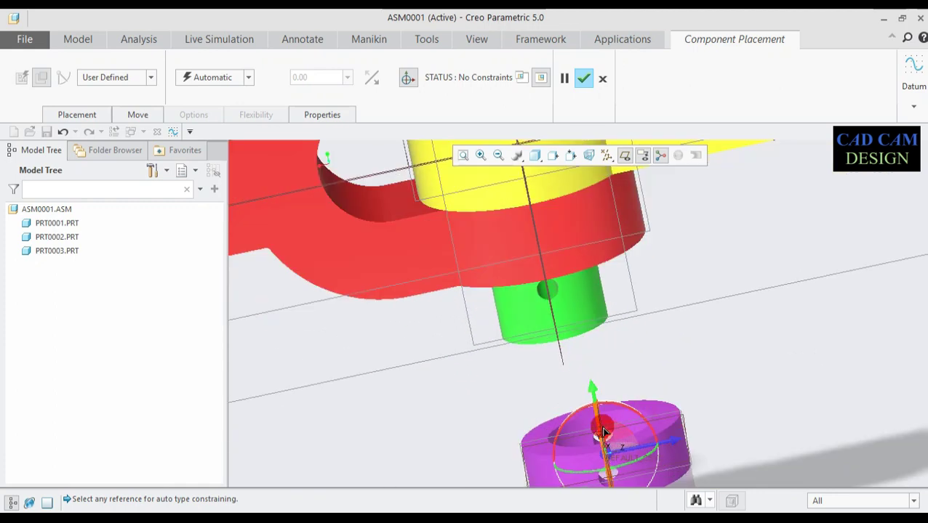
{"action": "left_click", "coordinate": [247, 77]}
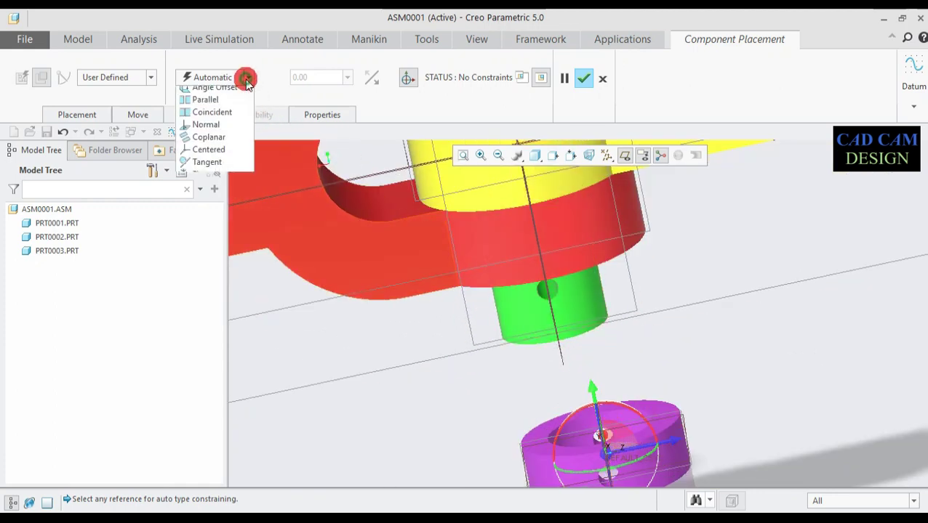
{"action": "left_click", "coordinate": [230, 93]}
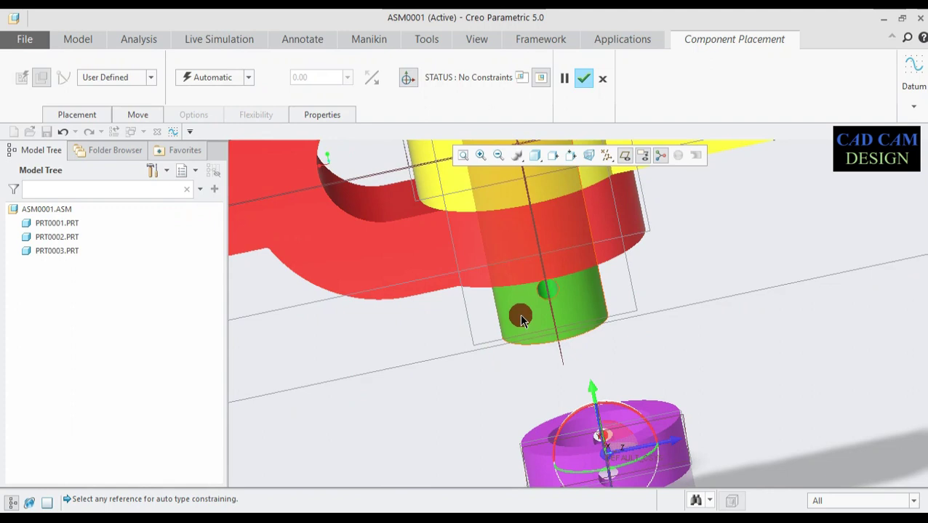
{"action": "left_click", "coordinate": [548, 289]}
{"action": "scroll", "coordinate": [603, 354], "scroll_direction": "up", "scroll_amount": 4}
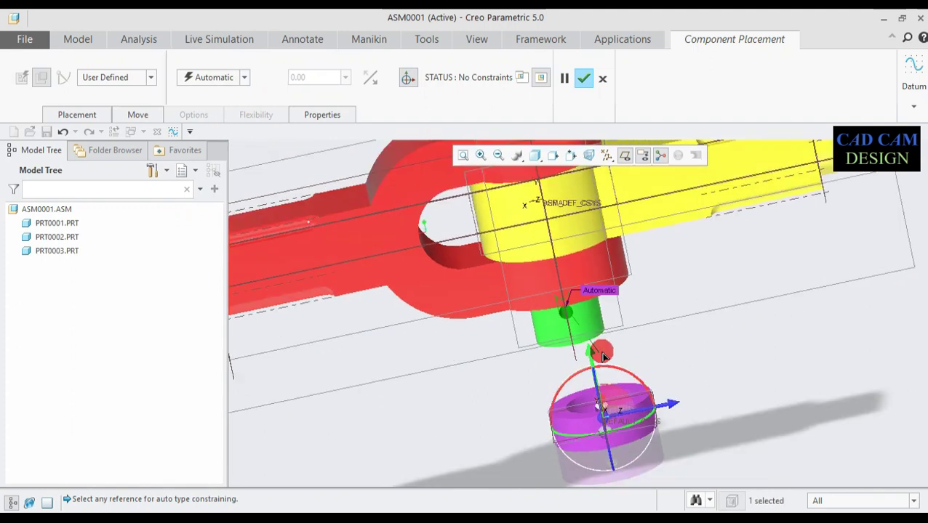
{"action": "scroll", "coordinate": [607, 411], "scroll_direction": "down", "scroll_amount": 6}
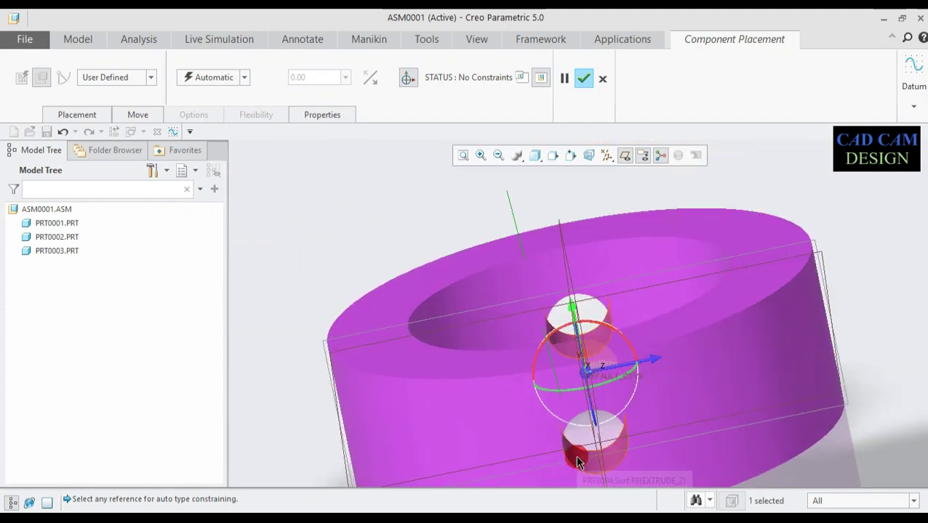
{"action": "left_click", "coordinate": [574, 455]}
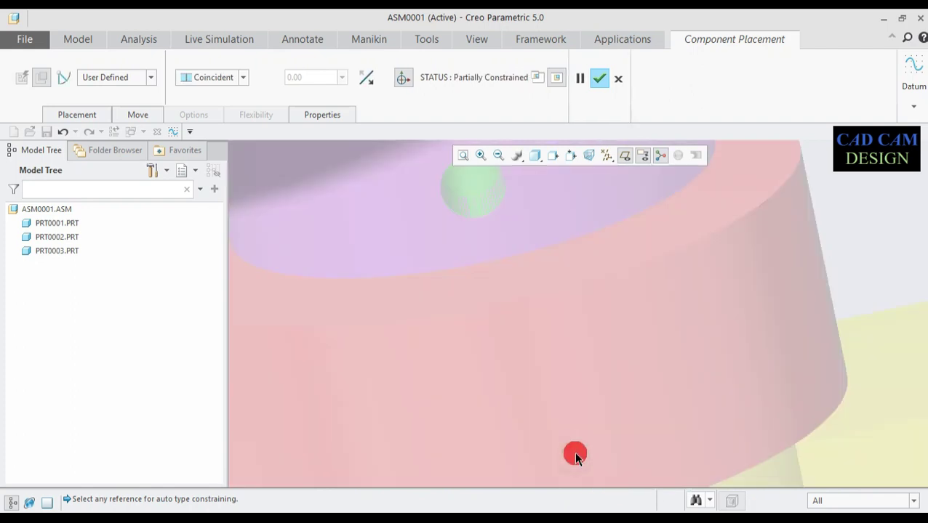
Step: Slide the partially constrained collar along the cross-hole axis until it is clear of the pin
{"action": "left_click", "coordinate": [508, 290]}
{"action": "scroll", "coordinate": [507, 290], "scroll_direction": "up", "scroll_amount": 5}
{"action": "middle_click_drag", "start_coordinate": [507, 291], "coordinate": [445, 279]}
{"action": "scroll", "coordinate": [480, 323], "scroll_direction": "down", "scroll_amount": 5}
{"action": "scroll", "coordinate": [480, 323], "scroll_direction": "down", "scroll_amount": 2}
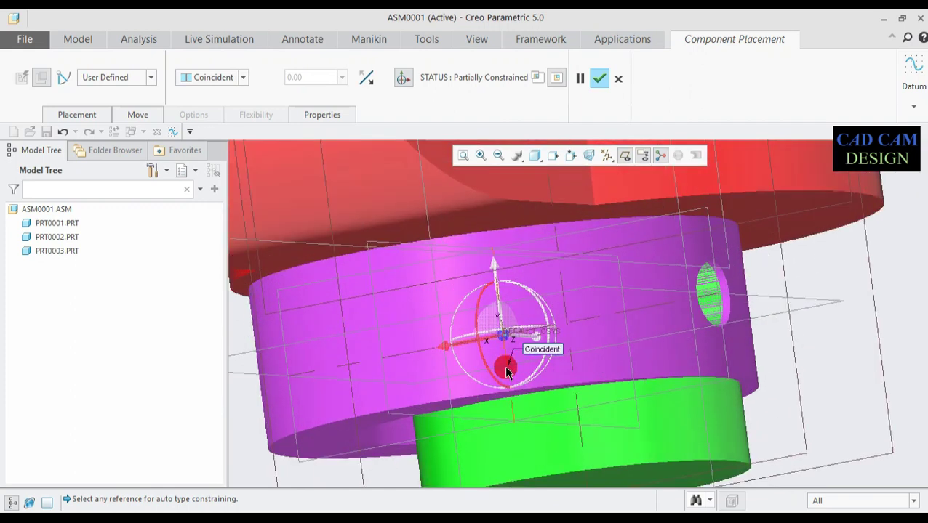
{"action": "scroll", "coordinate": [507, 341], "scroll_direction": "down", "scroll_amount": 4}
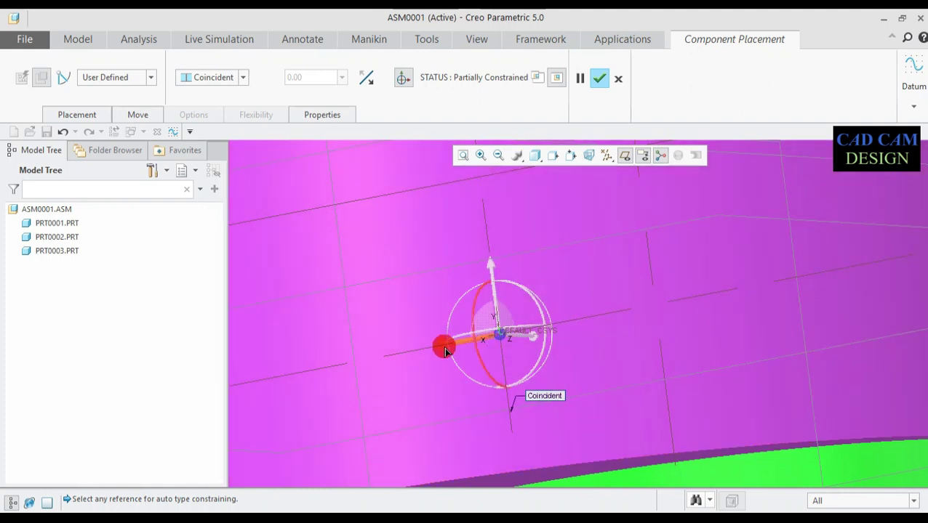
{"action": "scroll", "coordinate": [457, 355], "scroll_direction": "up", "scroll_amount": 5}
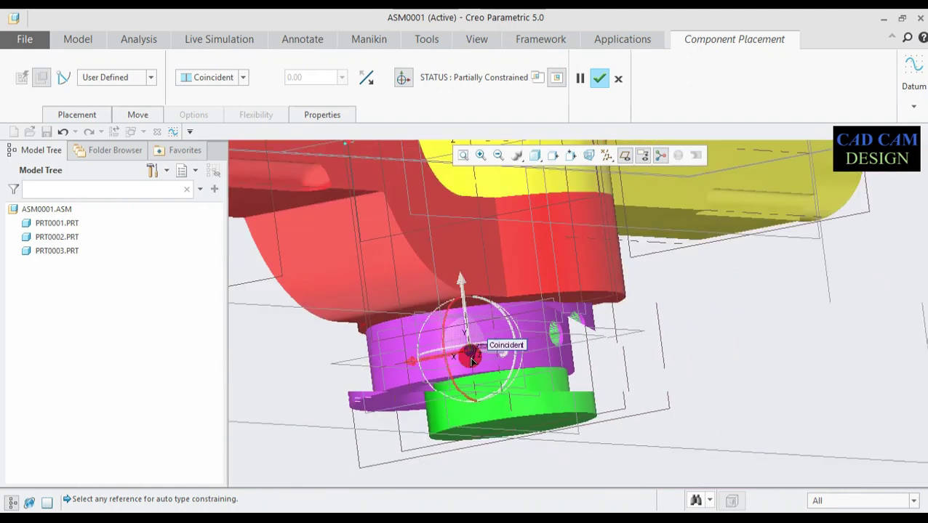
{"action": "scroll", "coordinate": [471, 360], "scroll_direction": "up", "scroll_amount": 2}
{"action": "left_click_drag", "start_coordinate": [415, 366], "coordinate": [617, 354]}
{"action": "scroll", "coordinate": [630, 355], "scroll_direction": "up", "scroll_amount": 3}
{"action": "middle_click_drag", "start_coordinate": [630, 357], "coordinate": [617, 397]}
Step: Try to mate the collar's top face with the underside of the fork's lower arm as a second Coincident constraint
{"action": "left_click", "coordinate": [242, 80]}
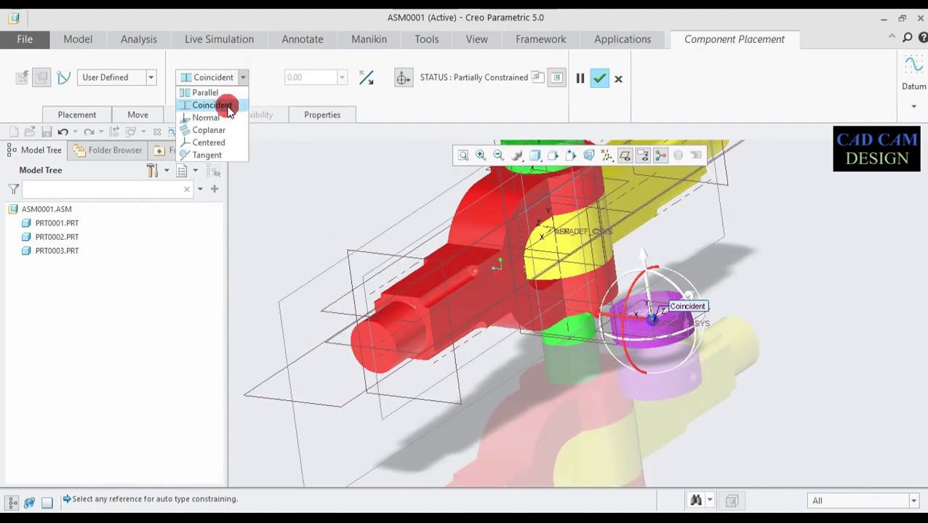
{"action": "left_click", "coordinate": [227, 103]}
{"action": "left_click", "coordinate": [324, 163]}
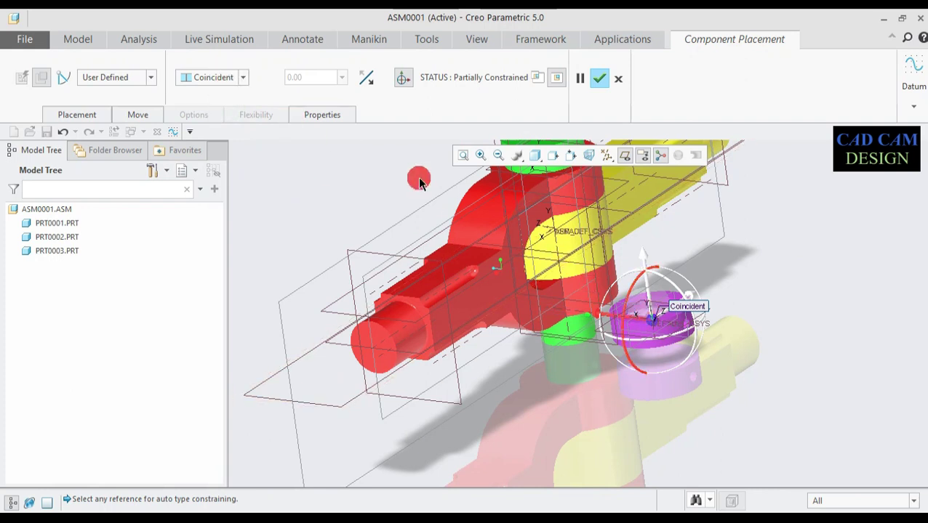
{"action": "middle_click_drag", "start_coordinate": [576, 359], "coordinate": [573, 336]}
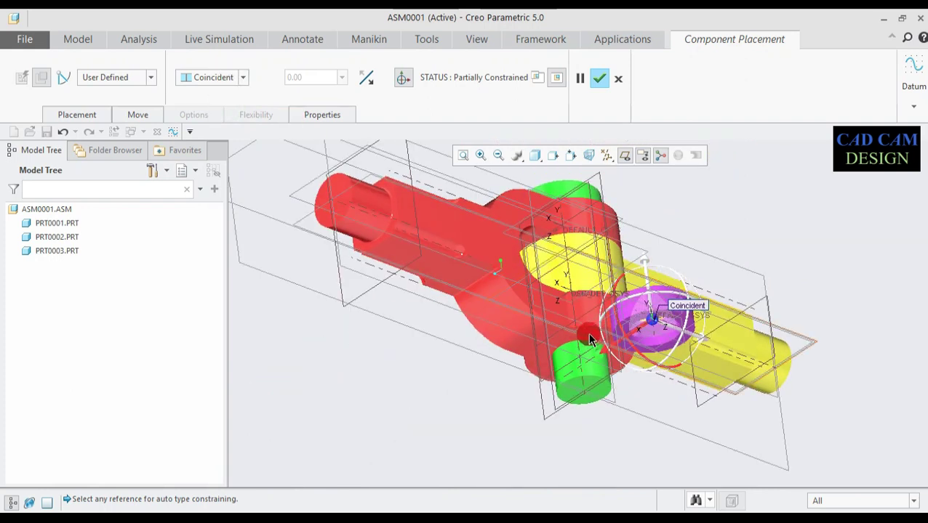
{"action": "left_click", "coordinate": [590, 339]}
{"action": "middle_click_drag", "start_coordinate": [673, 269], "coordinate": [672, 311]}
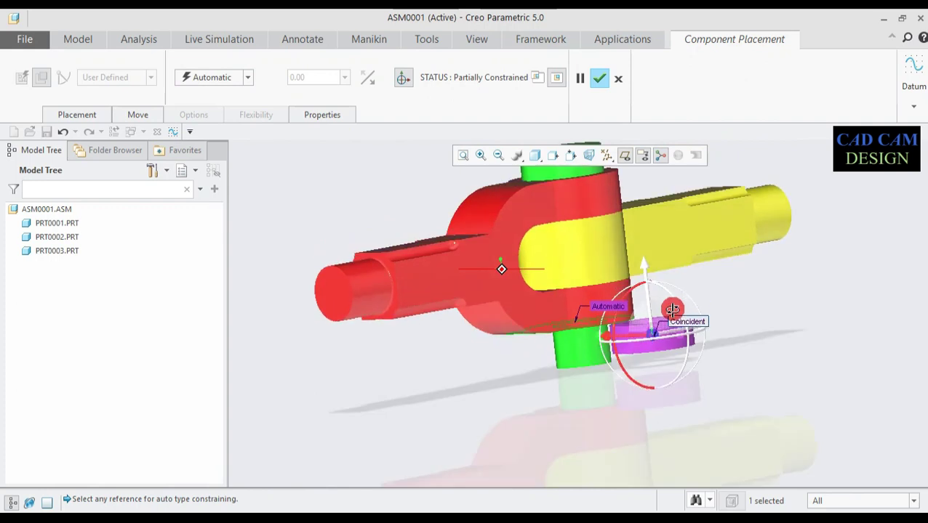
{"action": "scroll", "coordinate": [672, 311], "scroll_direction": "down", "scroll_amount": 8}
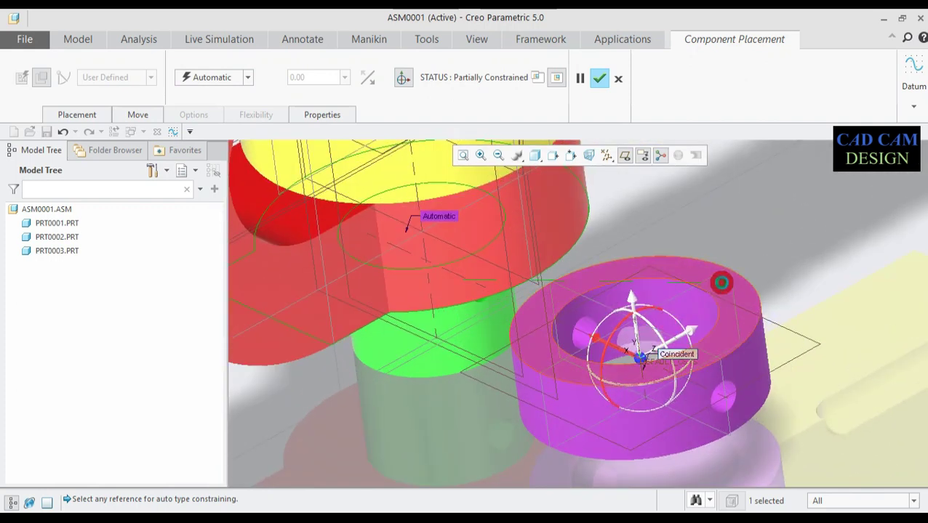
{"action": "left_click", "coordinate": [721, 283]}
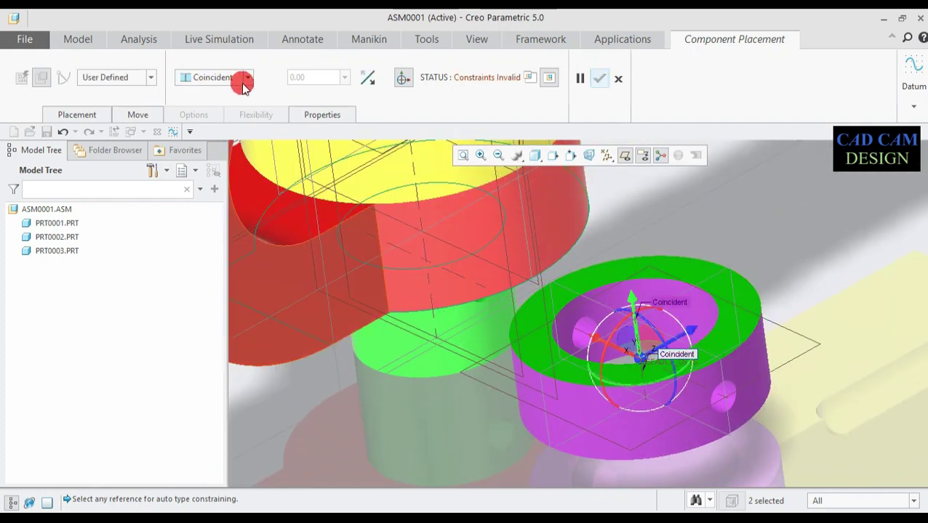
Step: Try to move the collar down along the pin's direction, and cancel its placement in the assembly
{"action": "middle_click_drag", "start_coordinate": [468, 285], "coordinate": [358, 370]}
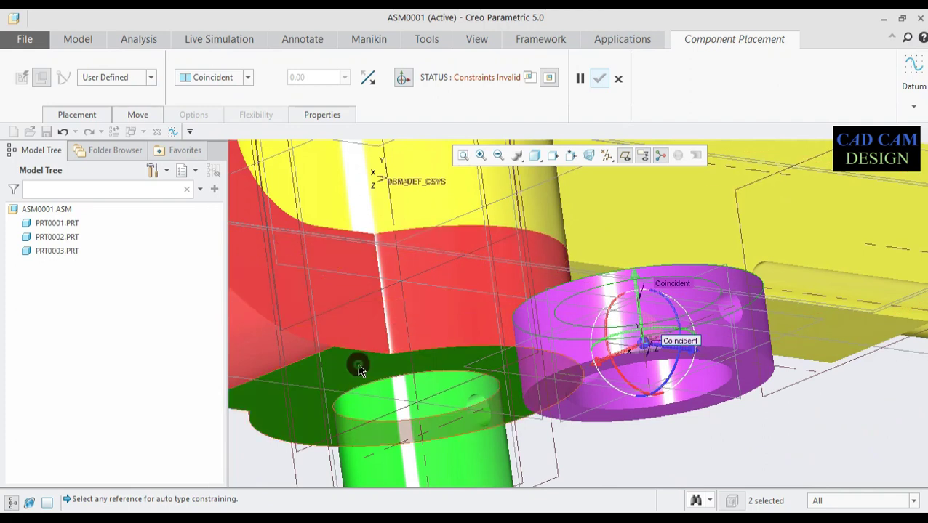
{"action": "left_click_drag", "start_coordinate": [637, 283], "coordinate": [644, 357]}
{"action": "scroll", "coordinate": [620, 314], "scroll_direction": "up", "scroll_amount": 4}
{"action": "middle_click_drag", "start_coordinate": [628, 305], "coordinate": [615, 299]}
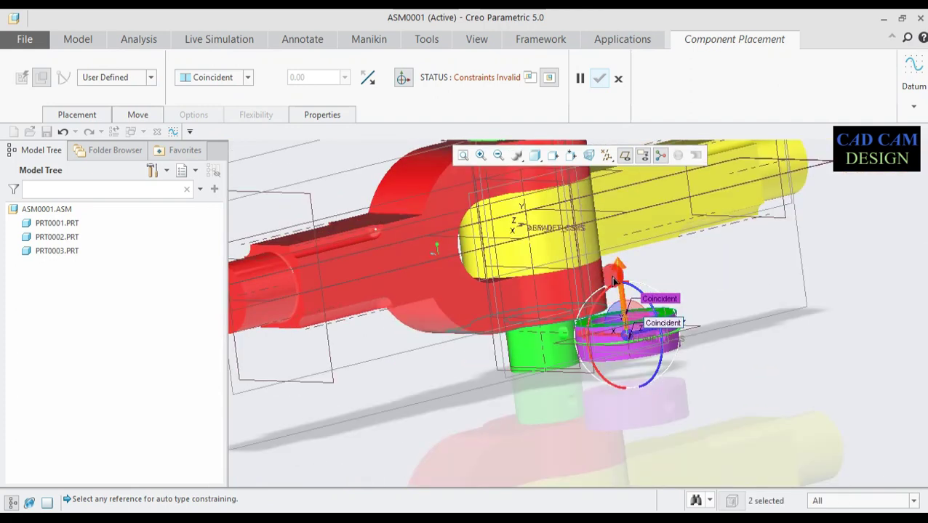
{"action": "left_click_drag", "start_coordinate": [618, 270], "coordinate": [634, 377]}
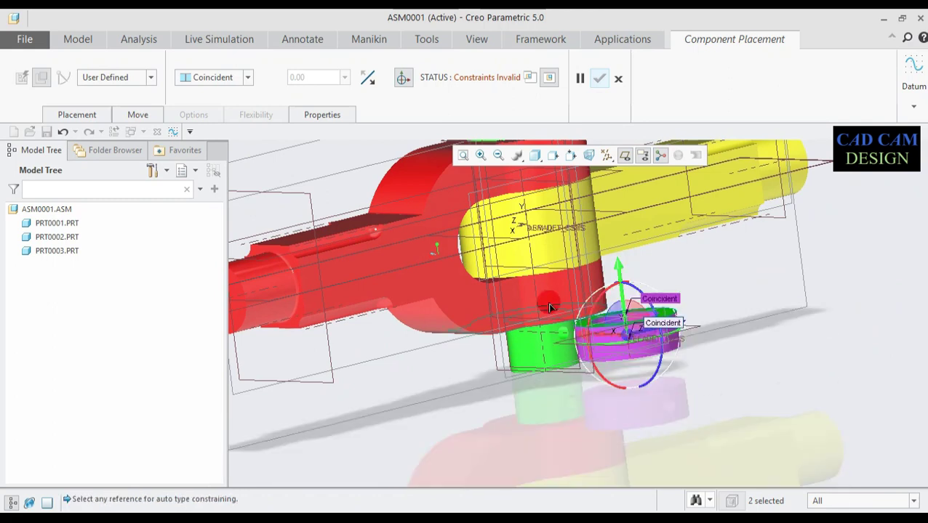
{"action": "left_click", "coordinate": [248, 78]}
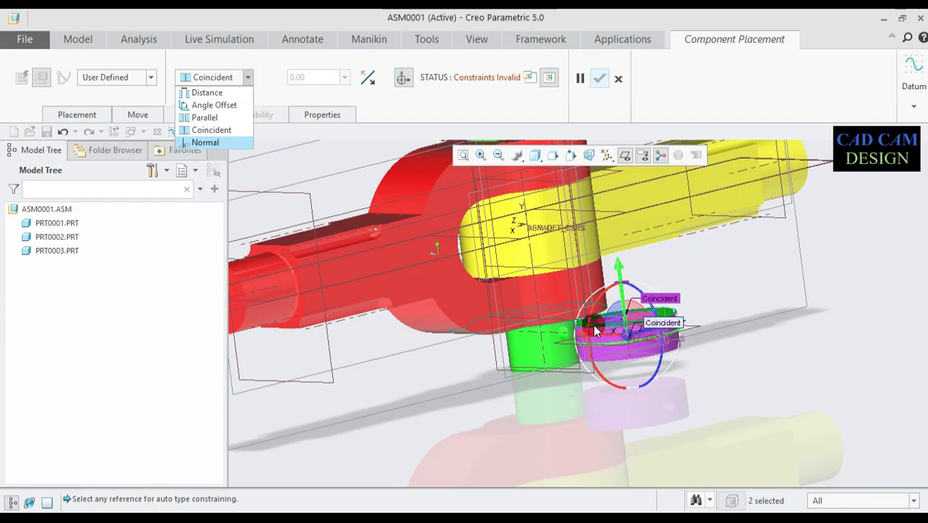
{"action": "left_click", "coordinate": [687, 335]}
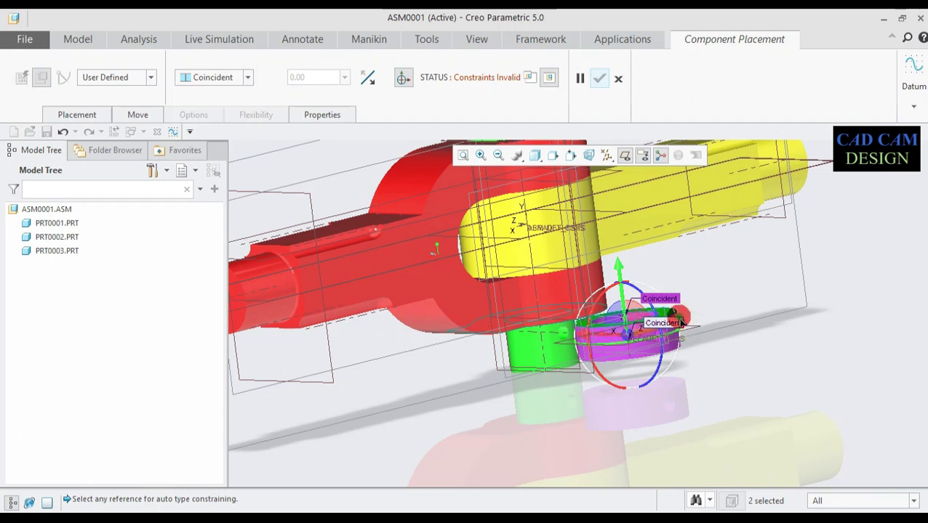
{"action": "right_click", "coordinate": [48, 250]}
{"action": "left_click", "coordinate": [286, 203]}
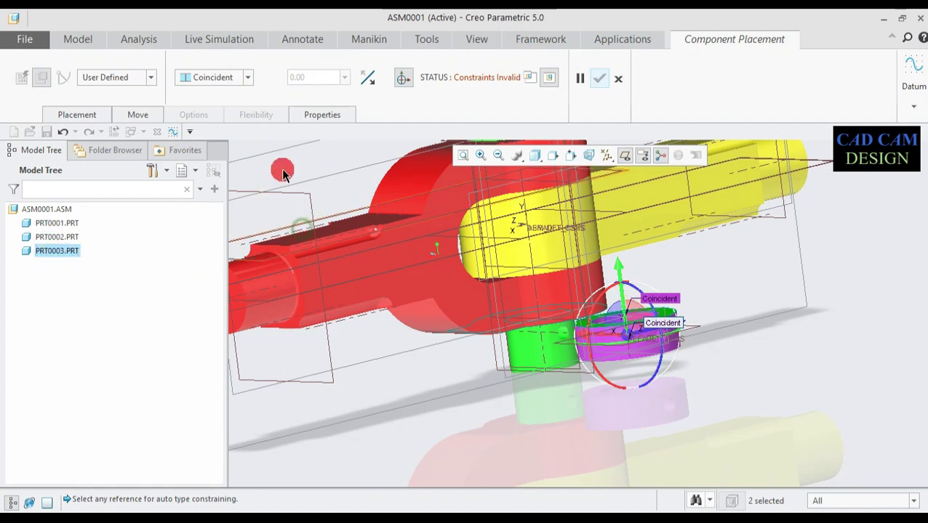
{"action": "left_click", "coordinate": [616, 79]}
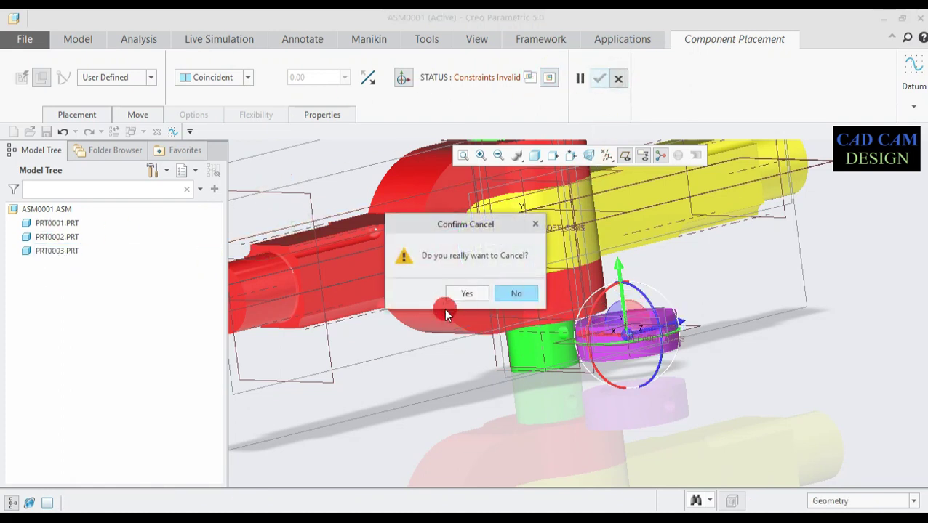
{"action": "left_click", "coordinate": [463, 293]}
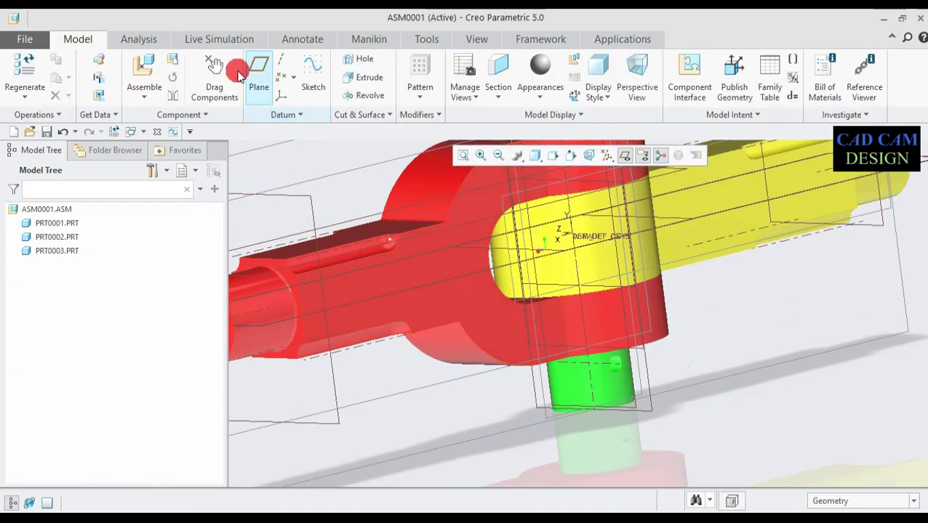
Step: Insert the collar part prt0004.prt into the assembly again and position it below the pin's lower end
{"action": "left_click", "coordinate": [141, 64]}
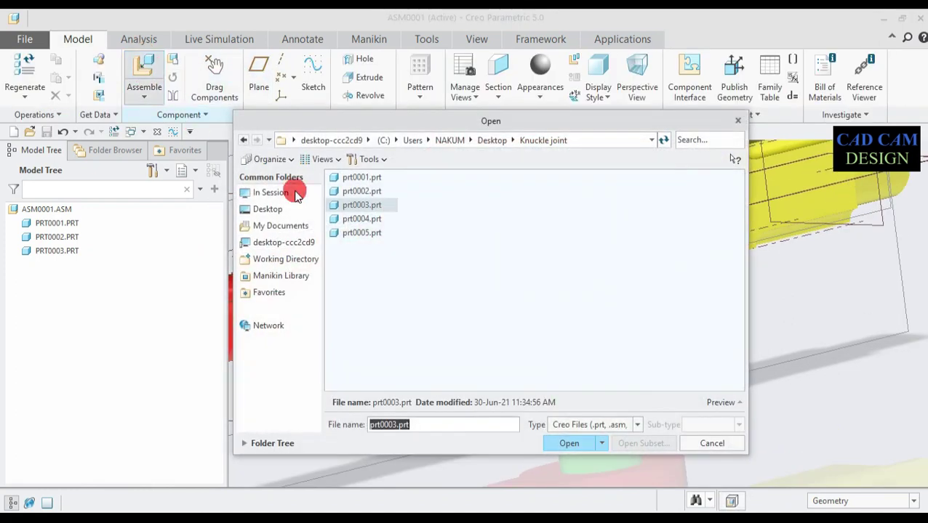
{"action": "left_click", "coordinate": [369, 218]}
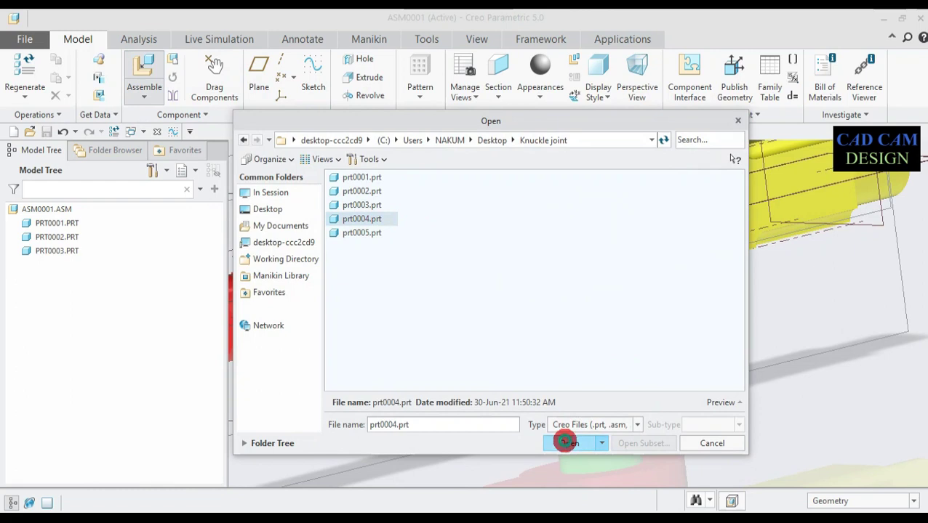
{"action": "left_click", "coordinate": [564, 442]}
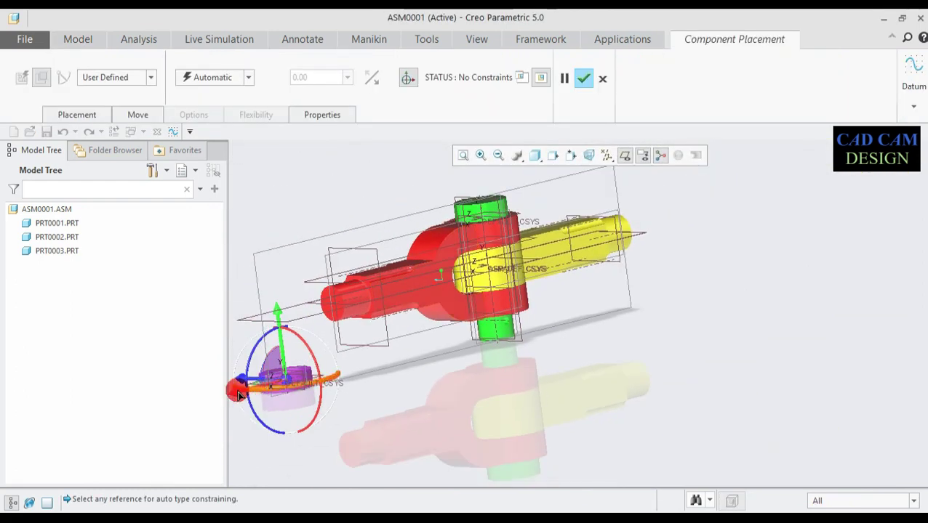
{"action": "left_click_drag", "start_coordinate": [236, 393], "coordinate": [432, 322]}
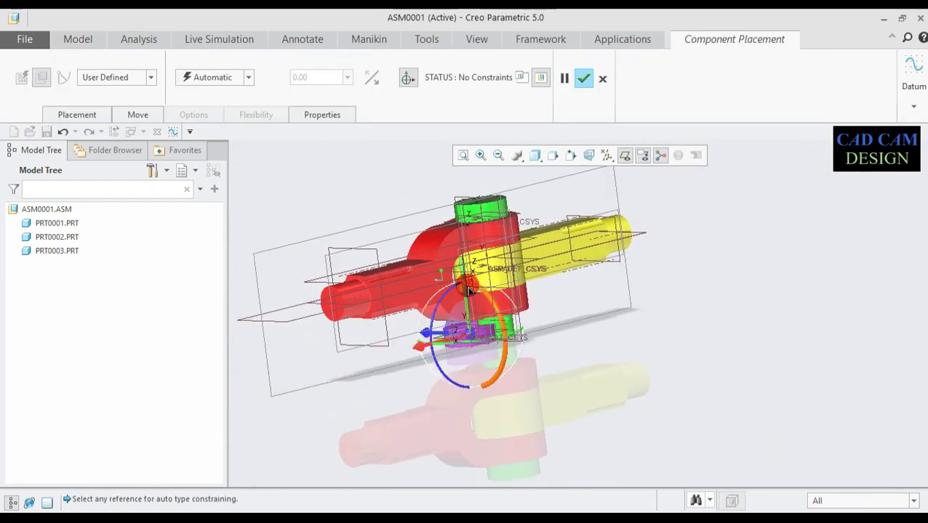
{"action": "left_click_drag", "start_coordinate": [465, 294], "coordinate": [535, 381]}
{"action": "scroll", "coordinate": [535, 381], "scroll_direction": "up", "scroll_amount": 5}
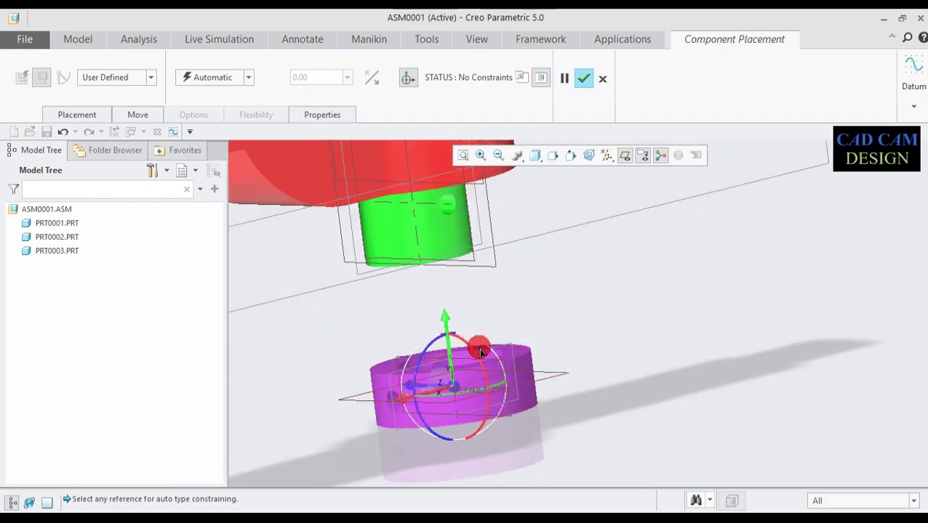
Step: Mate the collar's bore with the pin's cylindrical surface using a Coincident constraint
{"action": "left_click", "coordinate": [244, 84]}
{"action": "left_click", "coordinate": [232, 88]}
{"action": "left_click", "coordinate": [466, 233]}
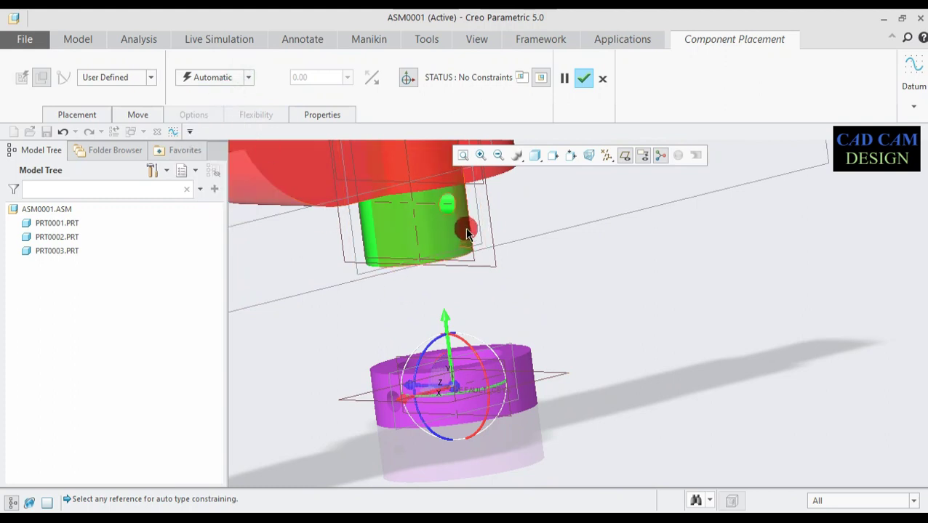
{"action": "left_click", "coordinate": [430, 229]}
{"action": "left_click", "coordinate": [441, 387]}
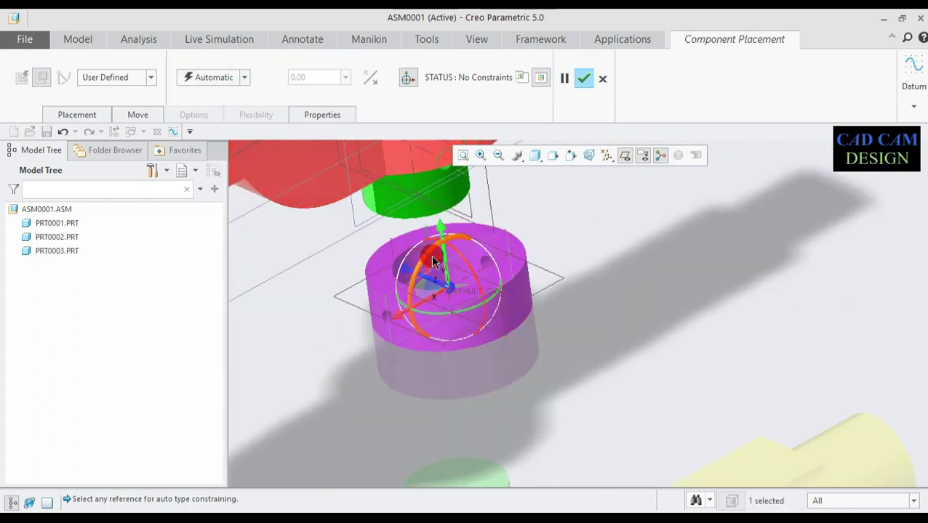
{"action": "scroll", "coordinate": [429, 262], "scroll_direction": "up", "scroll_amount": 4}
{"action": "left_click", "coordinate": [483, 229]}
{"action": "scroll", "coordinate": [480, 240], "scroll_direction": "down", "scroll_amount": 6}
{"action": "mouse_move", "coordinate": [468, 243]}
{"action": "middle_mouse_down"}
{"action": "mouse_move", "coordinate": [460, 234]}
{"action": "mouse_move", "coordinate": [476, 238]}
{"action": "middle_mouse_up"}
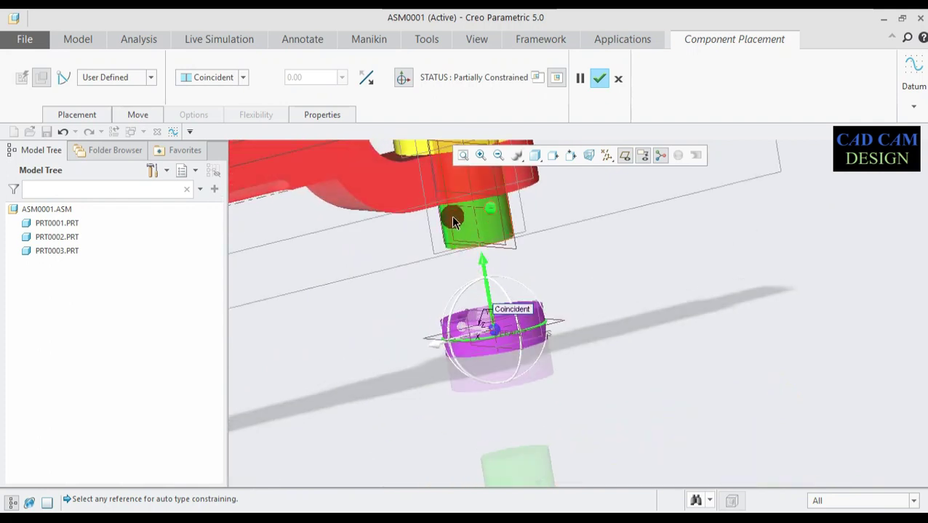
Step: Orient the collar's cross hole to the cross hole in the pin as a second constraint and accept the placement
{"action": "left_click", "coordinate": [242, 78]}
{"action": "left_click", "coordinate": [212, 106]}
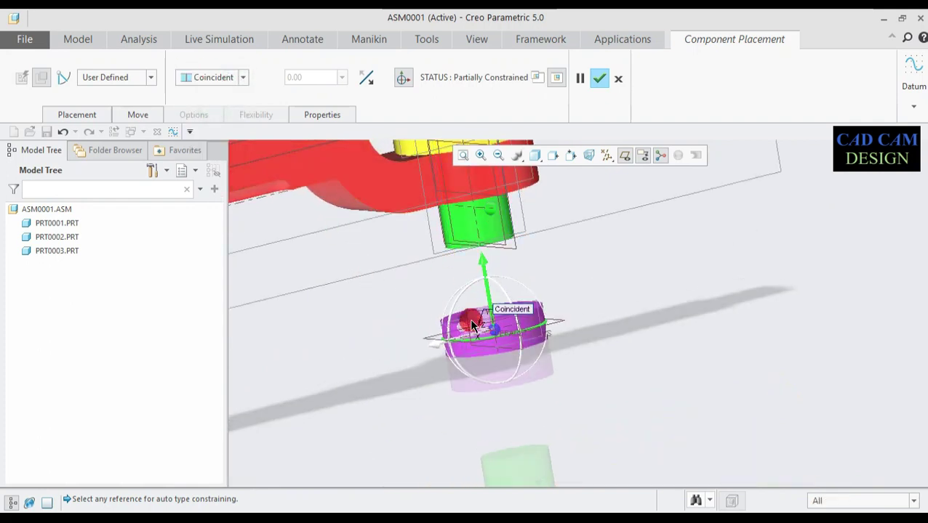
{"action": "scroll", "coordinate": [466, 325], "scroll_direction": "up", "scroll_amount": 8}
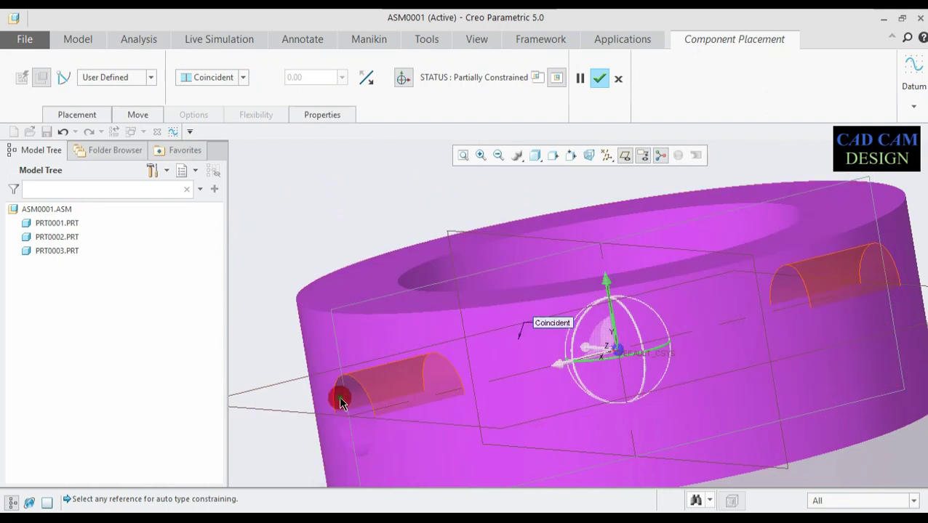
{"action": "left_click", "coordinate": [341, 404]}
{"action": "scroll", "coordinate": [354, 331], "scroll_direction": "down", "scroll_amount": 5}
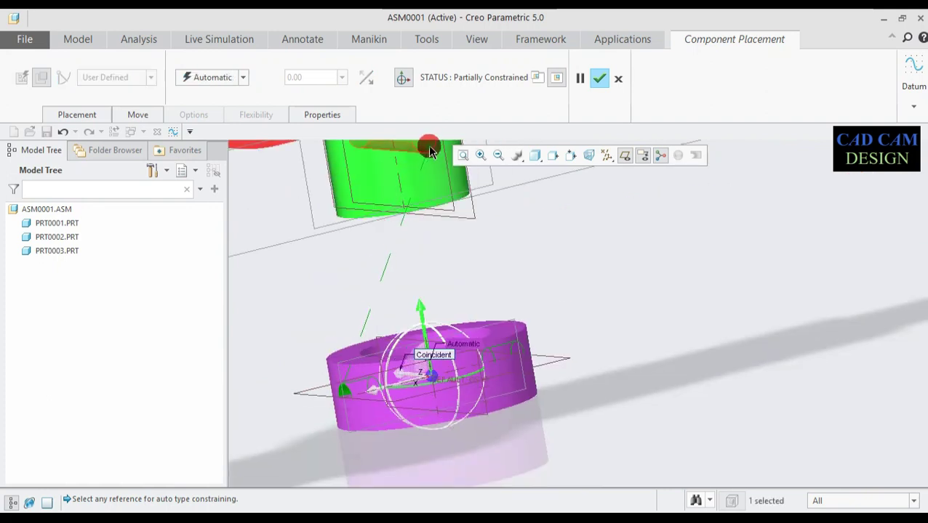
{"action": "left_click", "coordinate": [430, 150]}
{"action": "scroll", "coordinate": [398, 227], "scroll_direction": "down", "scroll_amount": 3}
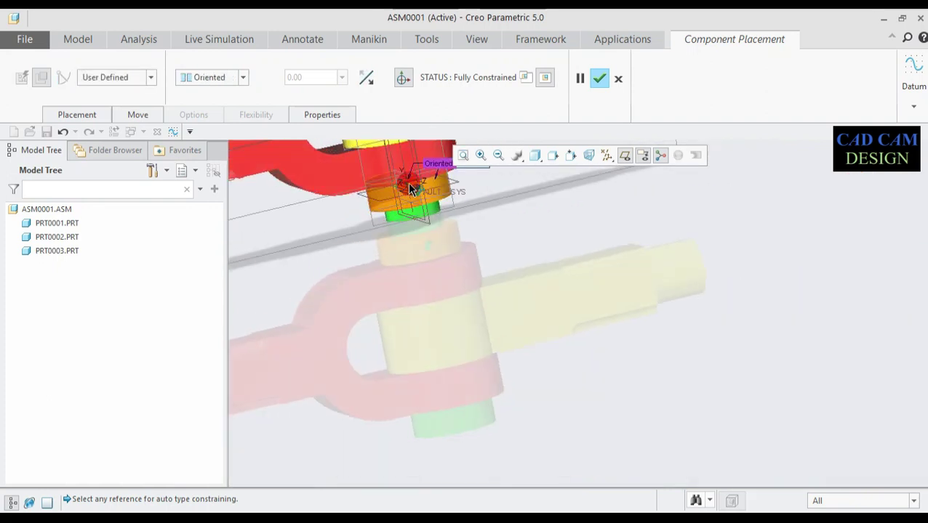
{"action": "scroll", "coordinate": [409, 198], "scroll_direction": "up", "scroll_amount": 5}
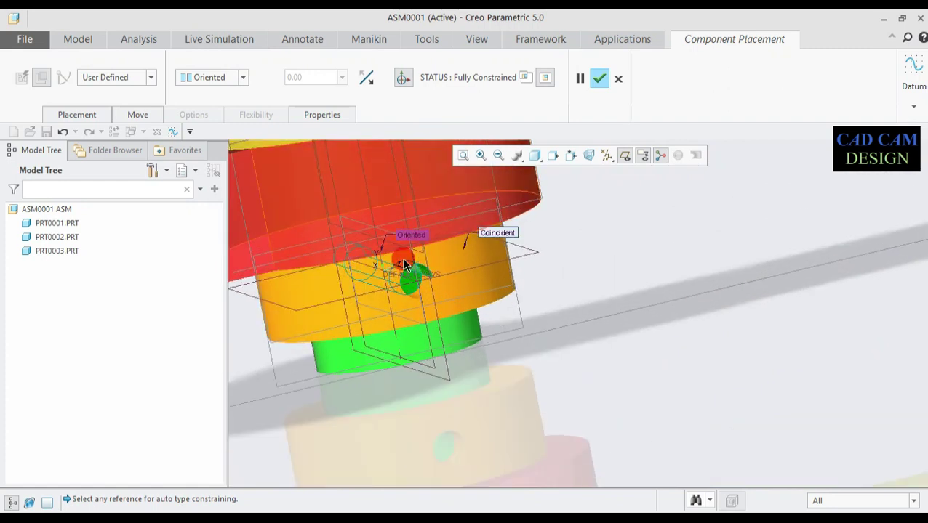
{"action": "scroll", "coordinate": [499, 258], "scroll_direction": "down", "scroll_amount": 3}
{"action": "scroll", "coordinate": [501, 256], "scroll_direction": "down", "scroll_amount": 2}
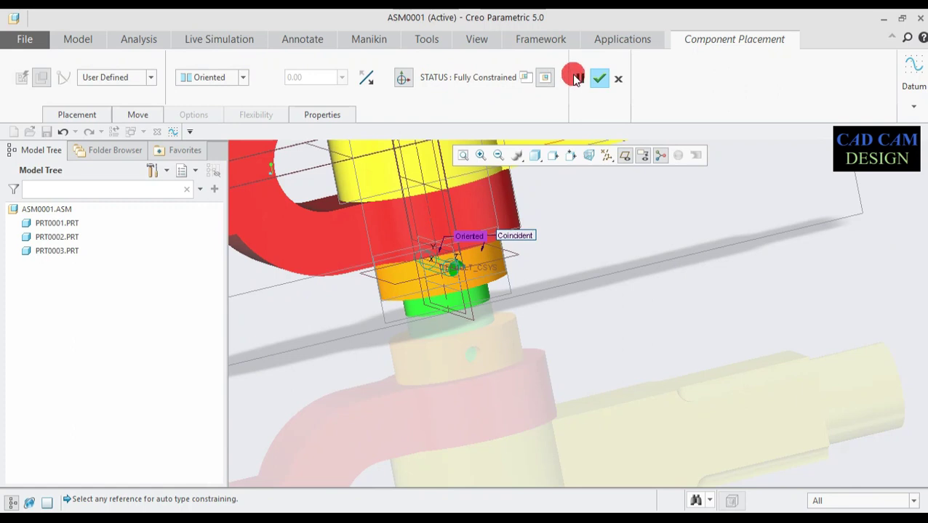
{"action": "left_click", "coordinate": [598, 82]}
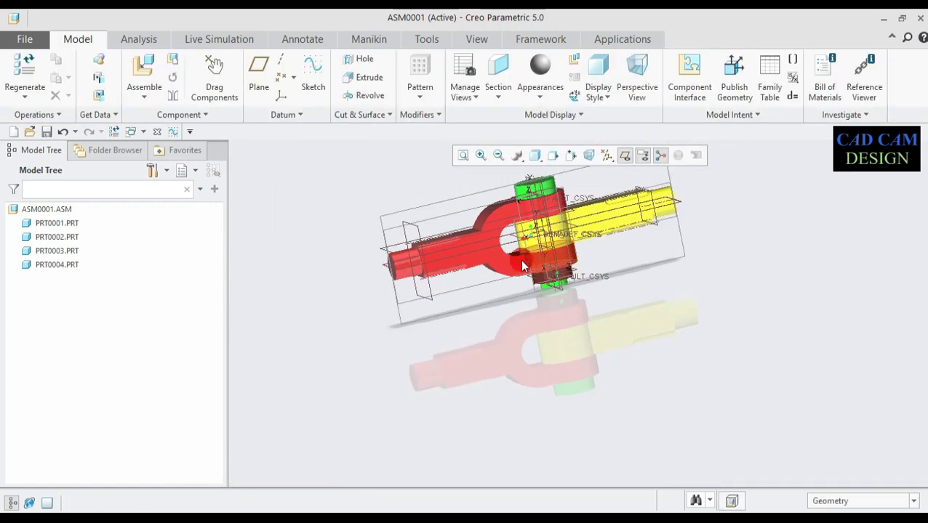
Step: Insert prt0005.prt into the assembly and position the small round-ended pin below the collar, turned toward its cross hole
{"action": "middle_click_drag", "start_coordinate": [517, 234], "coordinate": [500, 259]}
{"action": "scroll", "coordinate": [525, 232], "scroll_direction": "down", "scroll_amount": 3}
{"action": "scroll", "coordinate": [519, 232], "scroll_direction": "up", "scroll_amount": 3}
{"action": "scroll", "coordinate": [521, 175], "scroll_direction": "up", "scroll_amount": 4}
{"action": "scroll", "coordinate": [482, 319], "scroll_direction": "down", "scroll_amount": 2}
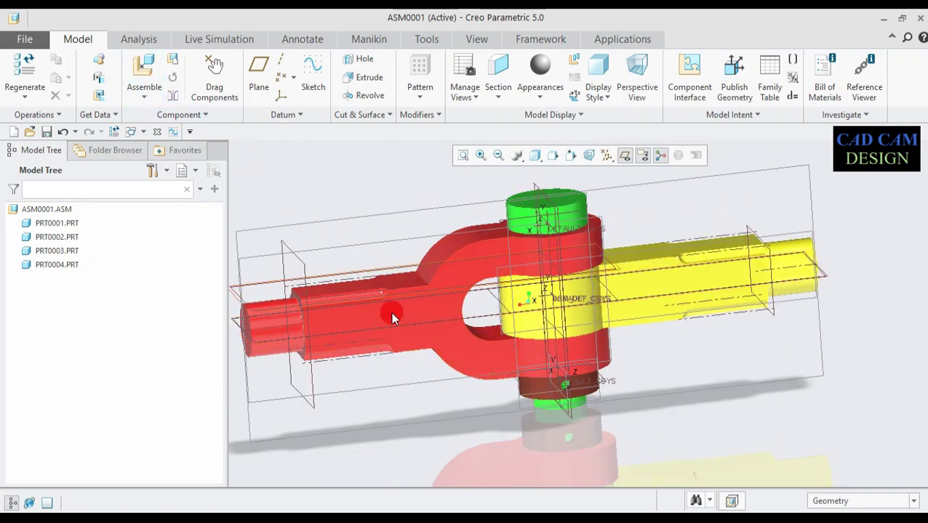
{"action": "left_click", "coordinate": [146, 72]}
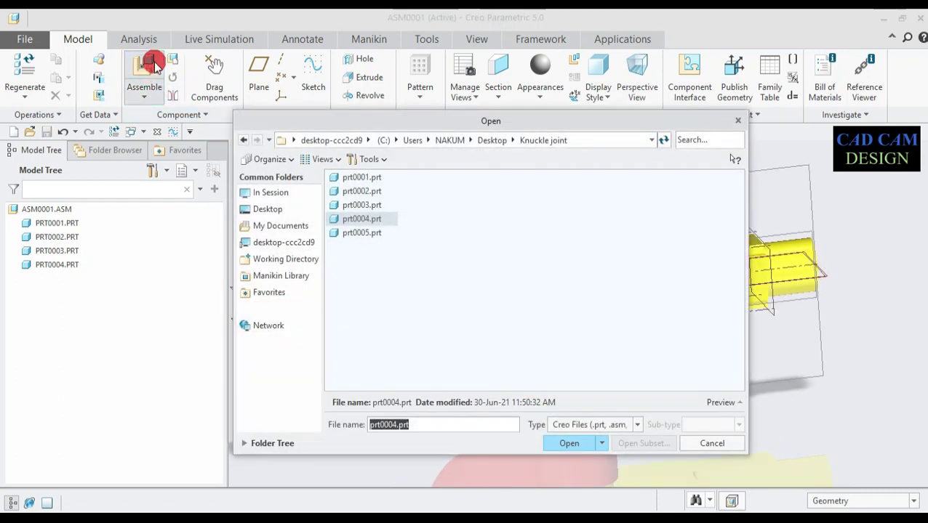
{"action": "left_click", "coordinate": [344, 232]}
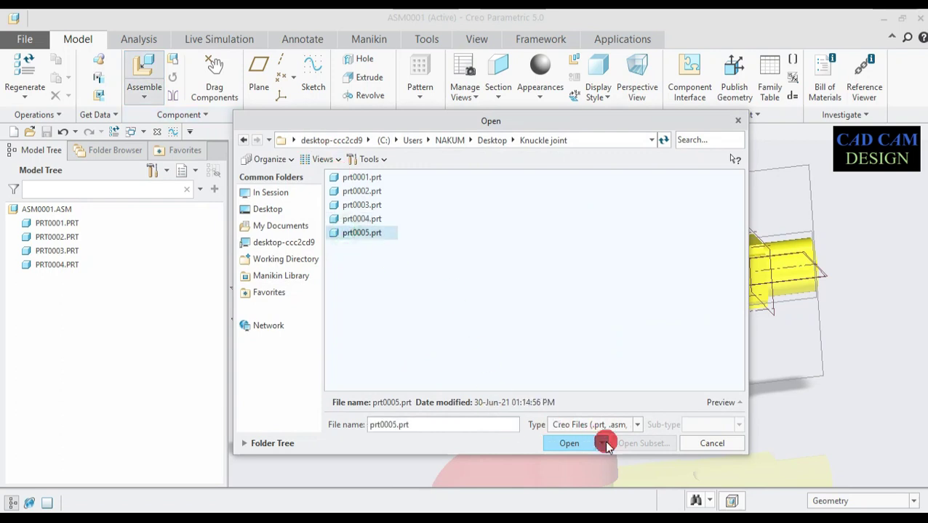
{"action": "left_click", "coordinate": [570, 444]}
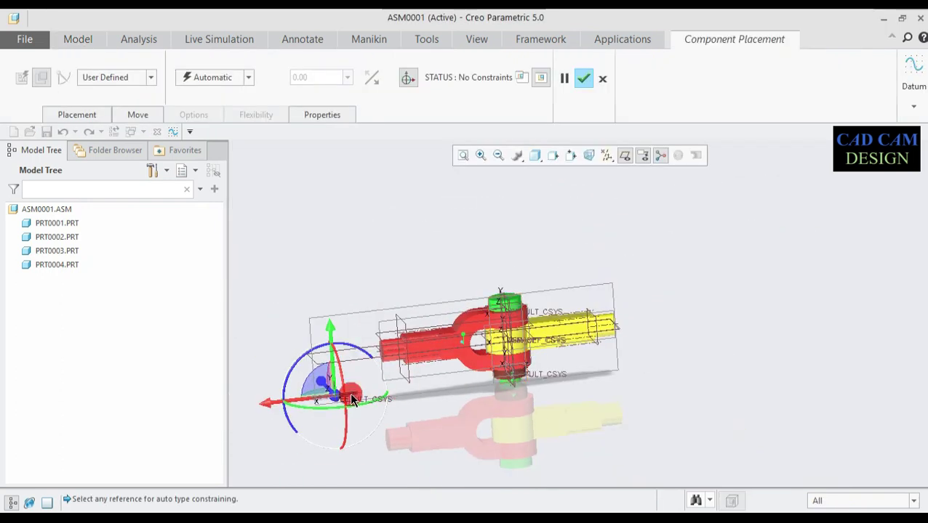
{"action": "left_click_drag", "start_coordinate": [256, 405], "coordinate": [624, 419]}
{"action": "scroll", "coordinate": [700, 389], "scroll_direction": "down", "scroll_amount": 5}
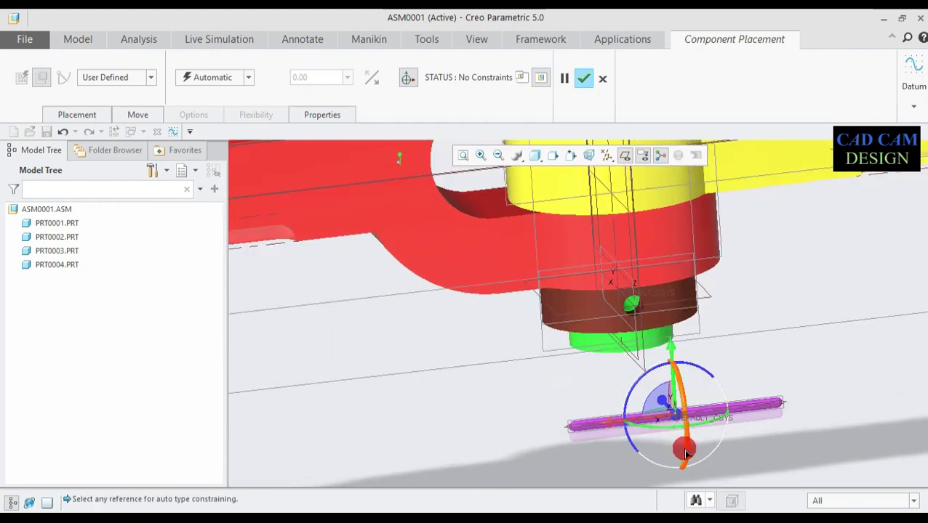
{"action": "mouse_move", "coordinate": [727, 421]}
{"action": "left_mouse_down"}
{"action": "mouse_move", "coordinate": [797, 387]}
{"action": "mouse_move", "coordinate": [703, 418]}
{"action": "mouse_move", "coordinate": [716, 429]}
{"action": "mouse_move", "coordinate": [725, 421]}
{"action": "left_mouse_up"}
{"action": "scroll", "coordinate": [705, 438], "scroll_direction": "down", "scroll_amount": 2}
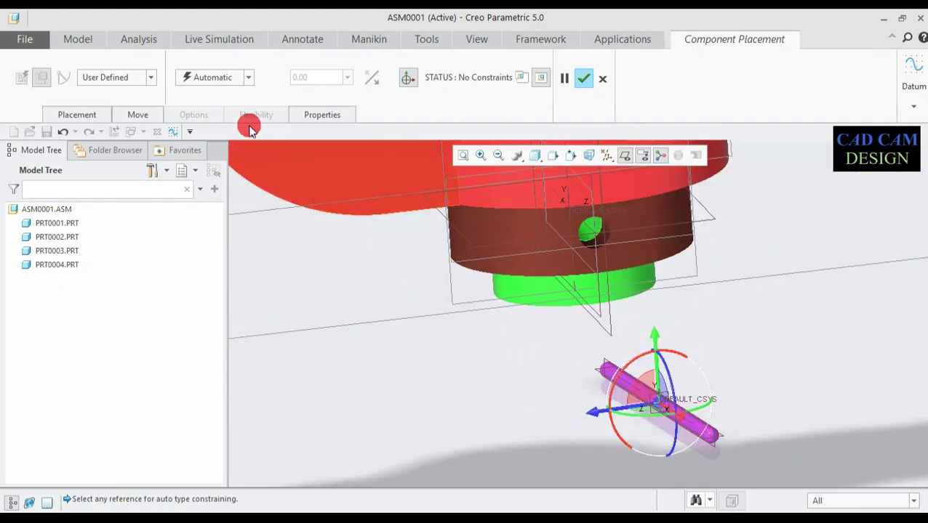
Step: Mate the small round-ended pin with the collar's cross hole using a Coincident constraint
{"action": "left_click", "coordinate": [248, 77]}
{"action": "left_click", "coordinate": [229, 96]}
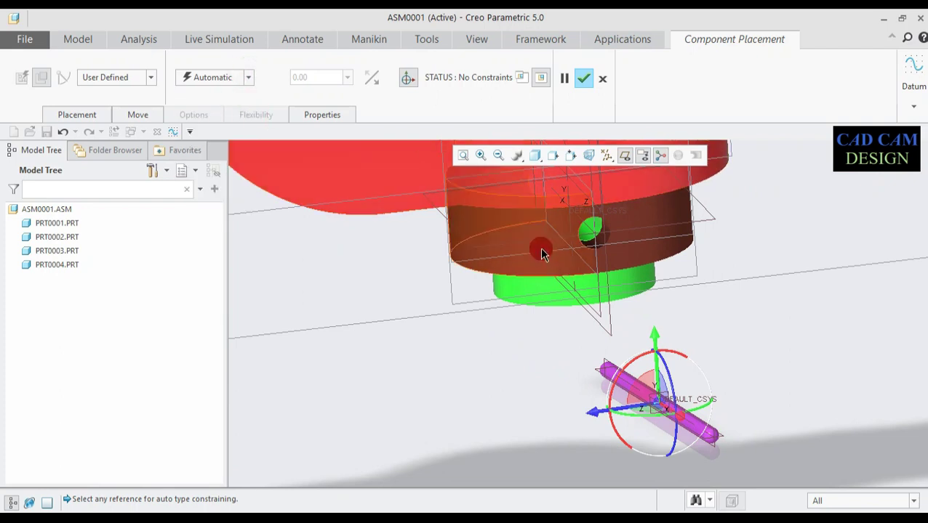
{"action": "left_click", "coordinate": [588, 237]}
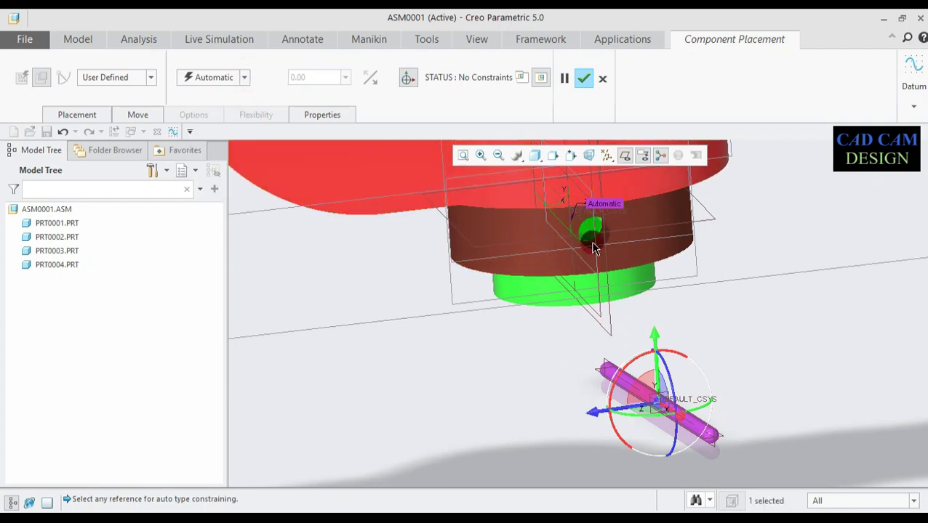
{"action": "left_click", "coordinate": [628, 382]}
{"action": "middle_click_drag", "start_coordinate": [549, 249], "coordinate": [667, 259]}
{"action": "scroll", "coordinate": [666, 259], "scroll_direction": "up", "scroll_amount": 6}
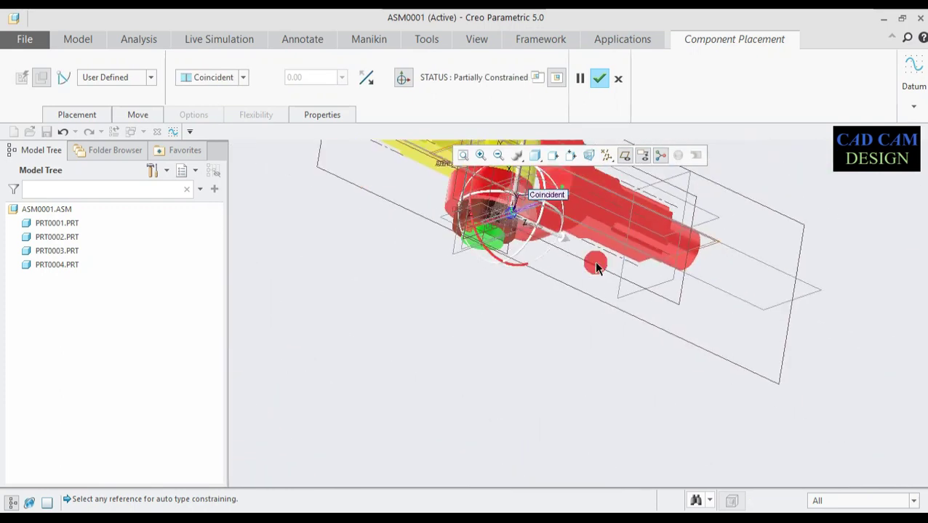
Step: Check how the small round-ended pin fits in the cross hole, try shifting it, and cancel its placement
{"action": "scroll", "coordinate": [506, 215], "scroll_direction": "down", "scroll_amount": 5}
{"action": "middle_click_drag", "start_coordinate": [483, 214], "coordinate": [458, 238]}
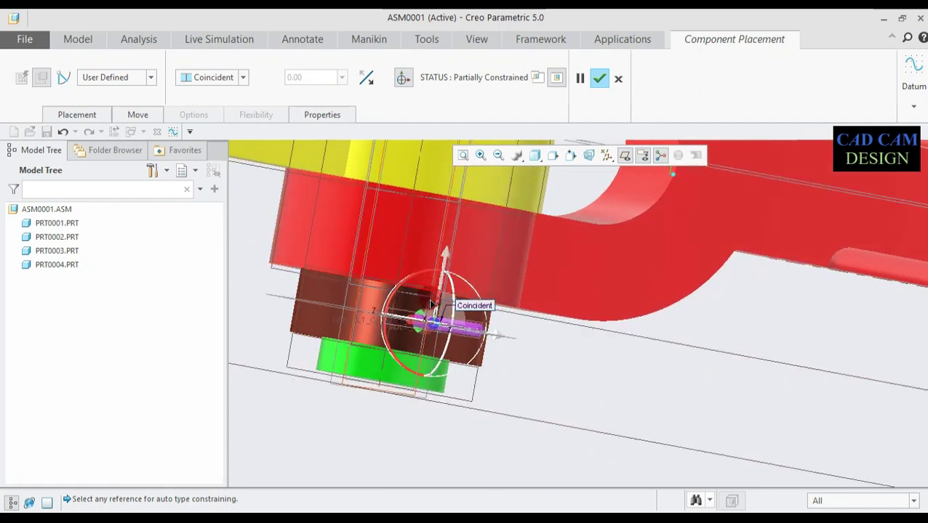
{"action": "scroll", "coordinate": [432, 291], "scroll_direction": "down", "scroll_amount": 5}
{"action": "middle_click_drag", "start_coordinate": [458, 362], "coordinate": [391, 358]}
{"action": "scroll", "coordinate": [416, 355], "scroll_direction": "up", "scroll_amount": 5}
{"action": "scroll", "coordinate": [414, 354], "scroll_direction": "up", "scroll_amount": 3}
{"action": "scroll", "coordinate": [282, 364], "scroll_direction": "down", "scroll_amount": 5}
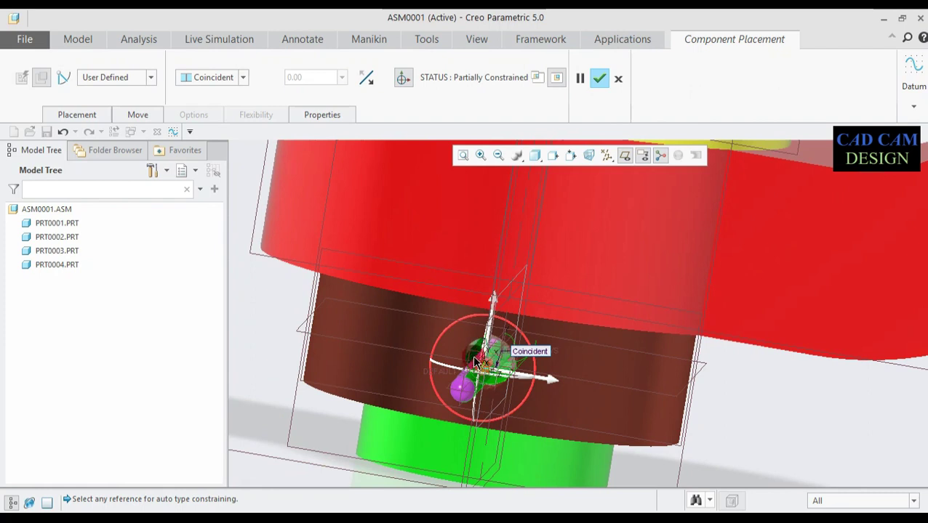
{"action": "scroll", "coordinate": [507, 350], "scroll_direction": "down", "scroll_amount": 3}
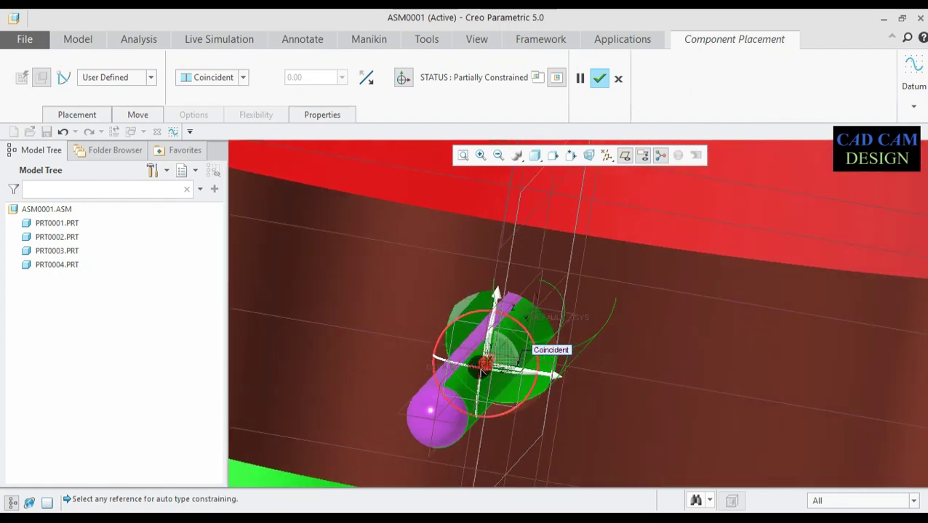
{"action": "left_click_drag", "start_coordinate": [540, 341], "coordinate": [493, 332]}
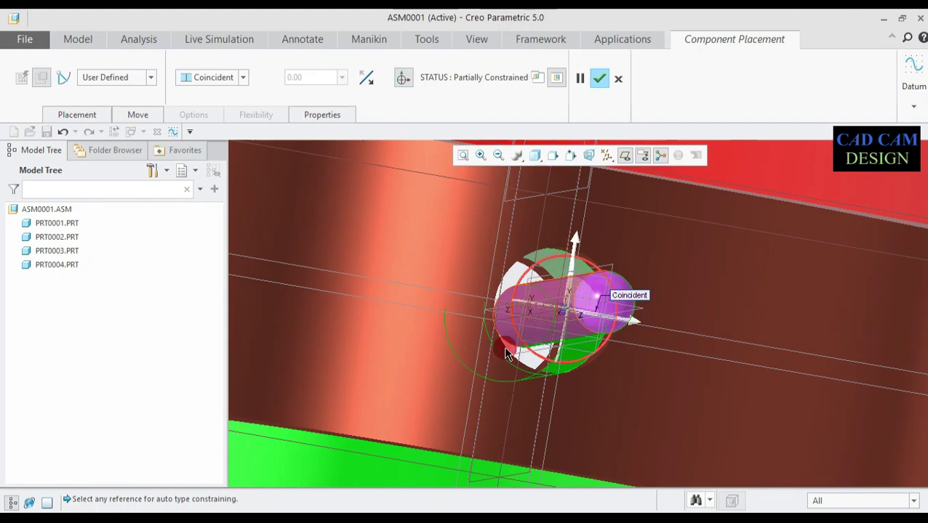
{"action": "left_click", "coordinate": [619, 80]}
{"action": "left_click", "coordinate": [463, 293]}
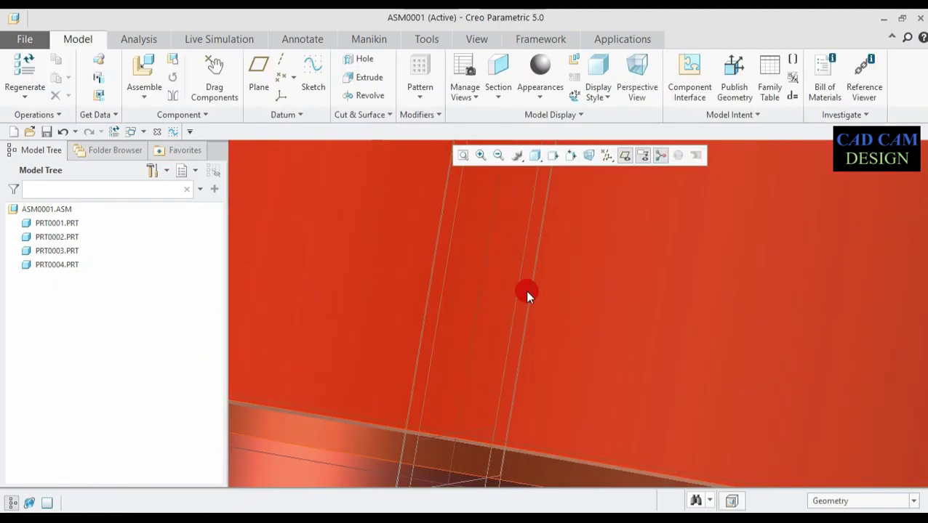
Step: Open prt0005.prt from the Knuckle joint folder in its own maximized window
{"action": "middle_click_drag", "start_coordinate": [526, 296], "coordinate": [277, 262]}
{"action": "left_click", "coordinate": [38, 44]}
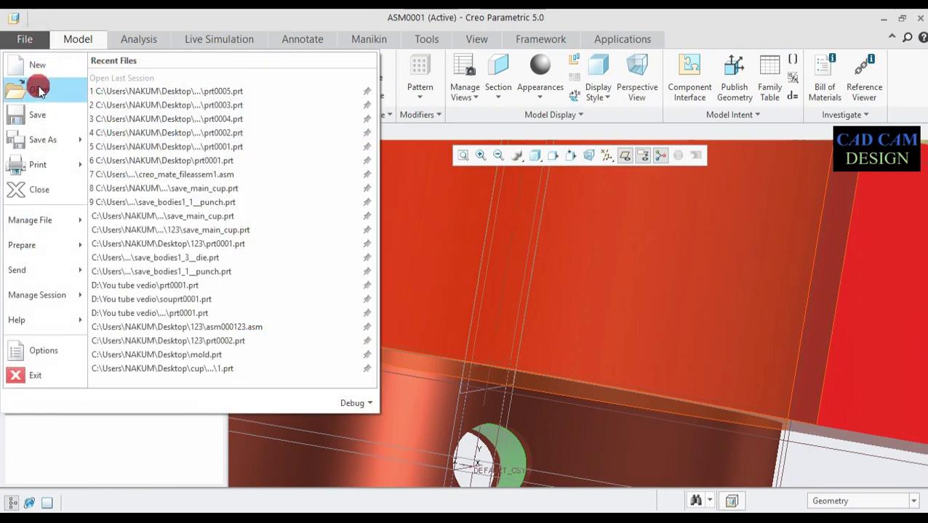
{"action": "left_click", "coordinate": [39, 89]}
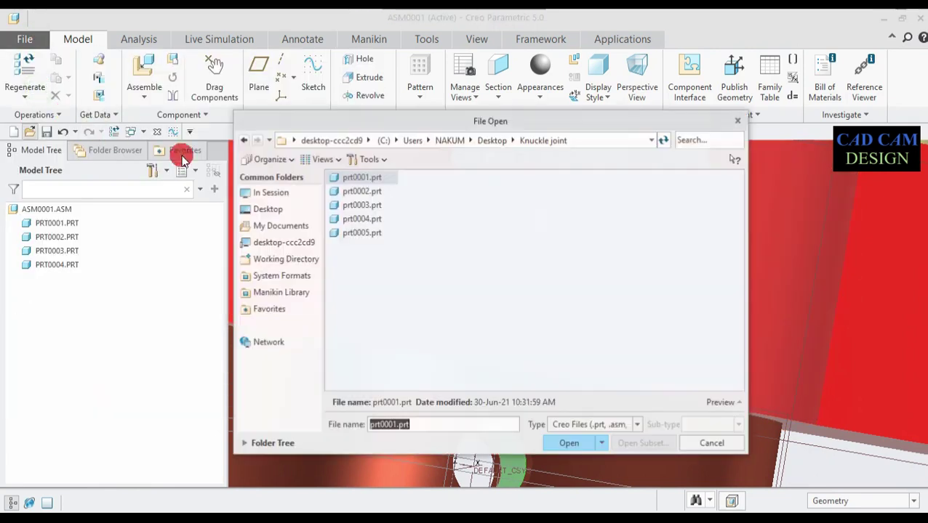
{"action": "left_click", "coordinate": [345, 234]}
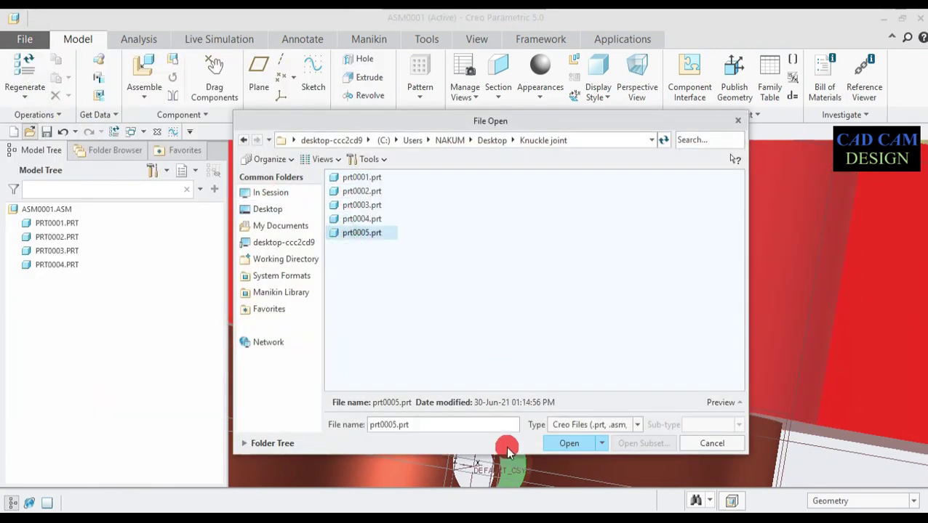
{"action": "left_click", "coordinate": [571, 442]}
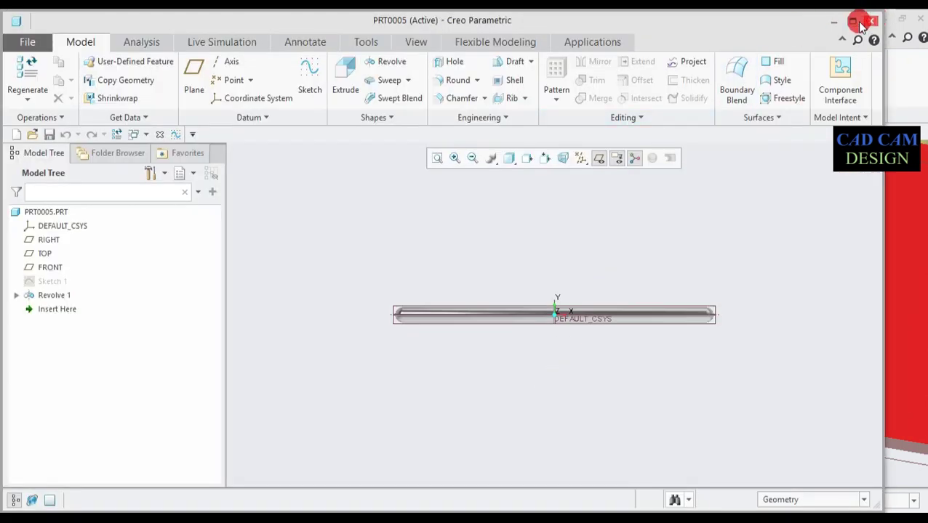
{"action": "left_click", "coordinate": [856, 22]}
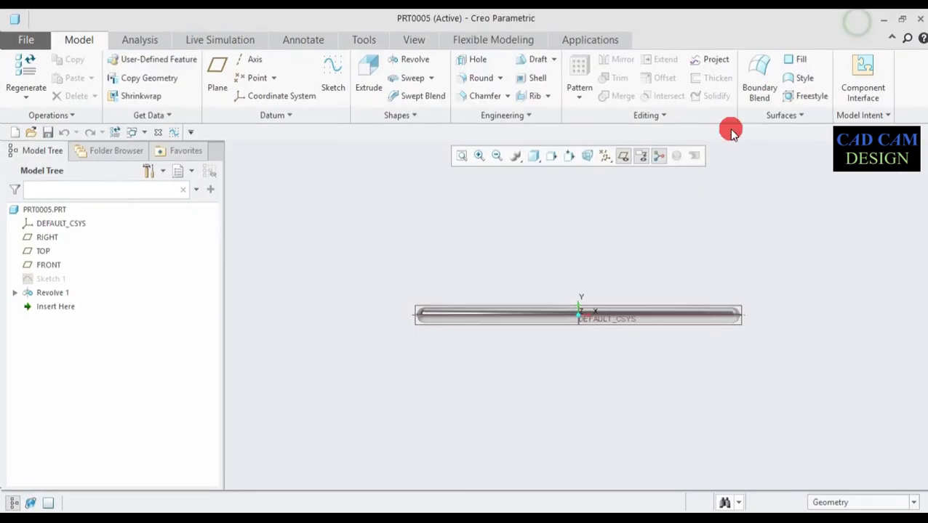
Step: Edit Sketch 1 of the round-ended pin, set the diameter of its end arc to 6, and finish the sketch
{"action": "right_click", "coordinate": [44, 278]}
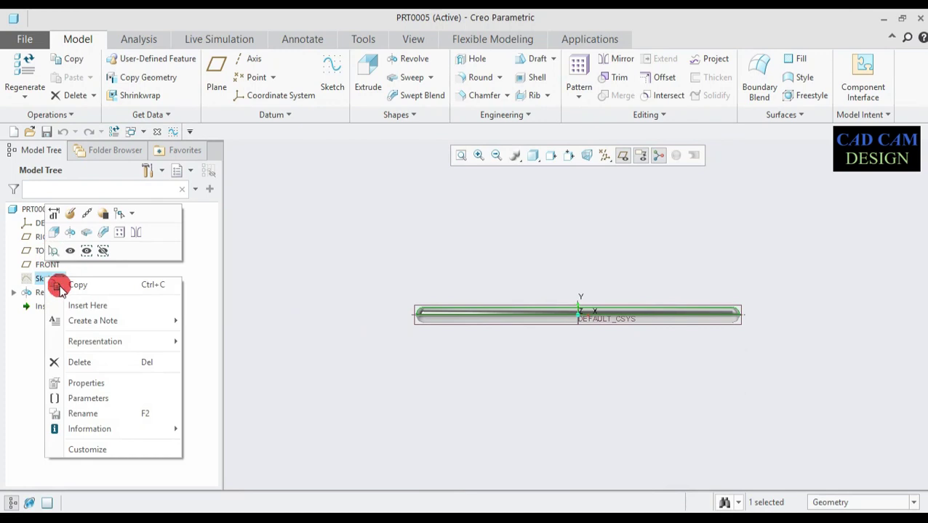
{"action": "left_click", "coordinate": [69, 216]}
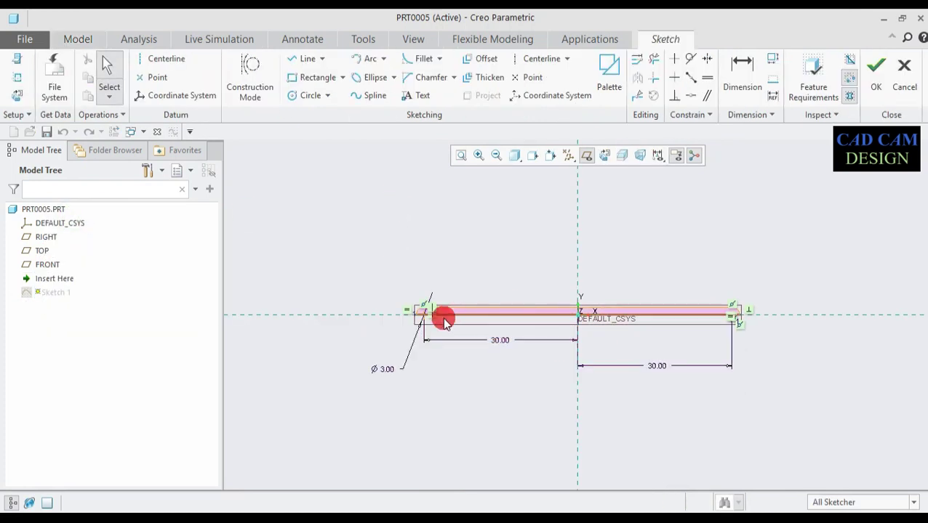
{"action": "scroll", "coordinate": [445, 315], "scroll_direction": "up", "scroll_amount": 2}
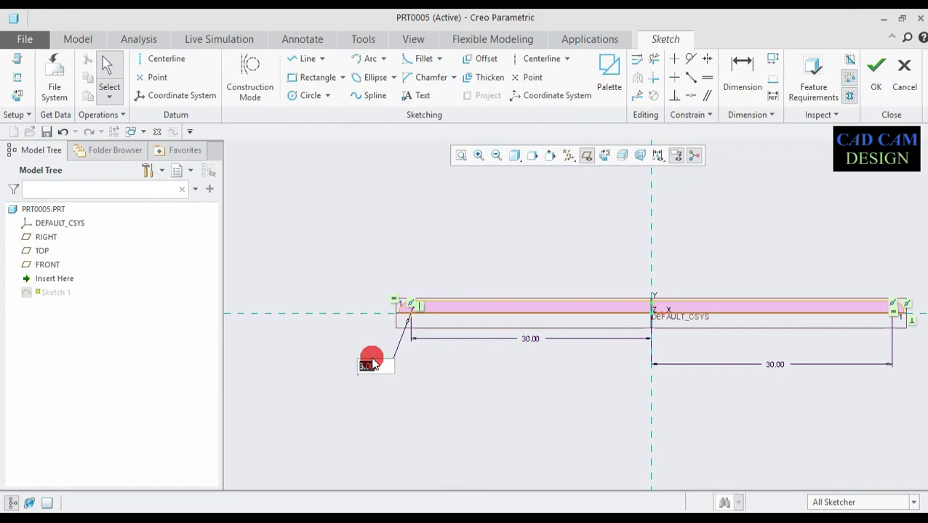
{"action": "key", "text": "Return"}
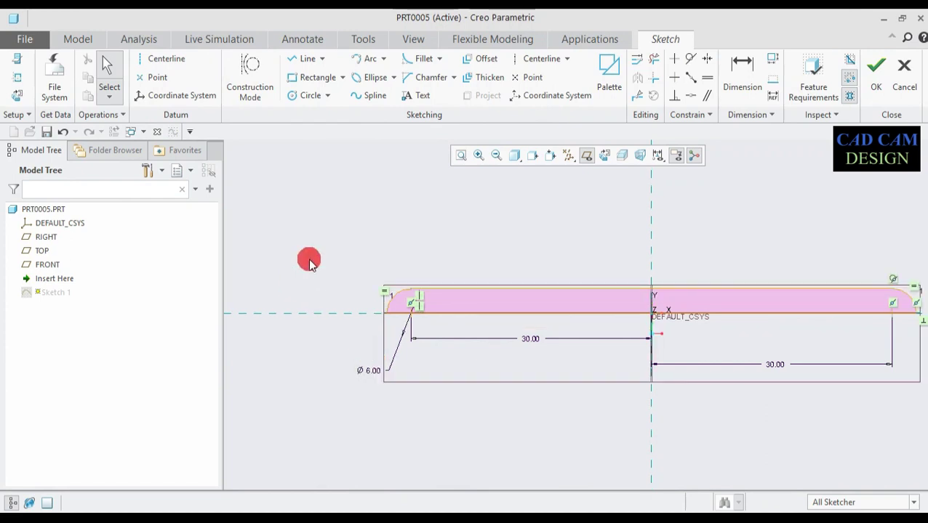
{"action": "left_click", "coordinate": [875, 65]}
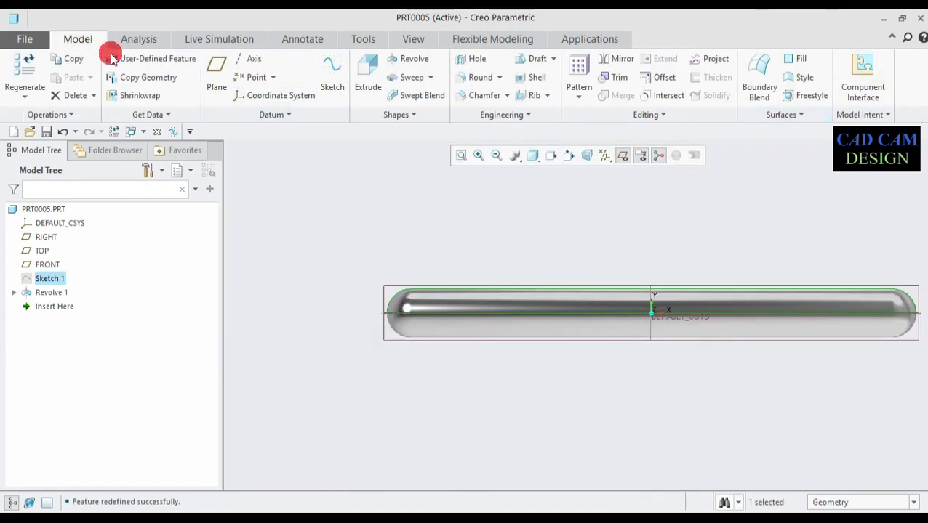
Step: Save the modified prt0005.prt and return to the ASM0001 assembly
{"action": "left_click", "coordinate": [27, 39]}
{"action": "left_click", "coordinate": [39, 115]}
{"action": "left_click", "coordinate": [37, 39]}
{"action": "left_click", "coordinate": [38, 66]}
{"action": "left_click", "coordinate": [33, 114]}
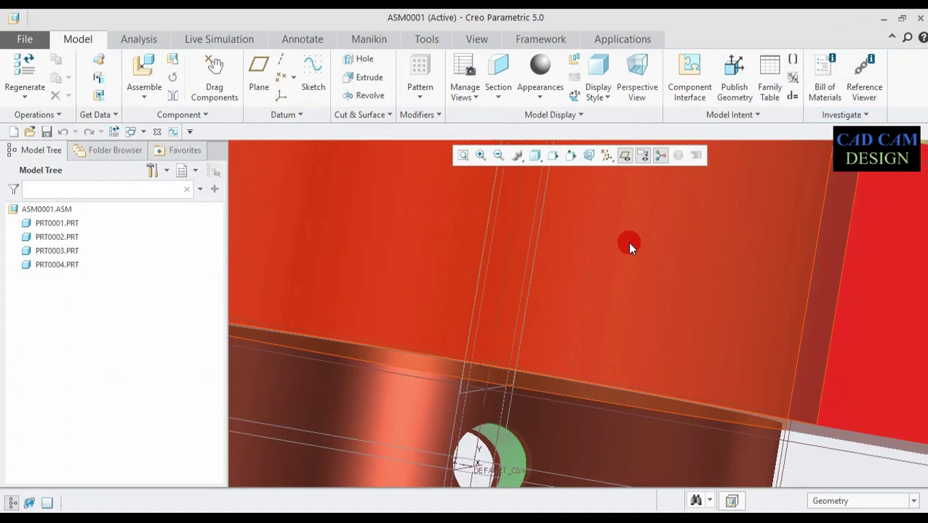
Step: Refresh the Knuckle joint folder listing and insert the updated prt0005.prt into the assembly as a new component
{"action": "scroll", "coordinate": [626, 244], "scroll_direction": "down", "scroll_amount": 3}
{"action": "middle_click_drag", "start_coordinate": [627, 247], "coordinate": [741, 178]}
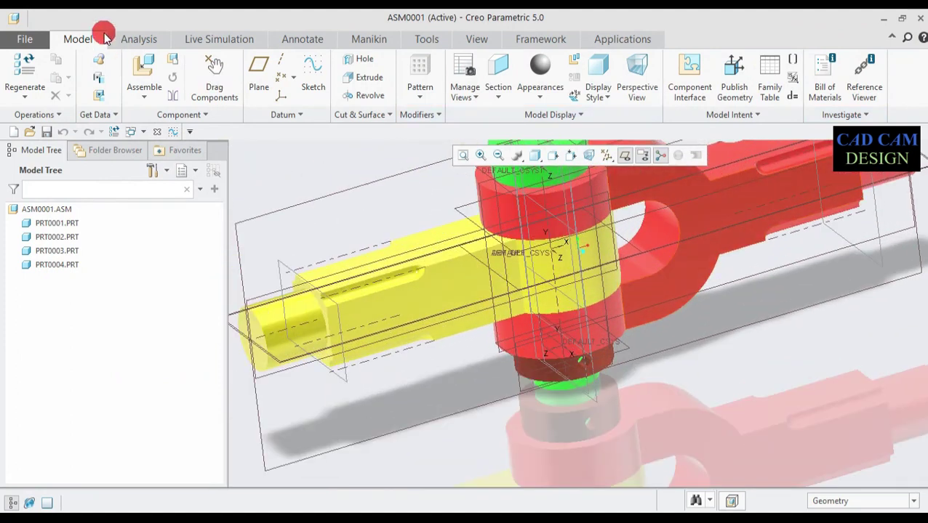
{"action": "left_click", "coordinate": [146, 66]}
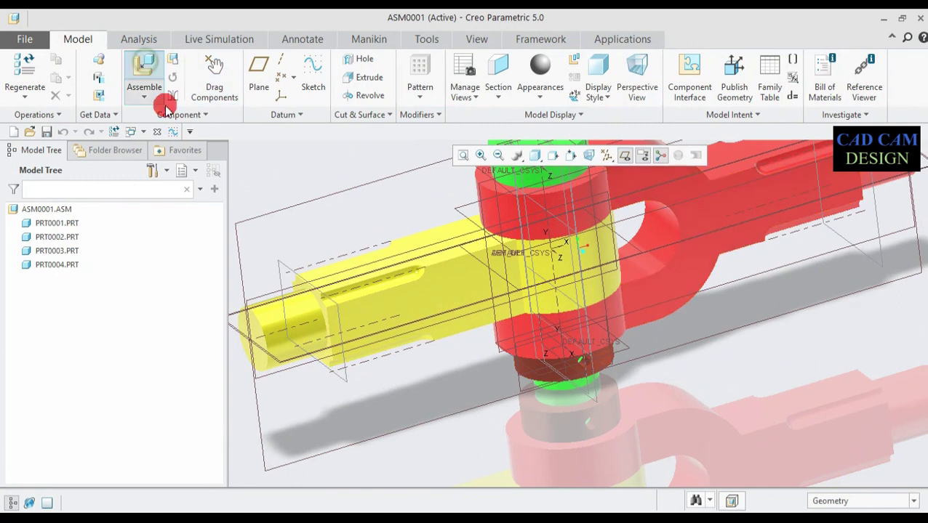
{"action": "left_click", "coordinate": [339, 234]}
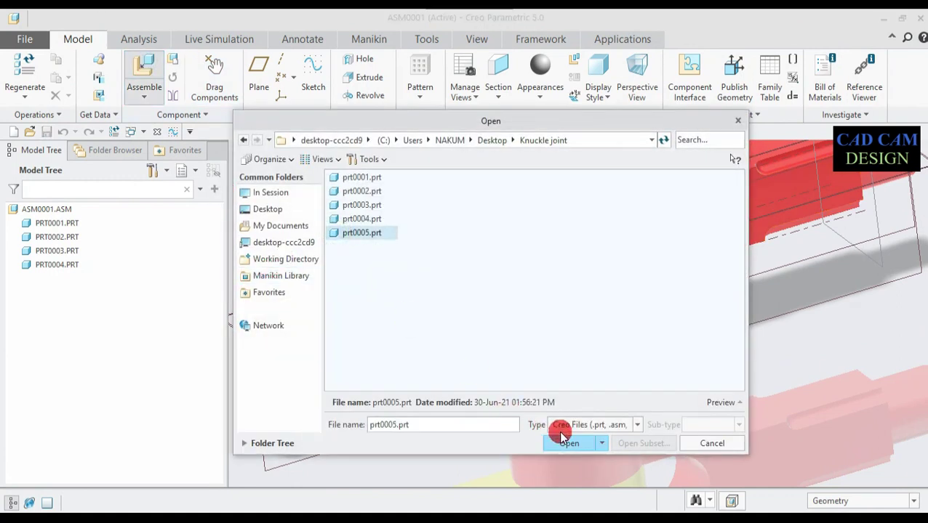
{"action": "right_click", "coordinate": [621, 276]}
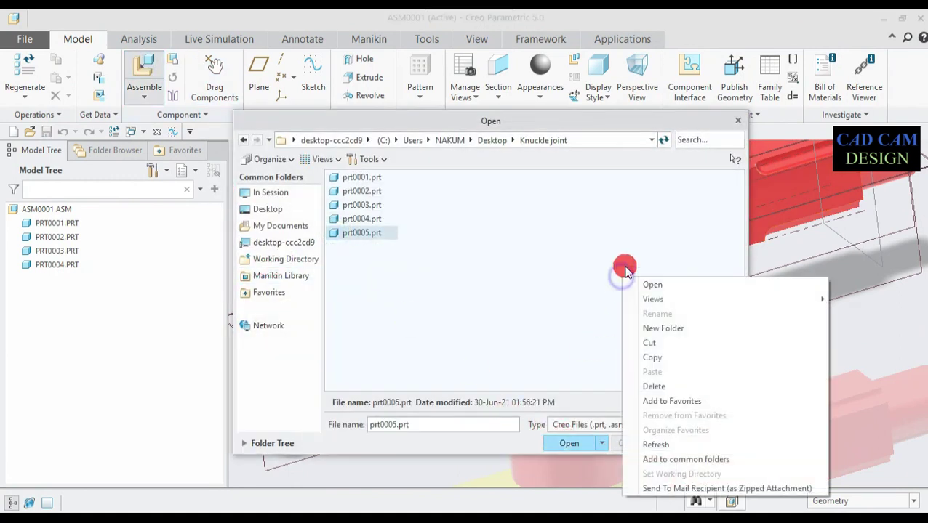
{"action": "left_click", "coordinate": [647, 444]}
{"action": "left_click", "coordinate": [356, 232]}
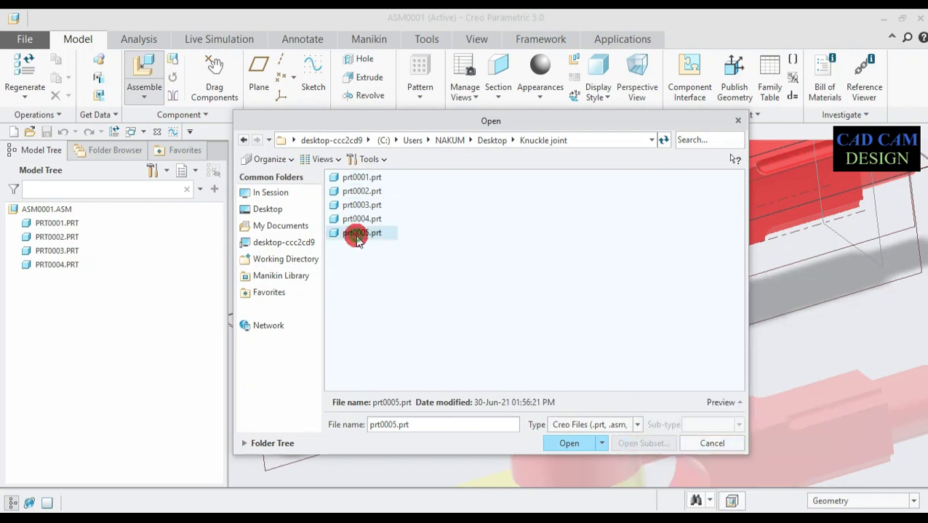
{"action": "left_click", "coordinate": [583, 443]}
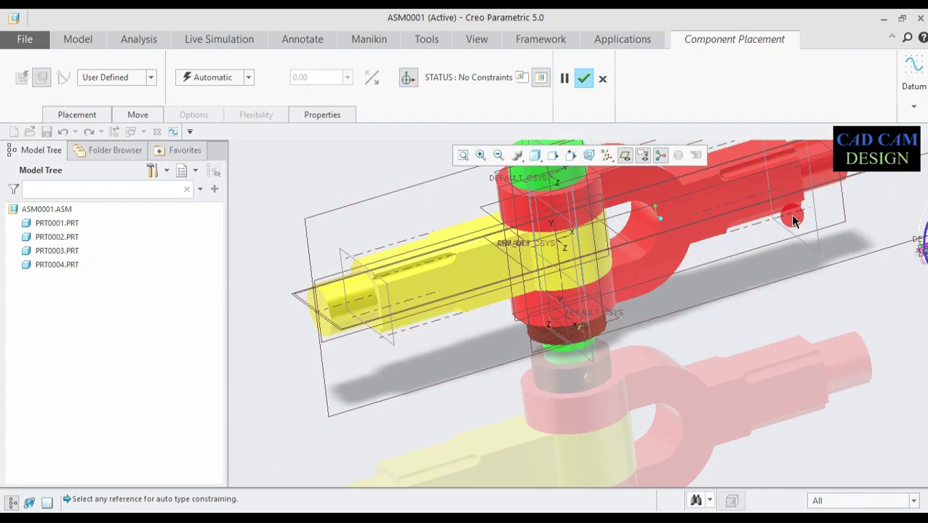
Step: Move the unplaced round-ended pin close to the collar so that pin and cross hole can both be selected
{"action": "scroll", "coordinate": [903, 247], "scroll_direction": "up", "scroll_amount": 3}
{"action": "left_click_drag", "start_coordinate": [905, 252], "coordinate": [476, 406]}
{"action": "scroll", "coordinate": [365, 426], "scroll_direction": "down", "scroll_amount": 4}
{"action": "scroll", "coordinate": [301, 379], "scroll_direction": "up", "scroll_amount": 3}
{"action": "scroll", "coordinate": [227, 324], "scroll_direction": "down", "scroll_amount": 4}
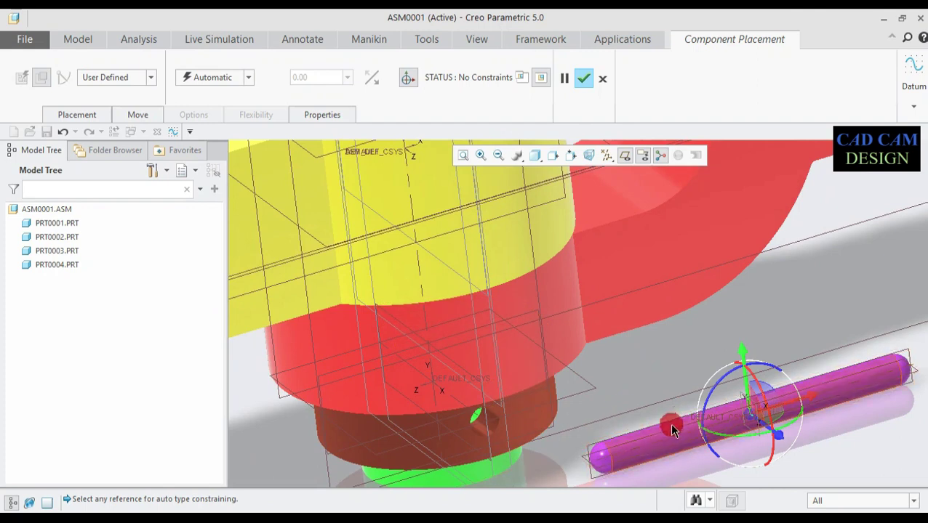
{"action": "scroll", "coordinate": [671, 420], "scroll_direction": "up", "scroll_amount": 5}
{"action": "scroll", "coordinate": [571, 458], "scroll_direction": "down", "scroll_amount": 4}
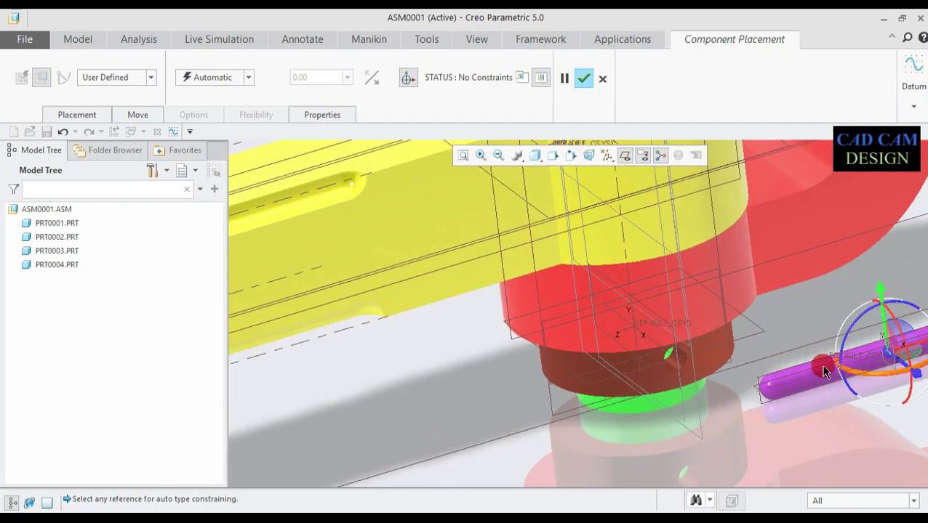
{"action": "scroll", "coordinate": [852, 379], "scroll_direction": "down", "scroll_amount": 3}
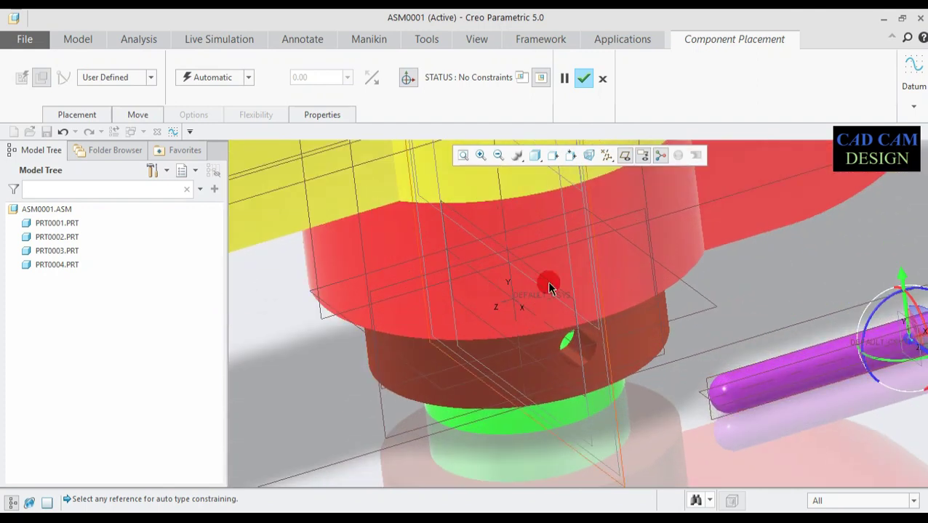
Step: Constrain the round-ended pin's cylindrical surface coincident with the collar's cross hole surface
{"action": "left_click", "coordinate": [248, 77]}
{"action": "left_click", "coordinate": [234, 90]}
{"action": "left_click", "coordinate": [571, 363]}
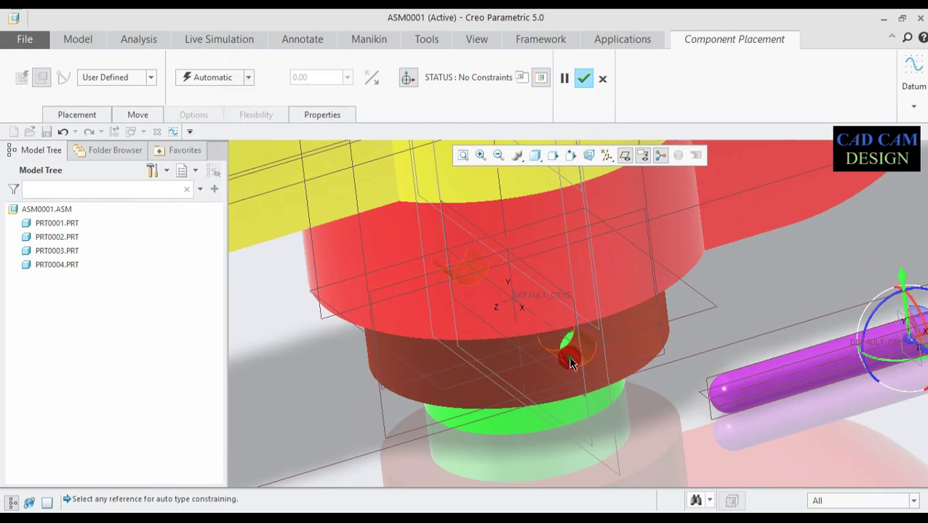
{"action": "left_click", "coordinate": [821, 357]}
{"action": "middle_click_drag", "start_coordinate": [808, 368], "coordinate": [703, 374]}
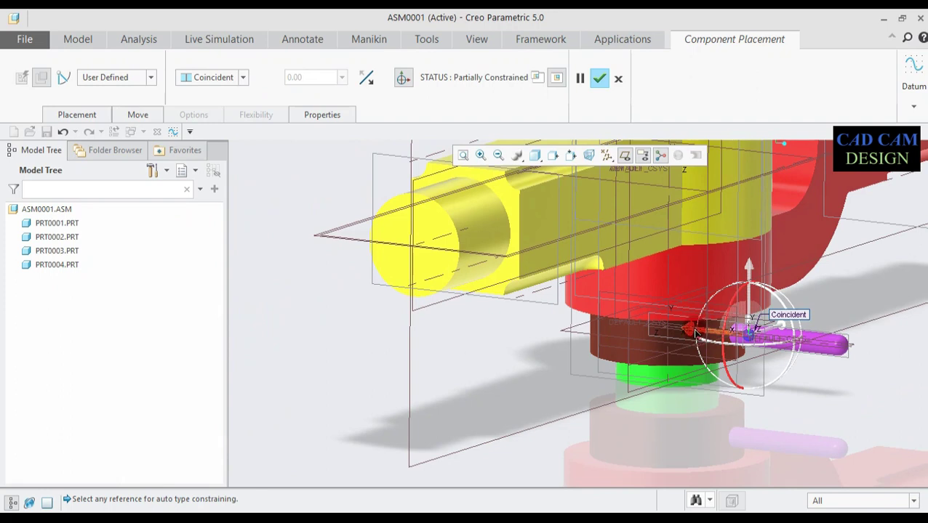
Step: Slide the round-ended pin along the cross hole until it protrudes evenly on both sides of the collar, and accept its placement
{"action": "left_click_drag", "start_coordinate": [695, 332], "coordinate": [610, 344]}
{"action": "scroll", "coordinate": [677, 317], "scroll_direction": "down", "scroll_amount": 4}
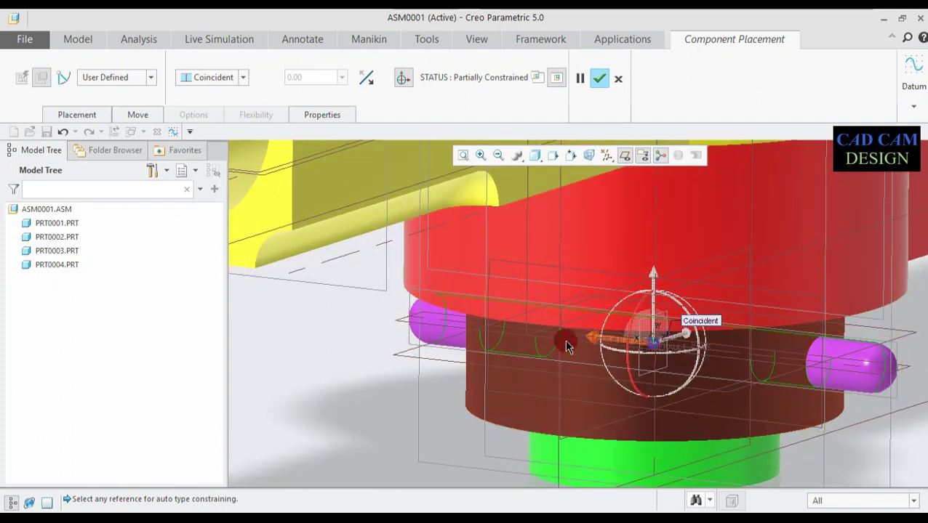
{"action": "mouse_move", "coordinate": [596, 345]}
{"action": "left_mouse_down"}
{"action": "mouse_move", "coordinate": [521, 340]}
{"action": "mouse_move", "coordinate": [588, 352]}
{"action": "left_mouse_up"}
{"action": "middle_click_drag", "start_coordinate": [563, 398], "coordinate": [648, 335]}
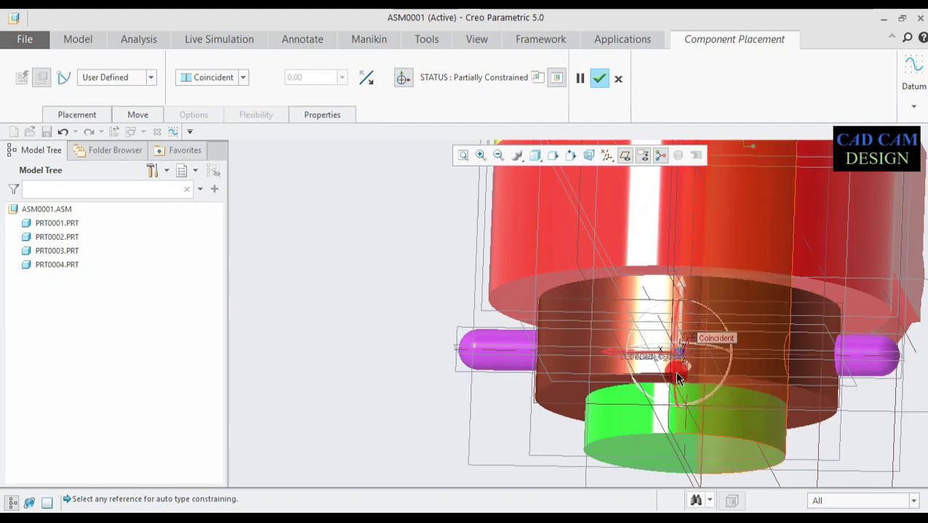
{"action": "left_click_drag", "start_coordinate": [611, 354], "coordinate": [619, 354]}
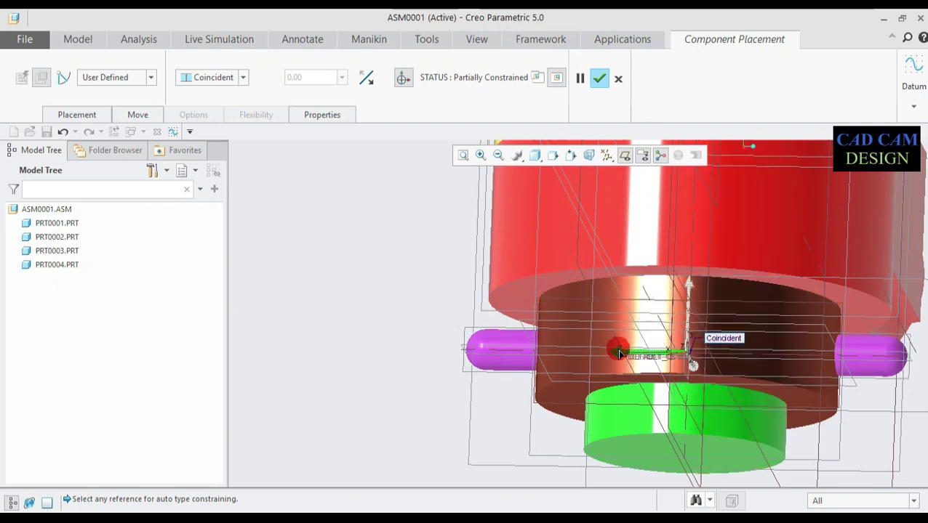
{"action": "scroll", "coordinate": [625, 347], "scroll_direction": "down", "scroll_amount": 5}
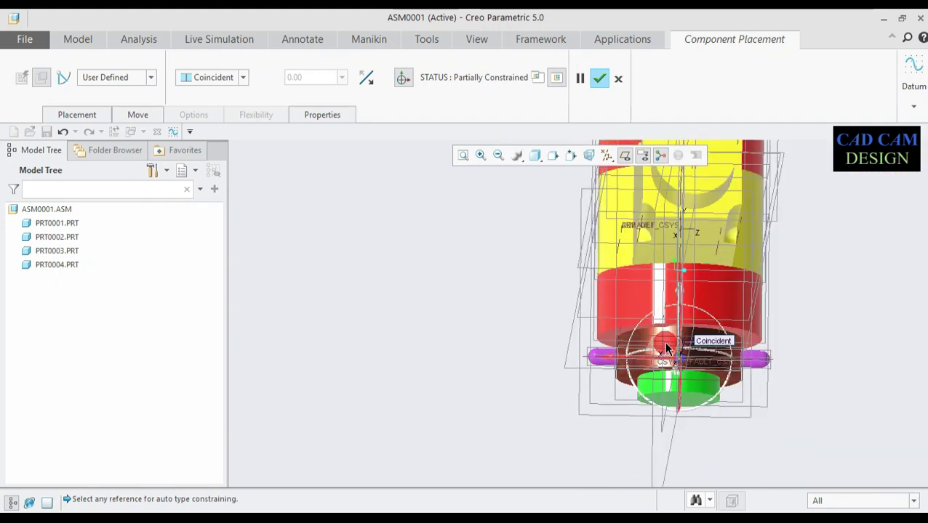
{"action": "scroll", "coordinate": [665, 349], "scroll_direction": "up", "scroll_amount": 5}
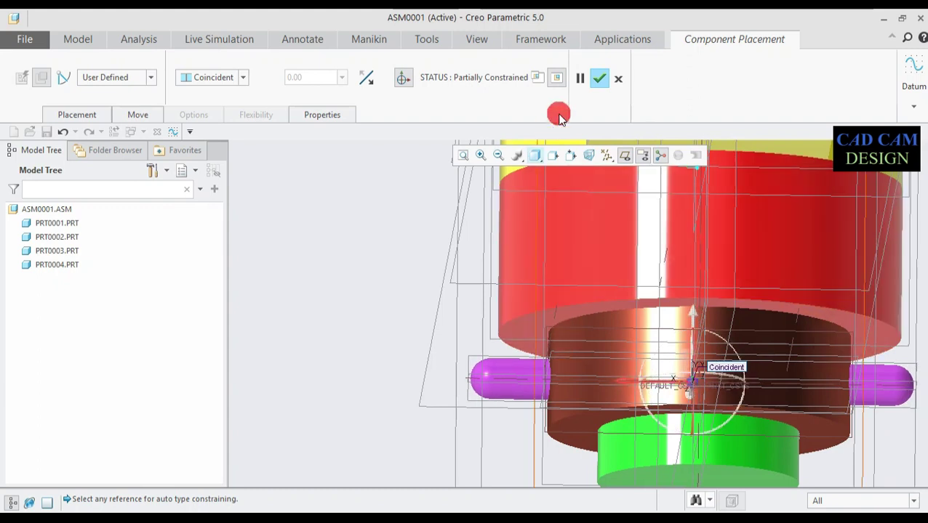
{"action": "middle_click", "coordinate": [410, 216]}
Step: Hide the datum planes, annotations and spin center in the assembly view
{"action": "mouse_move", "coordinate": [408, 213]}
{"action": "middle_mouse_down"}
{"action": "mouse_move", "coordinate": [420, 242]}
{"action": "mouse_move", "coordinate": [361, 254]}
{"action": "mouse_move", "coordinate": [374, 261]}
{"action": "mouse_move", "coordinate": [275, 199]}
{"action": "middle_mouse_up"}
{"action": "scroll", "coordinate": [269, 181], "scroll_direction": "down", "scroll_amount": 5}
{"action": "scroll", "coordinate": [264, 171], "scroll_direction": "up", "scroll_amount": 5}
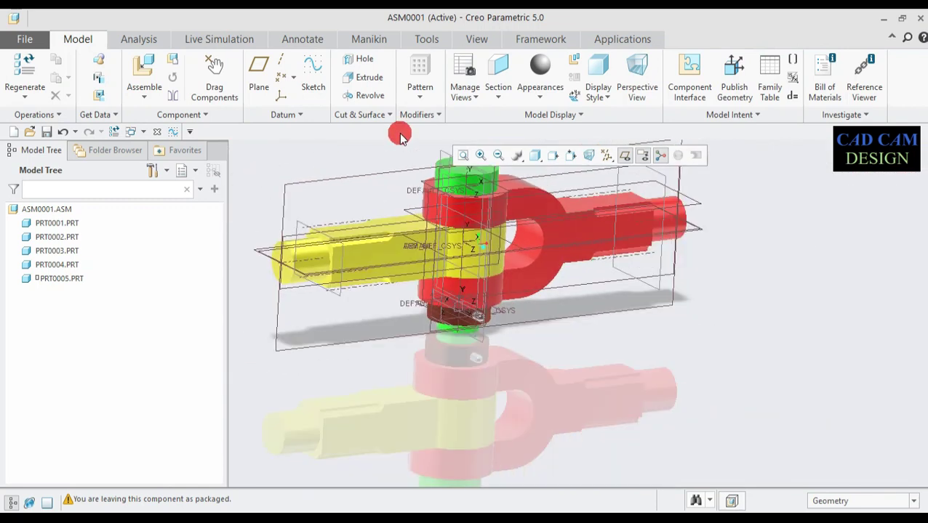
{"action": "left_click", "coordinate": [625, 155]}
{"action": "left_click", "coordinate": [655, 155]}
{"action": "left_click", "coordinate": [663, 155]}
{"action": "scroll", "coordinate": [704, 300], "scroll_direction": "up", "scroll_amount": 3}
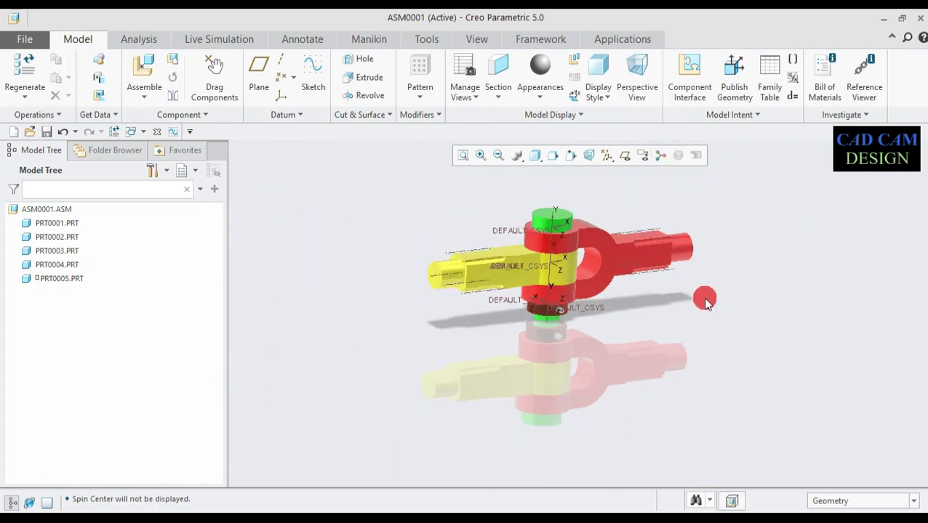
Step: Examine the assembled knuckle joint, including the collar and its cross pin, from several angles and distances
{"action": "scroll", "coordinate": [587, 255], "scroll_direction": "down", "scroll_amount": 5}
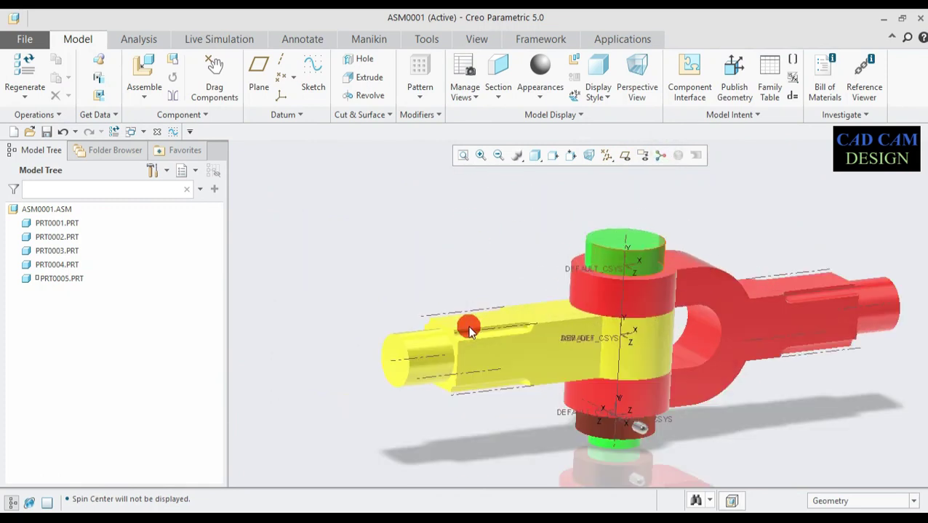
{"action": "left_click", "coordinate": [430, 319]}
{"action": "left_click", "coordinate": [473, 271]}
{"action": "left_click", "coordinate": [402, 377]}
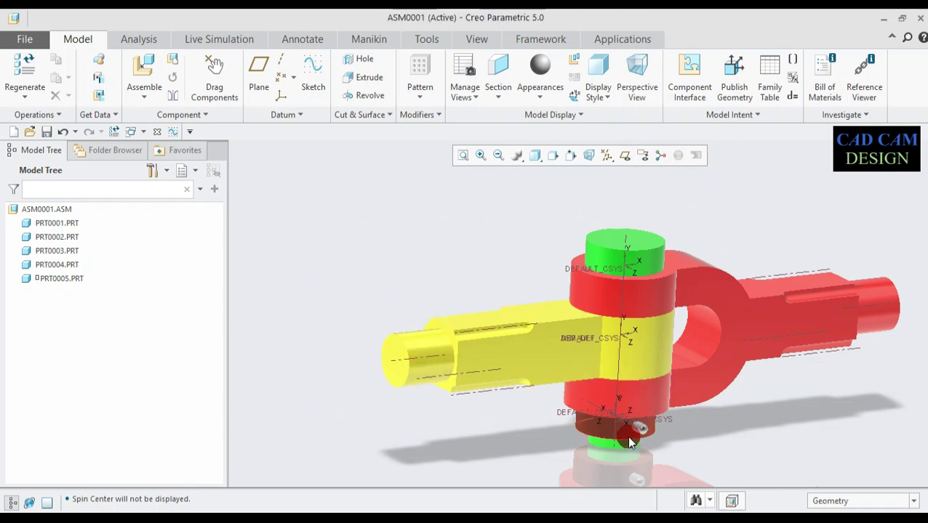
{"action": "middle_click_drag", "start_coordinate": [506, 405], "coordinate": [506, 405]}
{"action": "scroll", "coordinate": [547, 452], "scroll_direction": "up", "scroll_amount": 2}
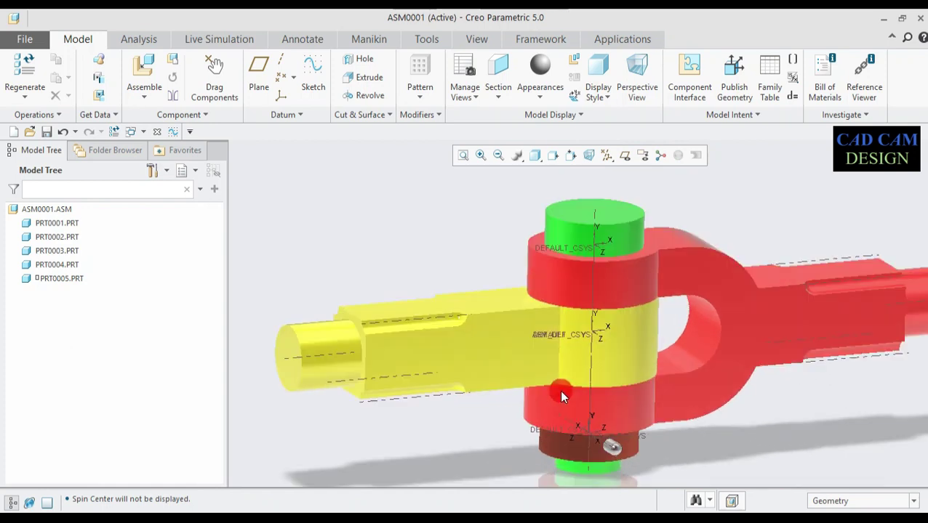
{"action": "scroll", "coordinate": [547, 452], "scroll_direction": "down", "scroll_amount": 3}
{"action": "scroll", "coordinate": [546, 452], "scroll_direction": "up", "scroll_amount": 2}
{"action": "scroll", "coordinate": [560, 452], "scroll_direction": "down", "scroll_amount": 3}
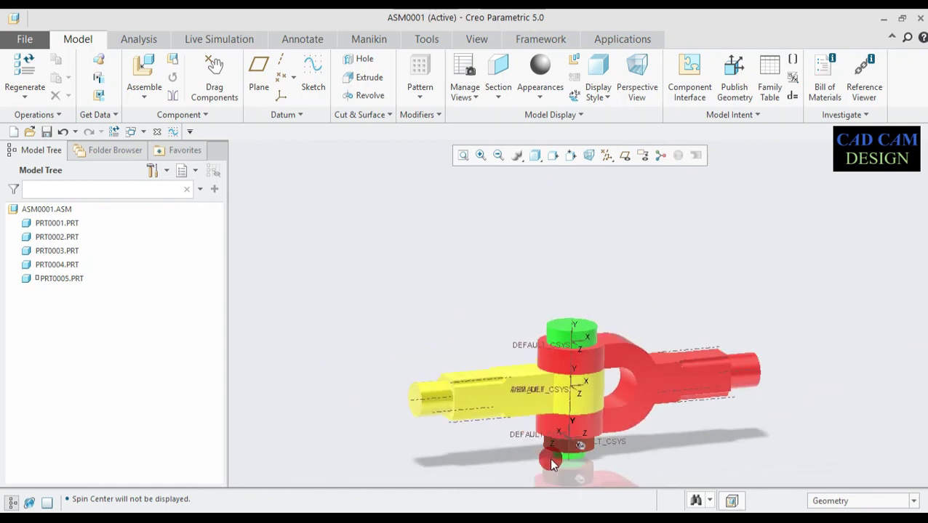
{"action": "scroll", "coordinate": [580, 369], "scroll_direction": "down", "scroll_amount": 2}
{"action": "scroll", "coordinate": [595, 330], "scroll_direction": "up", "scroll_amount": 4}
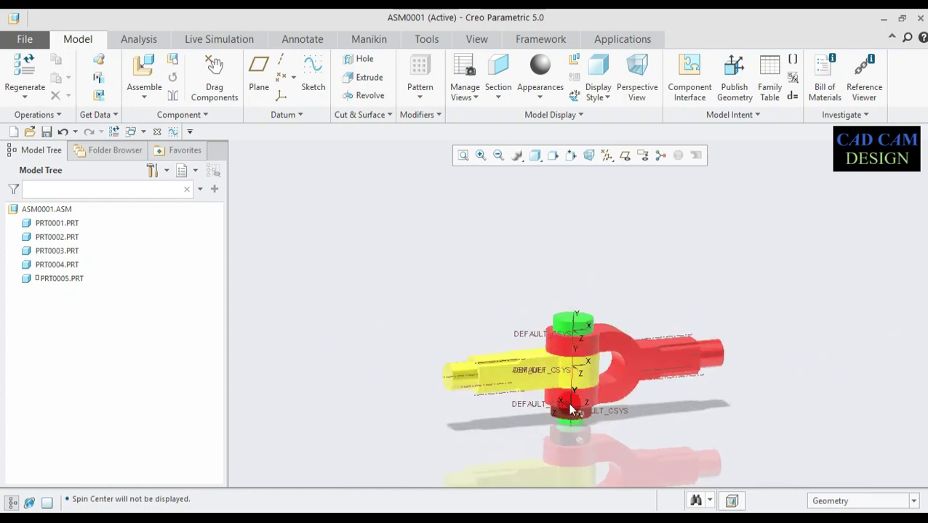
{"action": "mouse_move", "coordinate": [566, 363]}
{"action": "middle_mouse_down"}
{"action": "mouse_move", "coordinate": [540, 352]}
{"action": "mouse_move", "coordinate": [549, 359]}
{"action": "mouse_move", "coordinate": [523, 368]}
{"action": "mouse_move", "coordinate": [532, 357]}
{"action": "mouse_move", "coordinate": [582, 365]}
{"action": "mouse_move", "coordinate": [567, 363]}
{"action": "mouse_move", "coordinate": [576, 356]}
{"action": "middle_mouse_up"}
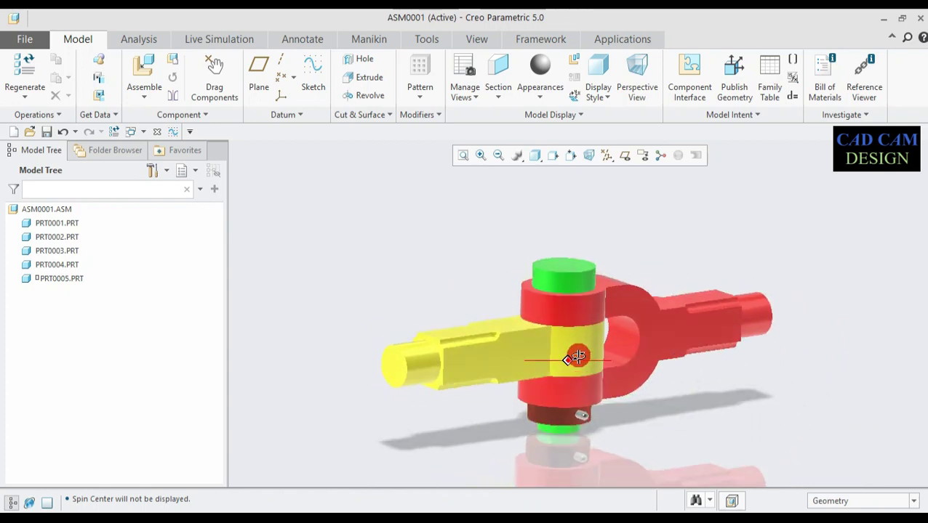
{"action": "mouse_move", "coordinate": [568, 360]}
{"action": "middle_mouse_down"}
{"action": "mouse_move", "coordinate": [575, 354]}
{"action": "mouse_move", "coordinate": [582, 377]}
{"action": "mouse_move", "coordinate": [594, 362]}
{"action": "mouse_move", "coordinate": [579, 376]}
{"action": "mouse_move", "coordinate": [585, 348]}
{"action": "mouse_move", "coordinate": [581, 367]}
{"action": "mouse_move", "coordinate": [572, 346]}
{"action": "mouse_move", "coordinate": [566, 366]}
{"action": "middle_mouse_up"}
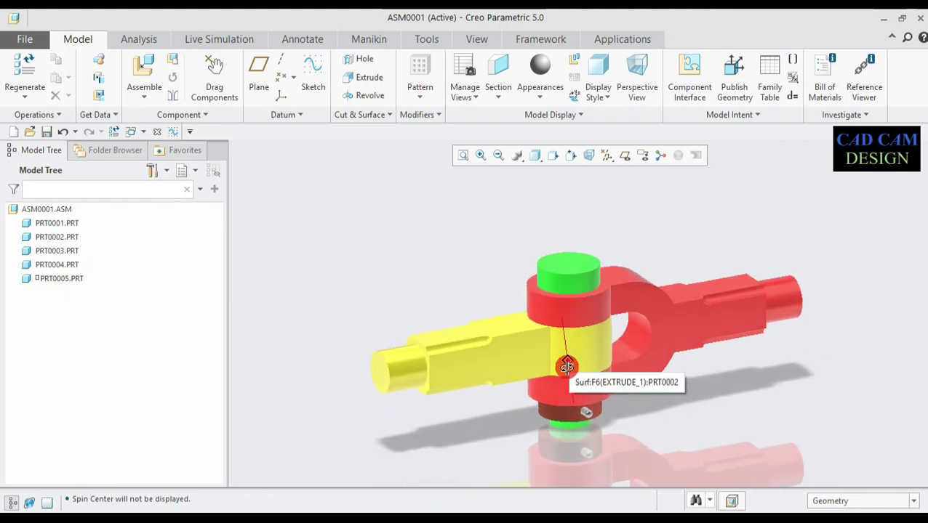
{"action": "mouse_move", "coordinate": [566, 366]}
{"action": "middle_mouse_down"}
{"action": "mouse_move", "coordinate": [566, 355]}
{"action": "mouse_move", "coordinate": [571, 371]}
{"action": "middle_mouse_up"}
{"action": "middle_click_drag", "start_coordinate": [519, 354], "coordinate": [565, 323]}
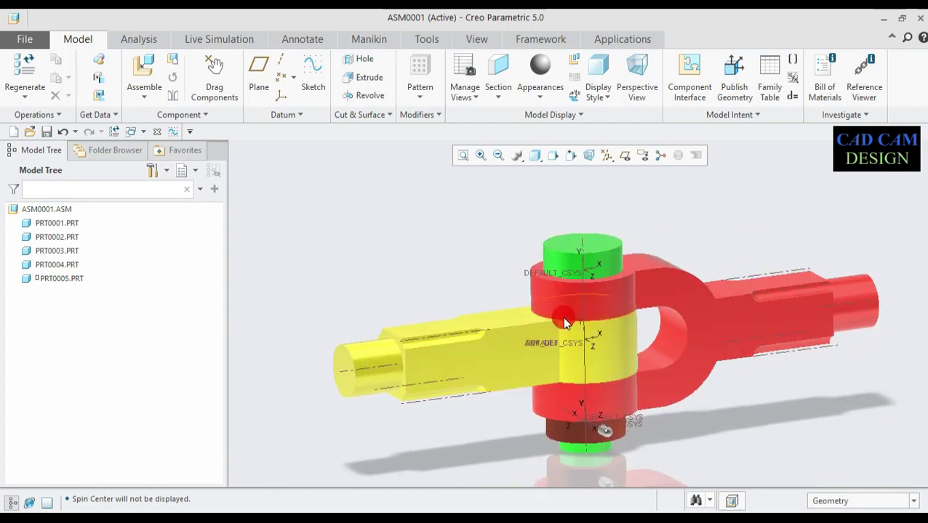
Step: Open the assembly in Render Studio, narrow the model tree for more view space, and orient the joint for the render
{"action": "left_click", "coordinate": [598, 37]}
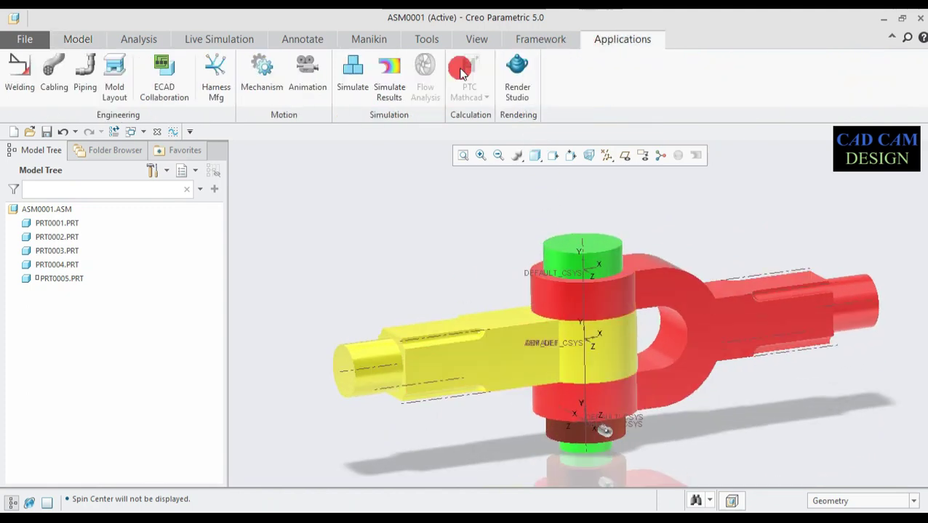
{"action": "left_click", "coordinate": [517, 67]}
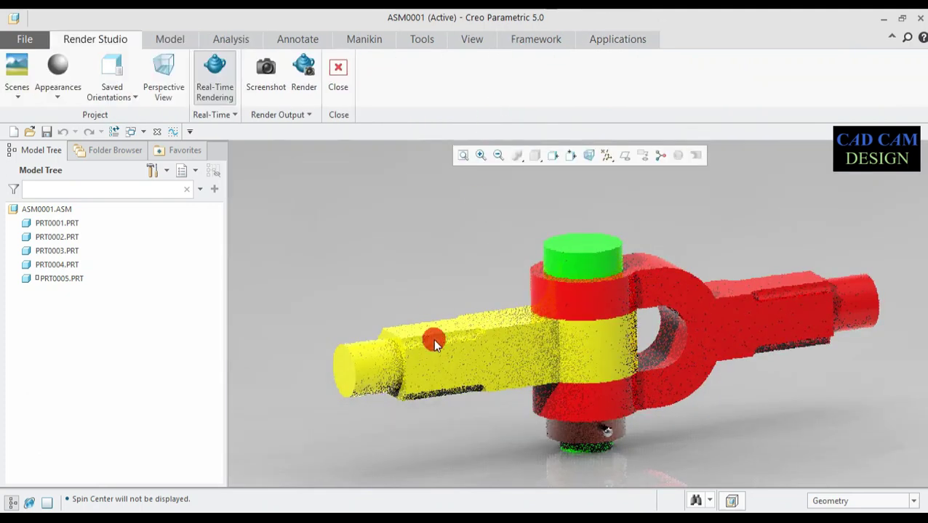
{"action": "mouse_move", "coordinate": [434, 402]}
{"action": "middle_mouse_down"}
{"action": "mouse_move", "coordinate": [441, 393]}
{"action": "mouse_move", "coordinate": [442, 416]}
{"action": "mouse_move", "coordinate": [439, 403]}
{"action": "middle_mouse_up"}
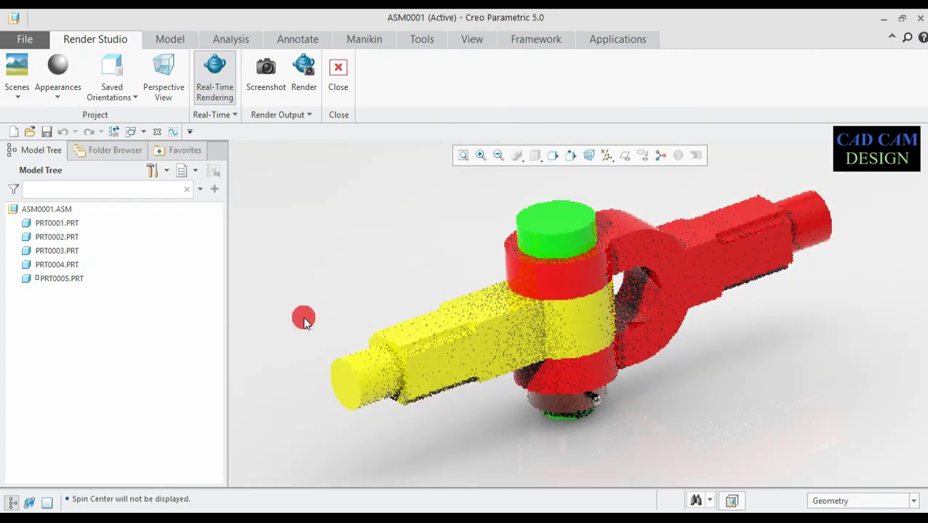
{"action": "scroll", "coordinate": [287, 304], "scroll_direction": "down", "scroll_amount": 2}
{"action": "scroll", "coordinate": [287, 304], "scroll_direction": "up", "scroll_amount": 2}
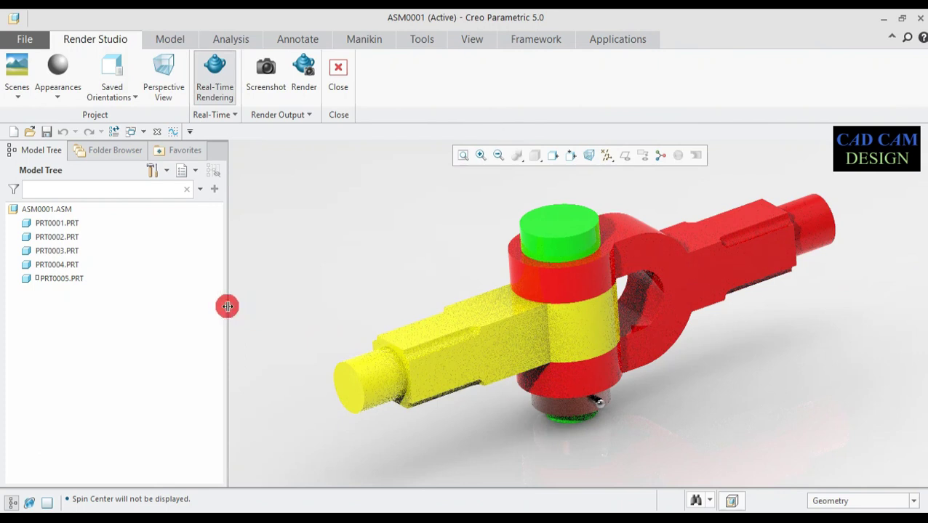
{"action": "left_click_drag", "start_coordinate": [216, 307], "coordinate": [170, 306]}
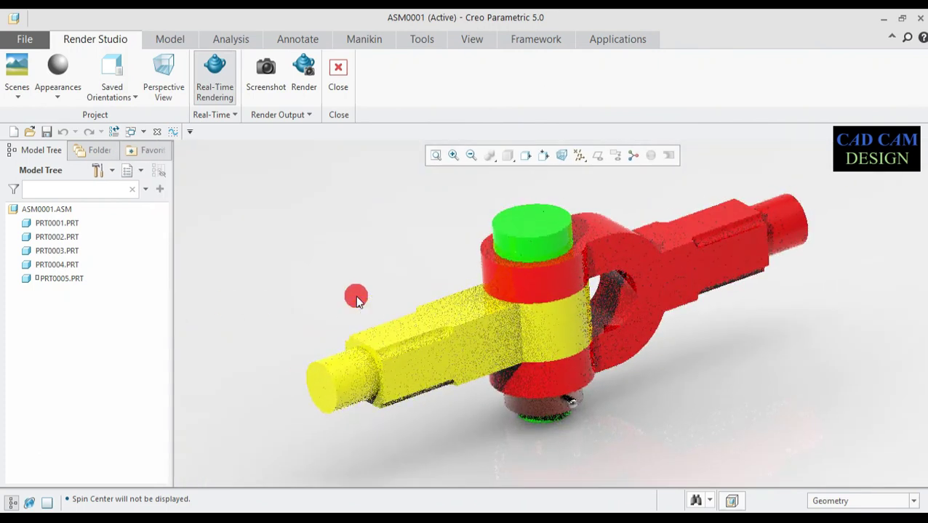
{"action": "scroll", "coordinate": [368, 298], "scroll_direction": "down", "scroll_amount": 1}
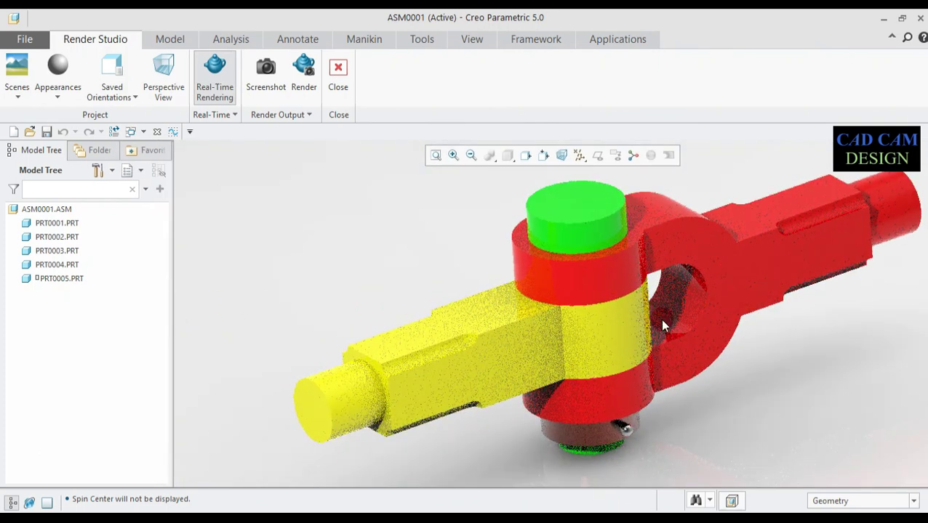
{"action": "middle_click_drag", "start_coordinate": [617, 330], "coordinate": [794, 283]}
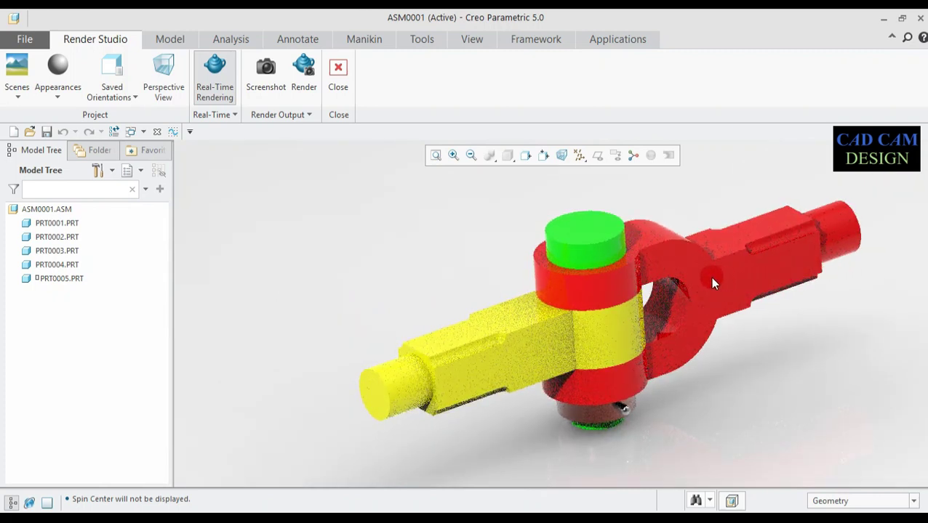
Step: Render the assembly to the JPEG file "Ass main" in the Knuckle joint folder at 1920 x 865 with 256 samples, and leave Render Studio
{"action": "left_click", "coordinate": [303, 89]}
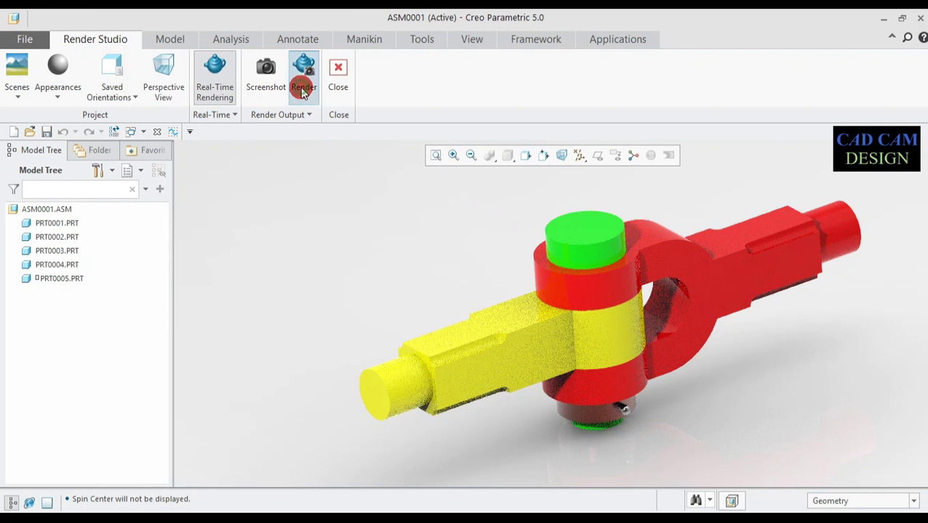
{"action": "left_click_drag", "start_coordinate": [494, 313], "coordinate": [593, 323]}
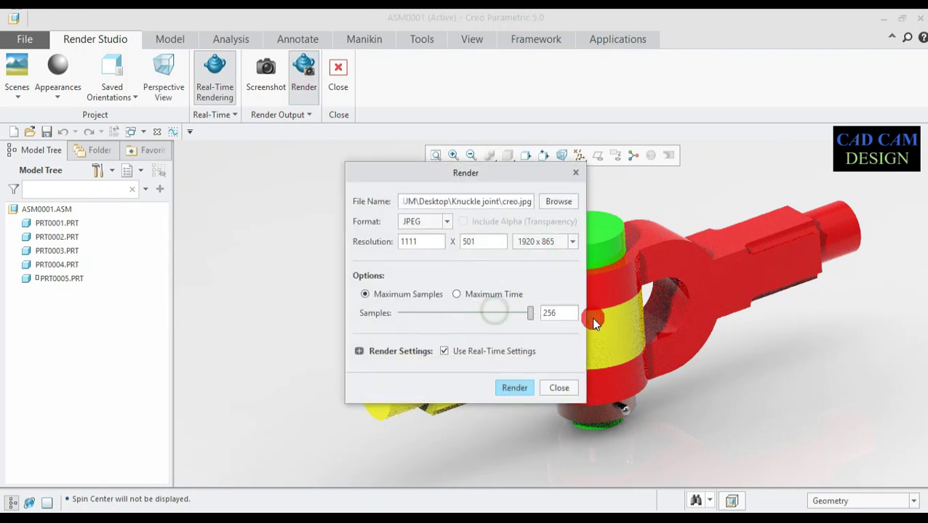
{"action": "left_click", "coordinate": [572, 242]}
{"action": "left_click", "coordinate": [547, 255]}
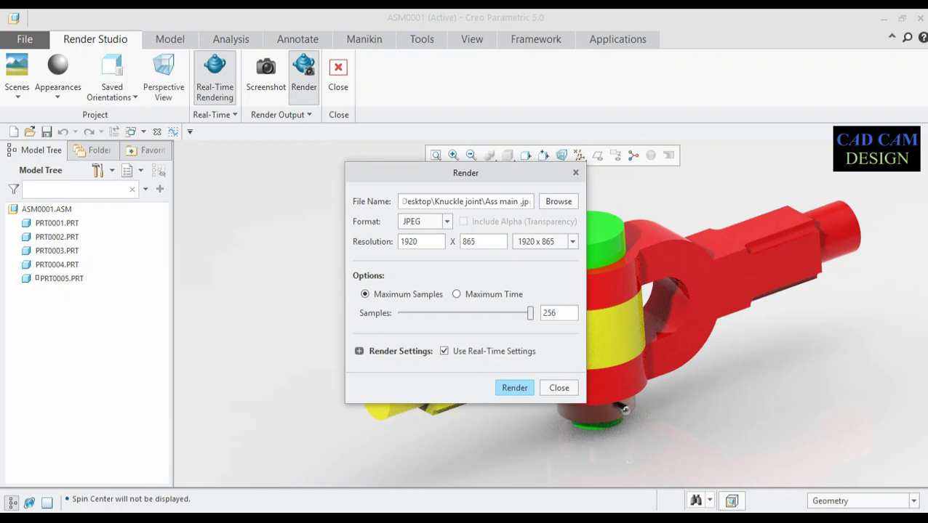
{"action": "left_click", "coordinate": [513, 388]}
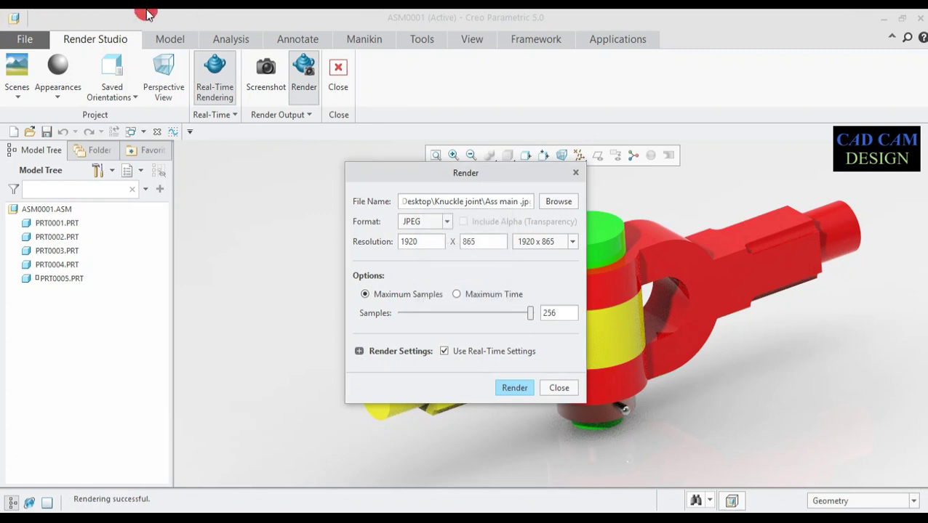
{"action": "left_click", "coordinate": [561, 389]}
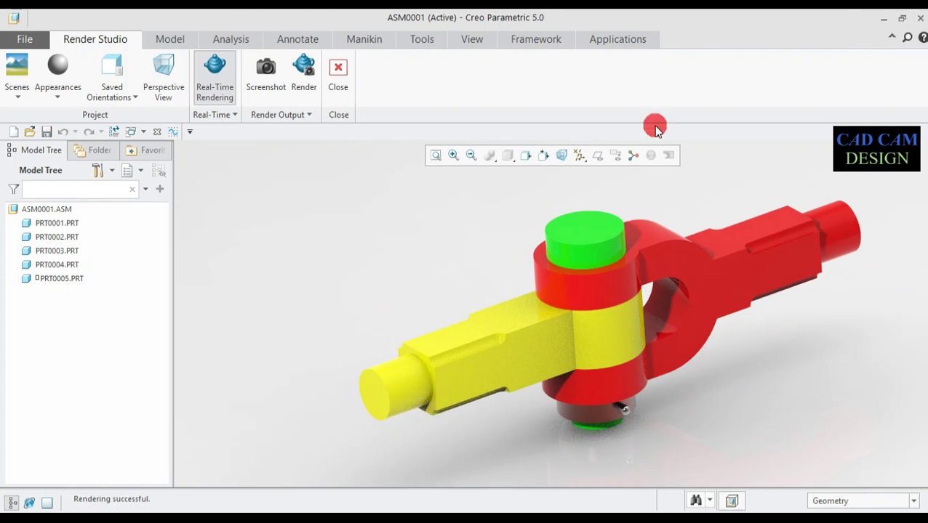
{"action": "left_click", "coordinate": [338, 77]}
{"action": "mouse_move", "coordinate": [437, 250]}
{"action": "middle_mouse_down"}
{"action": "mouse_move", "coordinate": [453, 234]}
{"action": "mouse_move", "coordinate": [491, 231]}
{"action": "mouse_move", "coordinate": [438, 239]}
{"action": "middle_mouse_up"}
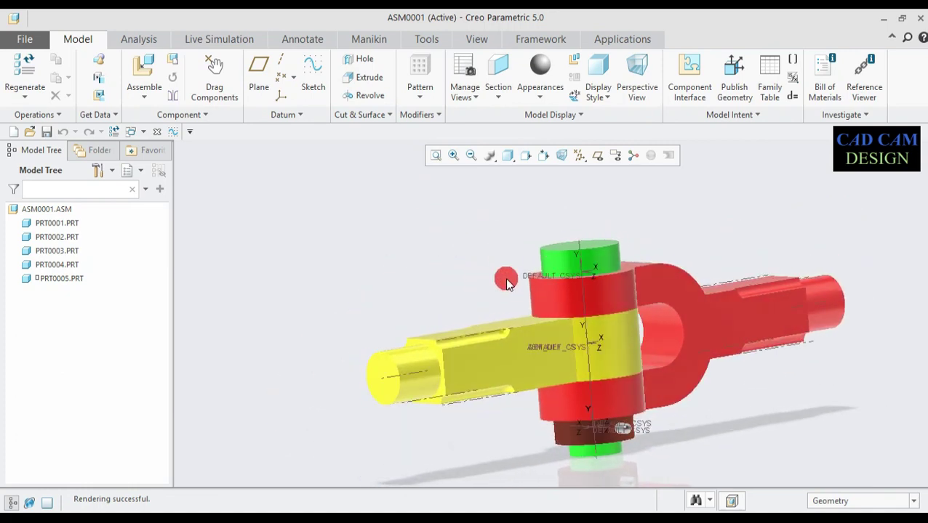